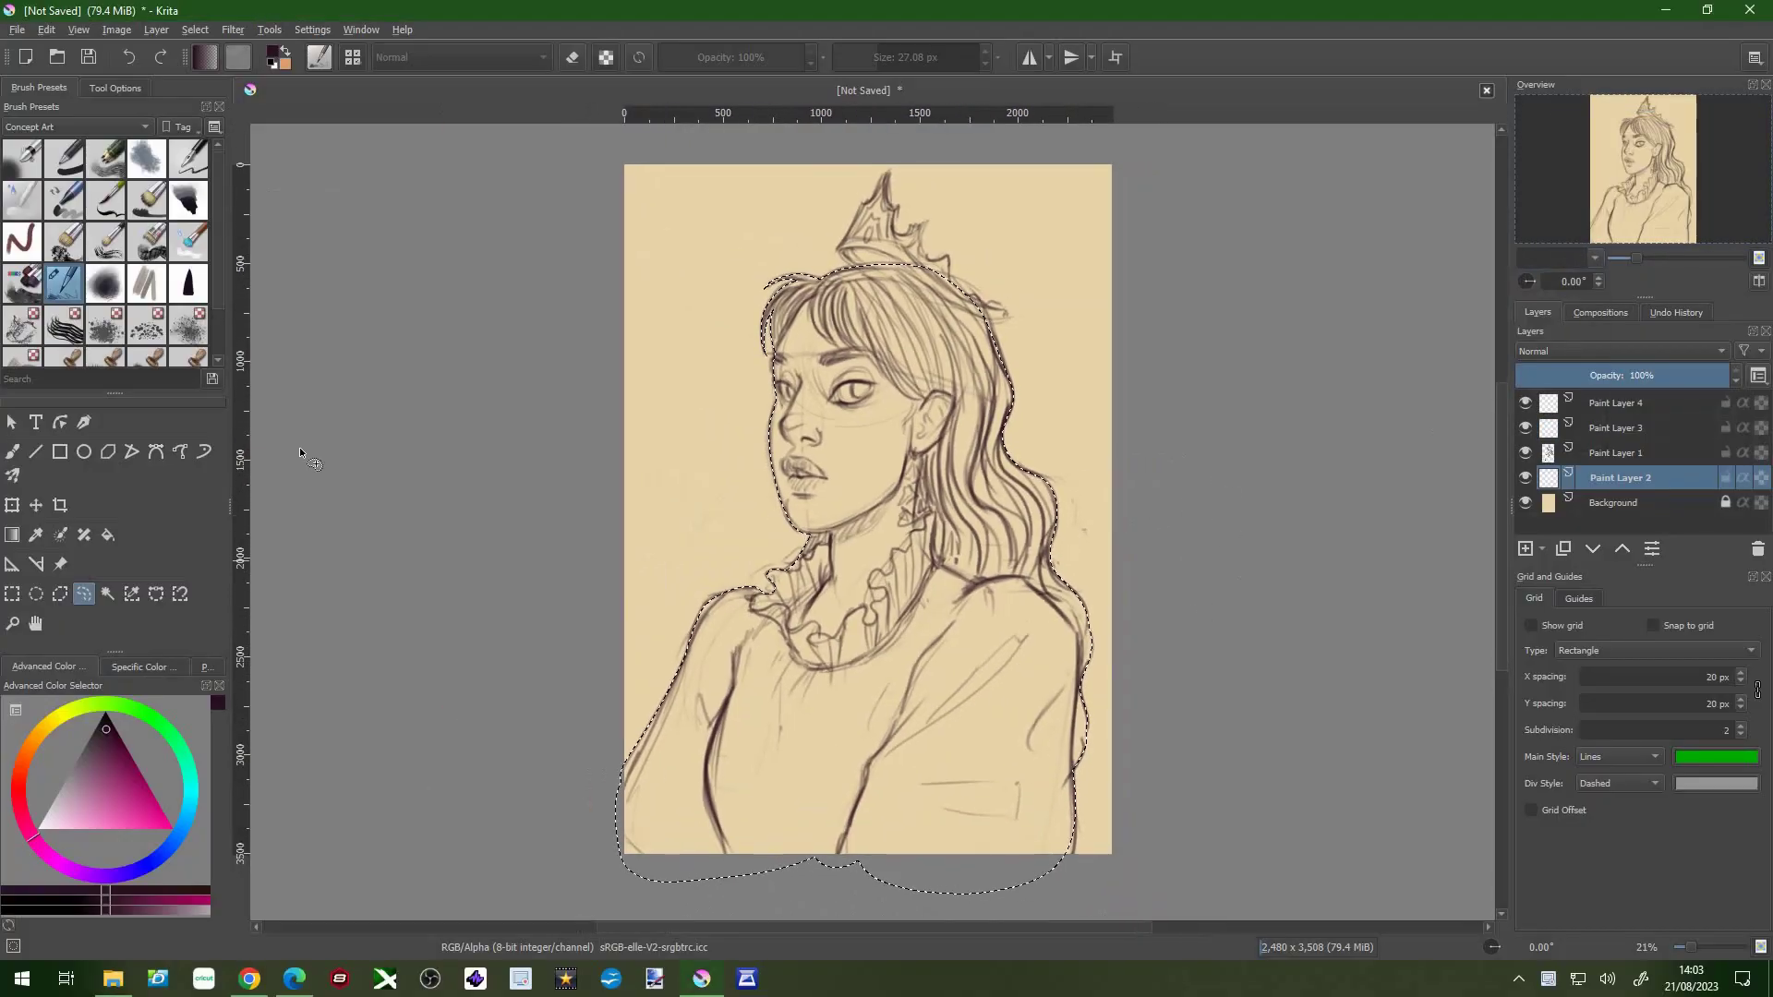
# - Fill the selected figure with a dark grey-purple gradient
pyautogui.press('g')
pyautogui.moveTo(91, 768); pyautogui.dragTo(56, 794)
pyautogui.moveTo(871, 307); pyautogui.dragTo(1081, 437)
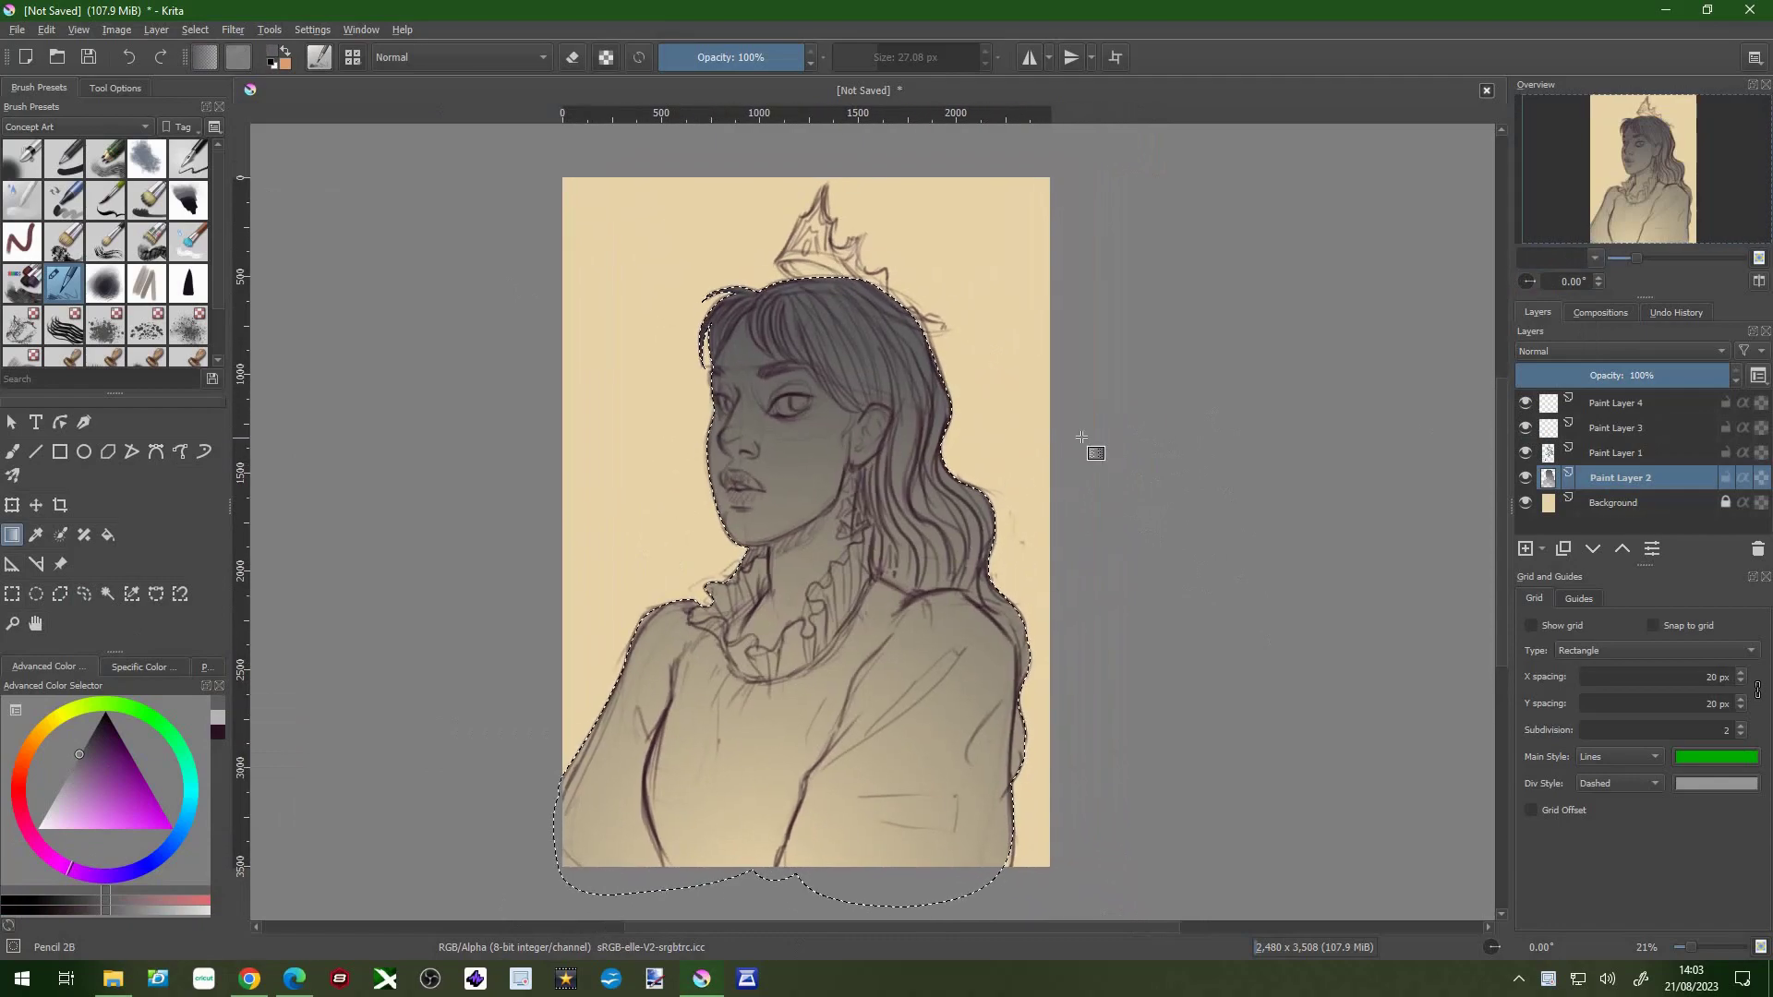
# - Duplicate Paint Layer 2, clear the selection, and hide the backup copy
pyautogui.hotkey('ctrl', 'shift', 'a')
pyautogui.hotkey('ctrl', 'j')
pyautogui.click(1750, 504)
pyautogui.click(1524, 477)
# - Set up a smaller eraser brush for refining the figure
pyautogui.press('b')
pyautogui.press('e')
pyautogui.press('[')
pyautogui.hotkey('ctrl', 'shift', 'd')
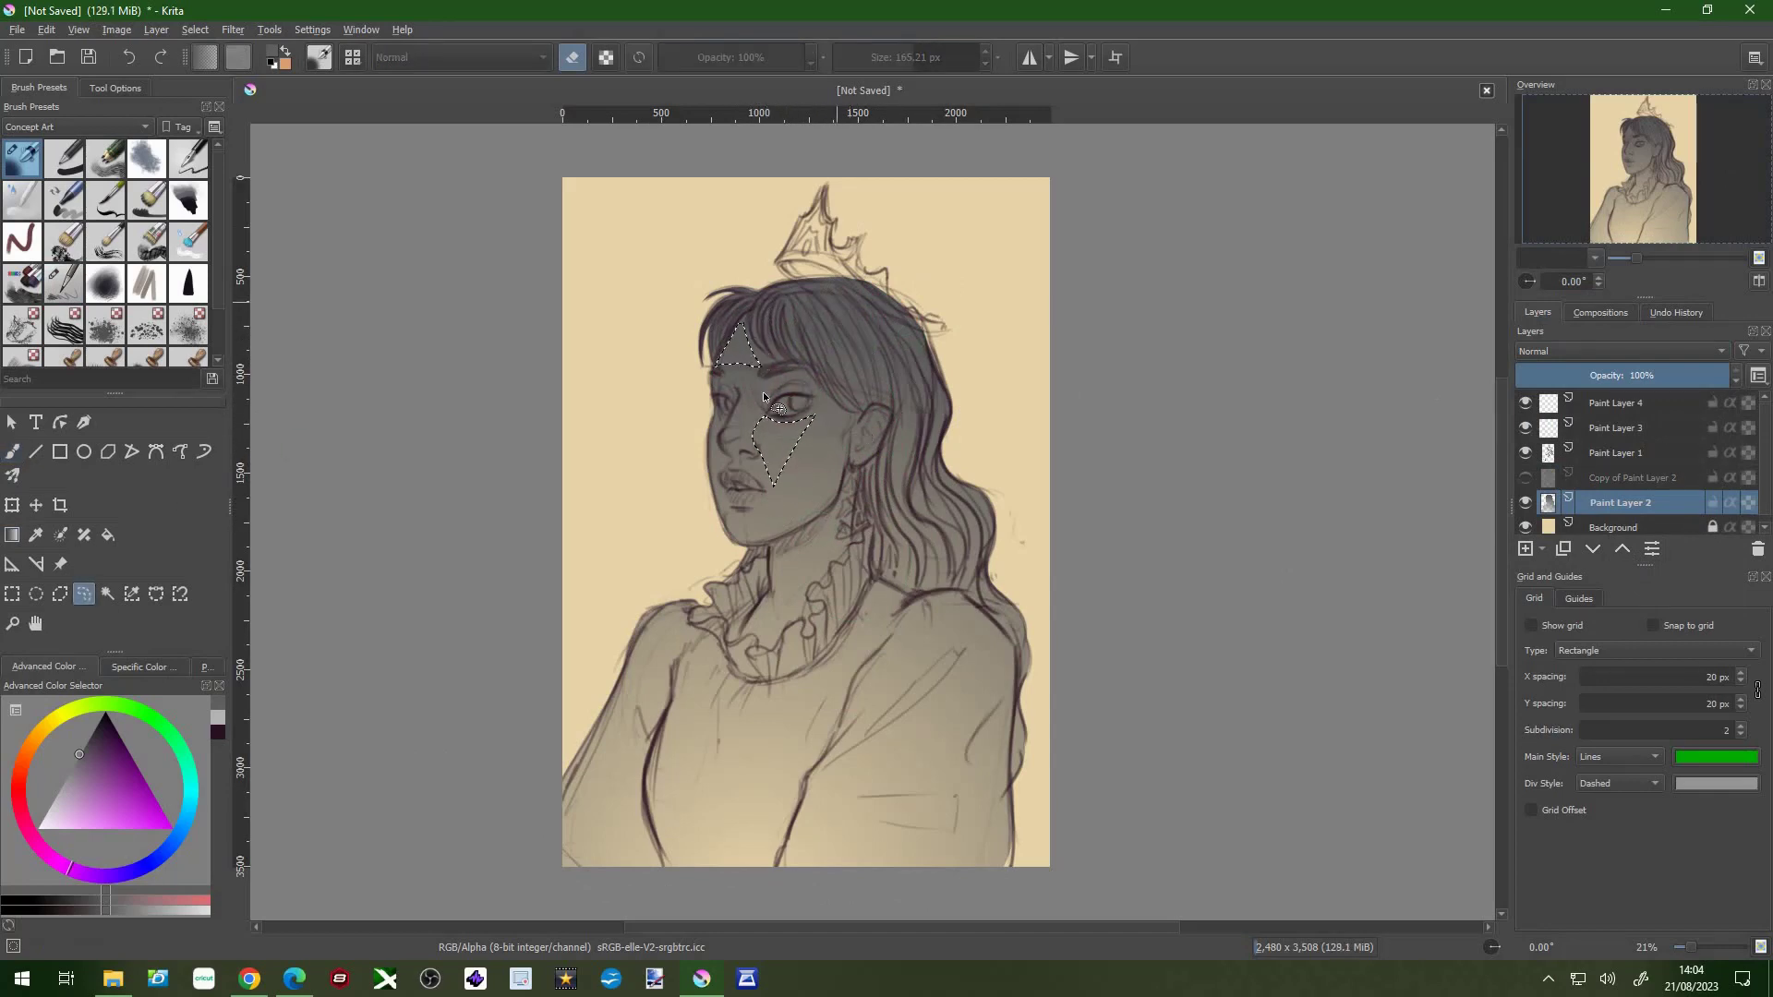
# - Airbrush light into freehand-selected eye, nose, chin and lip areas, then deselect
pyautogui.moveTo(767, 376); pyautogui.dragTo(742, 395)
pyautogui.moveTo(746, 513)
pyautogui.mouseDown()
pyautogui.moveTo(747, 455)
pyautogui.moveTo(720, 427)
pyautogui.moveTo(781, 438)
pyautogui.moveTo(772, 426)
pyautogui.mouseUp()
pyautogui.press('b')
pyautogui.hotkey('ctrl', 'shift', 'a')
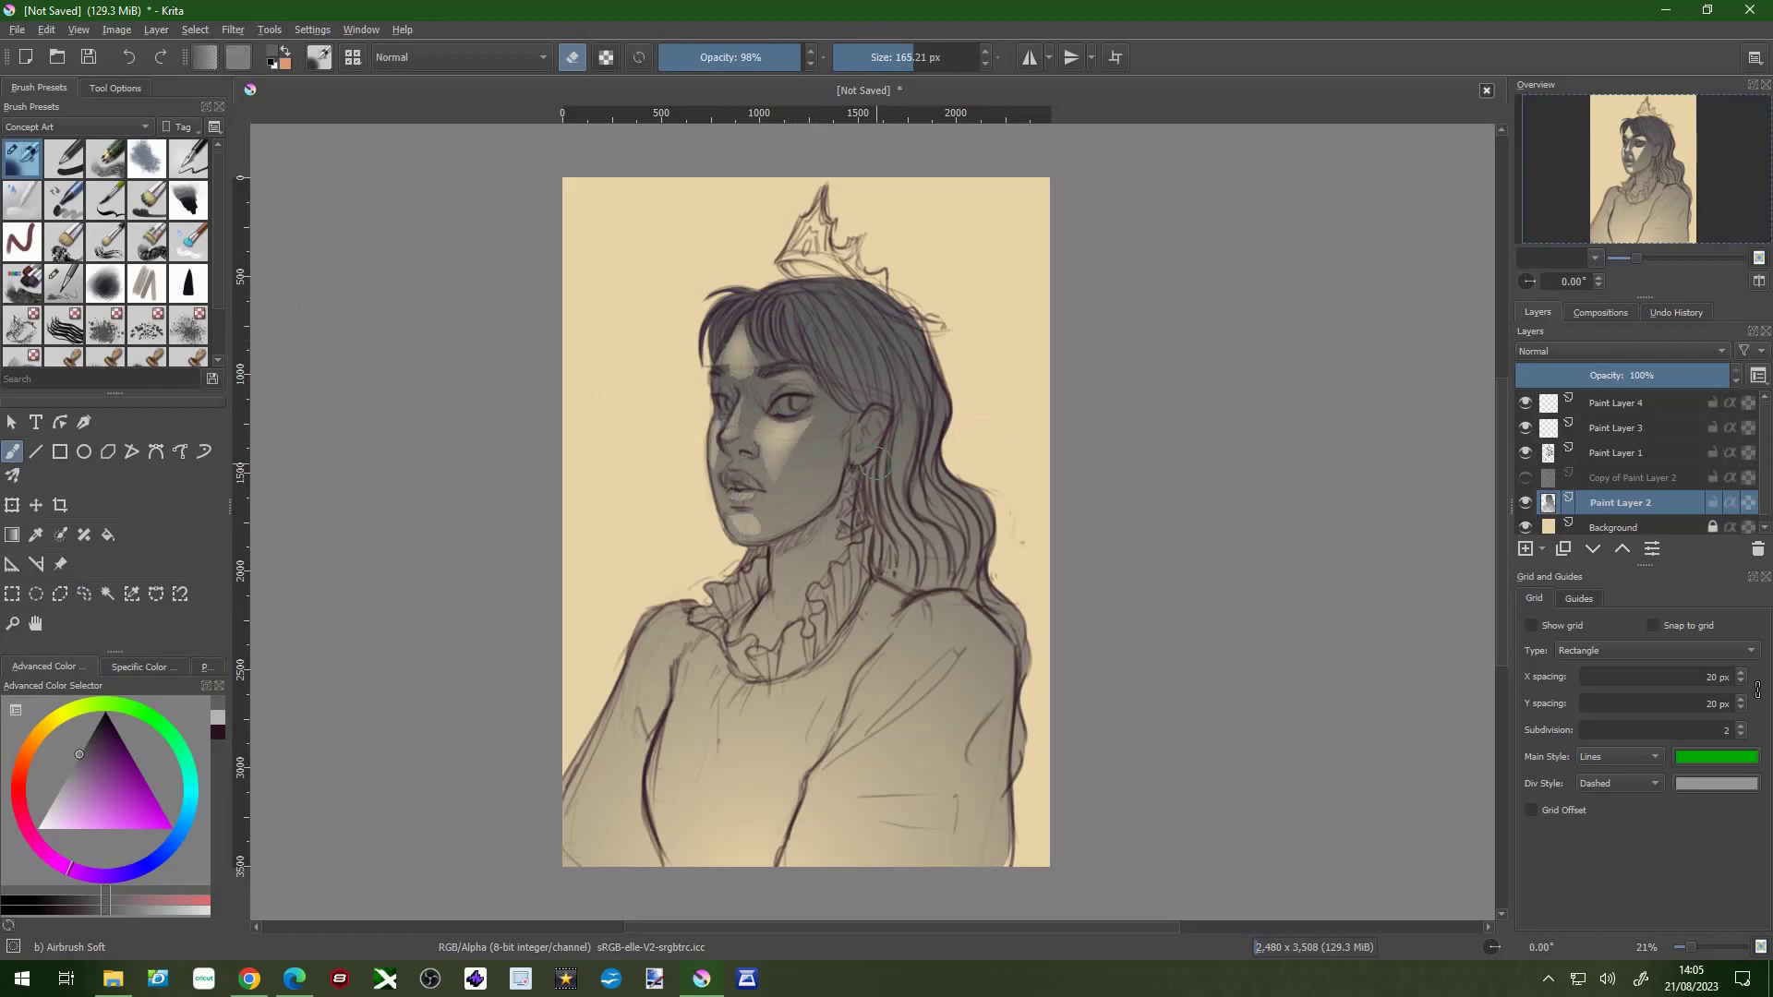
# - Lighten the cheek shading with a slightly larger Bristles-5 Flat eraser
pyautogui.press('/')
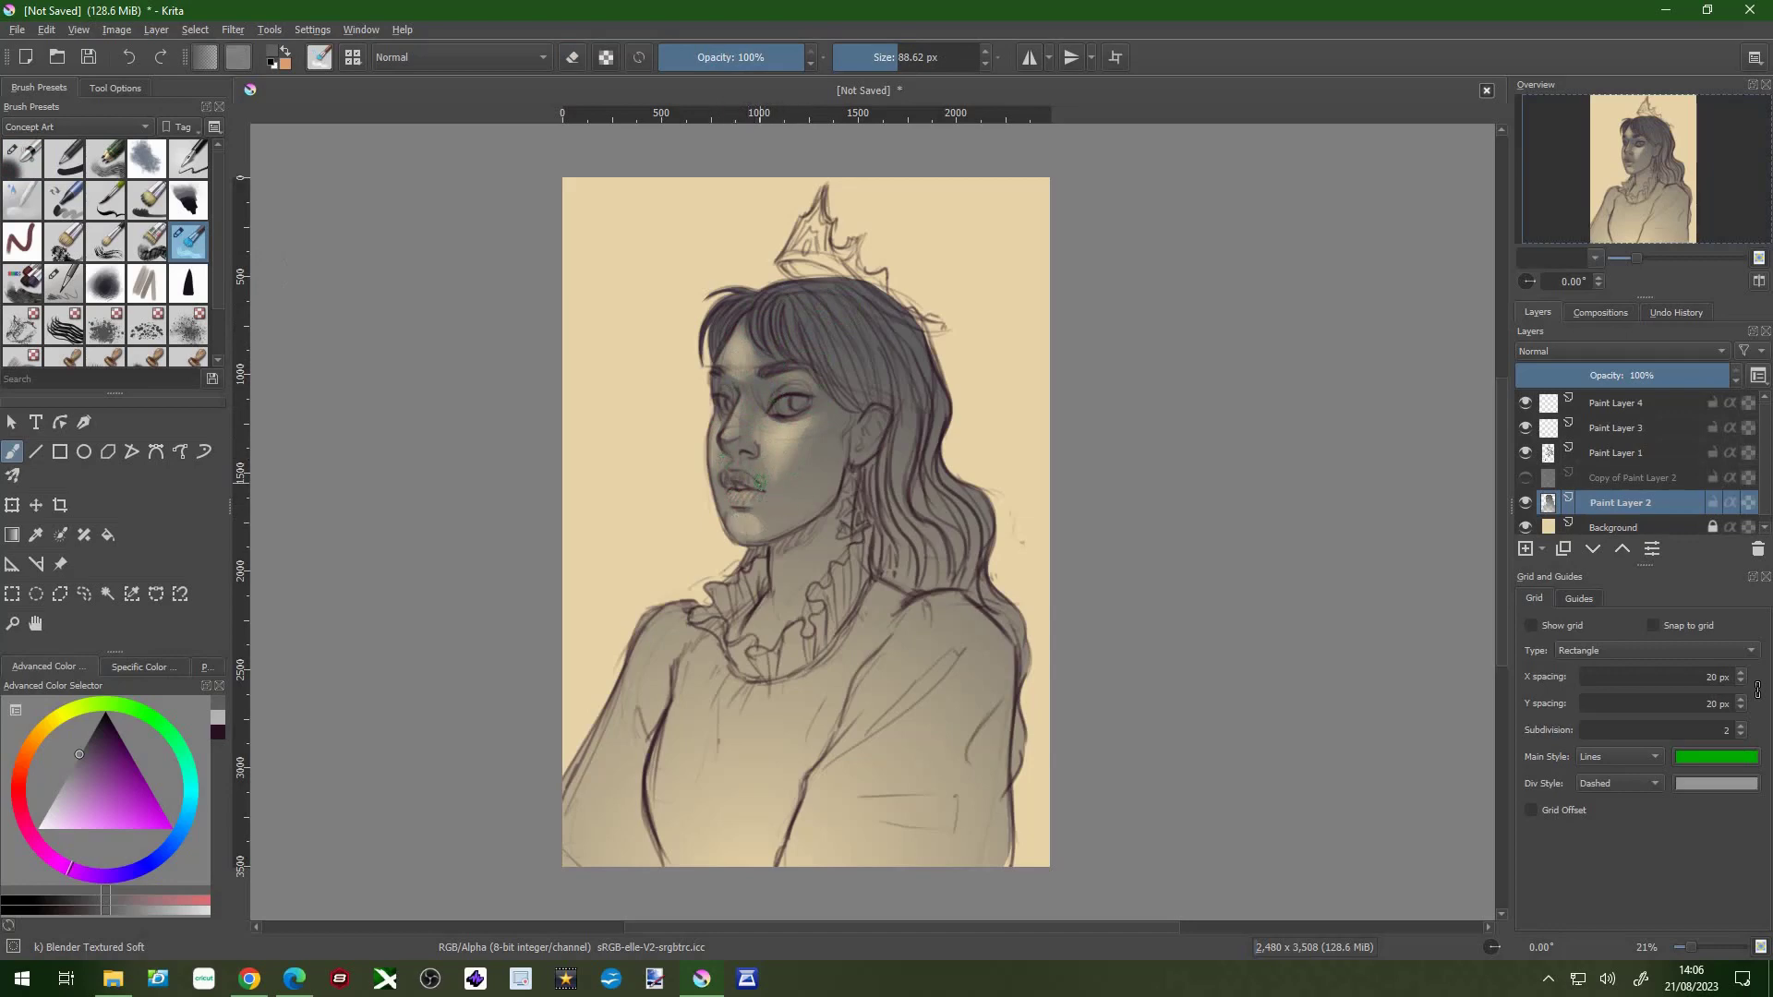
pyautogui.press('/')
pyautogui.press('e')
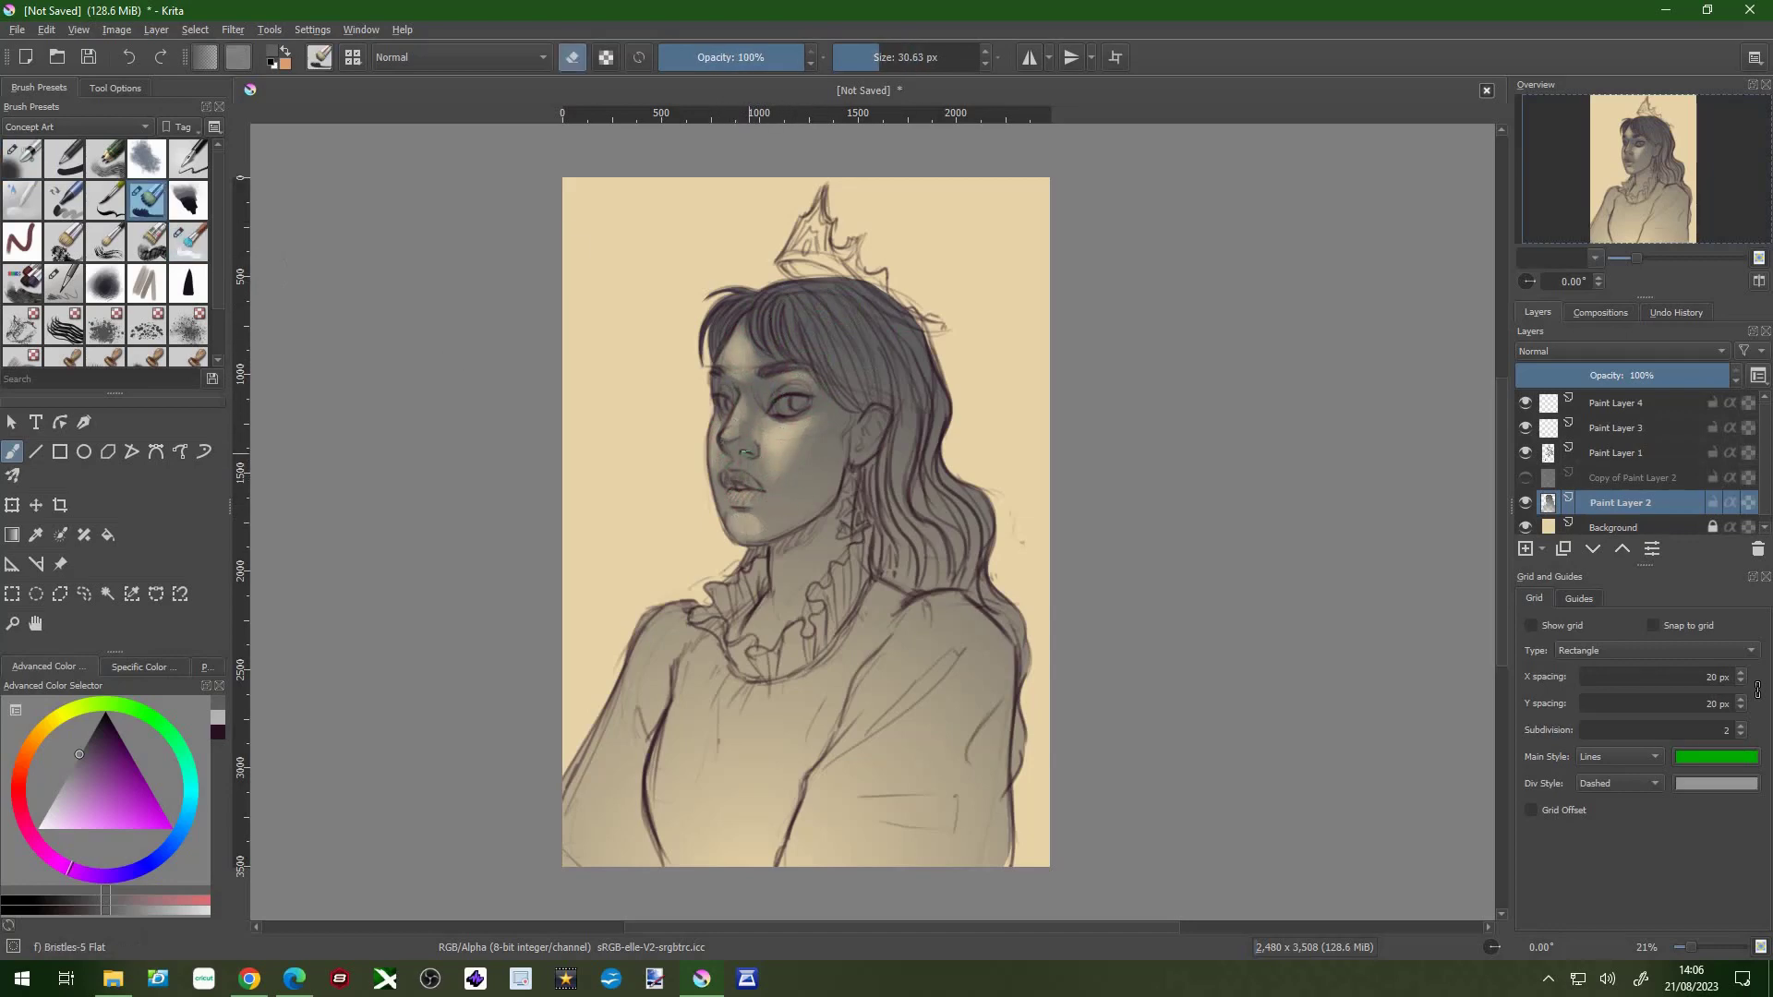
pyautogui.press(']')
pyautogui.moveTo(794, 452); pyautogui.dragTo(820, 504)
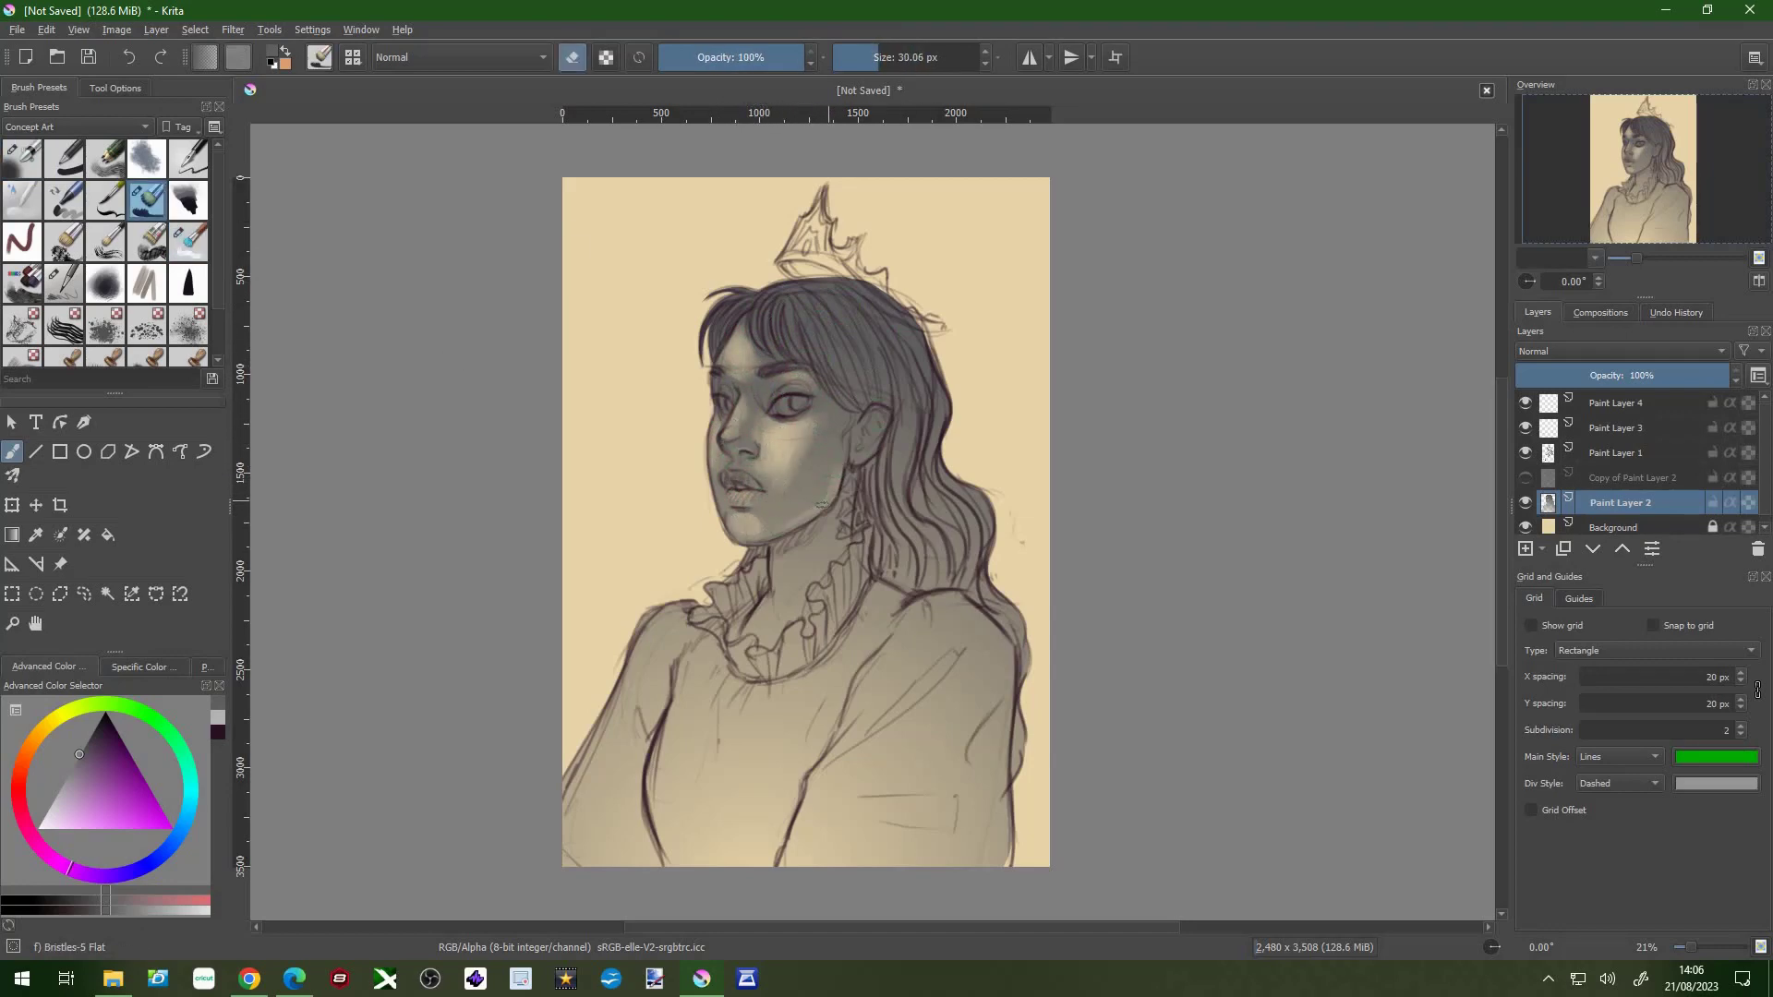
# - Darken the under-chin shadow and right-side hair, then Select Opaque on the figure
pyautogui.press('e')
pyautogui.moveTo(816, 526); pyautogui.dragTo(773, 552)
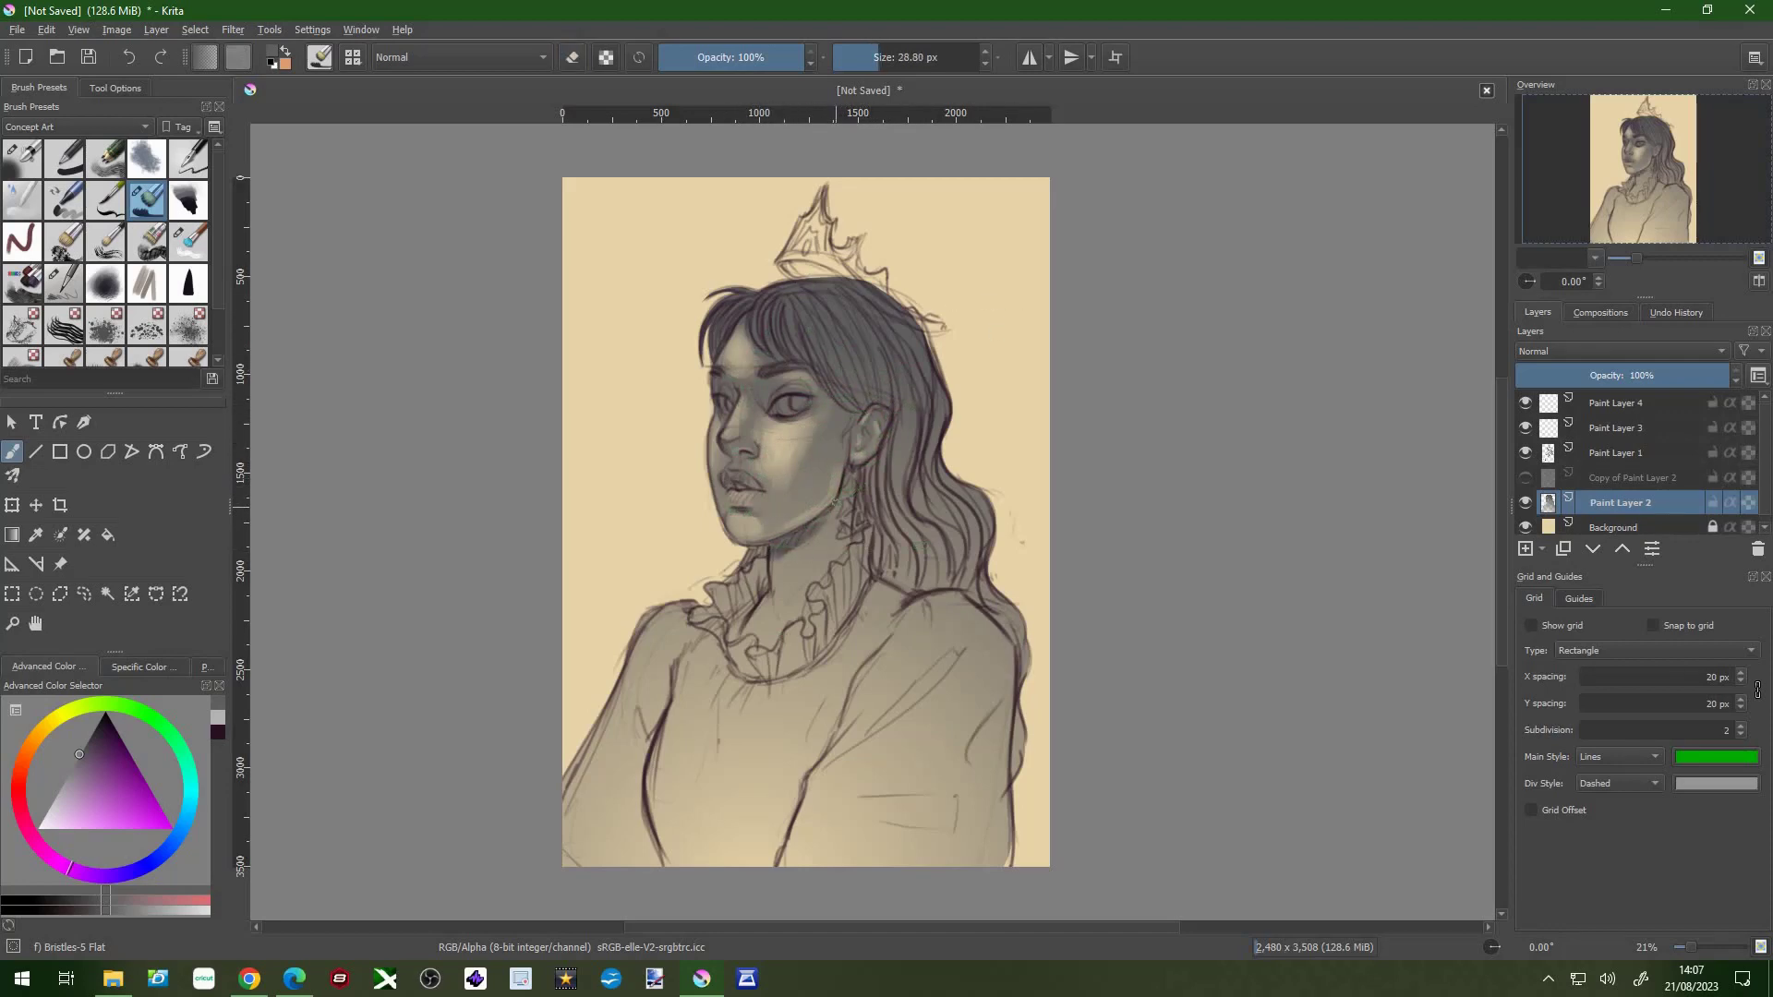
pyautogui.moveTo(933, 526); pyautogui.dragTo(908, 431)
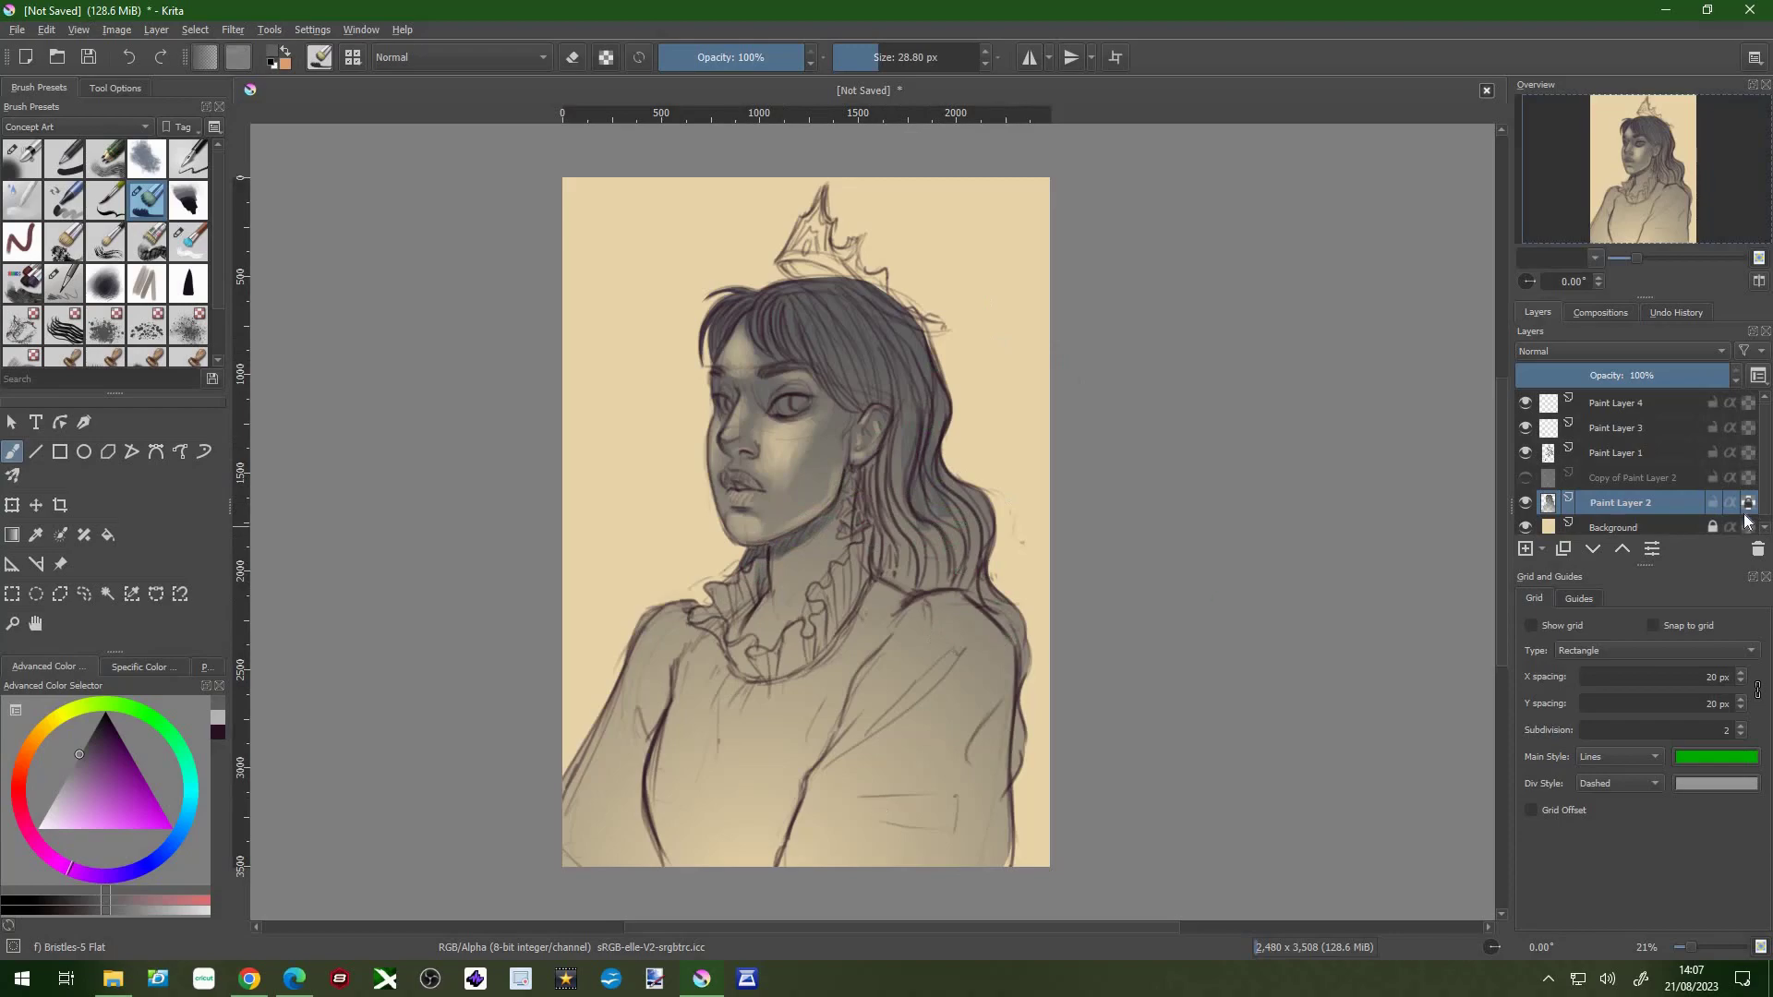
pyautogui.click(195, 30)
pyautogui.click(536, 89)
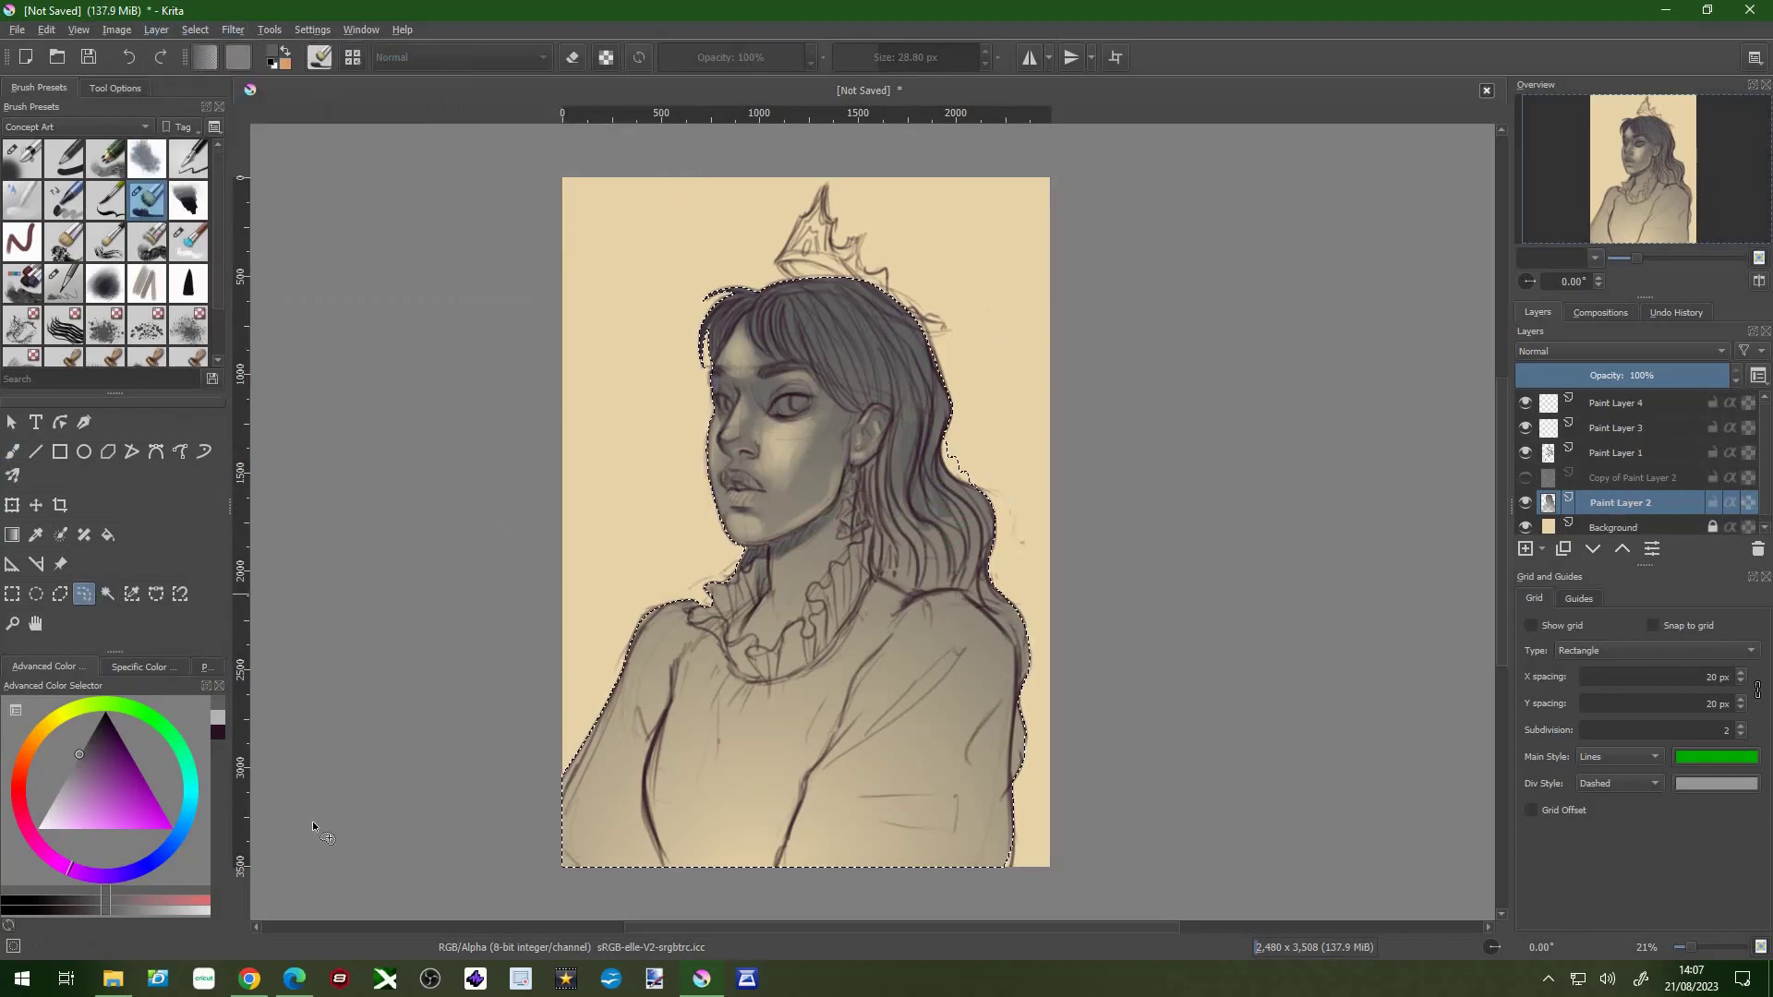
# - Add dark strokes to the right-side hair with the flat bristle brush
pyautogui.click(114, 88)
pyautogui.press('b')
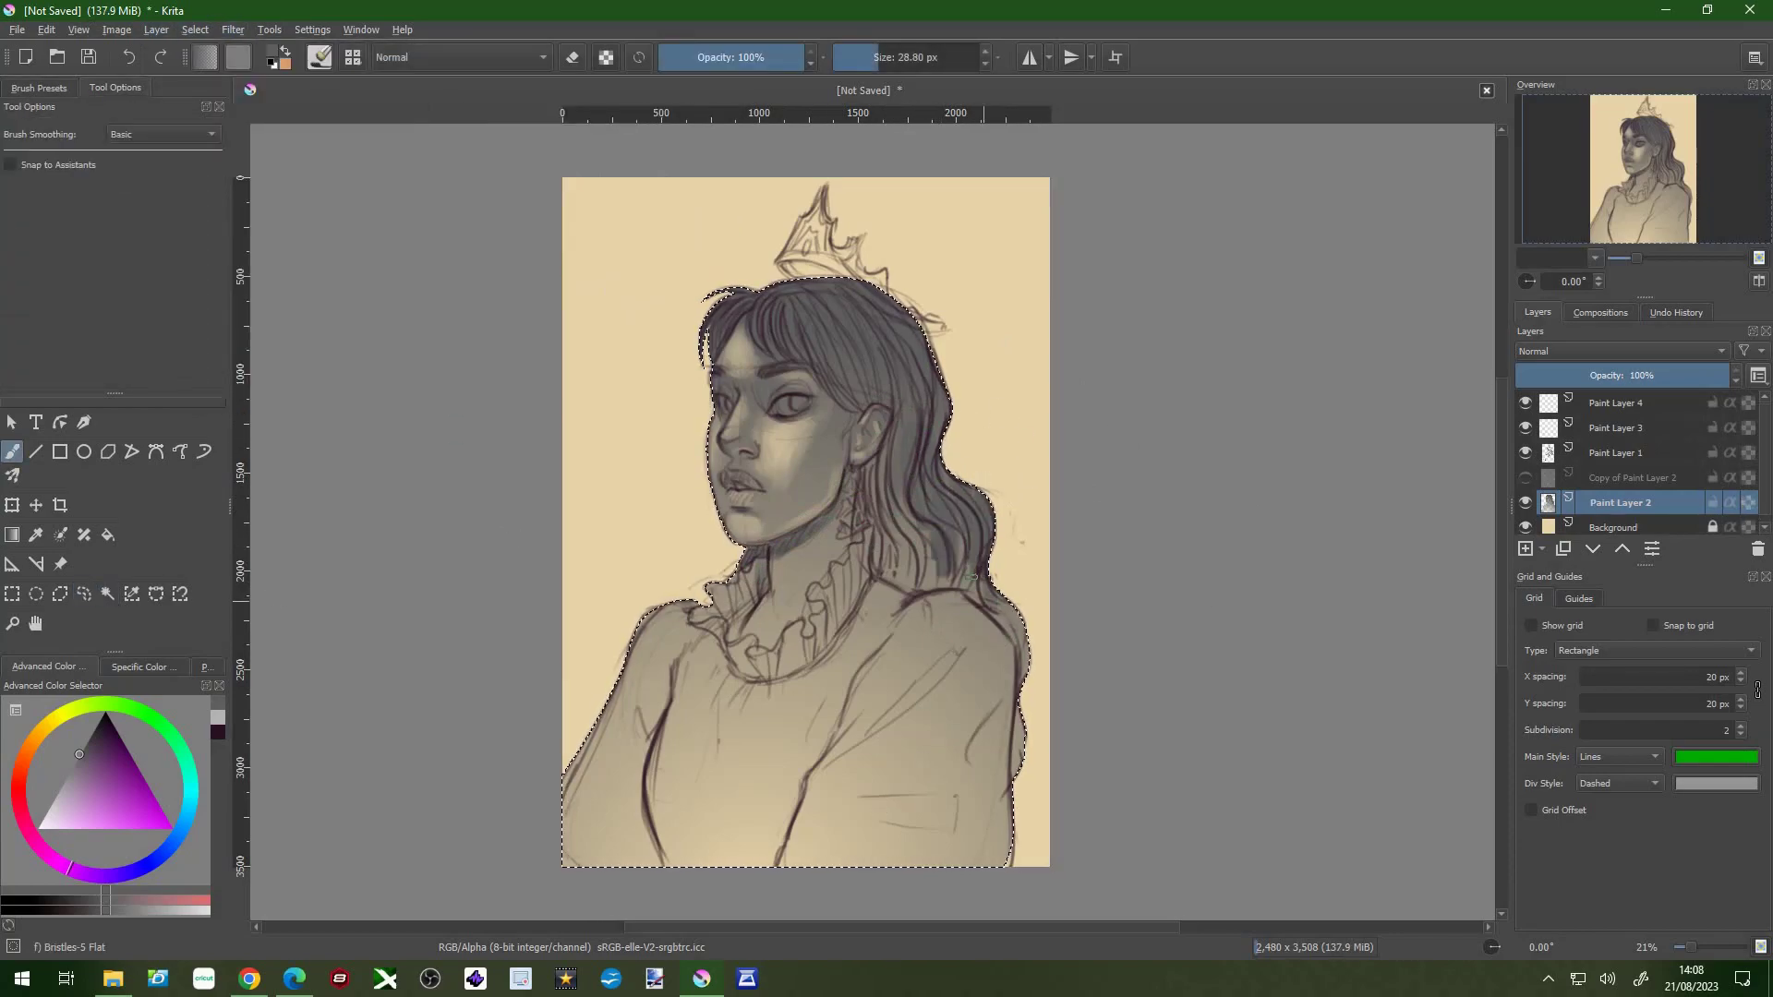
pyautogui.moveTo(970, 575); pyautogui.dragTo(1014, 750)
pyautogui.moveTo(868, 466); pyautogui.dragTo(886, 573)
pyautogui.moveTo(873, 434)
pyautogui.mouseDown()
pyautogui.moveTo(928, 587)
pyautogui.moveTo(969, 526)
pyautogui.mouseUp()
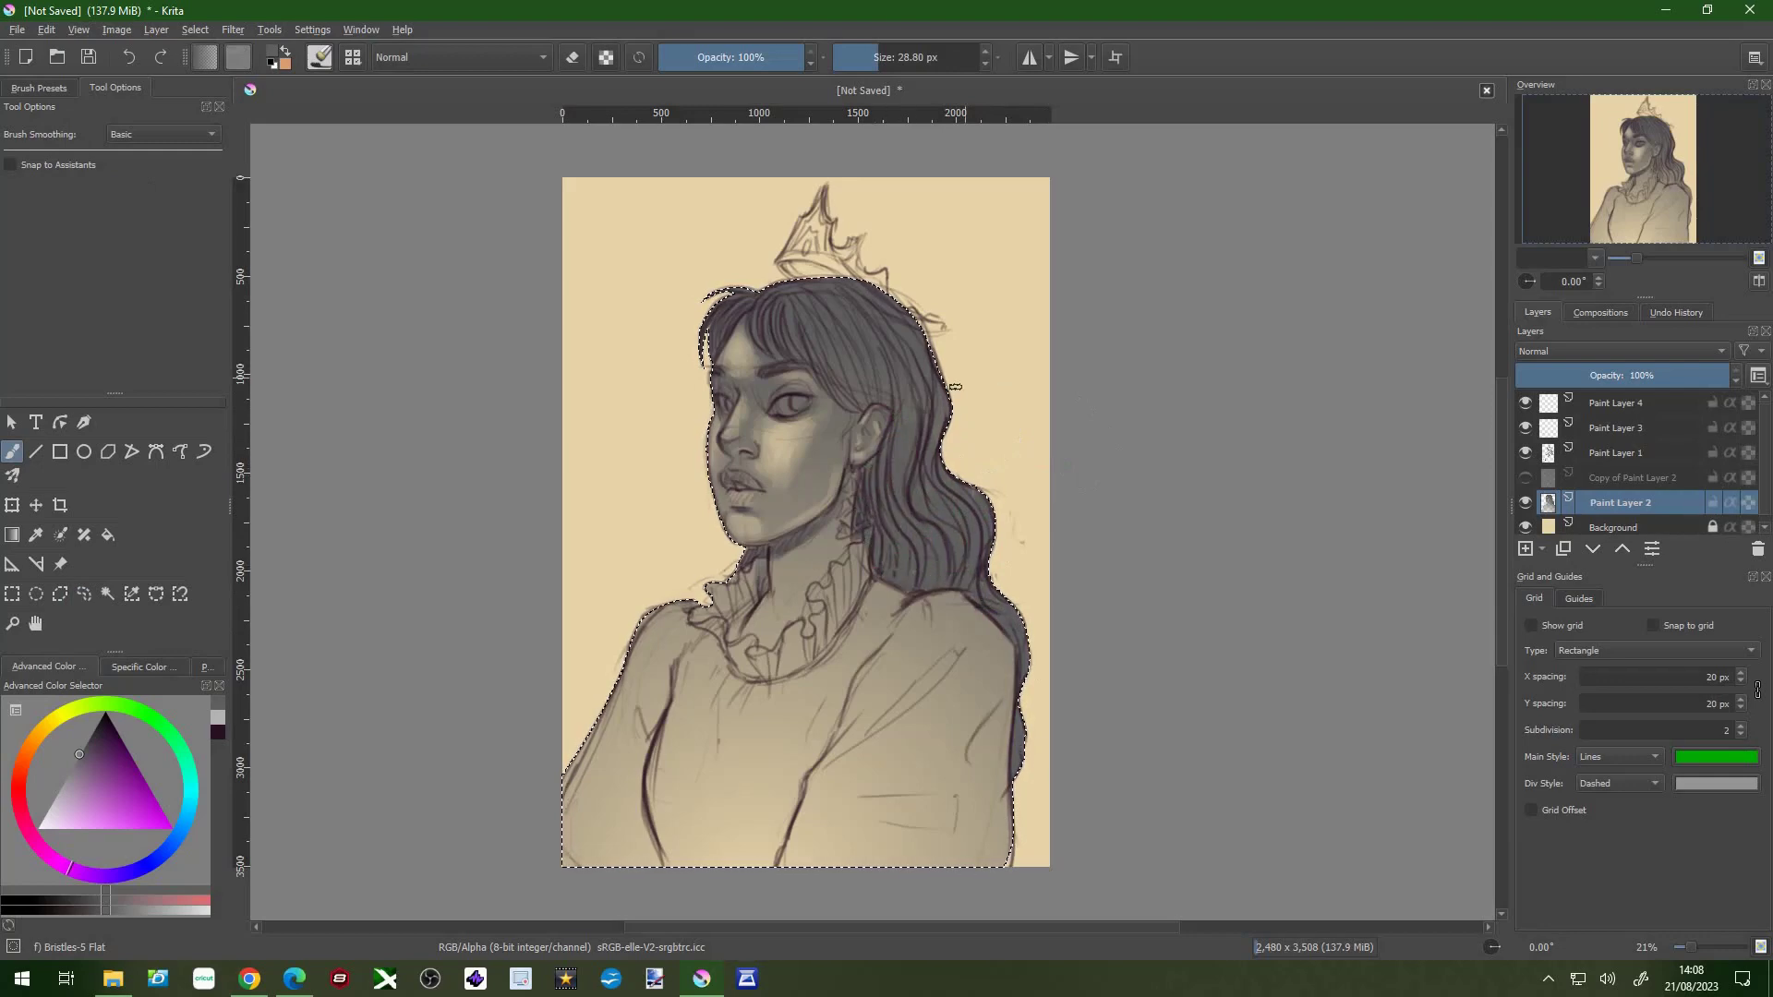
# - Erase stray sketch lines across the left torso, right torso and collar
pyautogui.press('e')
pyautogui.moveTo(684, 688); pyautogui.dragTo(683, 781)
pyautogui.moveTo(586, 776); pyautogui.dragTo(620, 716)
pyautogui.moveTo(956, 651); pyautogui.dragTo(883, 718)
pyautogui.moveTo(907, 610); pyautogui.dragTo(968, 592)
pyautogui.moveTo(866, 739)
pyautogui.mouseDown()
pyautogui.moveTo(970, 646)
pyautogui.moveTo(766, 623)
pyautogui.mouseUp()
# - Shade the right and lower torso darker and add dark strokes on the chest and collar
pyautogui.press('e')
pyautogui.moveTo(978, 771)
pyautogui.mouseDown()
pyautogui.moveTo(1002, 711)
pyautogui.moveTo(923, 771)
pyautogui.moveTo(960, 804)
pyautogui.mouseUp()
pyautogui.moveTo(808, 810); pyautogui.dragTo(845, 840)
pyautogui.press('e')
pyautogui.moveTo(923, 796); pyautogui.dragTo(889, 799)
pyautogui.moveTo(920, 618)
pyautogui.mouseDown()
pyautogui.moveTo(981, 725)
pyautogui.moveTo(877, 600)
pyautogui.mouseUp()
pyautogui.press('e')
pyautogui.moveTo(787, 674)
pyautogui.mouseDown()
pyautogui.moveTo(819, 628)
pyautogui.moveTo(754, 678)
pyautogui.moveTo(817, 679)
pyautogui.moveTo(739, 799)
pyautogui.moveTo(868, 748)
pyautogui.mouseUp()
# - Rework the lower torso shading with a larger brush, alternately erasing and painting
pyautogui.press(']')
pyautogui.press('e')
pyautogui.press('e')
pyautogui.moveTo(826, 810)
pyautogui.mouseDown()
pyautogui.moveTo(880, 804)
pyautogui.moveTo(591, 831)
pyautogui.mouseUp()
pyautogui.press(']')
pyautogui.press('e')
pyautogui.moveTo(877, 802); pyautogui.dragTo(803, 813)
pyautogui.press('e')
pyautogui.moveTo(660, 831); pyautogui.dragTo(771, 836)
# - Soften the right shoulder shading with Blender Textured Soft, then return to a fine Bristles-5 Flat
pyautogui.click(39, 86)
pyautogui.click(188, 242)
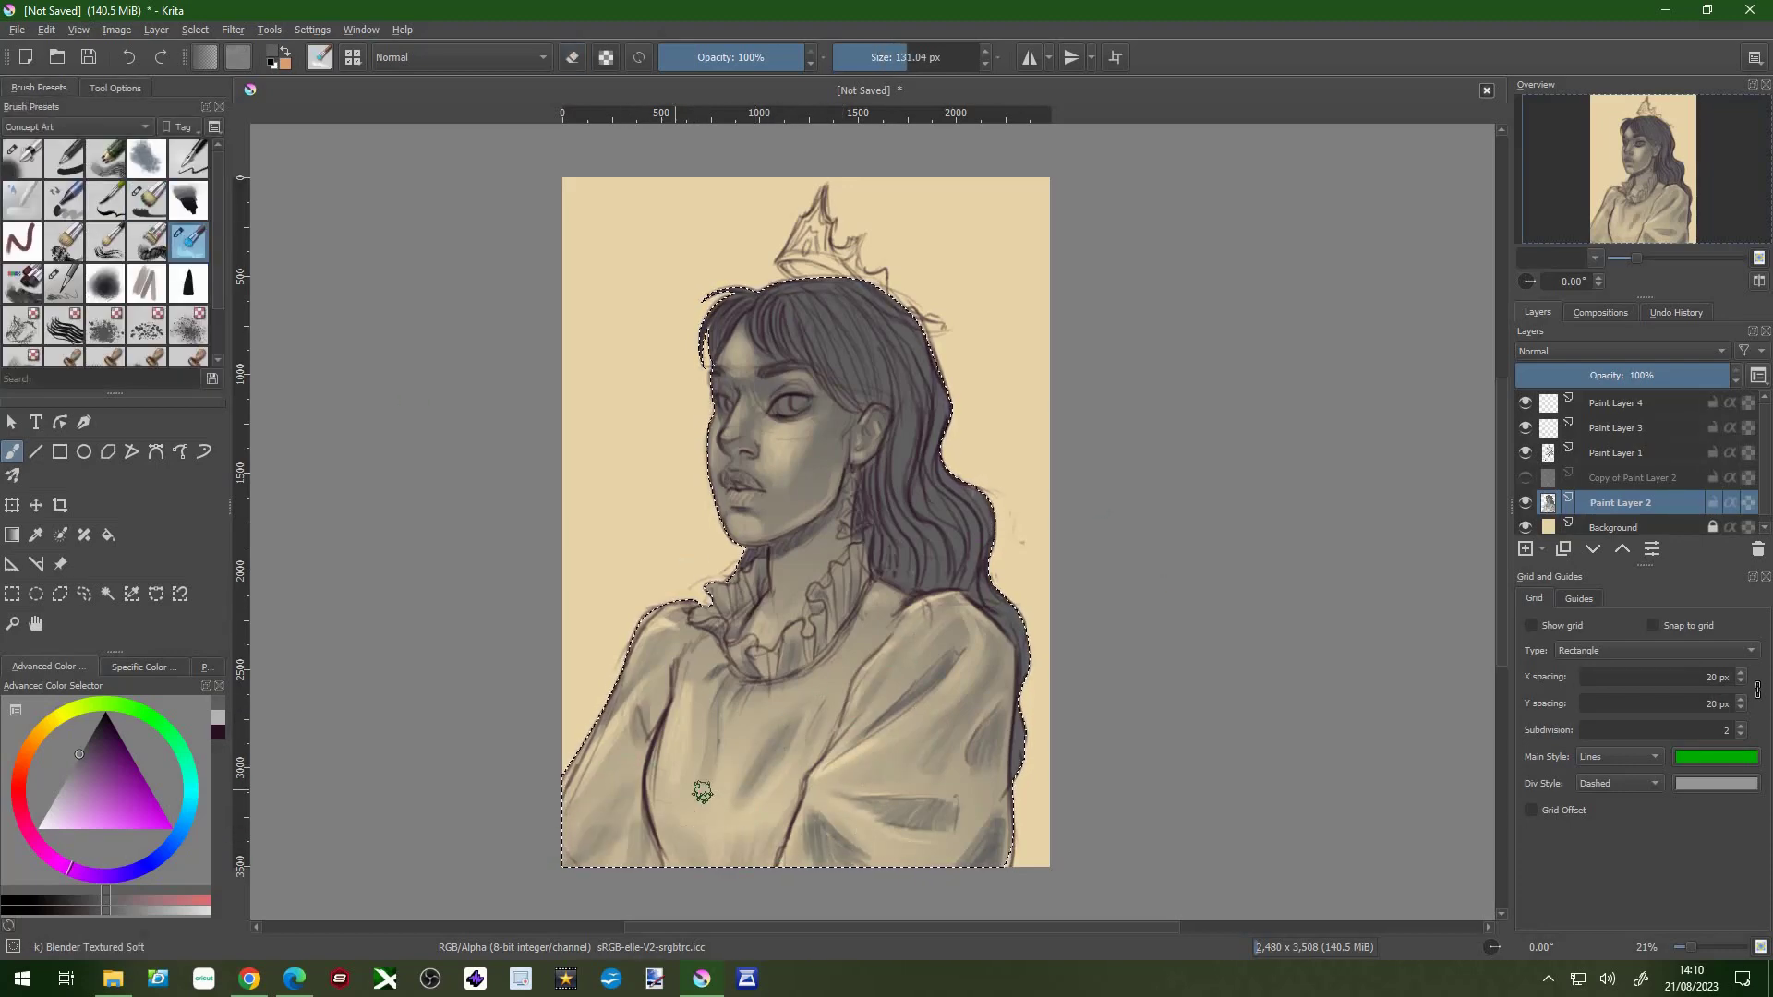
pyautogui.moveTo(912, 723); pyautogui.dragTo(1040, 644)
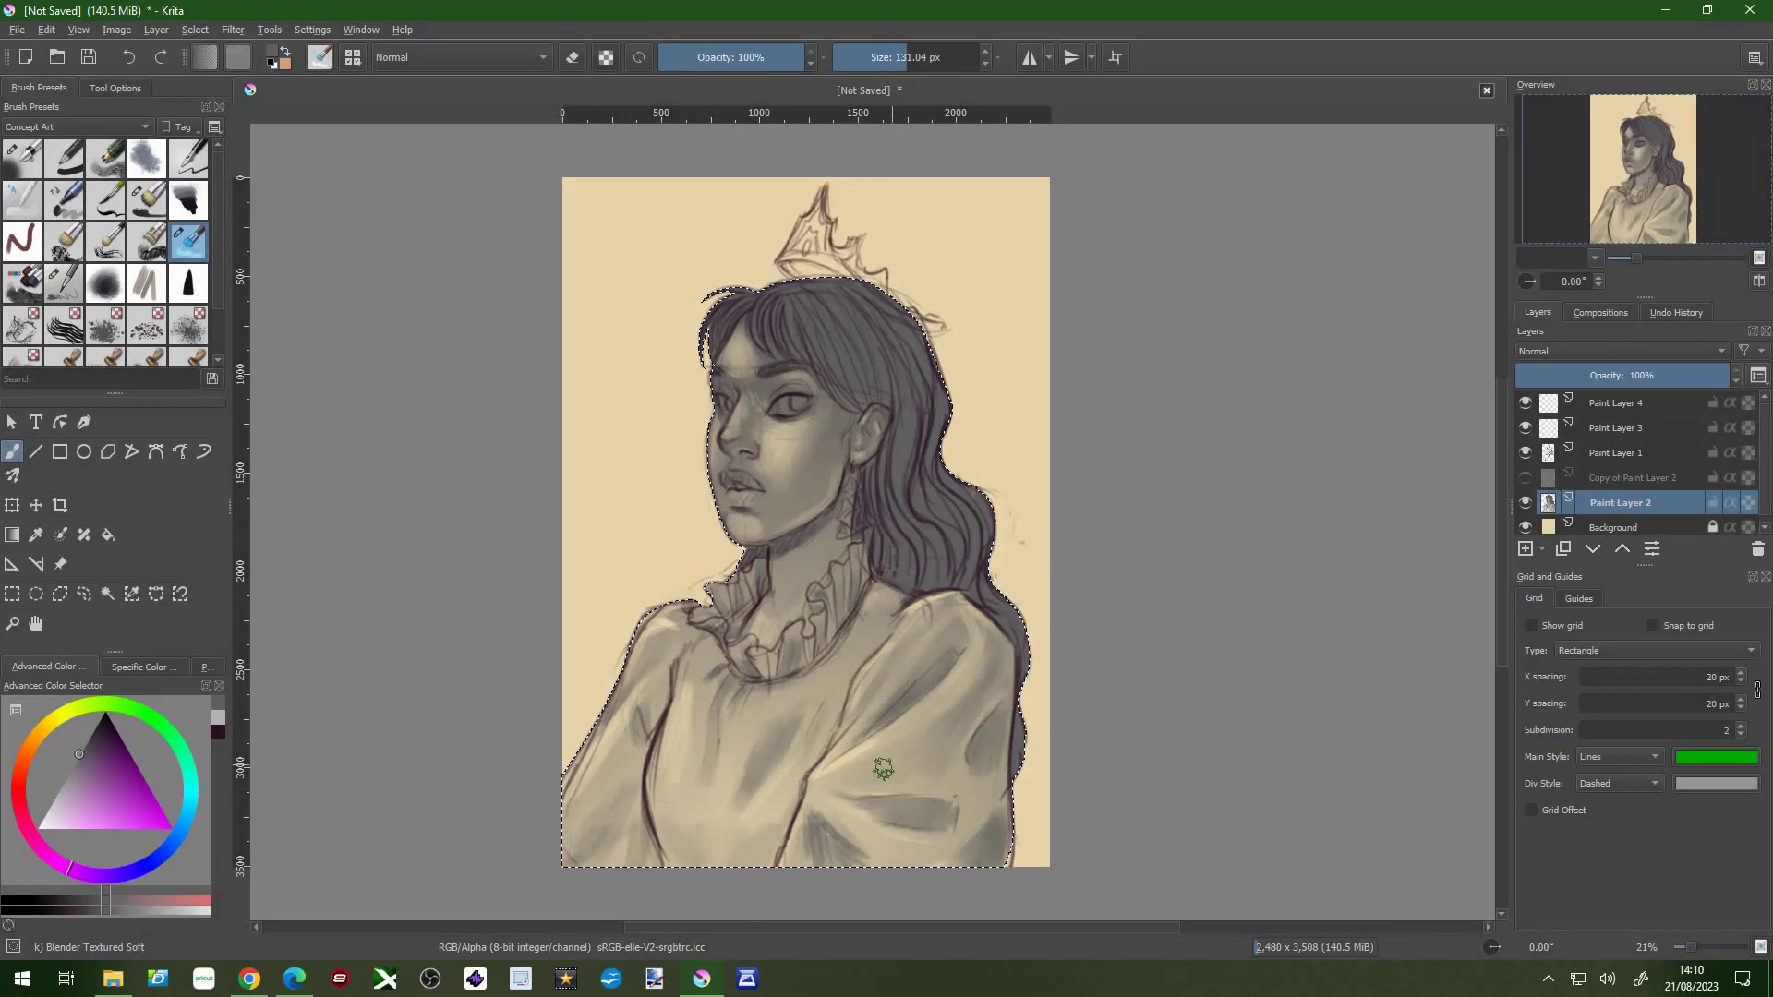
pyautogui.press('/')
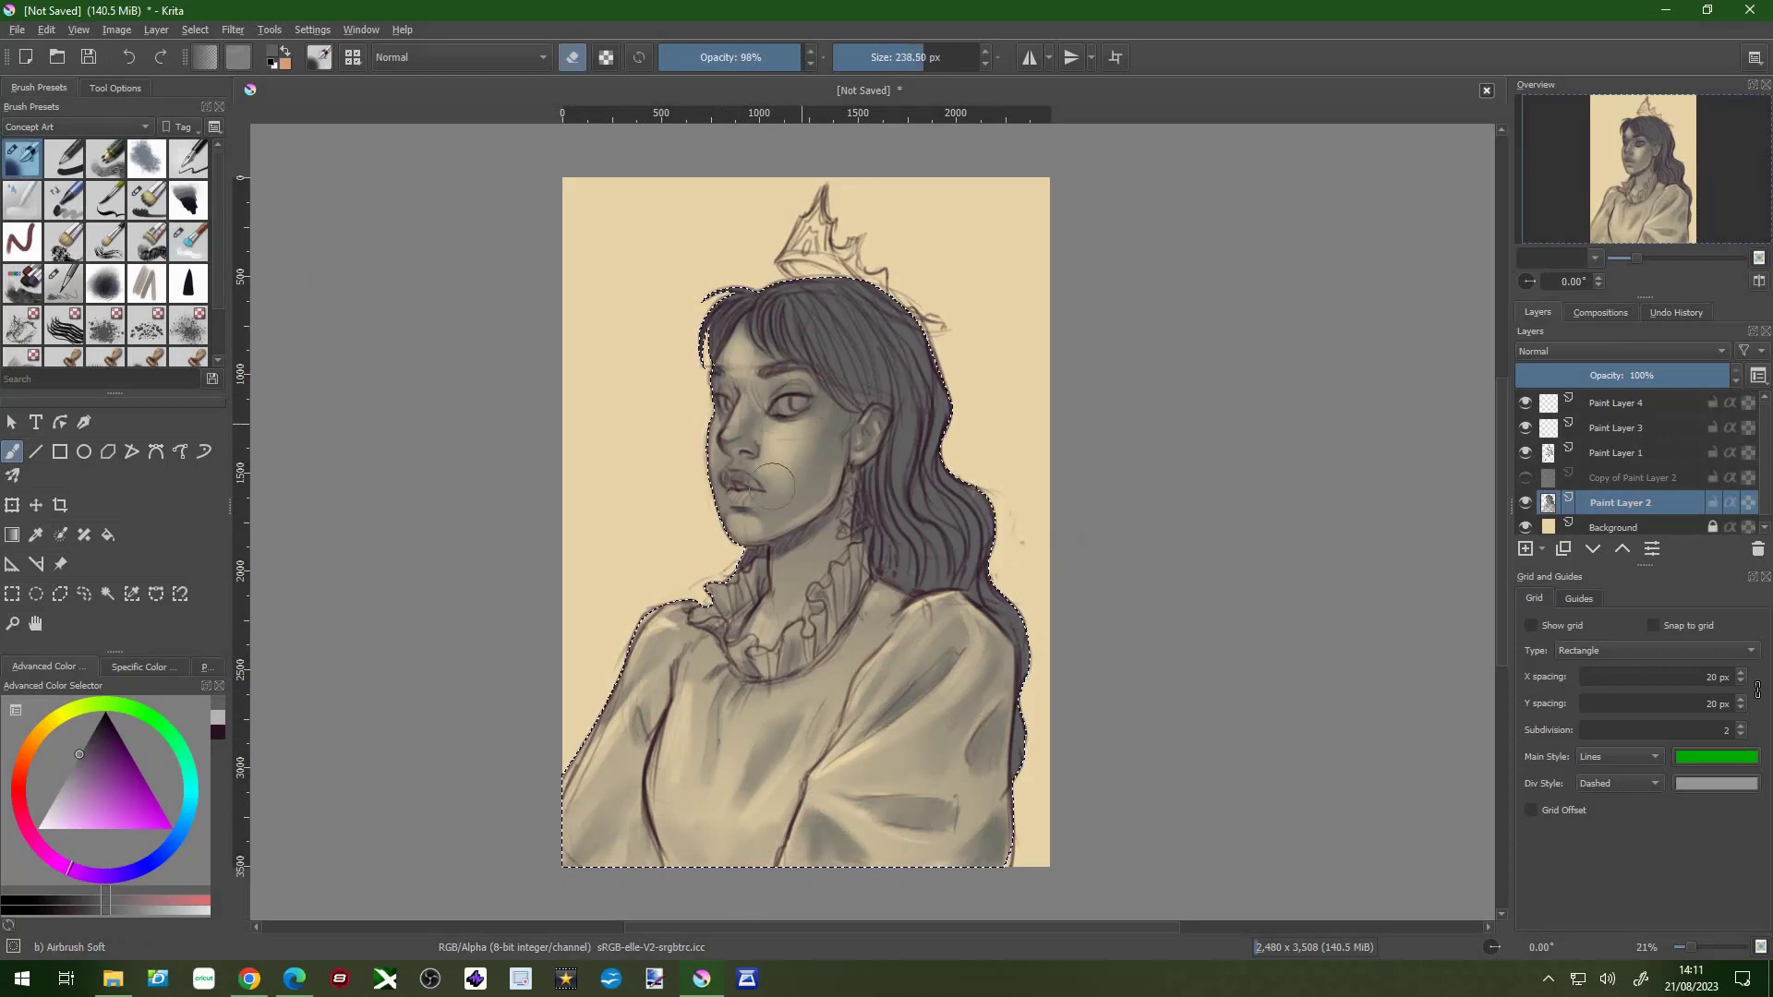
pyautogui.moveTo(800, 440); pyautogui.dragTo(767, 441)
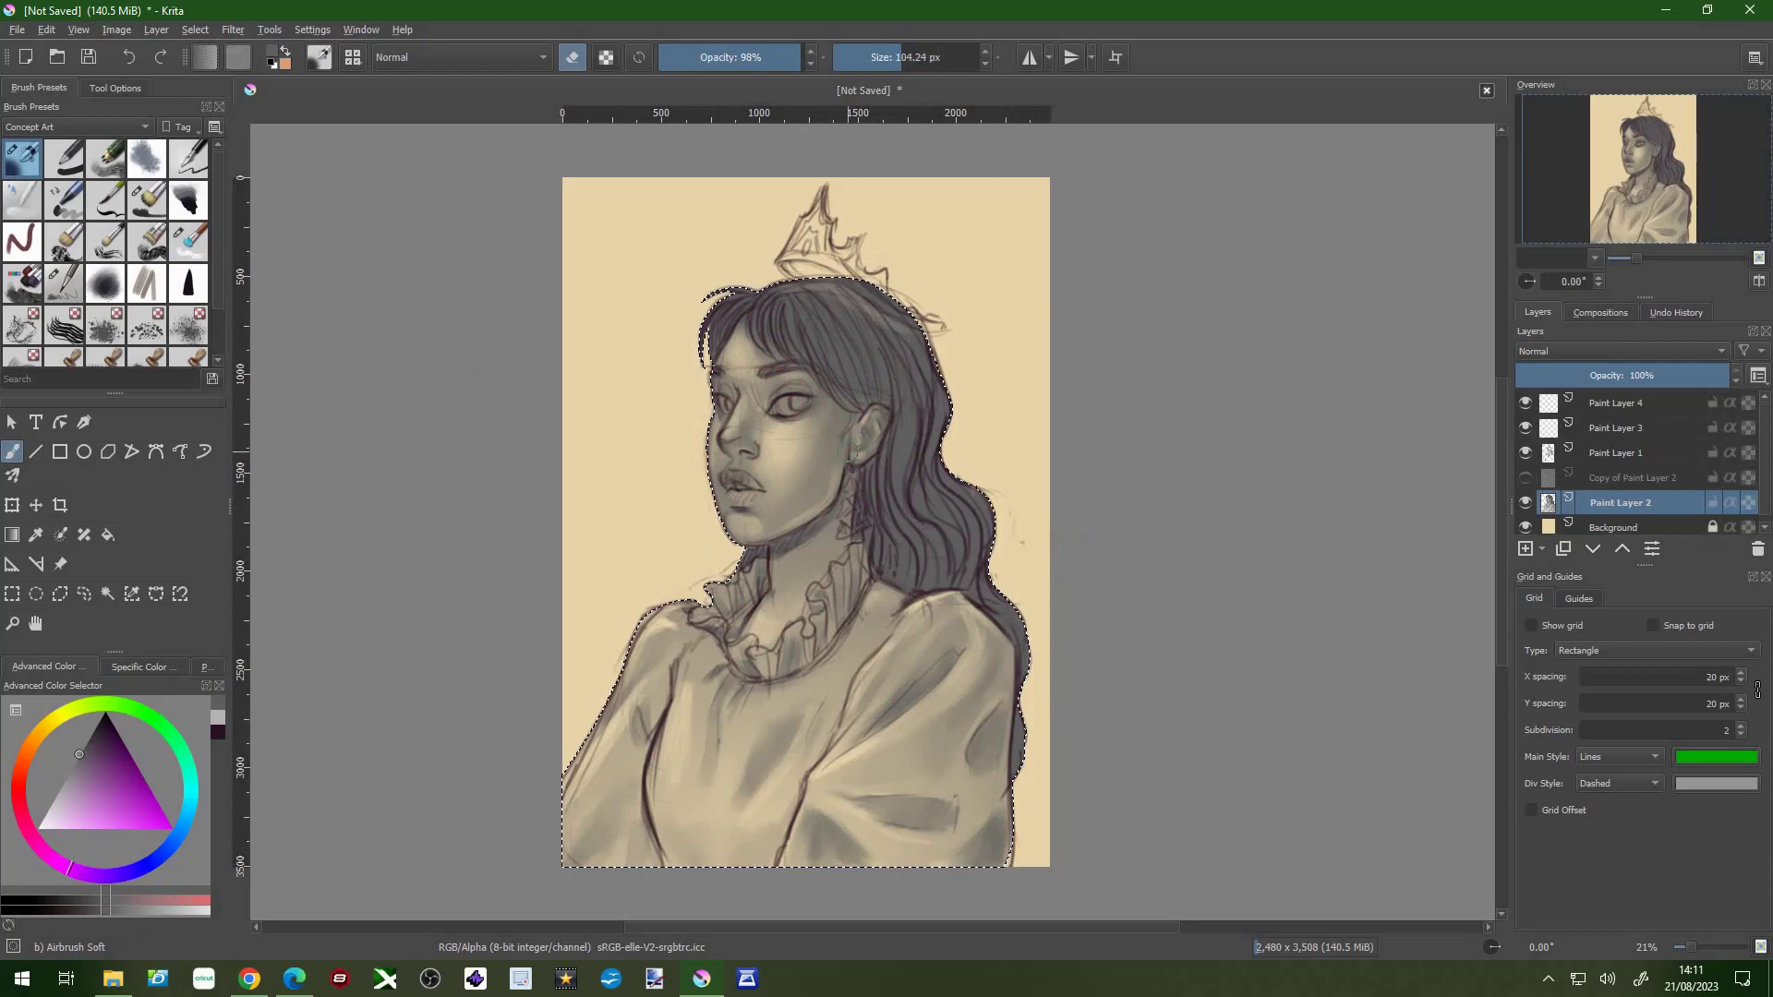
pyautogui.click(147, 198)
pyautogui.moveTo(838, 651); pyautogui.dragTo(759, 757)
# - Toggle the Bristles-5 Flat brush between erasing and painting and enlarge it
pyautogui.press('e')
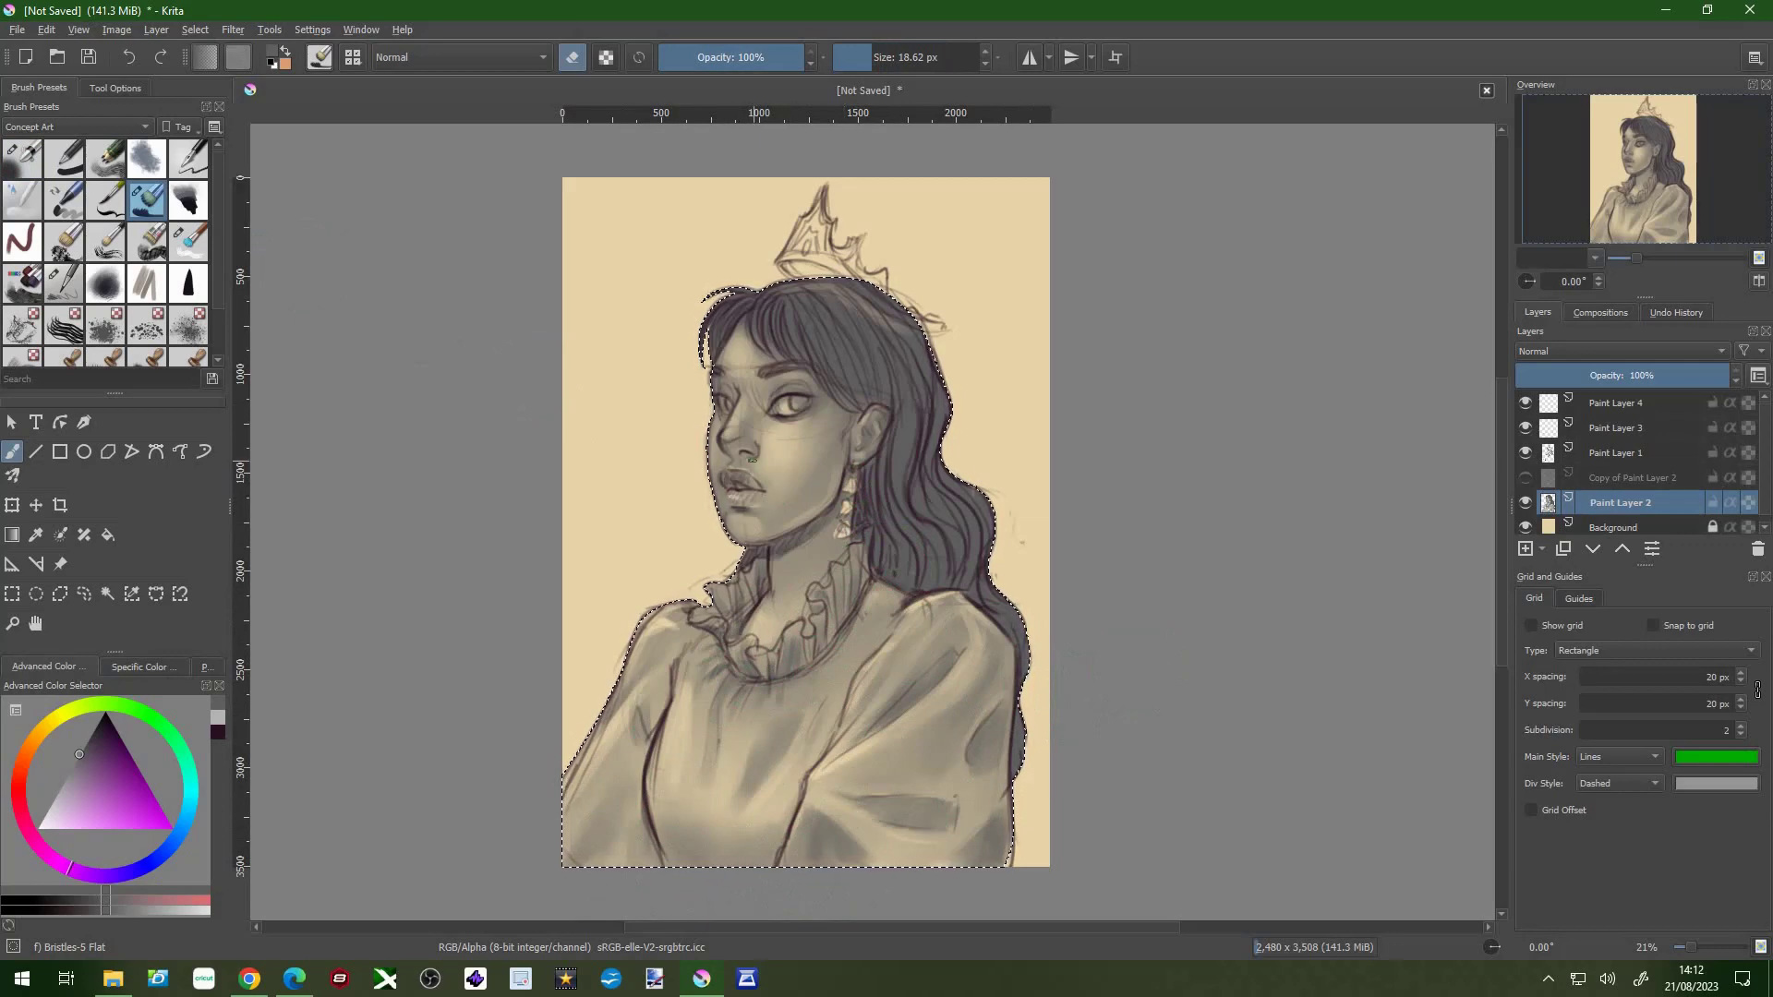
pyautogui.press('e')
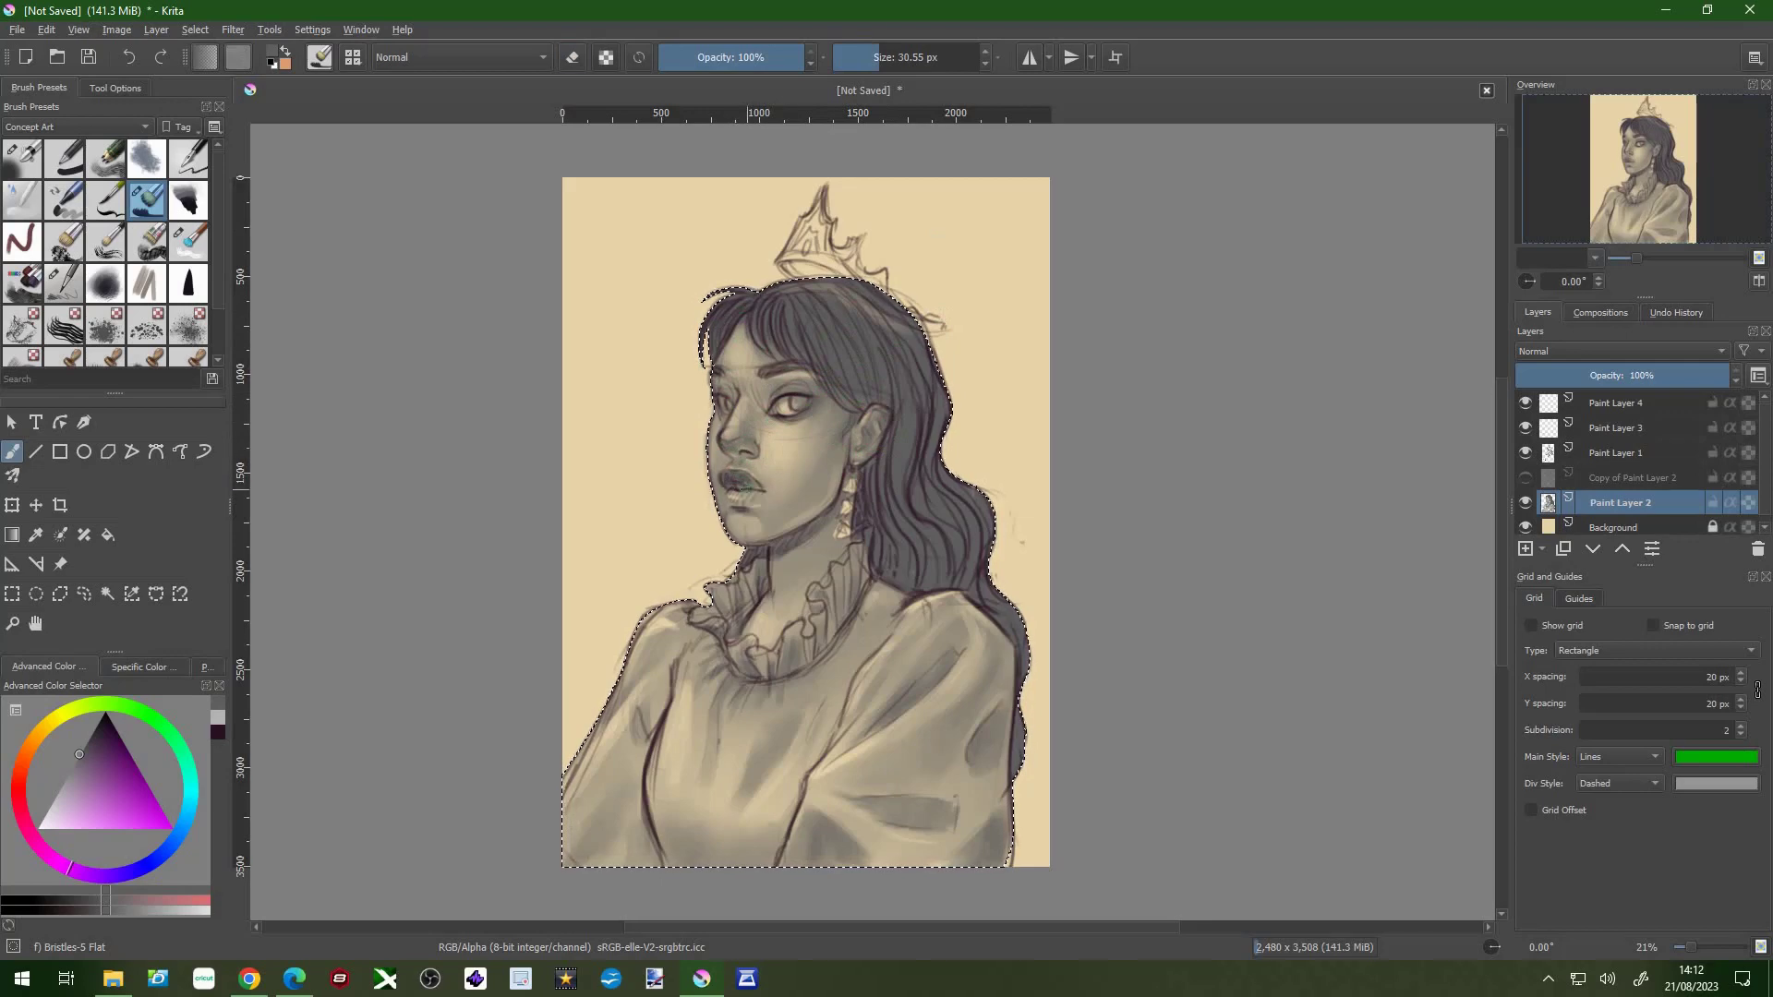
pyautogui.press('e')
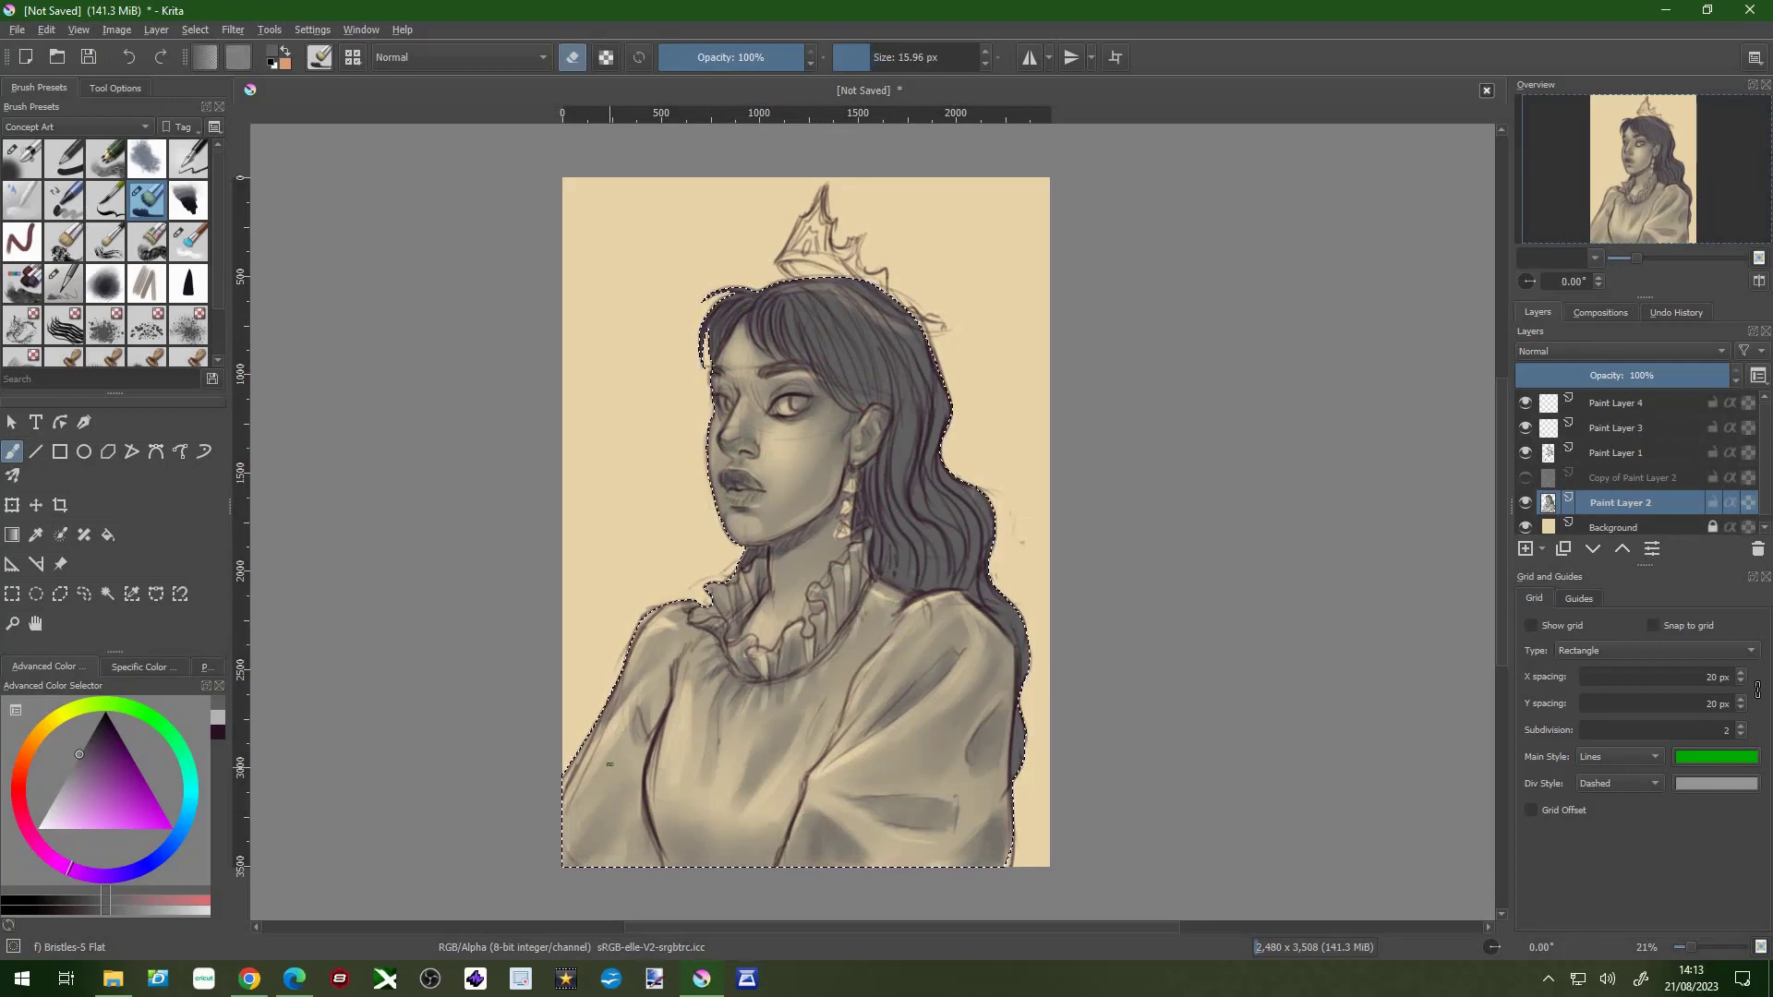
pyautogui.press(']')
pyautogui.press(']')
pyautogui.press(']')
pyautogui.press('e')
pyautogui.press('e')
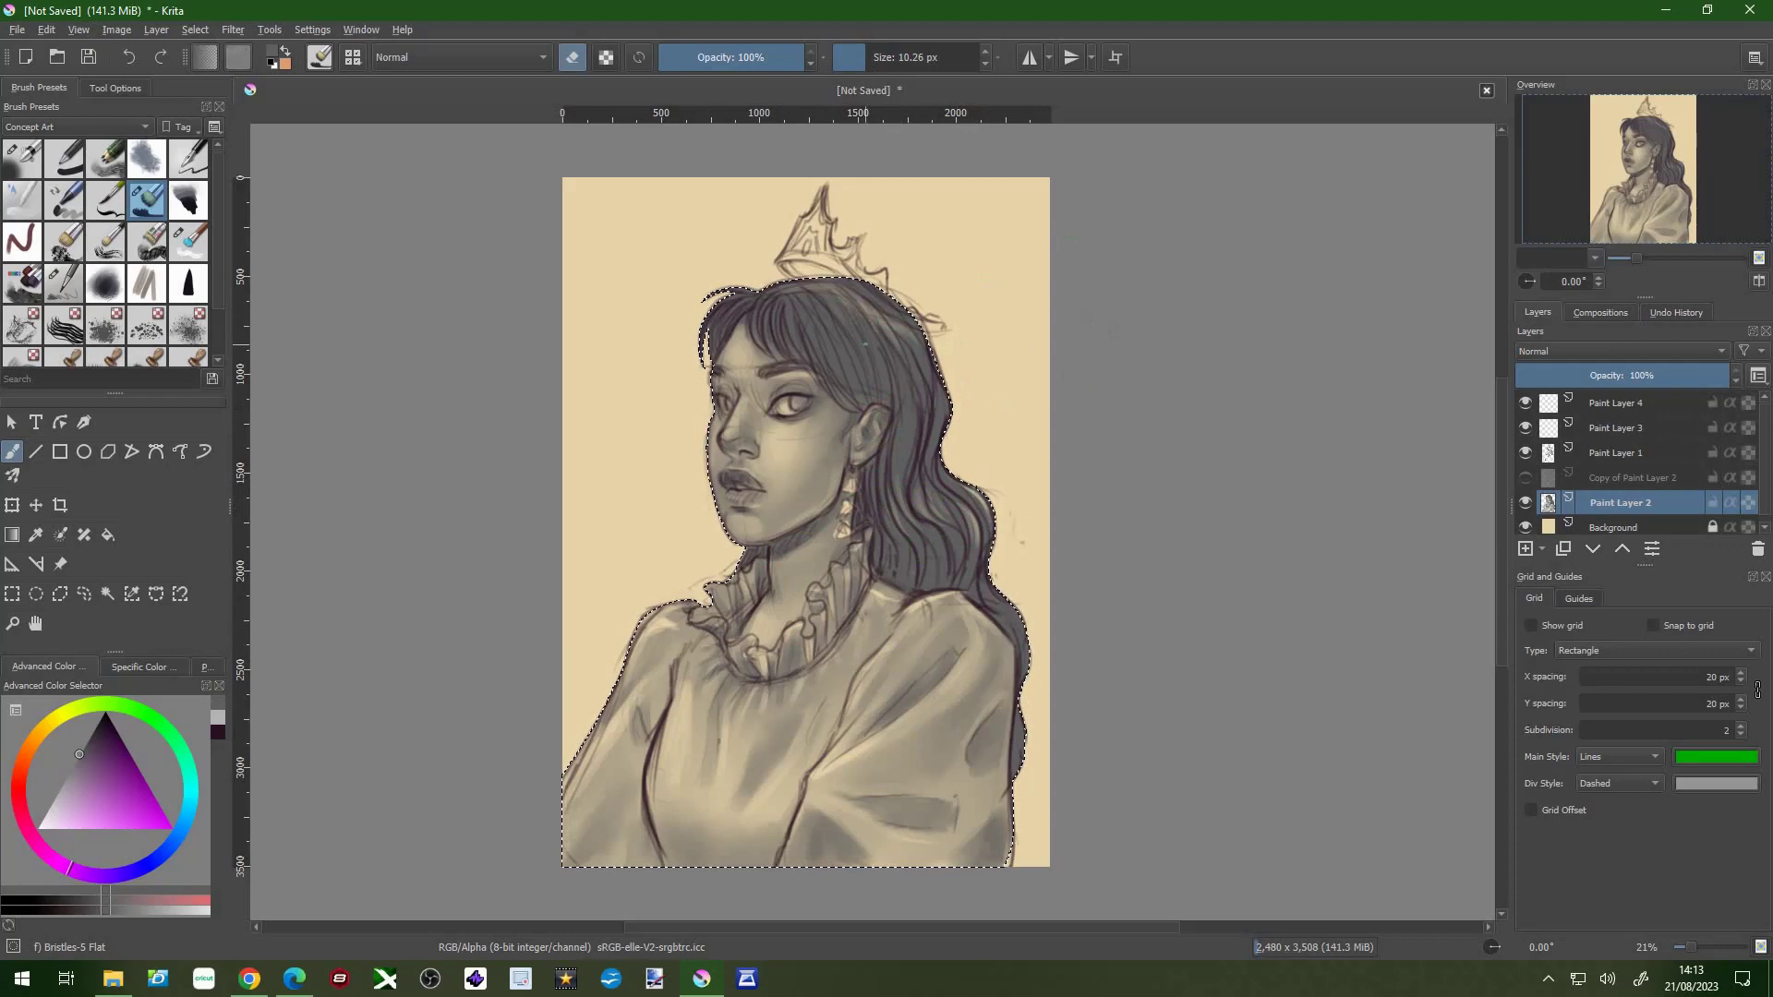
# - Blend and darken the hair near the right shoulder on Paint Layer 1 with Blender Textured Soft
pyautogui.click(189, 244)
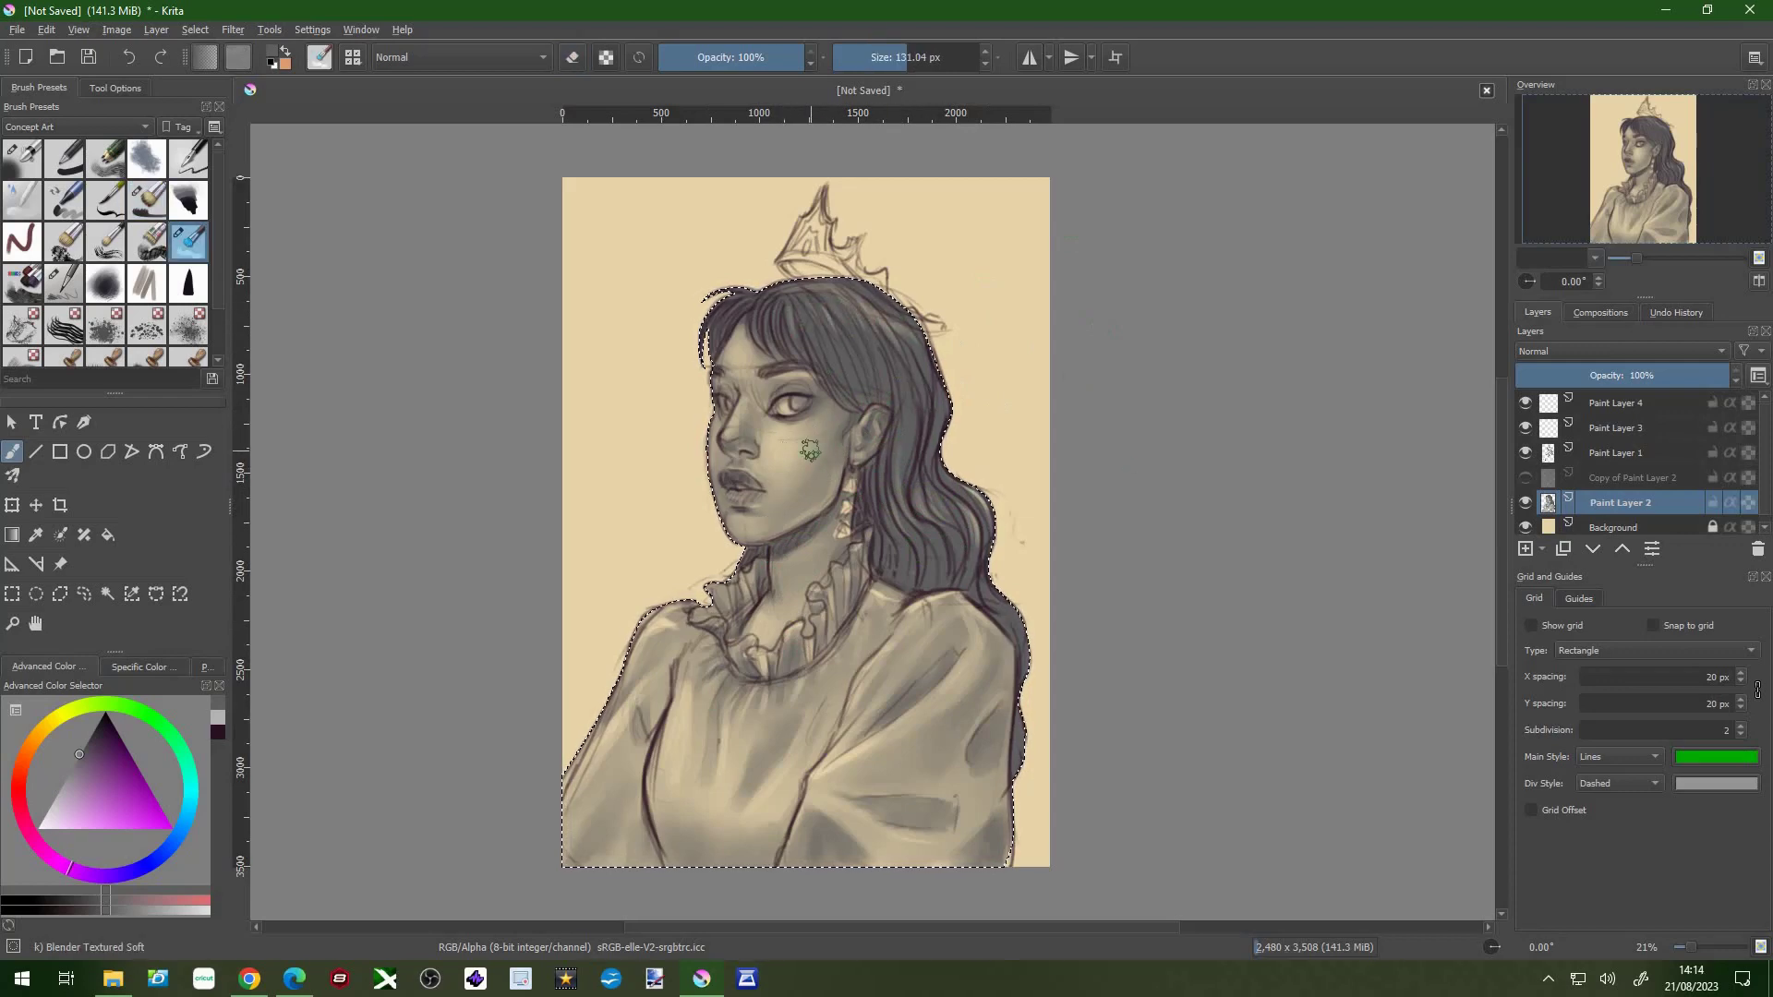
pyautogui.press('pageup')
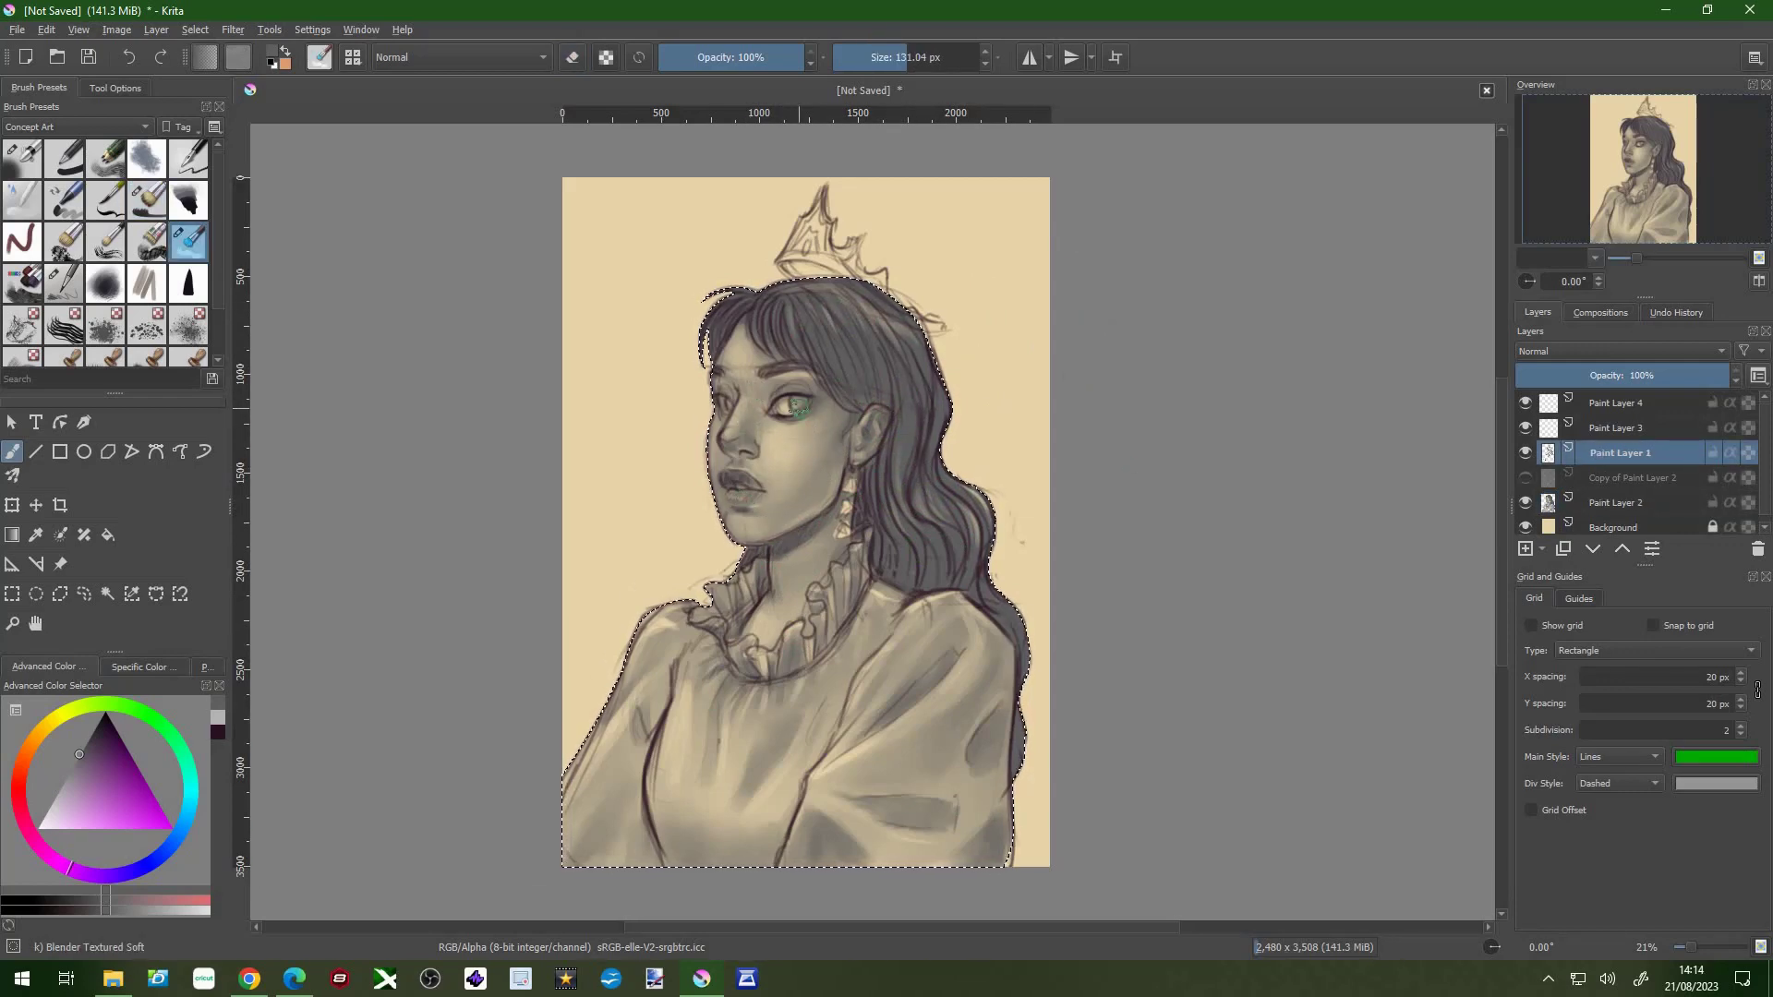
pyautogui.press('[')
pyautogui.press(']')
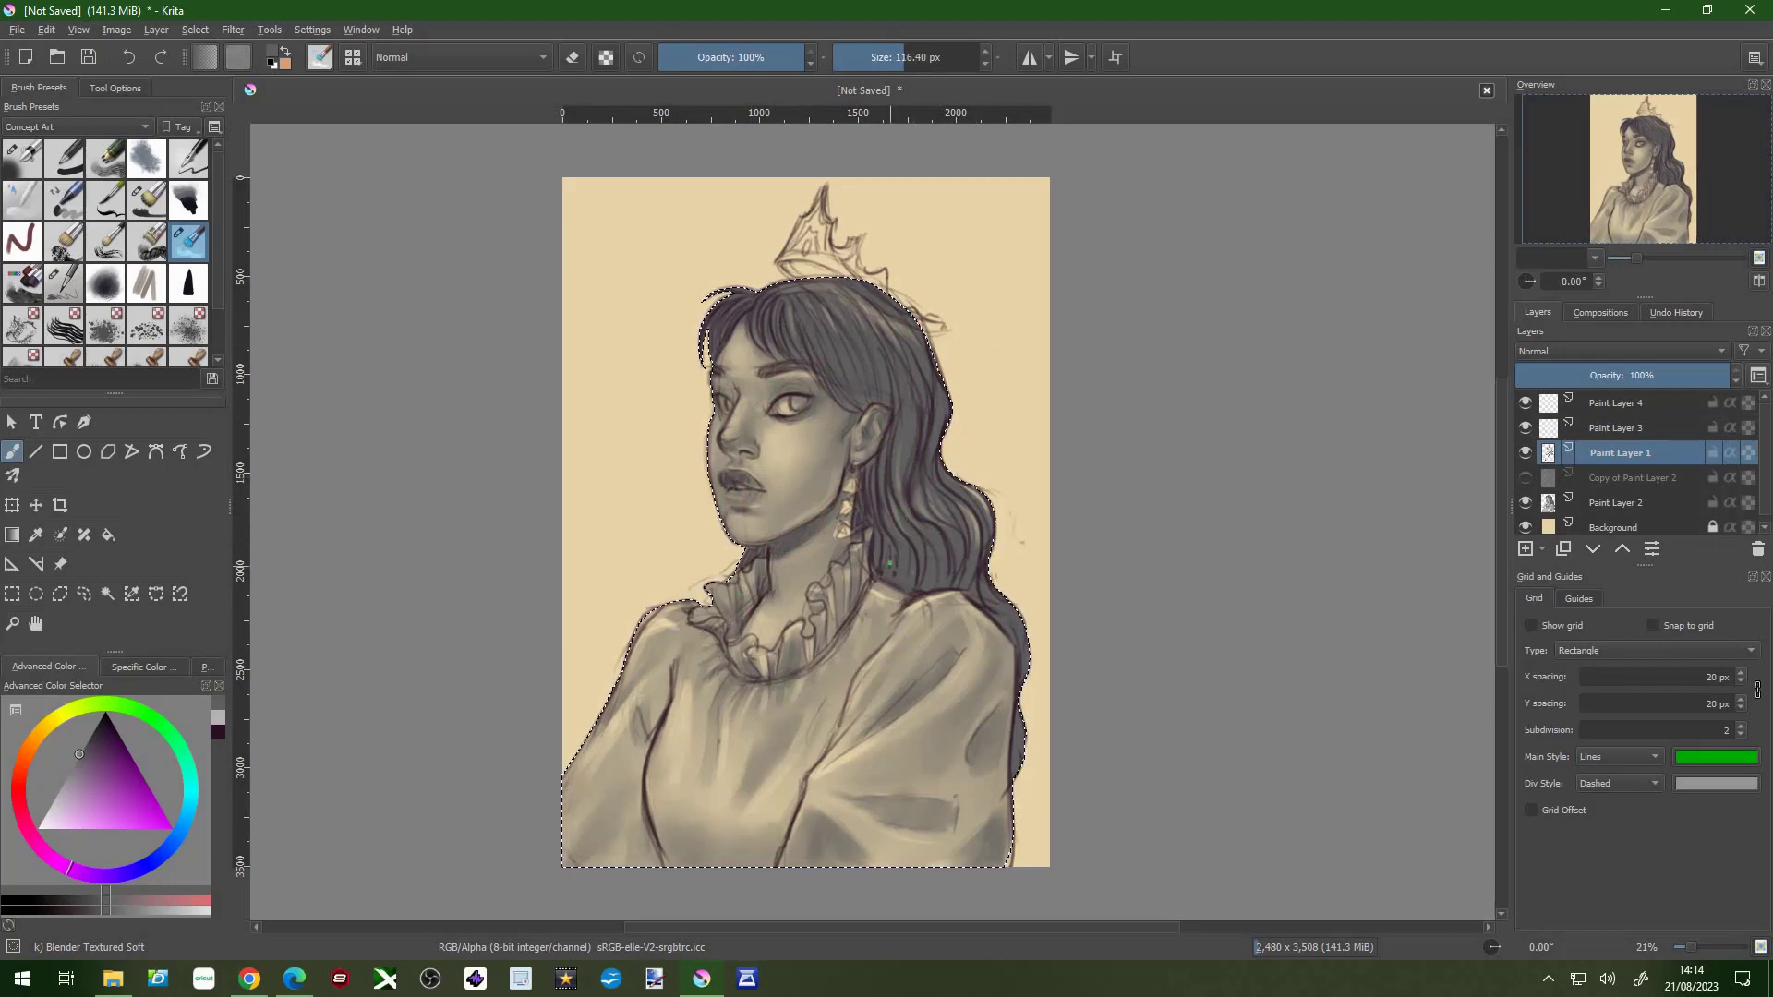
pyautogui.press('[')
pyautogui.press('[')
pyautogui.moveTo(895, 559); pyautogui.dragTo(914, 592)
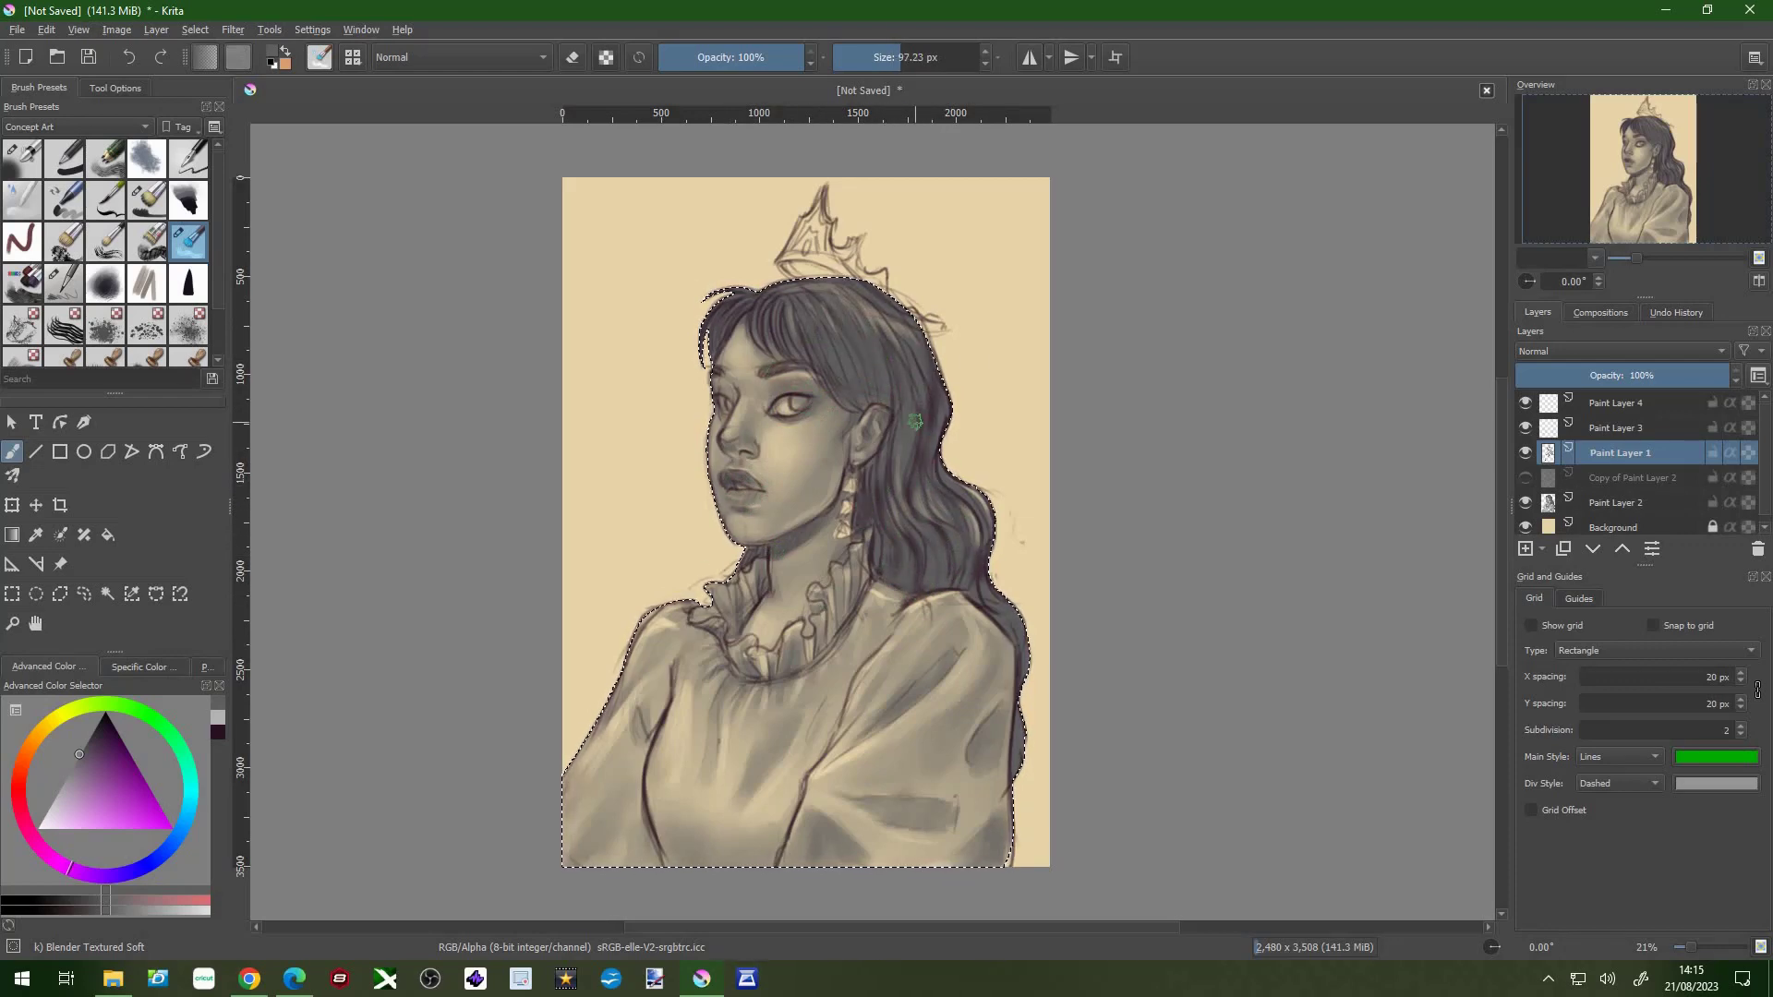
# - Return to Paint Layer 2 with the Bristles-5 Flat eraser and open the backup layer's menu
pyautogui.press('pagedown')
pyautogui.press('pagedown')
pyautogui.press('/')
pyautogui.press('e')
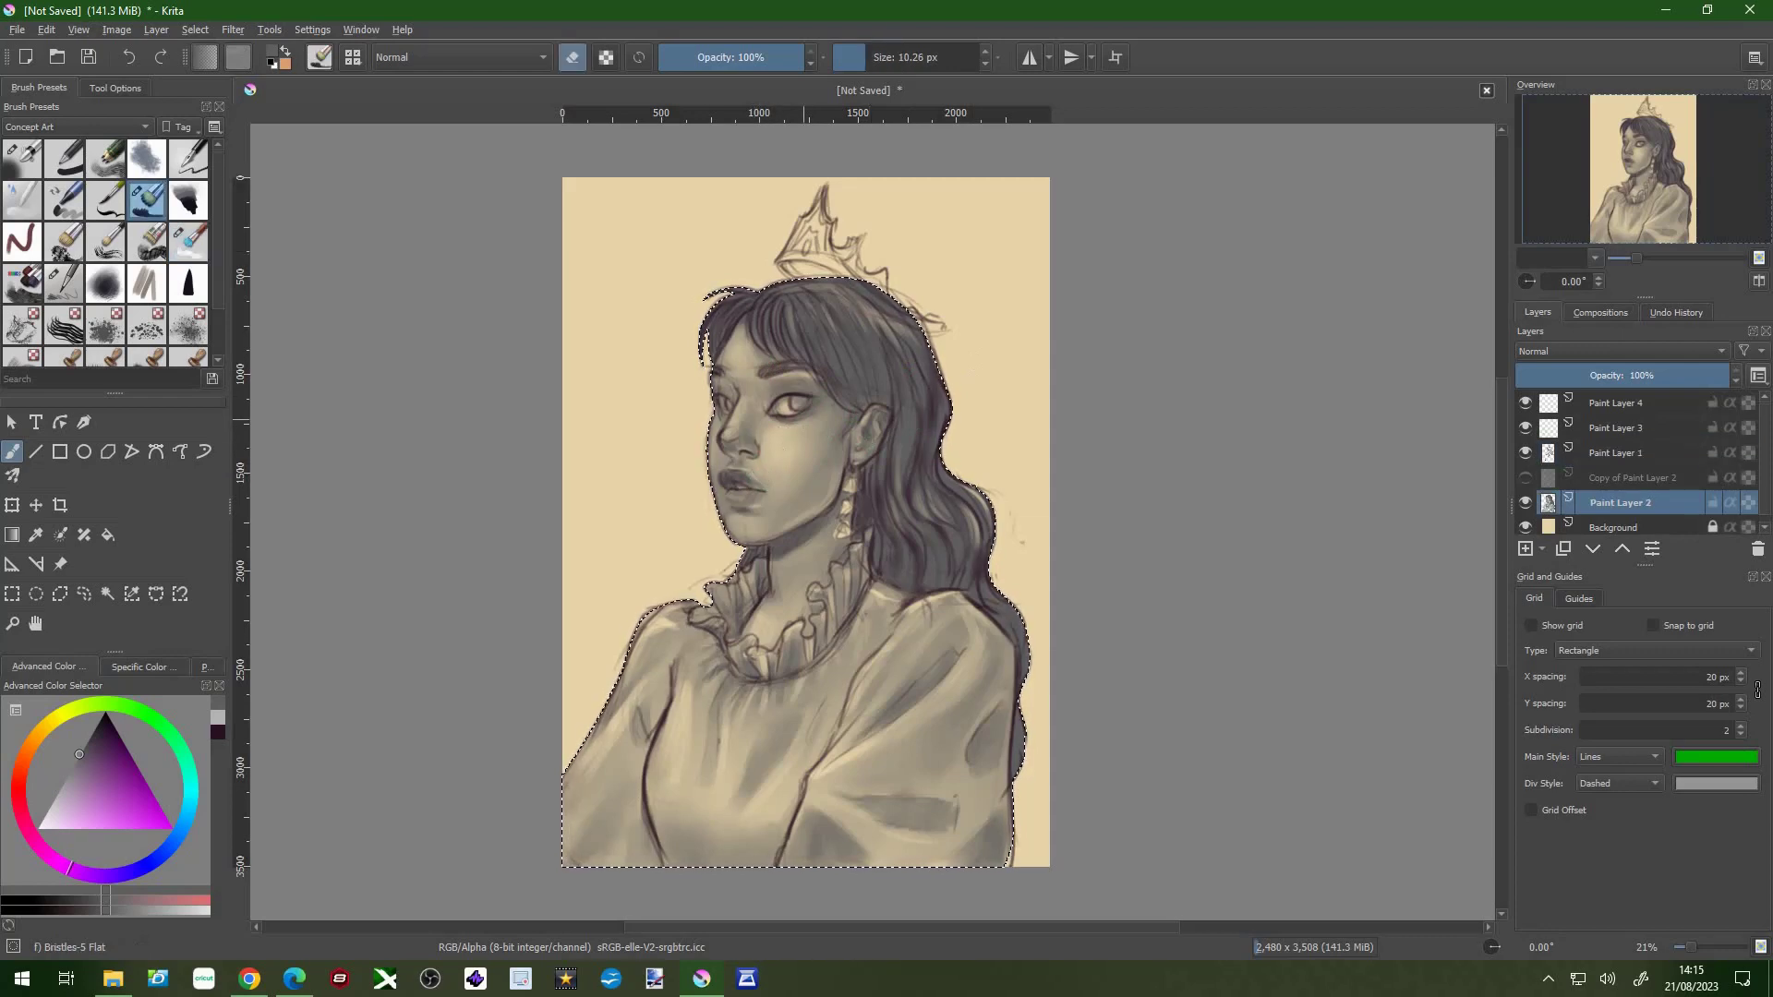
pyautogui.press('e')
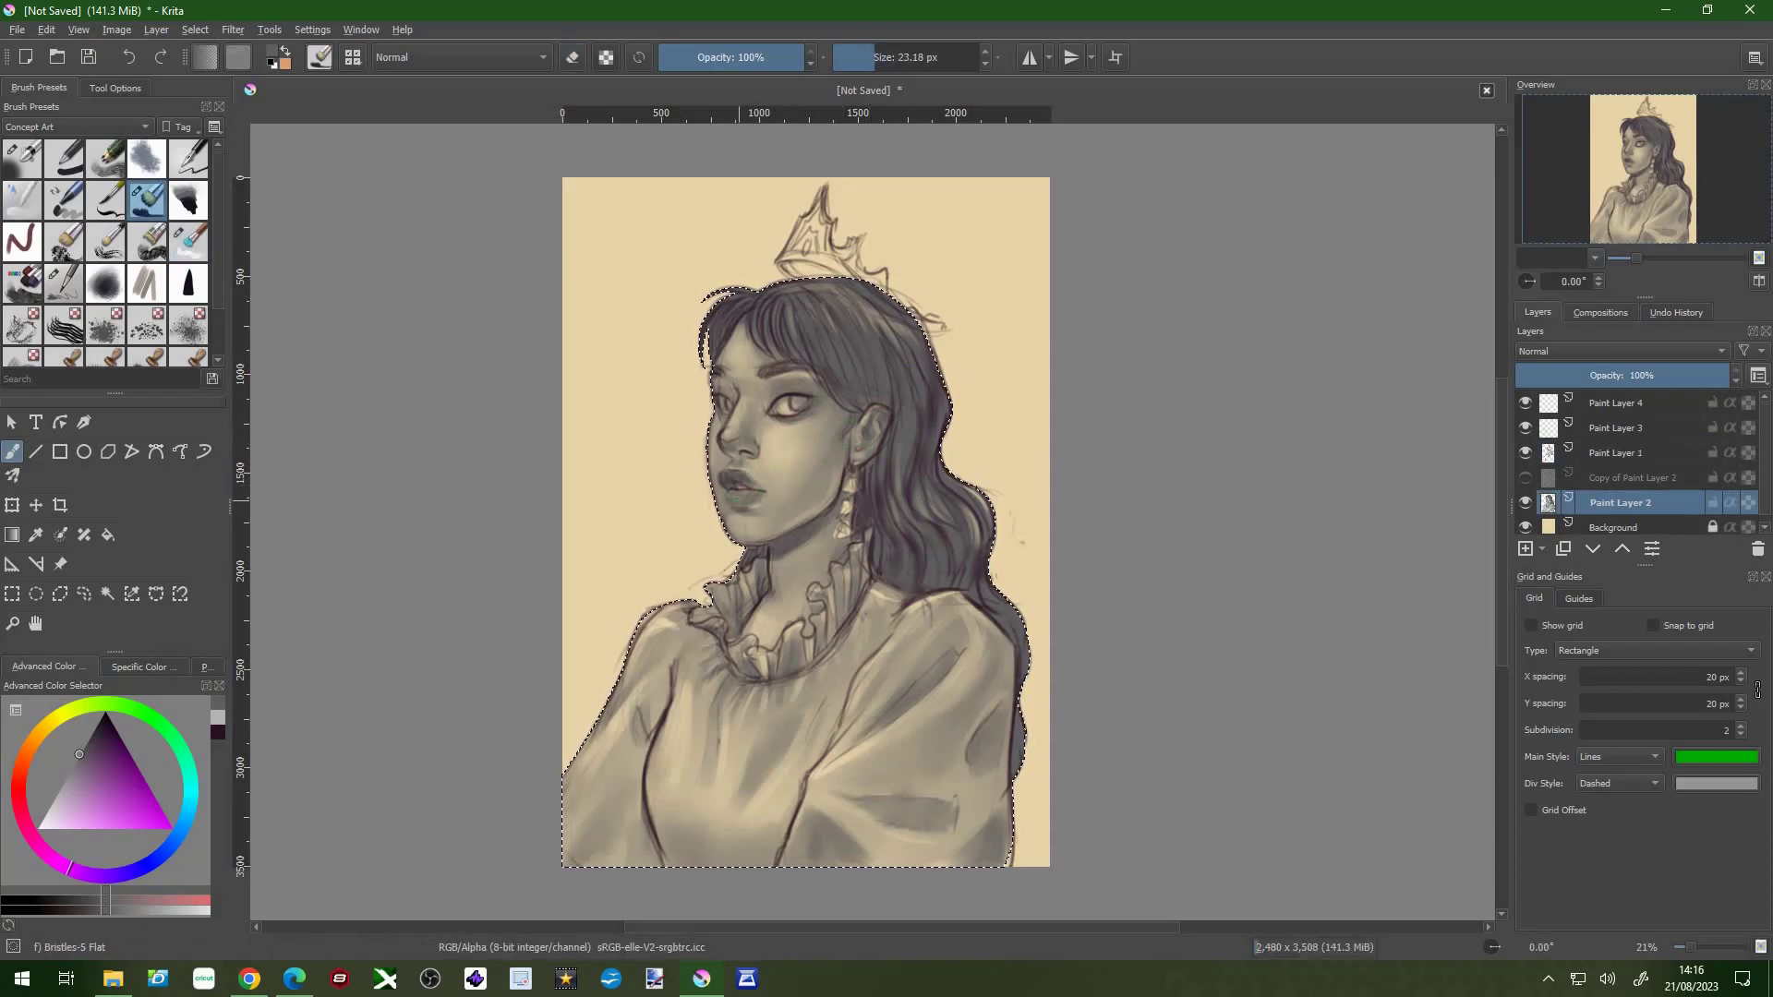
pyautogui.press('e')
pyautogui.rightClick(1625, 503)
# - Show the Copy of Paint Layer 2 below the original and clear the selection
pyautogui.click(1634, 336)
pyautogui.press('/')
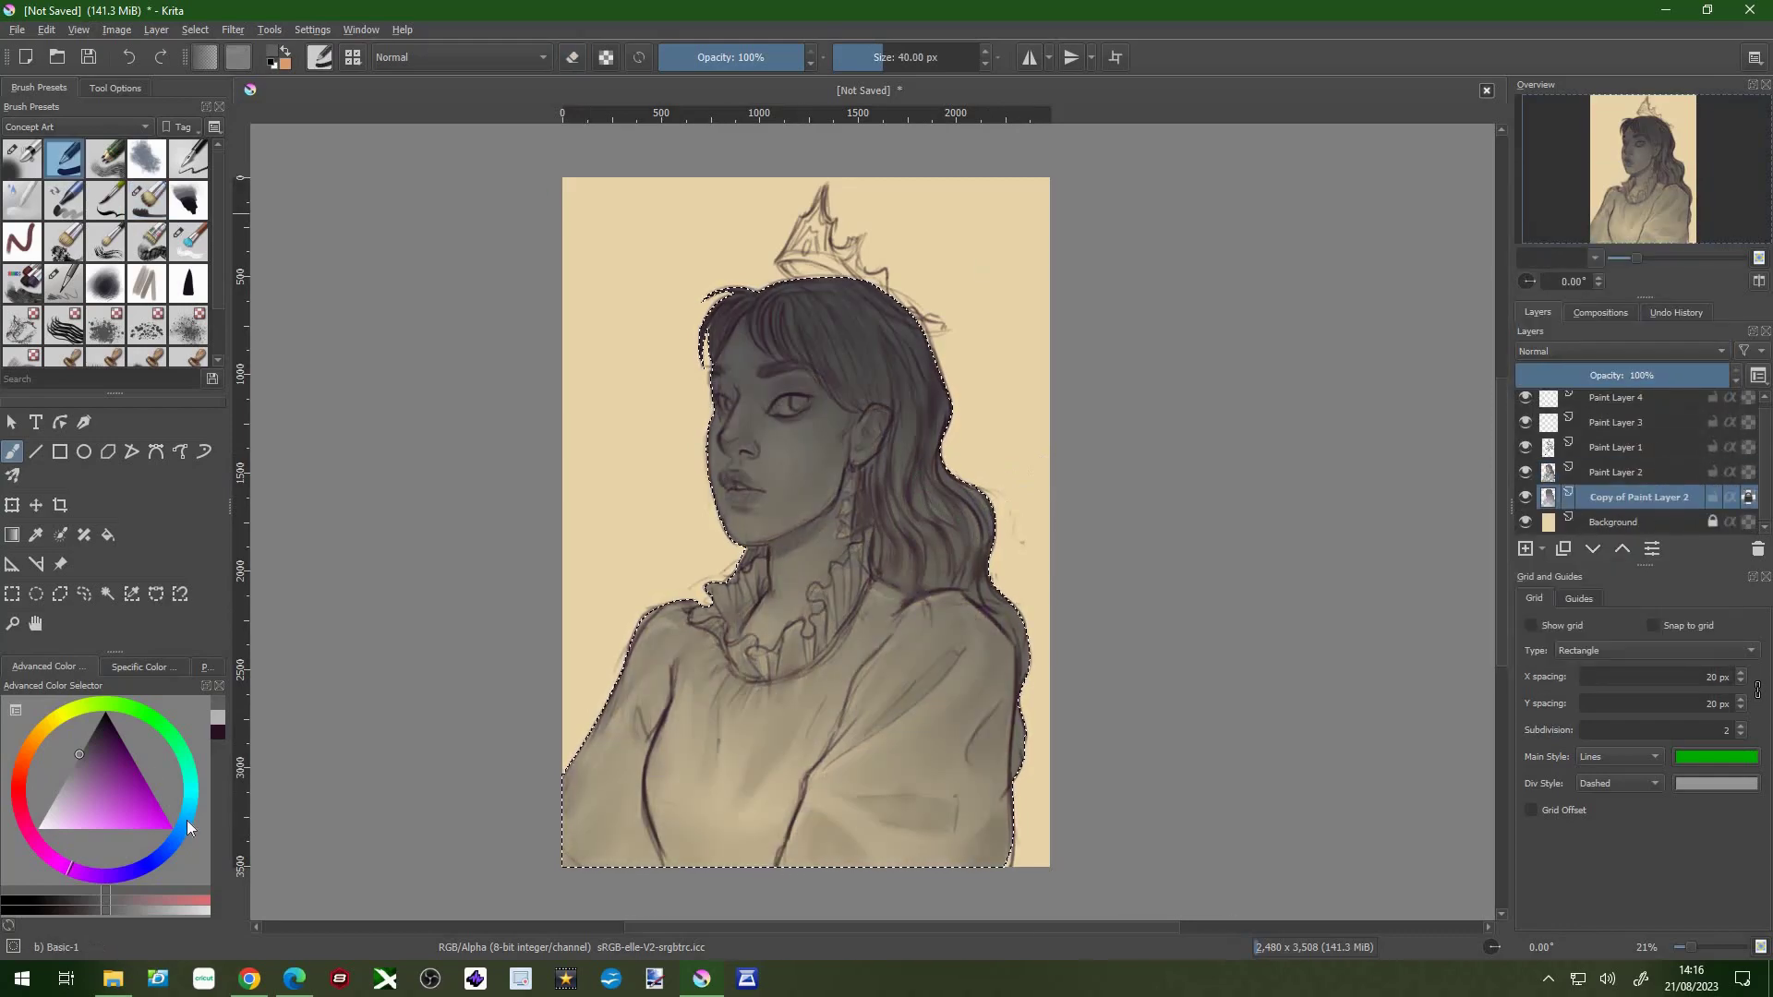
pyautogui.hotkey('ctrl', 'shift', 'a')
pyautogui.click(983, 840)
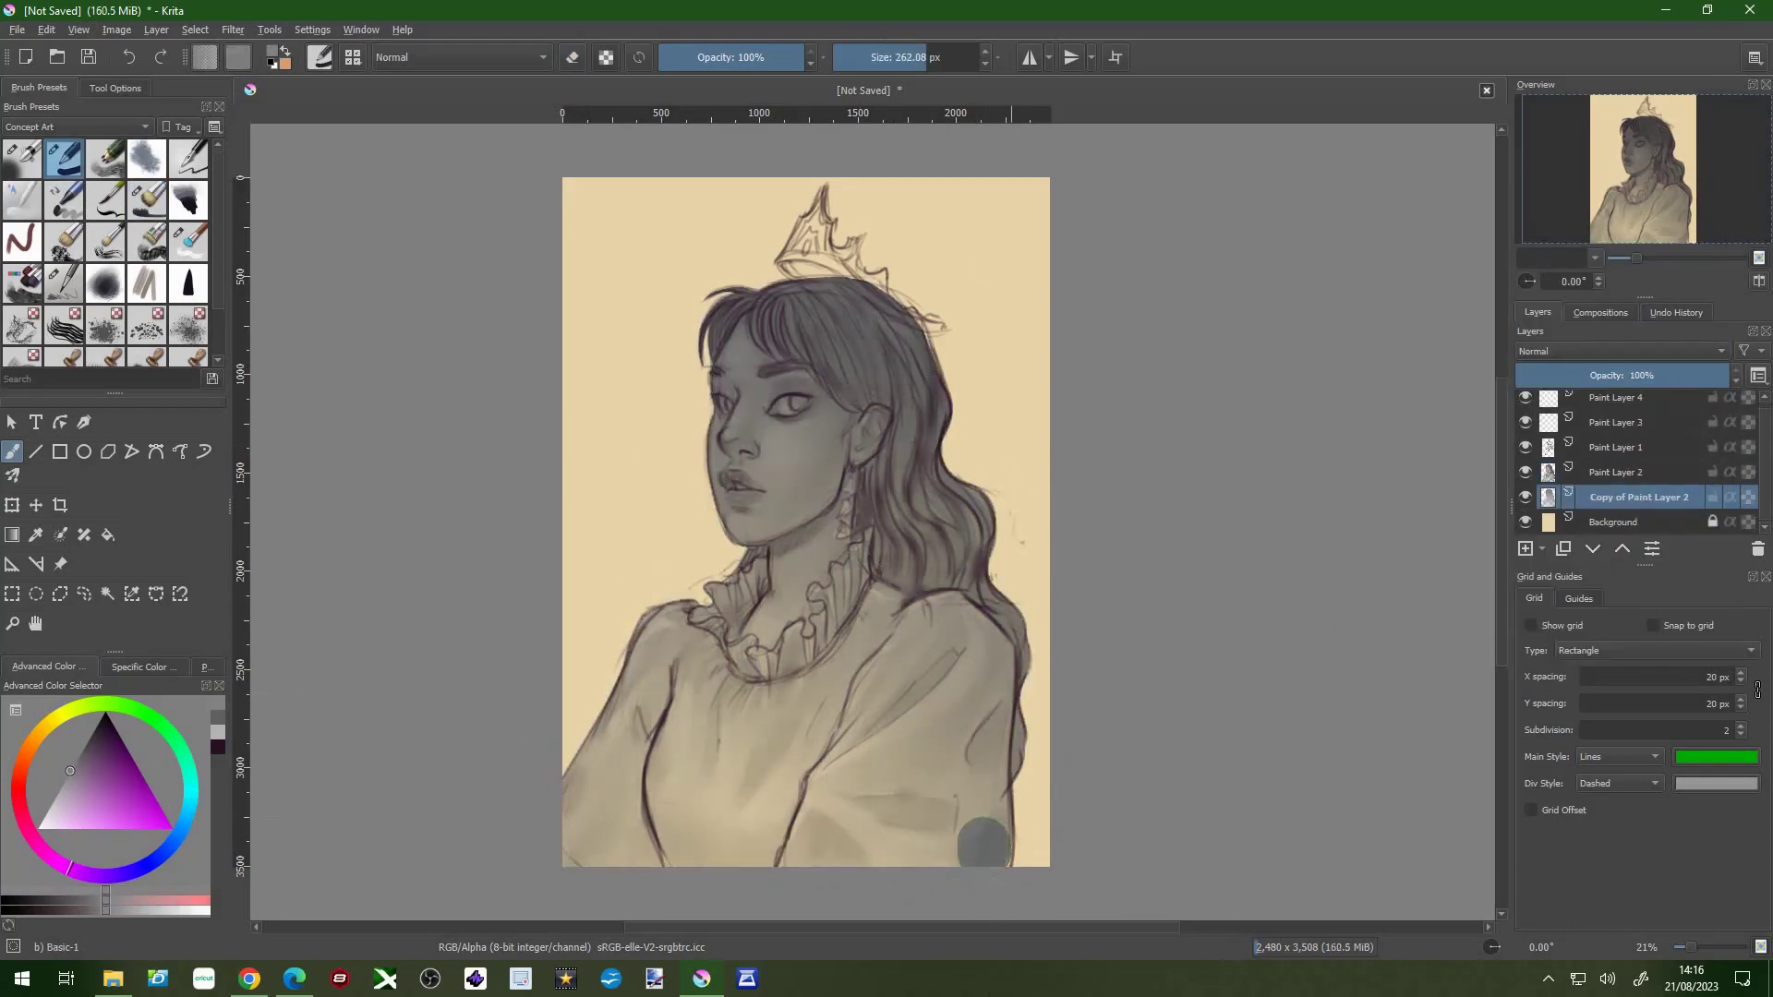
pyautogui.hotkey('ctrl', 'z')
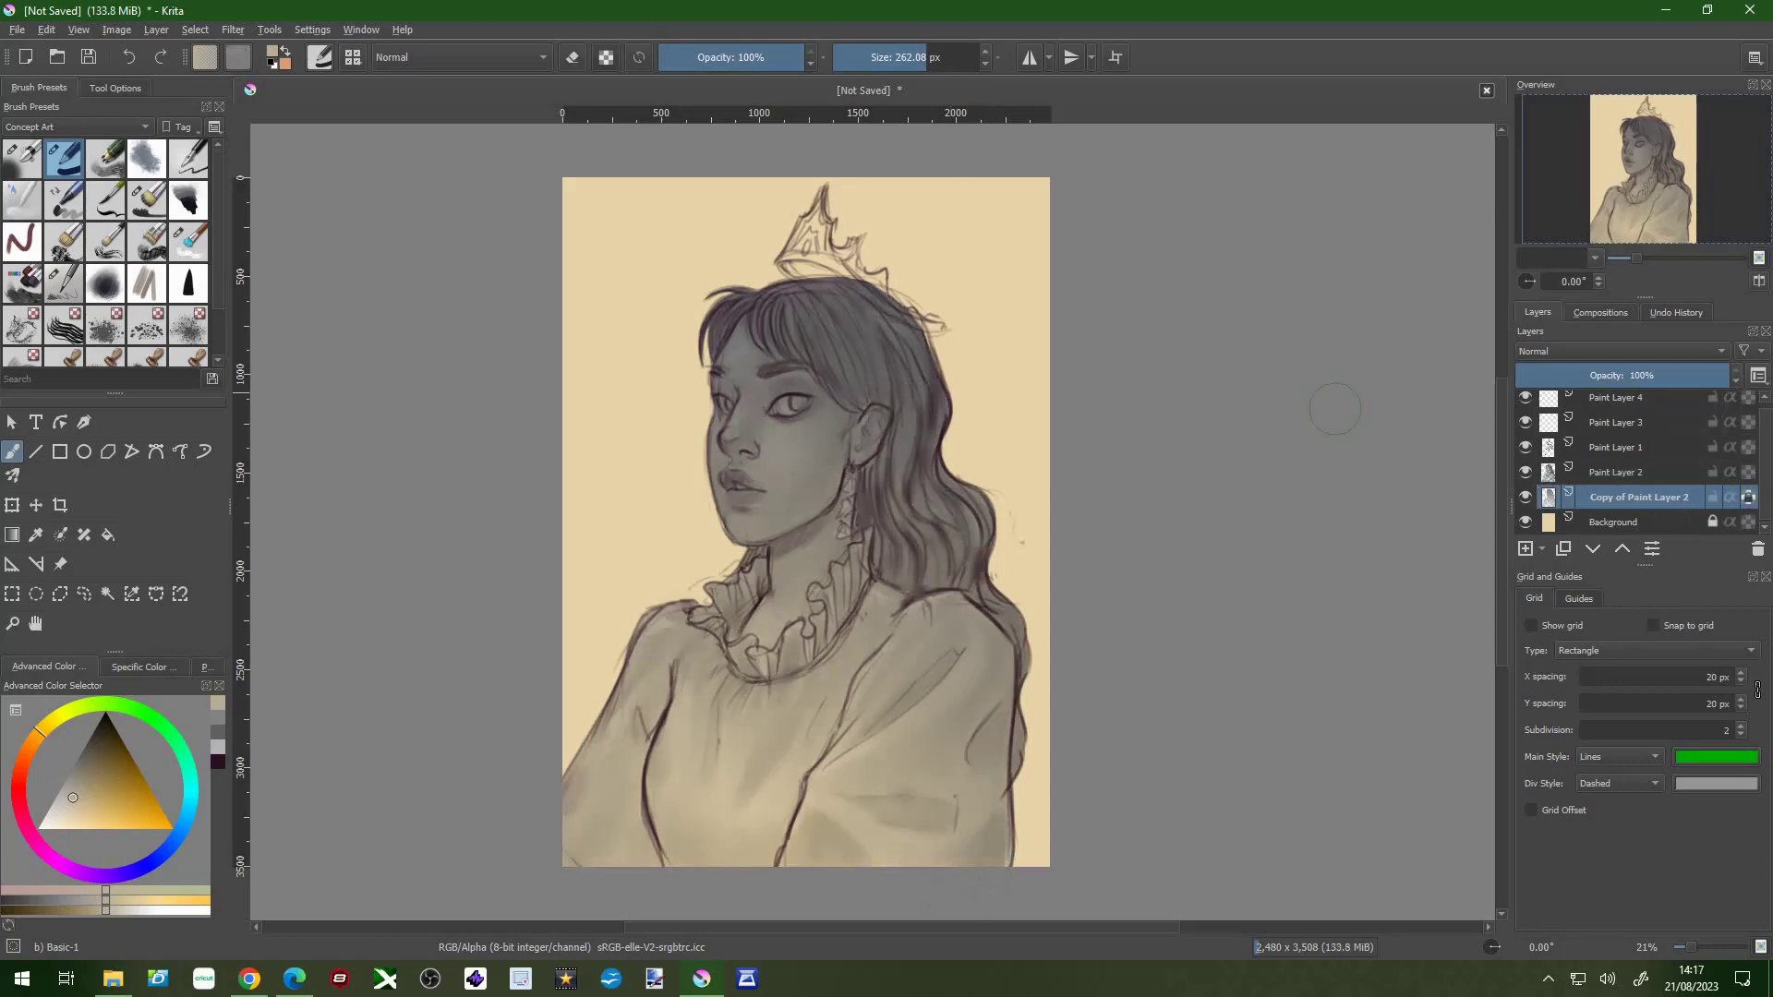
# - Paint light tan over the hair, face and collar
pyautogui.click(82, 822)
pyautogui.moveTo(757, 319)
pyautogui.mouseDown()
pyautogui.moveTo(784, 462)
pyautogui.moveTo(889, 381)
pyautogui.mouseUp()
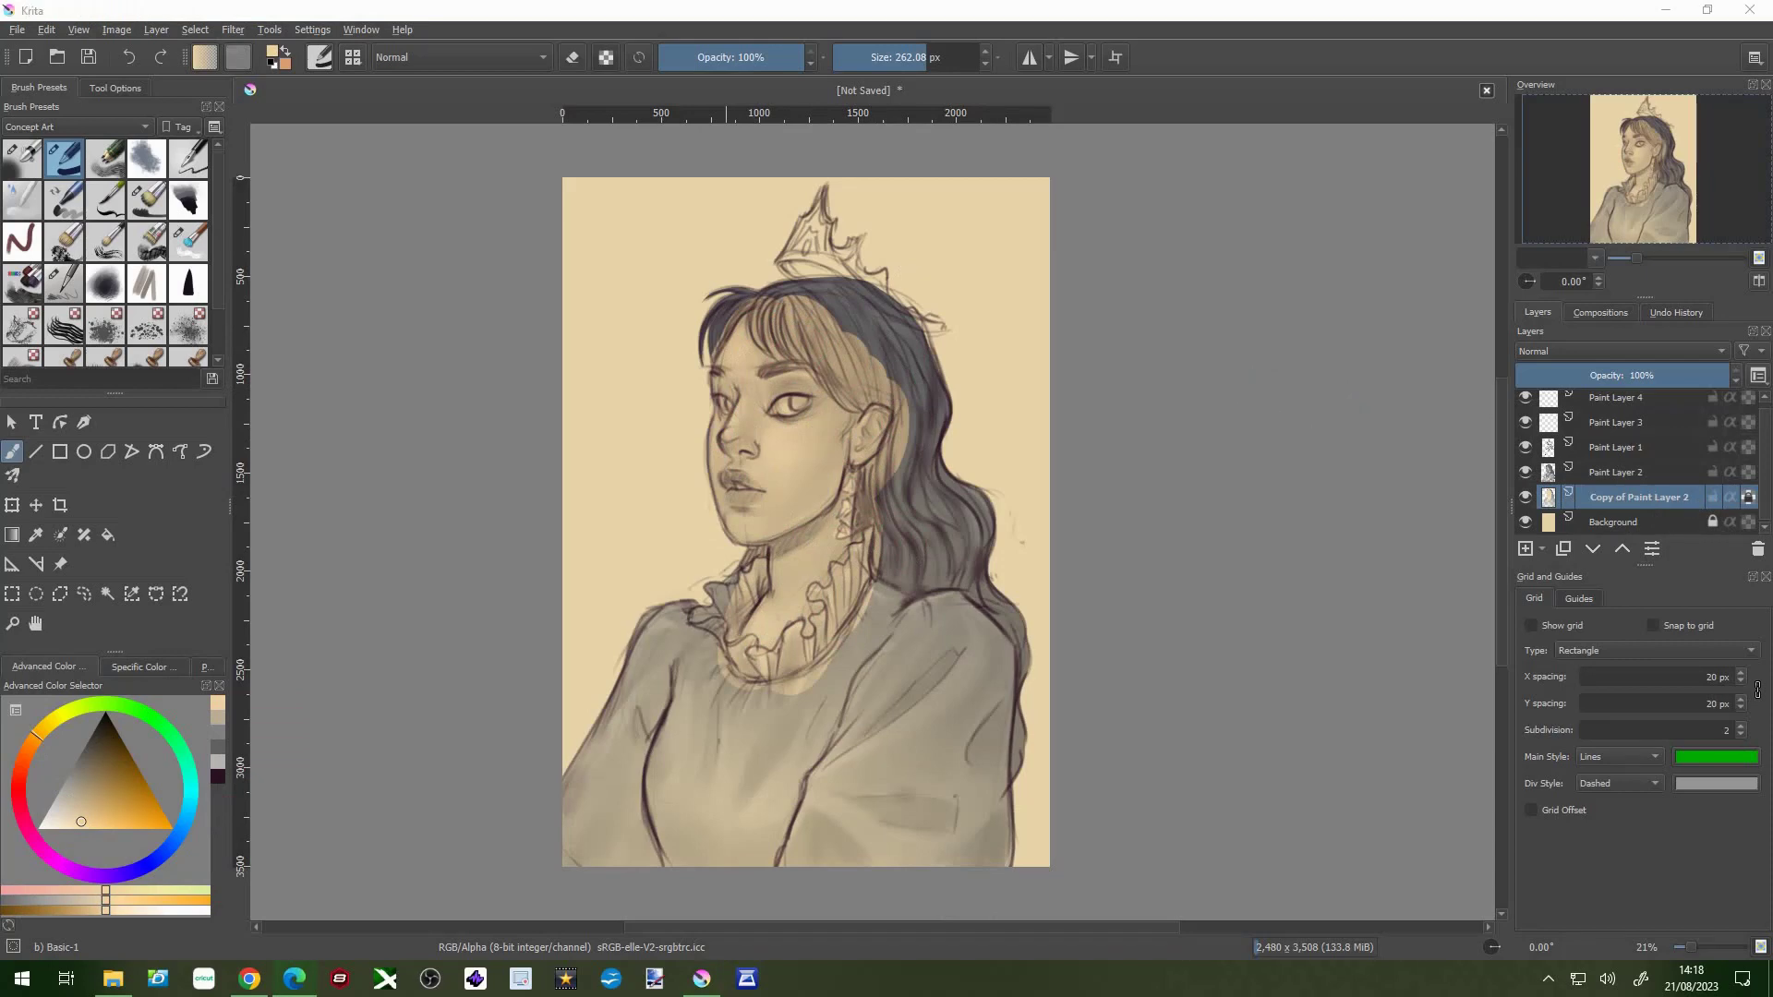
pyautogui.moveTo(711, 646); pyautogui.dragTo(858, 609)
# - Paint a more saturated tan over the face and hair on the copy layer
pyautogui.click(1538, 473)
pyautogui.click(1630, 497)
pyautogui.click(103, 820)
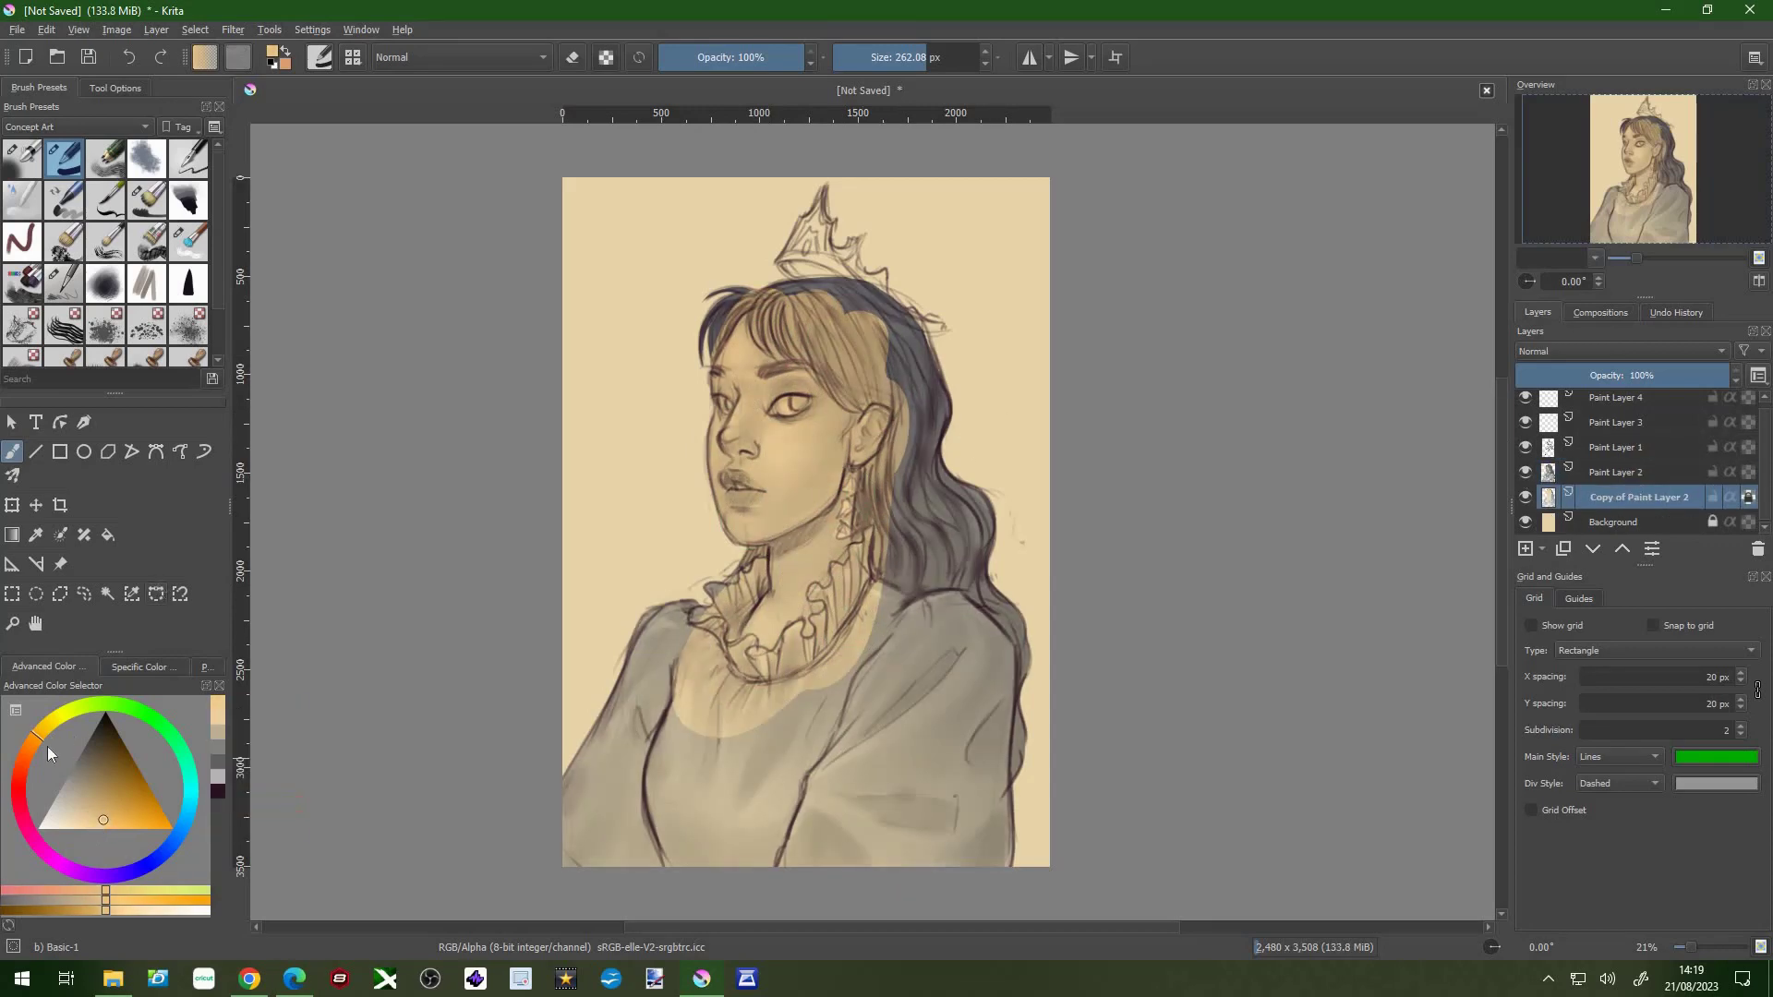
pyautogui.moveTo(729, 313); pyautogui.dragTo(877, 535)
pyautogui.click(147, 198)
pyautogui.click(109, 816)
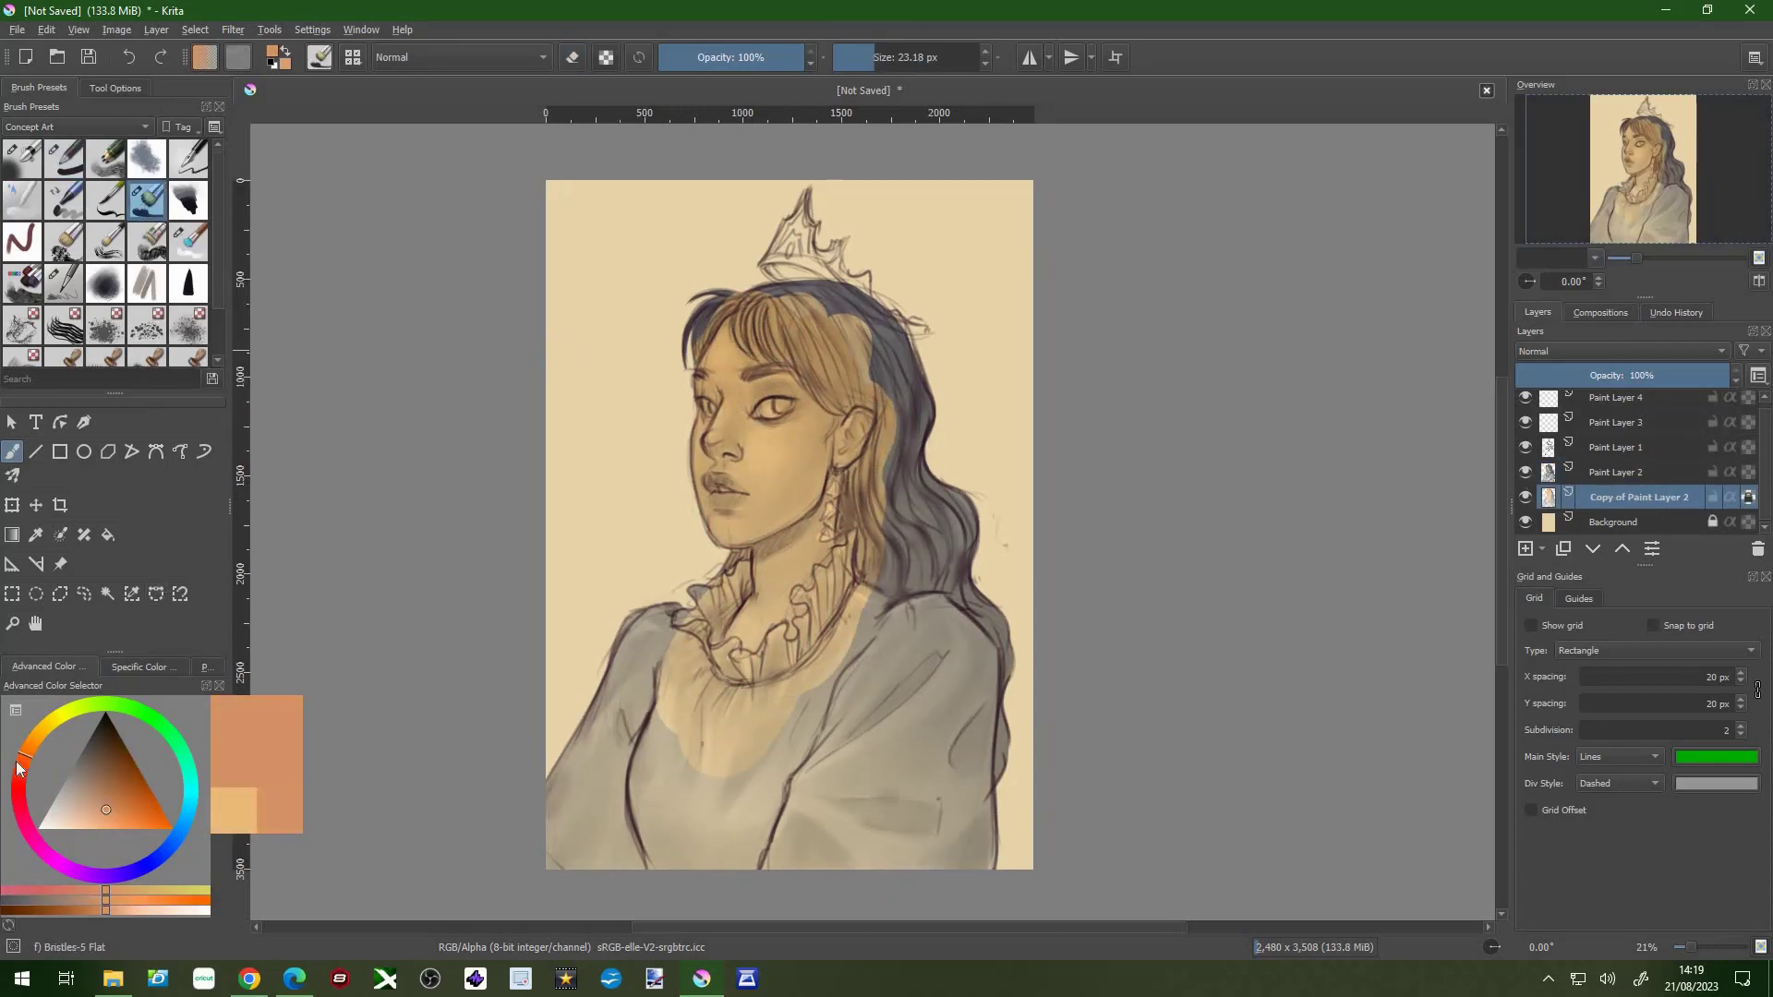
# - Paint pink blush across the cheek with the Bristles-5 Flat brush
pyautogui.scroll(2, 794, 444)
pyautogui.click(113, 813)
pyautogui.moveTo(776, 434)
pyautogui.mouseDown()
pyautogui.moveTo(812, 457)
pyautogui.moveTo(882, 447)
pyautogui.mouseUp()
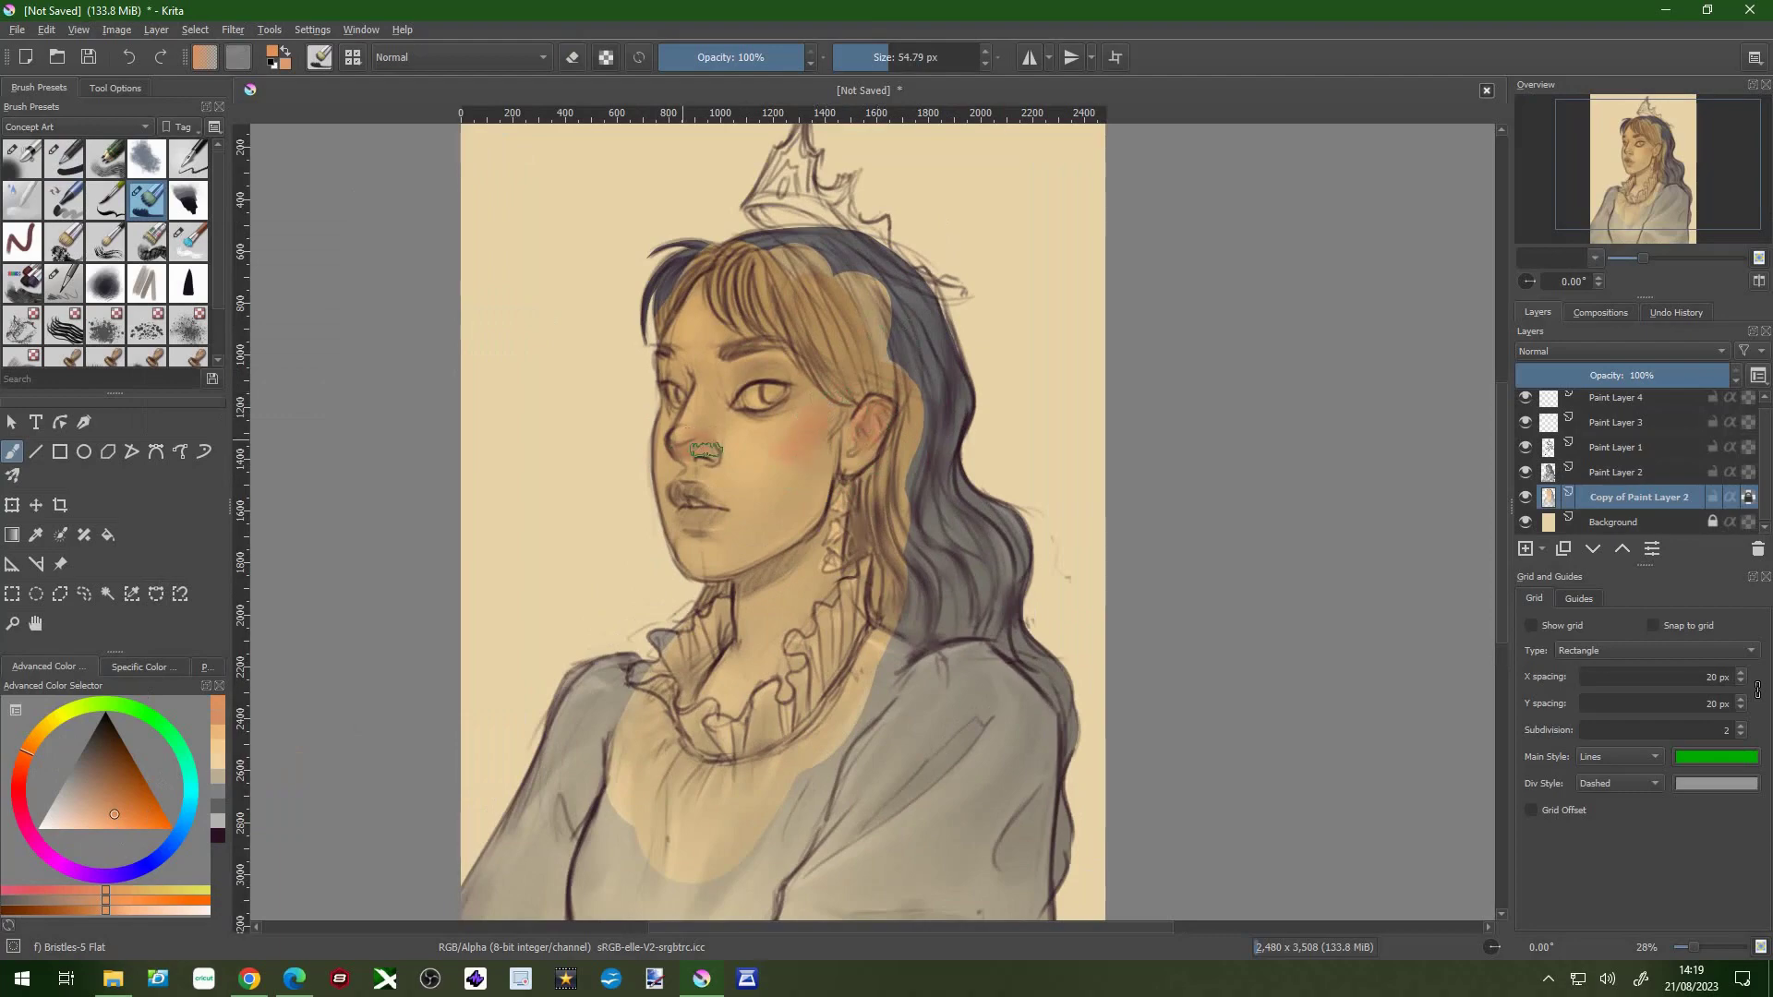
pyautogui.press('[')
# - Work a warmer yellow-orange skin tone sampled from the face into the skin with soft brushes
pyautogui.click(109, 826)
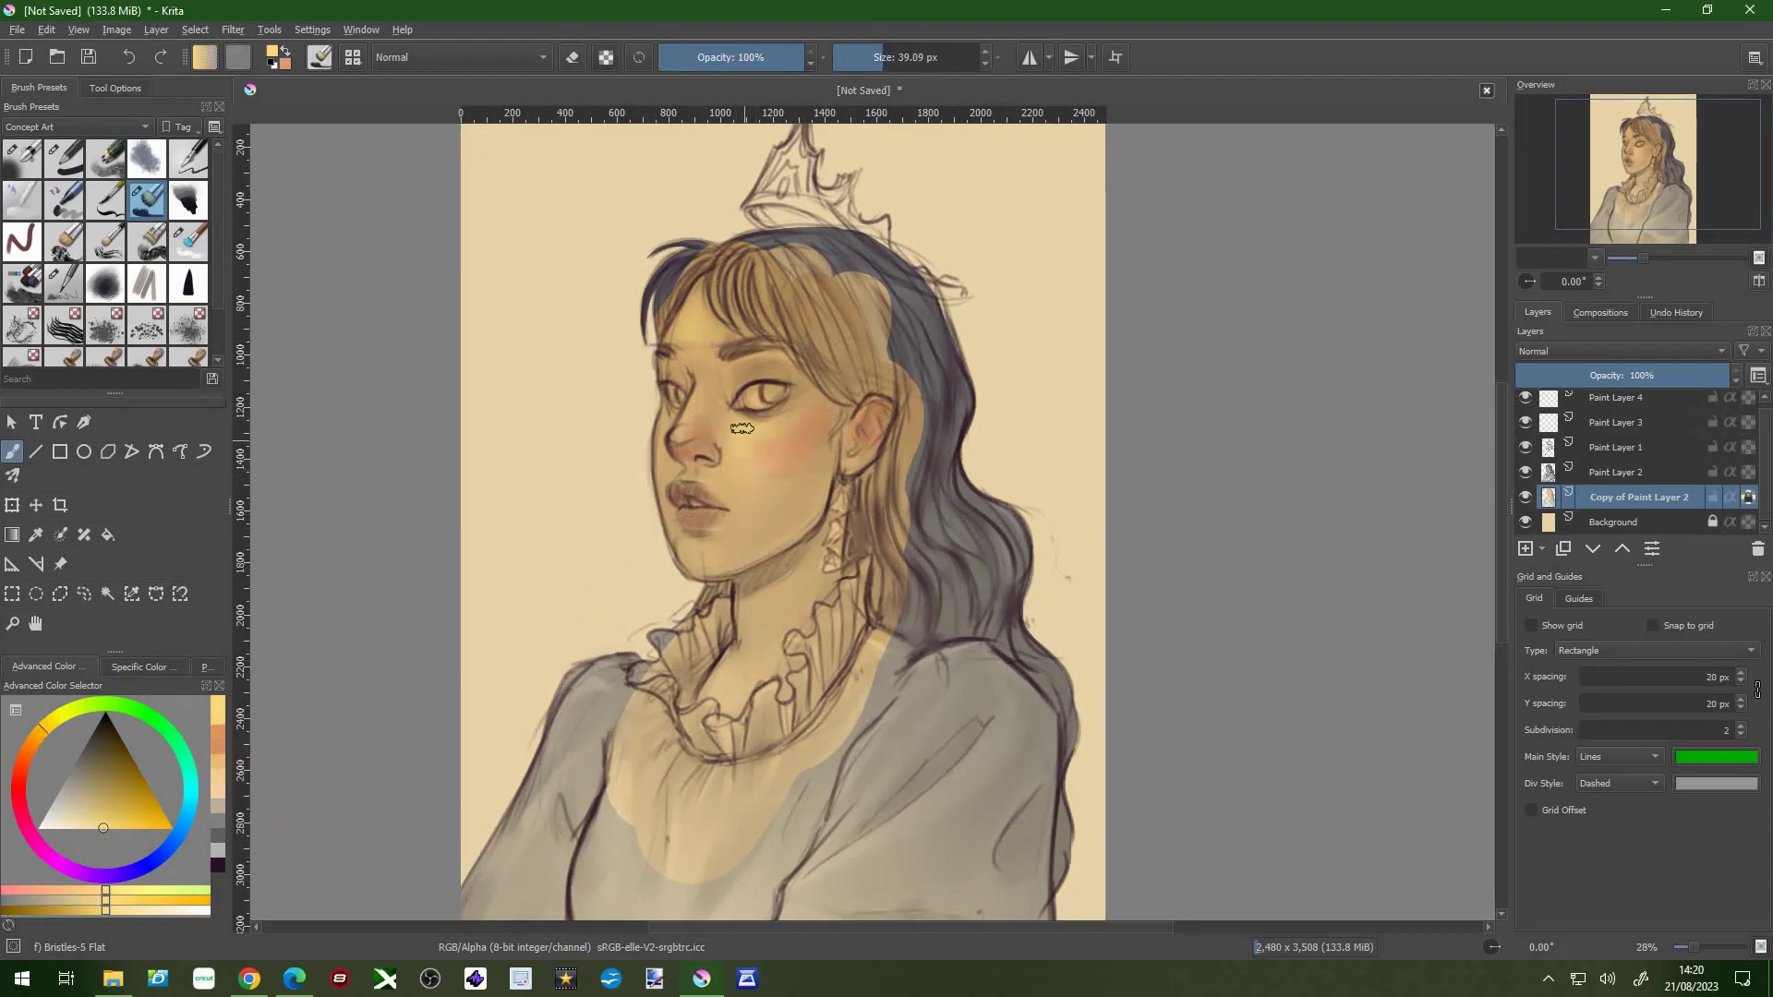
pyautogui.keyDown('ctrl'); pyautogui.click(767, 534); pyautogui.keyUp('ctrl')
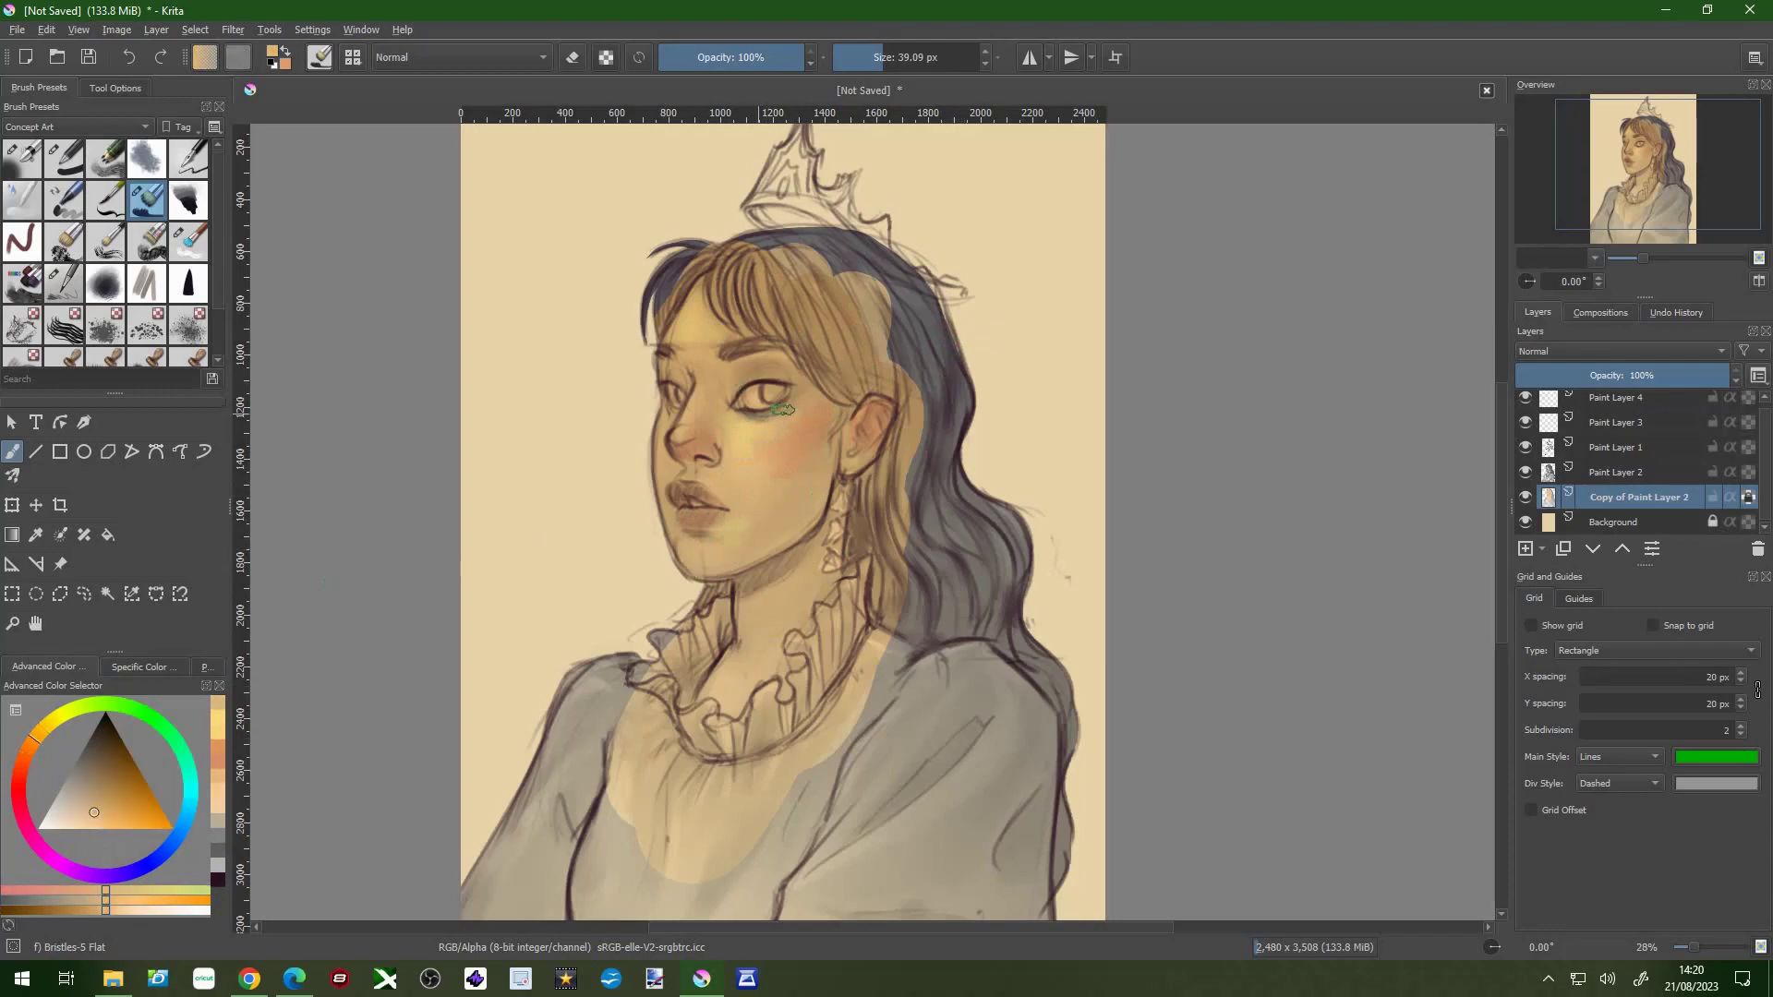
pyautogui.press('/')
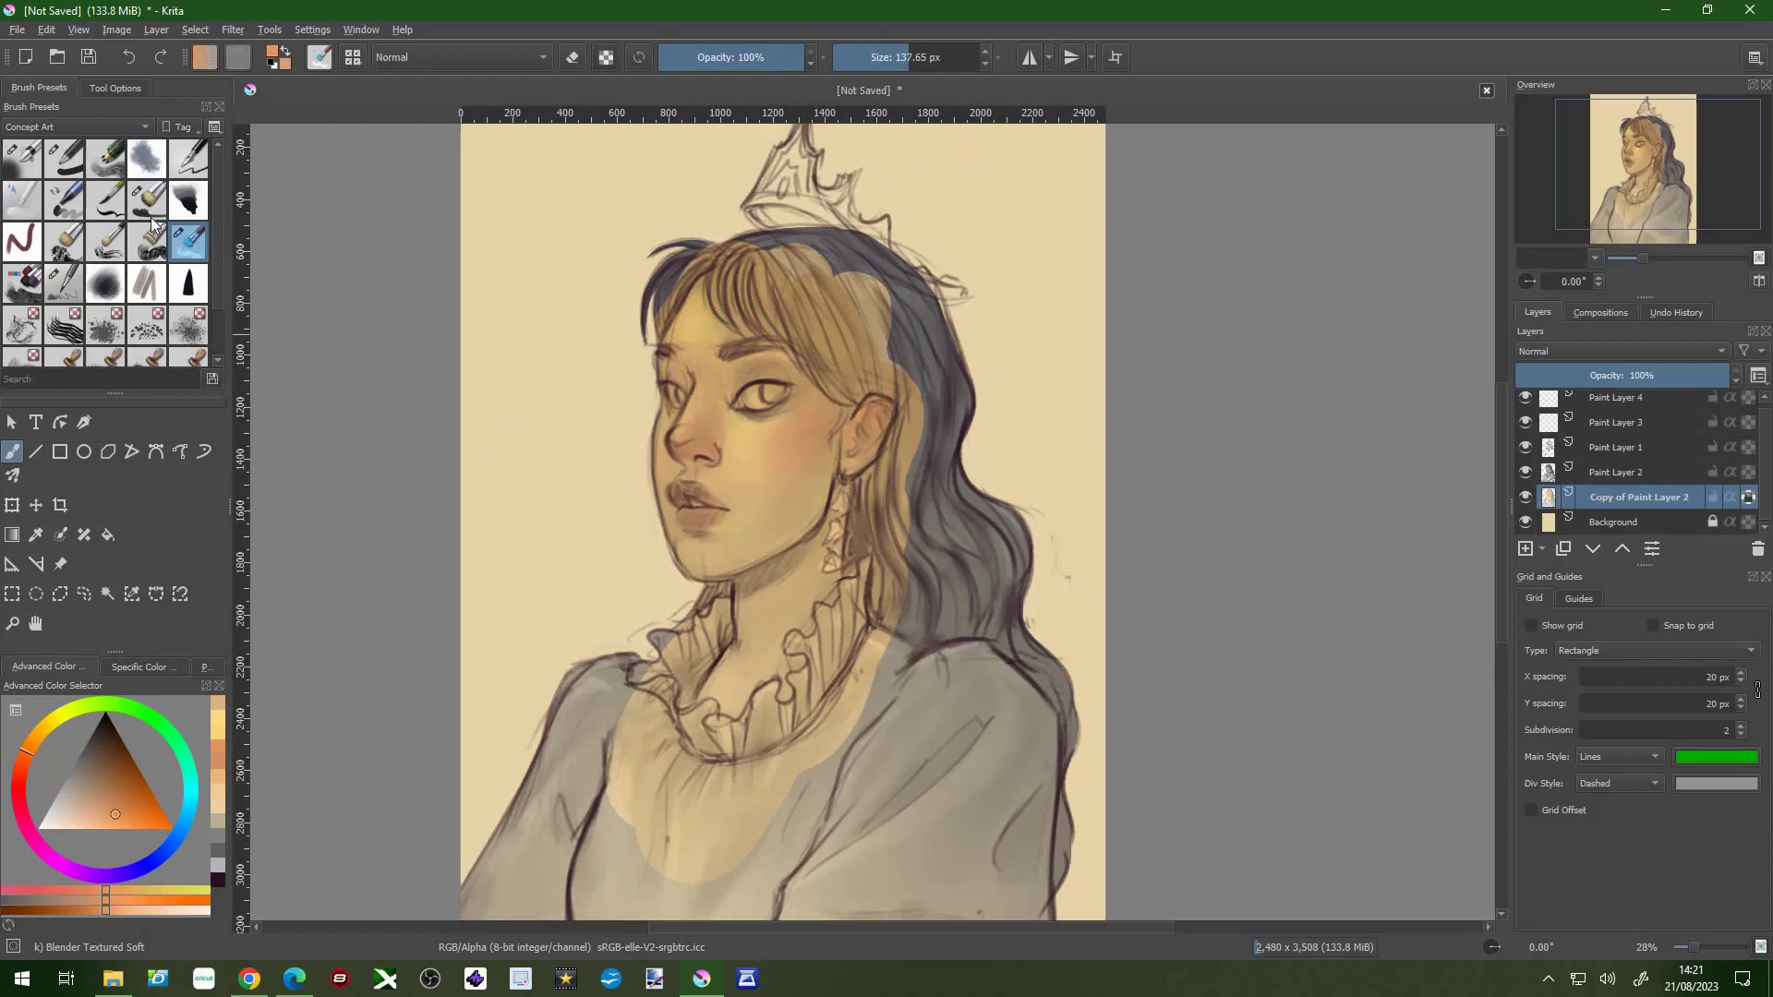
pyautogui.press('/')
pyautogui.press('/')
pyautogui.scroll(3, 766, 515)
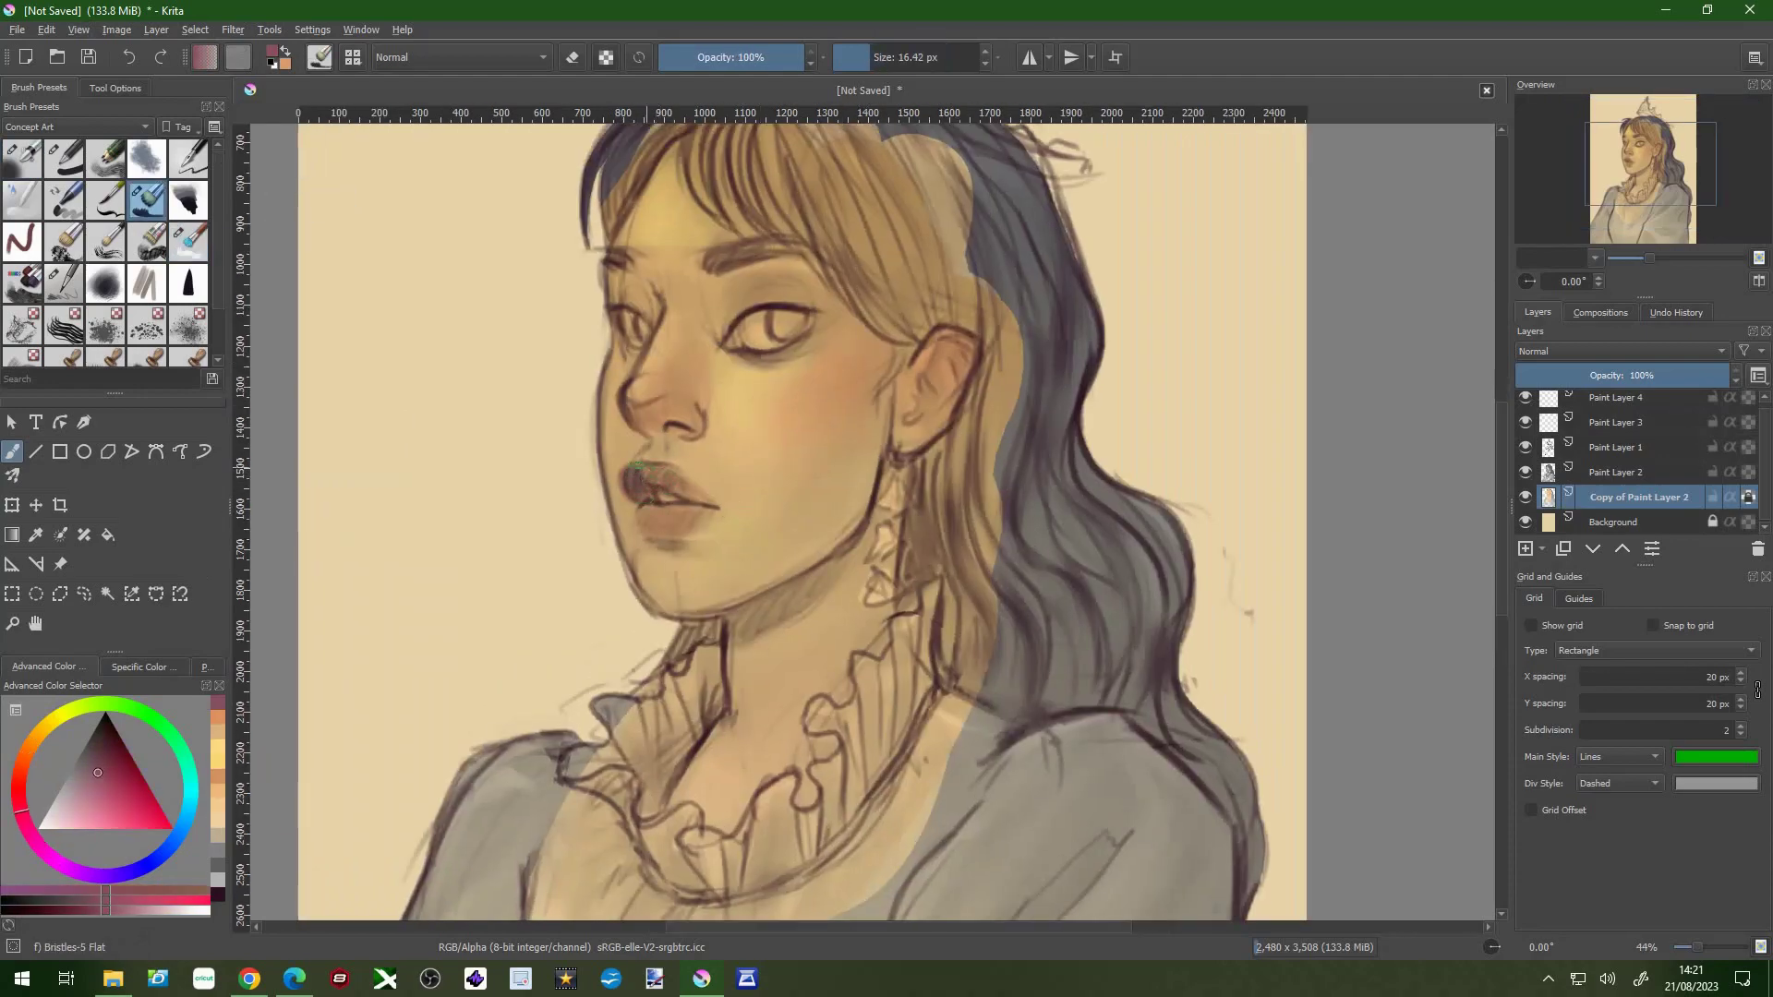
# - Paint the lips in a darker dusky pink
pyautogui.click(99, 763)
pyautogui.moveTo(633, 470)
pyautogui.mouseDown()
pyautogui.moveTo(679, 485)
pyautogui.moveTo(688, 524)
pyautogui.mouseUp()
pyautogui.press('/')
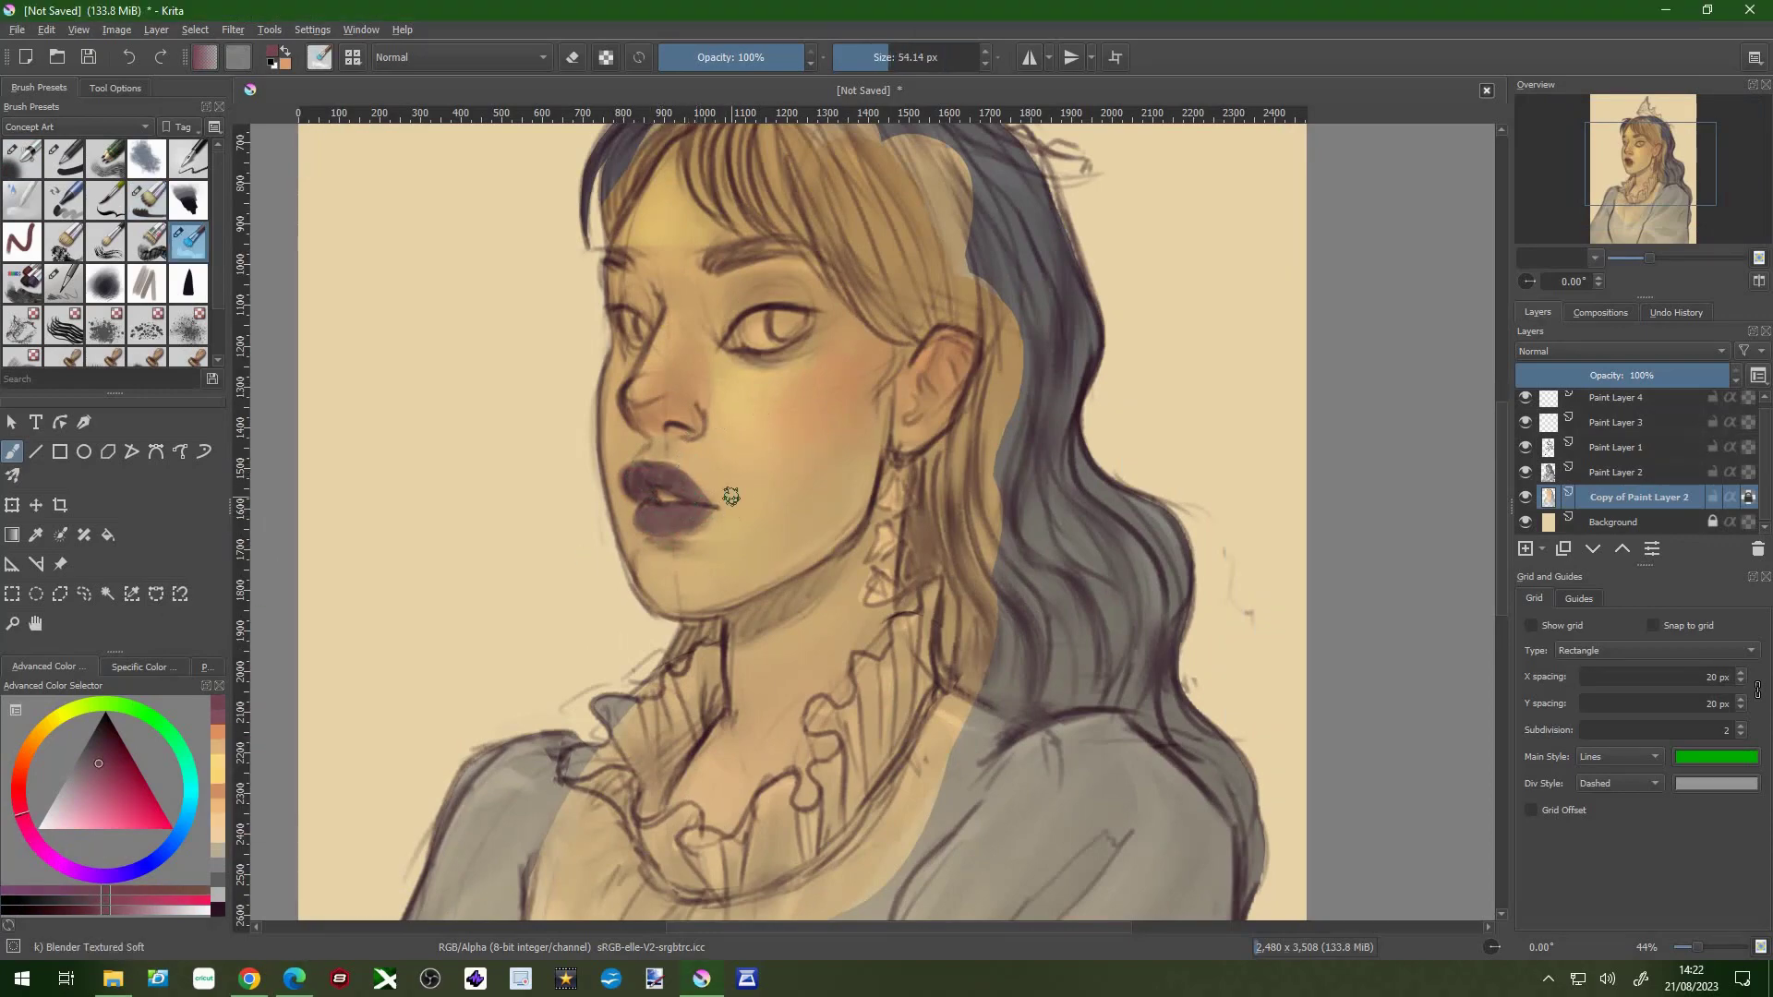
pyautogui.press('/')
# - Paint purple eyeshadow on the eyelid and blend it with Blender Textured Soft
pyautogui.moveTo(43, 856); pyautogui.dragTo(96, 872)
pyautogui.click(108, 775)
pyautogui.moveTo(772, 303)
pyautogui.mouseDown()
pyautogui.moveTo(814, 297)
pyautogui.moveTo(784, 288)
pyautogui.moveTo(771, 360)
pyautogui.moveTo(835, 341)
pyautogui.mouseUp()
pyautogui.keyDown('ctrl'); pyautogui.click(785, 306); pyautogui.keyUp('ctrl')
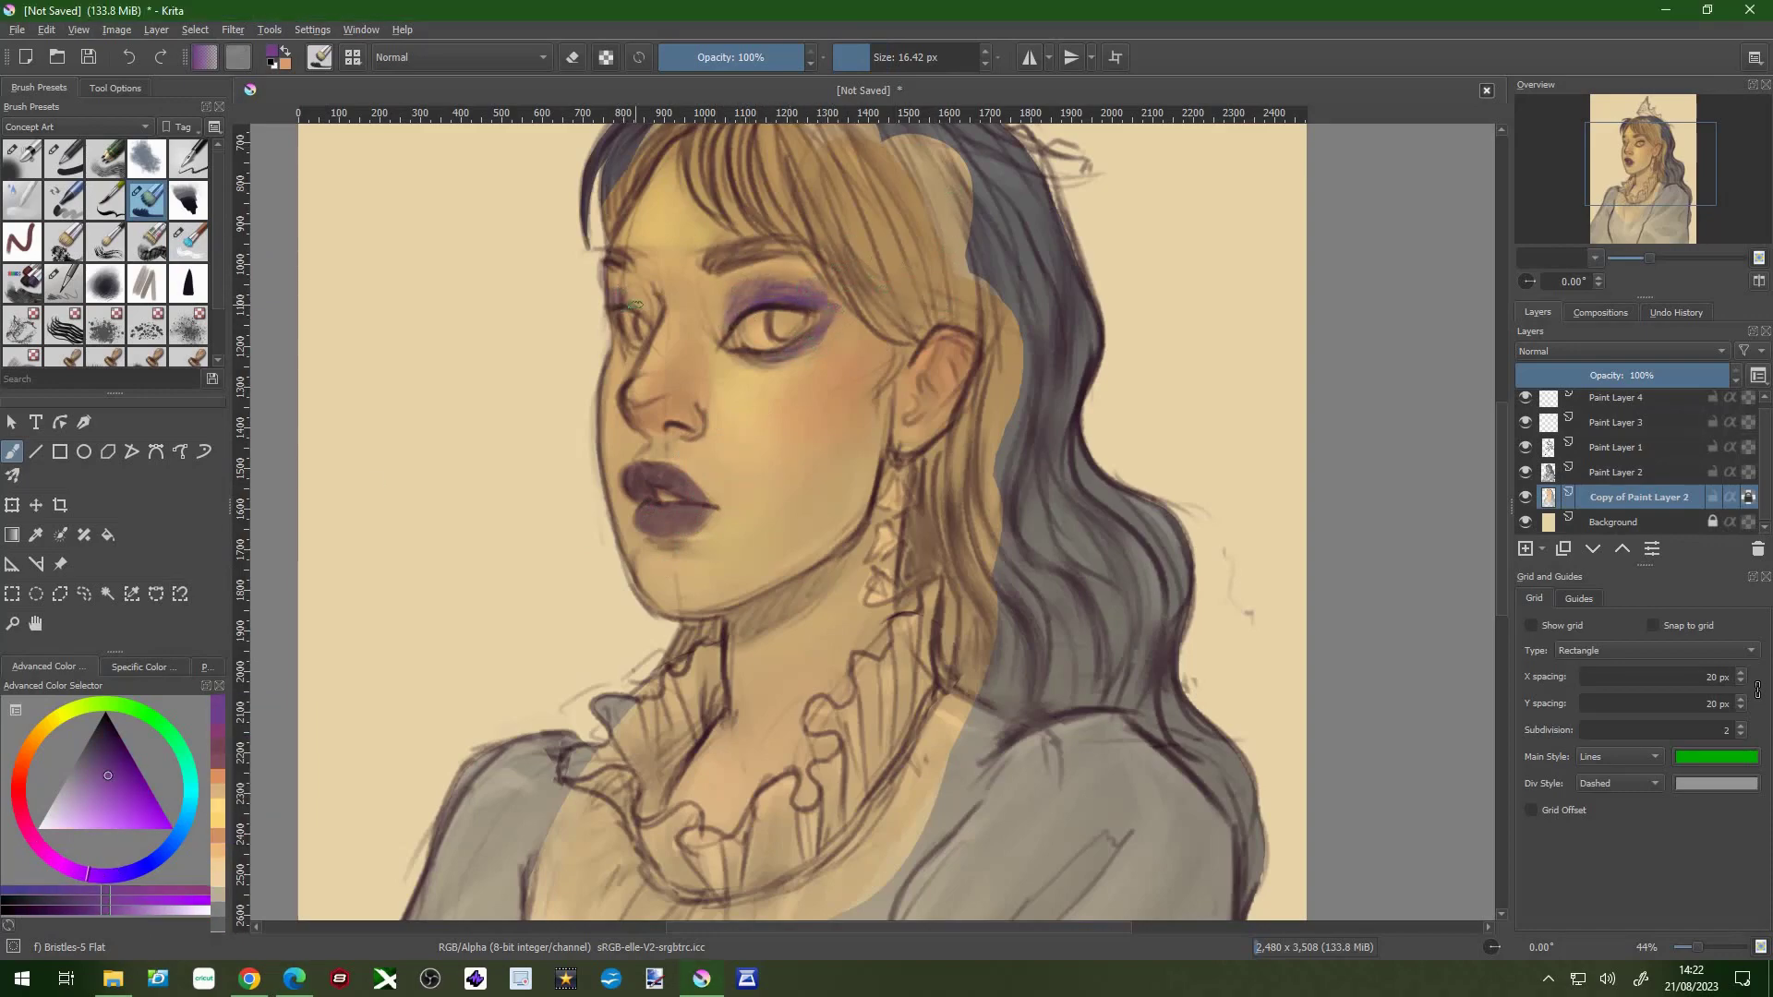
pyautogui.click(194, 237)
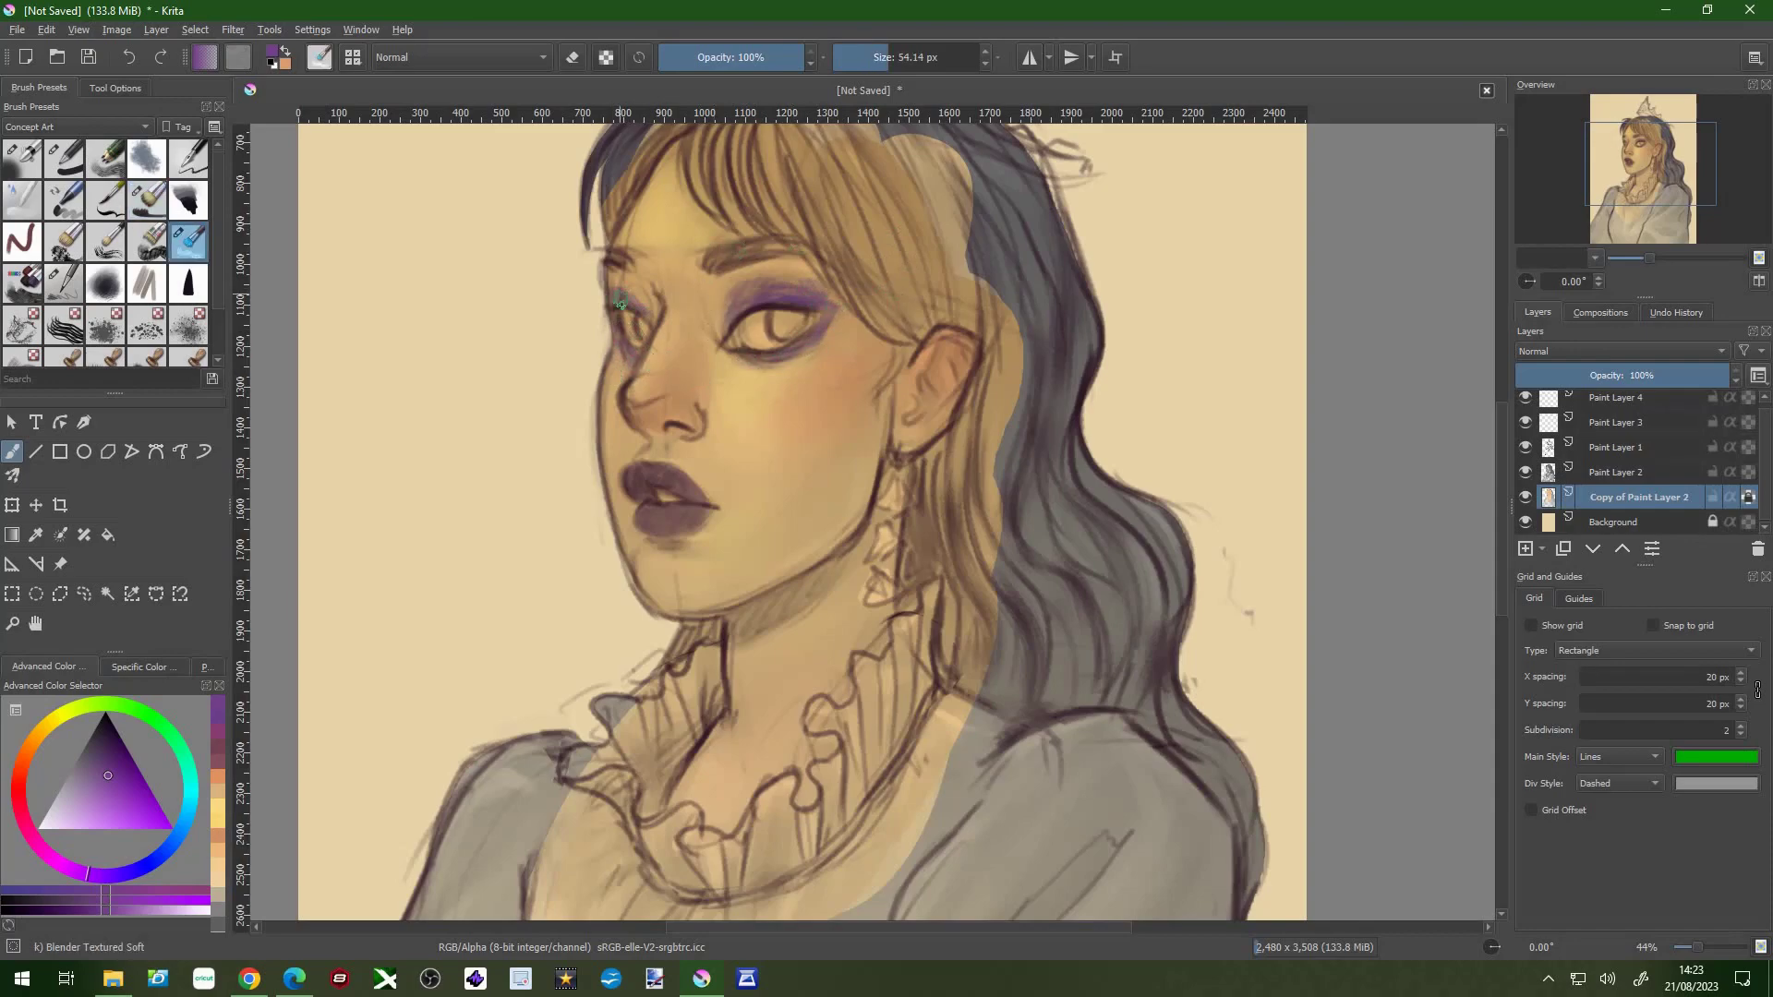
pyautogui.moveTo(780, 275); pyautogui.dragTo(803, 280)
# - Airbrush darker purple under the eye and deepen the purple colour
pyautogui.press('/')
pyautogui.moveTo(807, 356); pyautogui.dragTo(739, 351)
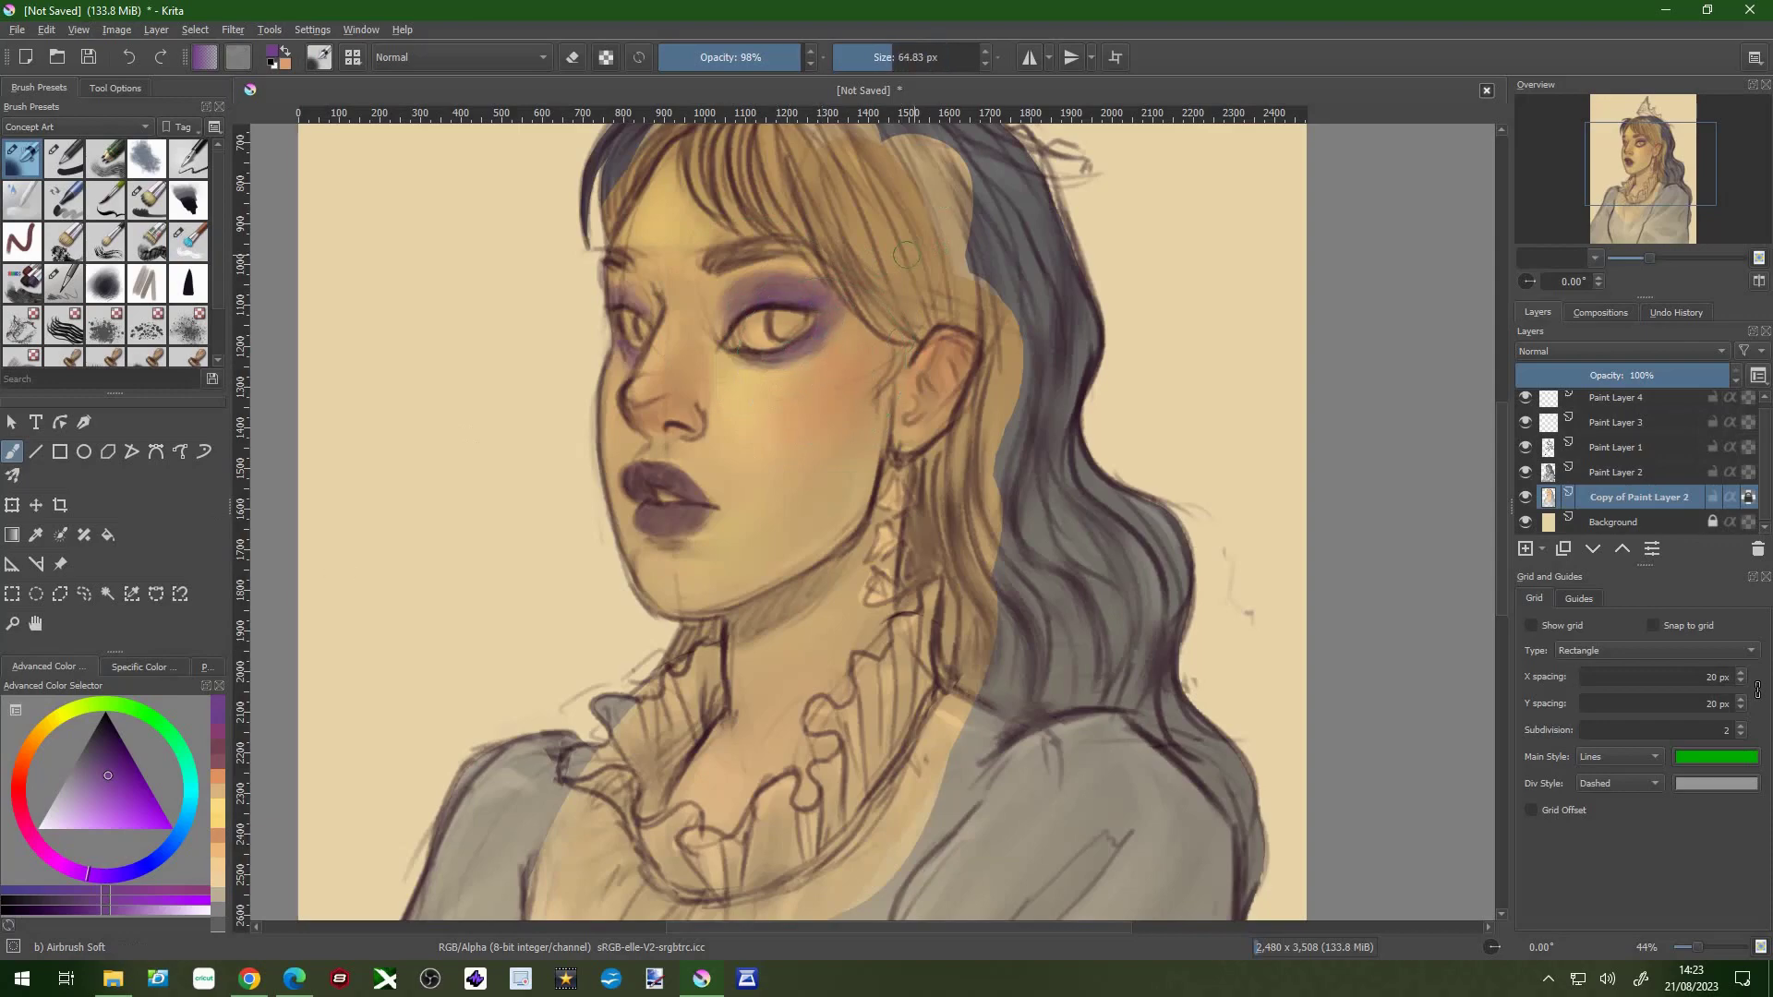
pyautogui.press('k')
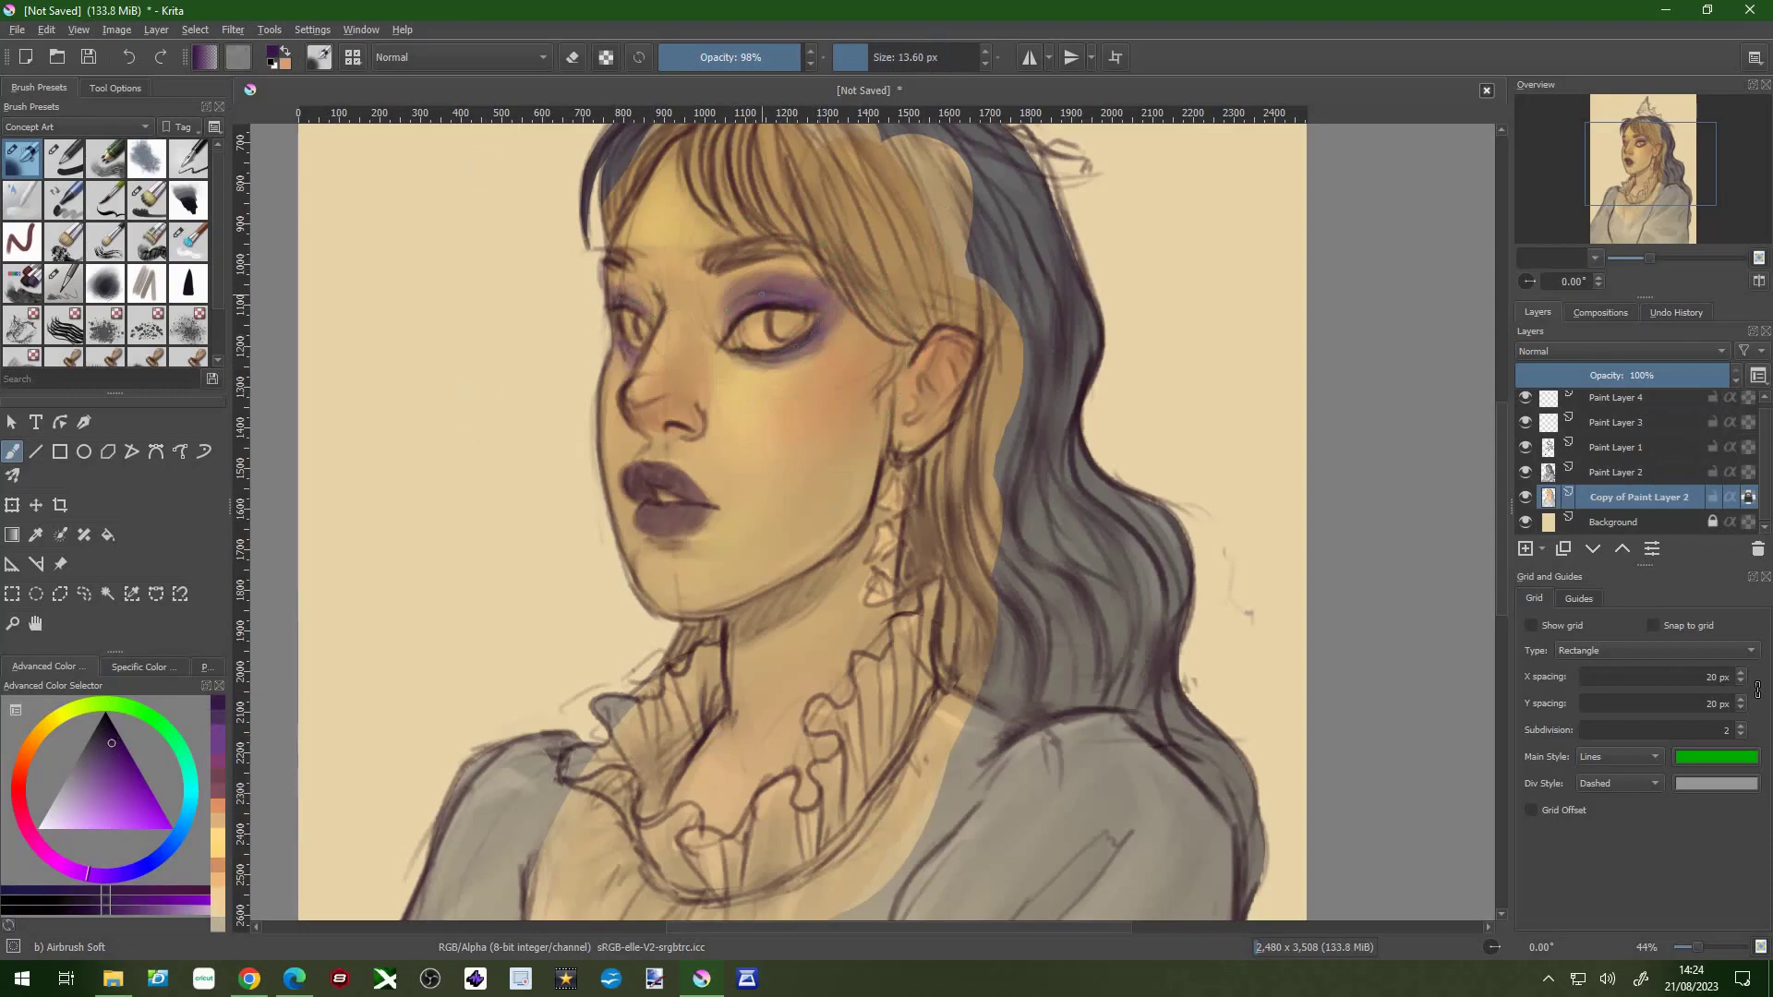
pyautogui.press(']')
pyautogui.press(']')
# - Switch to a lighter, greyer purple and toggle Paint Layer 2 to compare
pyautogui.click(83, 805)
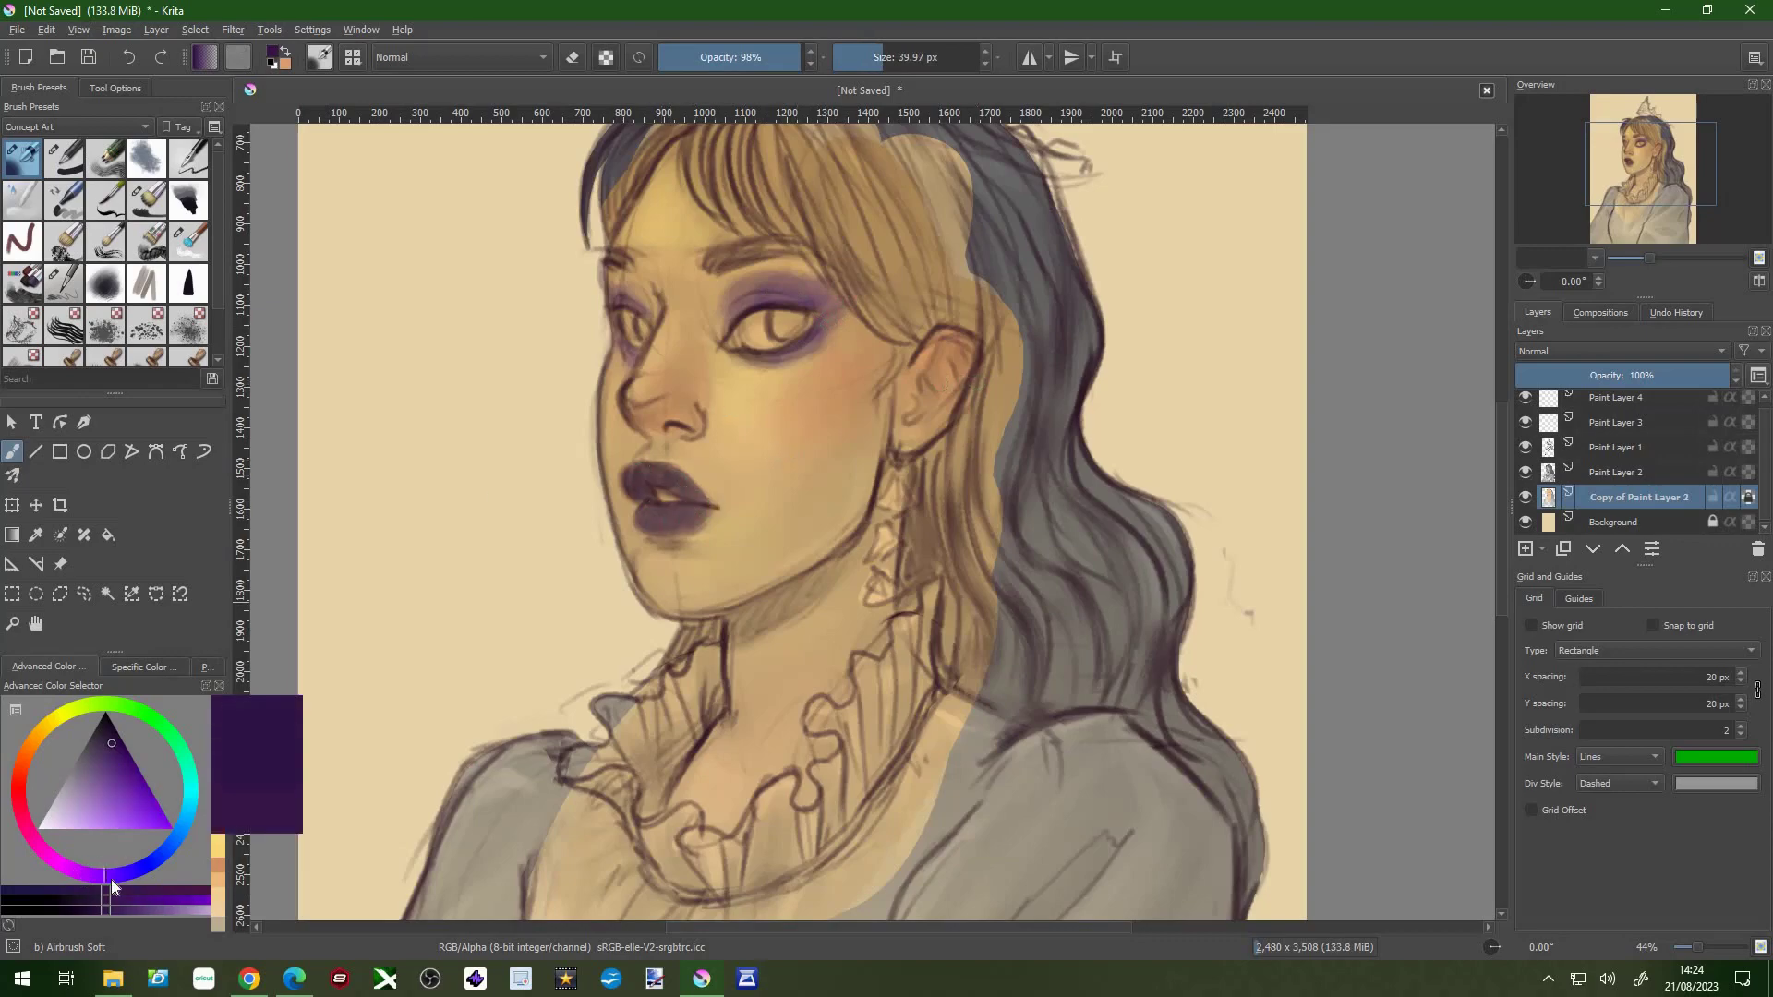
pyautogui.press('l')
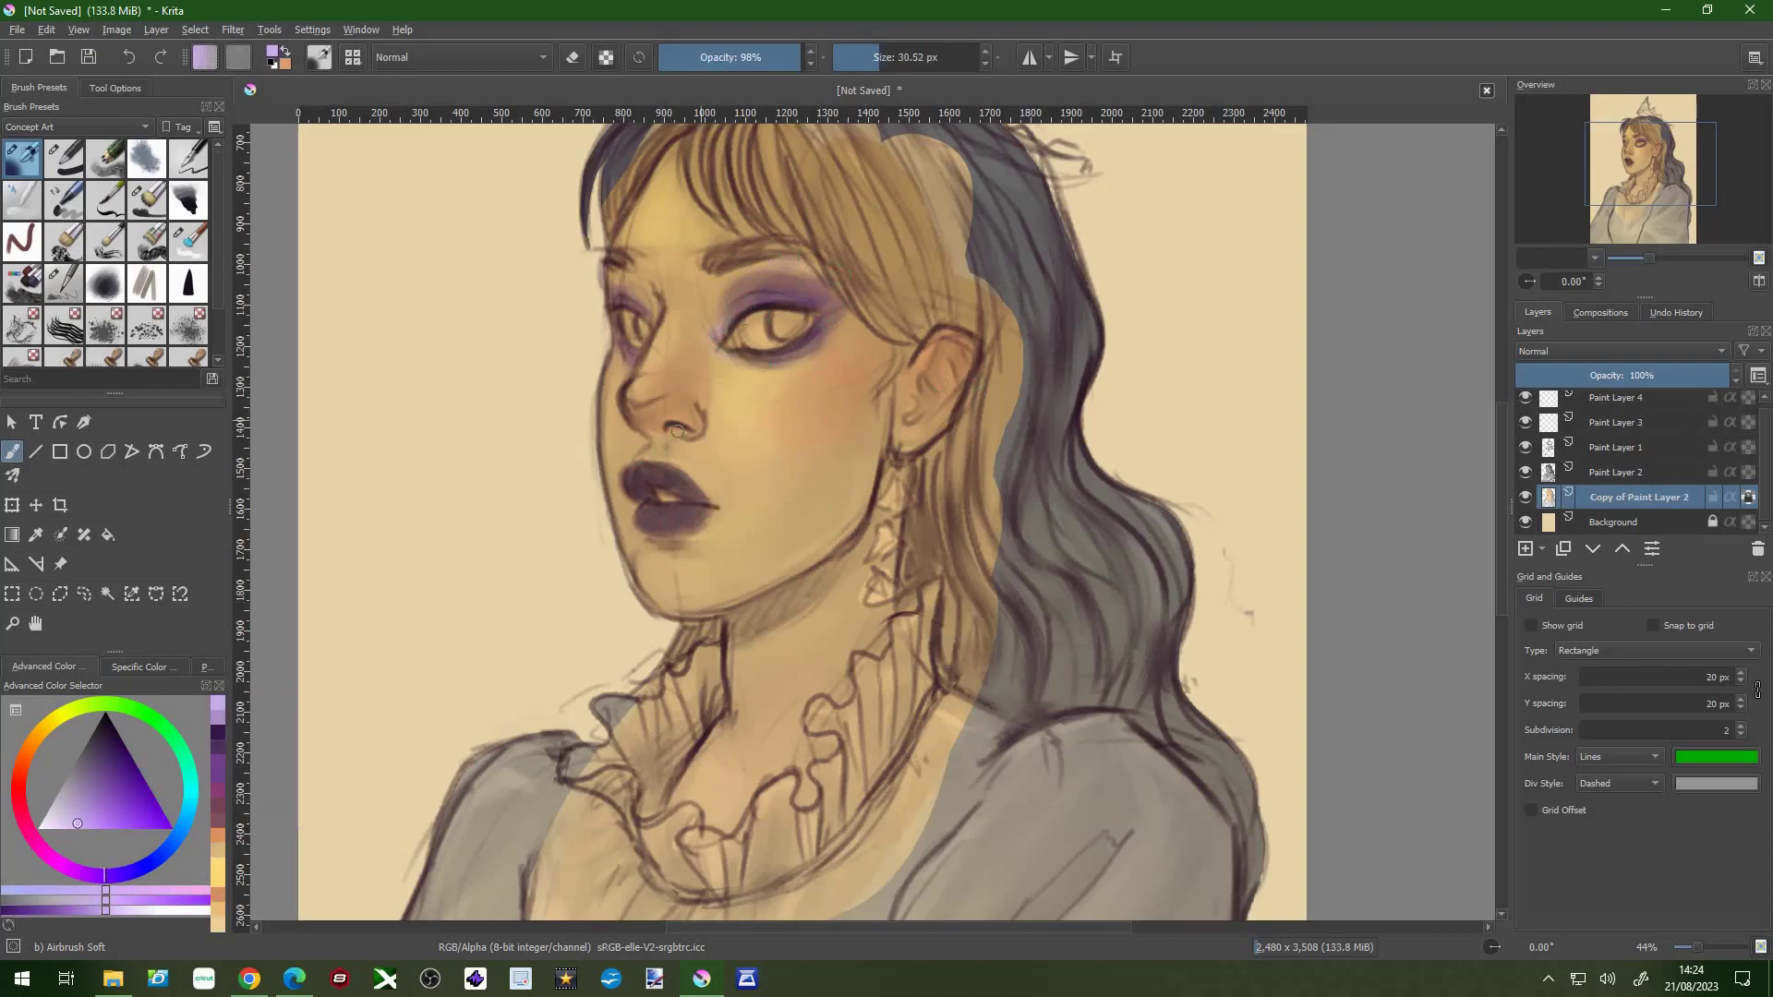
pyautogui.press(']')
pyautogui.press(']')
pyautogui.press(']')
pyautogui.press('[')
pyautogui.press('[')
pyautogui.press('[')
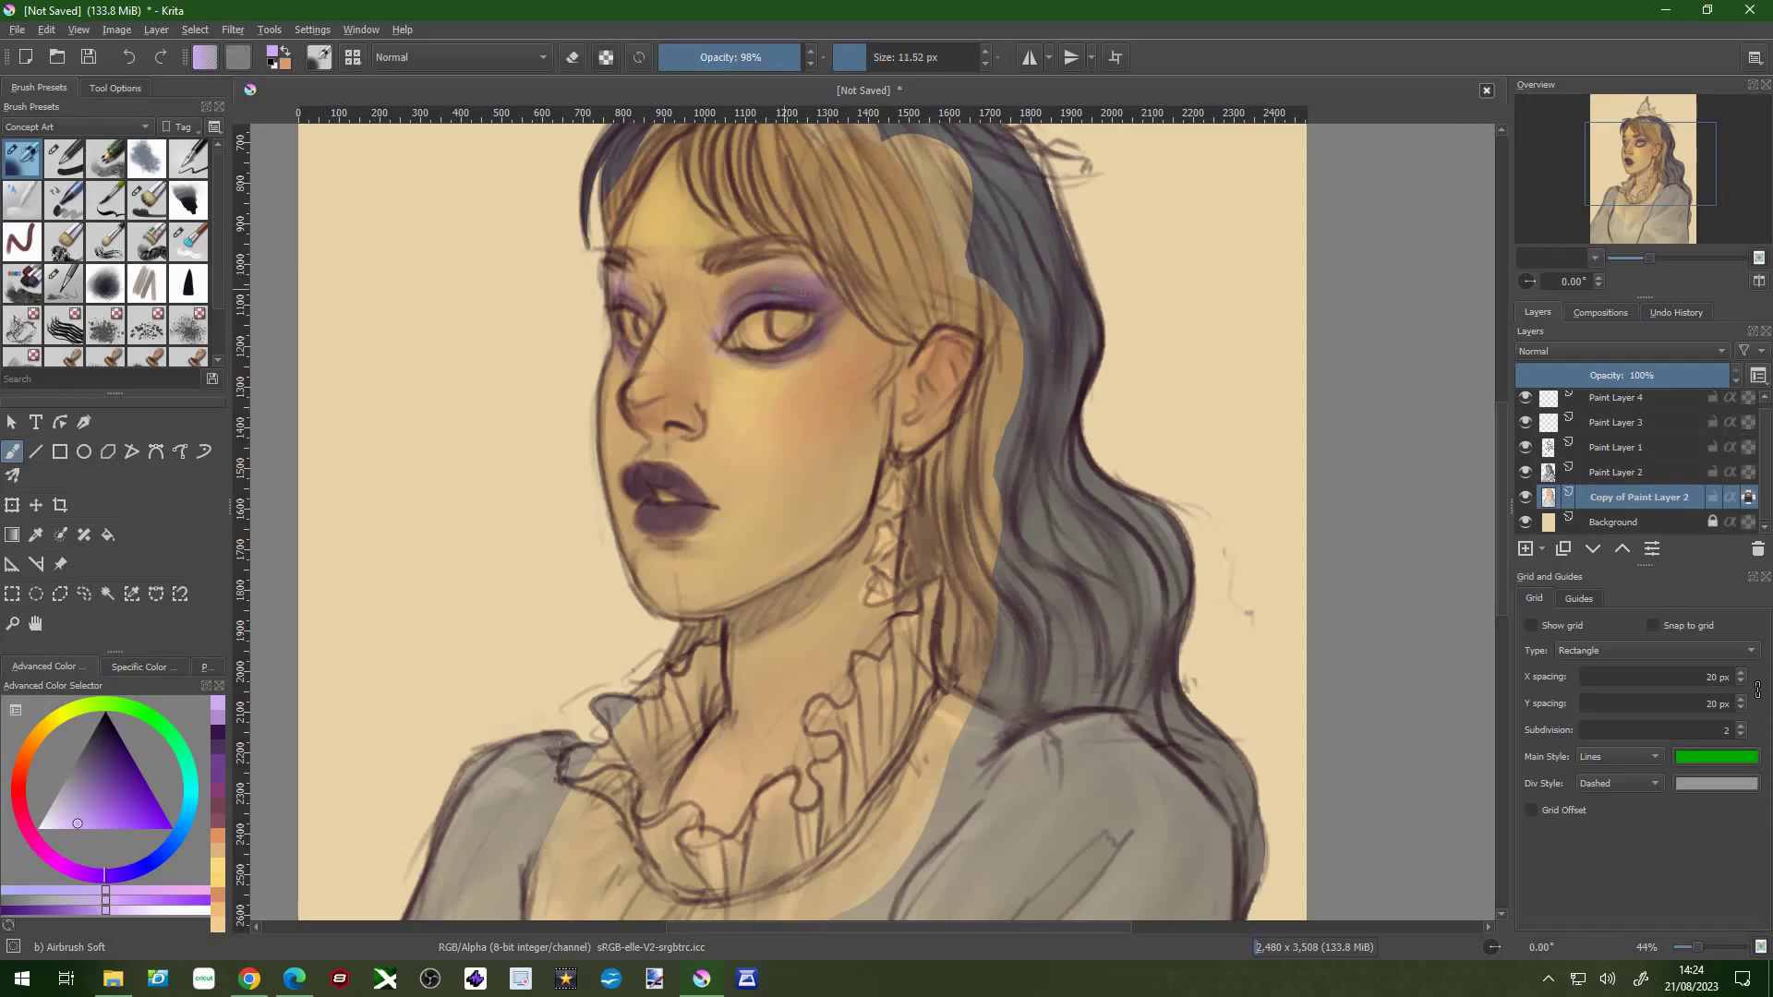
pyautogui.press('l')
pyautogui.click(1526, 473)
pyautogui.click(1526, 473)
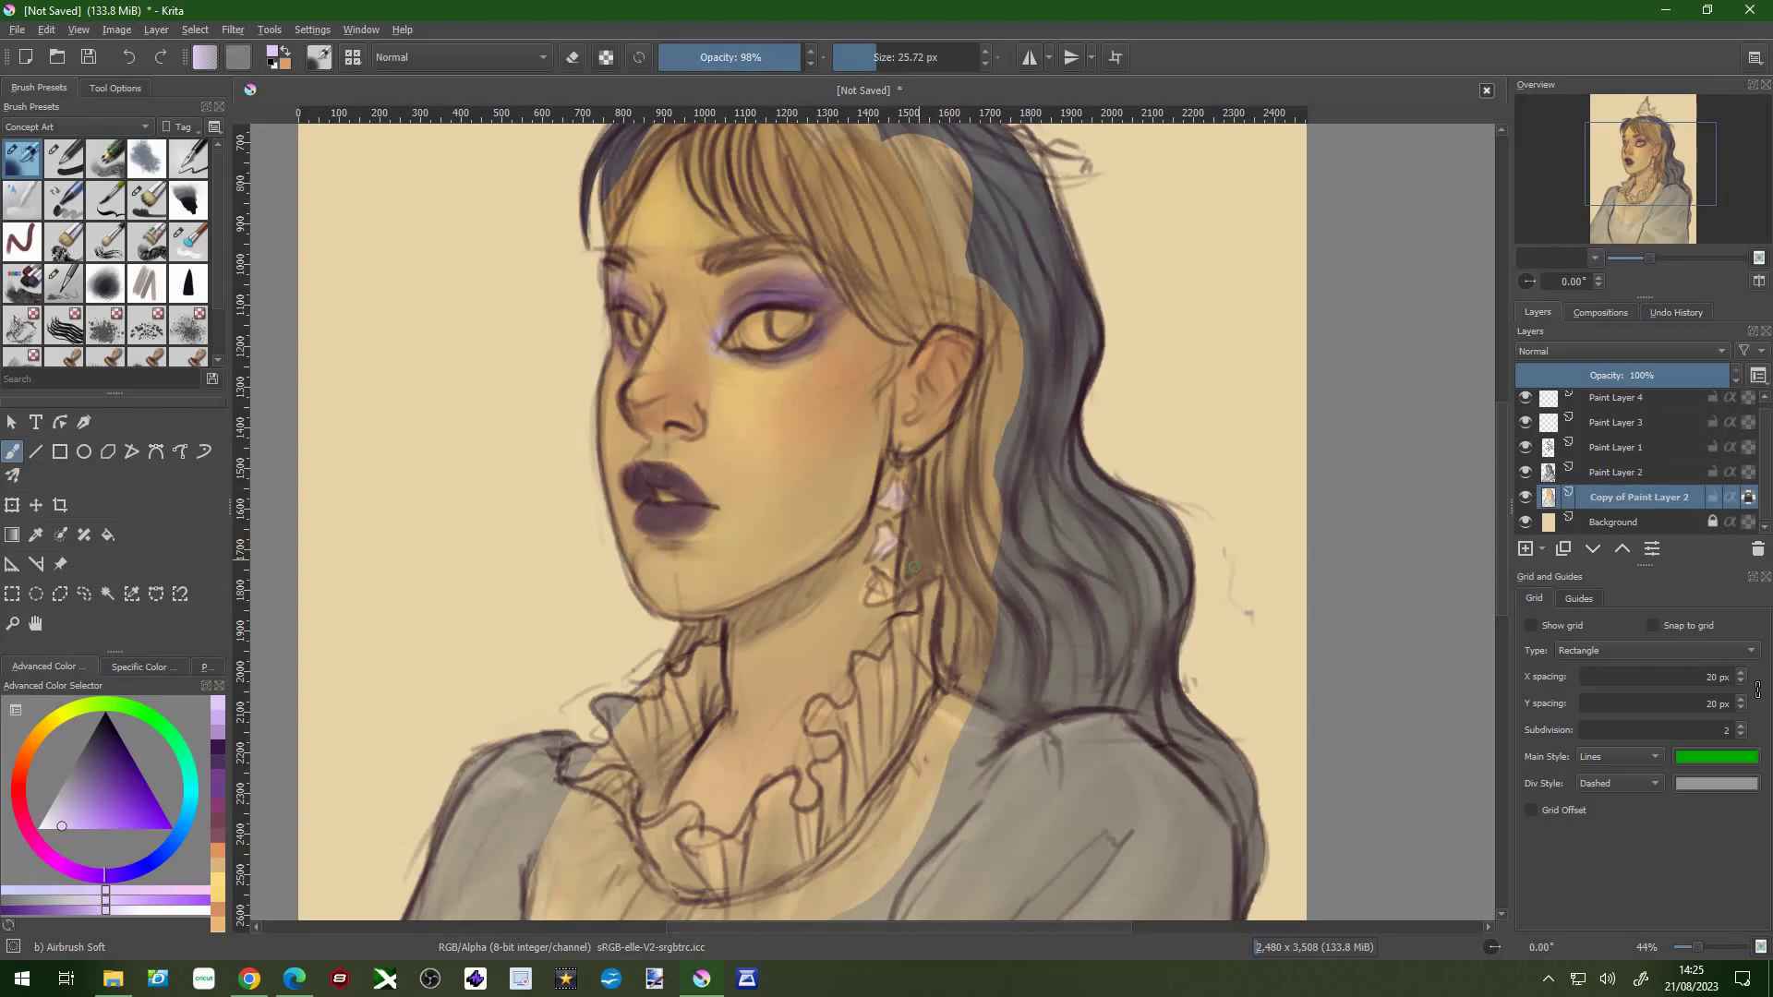
# - Darken the eyebrow and start painting the bangs dark with the Bristles-5 Flat brush
pyautogui.moveTo(914, 567); pyautogui.dragTo(801, 617)
pyautogui.click(148, 198)
pyautogui.moveTo(600, 305); pyautogui.dragTo(699, 303)
pyautogui.moveTo(573, 350); pyautogui.dragTo(529, 431)
pyautogui.moveTo(526, 231); pyautogui.dragTo(453, 369)
pyautogui.moveTo(439, 277)
pyautogui.mouseDown()
pyautogui.moveTo(573, 222)
pyautogui.moveTo(868, 421)
pyautogui.moveTo(933, 794)
pyautogui.mouseUp()
# - Fill the hair with a dark plum-black down to behind the earring
pyautogui.click(86, 873)
pyautogui.moveTo(932, 794); pyautogui.dragTo(720, 655)
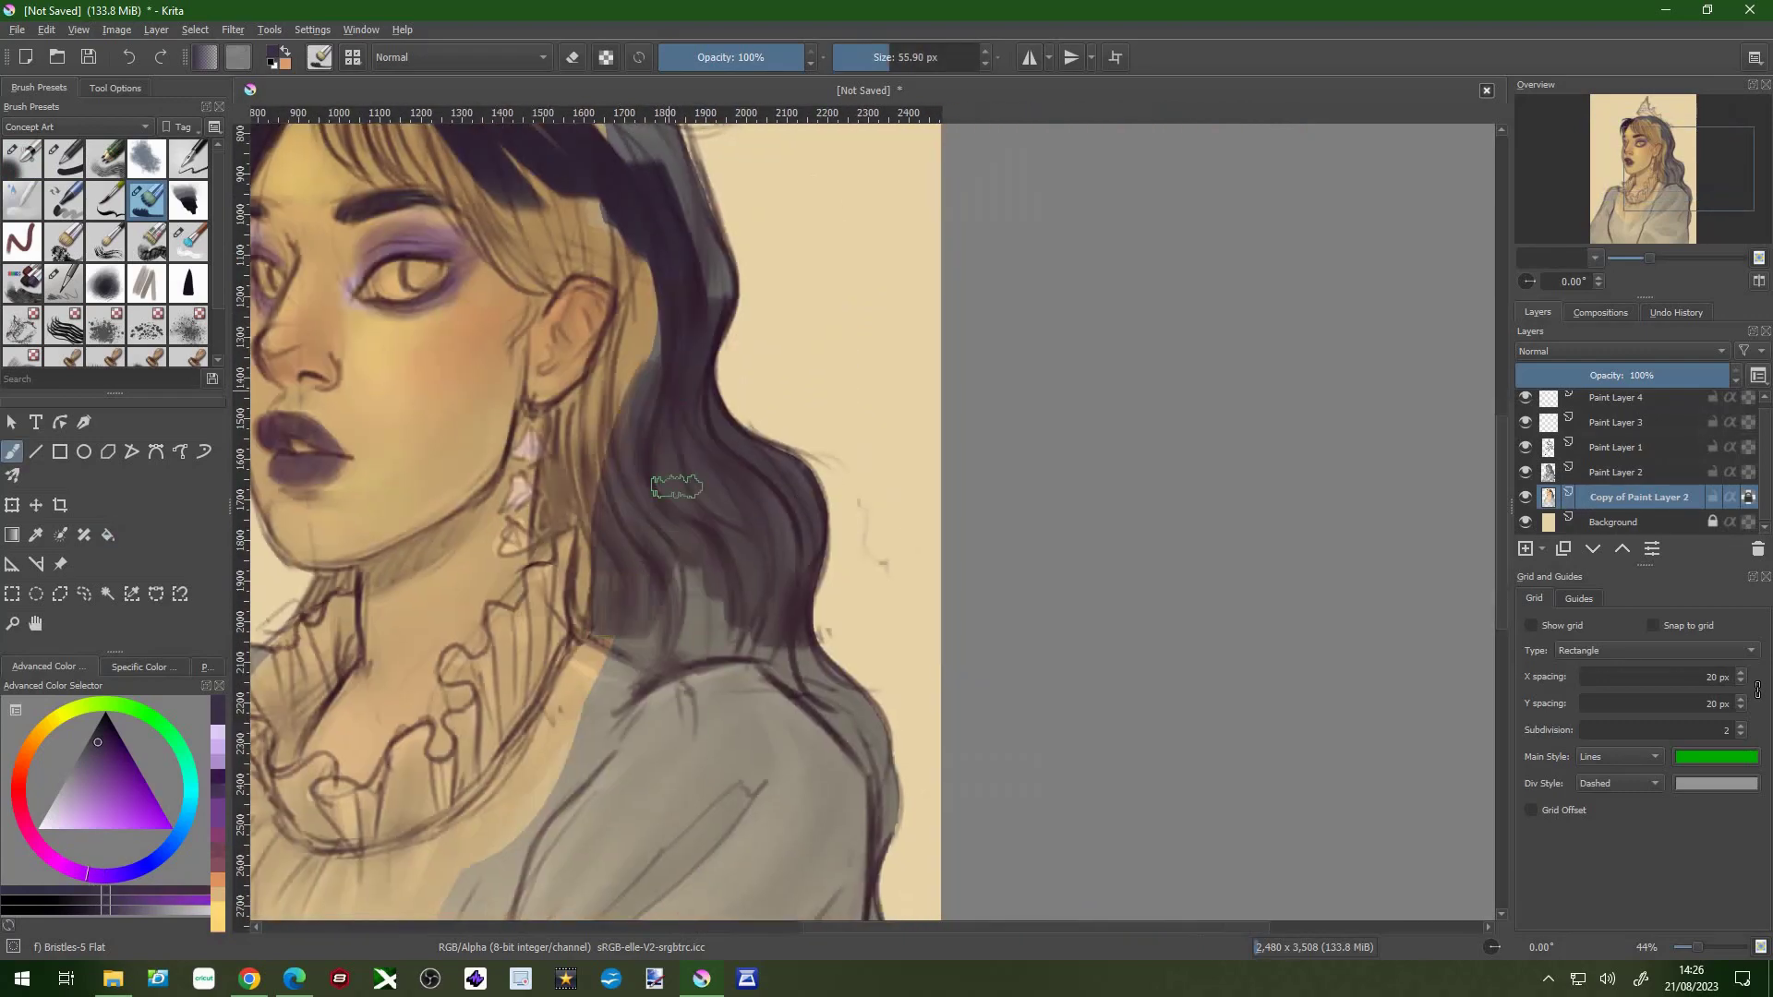
pyautogui.moveTo(646, 572); pyautogui.dragTo(831, 831)
pyautogui.moveTo(646, 443); pyautogui.dragTo(665, 701)
pyautogui.press('[')
pyautogui.press('[')
pyautogui.press('[')
pyautogui.moveTo(572, 564)
pyautogui.mouseDown()
pyautogui.moveTo(591, 619)
pyautogui.moveTo(568, 646)
pyautogui.moveTo(591, 674)
pyautogui.moveTo(599, 661)
pyautogui.moveTo(604, 765)
pyautogui.mouseUp()
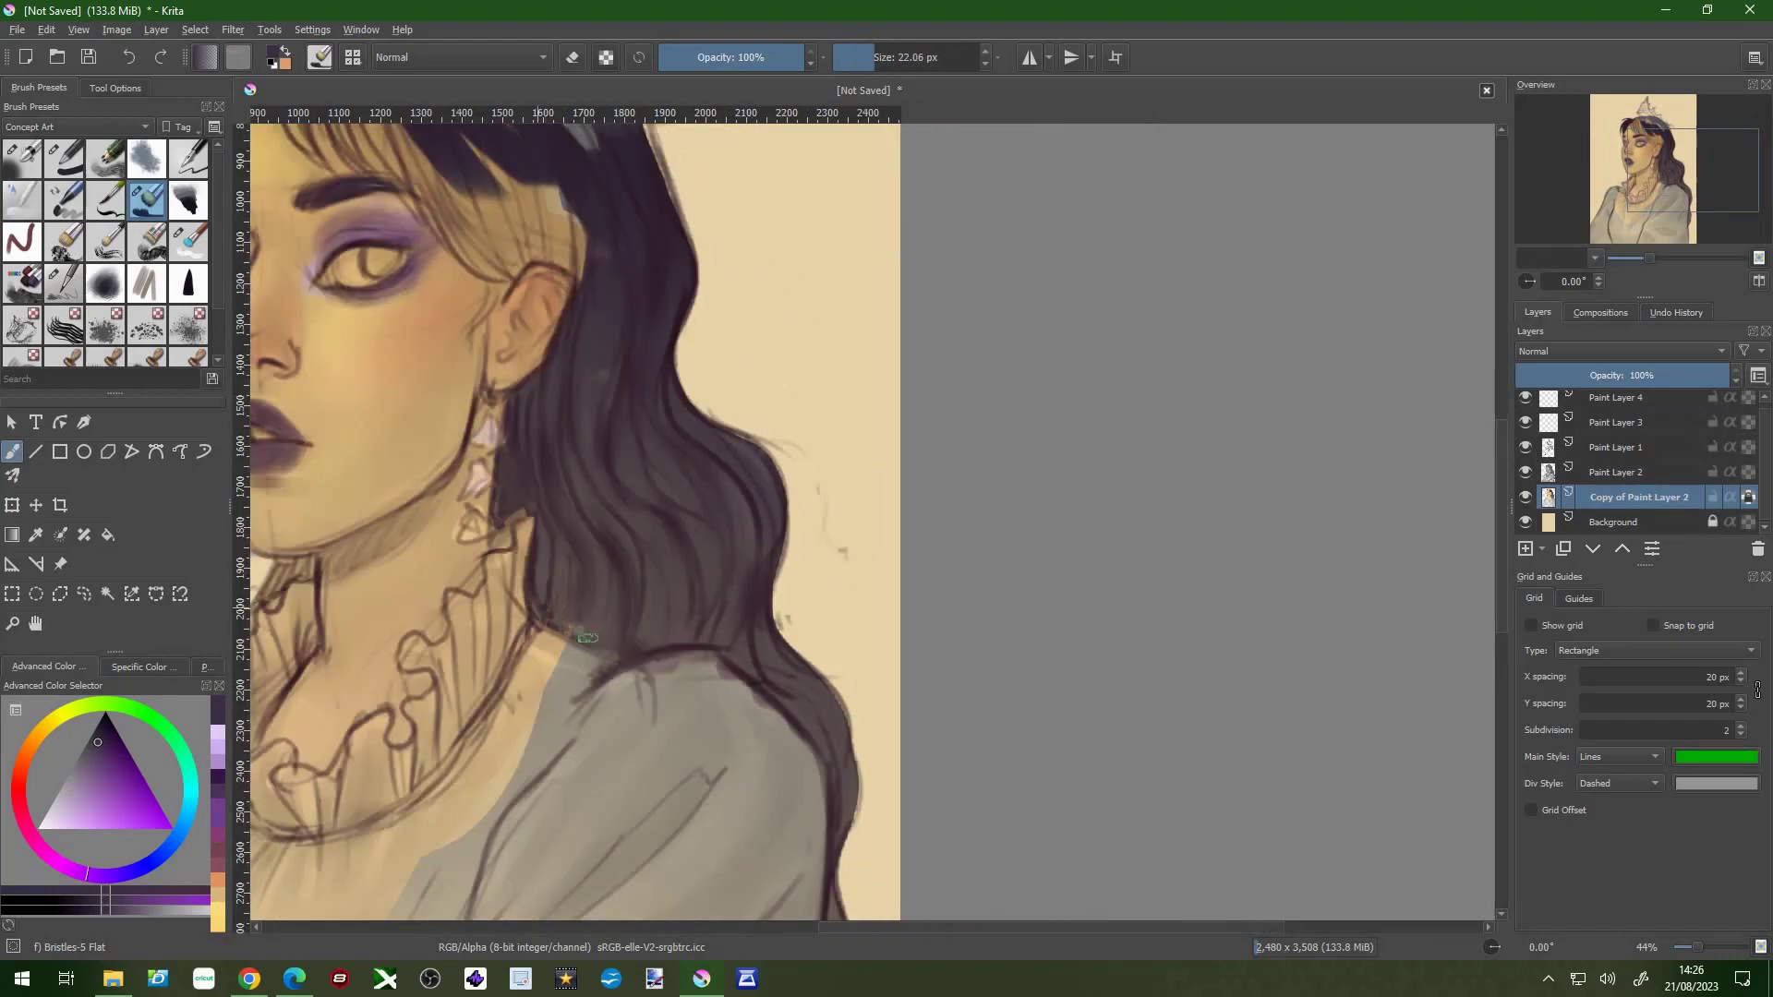
pyautogui.press(']')
pyautogui.press(']')
pyautogui.press(']')
# - Cover the light gaps in the bangs and the grey-blue top of the hair
pyautogui.moveTo(647, 208); pyautogui.dragTo(664, 305)
pyautogui.moveTo(577, 411)
pyautogui.mouseDown()
pyautogui.moveTo(551, 344)
pyautogui.moveTo(577, 434)
pyautogui.mouseUp()
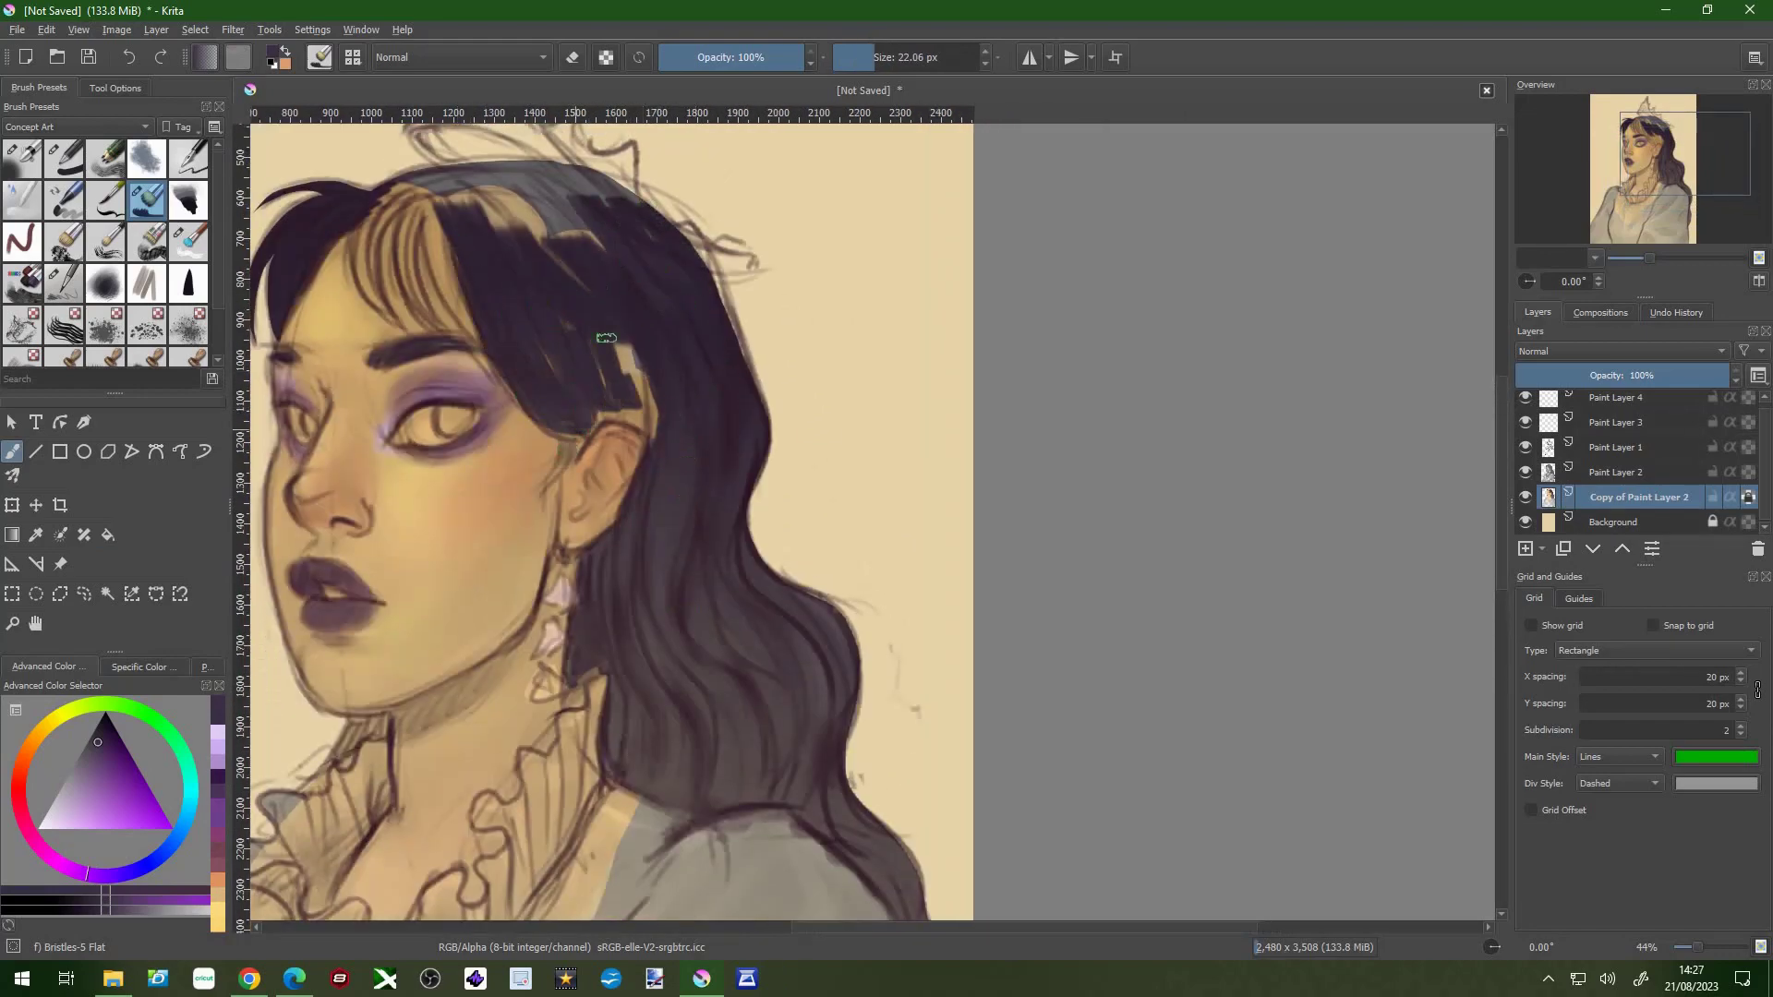
pyautogui.moveTo(600, 342); pyautogui.dragTo(619, 434)
pyautogui.moveTo(536, 203); pyautogui.dragTo(572, 277)
pyautogui.moveTo(510, 344); pyautogui.dragTo(565, 440)
pyautogui.moveTo(489, 277)
pyautogui.mouseDown()
pyautogui.moveTo(683, 305)
pyautogui.moveTo(489, 406)
pyautogui.moveTo(517, 425)
pyautogui.mouseUp()
pyautogui.moveTo(415, 277); pyautogui.dragTo(448, 411)
# - Paint finer dark strands into the bangs and along the top-left hair
pyautogui.press('[')
pyautogui.press('[')
pyautogui.moveTo(453, 346); pyautogui.dragTo(491, 433)
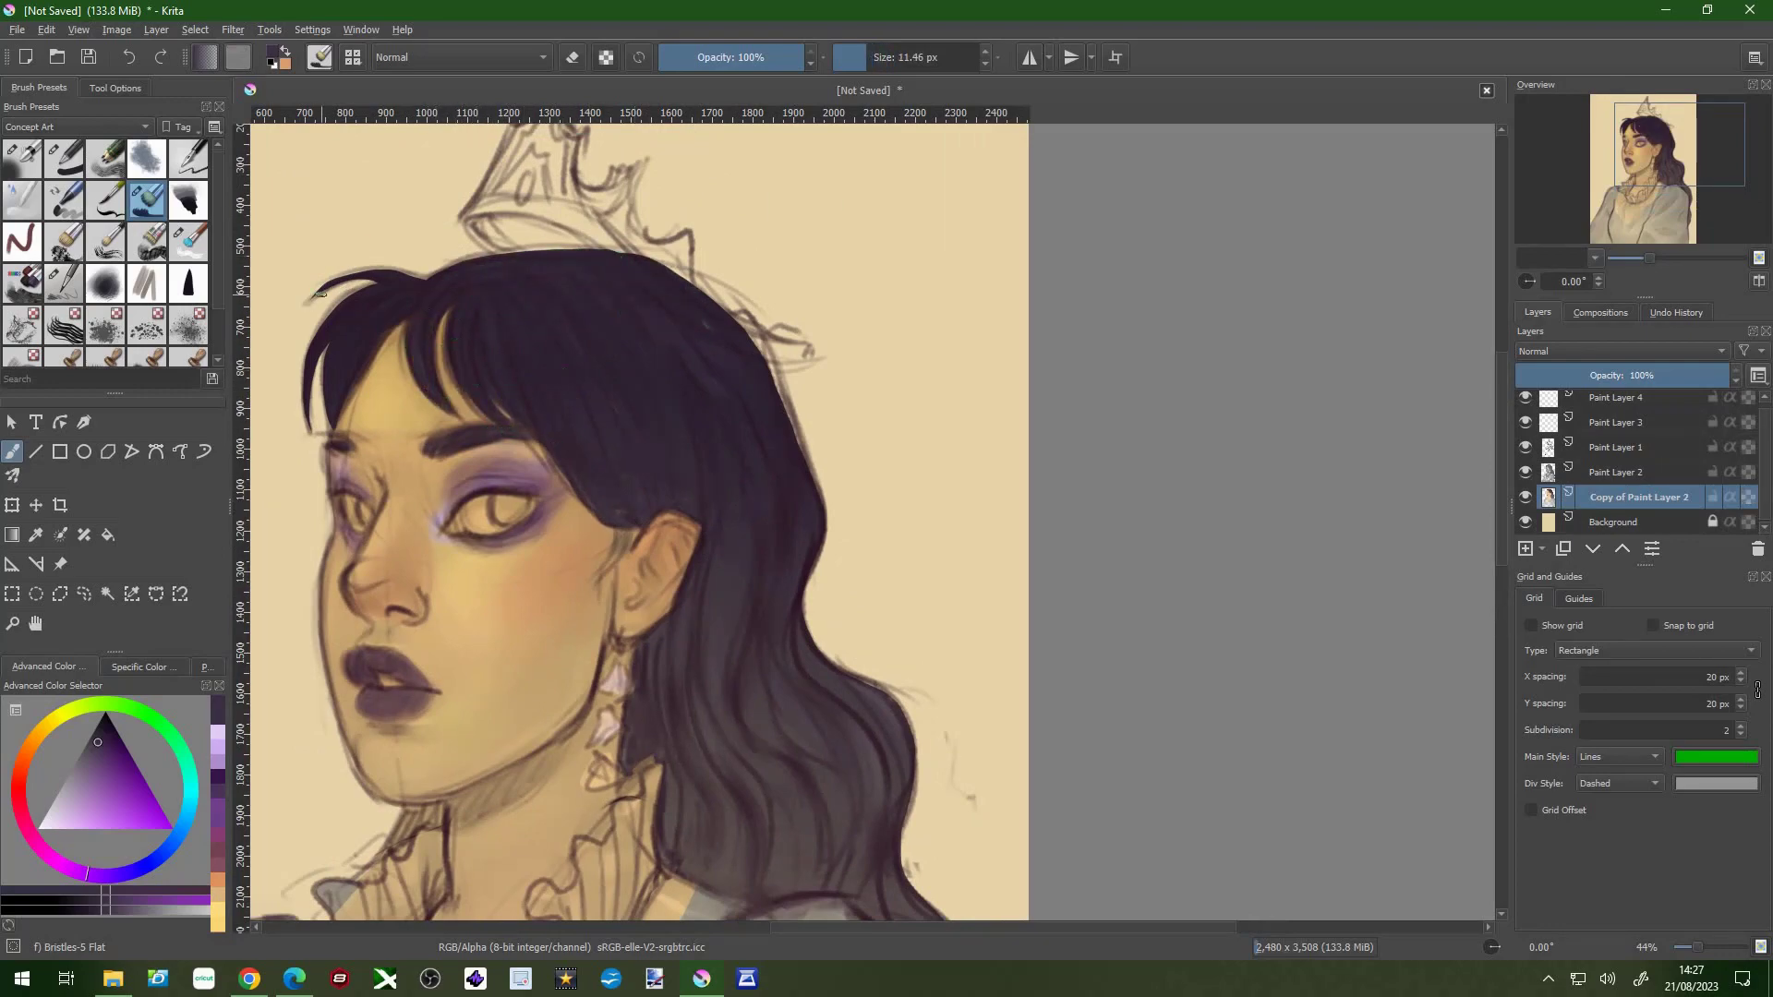
pyautogui.press('[')
pyautogui.moveTo(304, 305); pyautogui.dragTo(374, 274)
pyautogui.press(']')
pyautogui.press(']')
pyautogui.press(']')
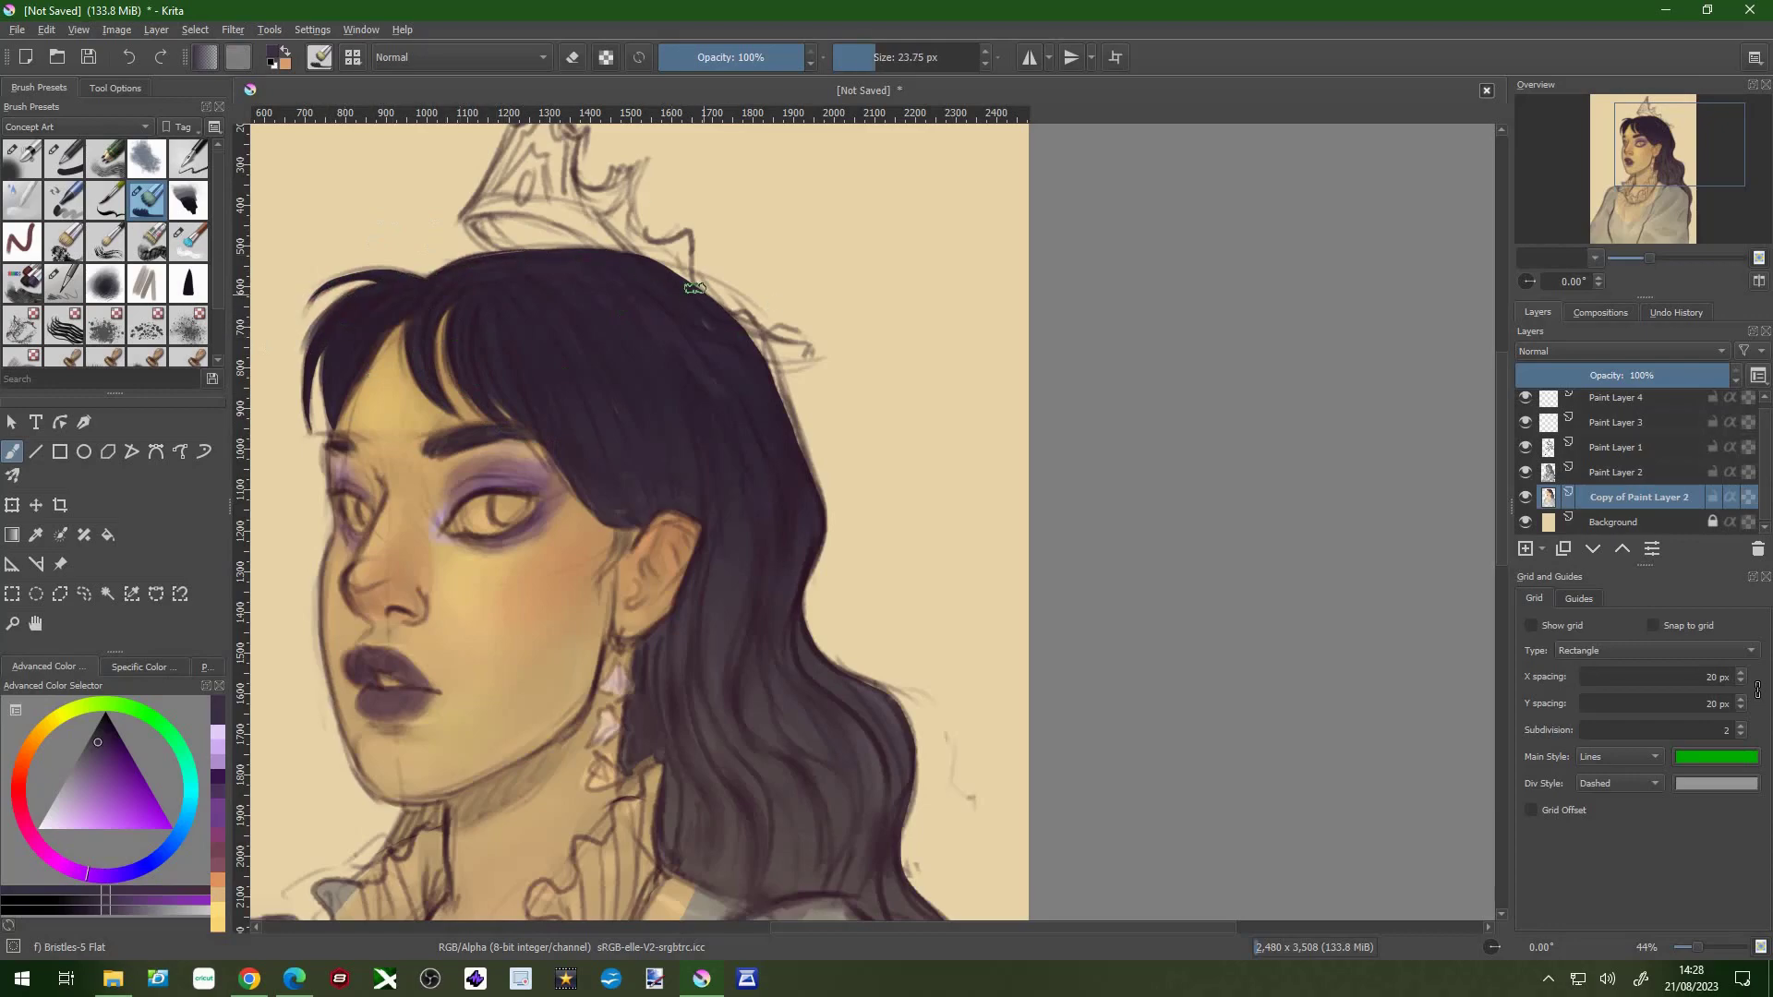
# - Refine the outer hair edge with small dark strokes down to the shoulder
pyautogui.moveTo(711, 646); pyautogui.dragTo(677, 571)
pyautogui.press('[')
pyautogui.moveTo(736, 806); pyautogui.dragTo(581, 427)
pyautogui.moveTo(771, 554); pyautogui.dragTo(766, 822)
pyautogui.moveTo(702, 392); pyautogui.dragTo(783, 527)
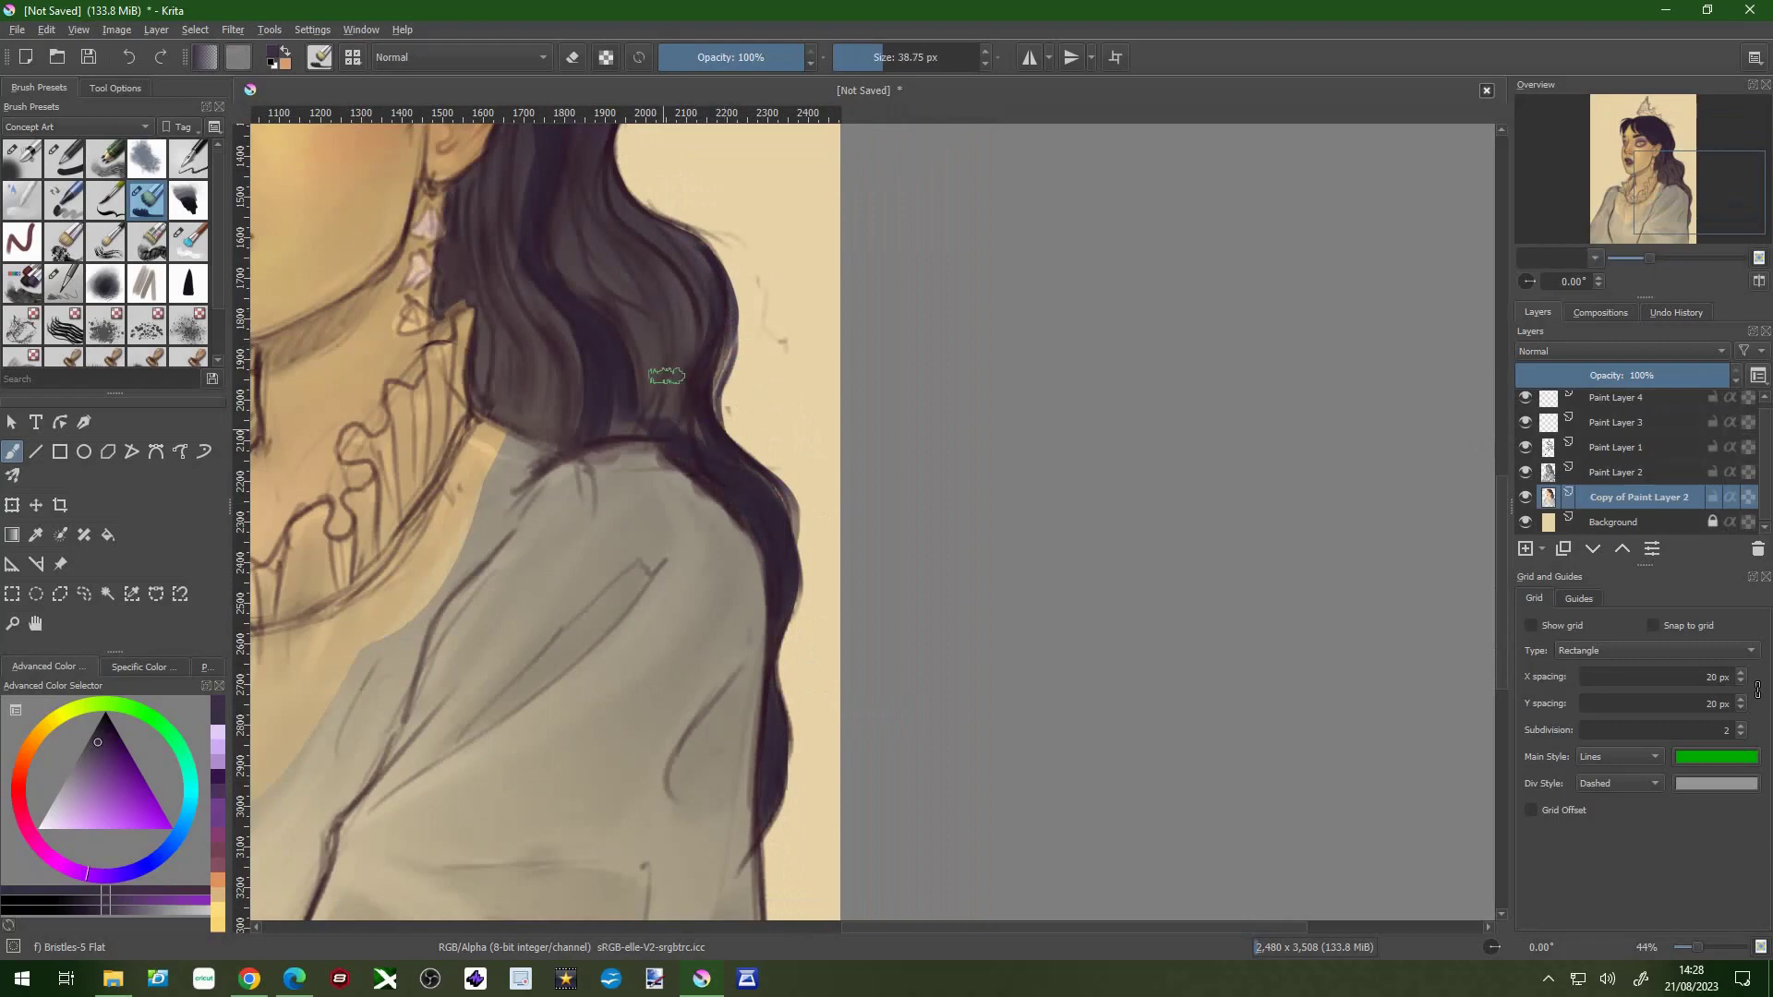
pyautogui.scroll(3, 692, 370)
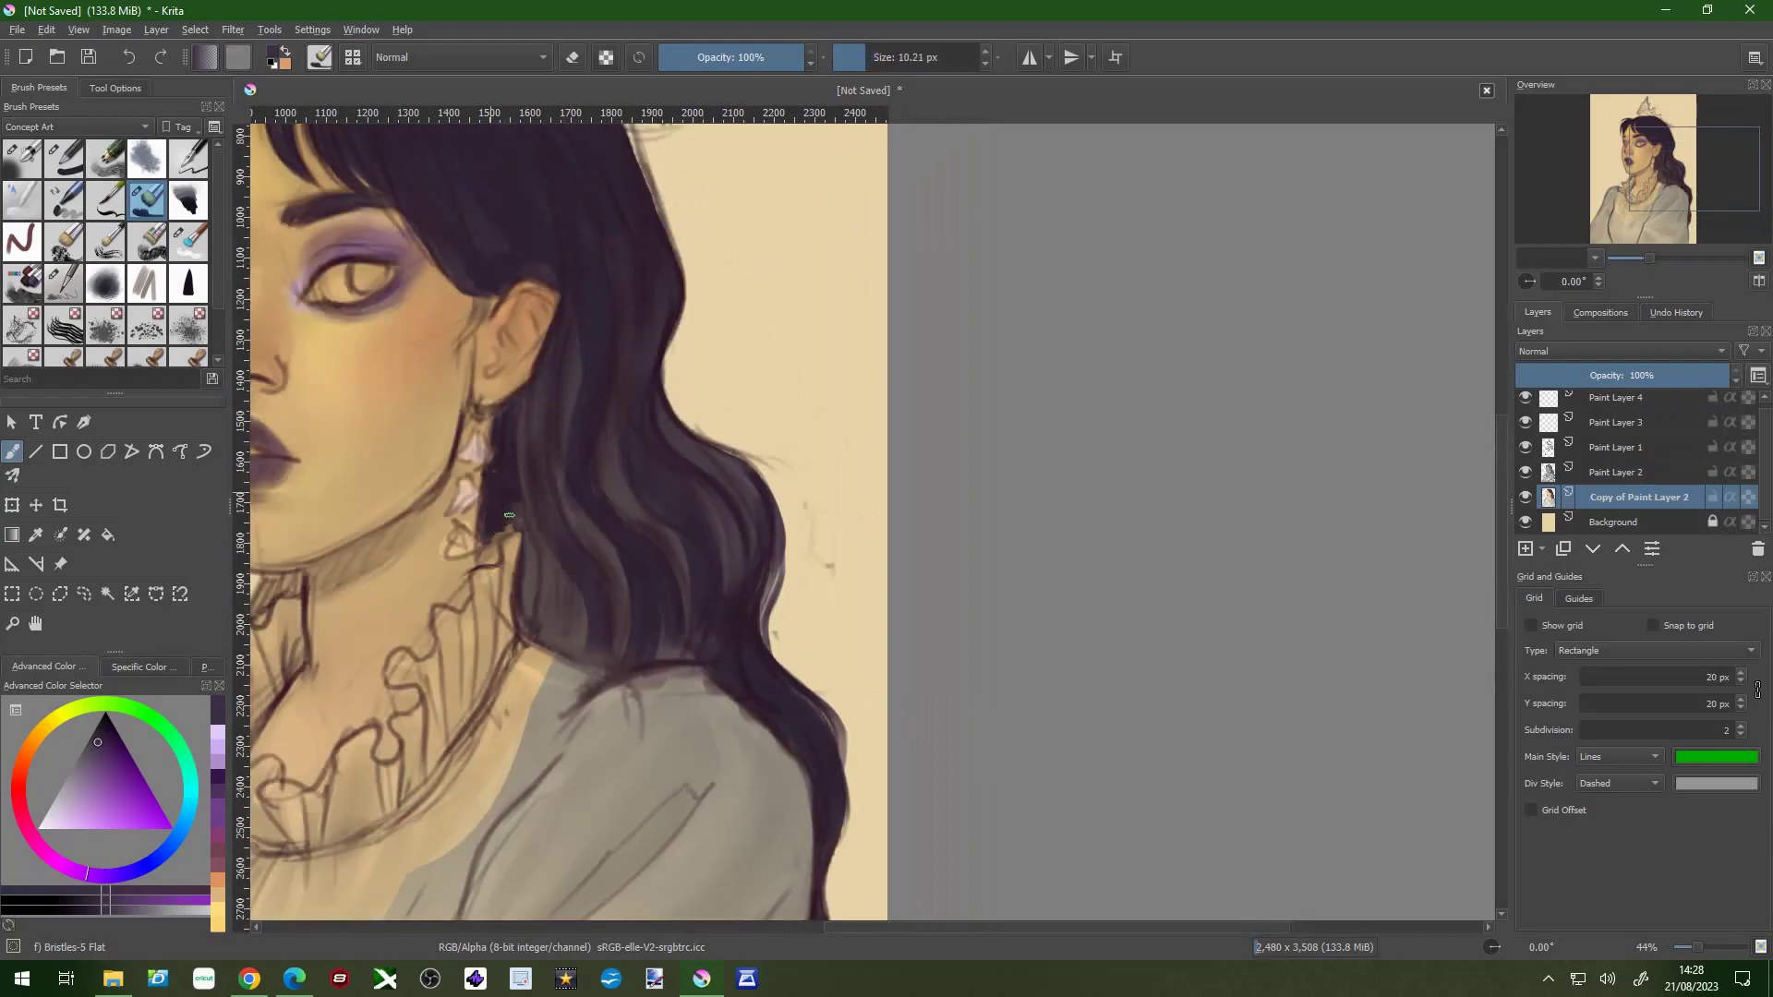
pyautogui.scroll(-5, 902, 427)
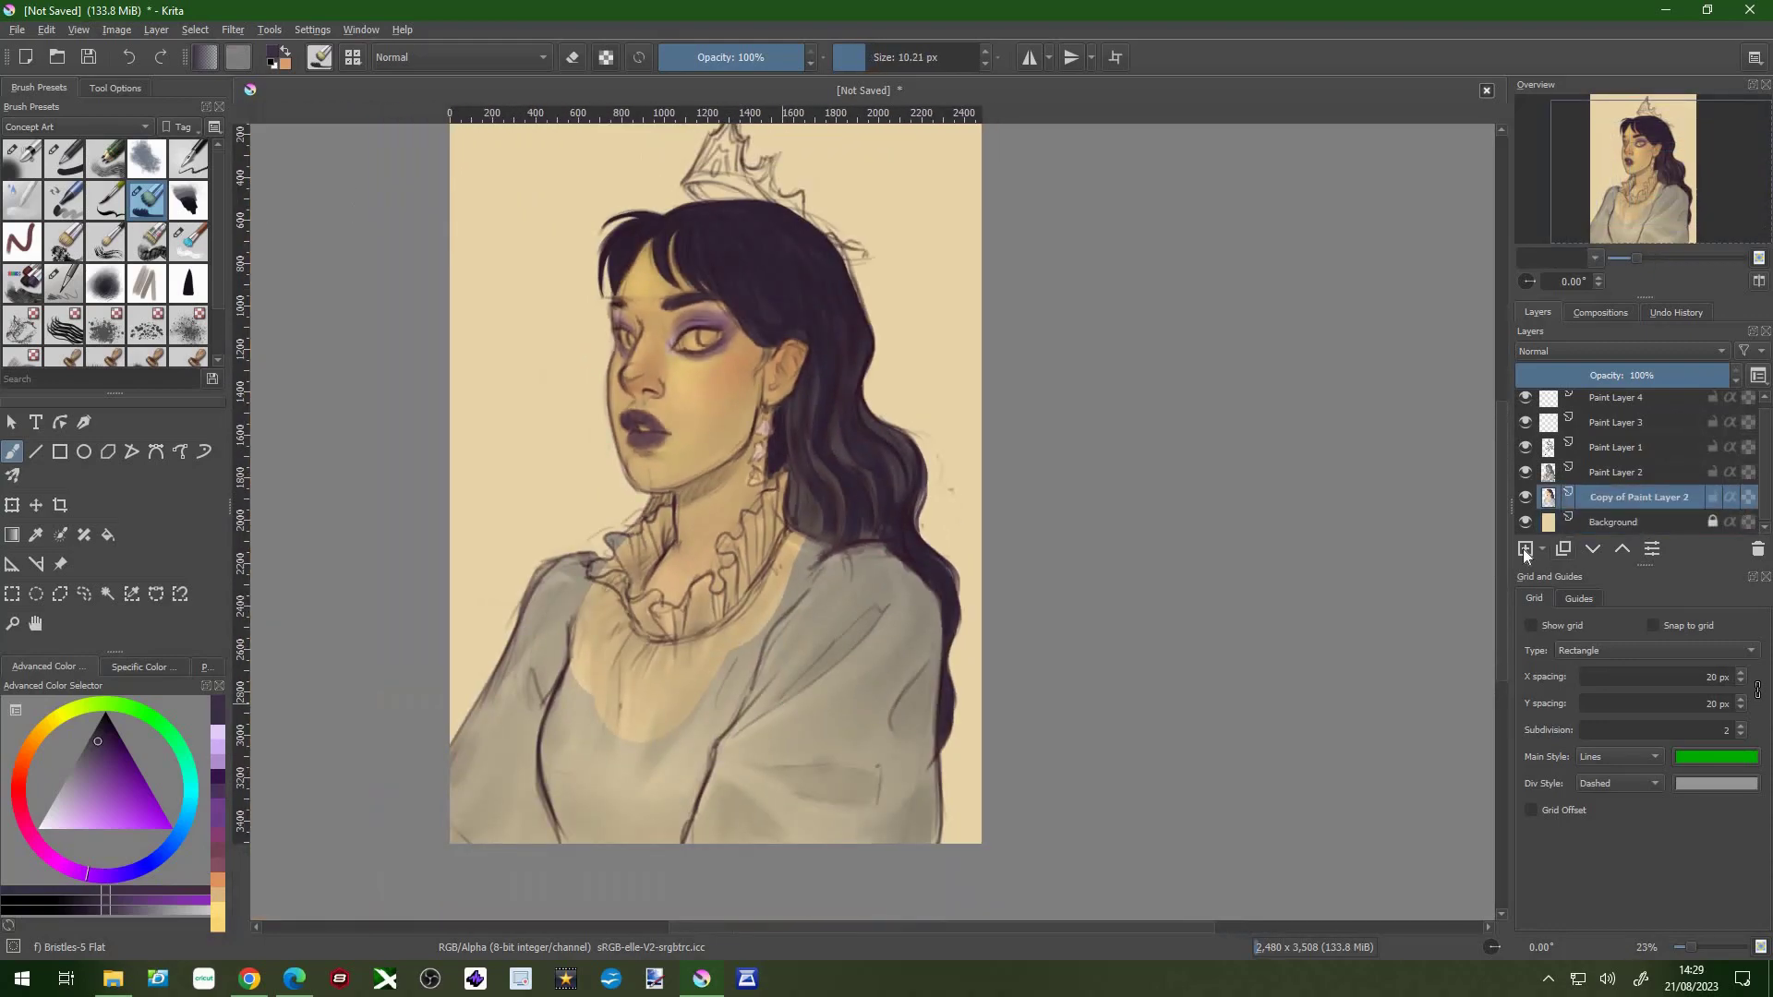
# - Duplicate the painting layer and paint warm beige over the grey shoulder, chest and sleeve
pyautogui.click(1563, 549)
pyautogui.press('x')
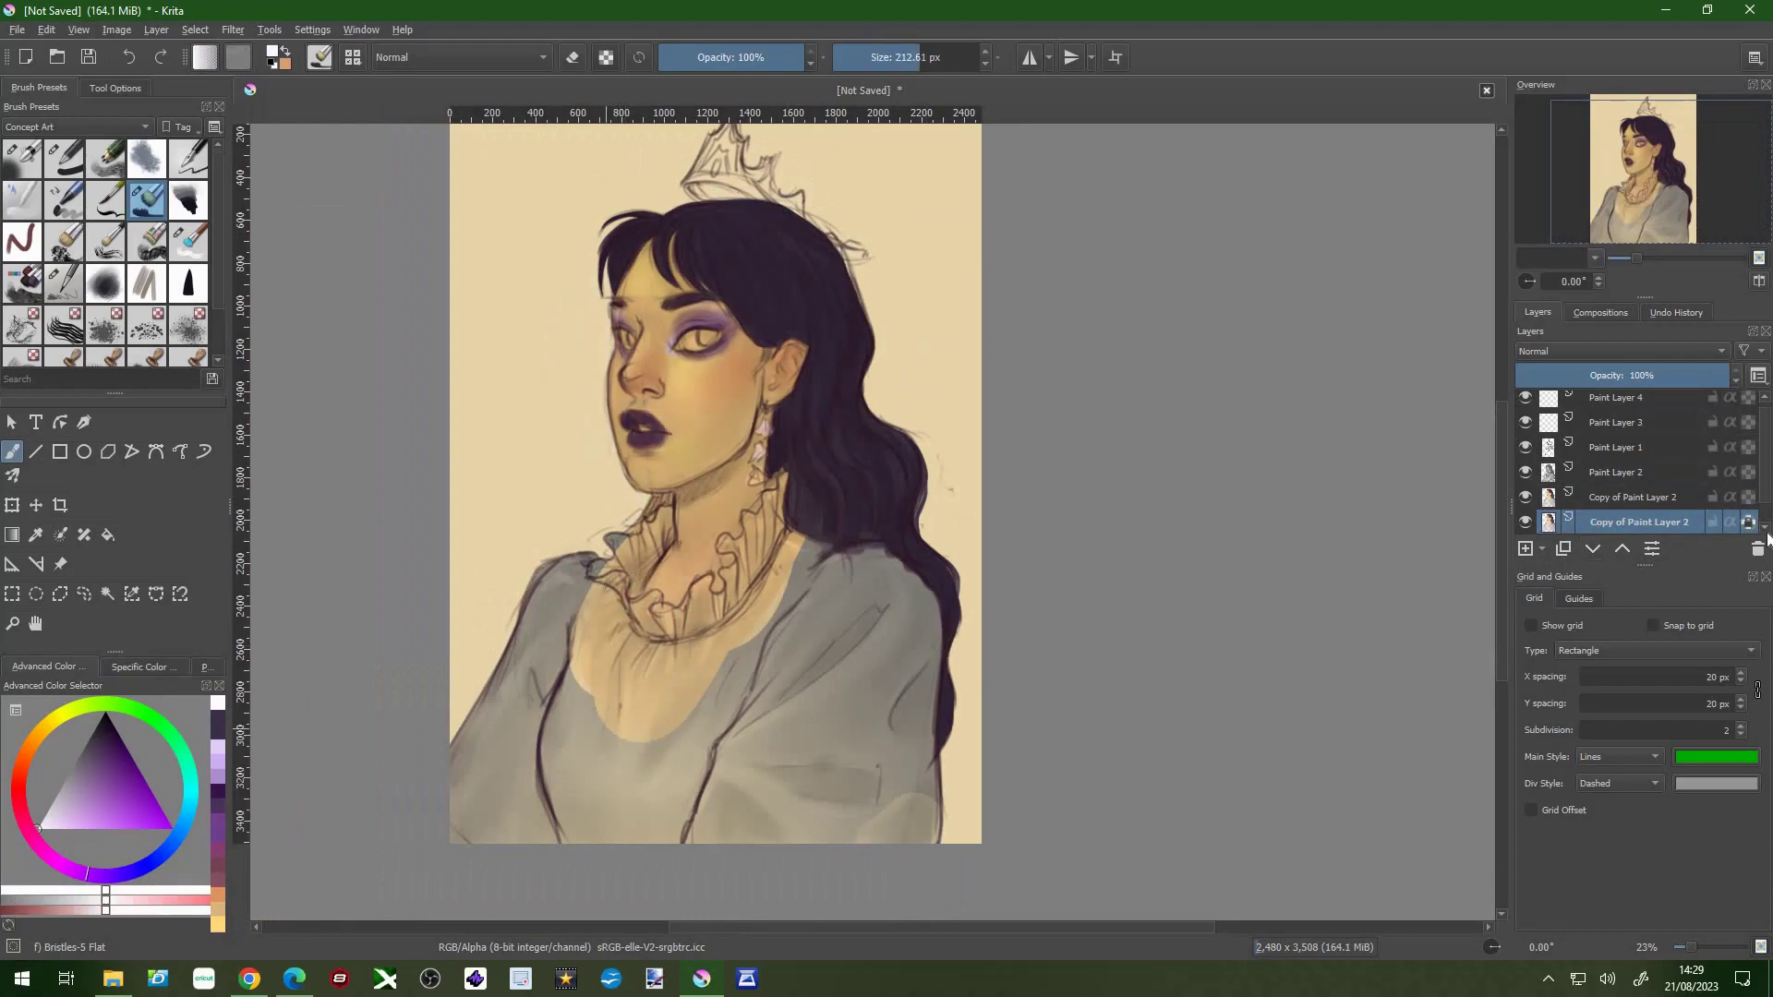
pyautogui.click(64, 159)
pyautogui.moveTo(665, 776); pyautogui.dragTo(804, 601)
pyautogui.moveTo(923, 554); pyautogui.dragTo(829, 628)
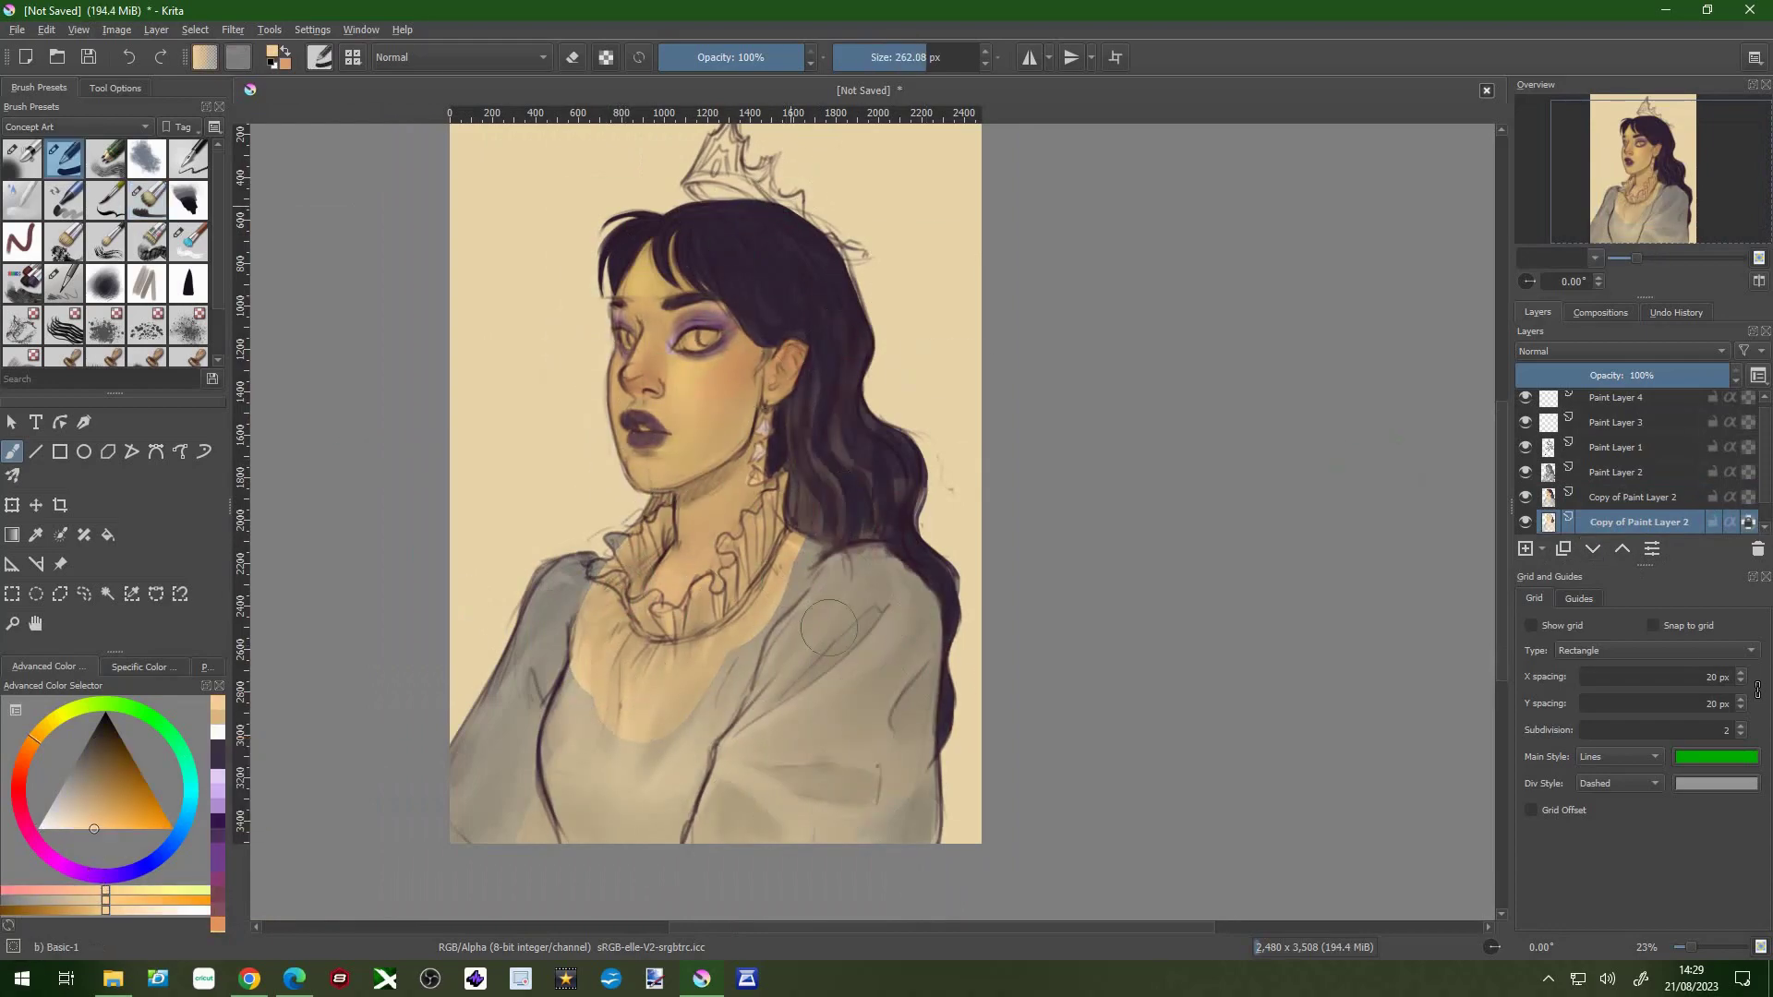
pyautogui.moveTo(559, 540); pyautogui.dragTo(503, 812)
# - Apply HSV/HSL Adjustment with Lightness -10 and Saturation 19
pyautogui.click(233, 30)
pyautogui.click(535, 225)
pyautogui.moveTo(1347, 477)
pyautogui.mouseDown()
pyautogui.moveTo(1331, 477)
pyautogui.moveTo(1378, 451)
pyautogui.mouseUp()
pyautogui.click(1472, 781)
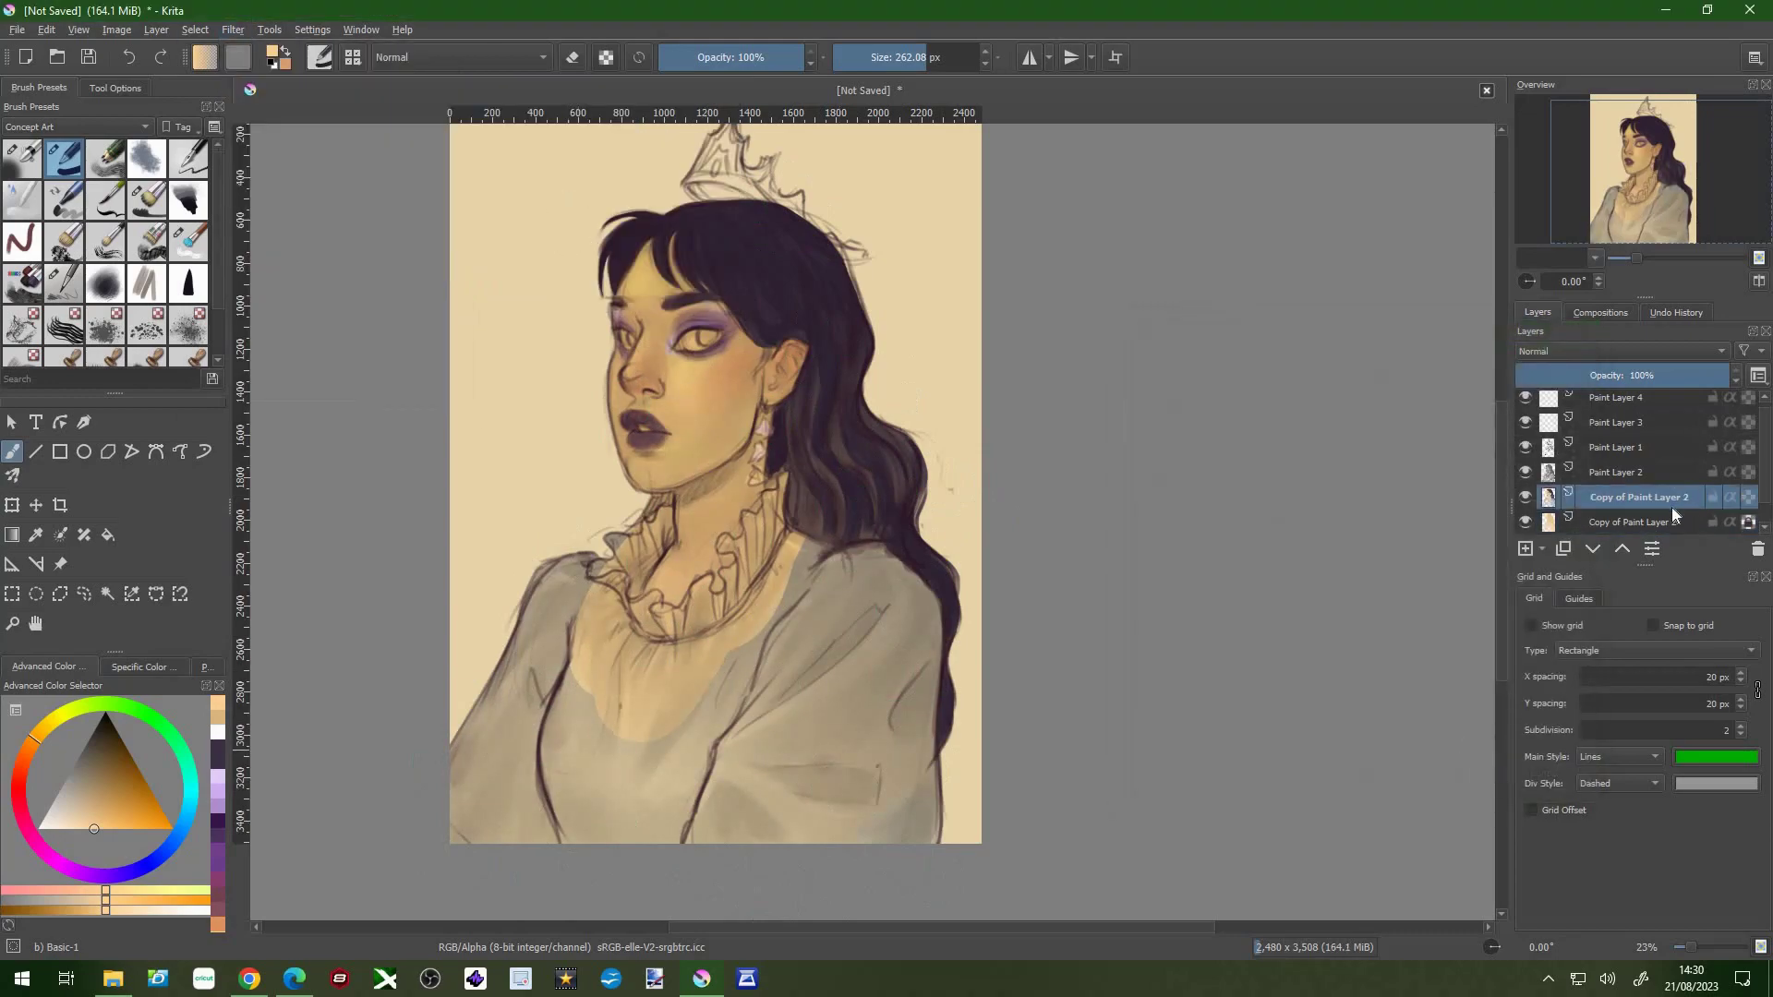
pyautogui.scroll(3, 941, 526)
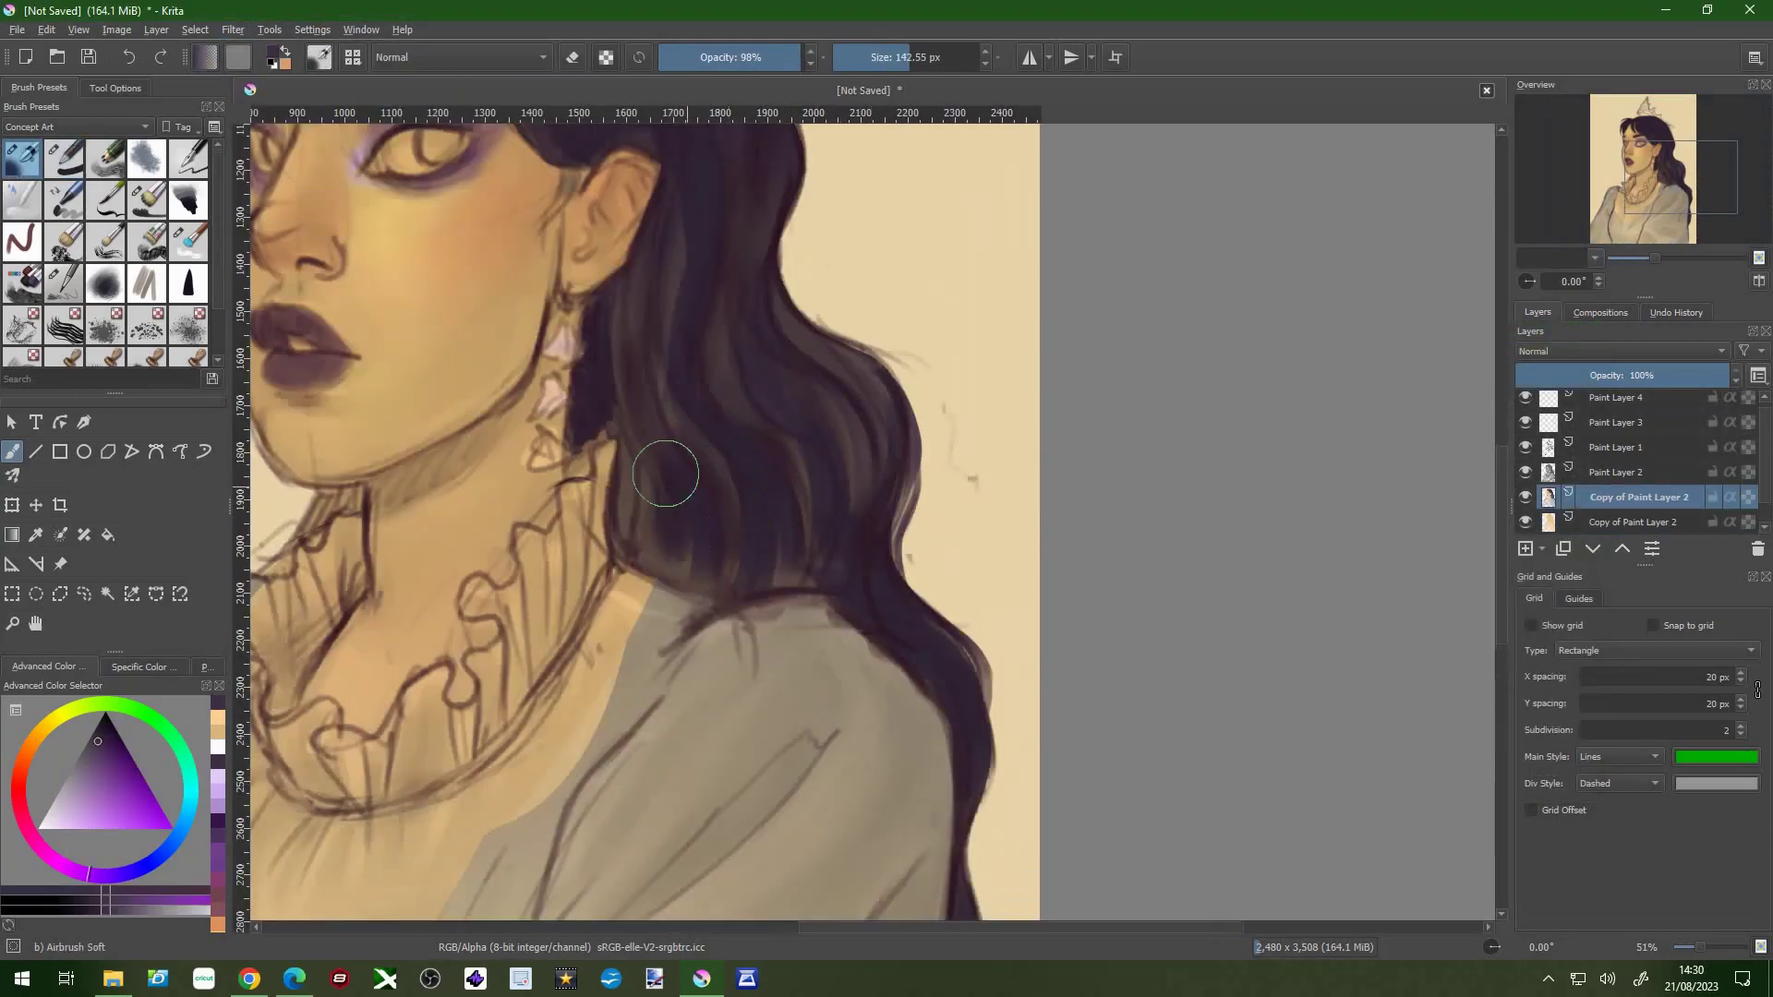
# - Add Pencil 2B strokes along the outer hair edge
pyautogui.press('/')
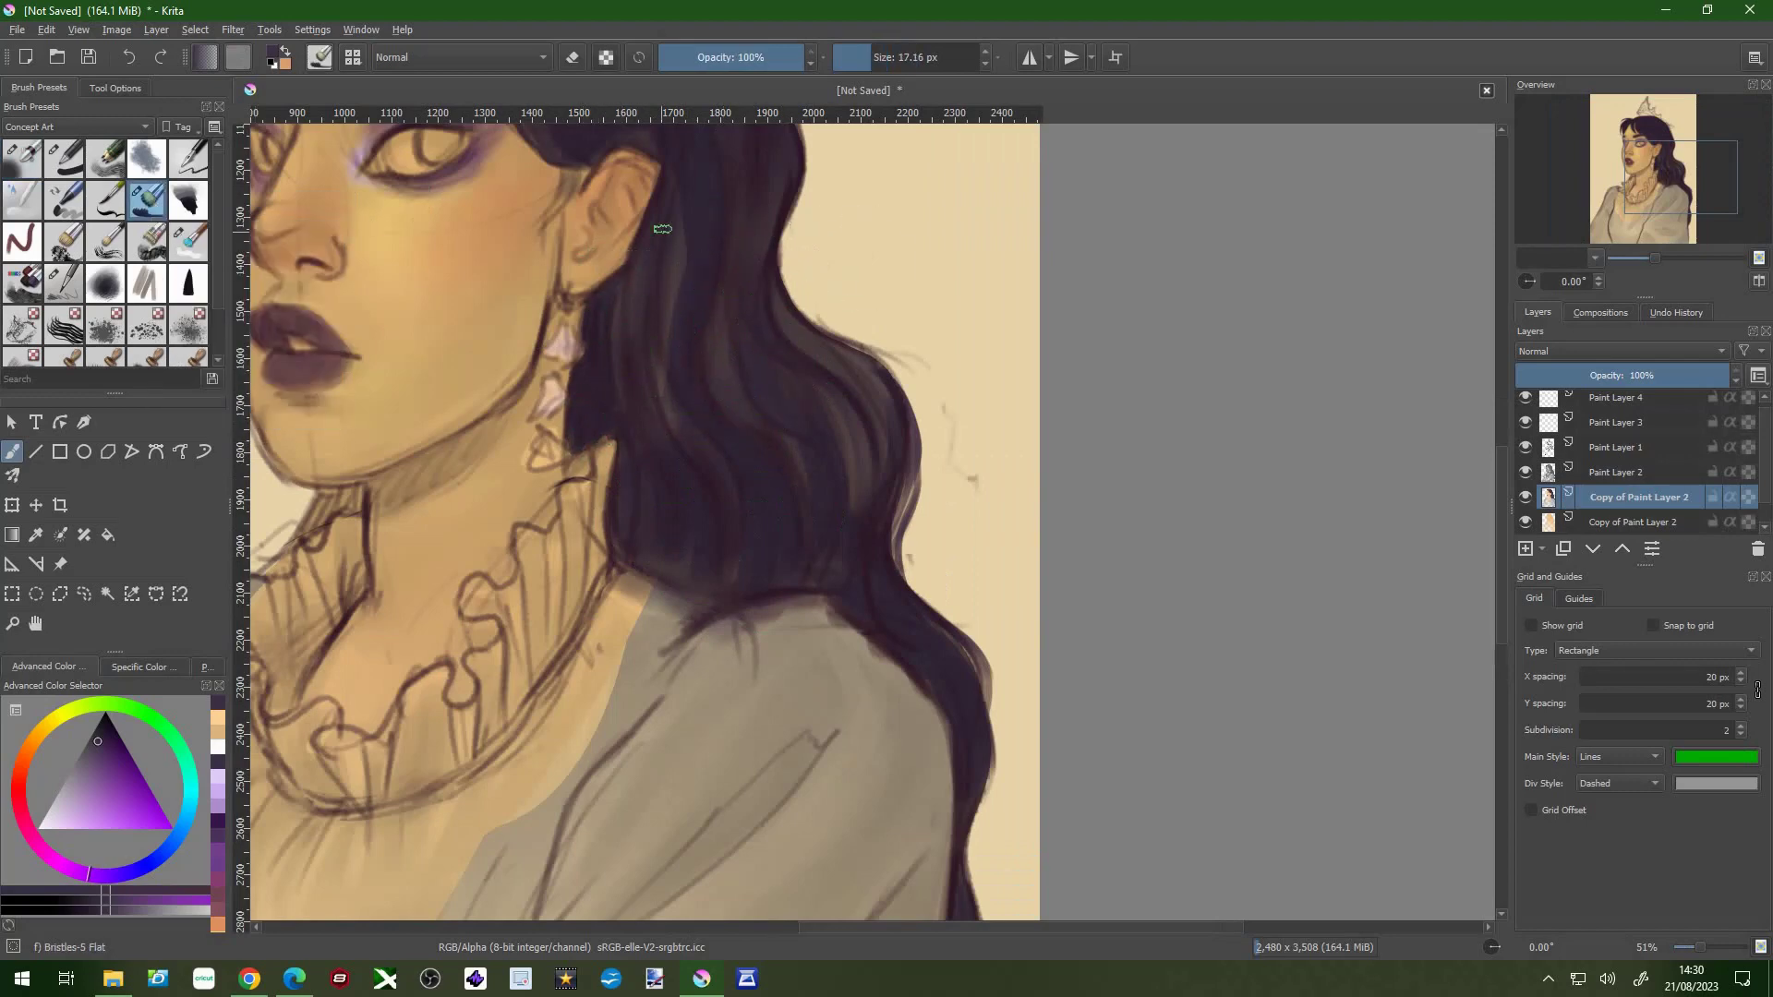
pyautogui.press(']')
pyautogui.press(']')
pyautogui.press(']')
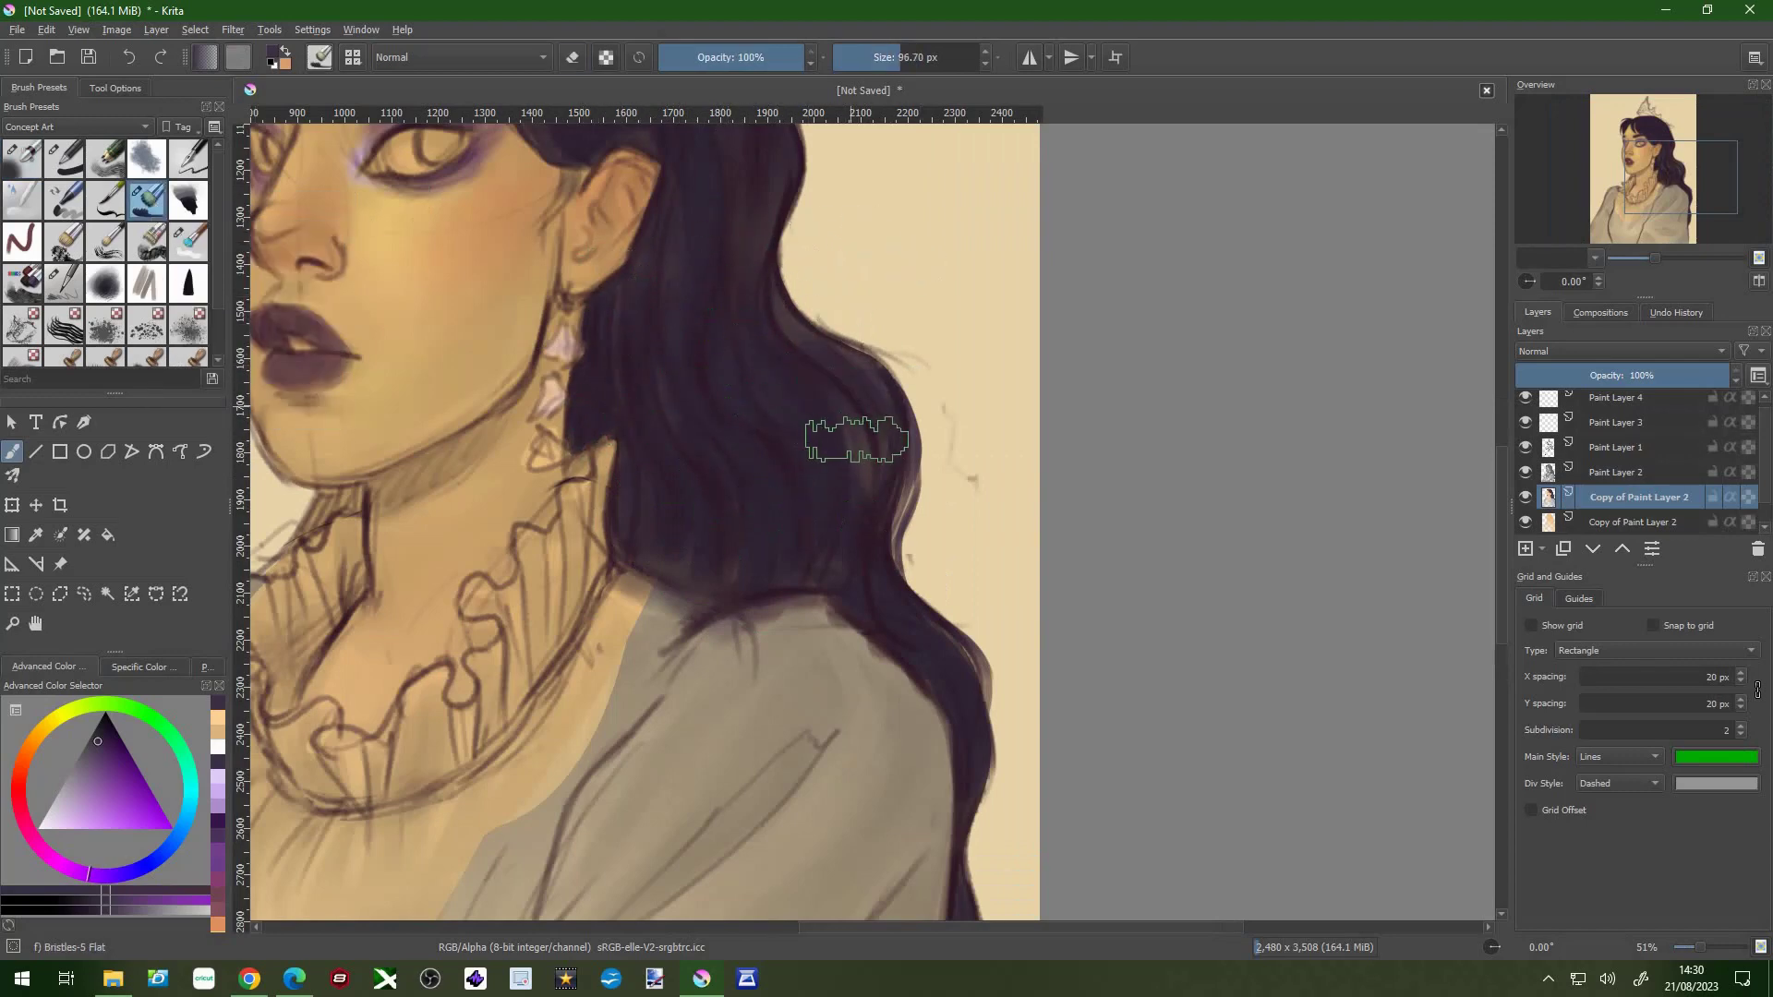
pyautogui.press('/')
pyautogui.moveTo(690, 311)
pyautogui.mouseDown()
pyautogui.moveTo(683, 388)
pyautogui.moveTo(804, 565)
pyautogui.mouseUp()
pyautogui.press('[')
pyautogui.press('[')
pyautogui.moveTo(923, 908)
pyautogui.mouseDown()
pyautogui.moveTo(850, 744)
pyautogui.moveTo(828, 598)
pyautogui.moveTo(926, 922)
pyautogui.mouseUp()
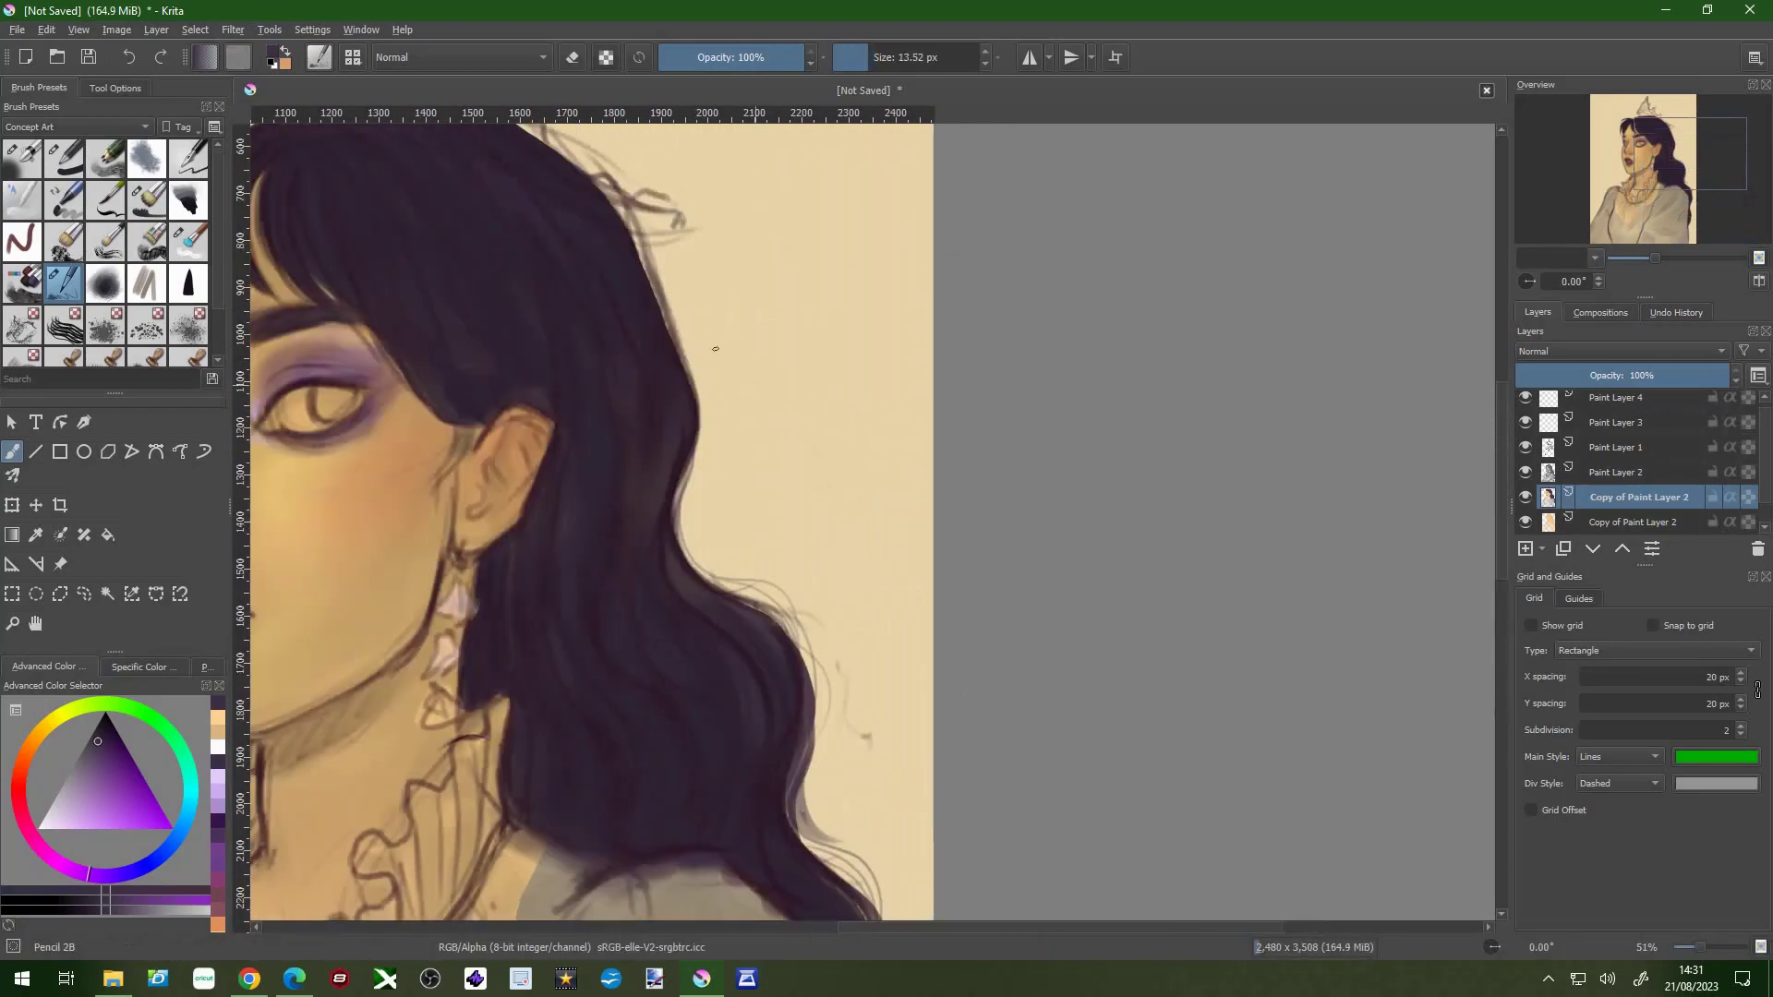
pyautogui.moveTo(702, 323); pyautogui.dragTo(786, 520)
pyautogui.moveTo(616, 352)
pyautogui.mouseDown()
pyautogui.moveTo(759, 383)
pyautogui.moveTo(702, 349)
pyautogui.mouseUp()
# - Blend the hair with a smaller soft blender, then load the flat bristle brush with light pink
pyautogui.press('/')
pyautogui.press('[')
pyautogui.press('[')
pyautogui.press('[')
pyautogui.moveTo(401, 481); pyautogui.dragTo(367, 368)
pyautogui.click(147, 198)
pyautogui.click(50, 826)
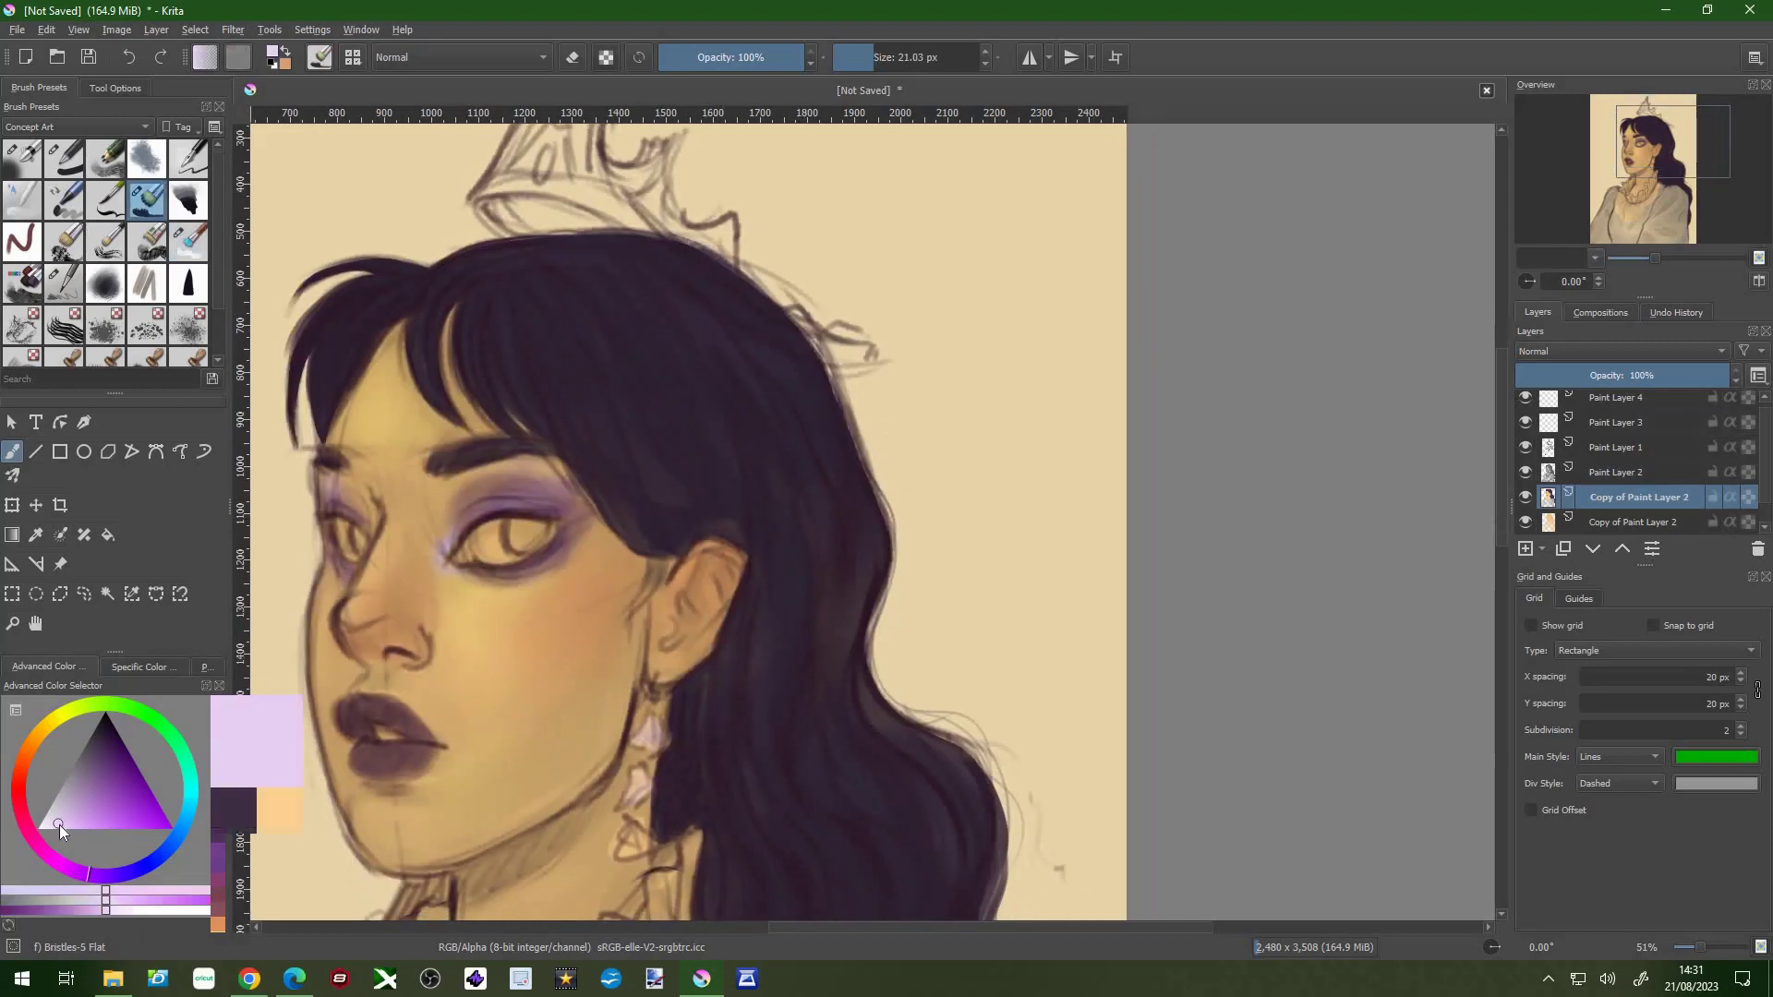
# - Brighten the eye white with light pink and paint a purple iris
pyautogui.moveTo(483, 545); pyautogui.dragTo(558, 517)
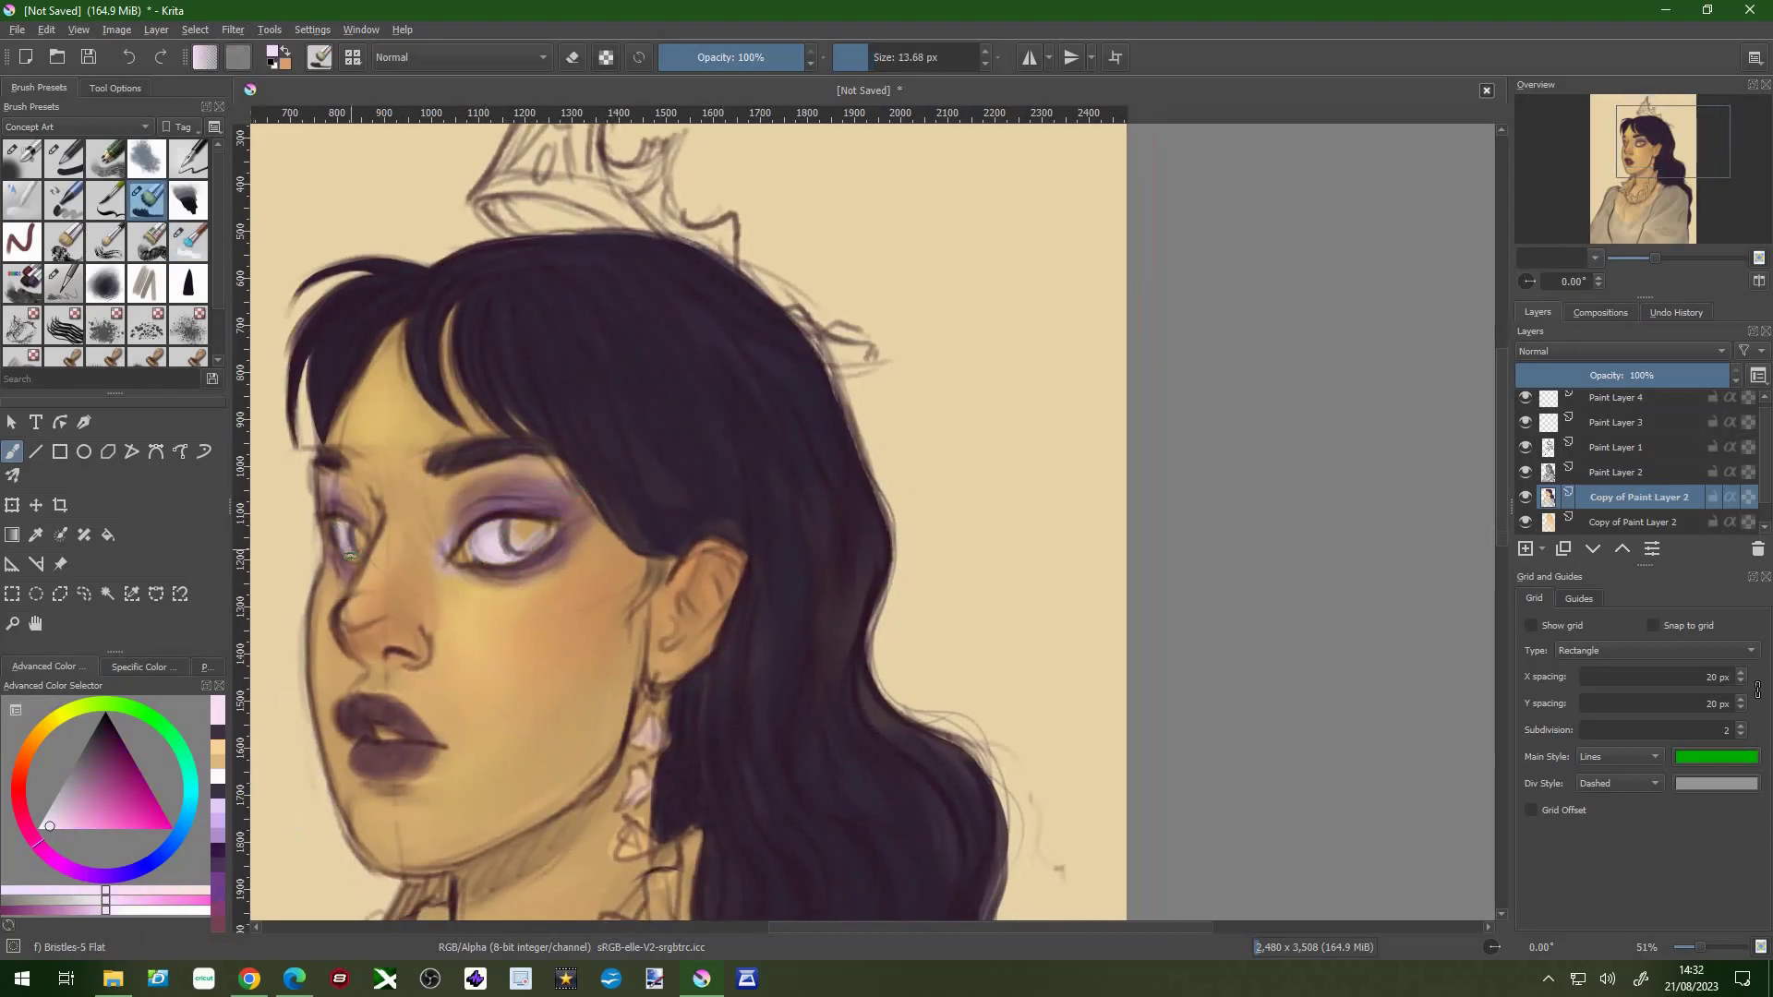
pyautogui.press('k')
pyautogui.press('k')
pyautogui.press('k')
pyautogui.press('k')
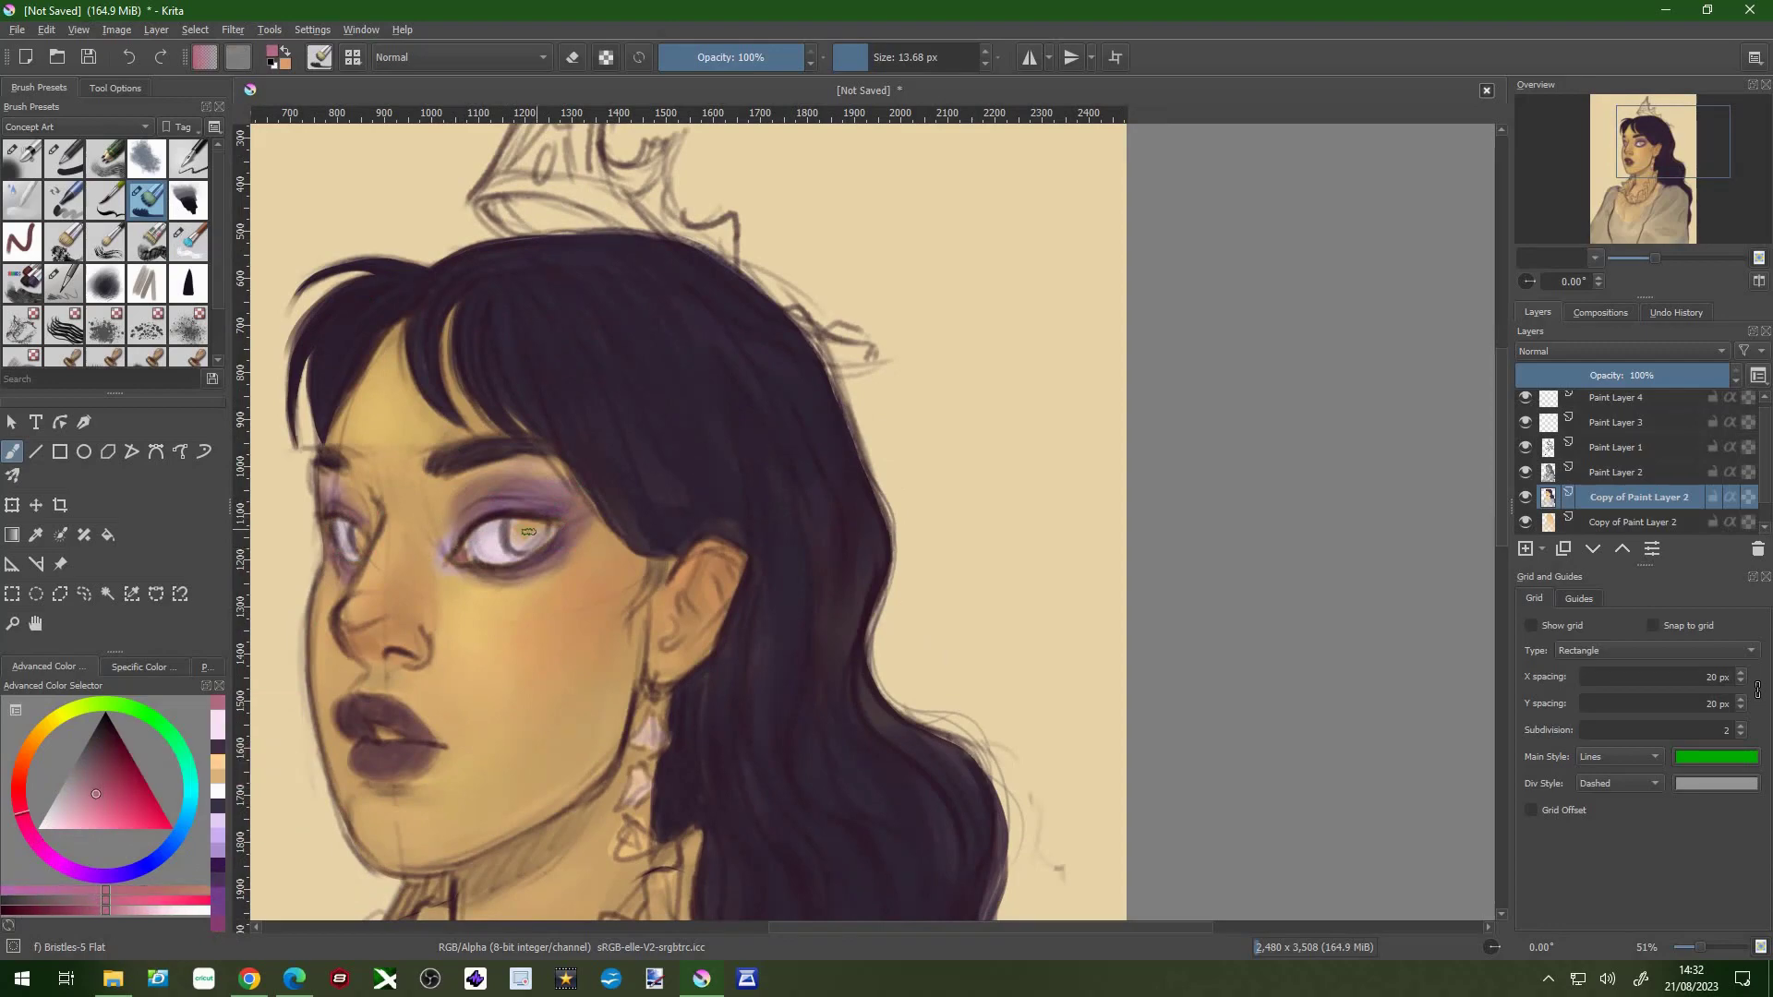
pyautogui.click(92, 874)
pyautogui.click(118, 819)
pyautogui.moveTo(512, 531)
pyautogui.mouseDown()
pyautogui.moveTo(527, 544)
pyautogui.moveTo(543, 524)
pyautogui.mouseUp()
# - Paint the irises a brighter purple with a smaller brush, sampling the dark hair colour
pyautogui.click(104, 874)
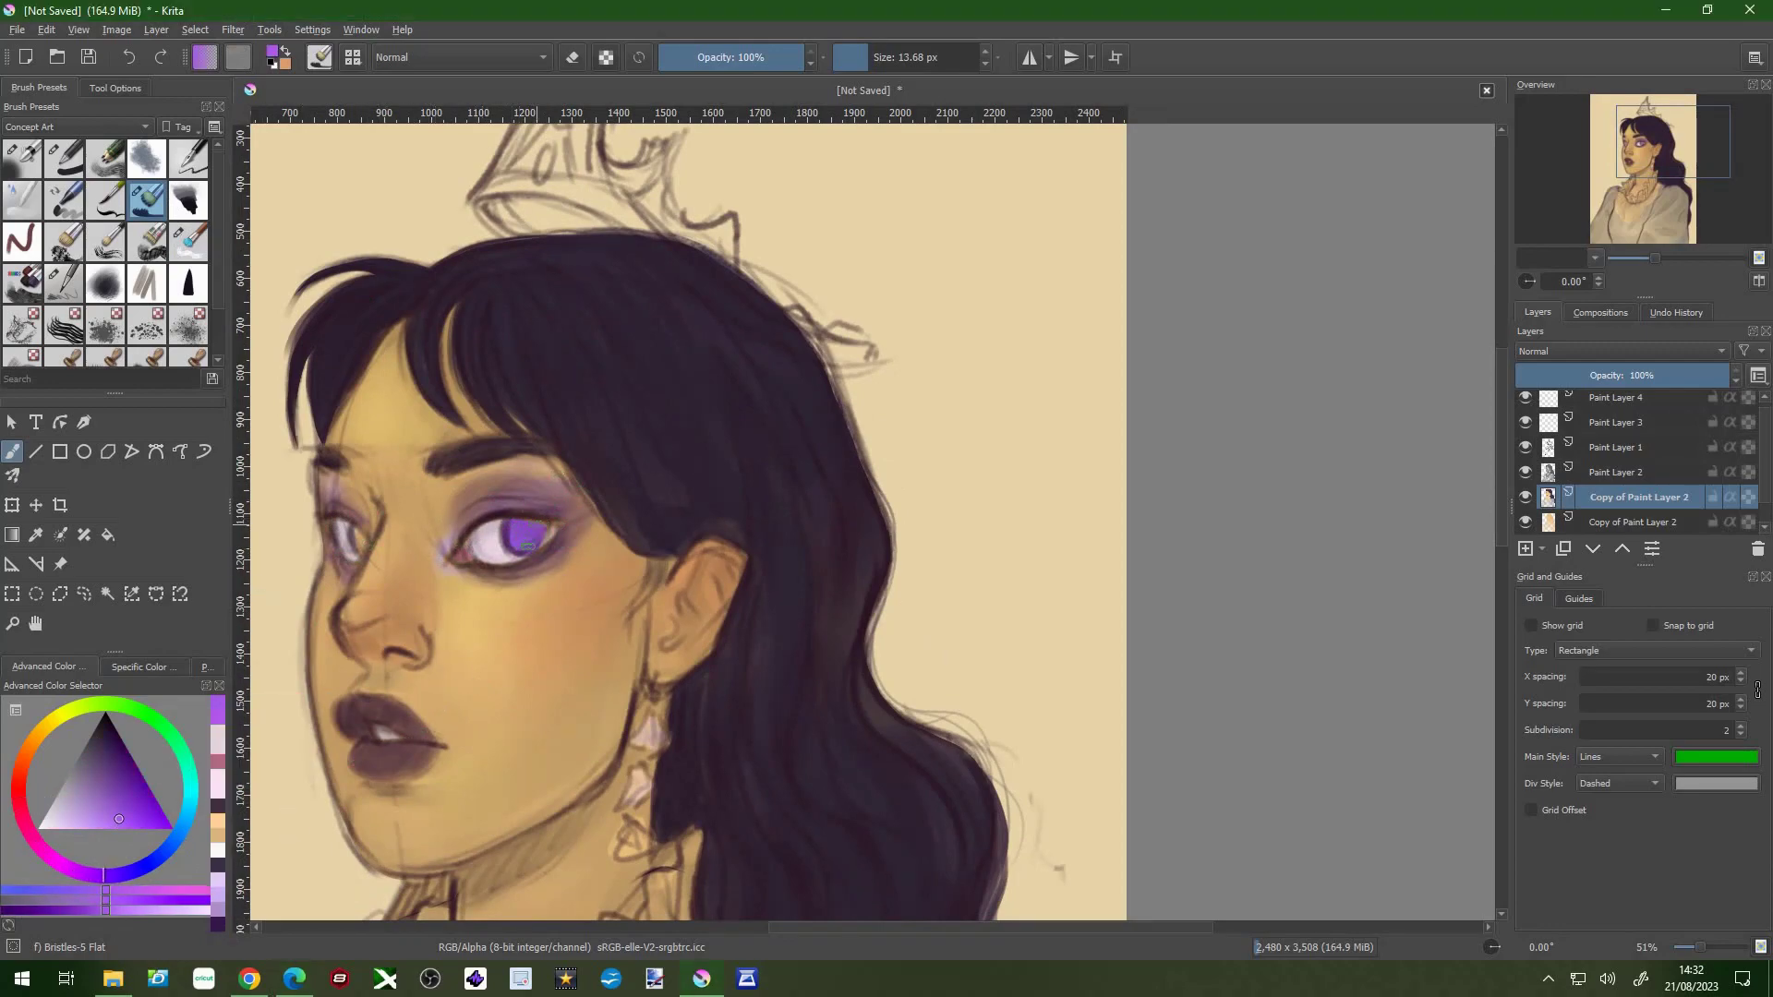
pyautogui.moveTo(644, 542); pyautogui.dragTo(639, 554)
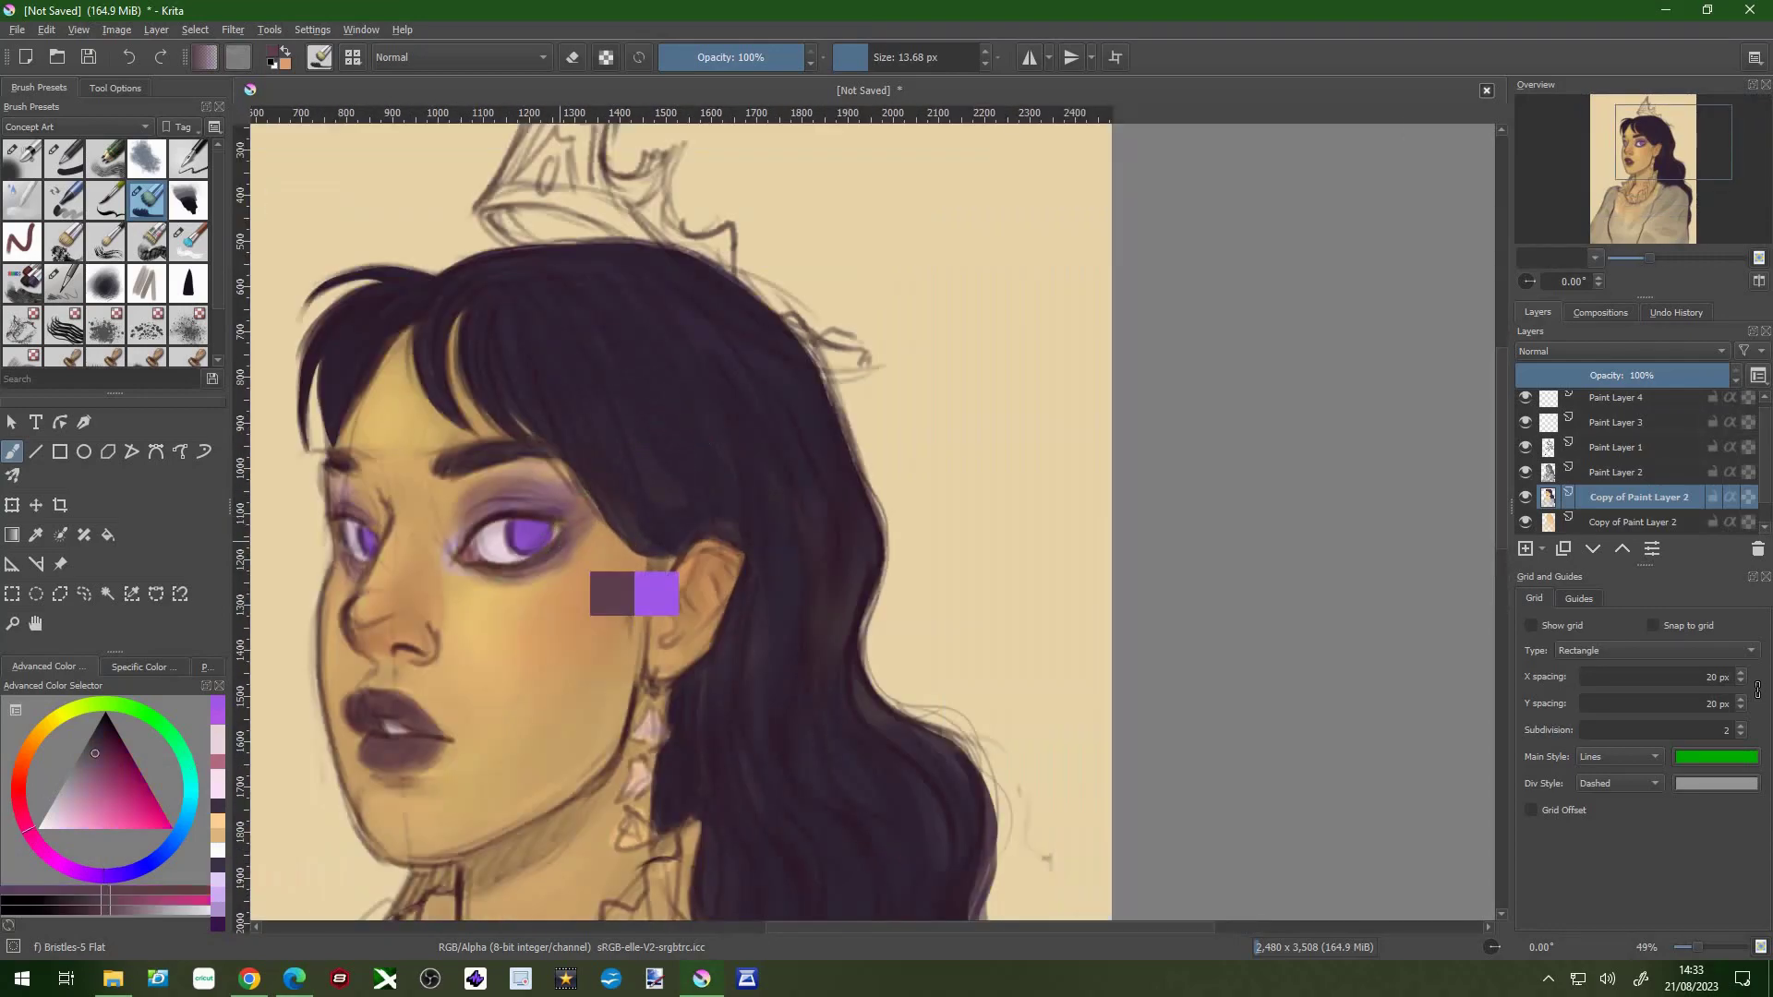
pyautogui.keyDown('ctrl'); pyautogui.click(637, 568); pyautogui.keyUp('ctrl')
pyautogui.press('[')
pyautogui.press('[')
pyautogui.keyDown('ctrl'); pyautogui.click(457, 529); pyautogui.keyUp('ctrl')
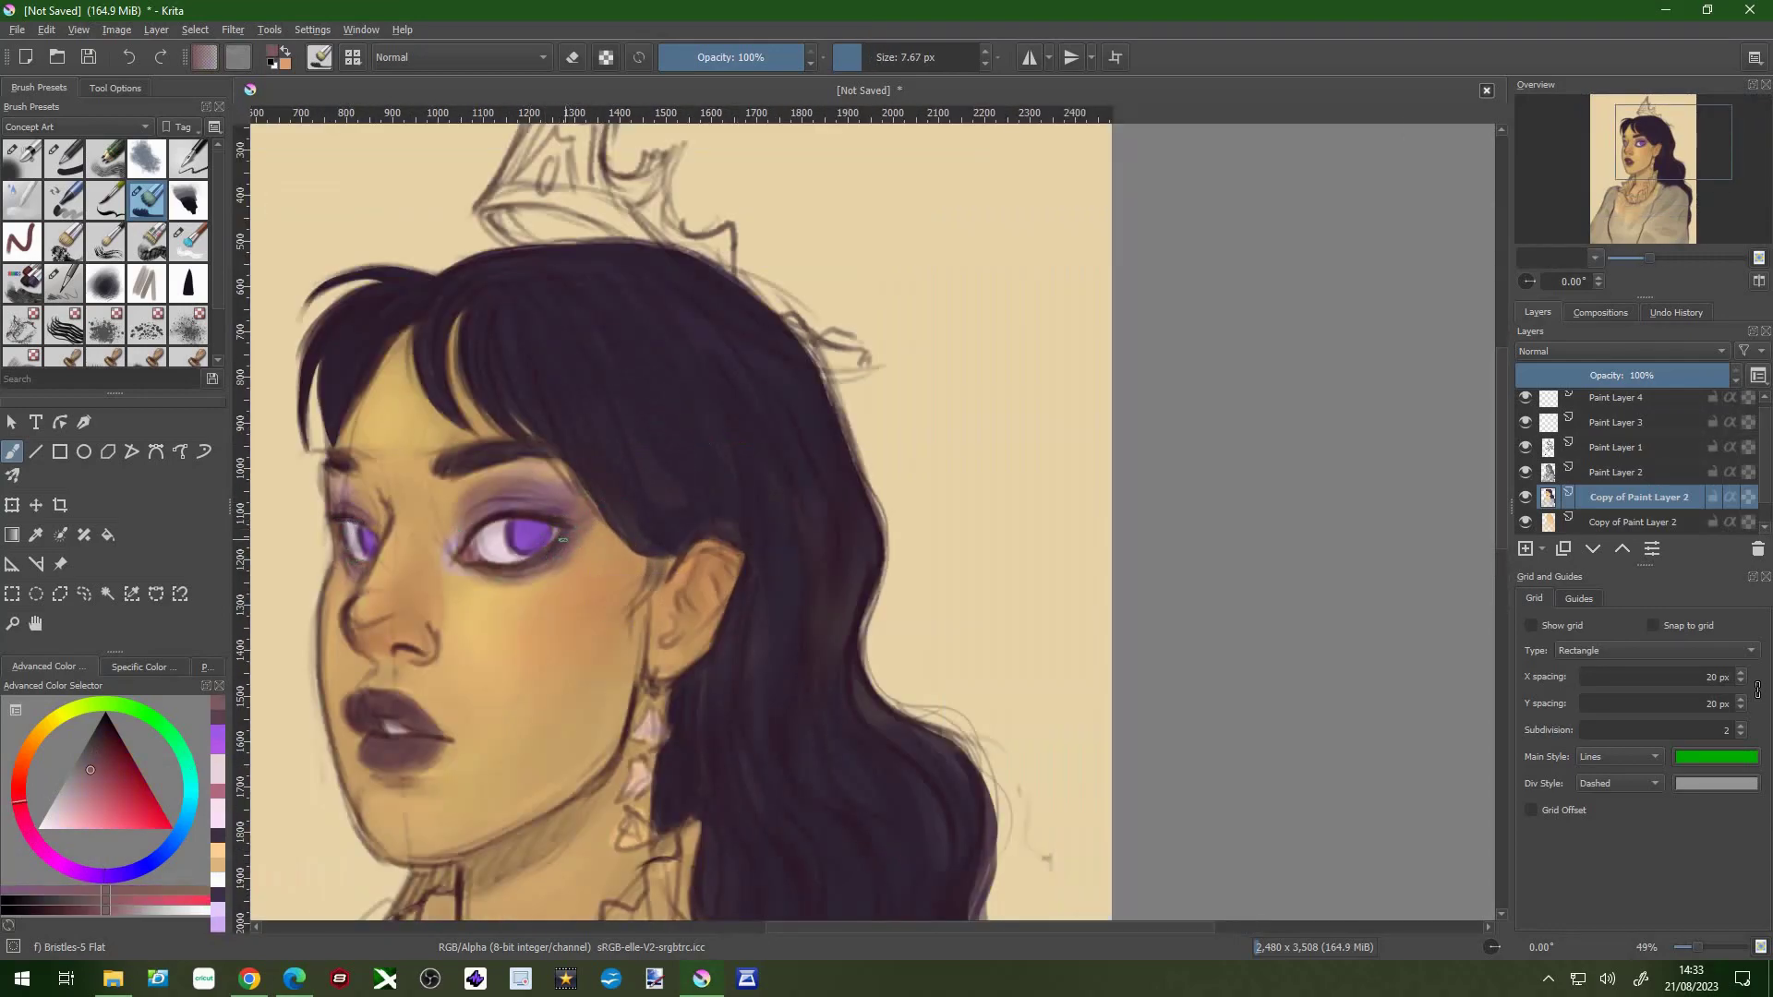
pyautogui.scroll(-5, 680, 739)
pyautogui.scroll(3, 680, 739)
pyautogui.press(']')
pyautogui.press(']')
pyautogui.press(']')
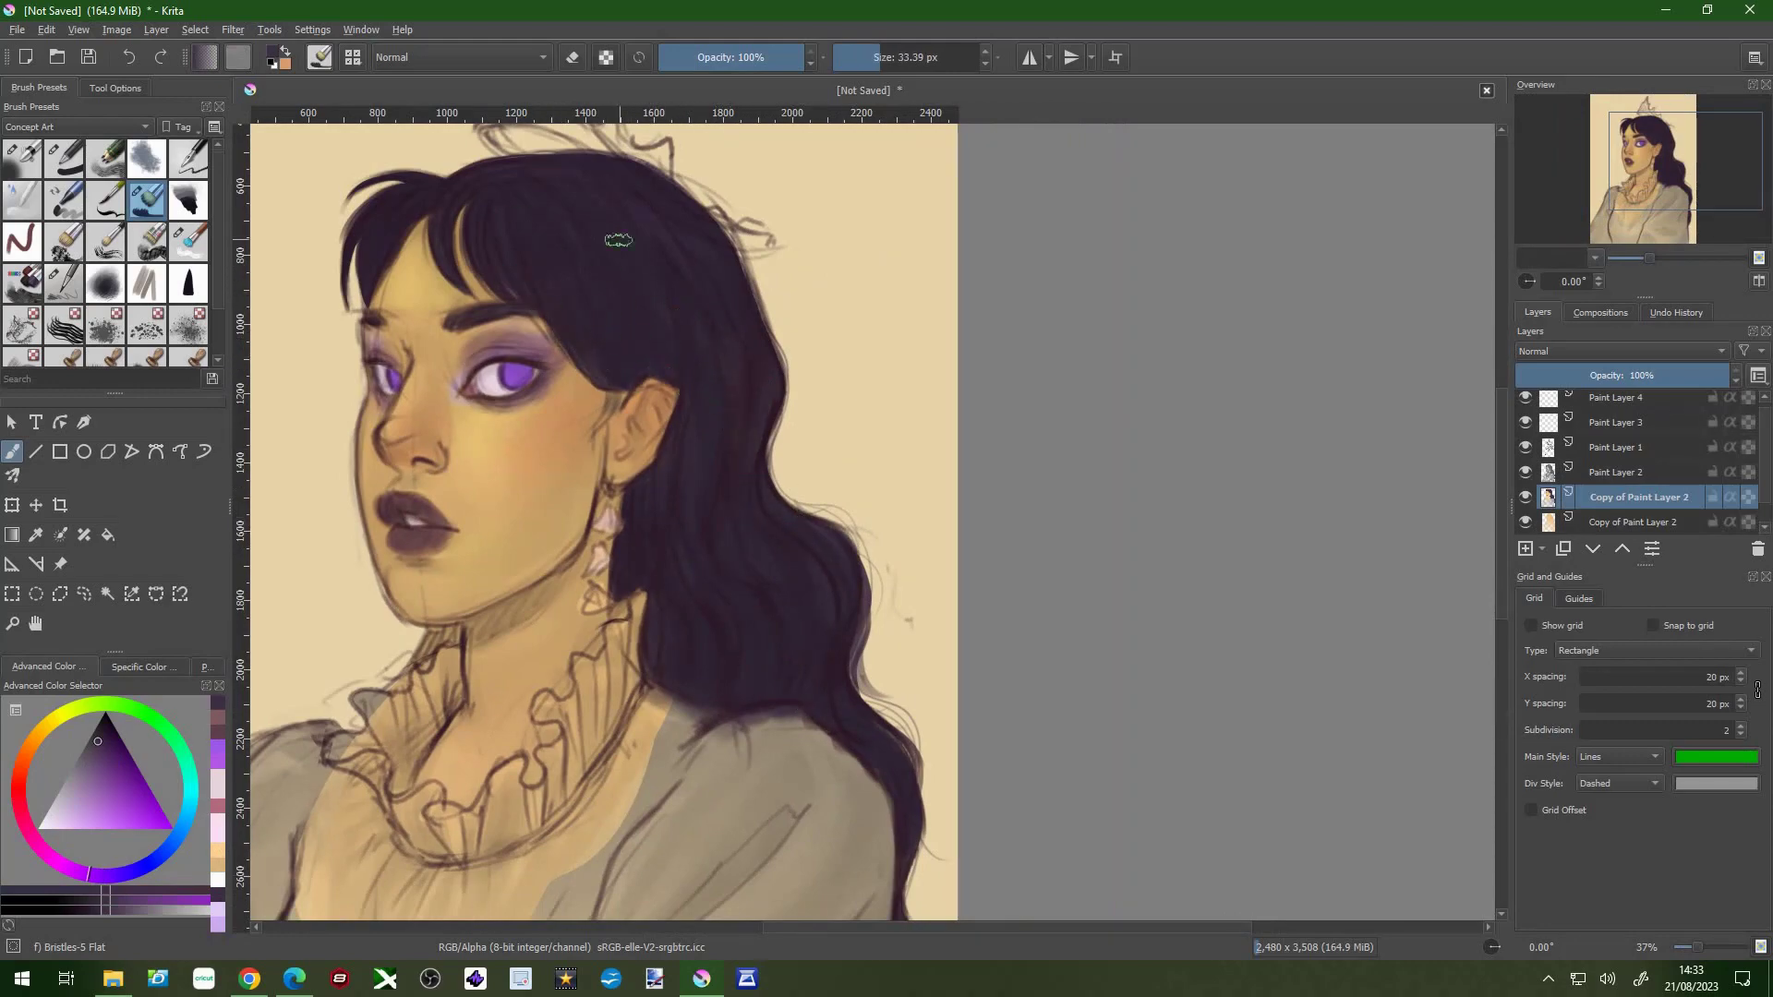
# - Cover most of the grey dress with purple using an enlarged brush
pyautogui.scroll(-3, 495, 313)
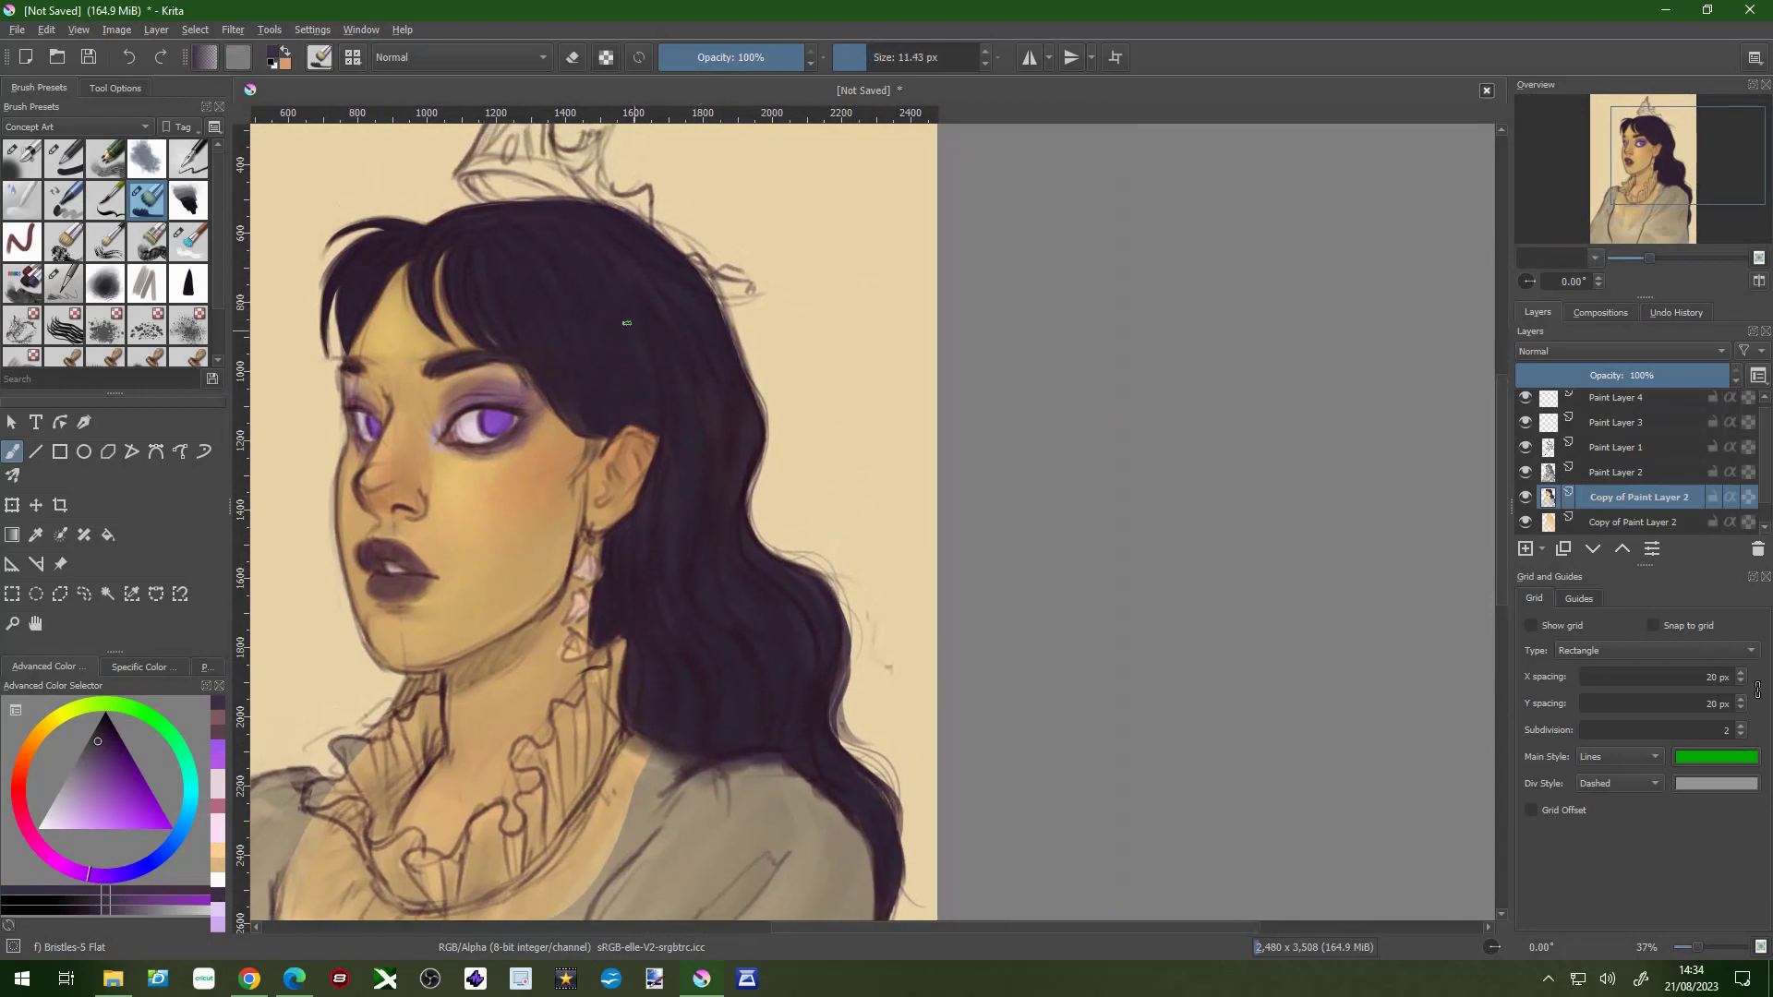
pyautogui.press(']')
pyautogui.press(']')
pyautogui.press(']')
pyautogui.moveTo(688, 616)
pyautogui.mouseDown()
pyautogui.moveTo(812, 738)
pyautogui.moveTo(351, 665)
pyautogui.moveTo(397, 517)
pyautogui.moveTo(554, 720)
pyautogui.moveTo(794, 572)
pyautogui.moveTo(822, 665)
pyautogui.mouseUp()
pyautogui.moveTo(647, 517)
pyautogui.mouseDown()
pyautogui.moveTo(688, 528)
pyautogui.moveTo(637, 554)
pyautogui.moveTo(794, 591)
pyautogui.moveTo(462, 665)
pyautogui.mouseUp()
pyautogui.scroll(2, 632, 614)
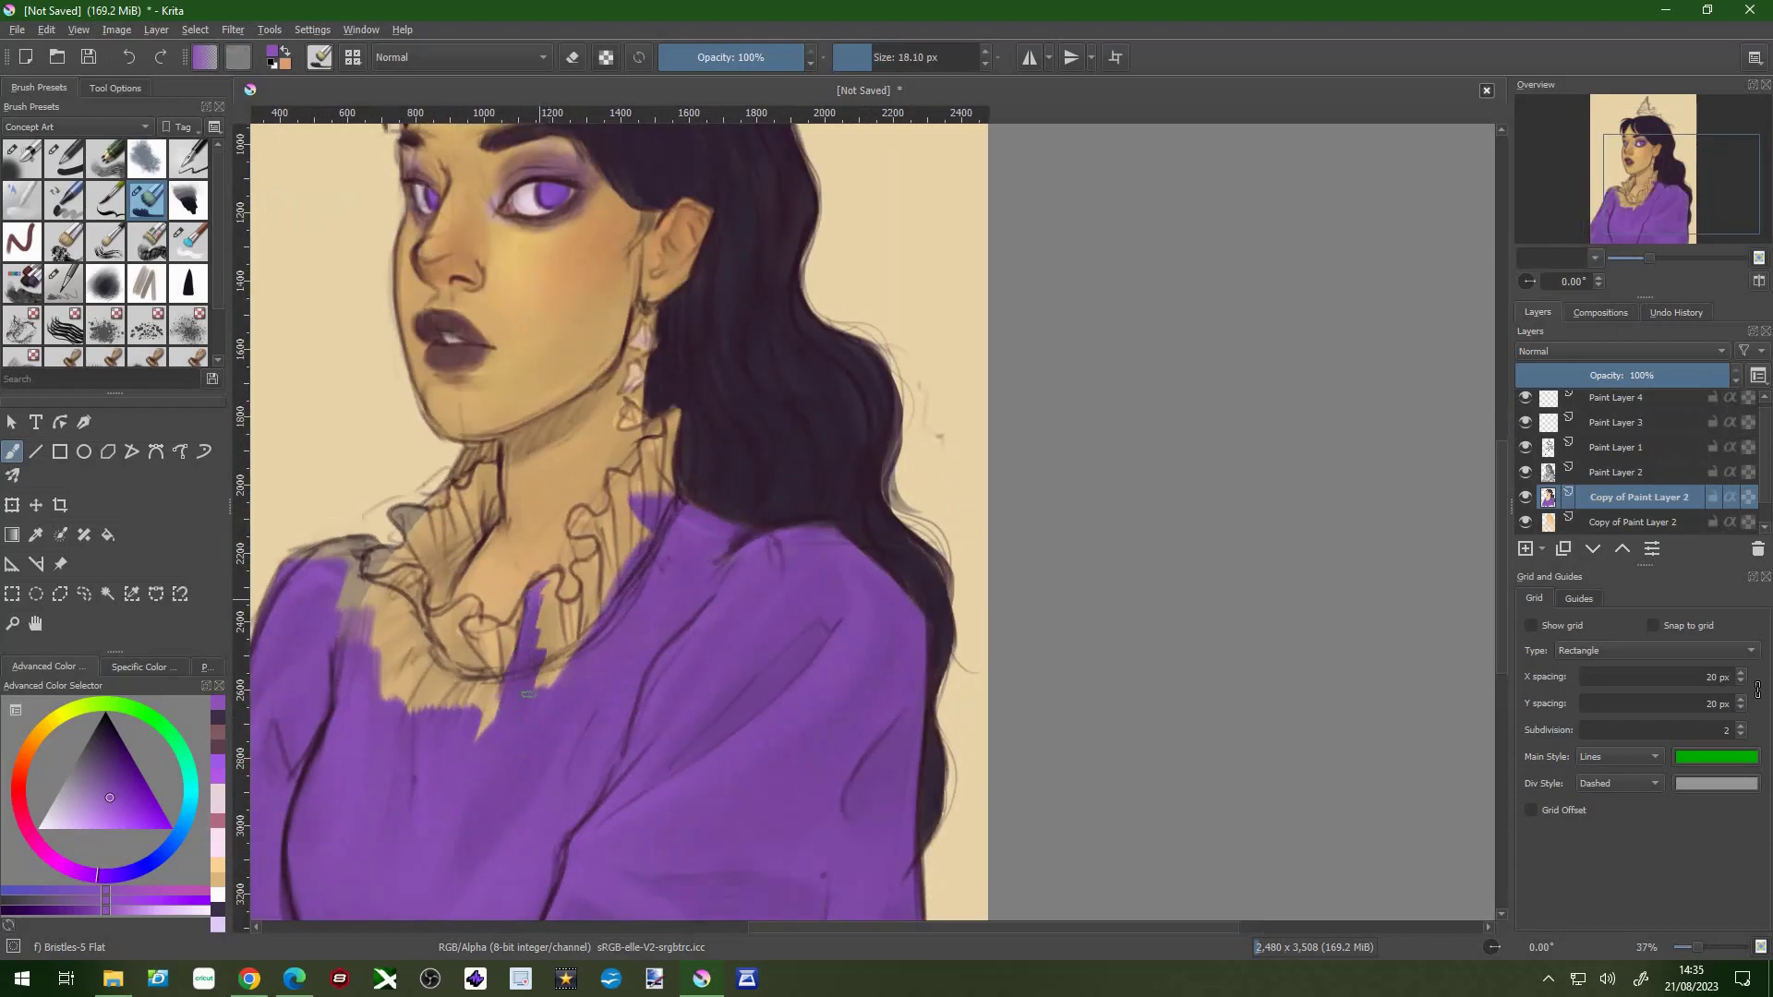
pyautogui.click(1615, 447)
pyautogui.click(1623, 351)
pyautogui.click(1619, 497)
# - Fill the neck and left collar gaps with medium and darker sampled purples
pyautogui.moveTo(545, 581)
pyautogui.mouseDown()
pyautogui.moveTo(517, 626)
pyautogui.moveTo(600, 526)
pyautogui.moveTo(554, 647)
pyautogui.moveTo(647, 450)
pyautogui.moveTo(598, 580)
pyautogui.mouseUp()
pyautogui.moveTo(456, 514)
pyautogui.mouseDown()
pyautogui.moveTo(448, 665)
pyautogui.moveTo(538, 723)
pyautogui.mouseUp()
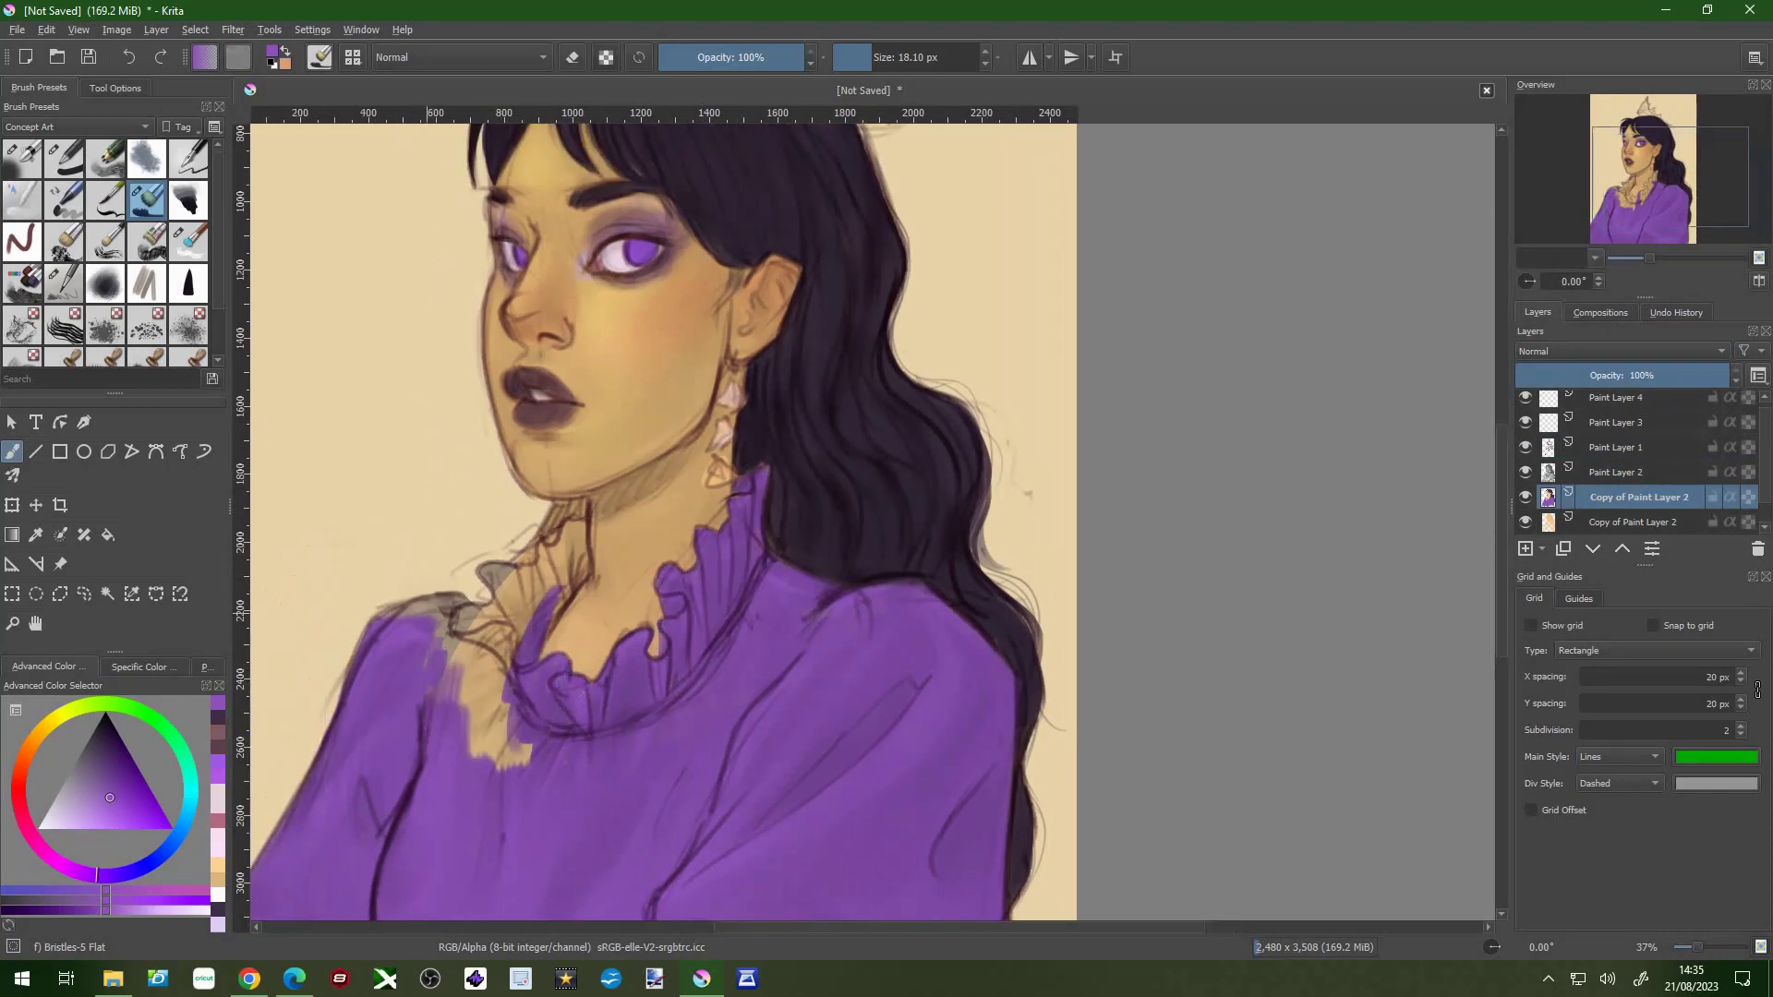
pyautogui.moveTo(438, 600)
pyautogui.mouseDown()
pyautogui.moveTo(426, 659)
pyautogui.moveTo(531, 766)
pyautogui.mouseUp()
pyautogui.moveTo(563, 632)
pyautogui.mouseDown()
pyautogui.moveTo(553, 531)
pyautogui.moveTo(480, 619)
pyautogui.moveTo(539, 570)
pyautogui.mouseUp()
pyautogui.keyDown('ctrl'); pyautogui.click(570, 511); pyautogui.keyUp('ctrl')
pyautogui.keyDown('ctrl'); pyautogui.click(547, 552); pyautogui.keyUp('ctrl')
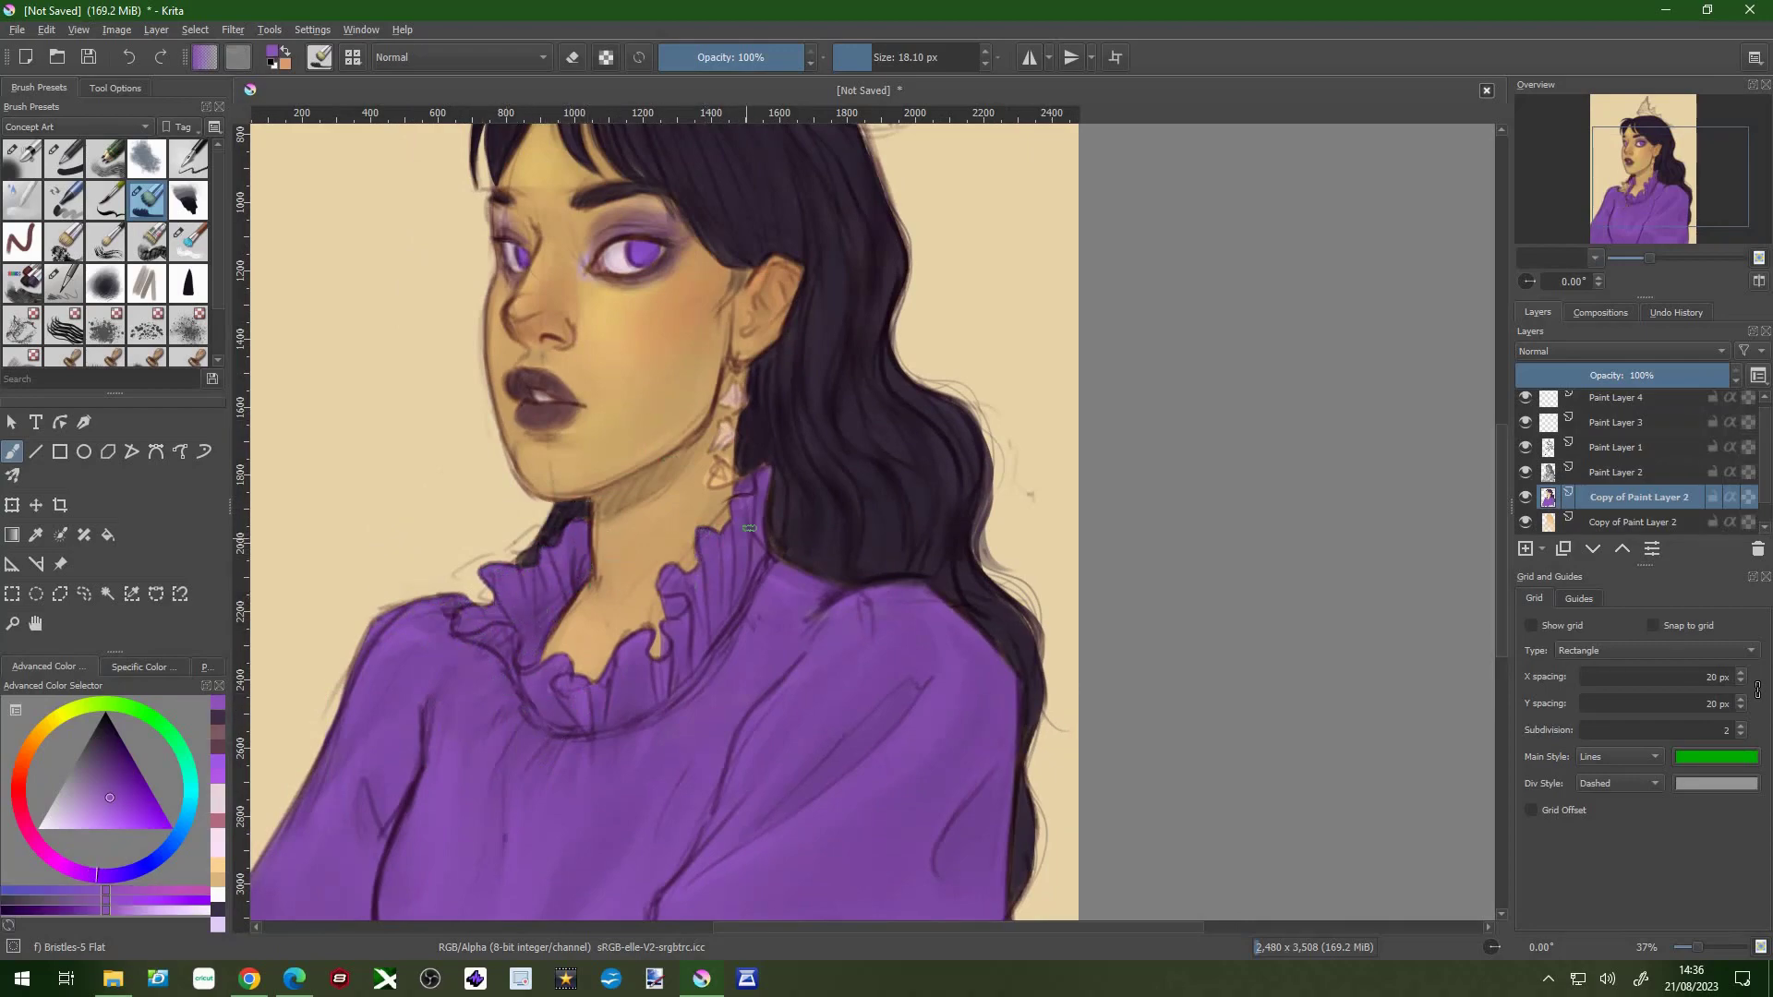
pyautogui.moveTo(688, 586); pyautogui.dragTo(657, 610)
pyautogui.keyDown('ctrl'); pyautogui.click(528, 418); pyautogui.keyUp('ctrl')
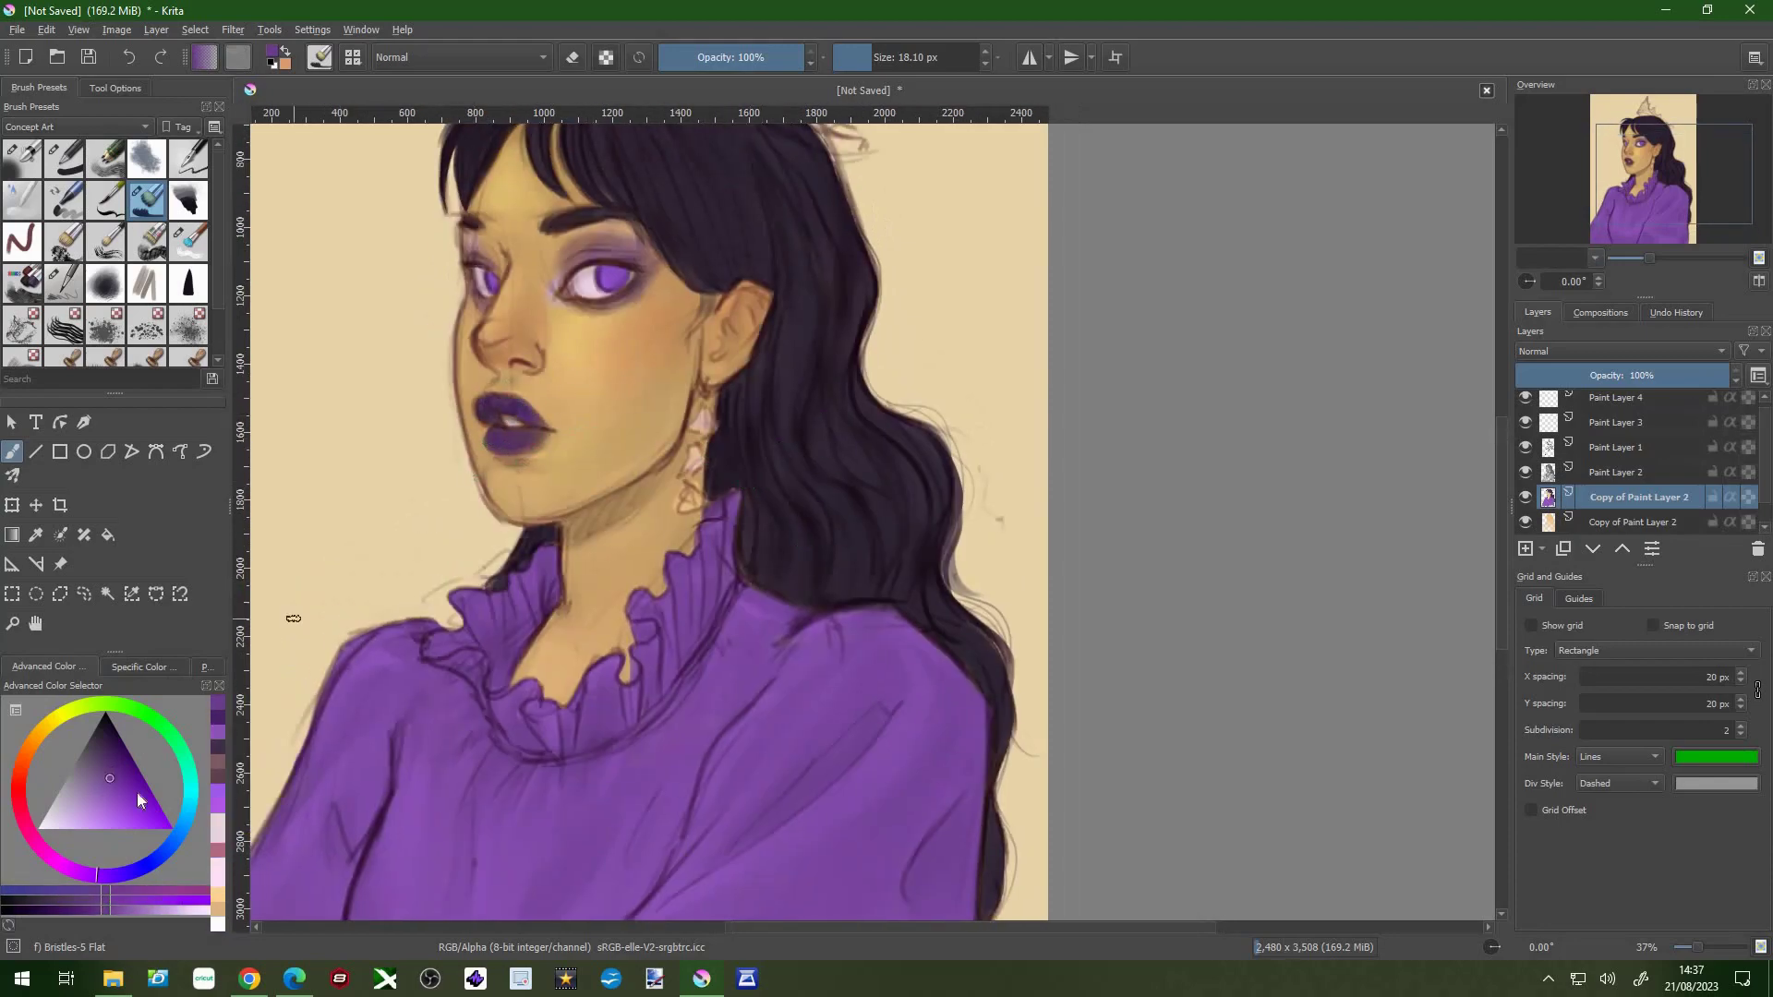
# - Add light pink strokes to the earring, then return to the sweater purple
pyautogui.scroll(-3, 741, 625)
pyautogui.scroll(4, 506, 433)
pyautogui.keyDown('ctrl'); pyautogui.click(506, 432); pyautogui.keyUp('ctrl')
pyautogui.moveTo(506, 432); pyautogui.dragTo(504, 475)
pyautogui.keyDown('ctrl'); pyautogui.click(646, 646); pyautogui.keyUp('ctrl')
pyautogui.scroll(-3, 806, 600)
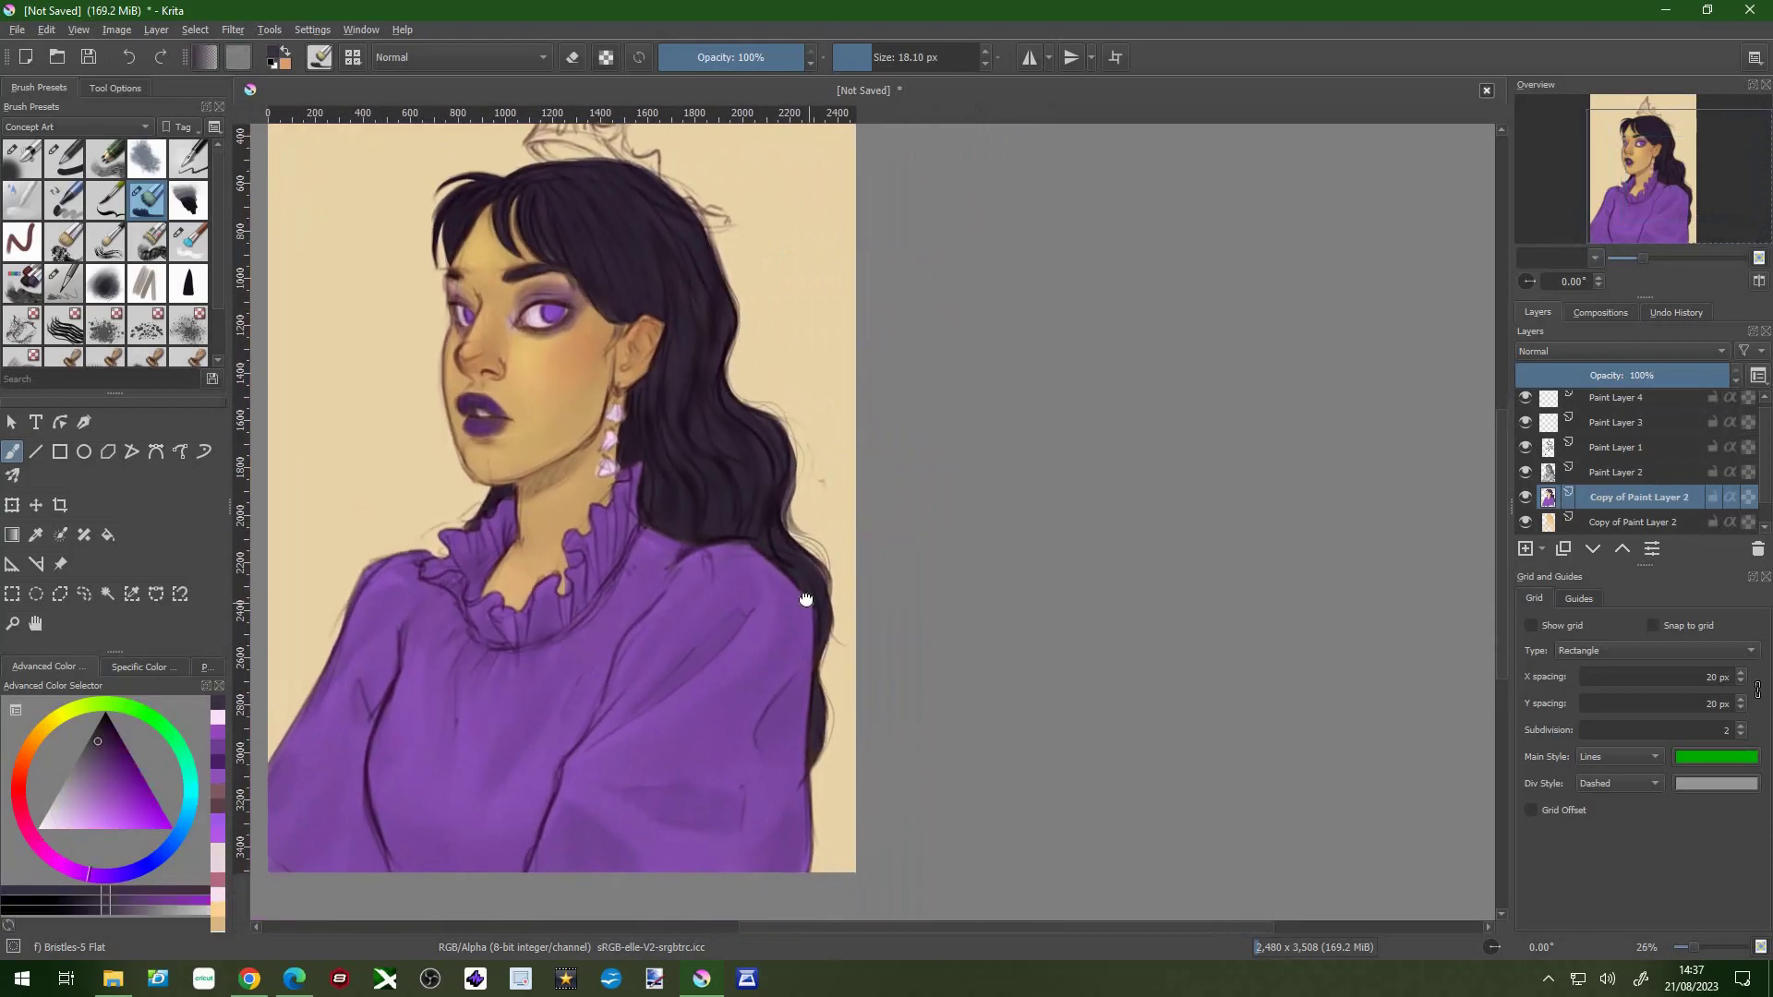
# - Paint a lighter magenta-purple highlight along the sleeve
pyautogui.moveTo(806, 600); pyautogui.dragTo(856, 545)
pyautogui.keyDown('ctrl'); pyautogui.click(519, 746); pyautogui.keyUp('ctrl')
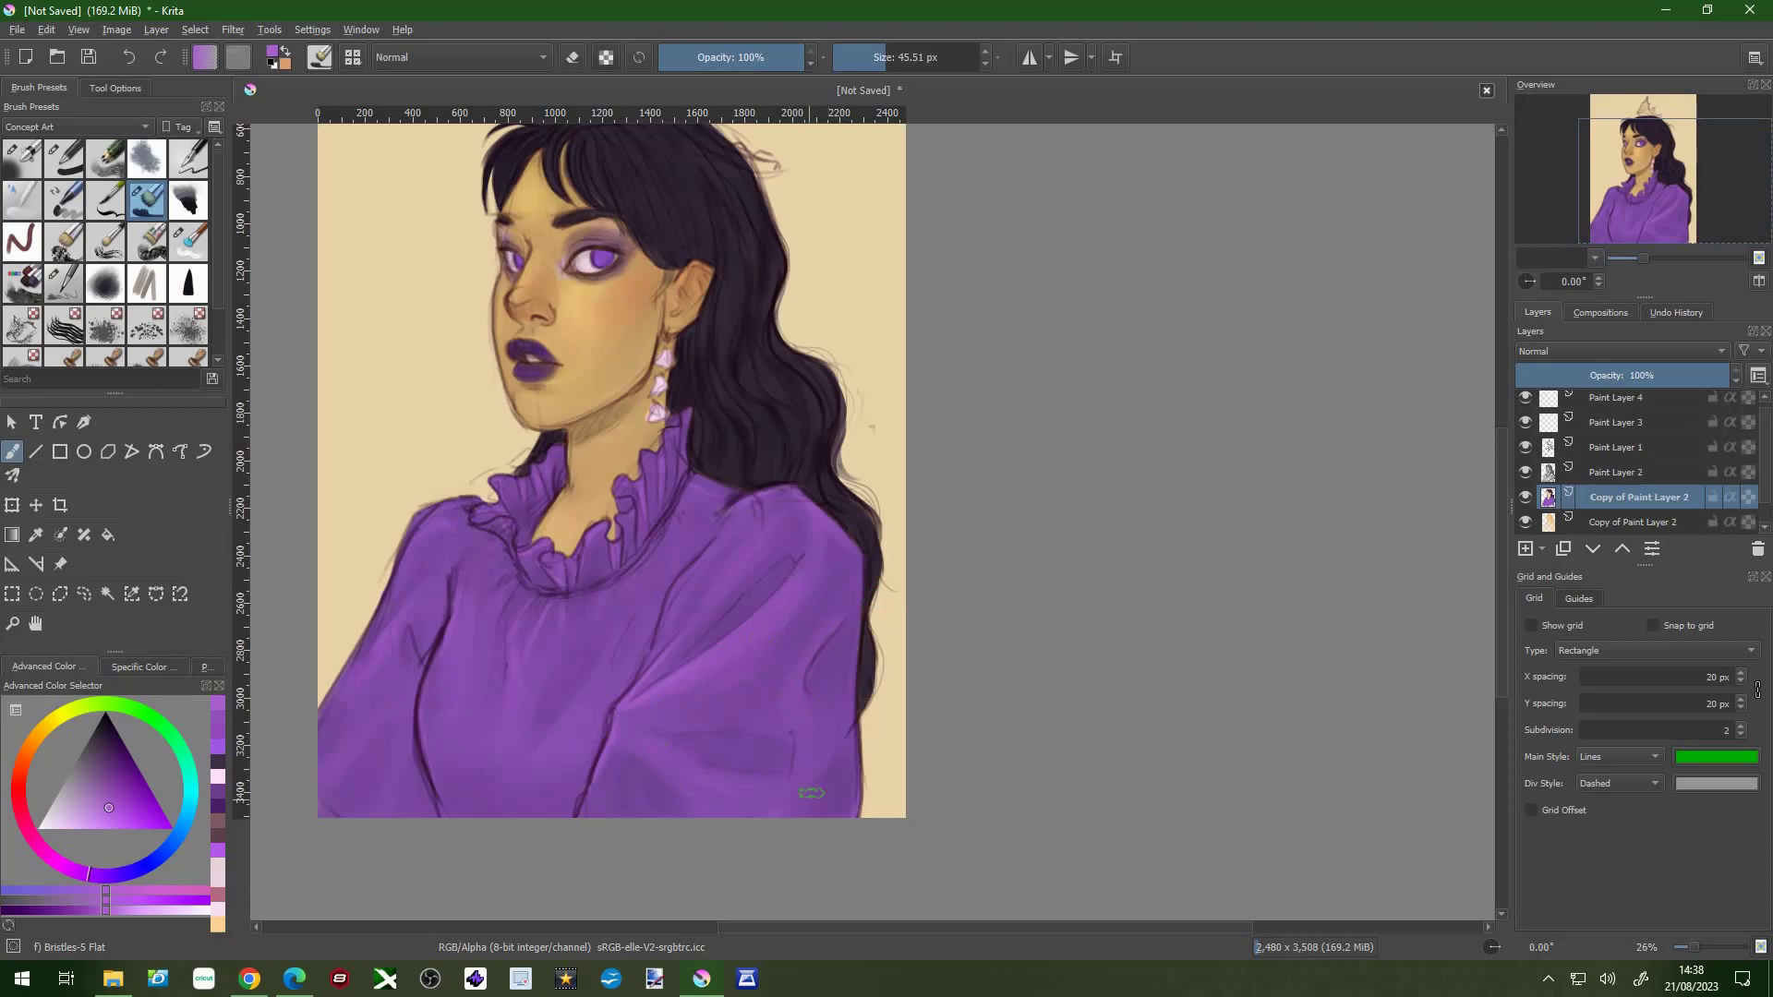
pyautogui.keyDown('ctrl'); pyautogui.click(699, 796); pyautogui.keyUp('ctrl')
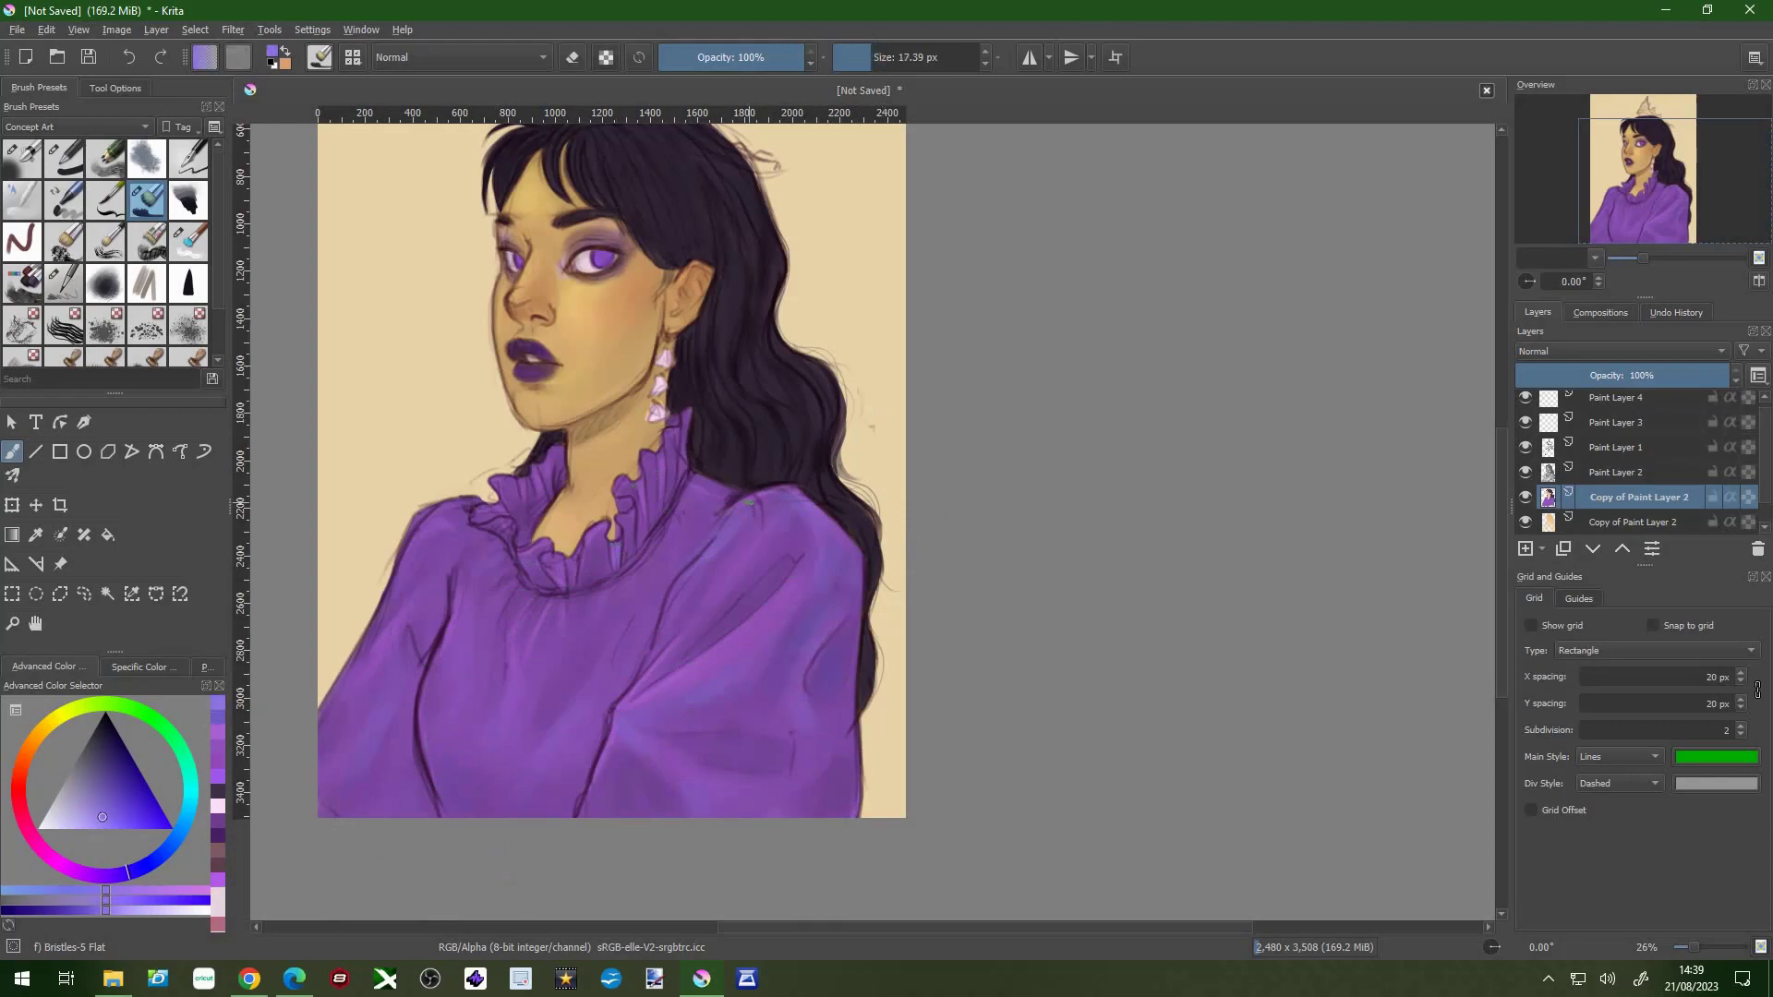
pyautogui.click(79, 828)
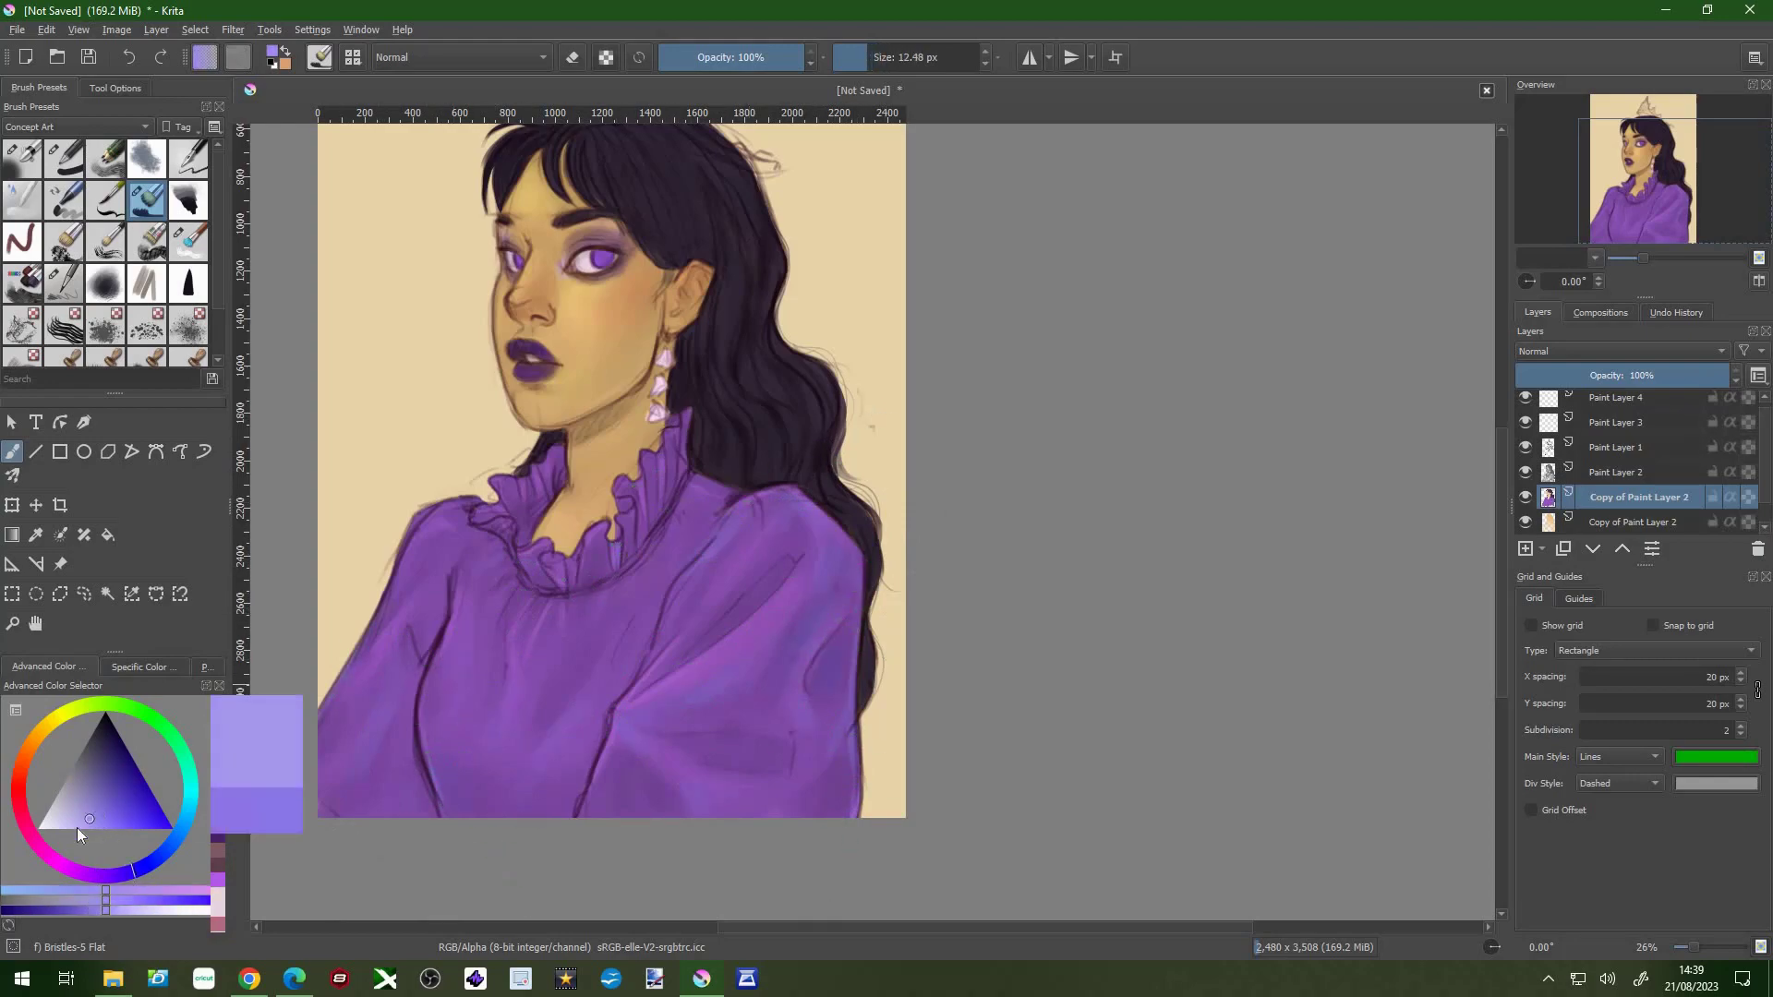
pyautogui.keyDown('ctrl'); pyautogui.click(494, 764); pyautogui.keyUp('ctrl')
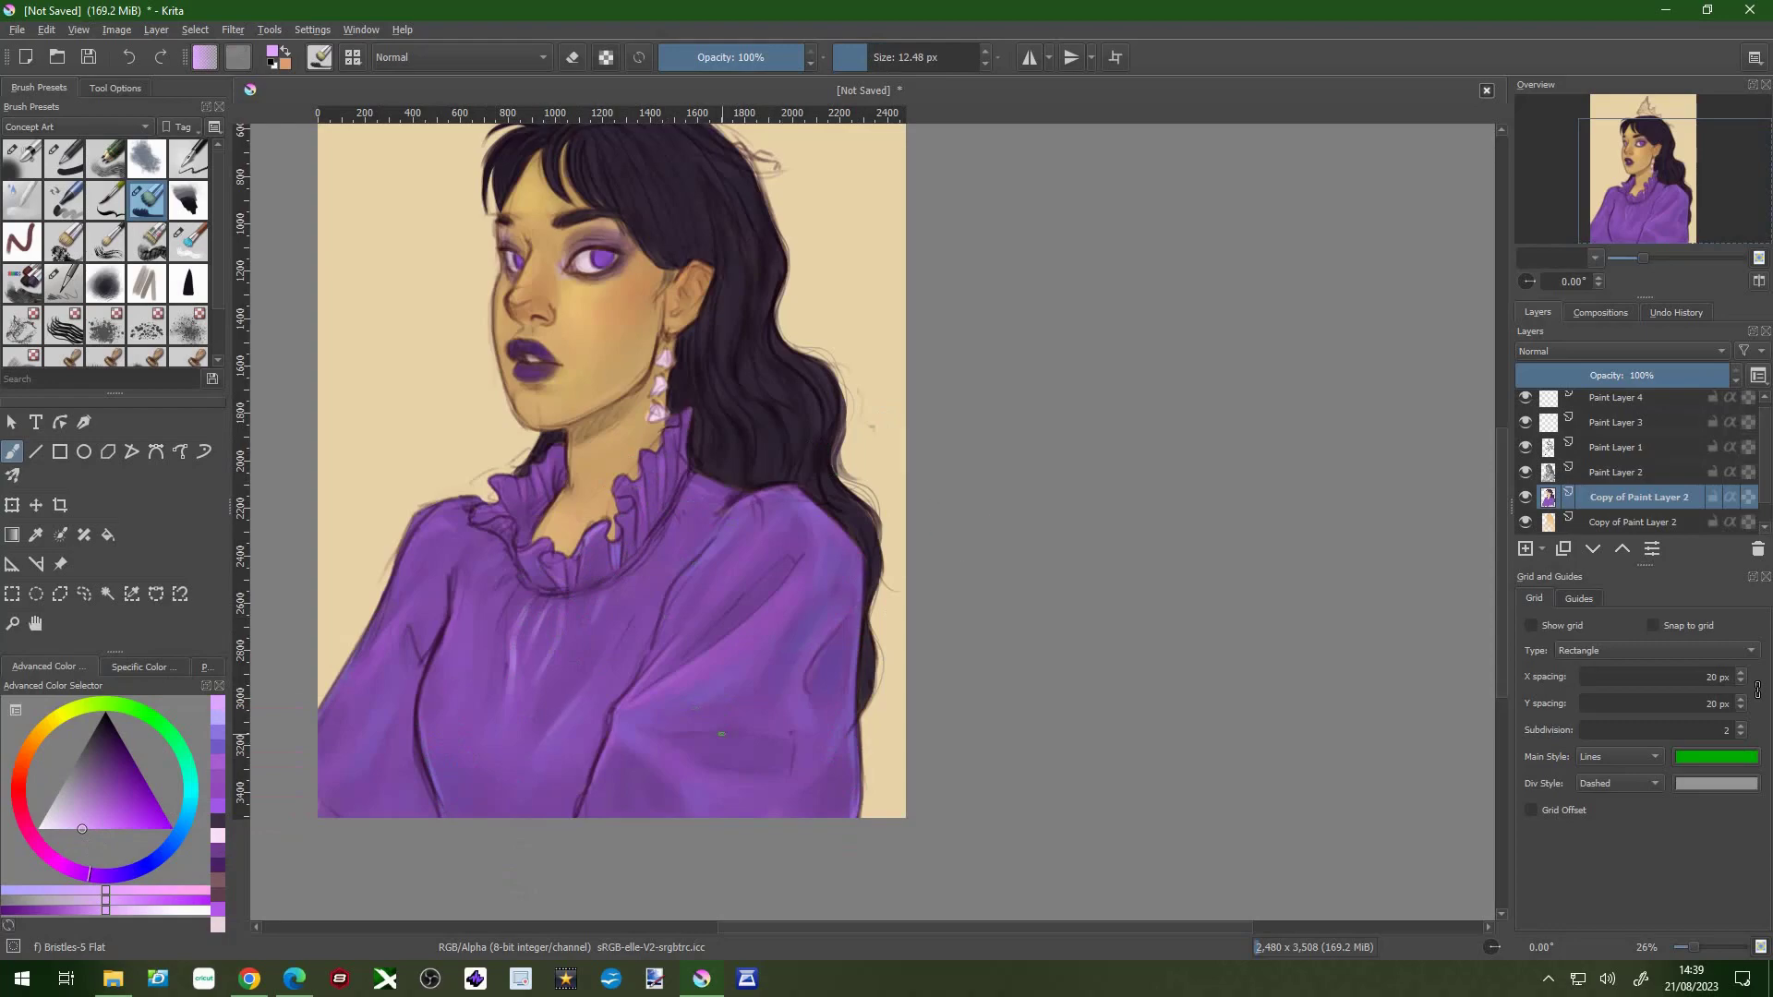
pyautogui.moveTo(706, 654); pyautogui.dragTo(801, 574)
# - Shade the folds with bluer purples, alternating Bristles-5 Flat and Blender Textured Soft
pyautogui.press('[')
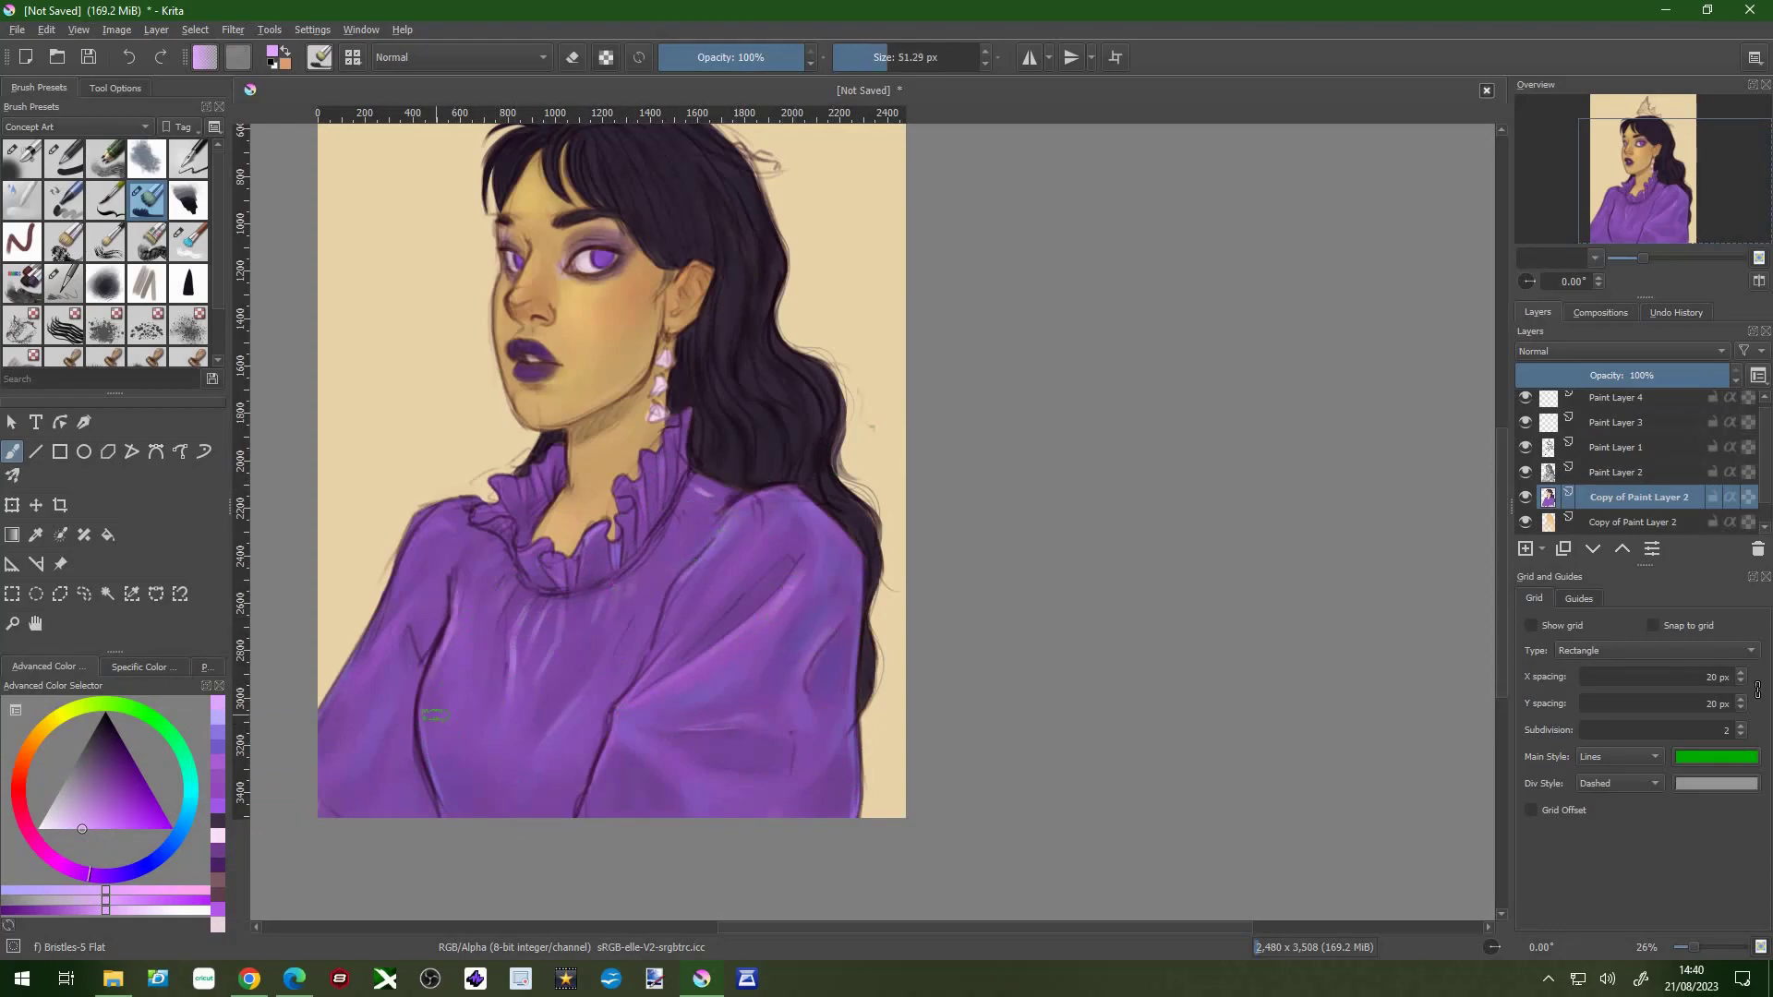
pyautogui.keyDown('ctrl'); pyautogui.click(550, 707); pyautogui.keyUp('ctrl')
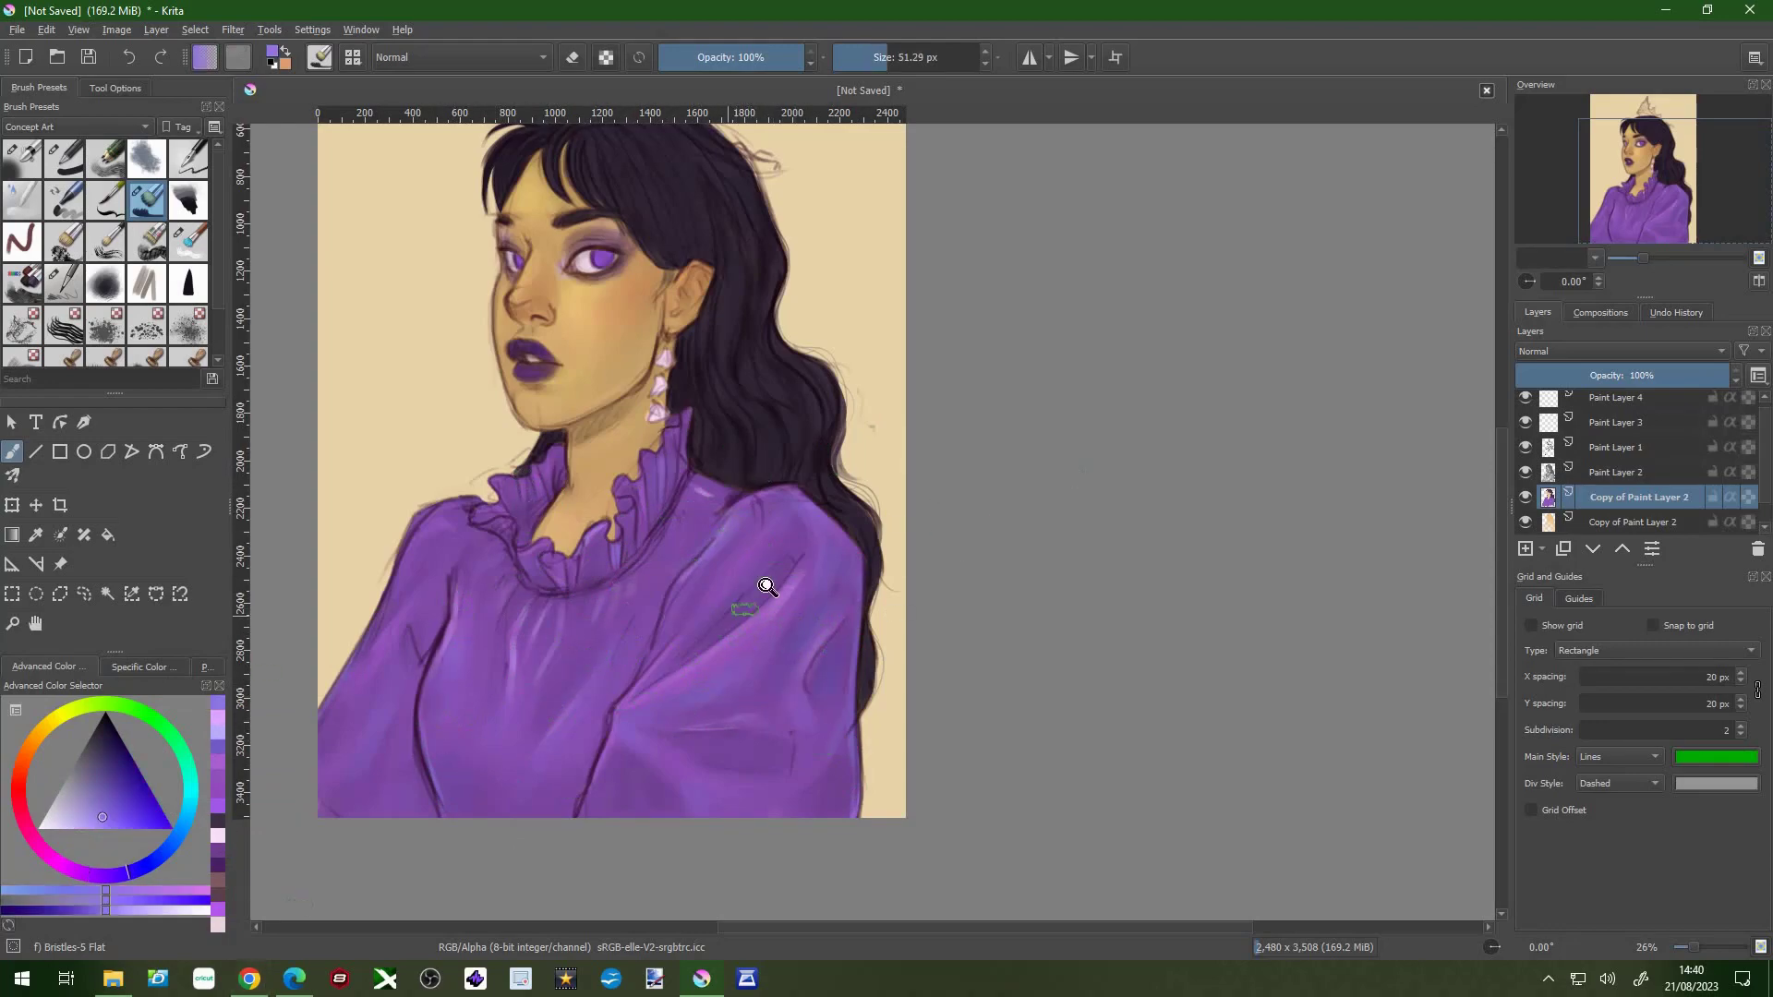
pyautogui.scroll(1, 534, 633)
pyautogui.keyDown('ctrl'); pyautogui.click(583, 513); pyautogui.keyUp('ctrl')
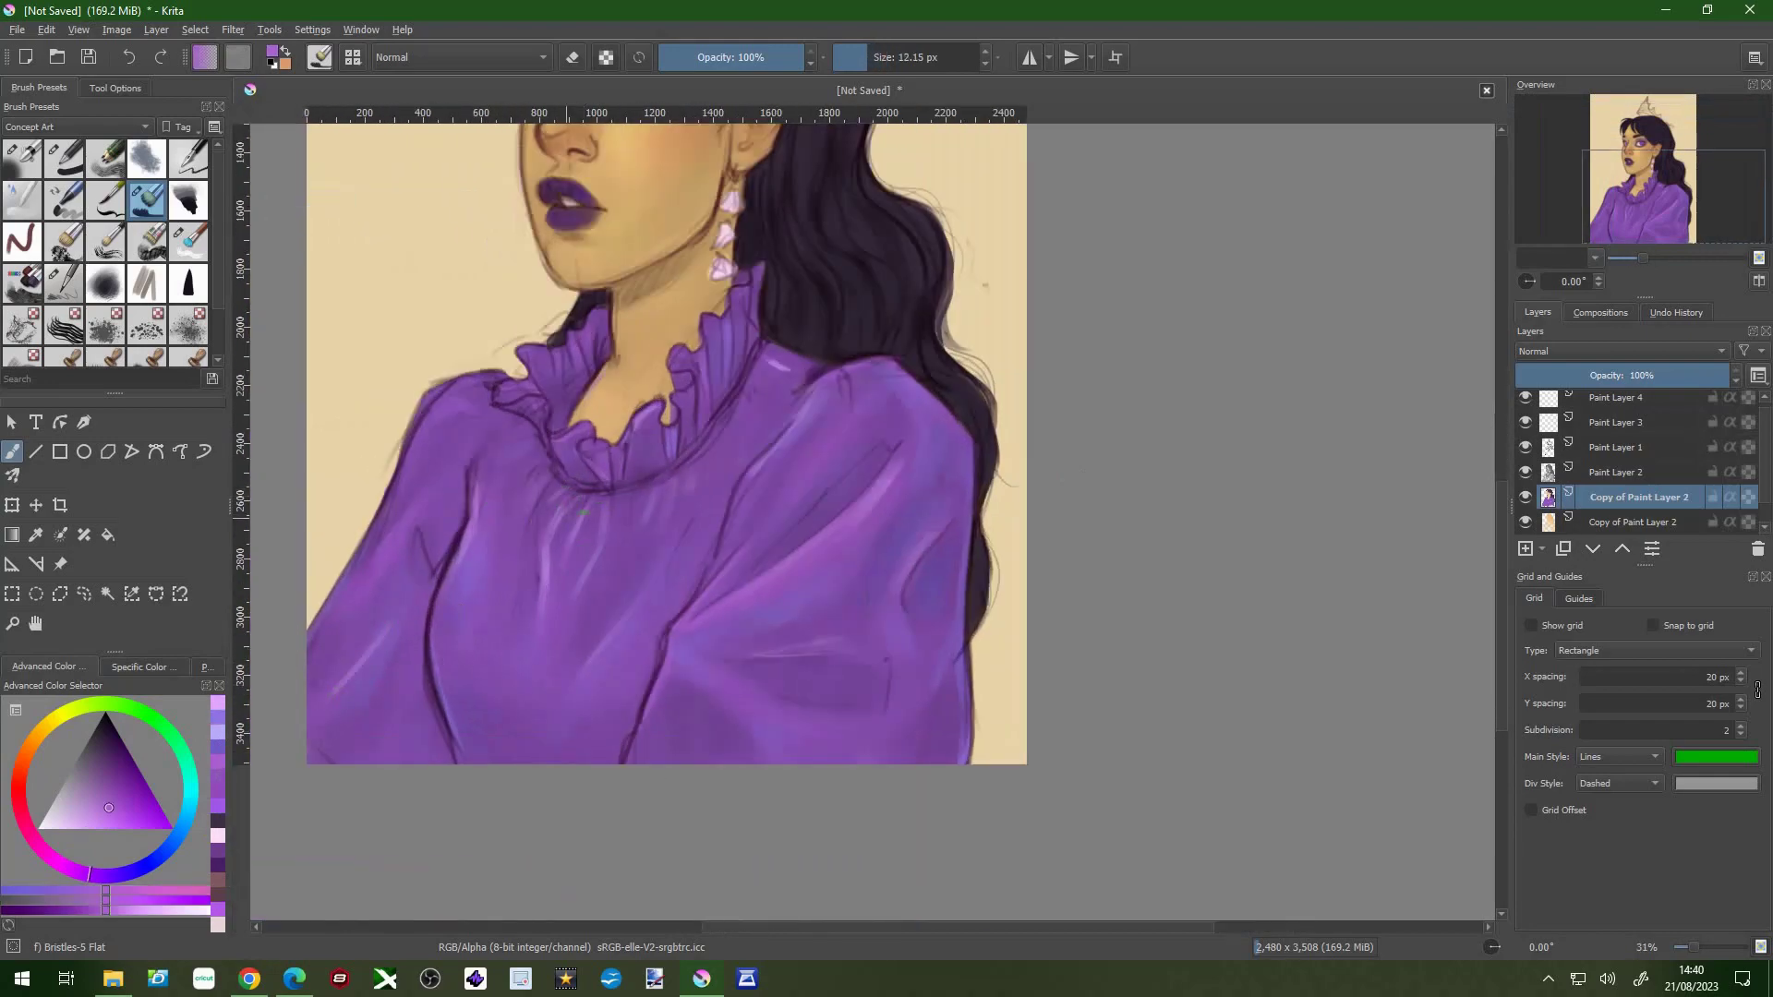
pyautogui.keyDown('ctrl'); pyautogui.click(538, 456); pyautogui.keyUp('ctrl')
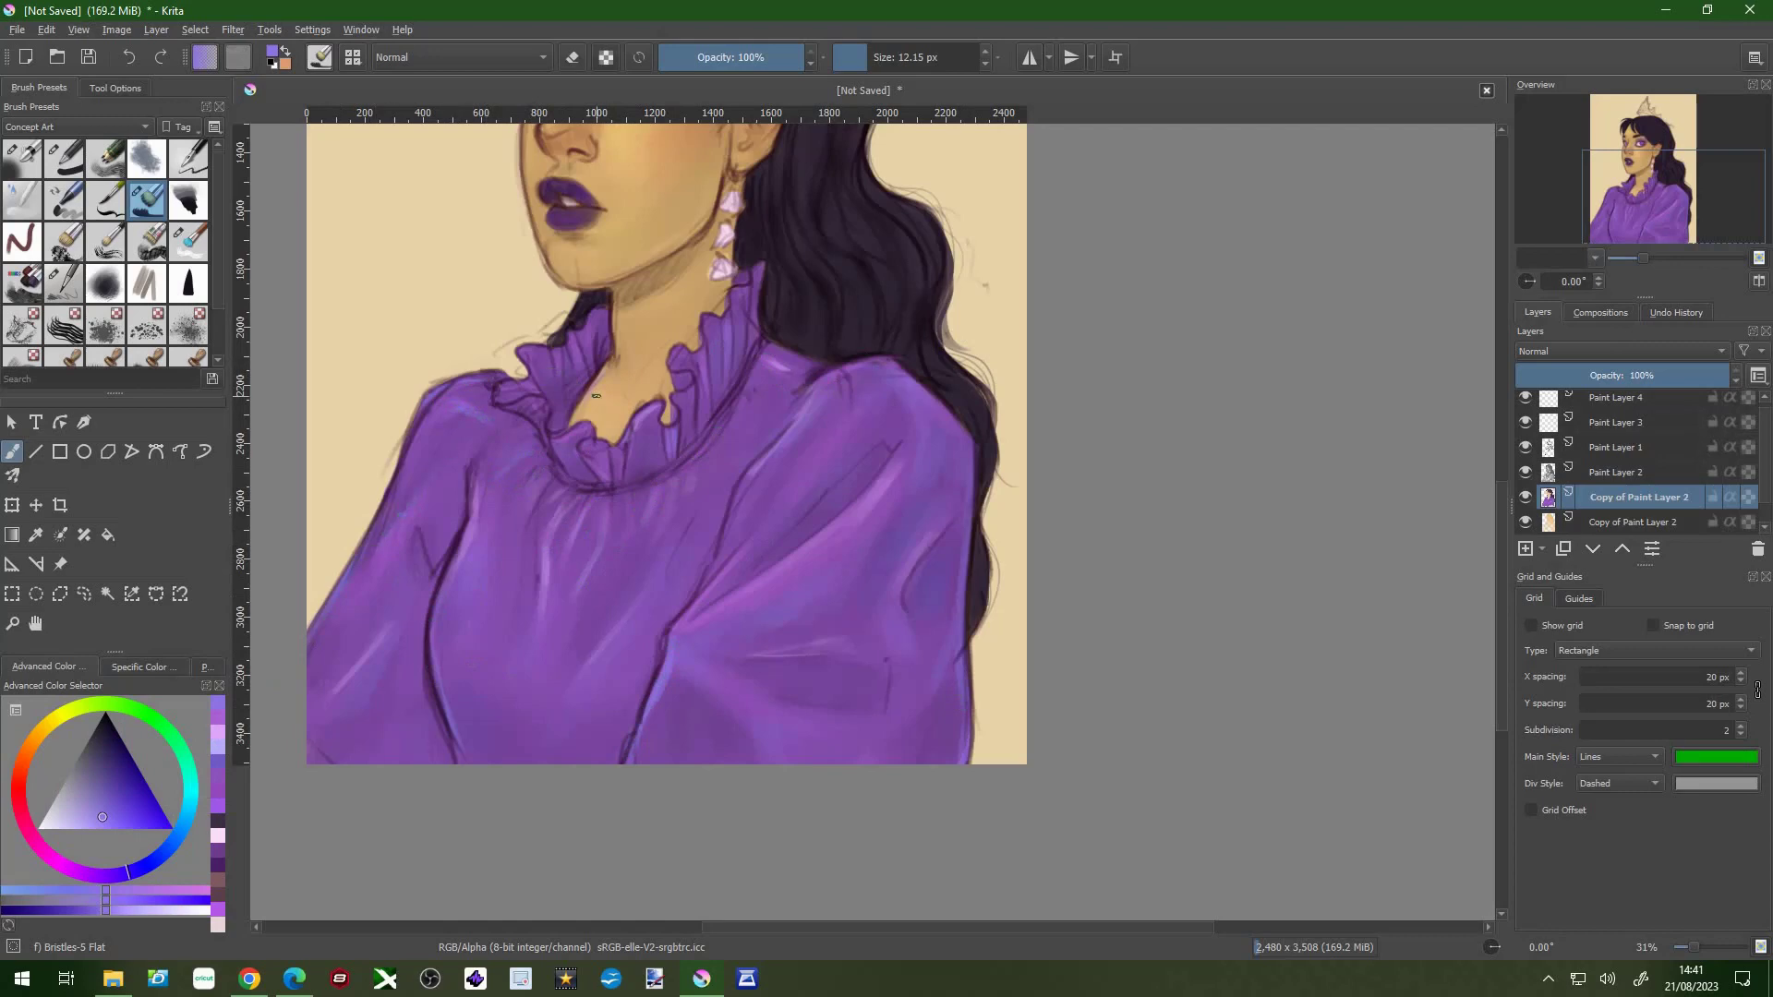
pyautogui.scroll(-1, 595, 395)
pyautogui.press('/')
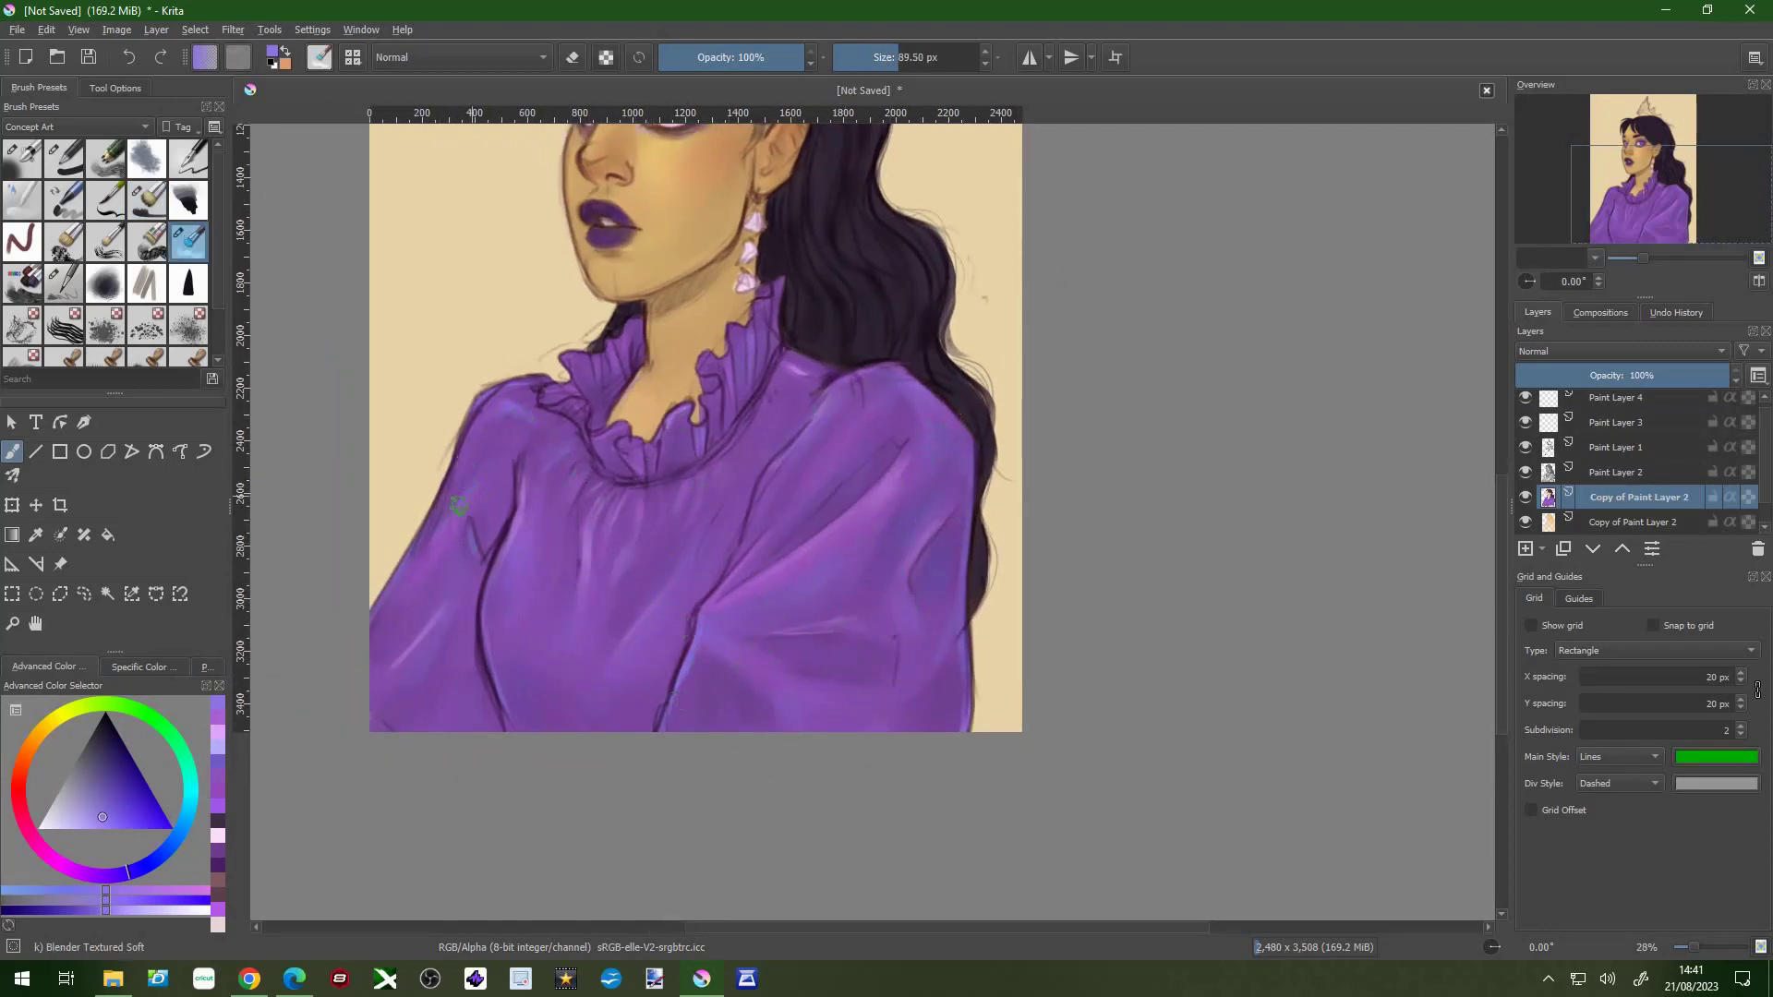
pyautogui.press('/')
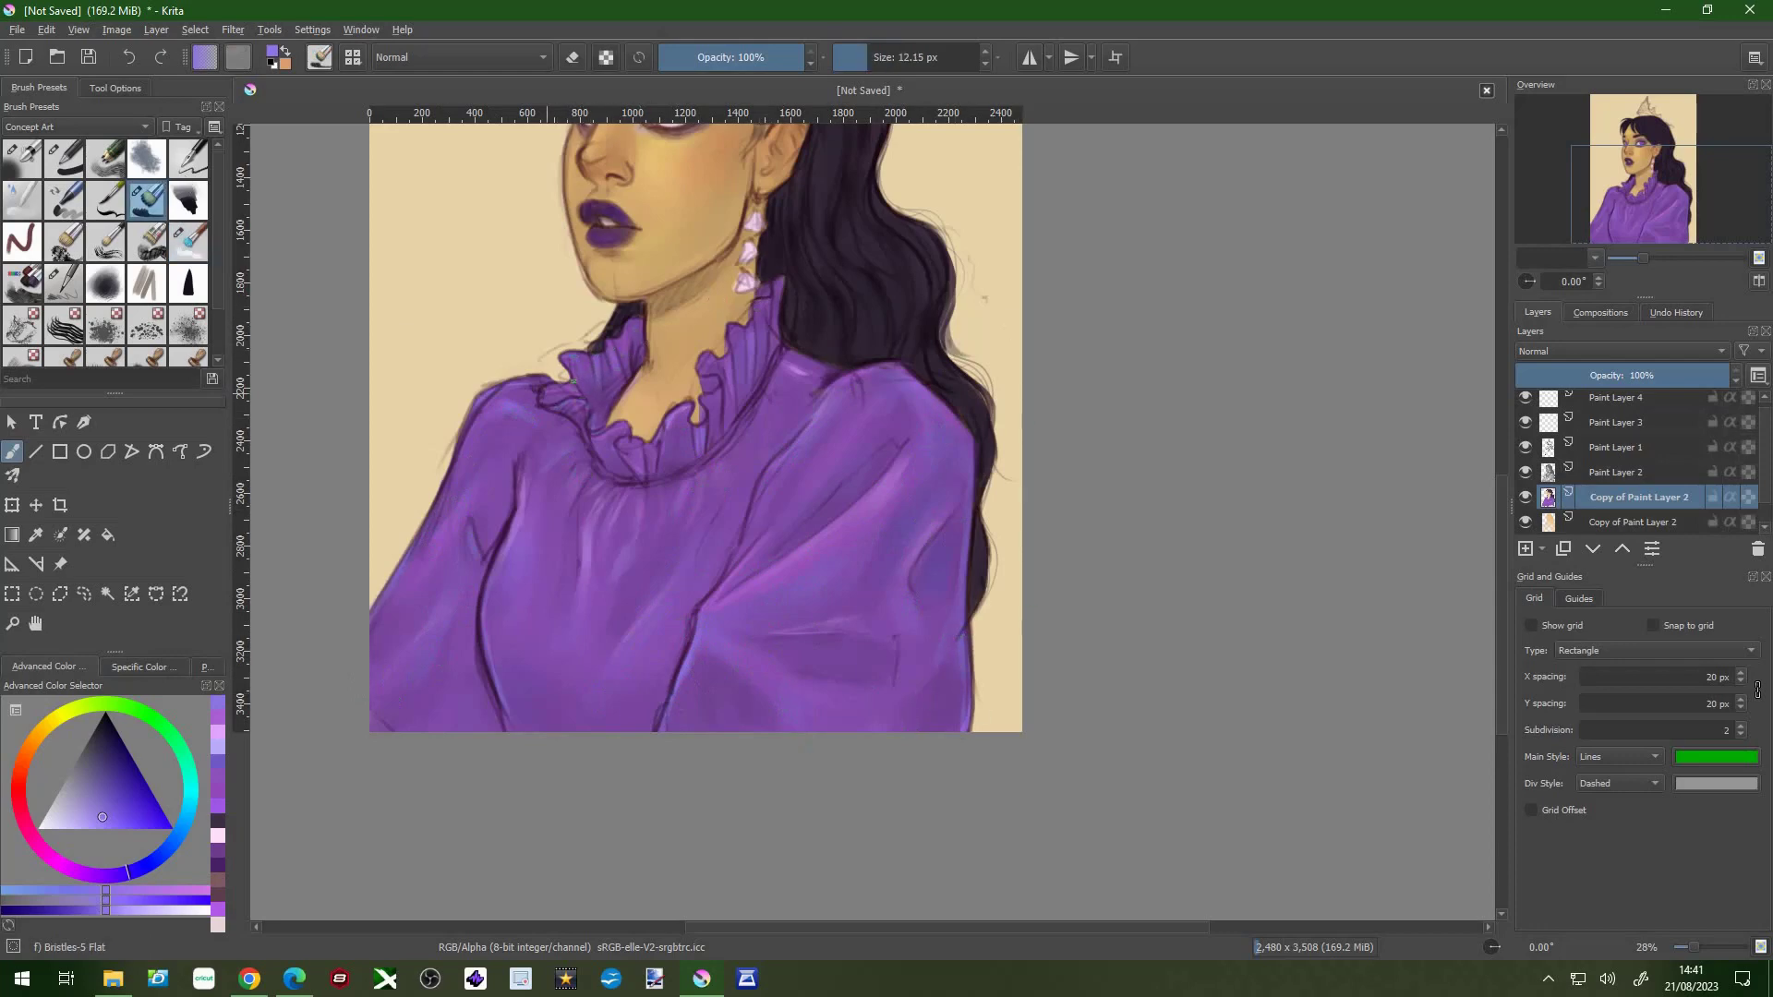
pyautogui.moveTo(798, 330); pyautogui.dragTo(753, 418)
pyautogui.press('/')
pyautogui.moveTo(835, 340); pyautogui.dragTo(806, 334)
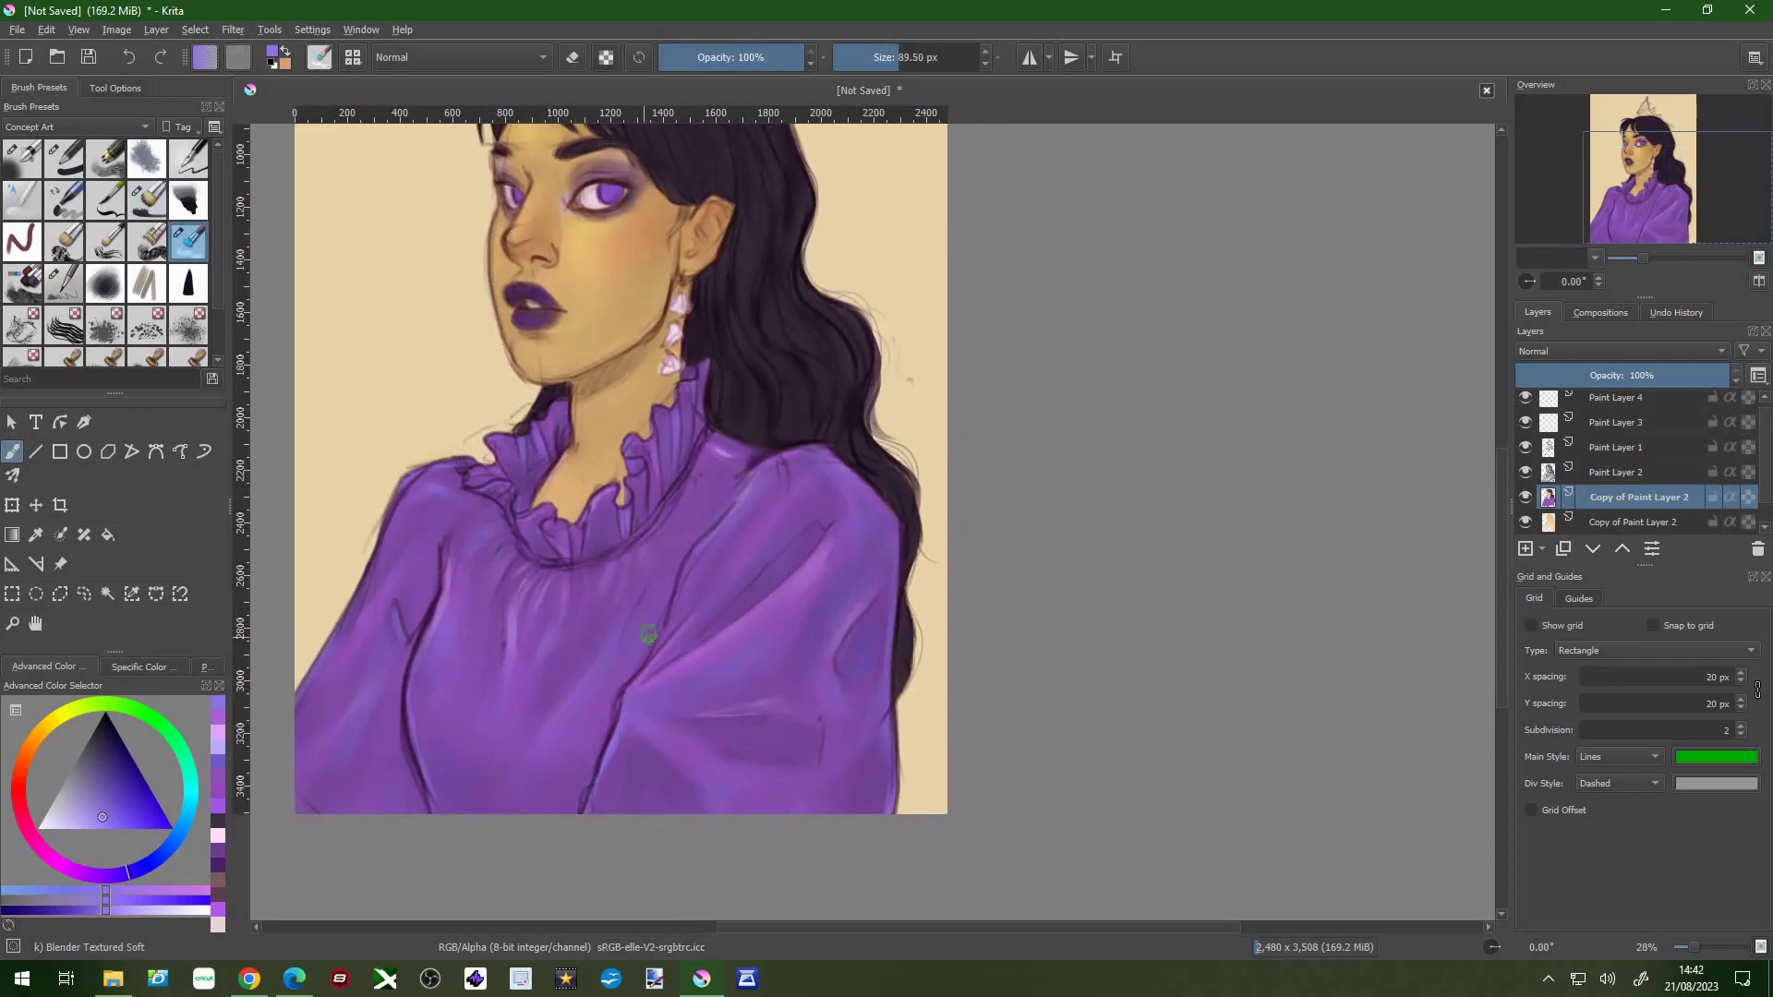
# - Fit the whole portrait on screen and select the Background layer
pyautogui.press('2')
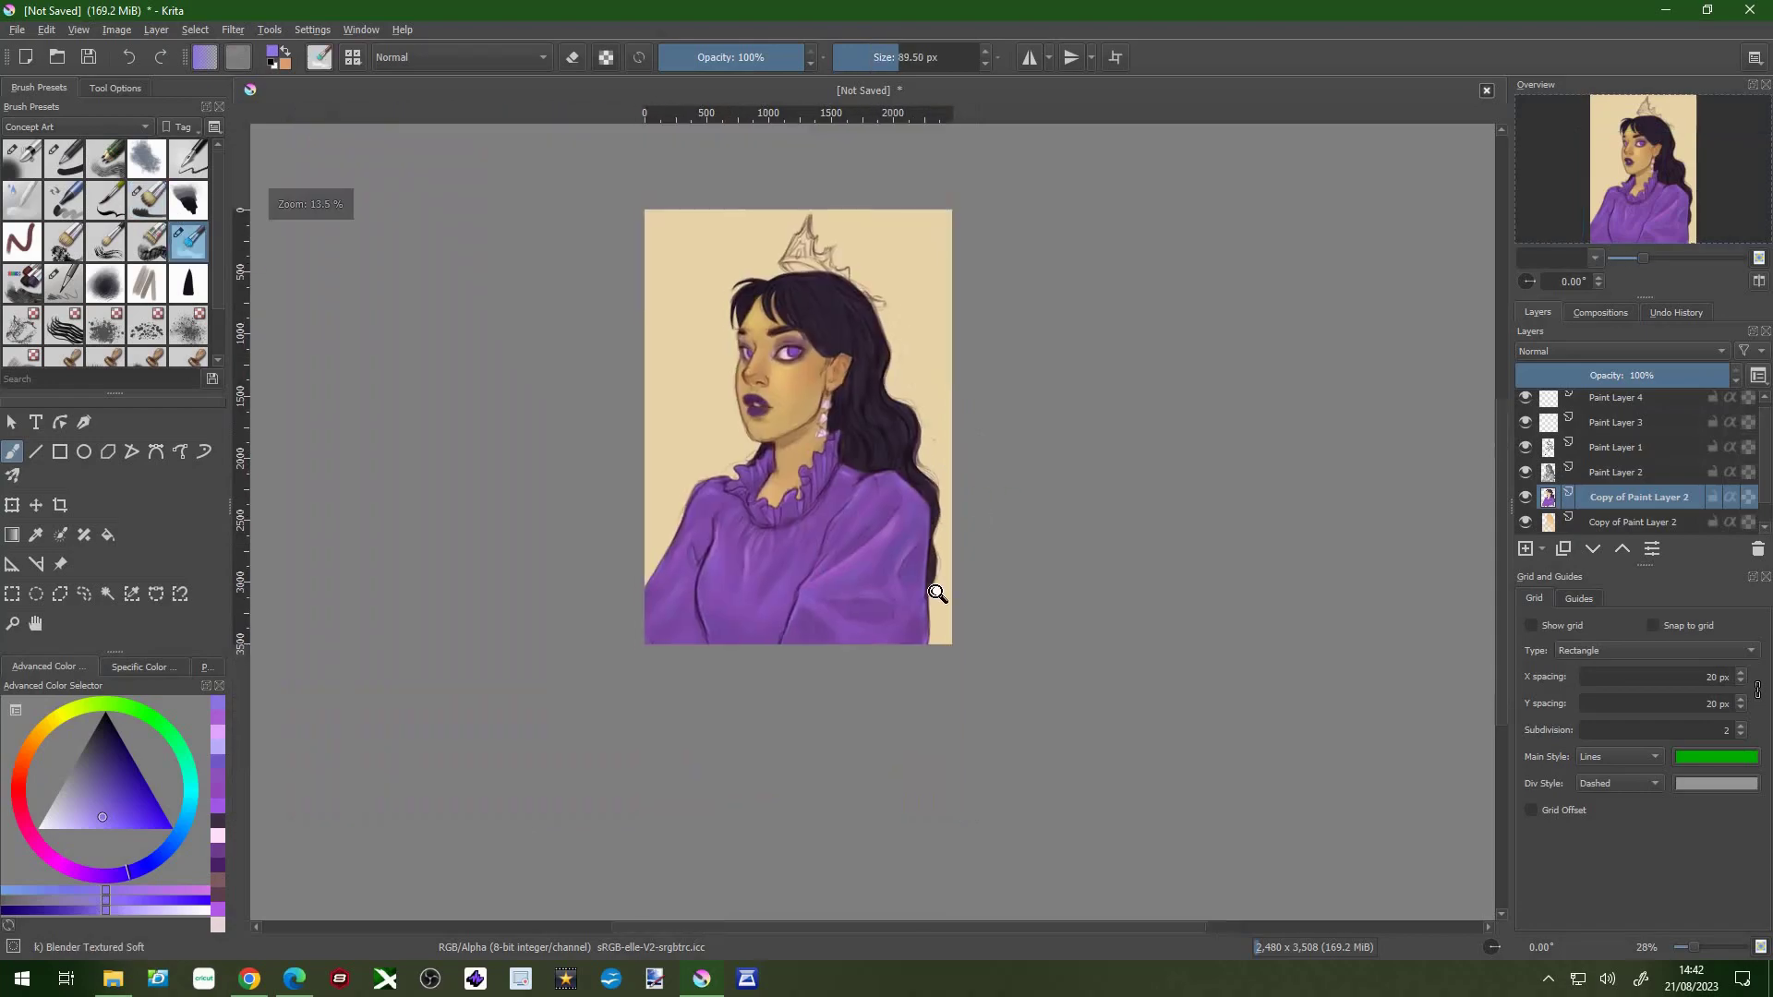
pyautogui.scroll(3, 918, 612)
pyautogui.press('pageup')
pyautogui.press('pageup')
pyautogui.scroll(-1, 459, 632)
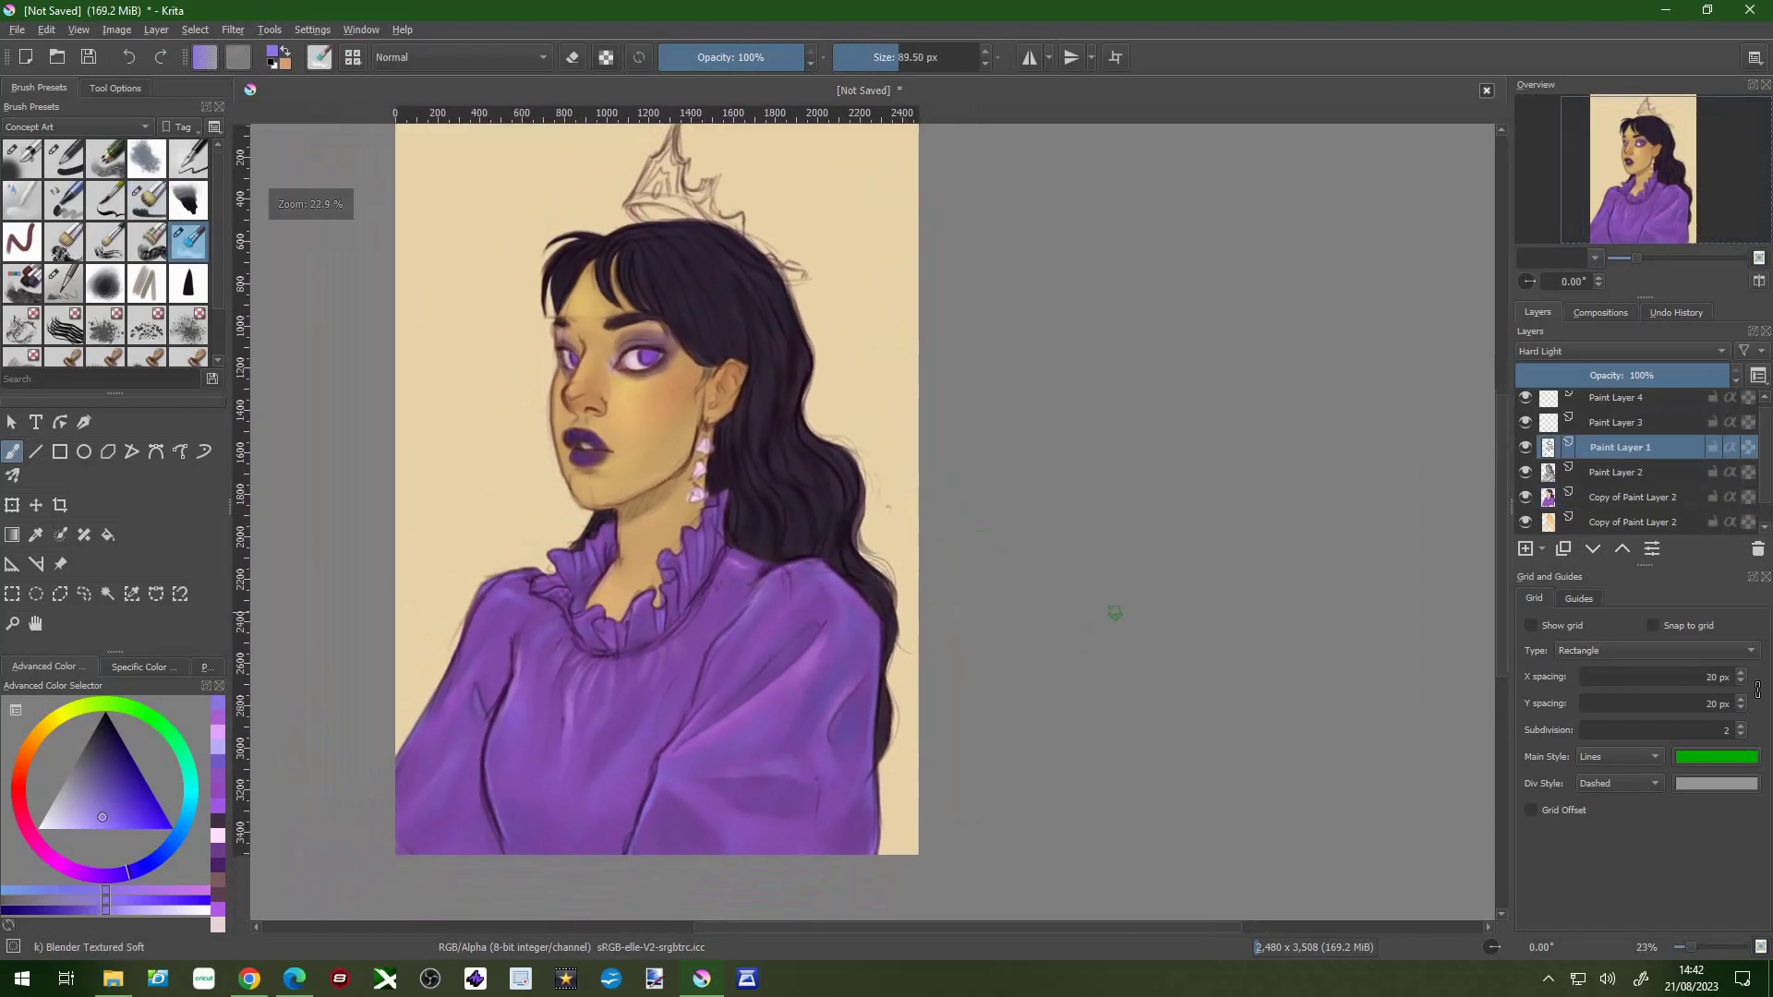
pyautogui.click(1643, 522)
pyautogui.scroll(-1, 1720, 528)
pyautogui.click(1657, 524)
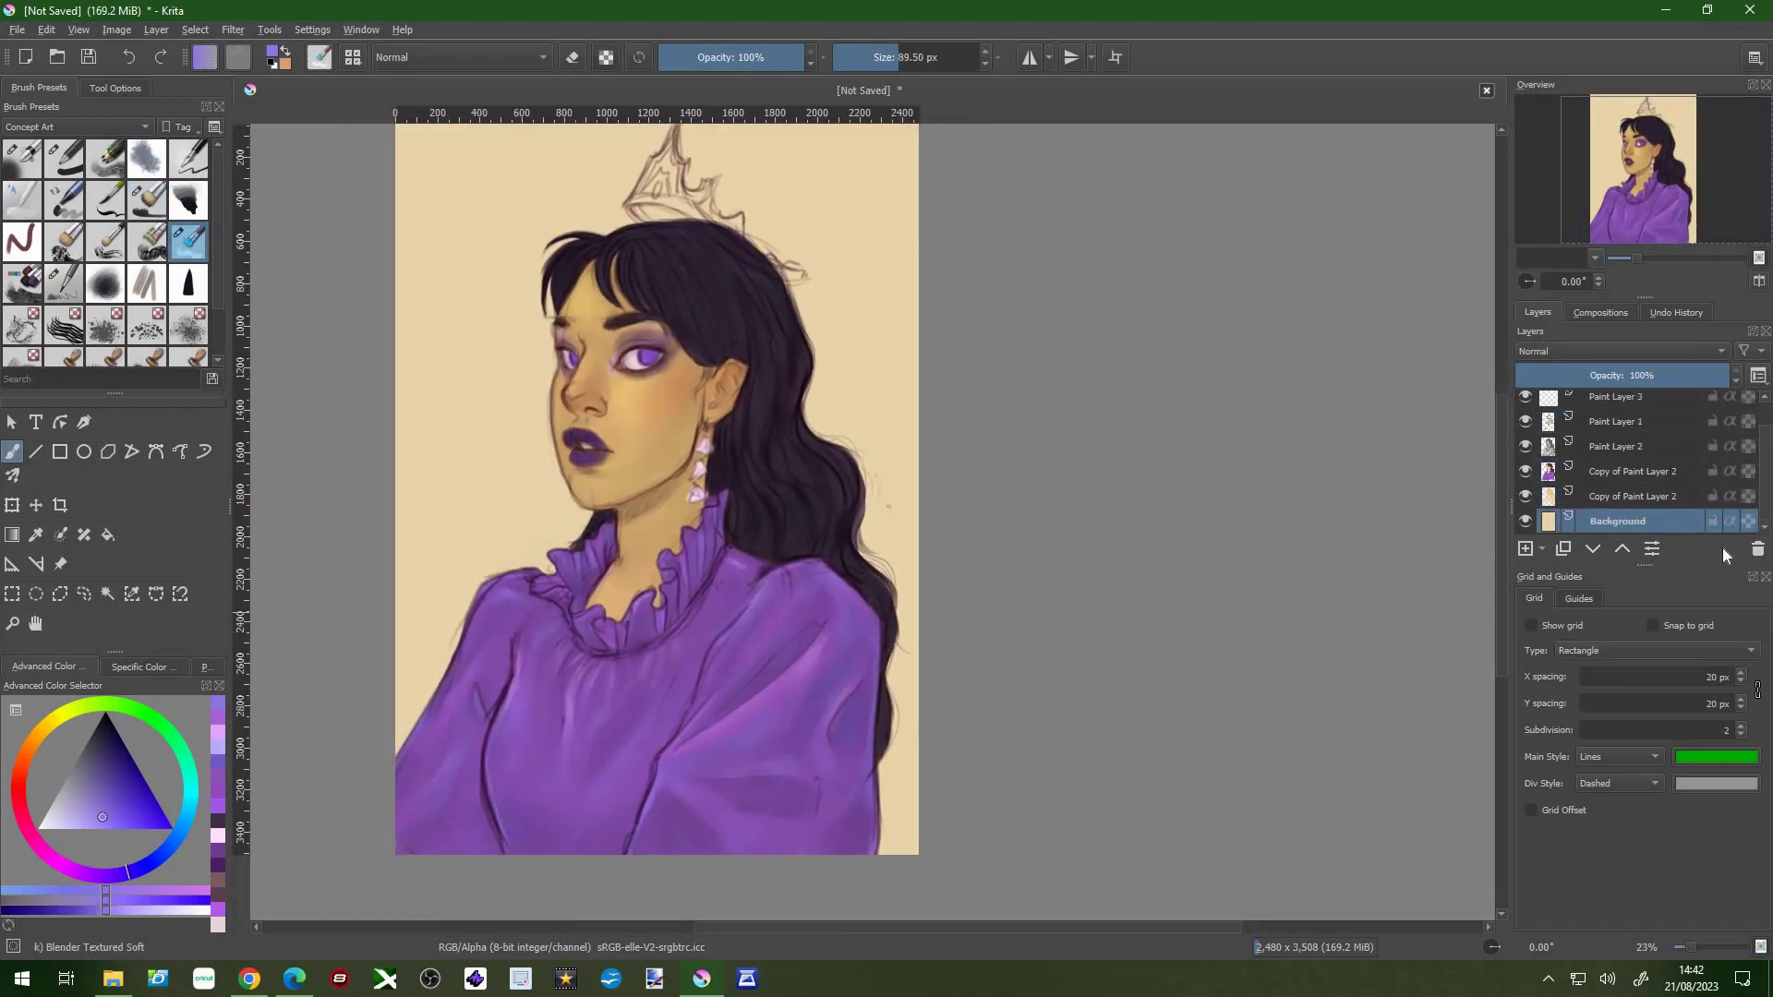
# - Fill the Background with a teal gradient dragged top to bottom
pyautogui.click(98, 764)
pyautogui.press('g')
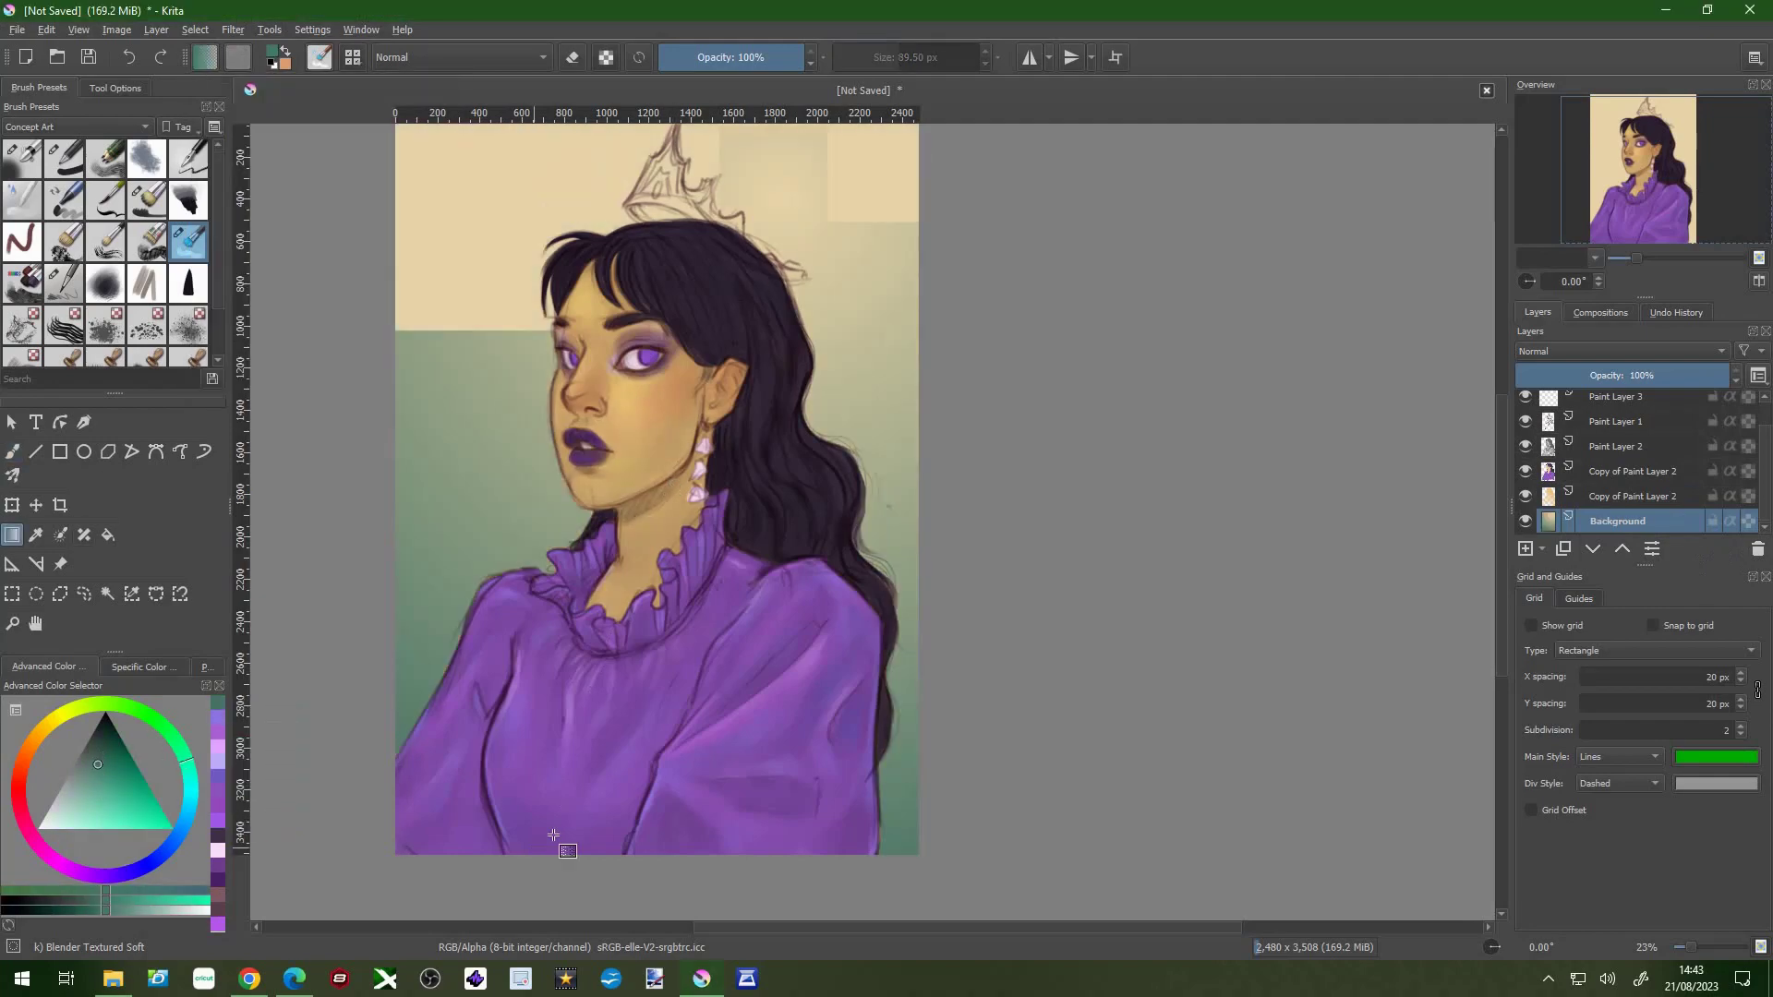
pyautogui.moveTo(646, 138); pyautogui.dragTo(646, 831)
pyautogui.scroll(-1, 886, 543)
pyautogui.hotkey('ctrl', 'u')
pyautogui.press('Escape')
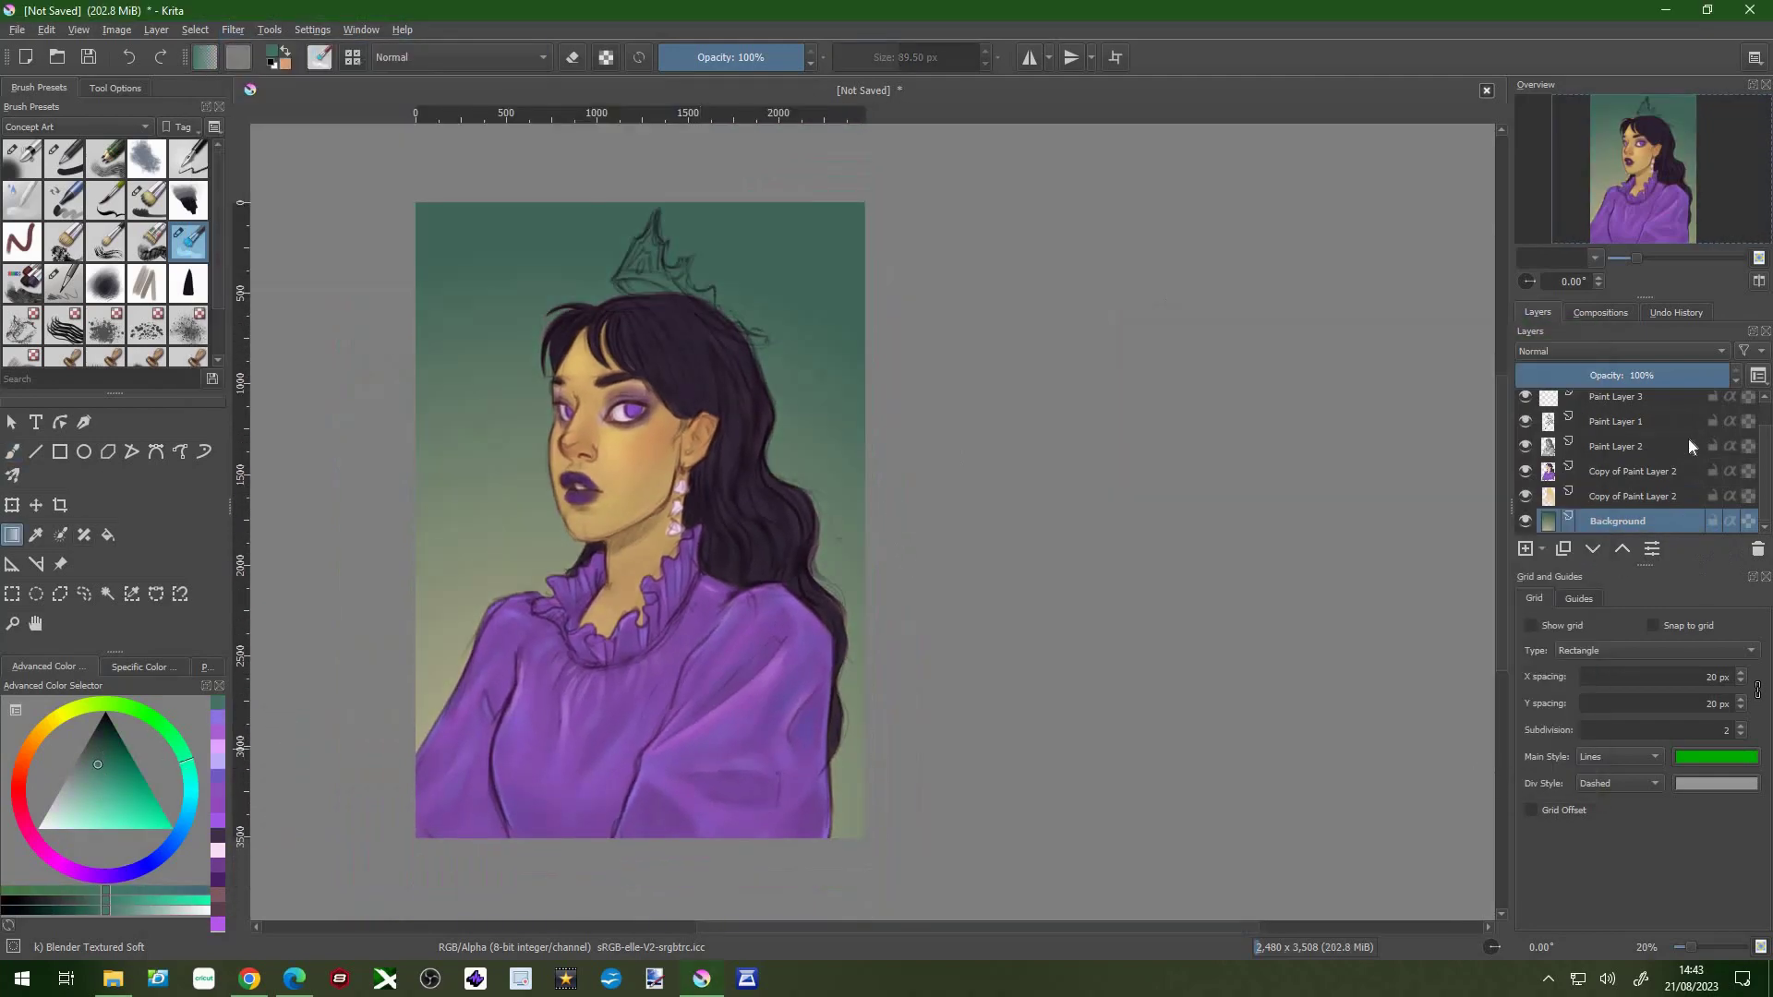
# - Select the lower Copy of Paint Layer 2 with the flat bristle brush
pyautogui.click(1638, 440)
pyautogui.click(1638, 511)
pyautogui.scroll(5, 606, 326)
pyautogui.click(148, 198)
# - Cycle through the eraser, soft blender and pencil brush presets
pyautogui.press('e')
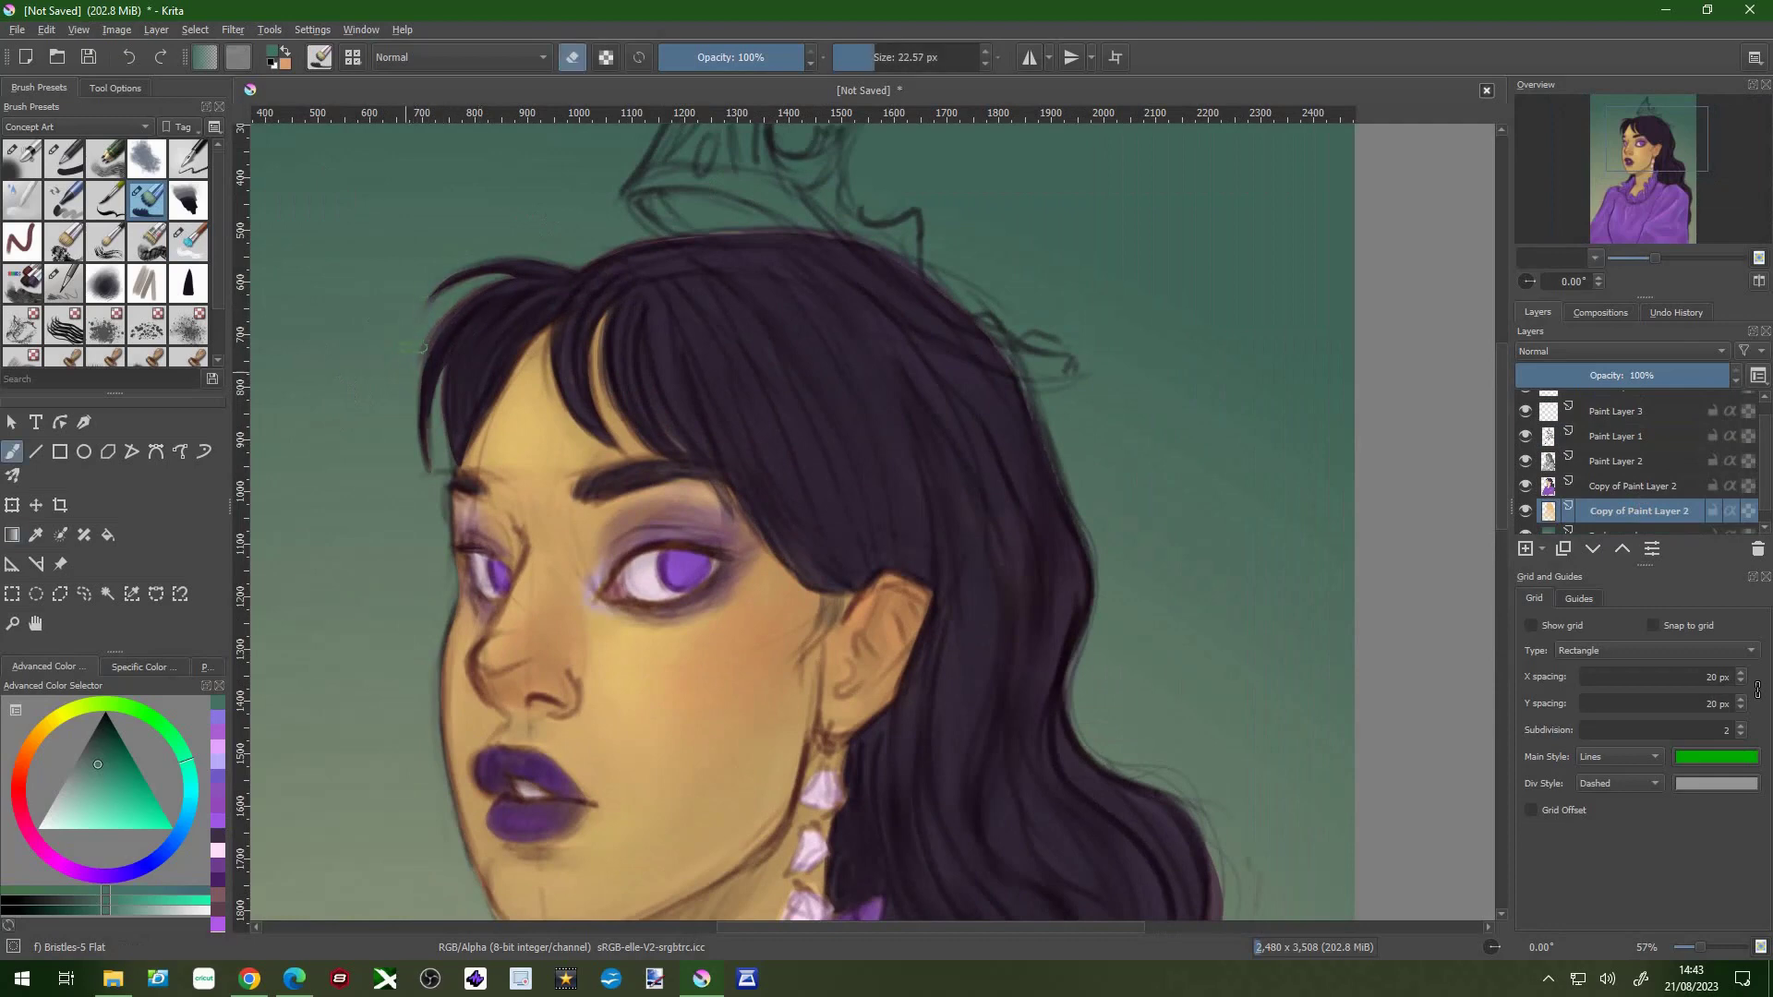
pyautogui.press('pageup')
pyautogui.press('pageup')
pyautogui.press('pageup')
pyautogui.press('/')
pyautogui.scroll(-2, 906, 578)
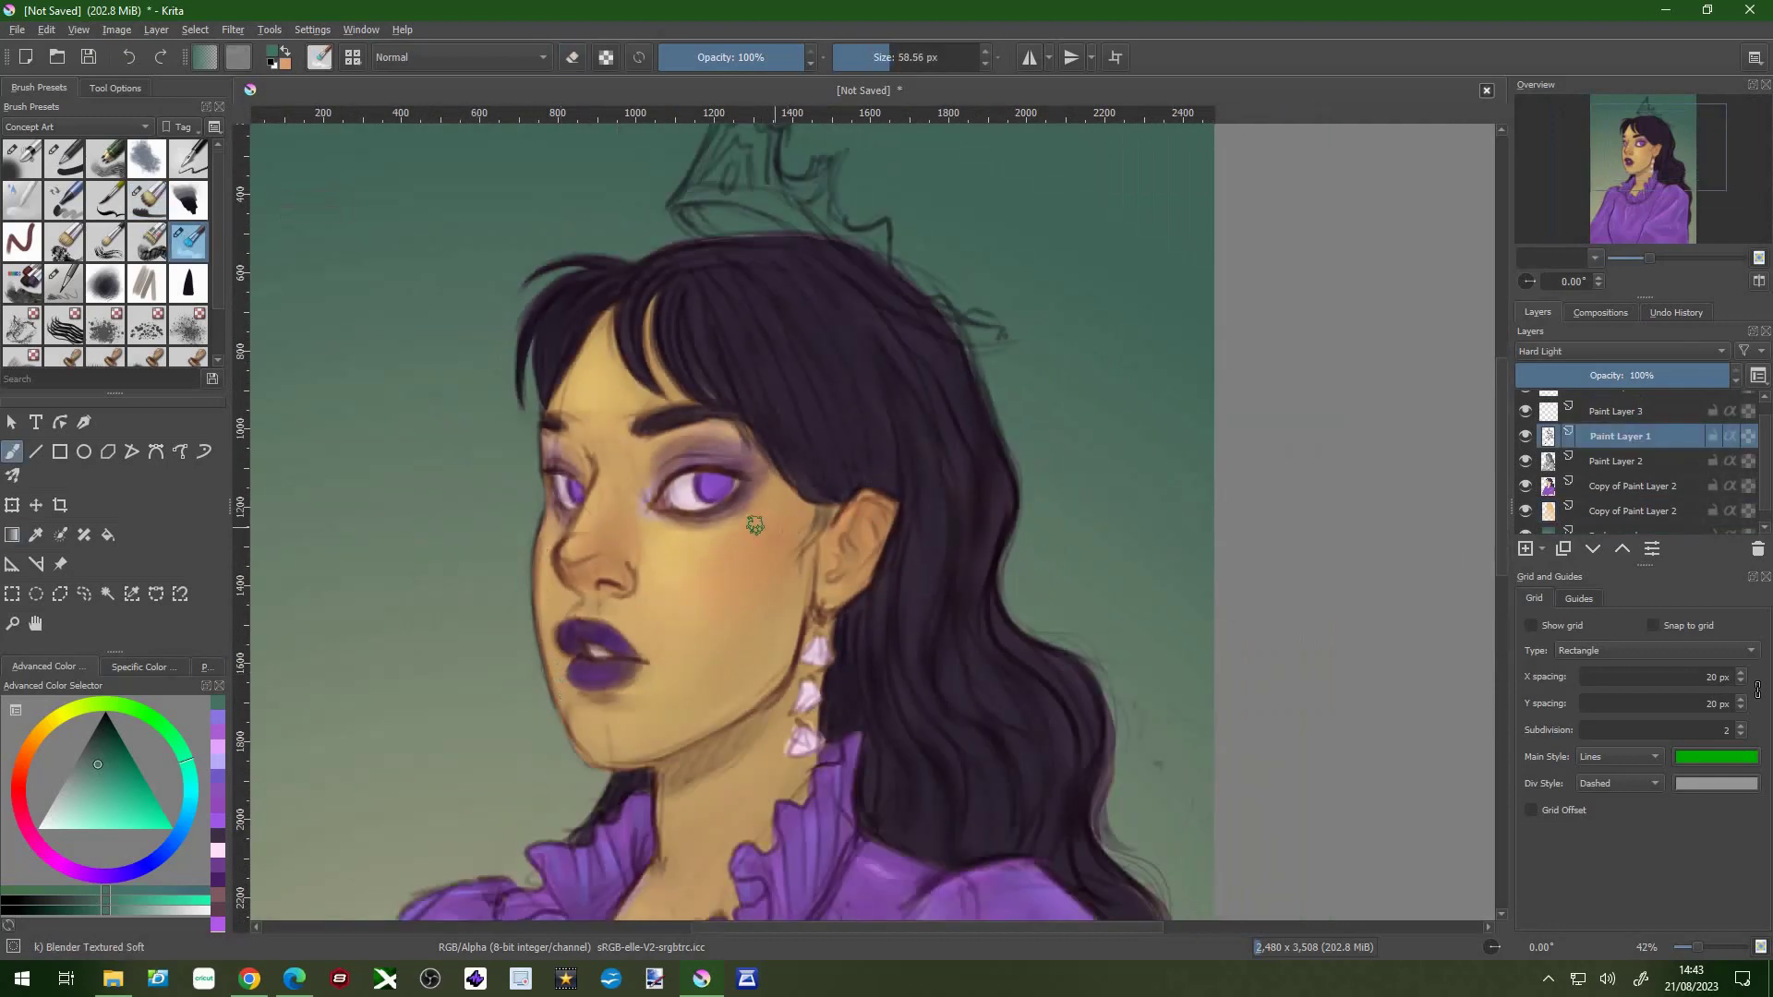
pyautogui.scroll(-1, 551, 464)
pyautogui.press('/')
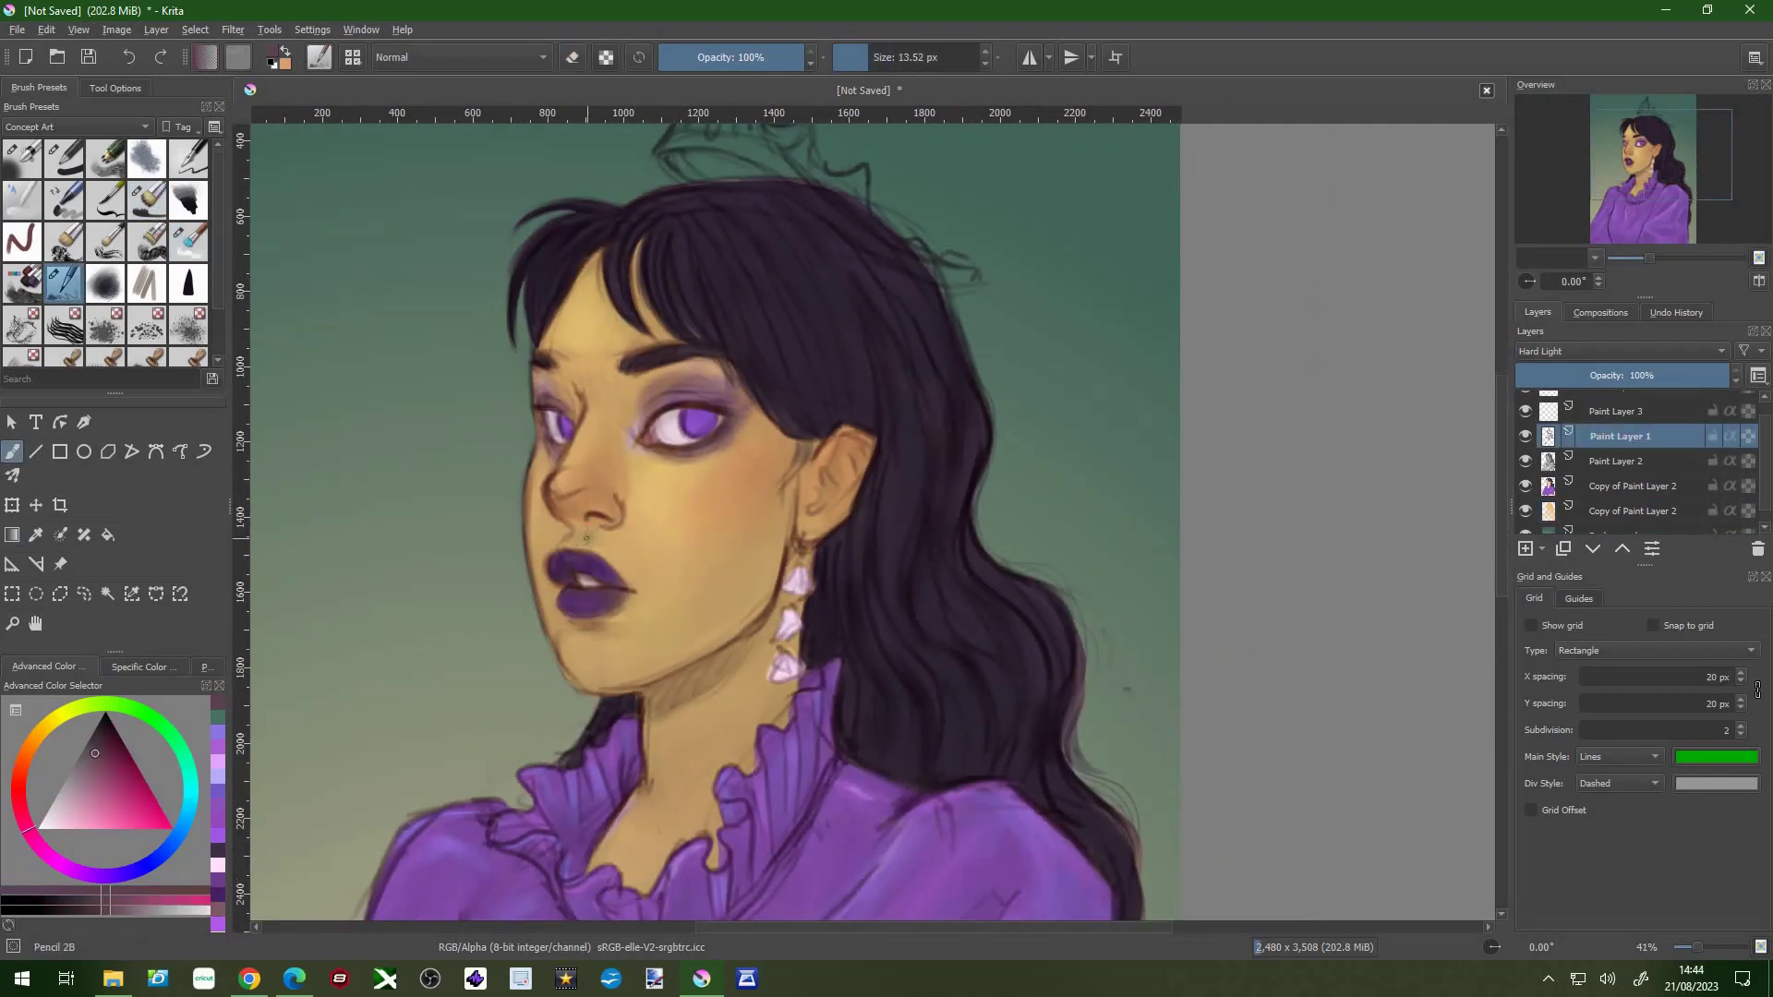
pyautogui.scroll(-2, 607, 522)
# - Duplicate Paint Layer 1, hide the original, and give the copy a sharpen filter mask
pyautogui.hotkey('ctrl', 'j')
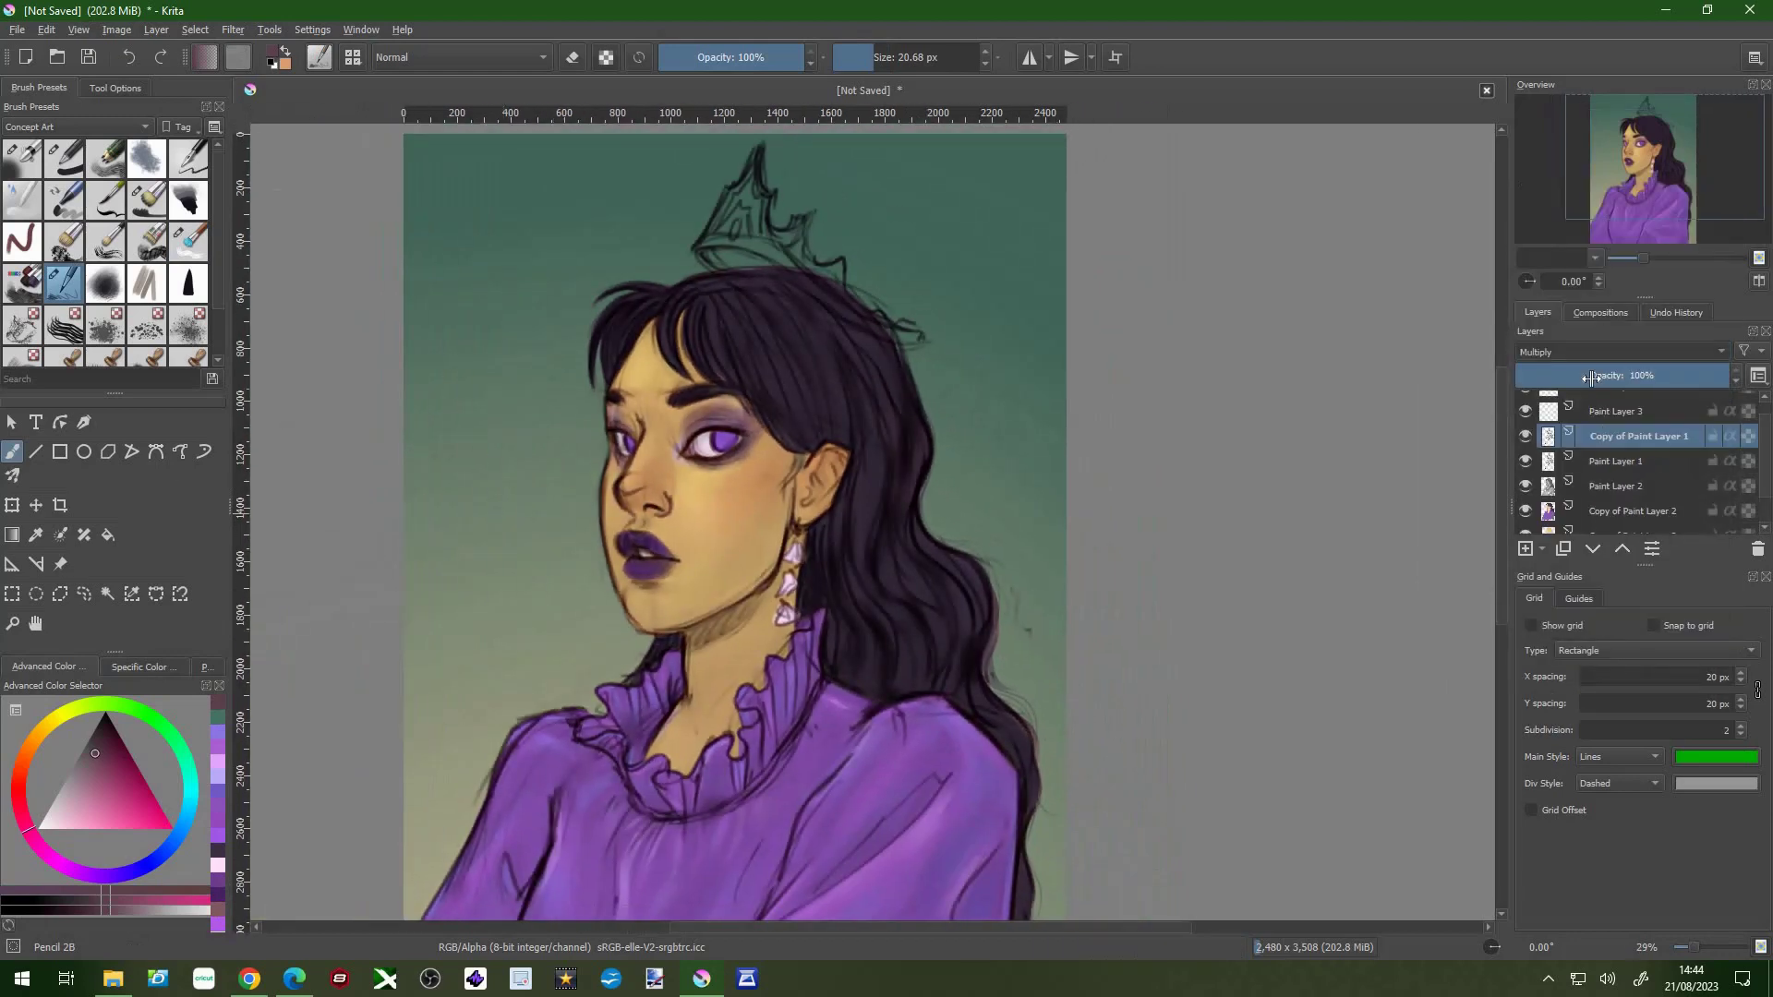
pyautogui.click(1526, 461)
pyautogui.click(233, 30)
pyautogui.click(296, 70)
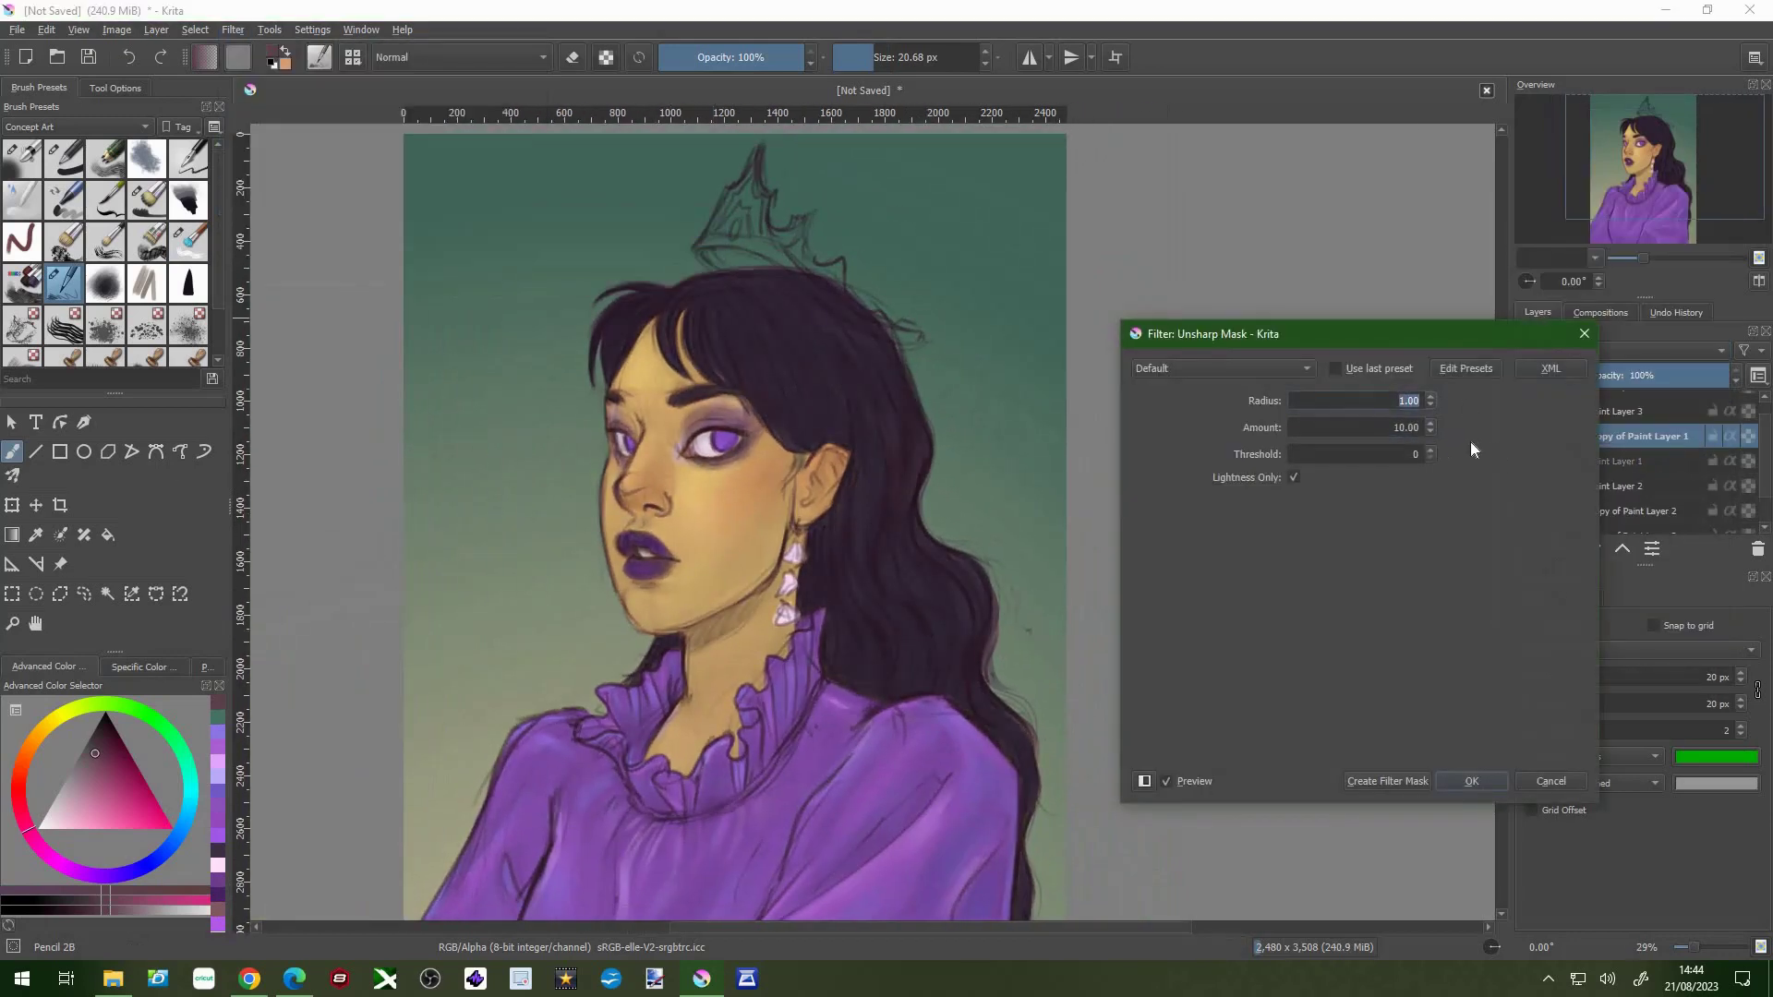
pyautogui.click(1406, 781)
# - Cancel a Gaussian Blur and set Paint Layer 1's blending mode to Hard Light
pyautogui.click(1638, 461)
pyautogui.click(233, 30)
pyautogui.click(635, 126)
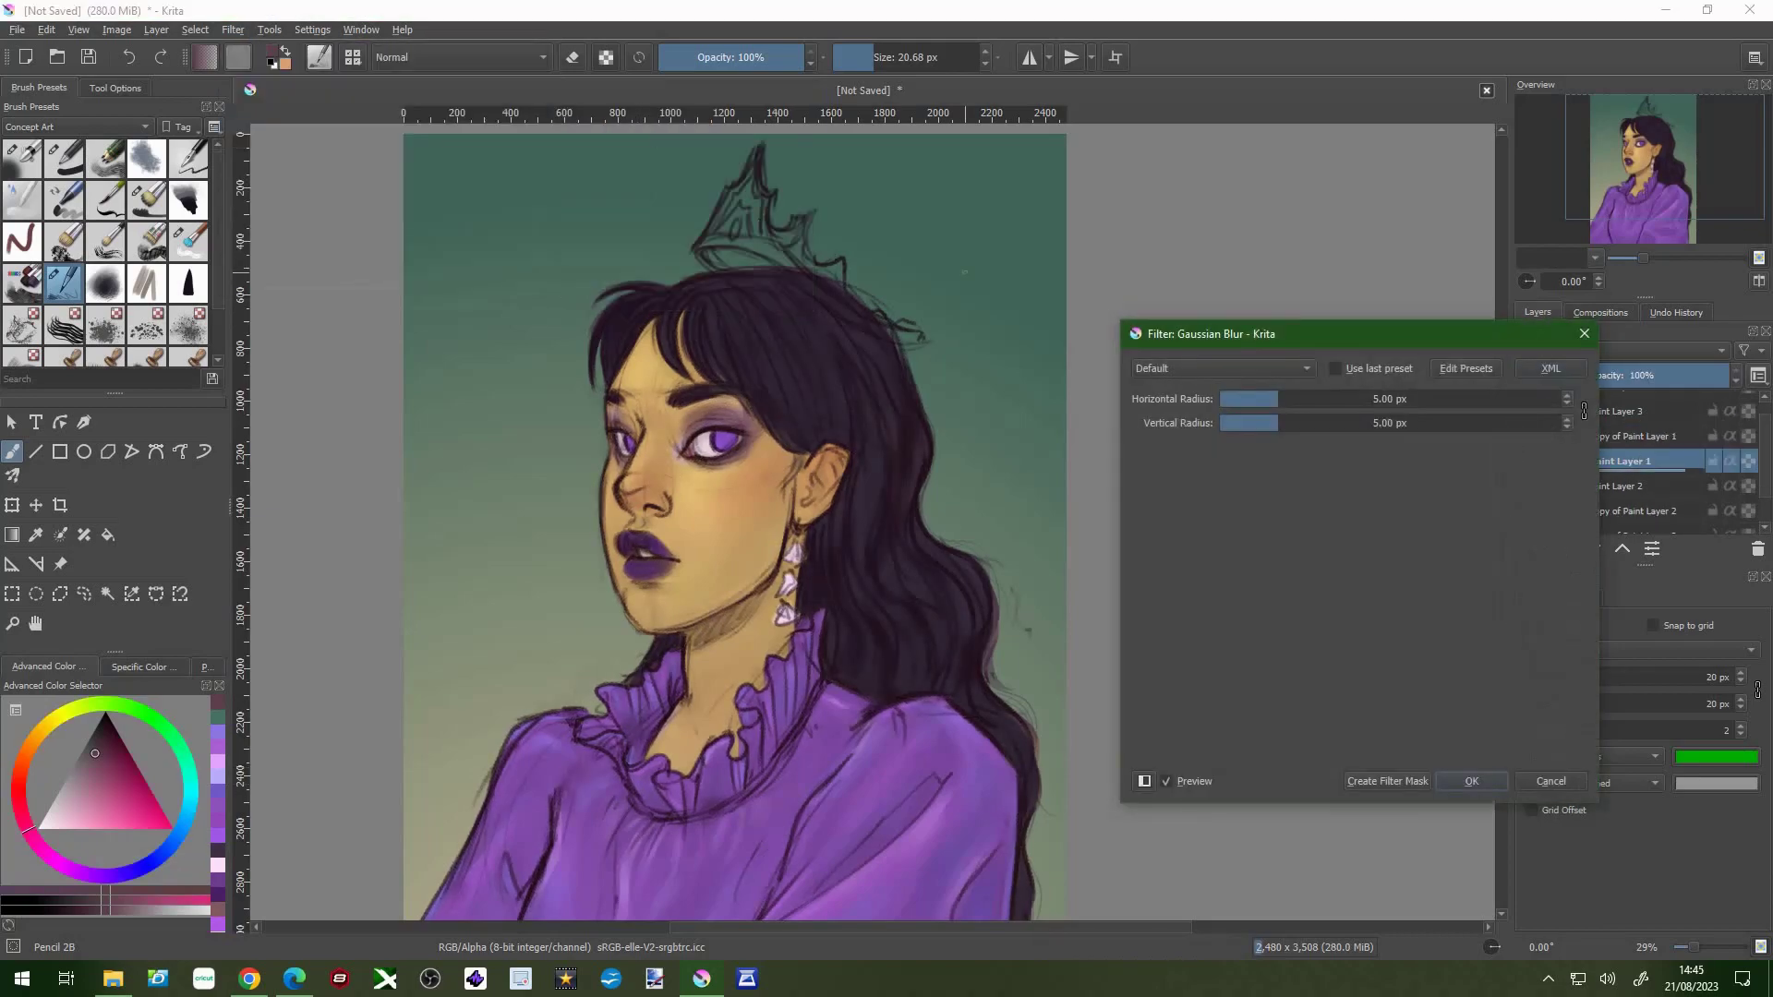
pyautogui.press('Escape')
pyautogui.click(1614, 349)
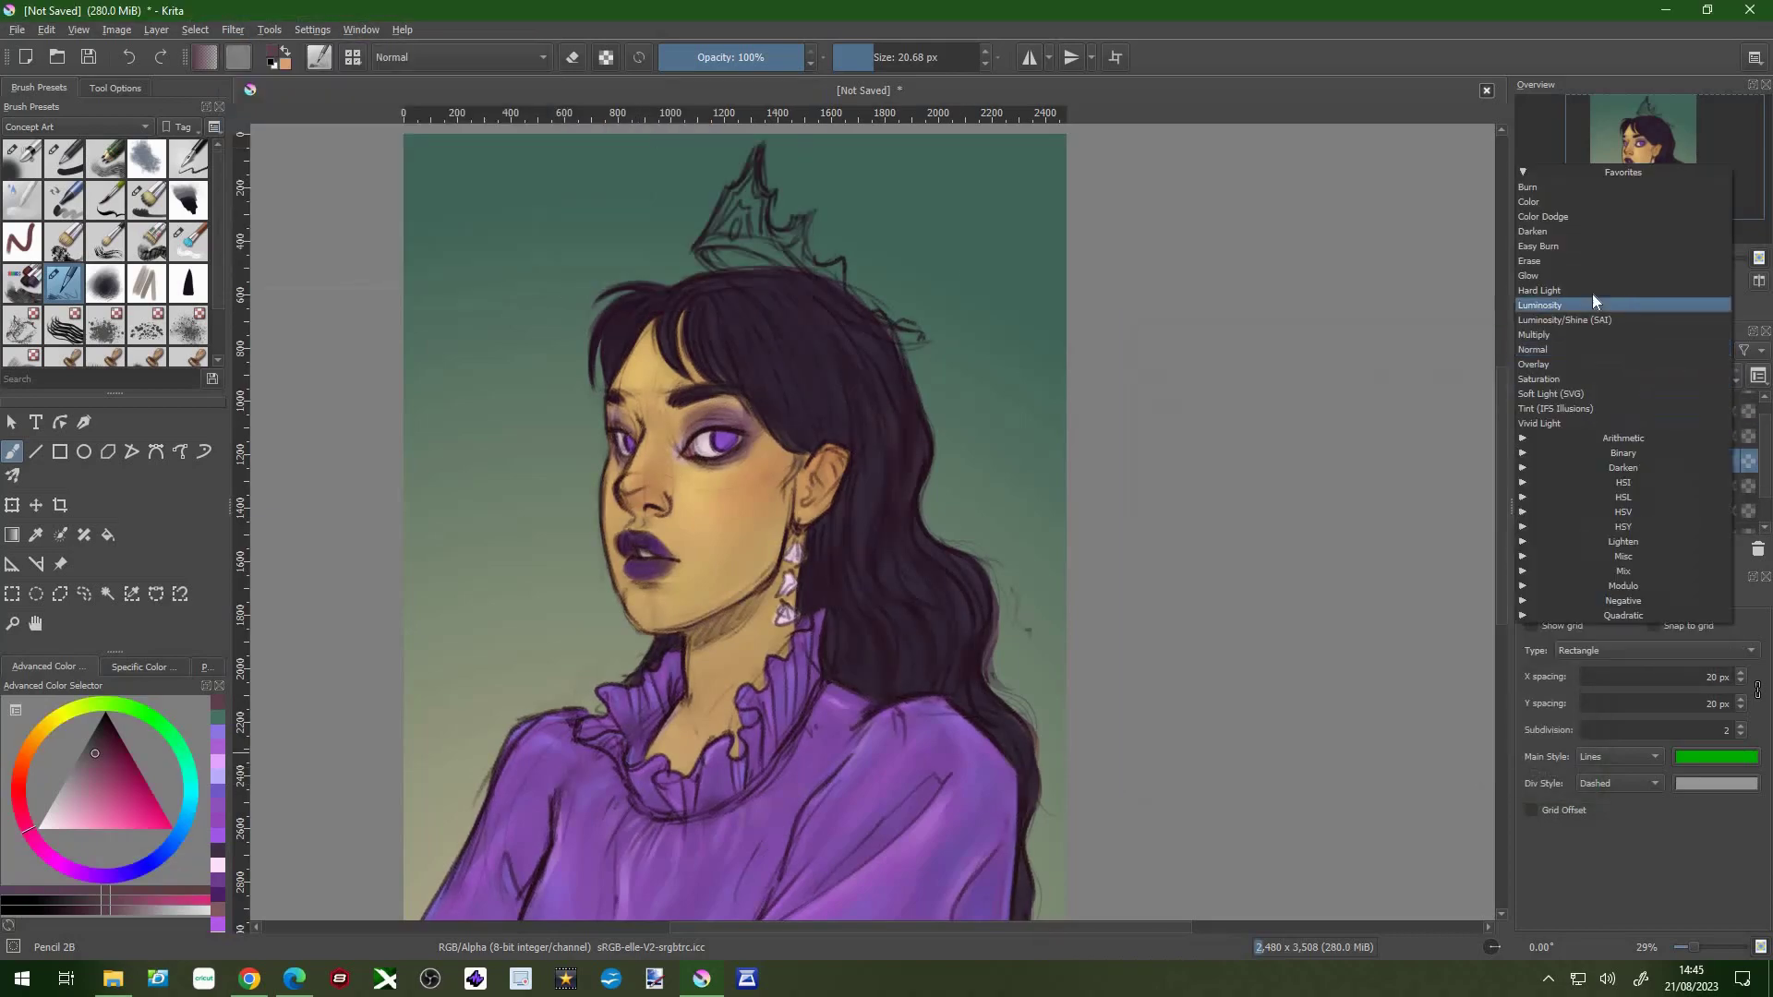
pyautogui.click(1603, 314)
# - Zoom out and compare the portrait with Copy of Paint Layer 1 hidden and shown
pyautogui.press('-')
pyautogui.click(1525, 436)
pyautogui.click(1625, 460)
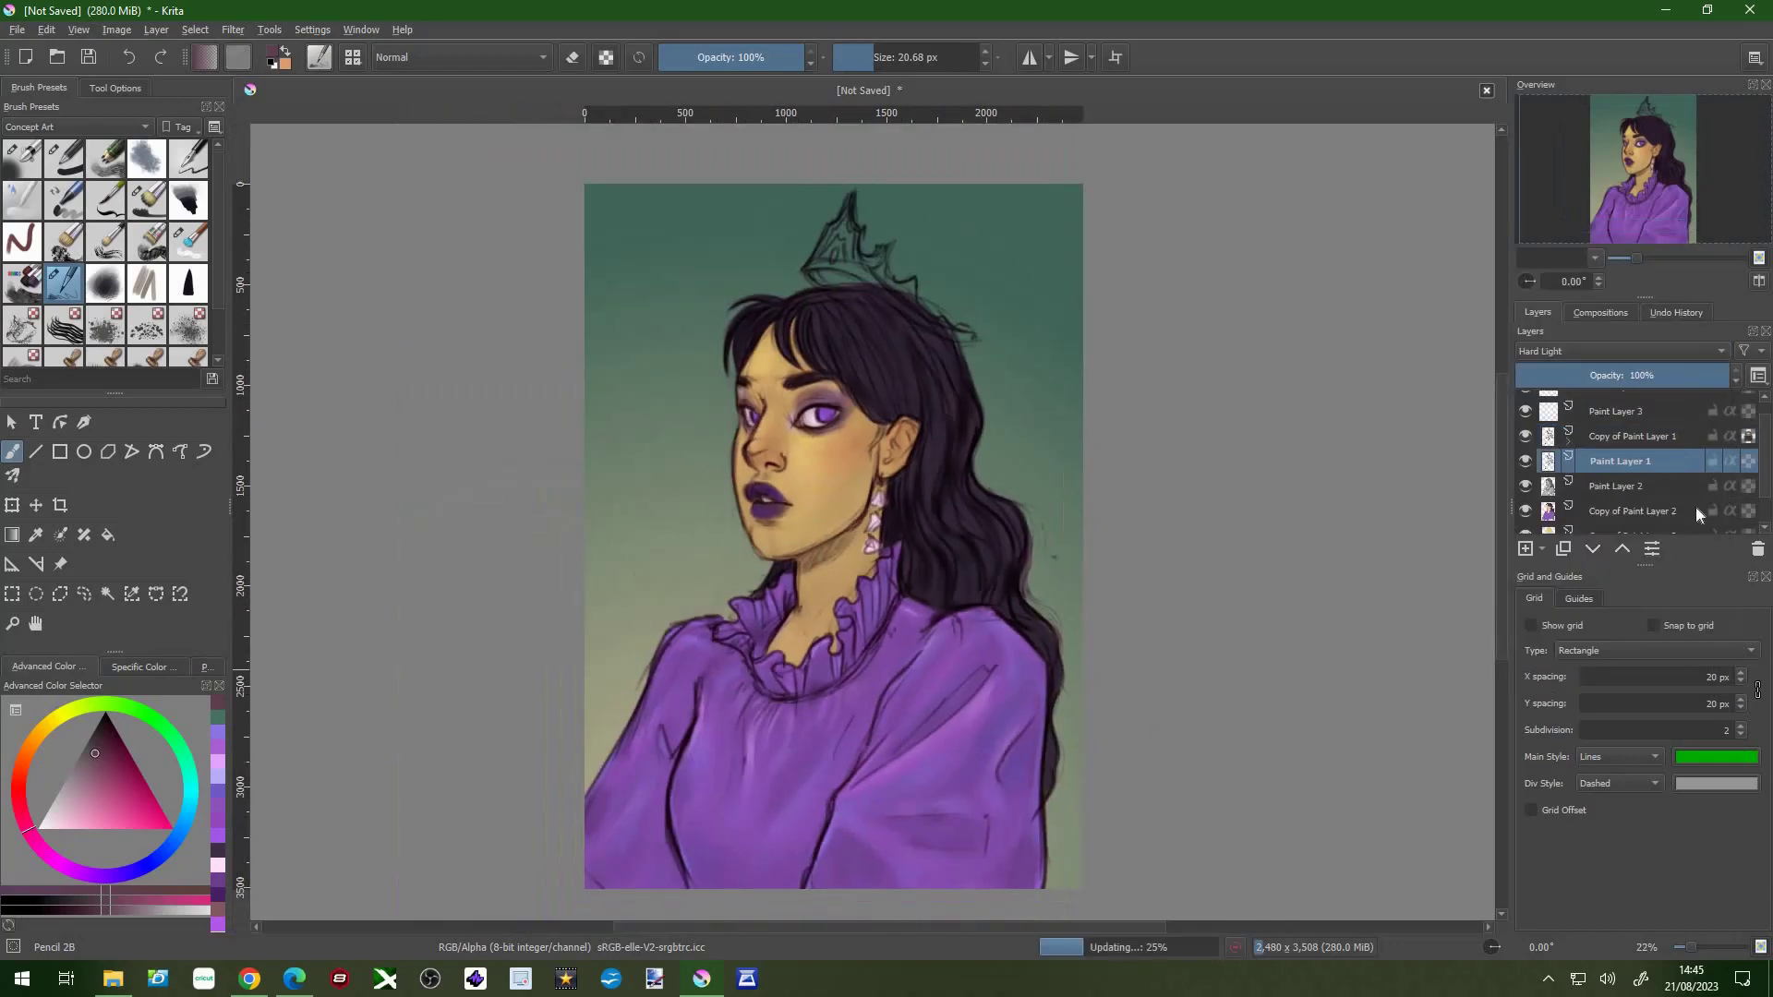
pyautogui.press('/')
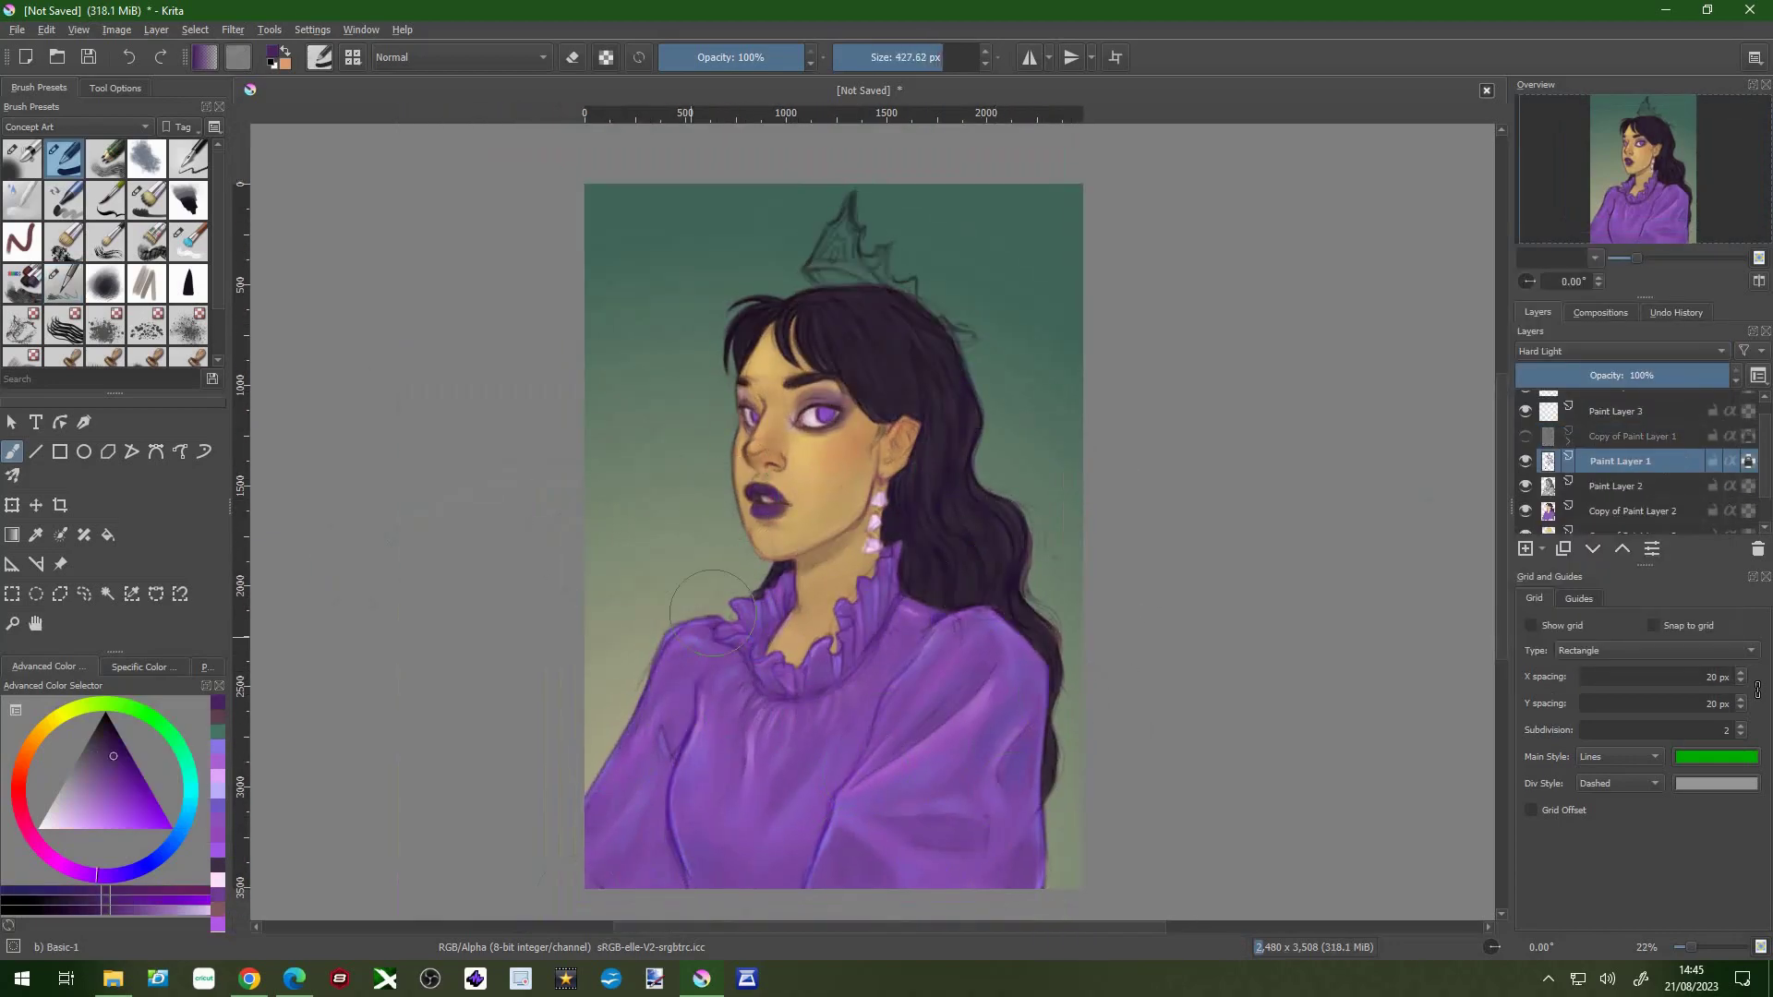
pyautogui.click(1629, 436)
pyautogui.click(1525, 436)
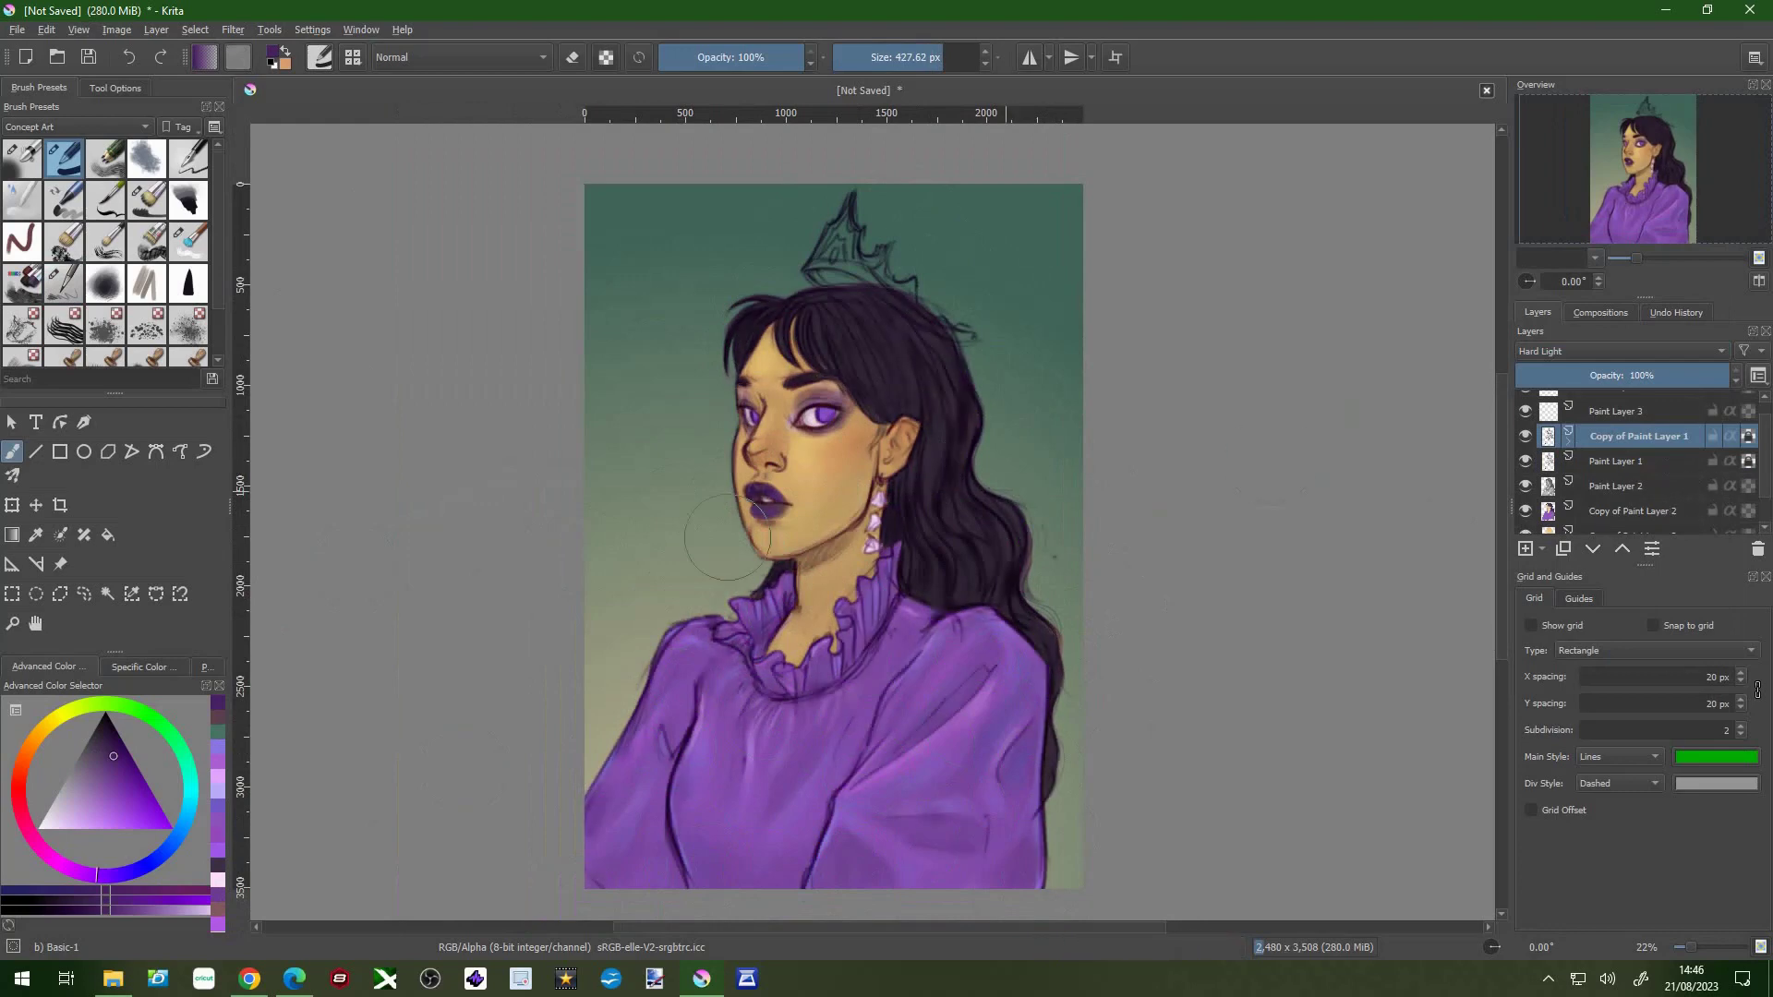
pyautogui.moveTo(678, 854); pyautogui.dragTo(689, 887)
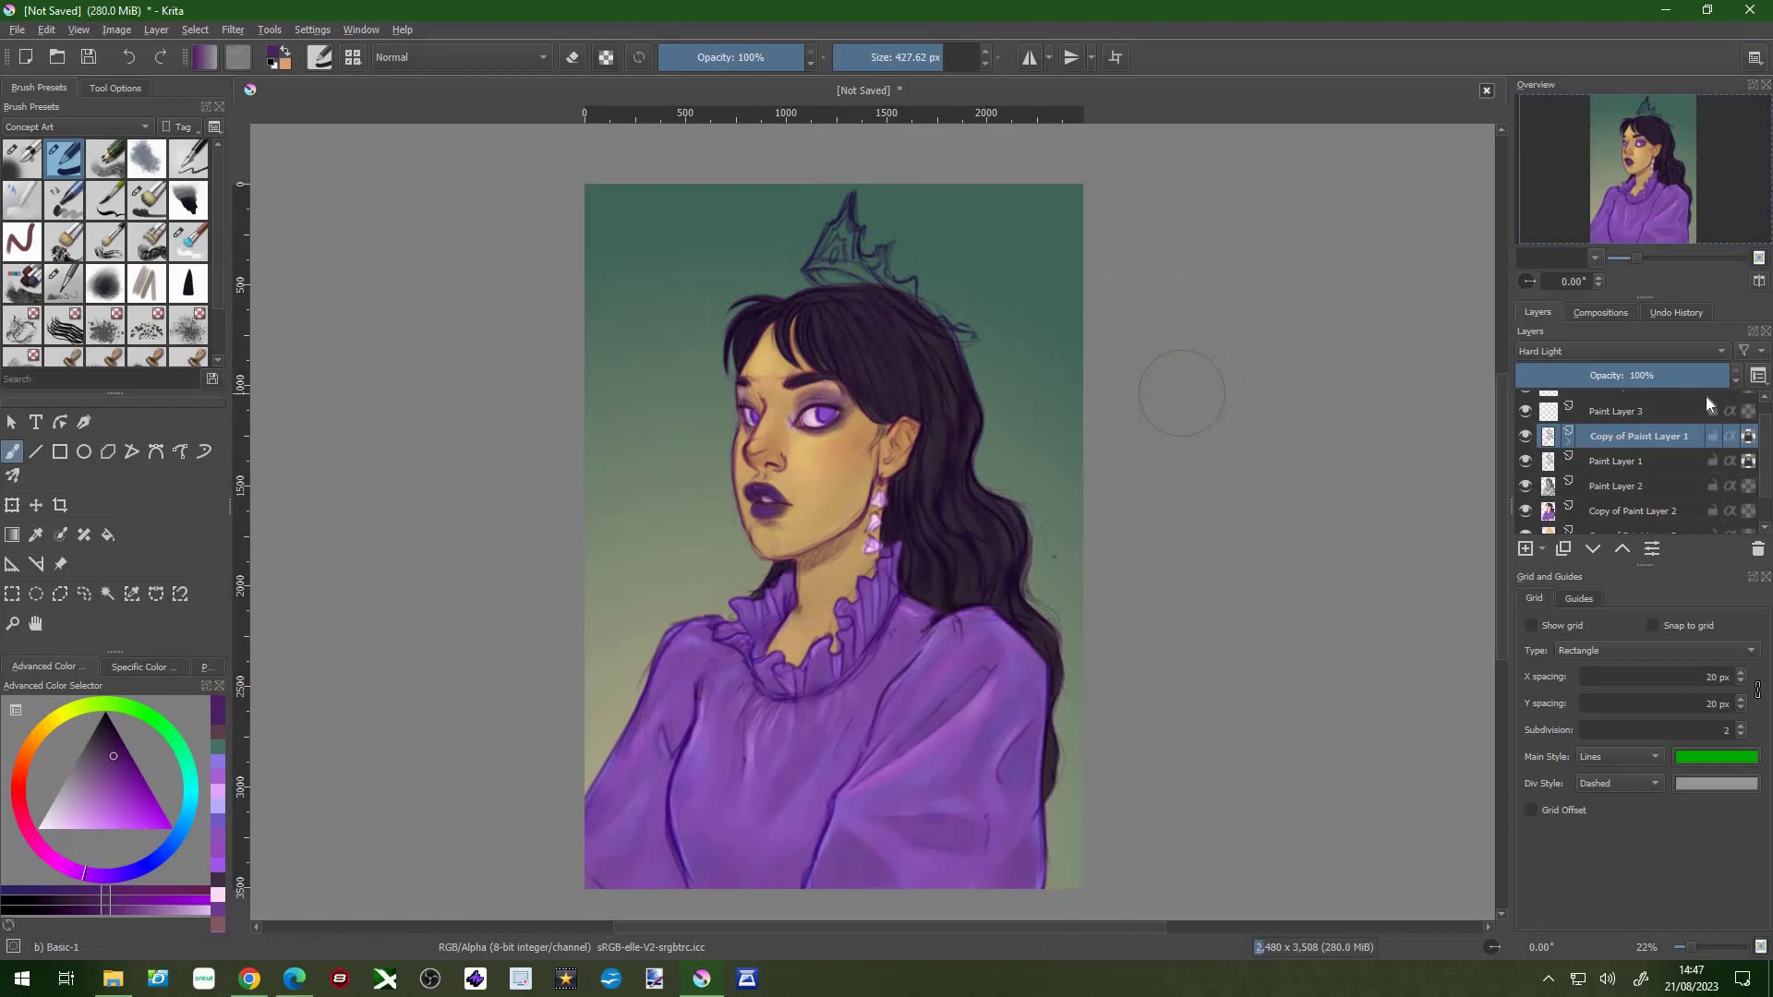
pyautogui.scroll(5, 951, 434)
pyautogui.press('e')
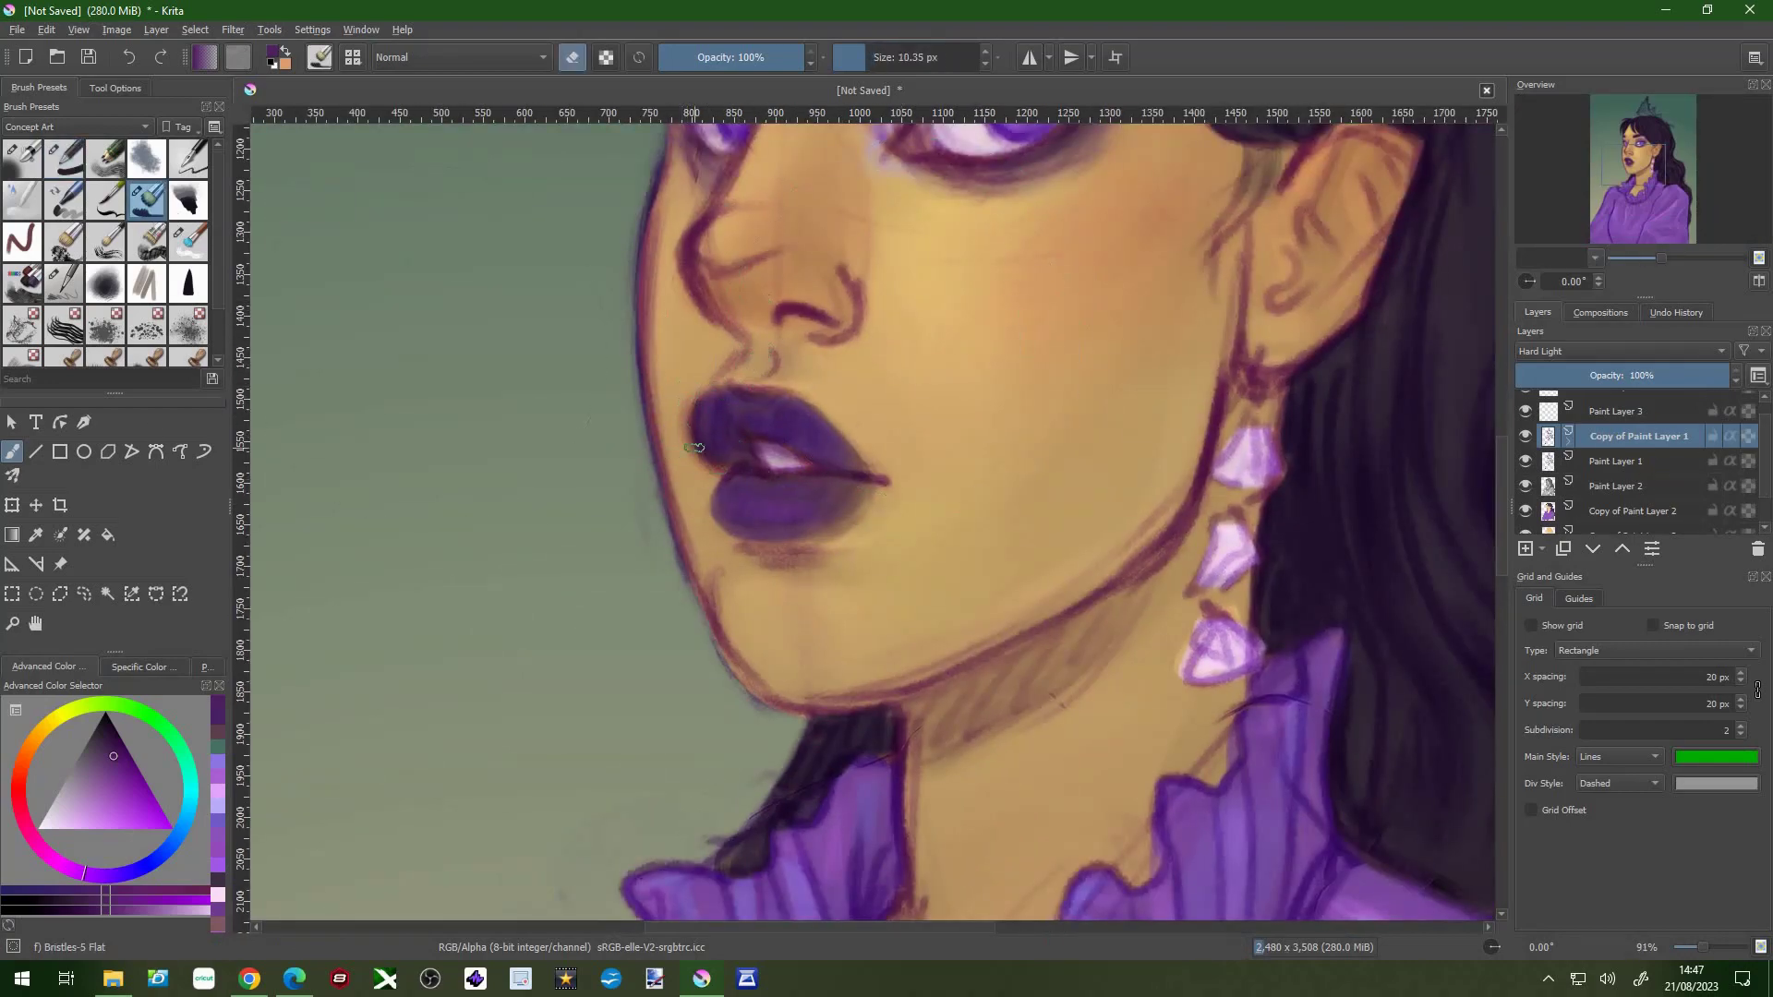
pyautogui.press('pagedown')
pyautogui.press('pageup')
pyautogui.press('pagedown')
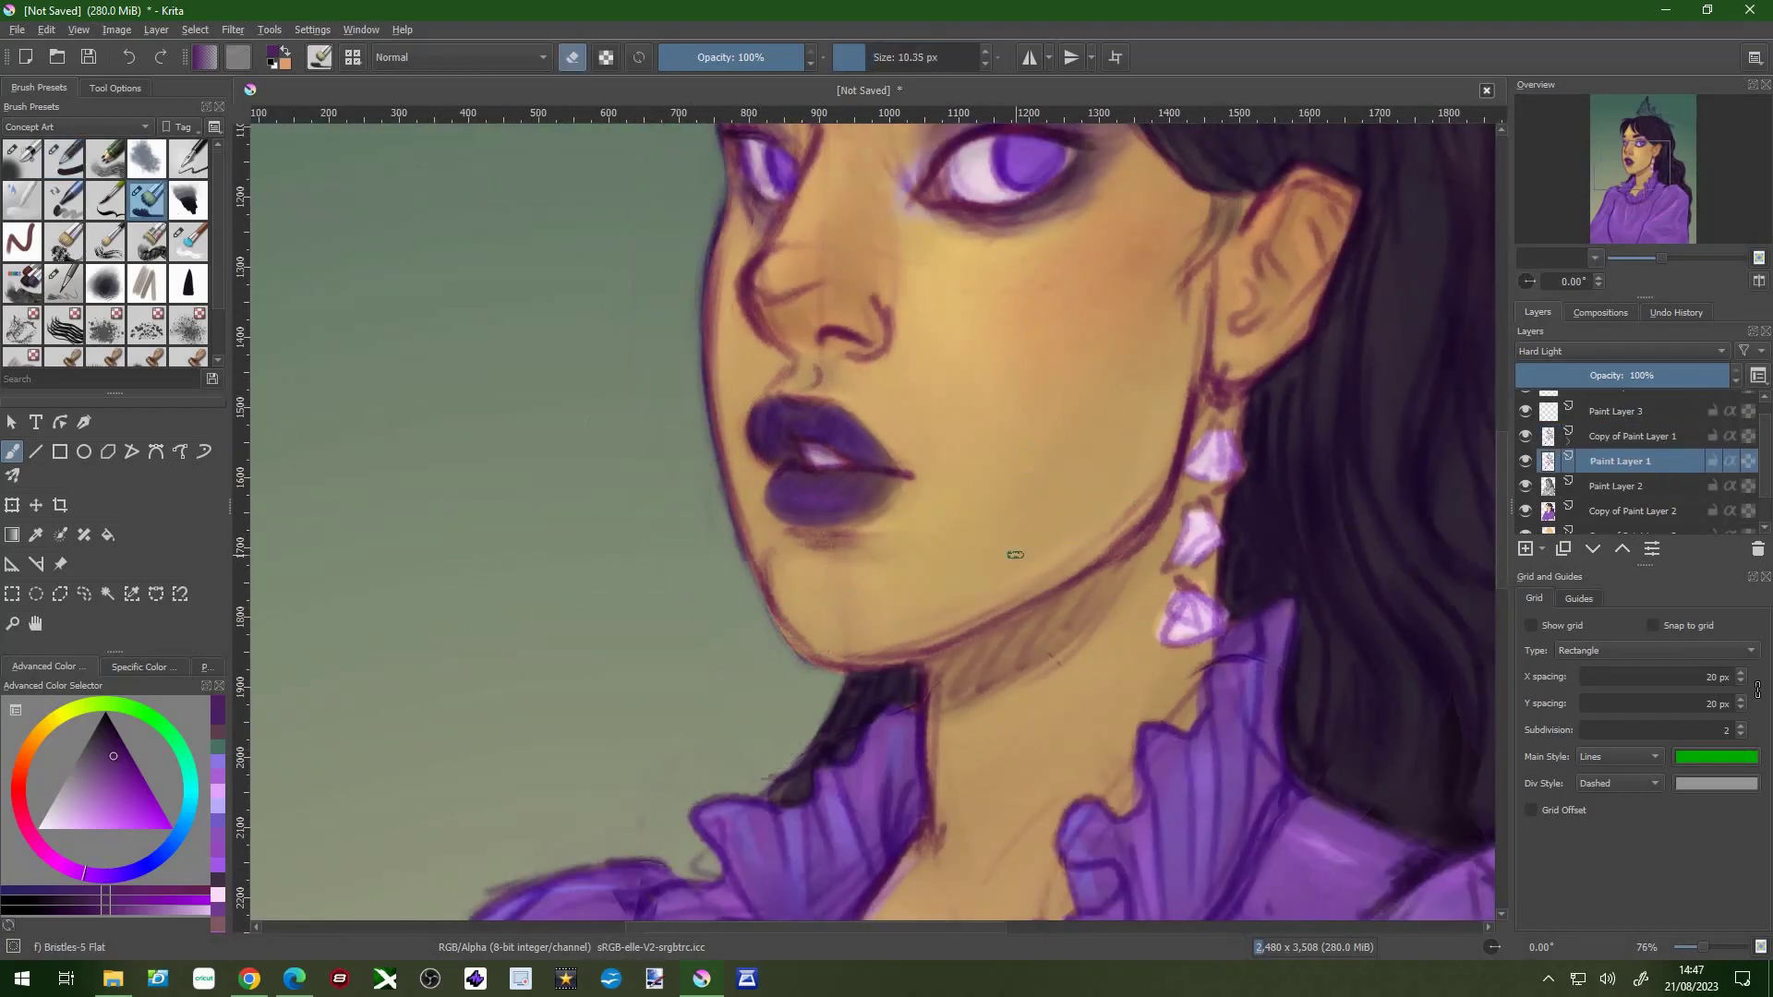
pyautogui.press('pageup')
pyautogui.press('/')
pyautogui.press('pagedown')
pyautogui.press('pagedown')
pyautogui.press('pagedown')
pyautogui.press('pagedown')
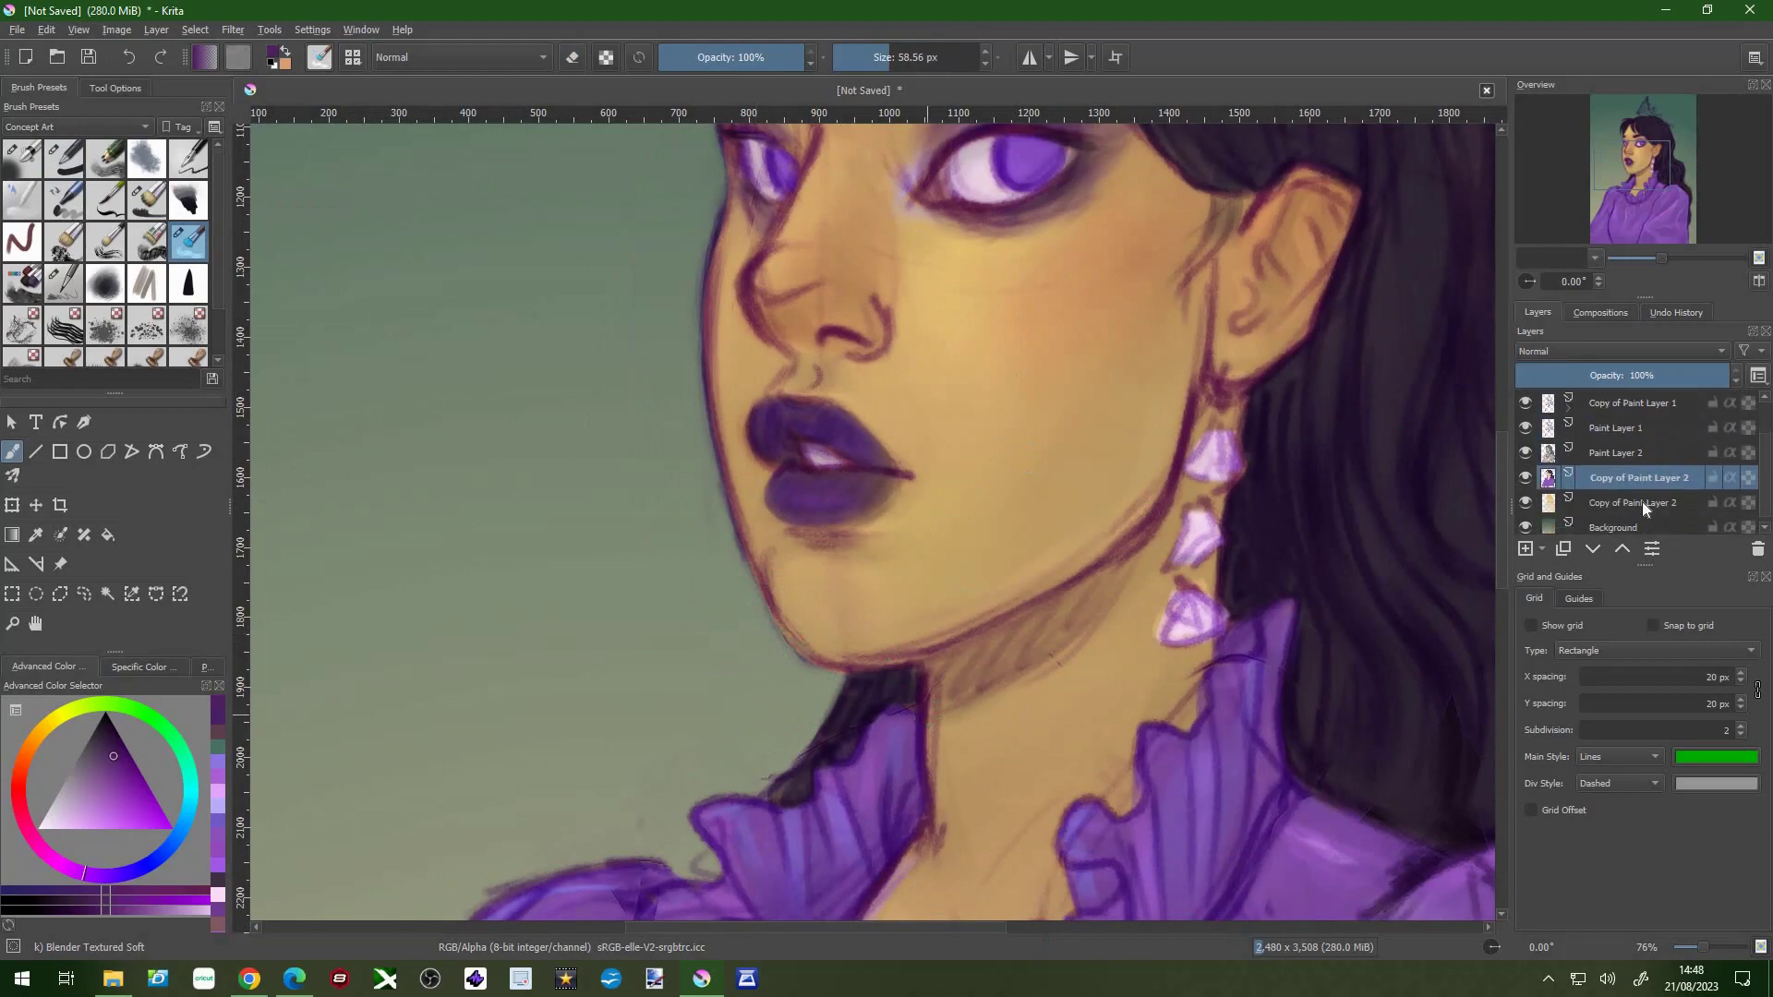
pyautogui.scroll(-3, 763, 637)
pyautogui.press('pageup')
pyautogui.press('pageup')
pyautogui.press('pageup')
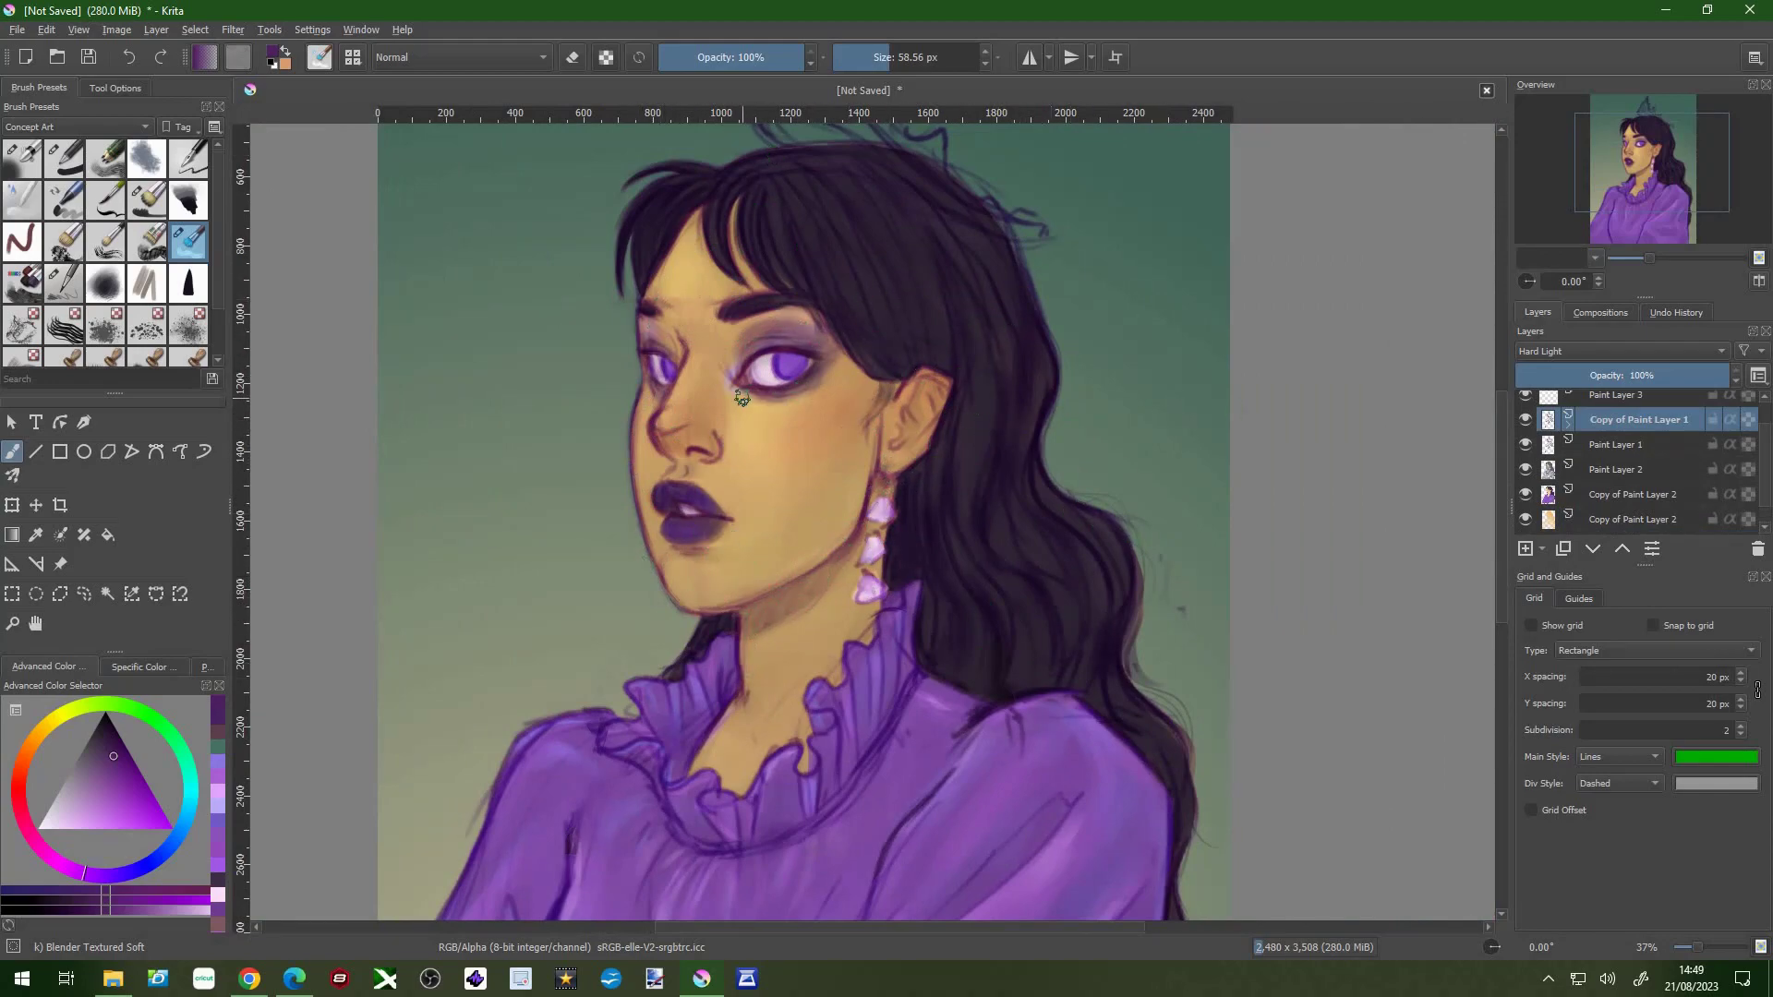
pyautogui.press('pagedown')
pyautogui.press('pagedown')
pyautogui.scroll(-2, 709, 551)
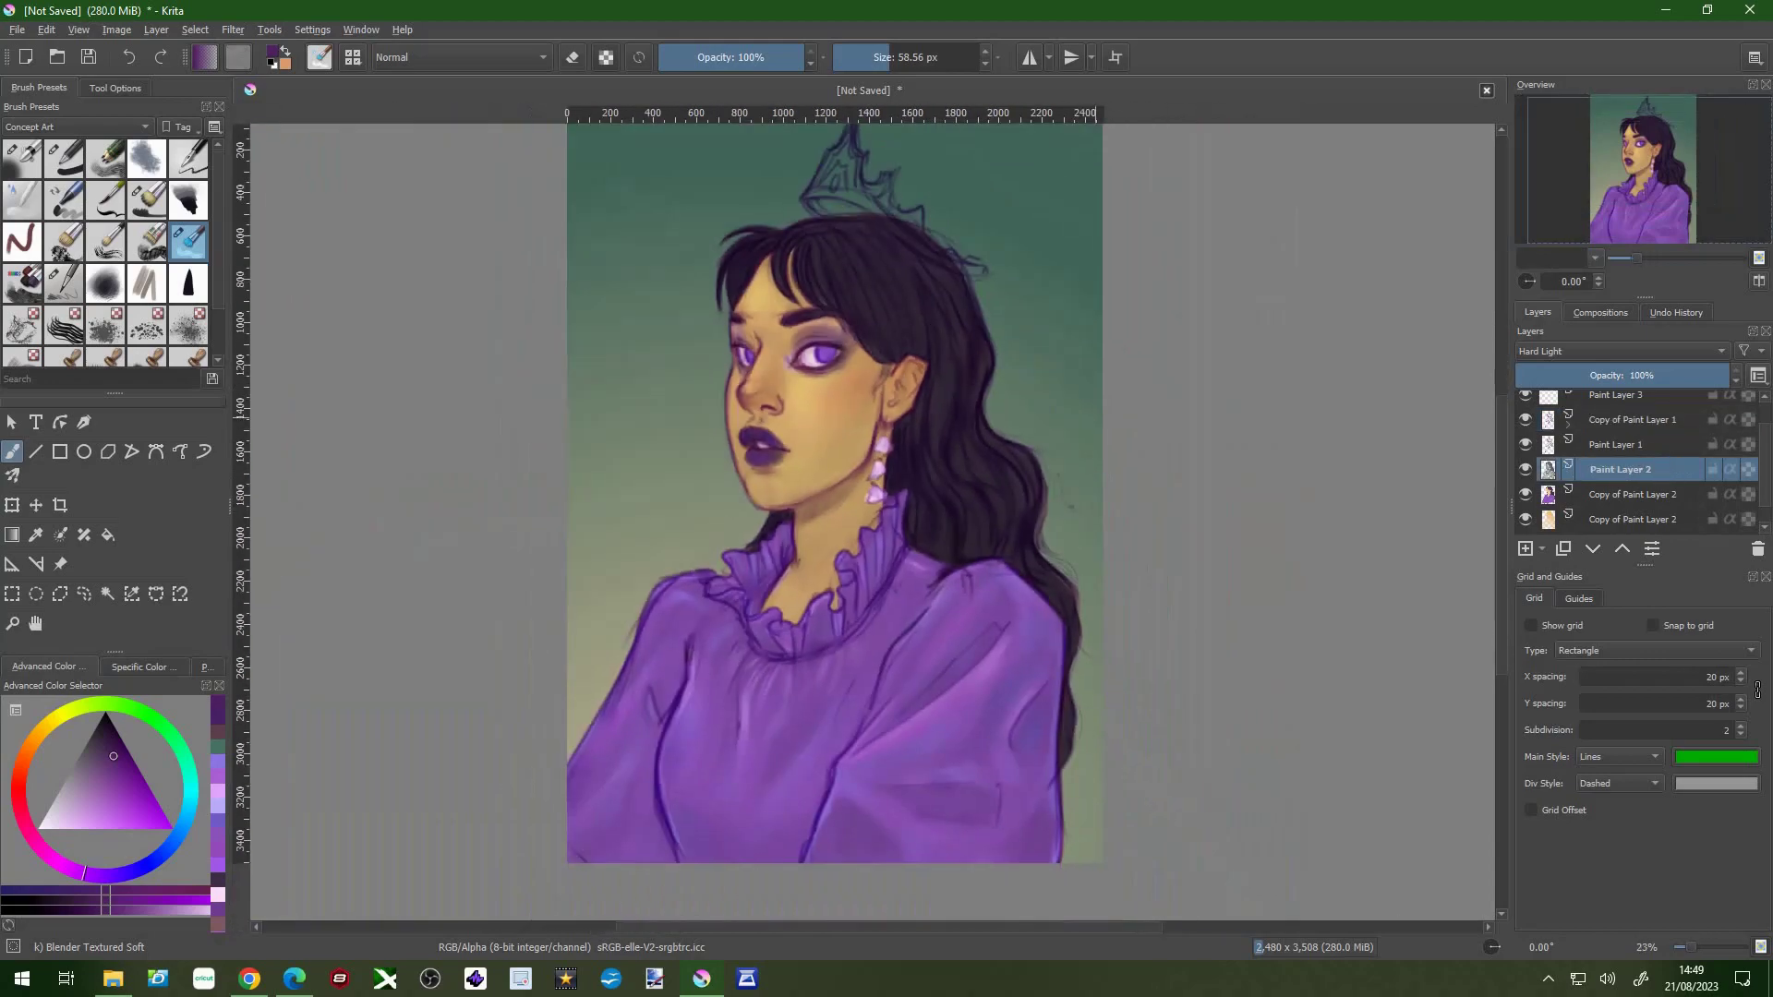
# - Add a colorize filter mask to Paint Layer 2 with hue about 253 and saturation about 34
pyautogui.hotkey('ctrl', 'u')
pyautogui.click(1194, 502)
pyautogui.moveTo(1231, 424); pyautogui.dragTo(1409, 425)
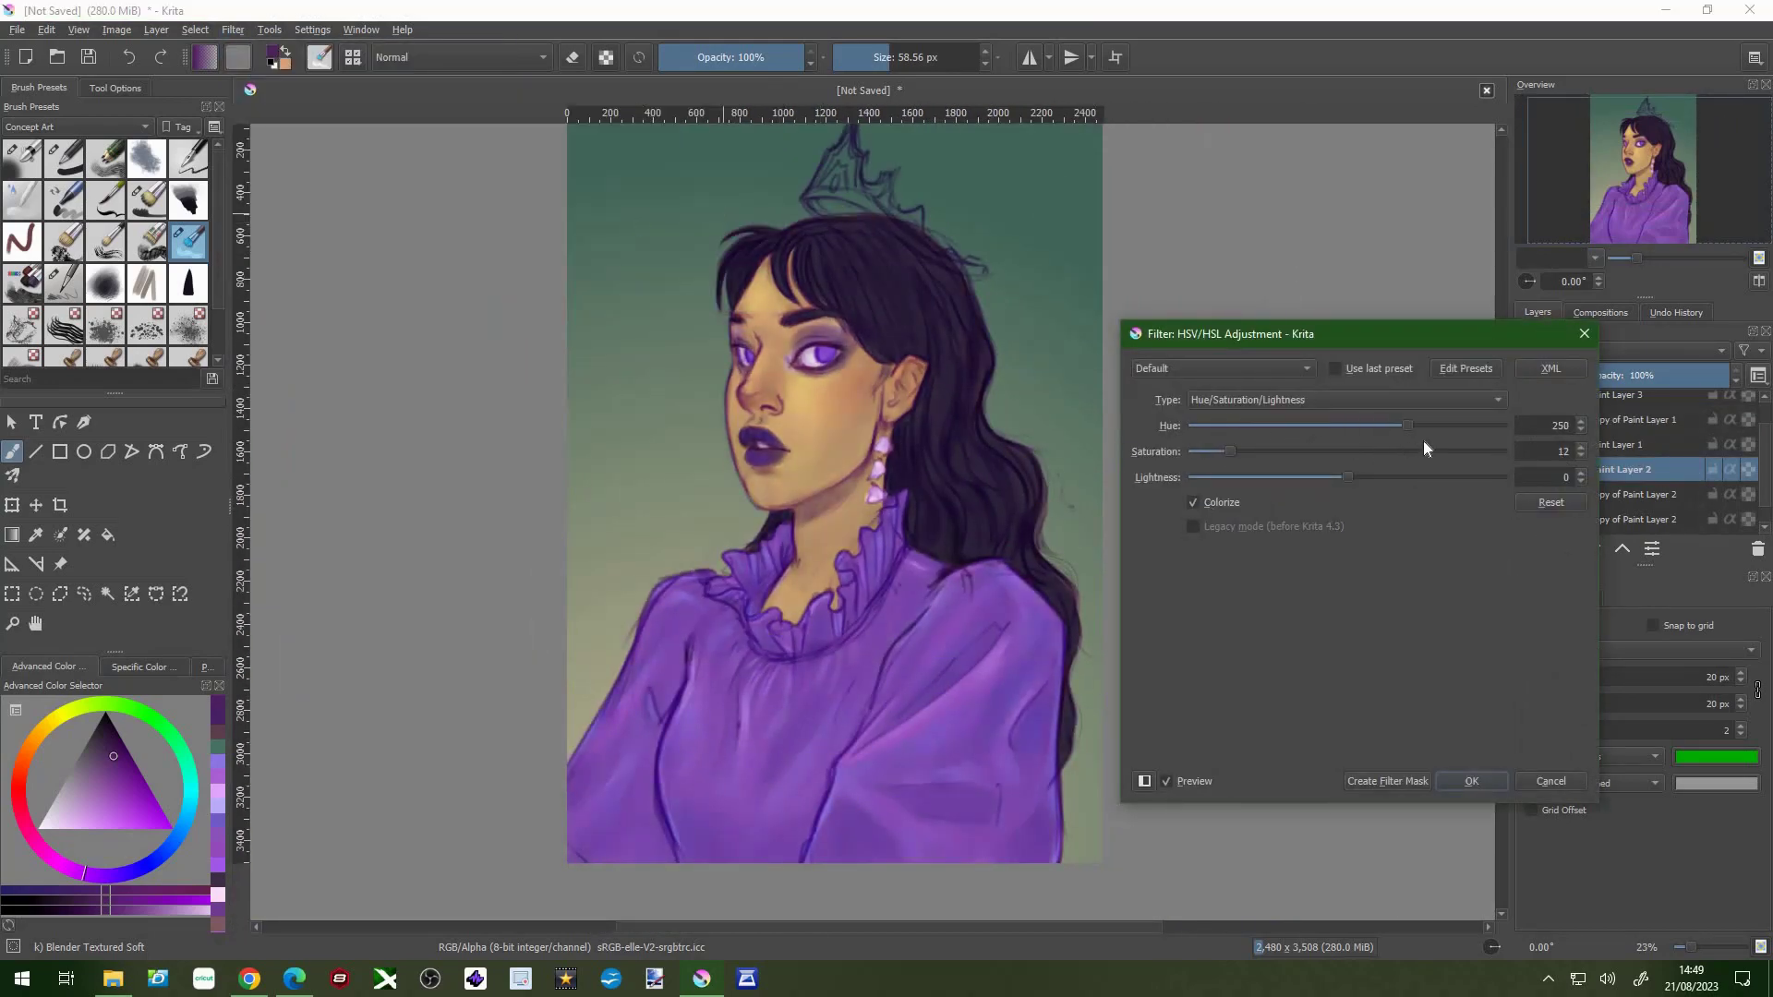
pyautogui.moveTo(1230, 450); pyautogui.dragTo(1291, 450)
pyautogui.click(1387, 782)
pyautogui.click(1657, 470)
# - Turn on erasing, select the lower Copy of Paint Layer 2, and try blender and bristle brushes
pyautogui.press('e')
pyautogui.scroll(3, 850, 303)
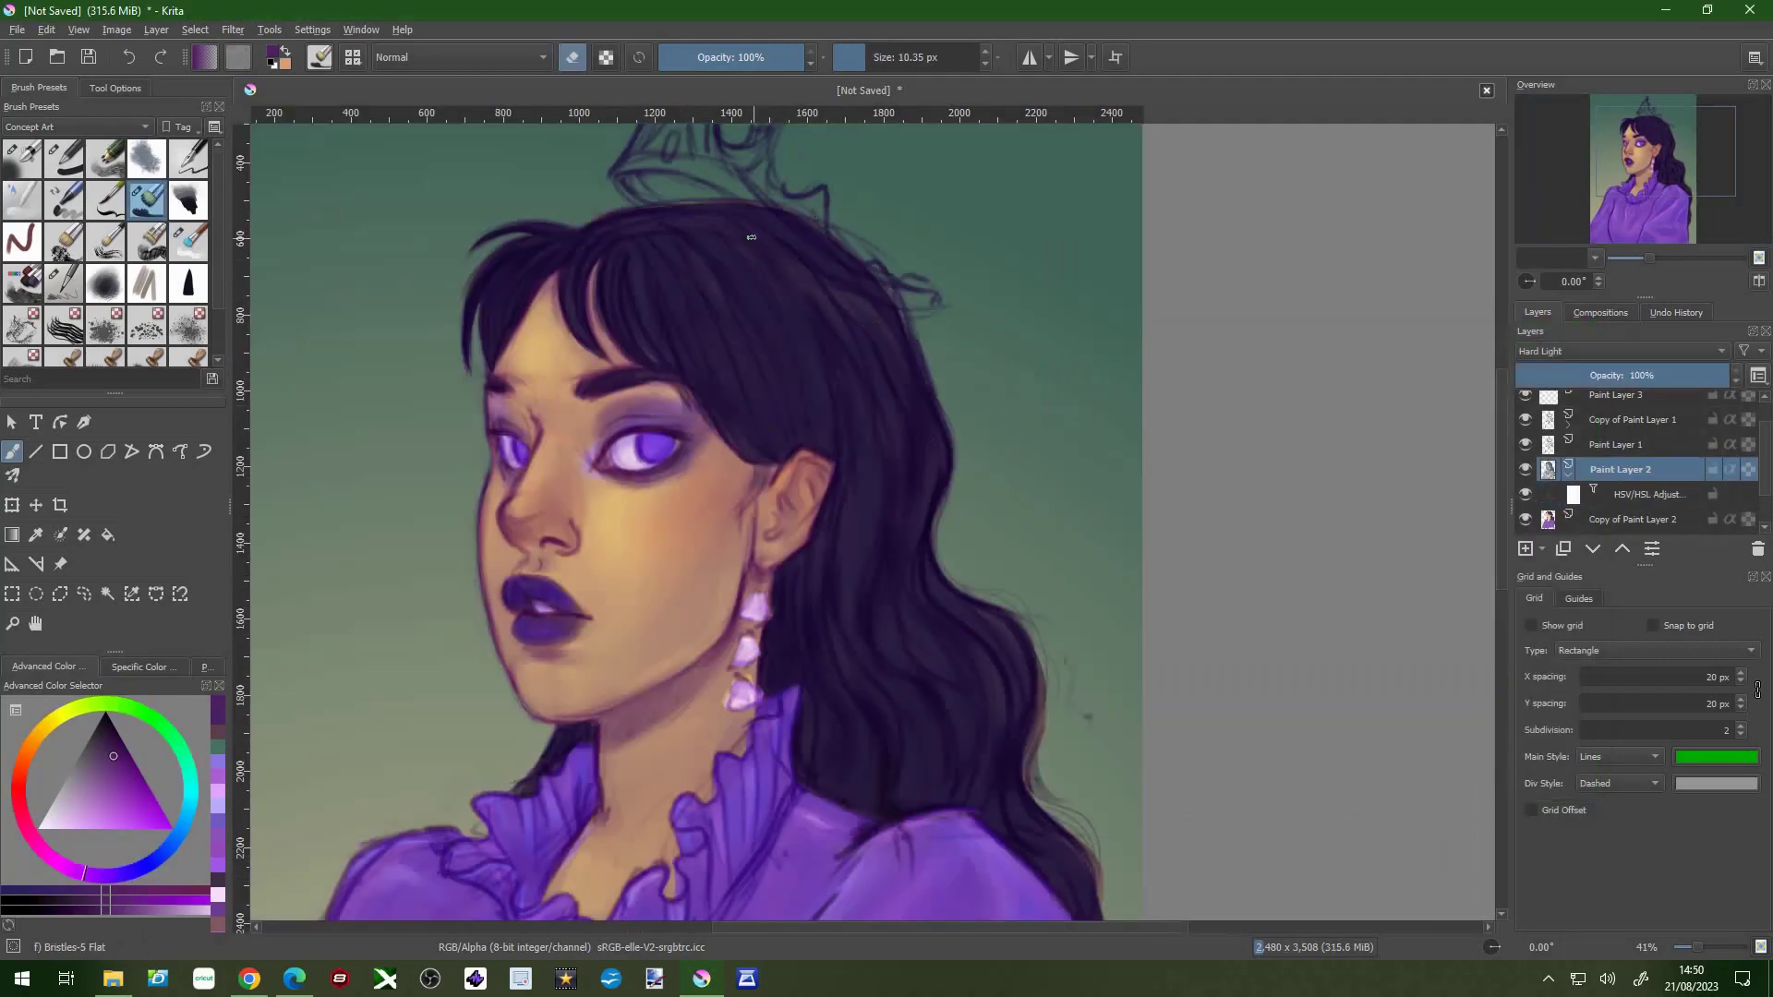
pyautogui.click(1632, 519)
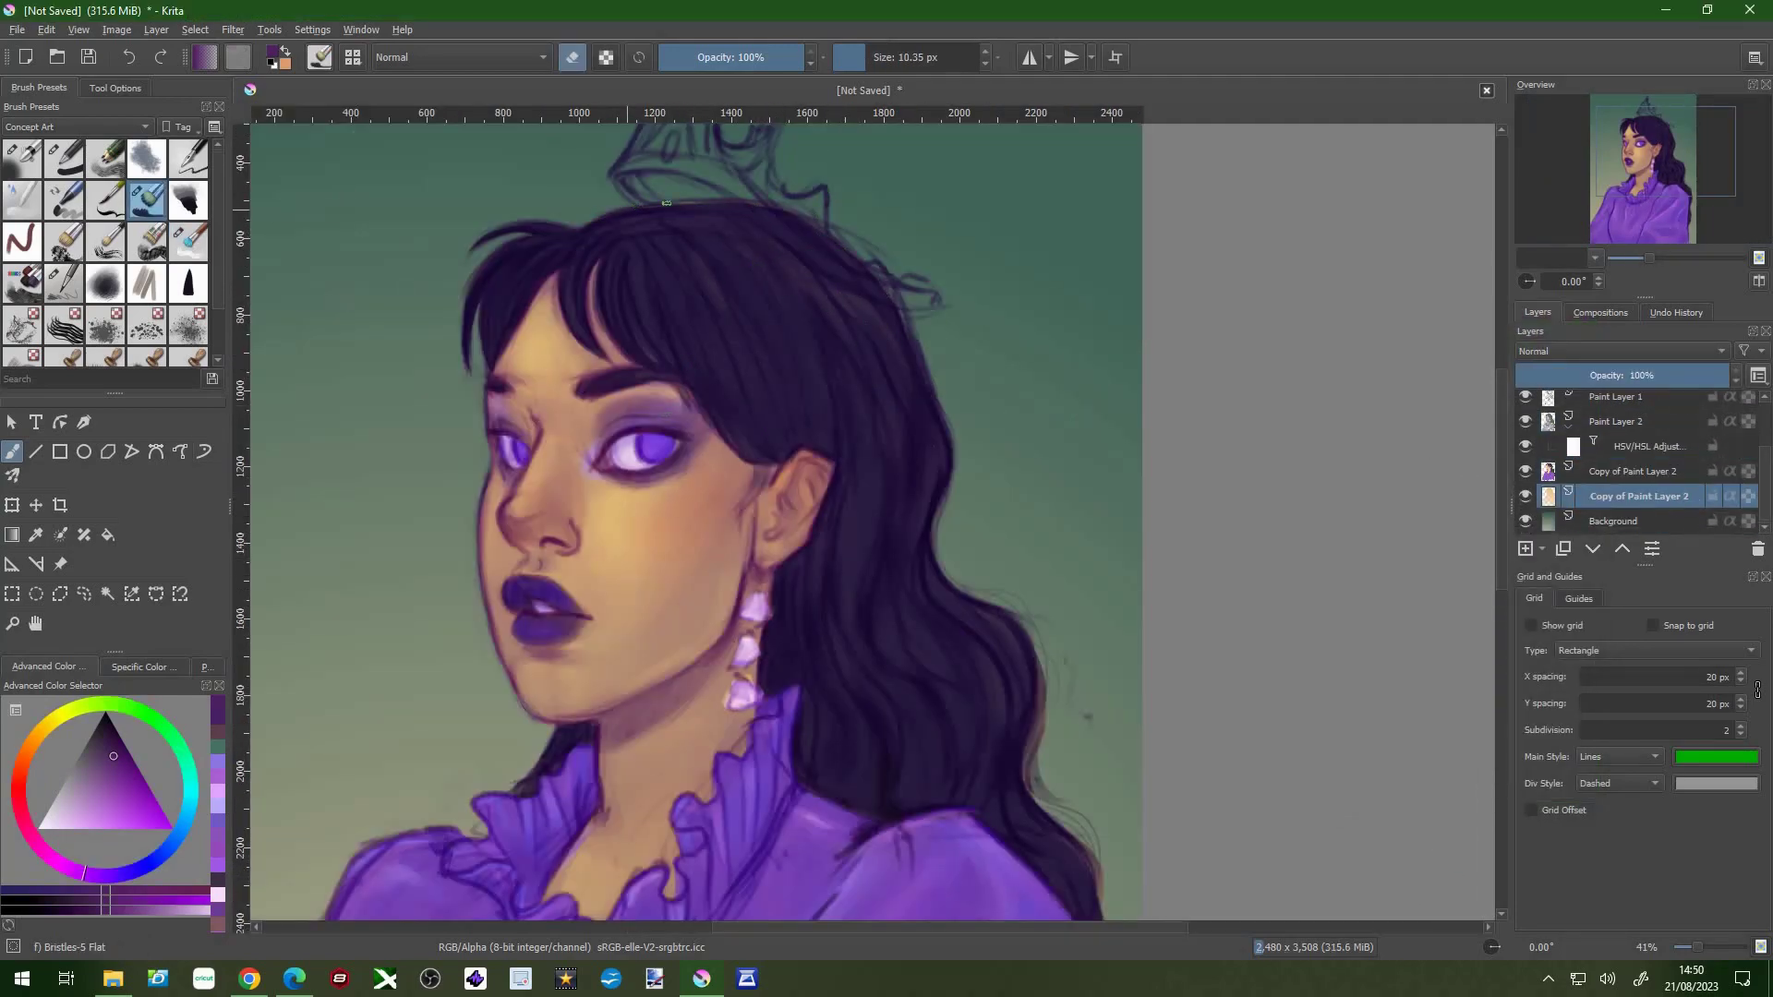
pyautogui.click(189, 241)
pyautogui.click(148, 199)
# - Pick a darker grey-purple paint colour and return to the soft blender brush
pyautogui.keyDown('ctrl'); pyautogui.click(748, 209); pyautogui.keyUp('ctrl')
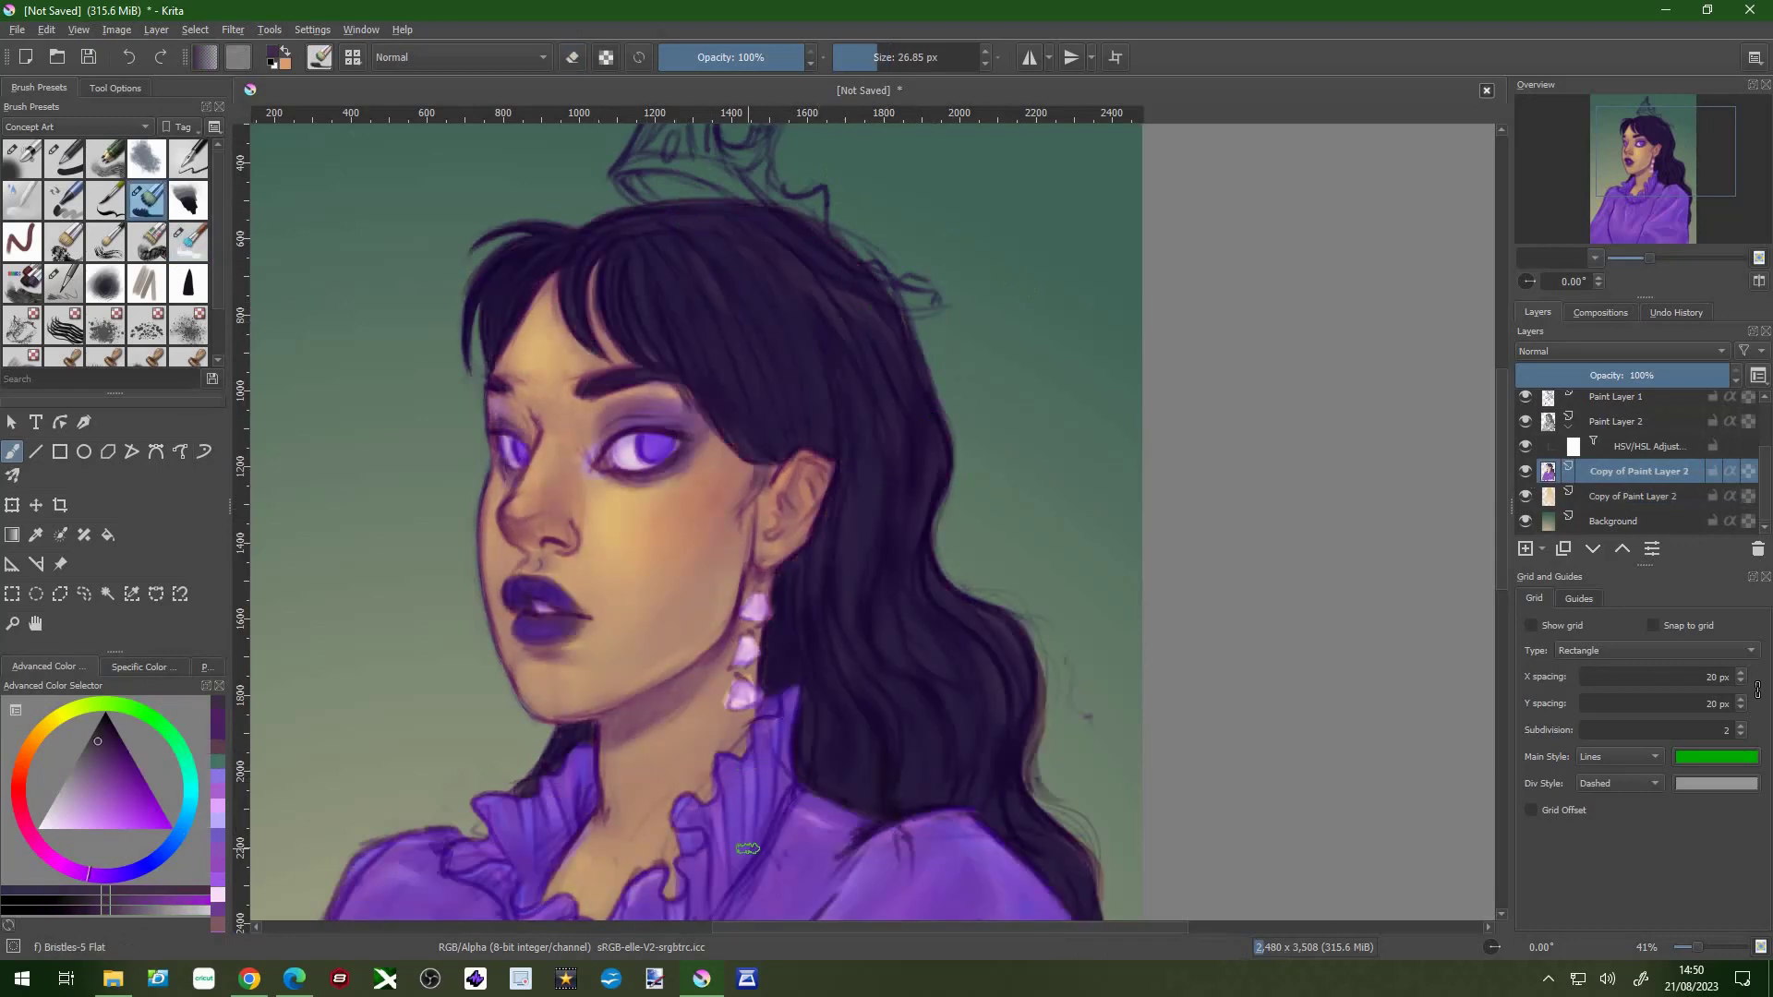
pyautogui.press('pageup')
pyautogui.keyDown('ctrl'); pyautogui.click(781, 214); pyautogui.keyUp('ctrl')
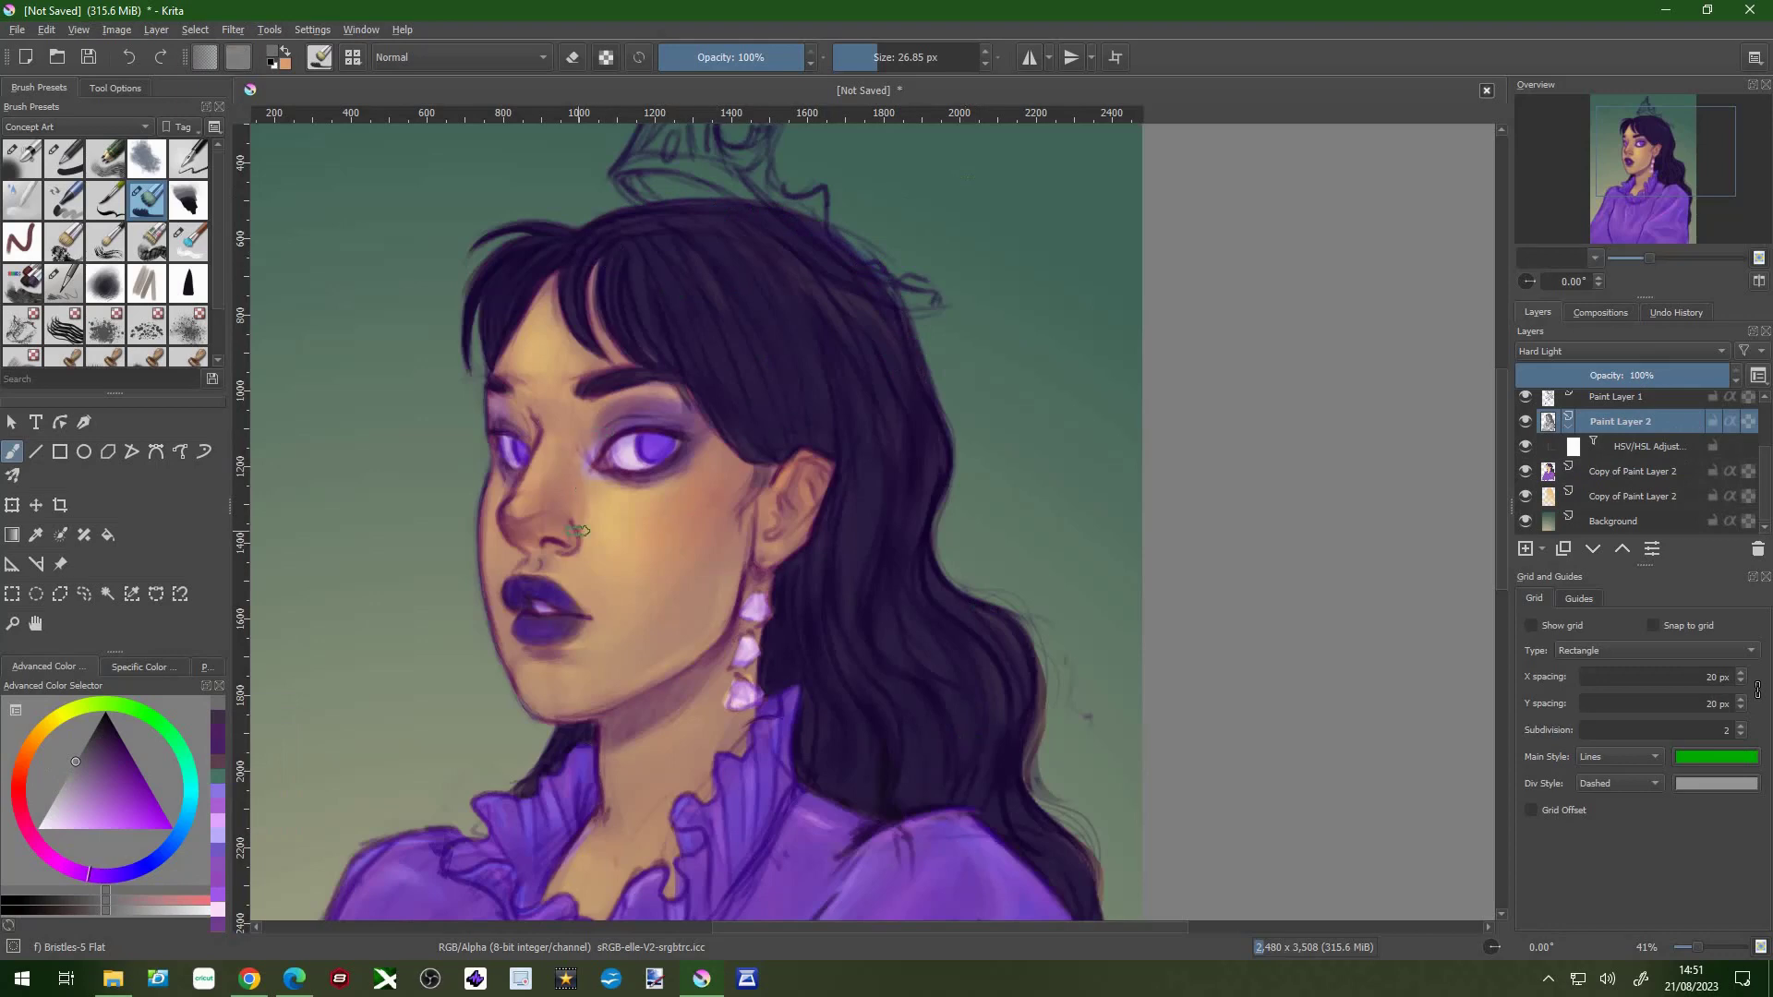
pyautogui.click(90, 738)
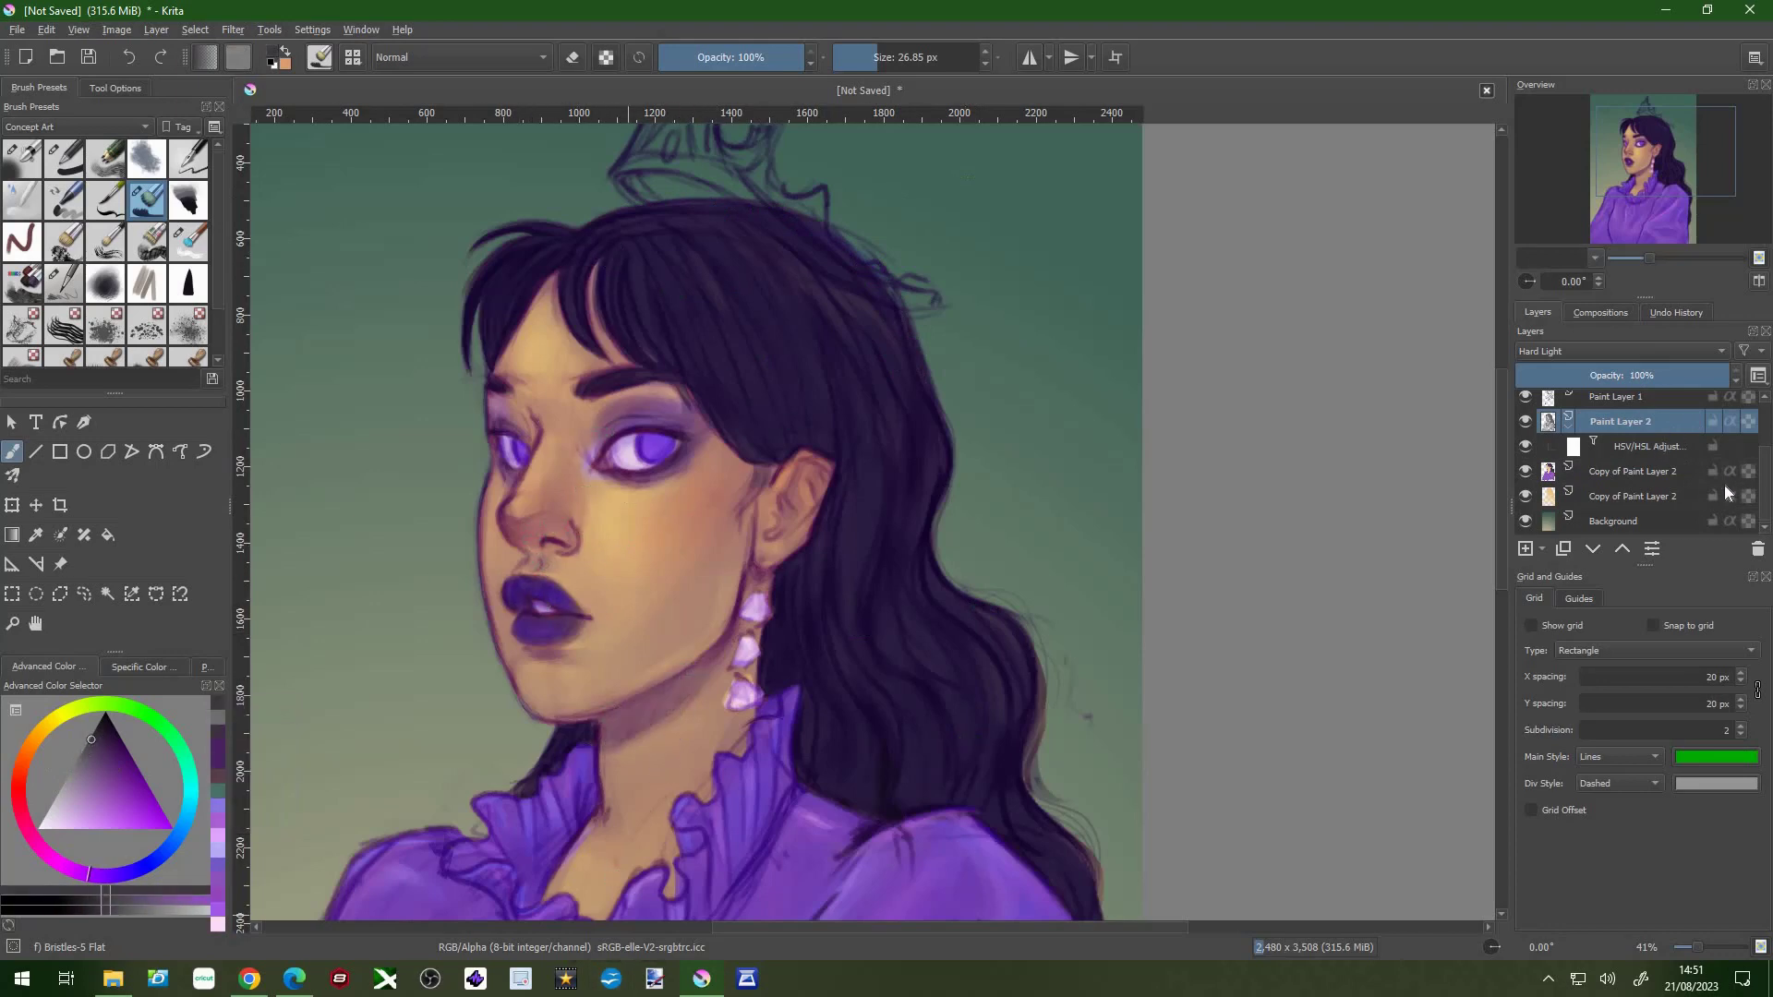
pyautogui.press('/')
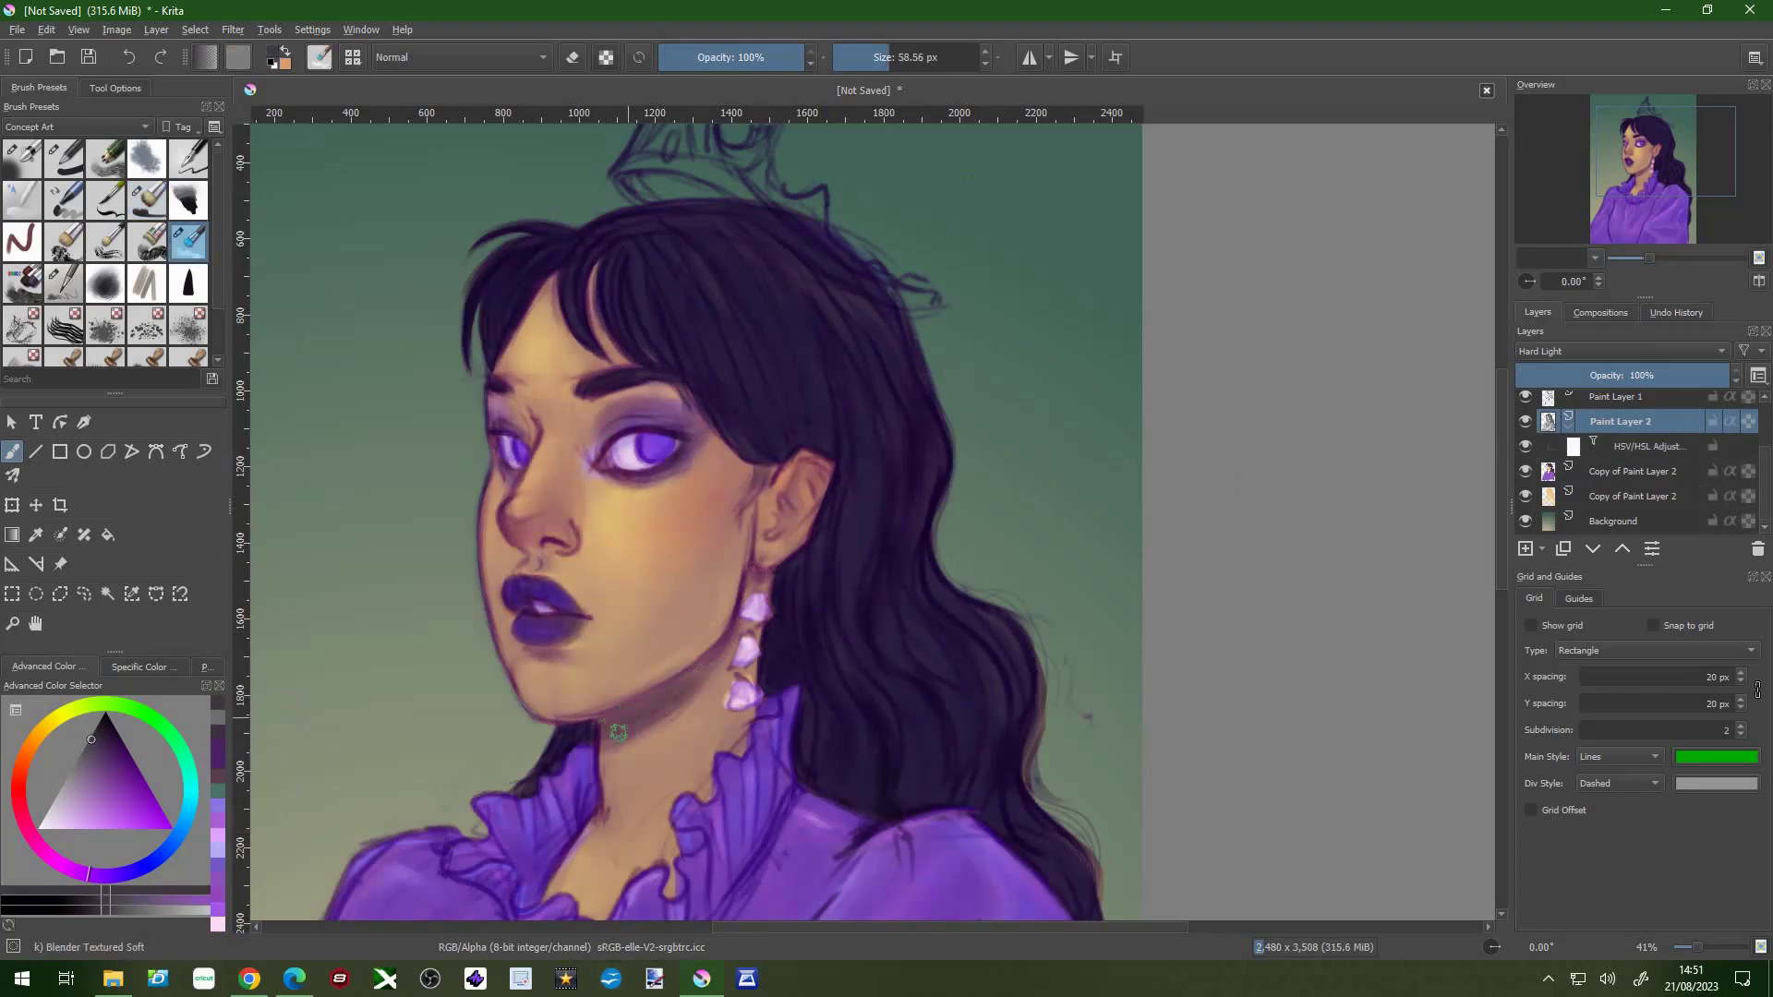
pyautogui.scroll(-1, 548, 531)
# - Add a hue/saturation filter mask to Copy of Paint Layer 2, raising saturation and lightness slightly
pyautogui.press('-')
pyautogui.press('-')
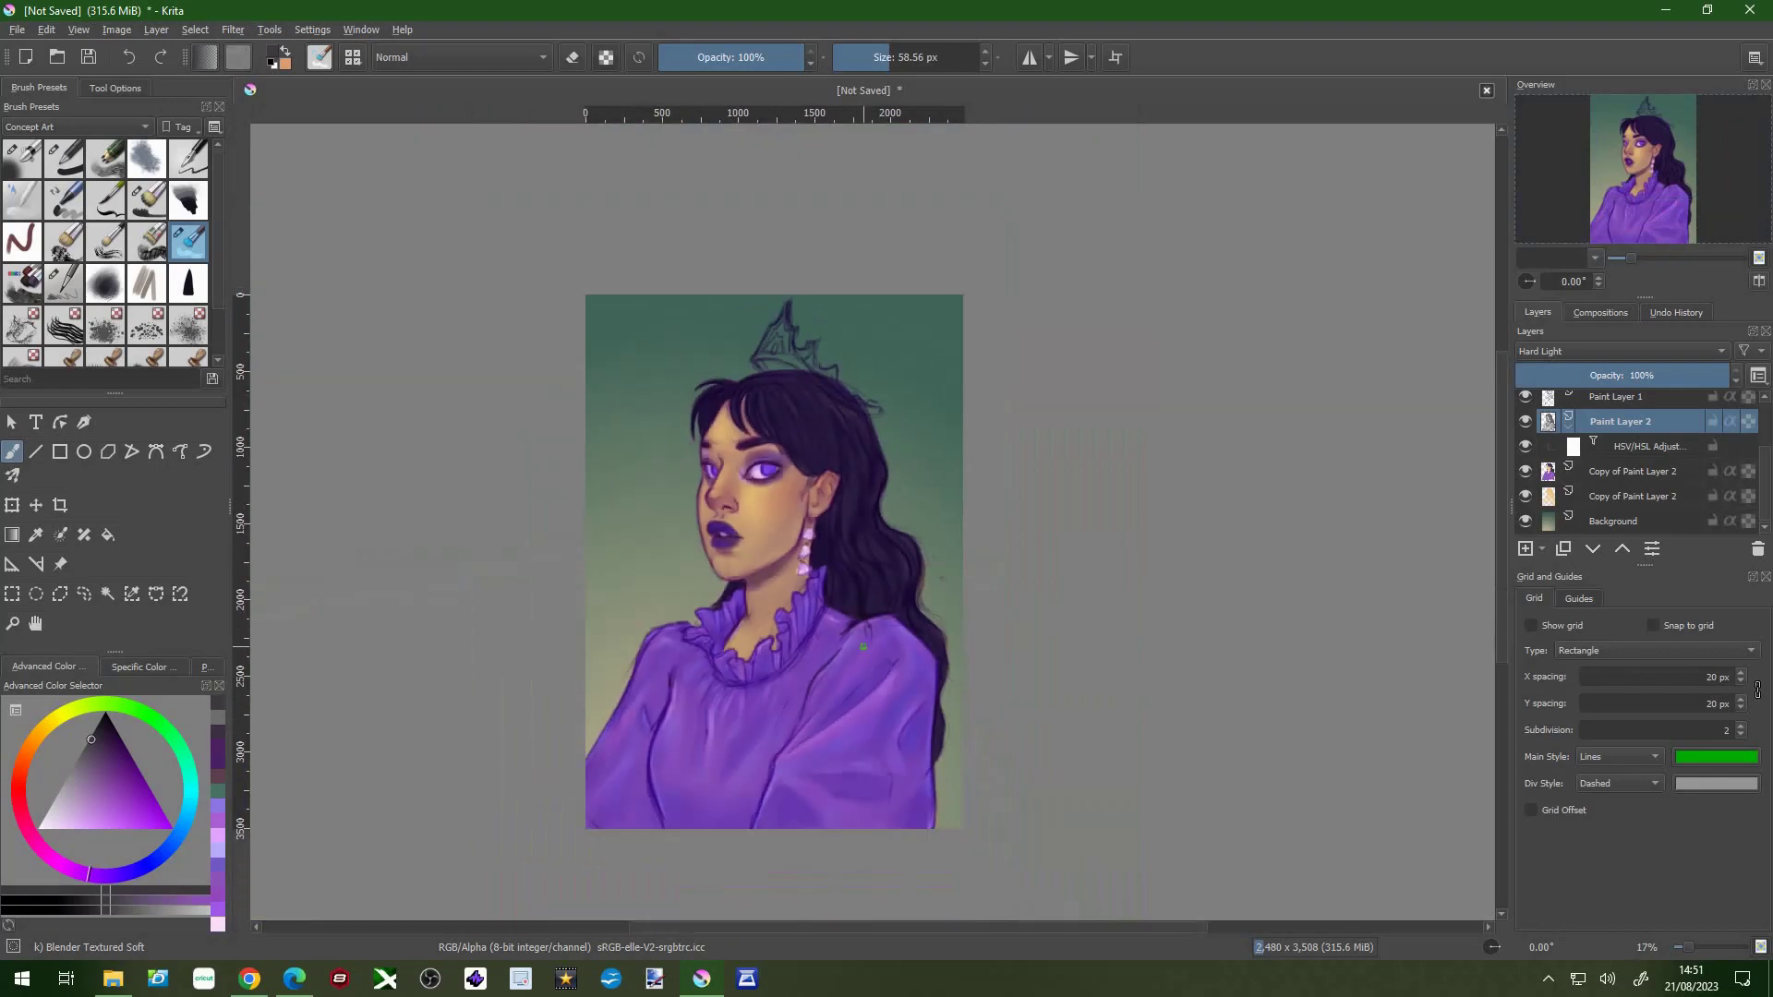
pyautogui.click(1630, 471)
pyautogui.hotkey('ctrl', 'u')
pyautogui.moveTo(1357, 450)
pyautogui.mouseDown()
pyautogui.moveTo(1372, 451)
pyautogui.moveTo(1351, 478)
pyautogui.mouseUp()
pyautogui.click(1387, 781)
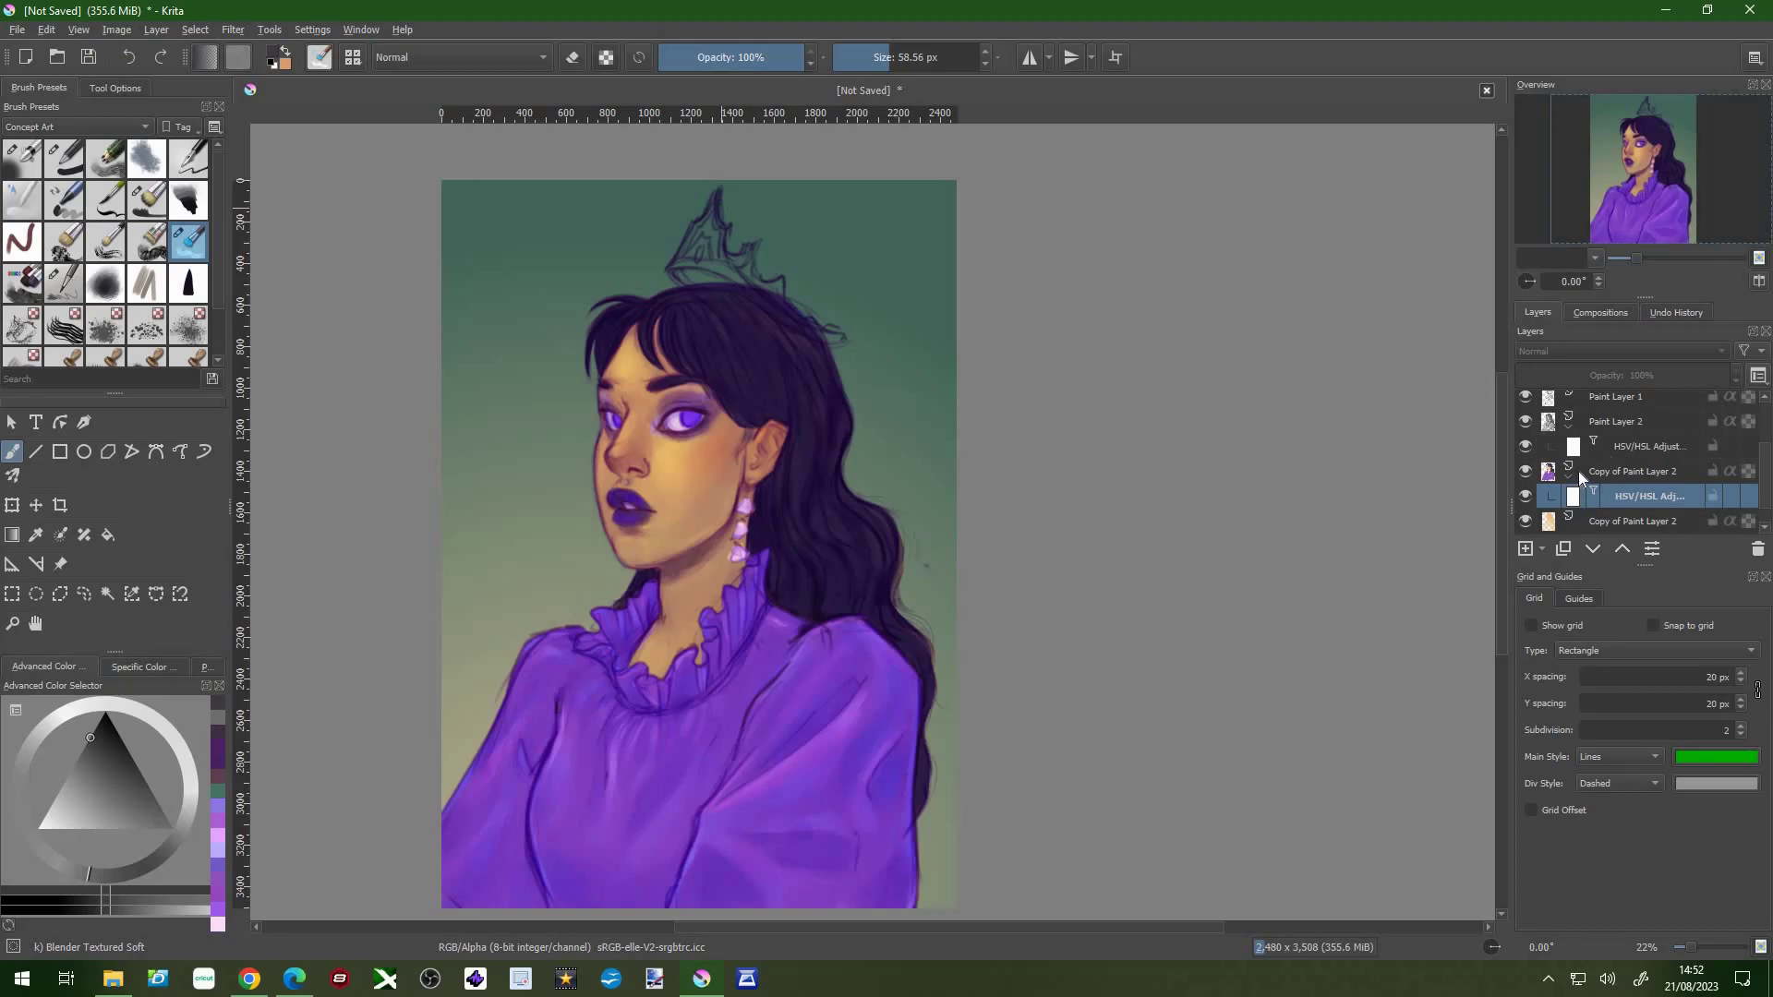
# - Select Paint Layer 2 and switch to the flat bristle brush in erase mode
pyautogui.click(1647, 425)
pyautogui.scroll(2, 836, 282)
pyautogui.press('/')
pyautogui.press('e')
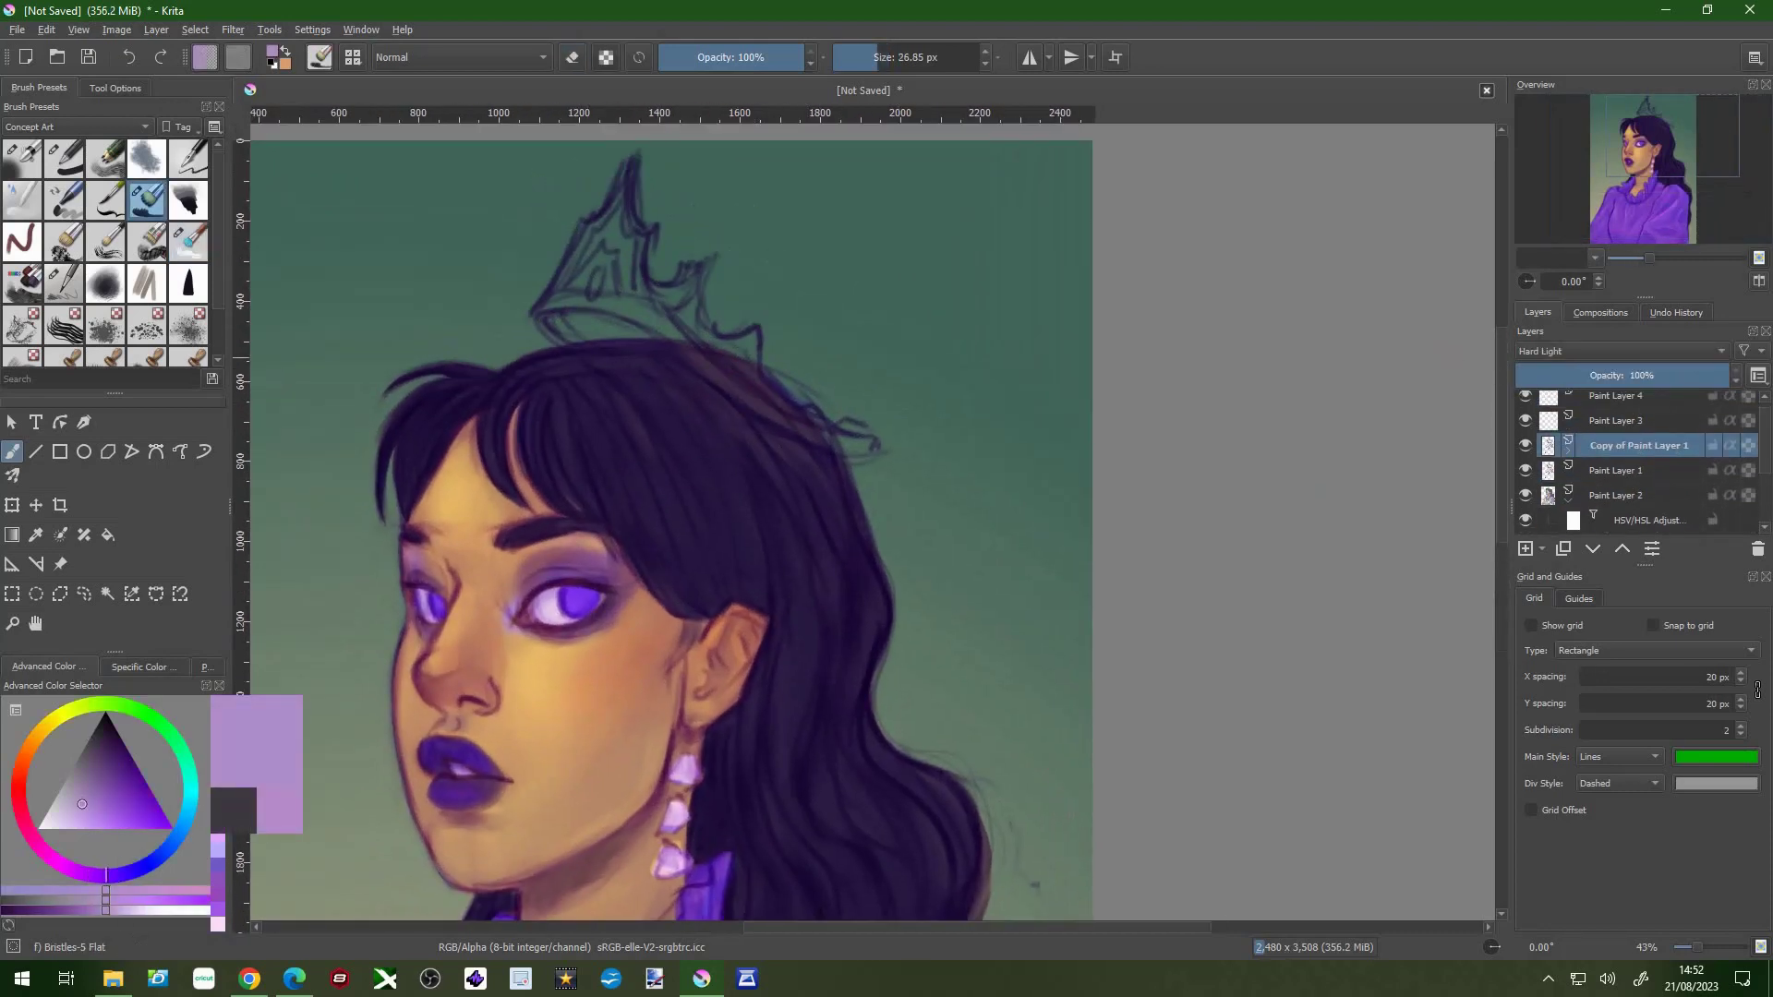
# - Trace the crown sketch and its lower edge with light-purple strokes
pyautogui.moveTo(606, 216); pyautogui.dragTo(617, 310)
pyautogui.moveTo(545, 402); pyautogui.dragTo(647, 277)
pyautogui.moveTo(656, 351)
pyautogui.mouseDown()
pyautogui.moveTo(730, 356)
pyautogui.moveTo(672, 404)
pyautogui.moveTo(752, 483)
pyautogui.mouseUp()
pyautogui.moveTo(683, 415)
pyautogui.mouseDown()
pyautogui.moveTo(859, 531)
pyautogui.moveTo(793, 521)
pyautogui.moveTo(906, 546)
pyautogui.mouseUp()
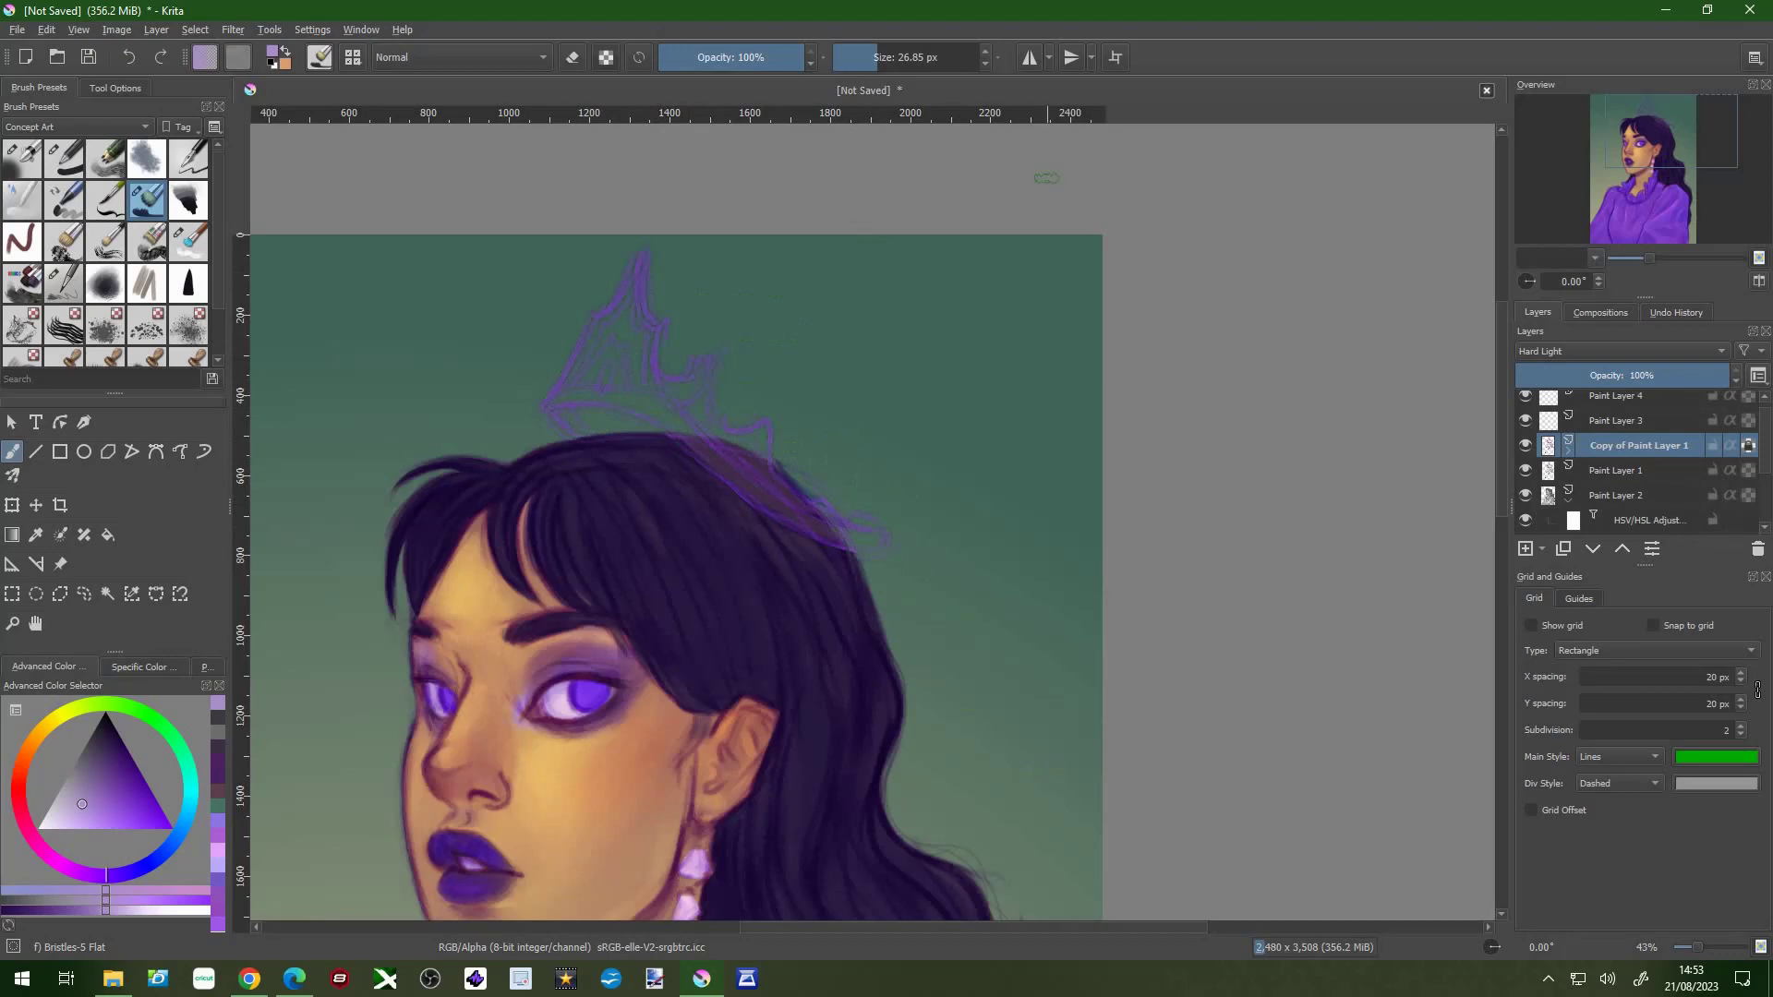
# - Freehand-select the crown, apply a Gaussian blur to it, then select Paint Layer 2
pyautogui.hotkey('ctrl', 'r')
pyautogui.moveTo(637, 241)
pyautogui.mouseDown()
pyautogui.moveTo(699, 465)
pyautogui.moveTo(781, 429)
pyautogui.mouseUp()
pyautogui.click(232, 30)
pyautogui.moveTo(363, 128)
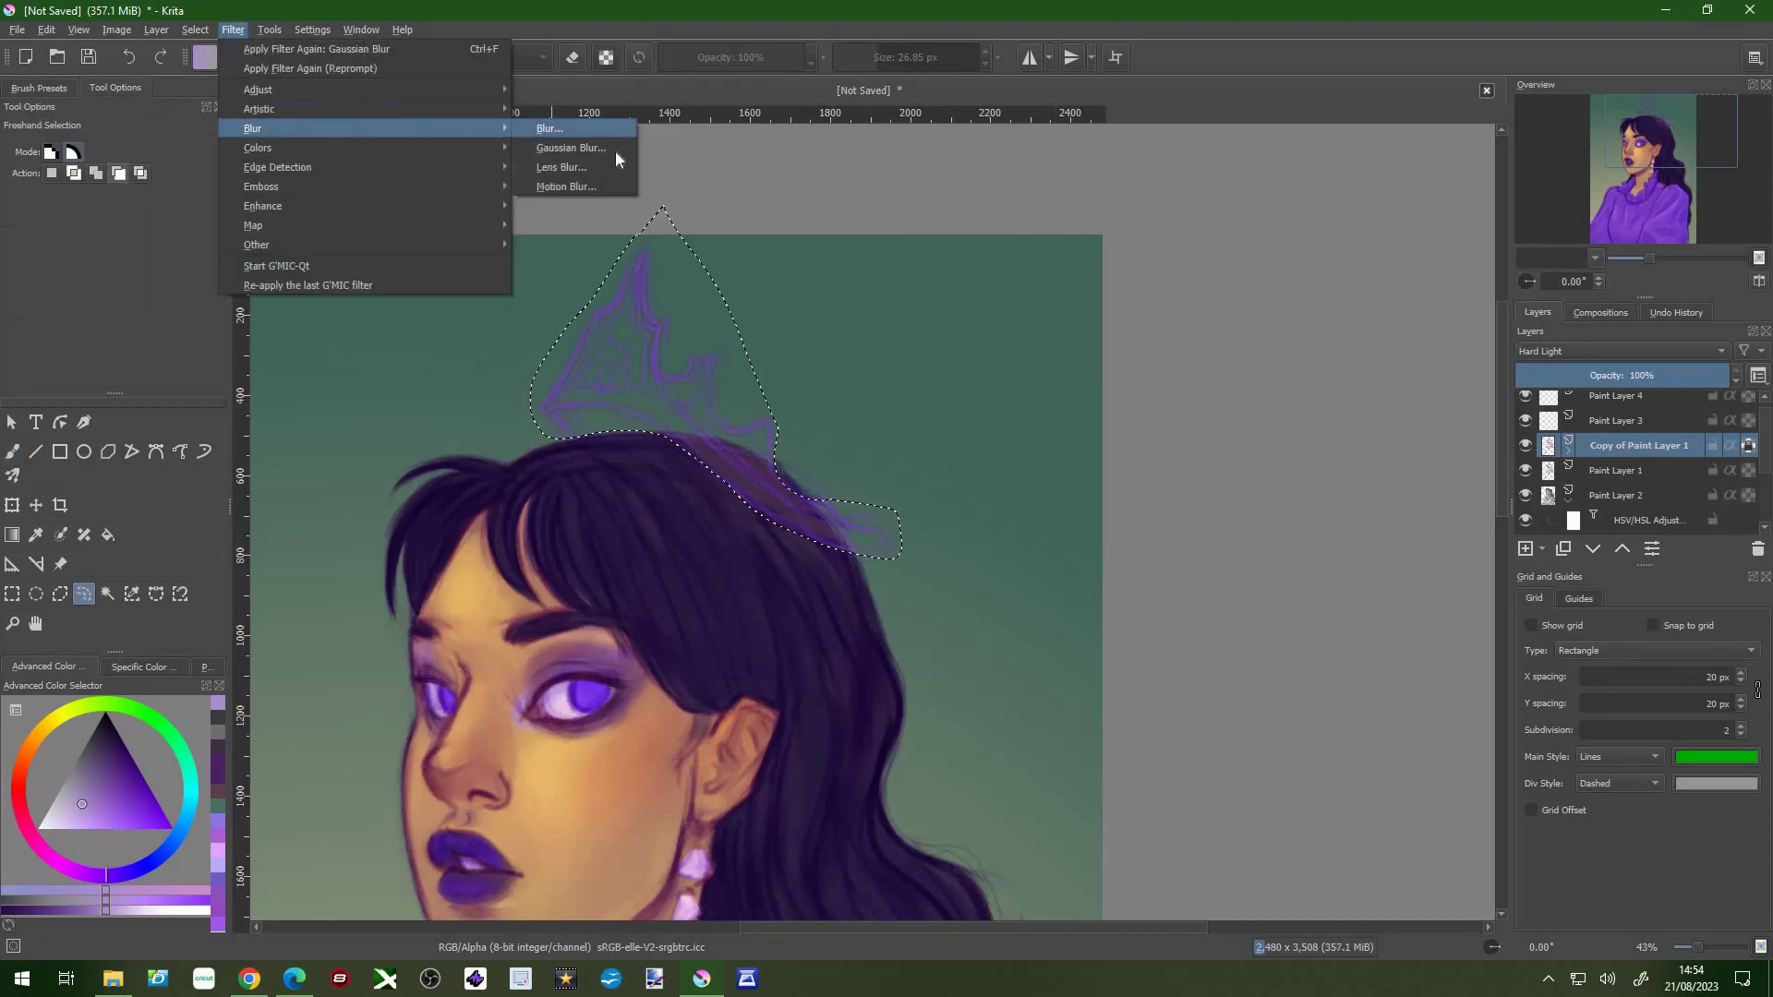
pyautogui.click(570, 148)
pyautogui.press('Return')
pyautogui.click(1588, 499)
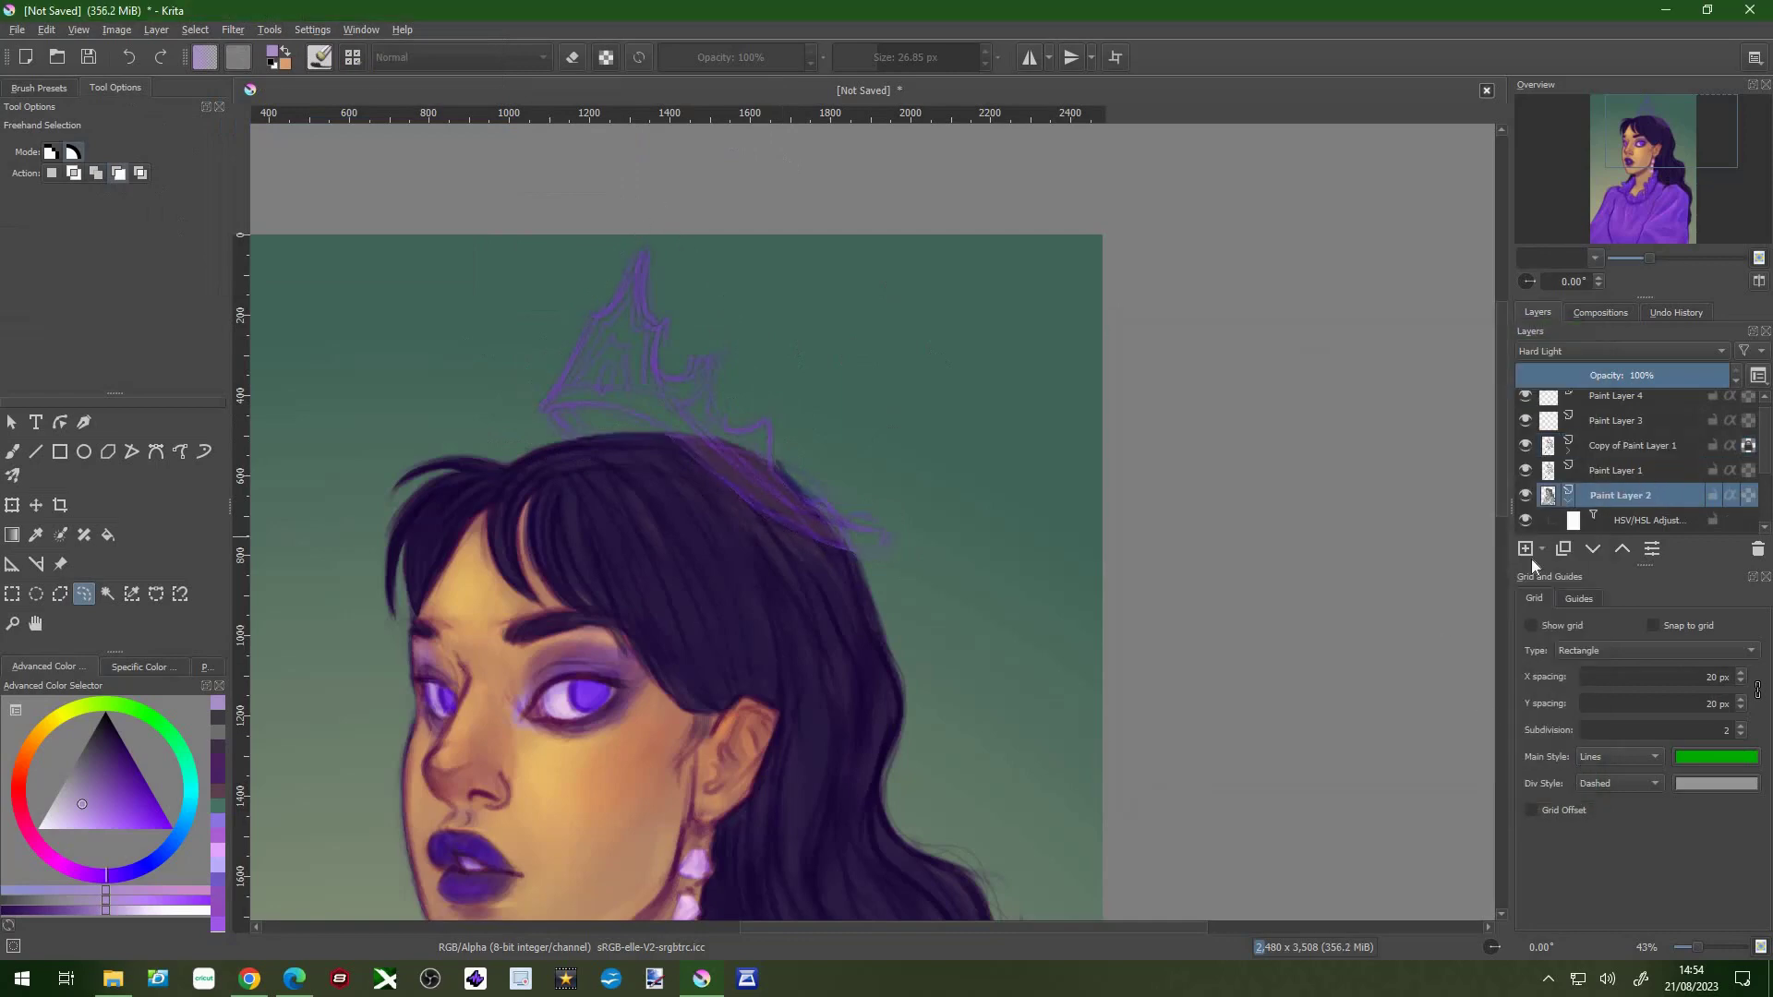
# - Add a new paint layer and paint light-purple strokes over the crown
pyautogui.press('Insert')
pyautogui.click(54, 827)
pyautogui.click(39, 88)
pyautogui.press('b')
pyautogui.moveTo(628, 332)
pyautogui.mouseDown()
pyautogui.moveTo(572, 378)
pyautogui.moveTo(637, 263)
pyautogui.moveTo(650, 369)
pyautogui.moveTo(554, 415)
pyautogui.moveTo(610, 402)
pyautogui.moveTo(652, 420)
pyautogui.moveTo(651, 305)
pyautogui.mouseUp()
pyautogui.press('[')
pyautogui.press('[')
pyautogui.moveTo(639, 245)
pyautogui.mouseDown()
pyautogui.moveTo(647, 291)
pyautogui.moveTo(591, 379)
pyautogui.mouseUp()
# - Erase gaps inside the crown, then turn erasing back off
pyautogui.press('e')
pyautogui.moveTo(632, 302)
pyautogui.mouseDown()
pyautogui.moveTo(586, 384)
pyautogui.moveTo(637, 334)
pyautogui.moveTo(637, 349)
pyautogui.moveTo(563, 355)
pyautogui.moveTo(665, 401)
pyautogui.mouseUp()
pyautogui.press(']')
pyautogui.press(']')
pyautogui.press(']')
pyautogui.press('[')
pyautogui.press('[')
pyautogui.press('e')
# - Paint the crown's right prong, bands and right tip, extending its edge downward
pyautogui.moveTo(545, 397); pyautogui.dragTo(563, 369)
pyautogui.moveTo(661, 415)
pyautogui.mouseDown()
pyautogui.moveTo(692, 364)
pyautogui.moveTo(711, 420)
pyautogui.mouseUp()
pyautogui.moveTo(660, 411)
pyautogui.mouseDown()
pyautogui.moveTo(739, 489)
pyautogui.moveTo(784, 506)
pyautogui.mouseUp()
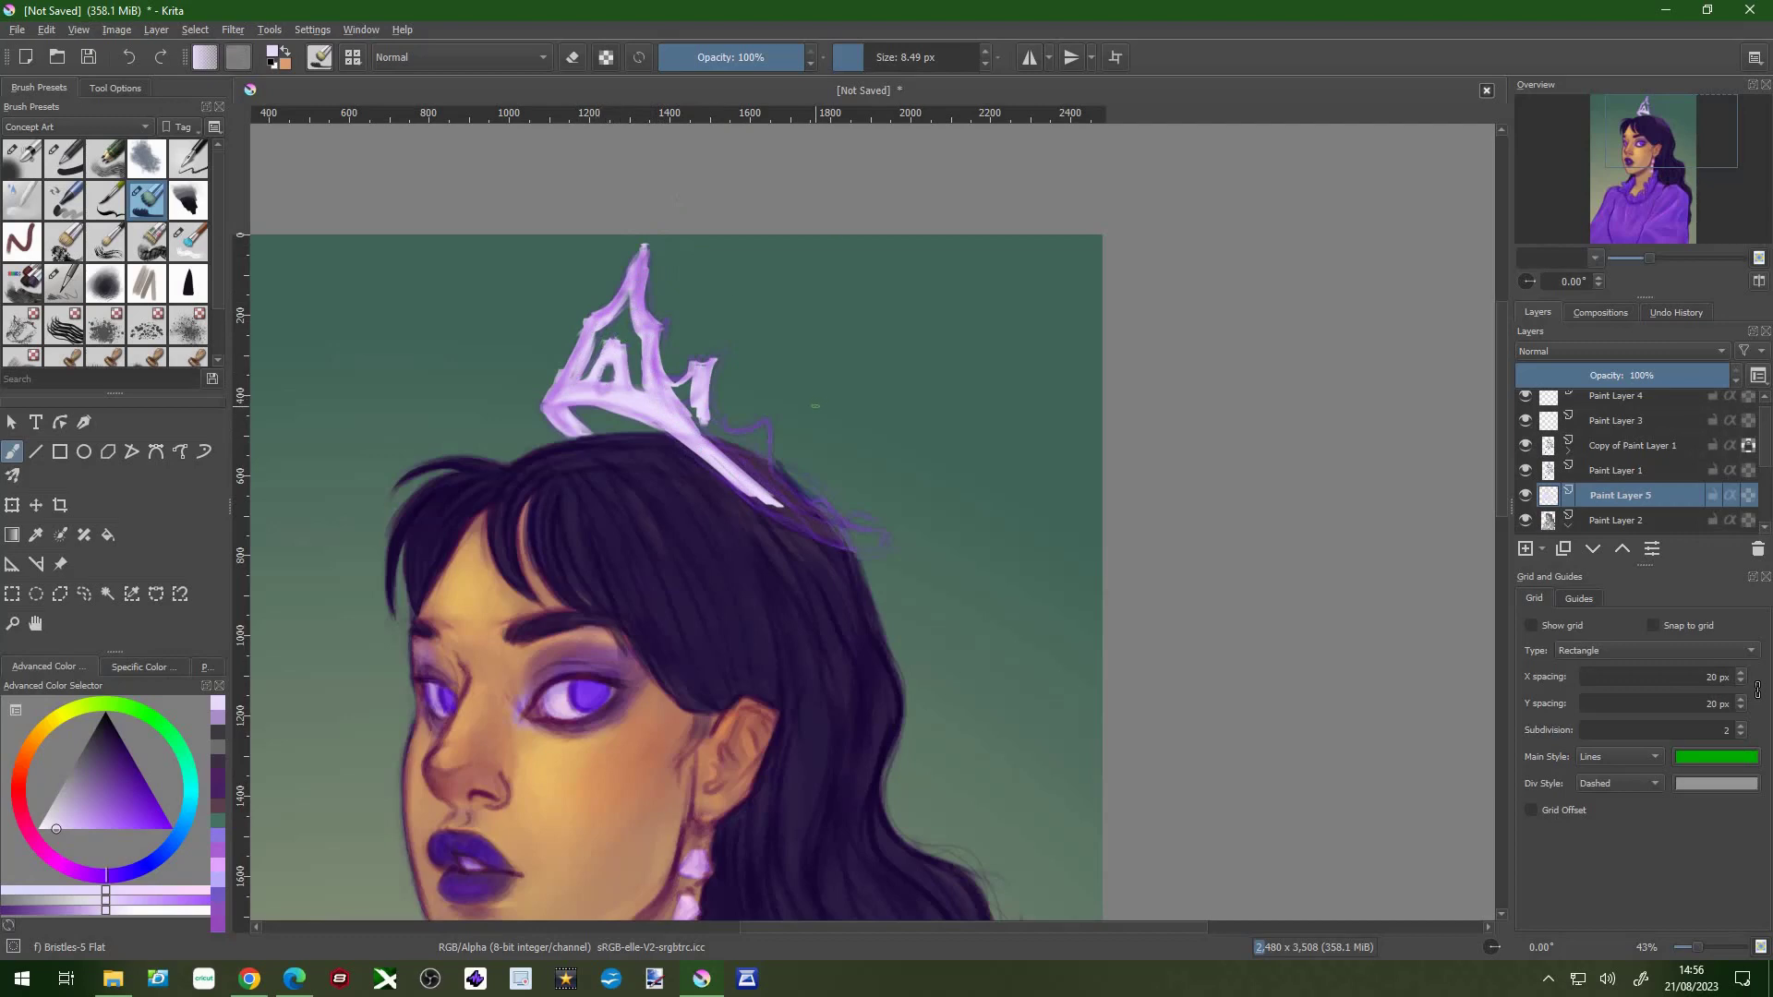
pyautogui.moveTo(704, 406); pyautogui.dragTo(734, 448)
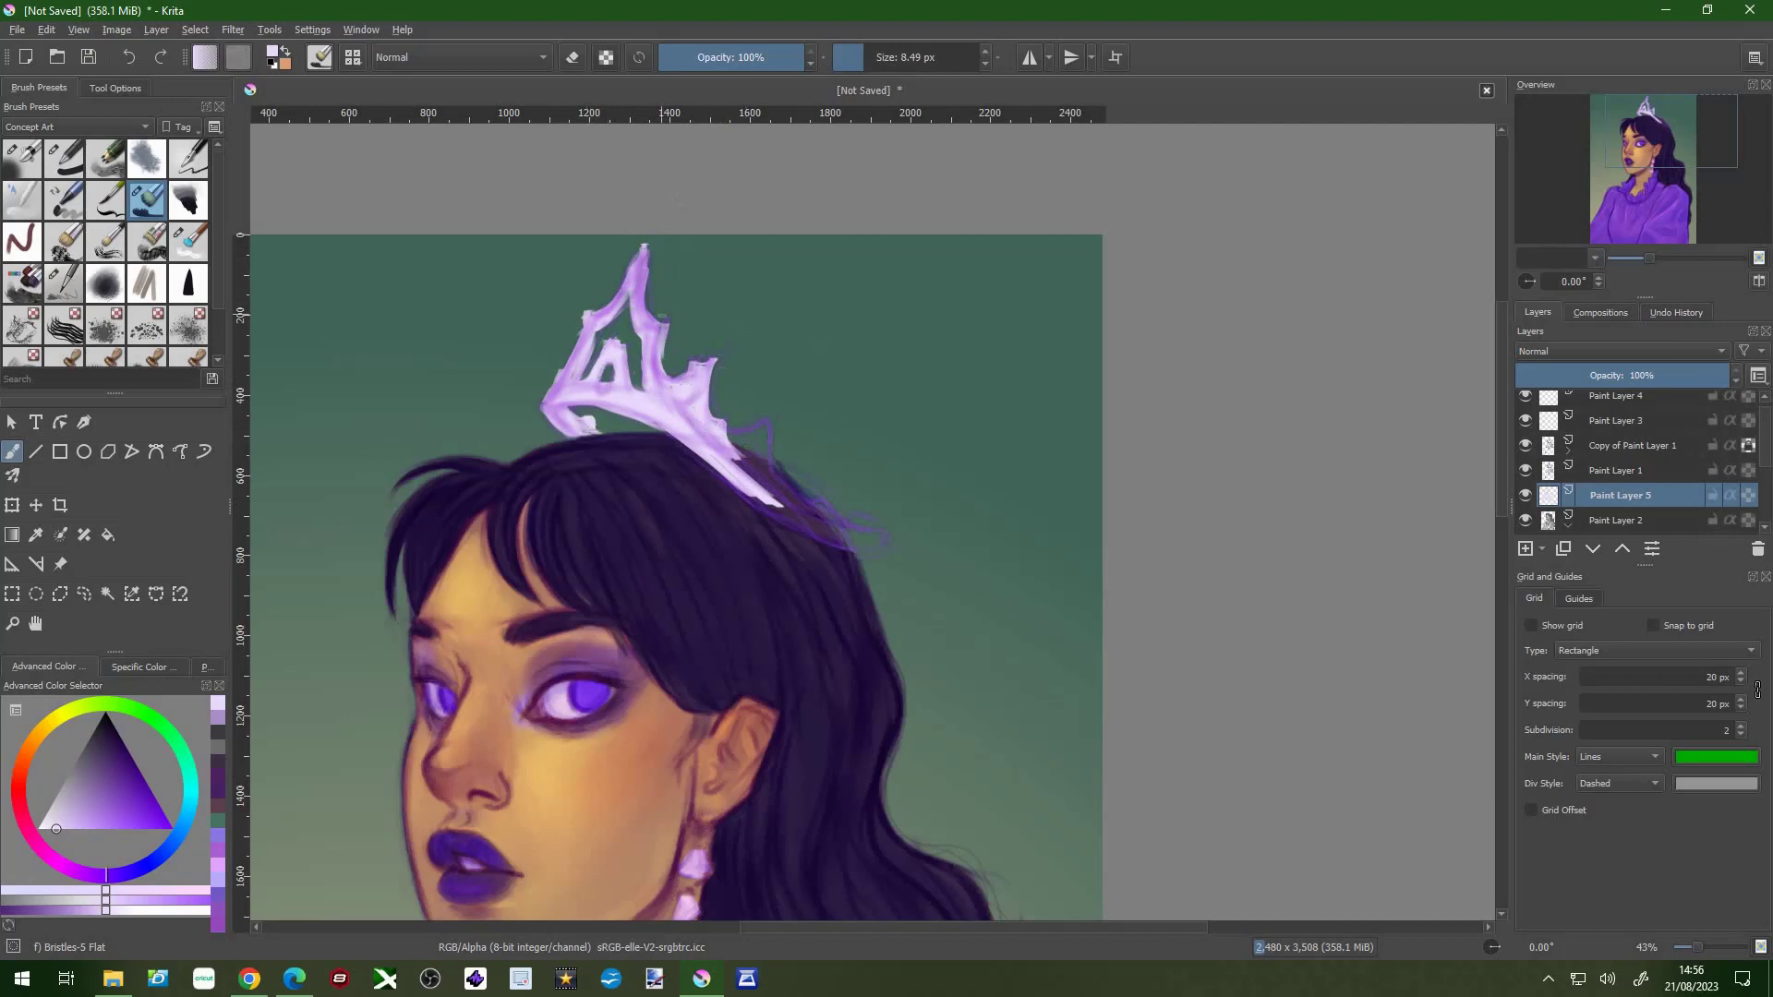
pyautogui.moveTo(722, 419)
pyautogui.mouseDown()
pyautogui.moveTo(767, 484)
pyautogui.moveTo(881, 545)
pyautogui.mouseUp()
pyautogui.moveTo(702, 457); pyautogui.dragTo(825, 520)
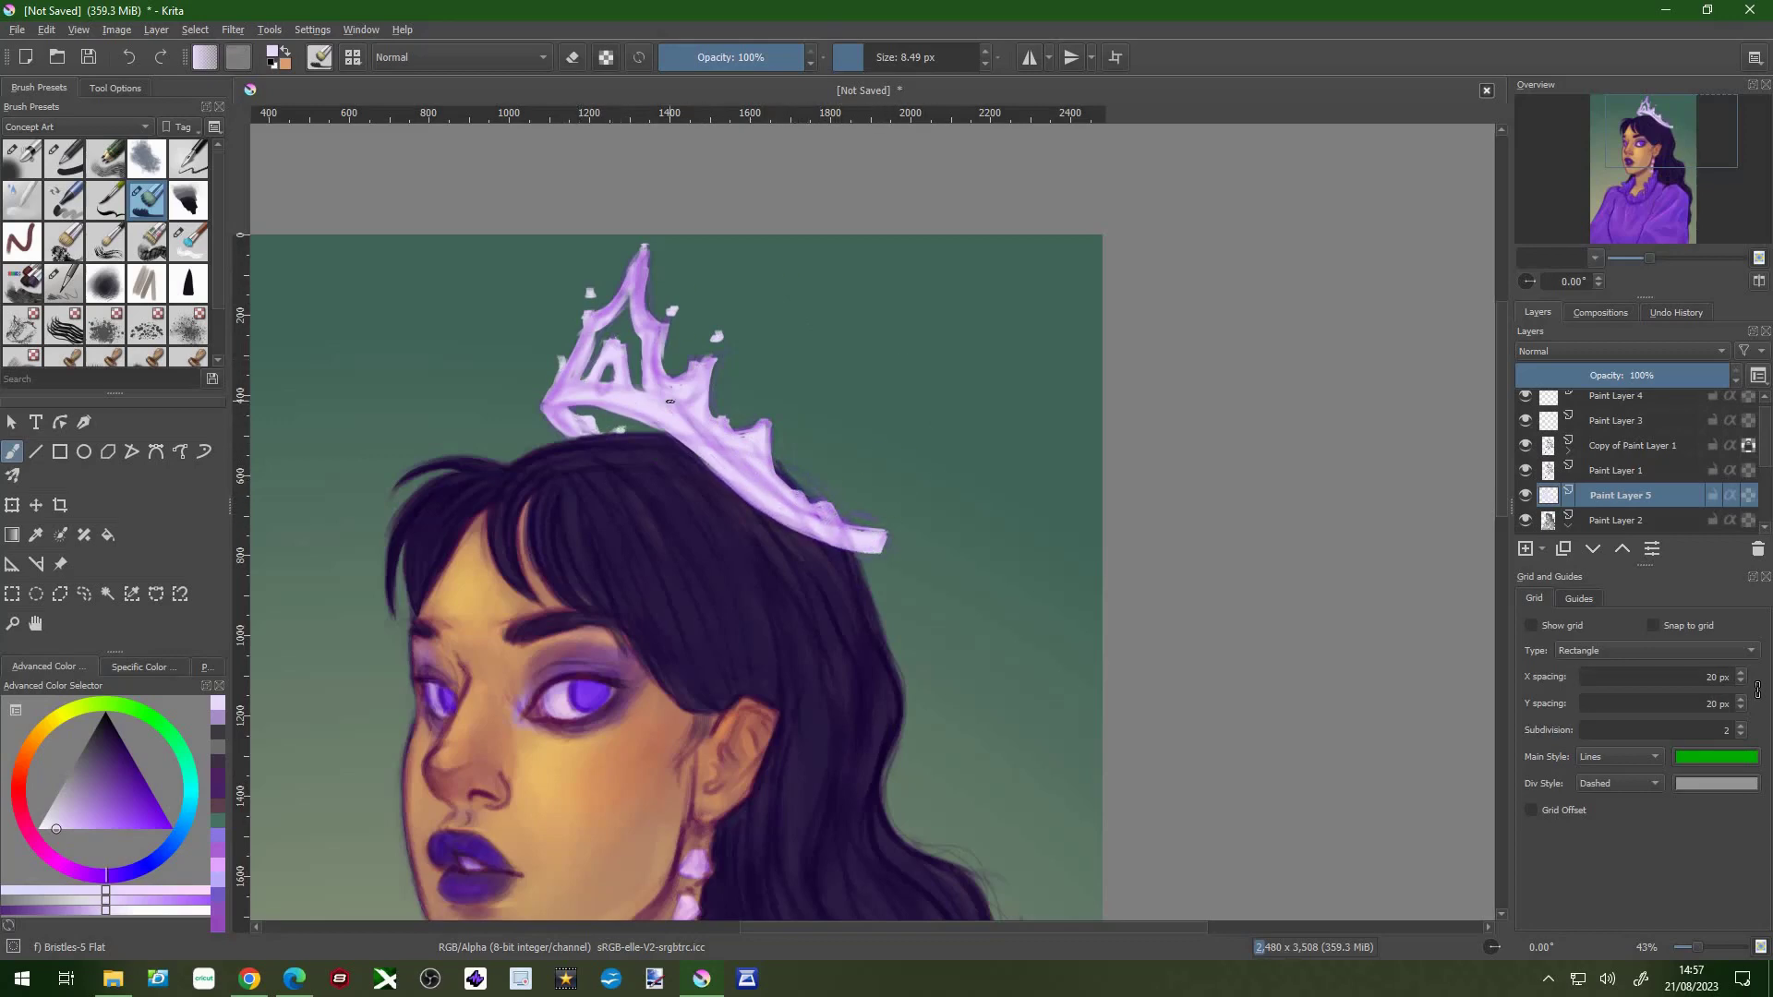
# - On Paint Layer 1, erase to whiten the crown from its tips downward
pyautogui.click(1710, 453)
pyautogui.press('e')
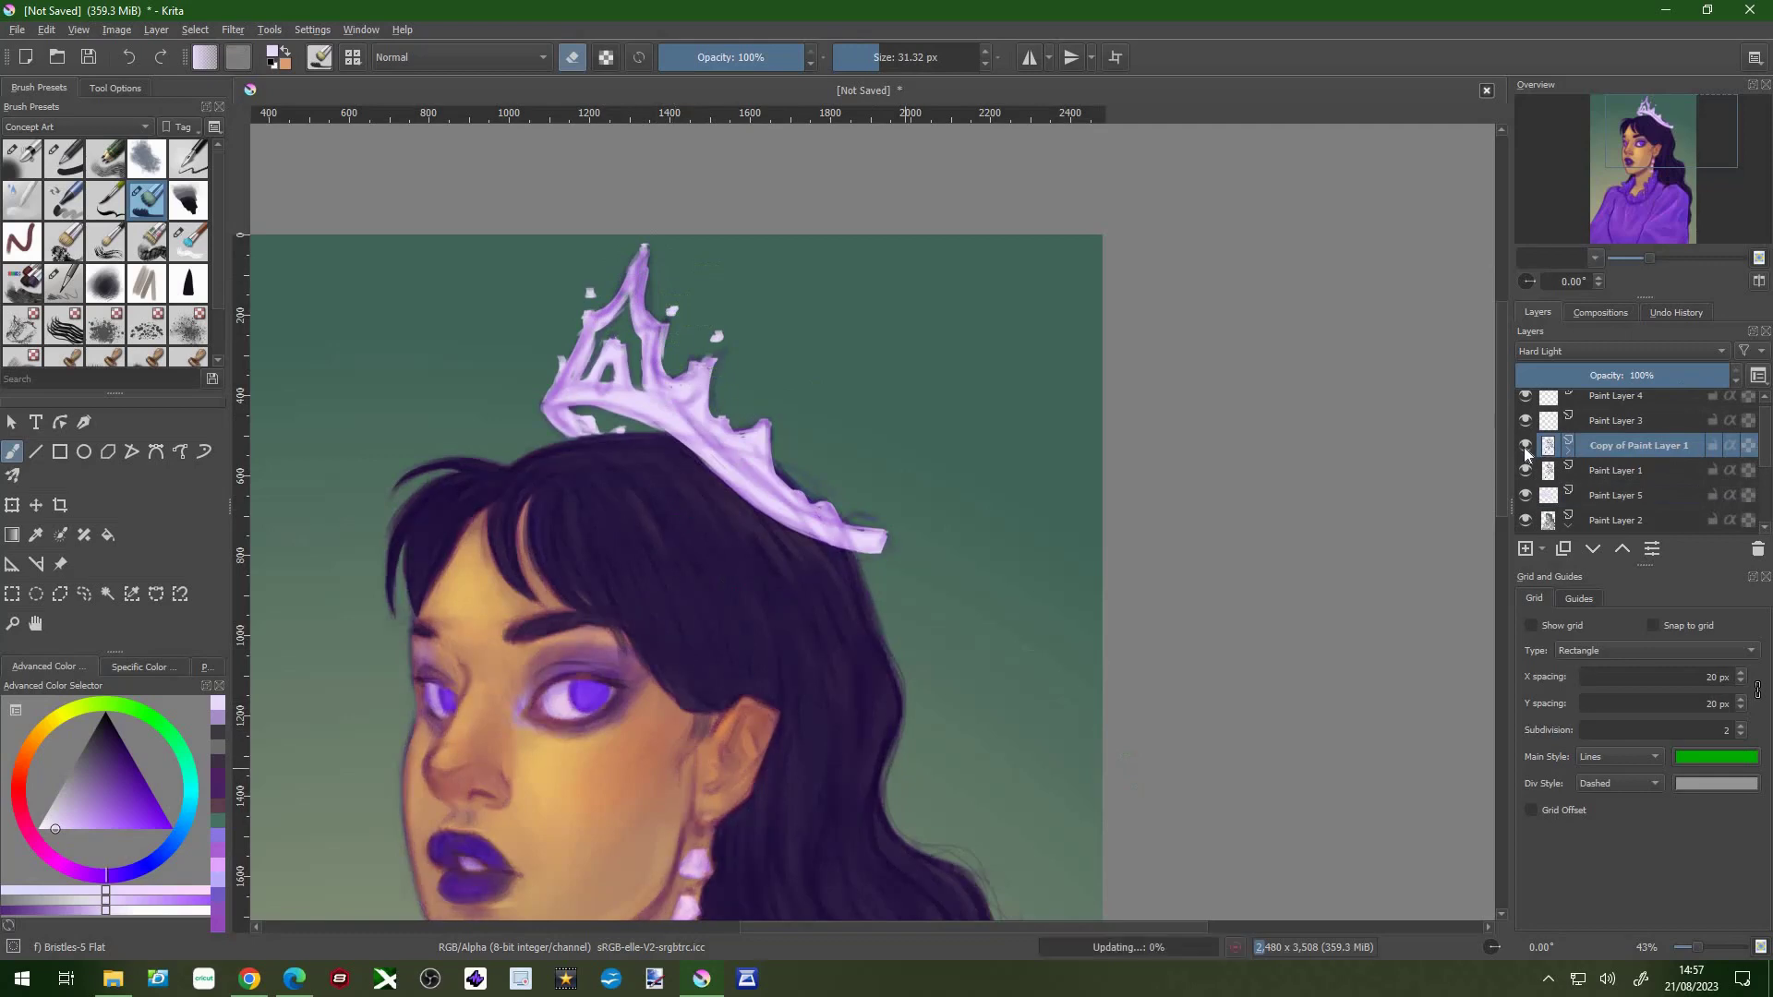
pyautogui.press('pagedown')
pyautogui.moveTo(637, 268)
pyautogui.mouseDown()
pyautogui.moveTo(781, 509)
pyautogui.moveTo(882, 545)
pyautogui.mouseUp()
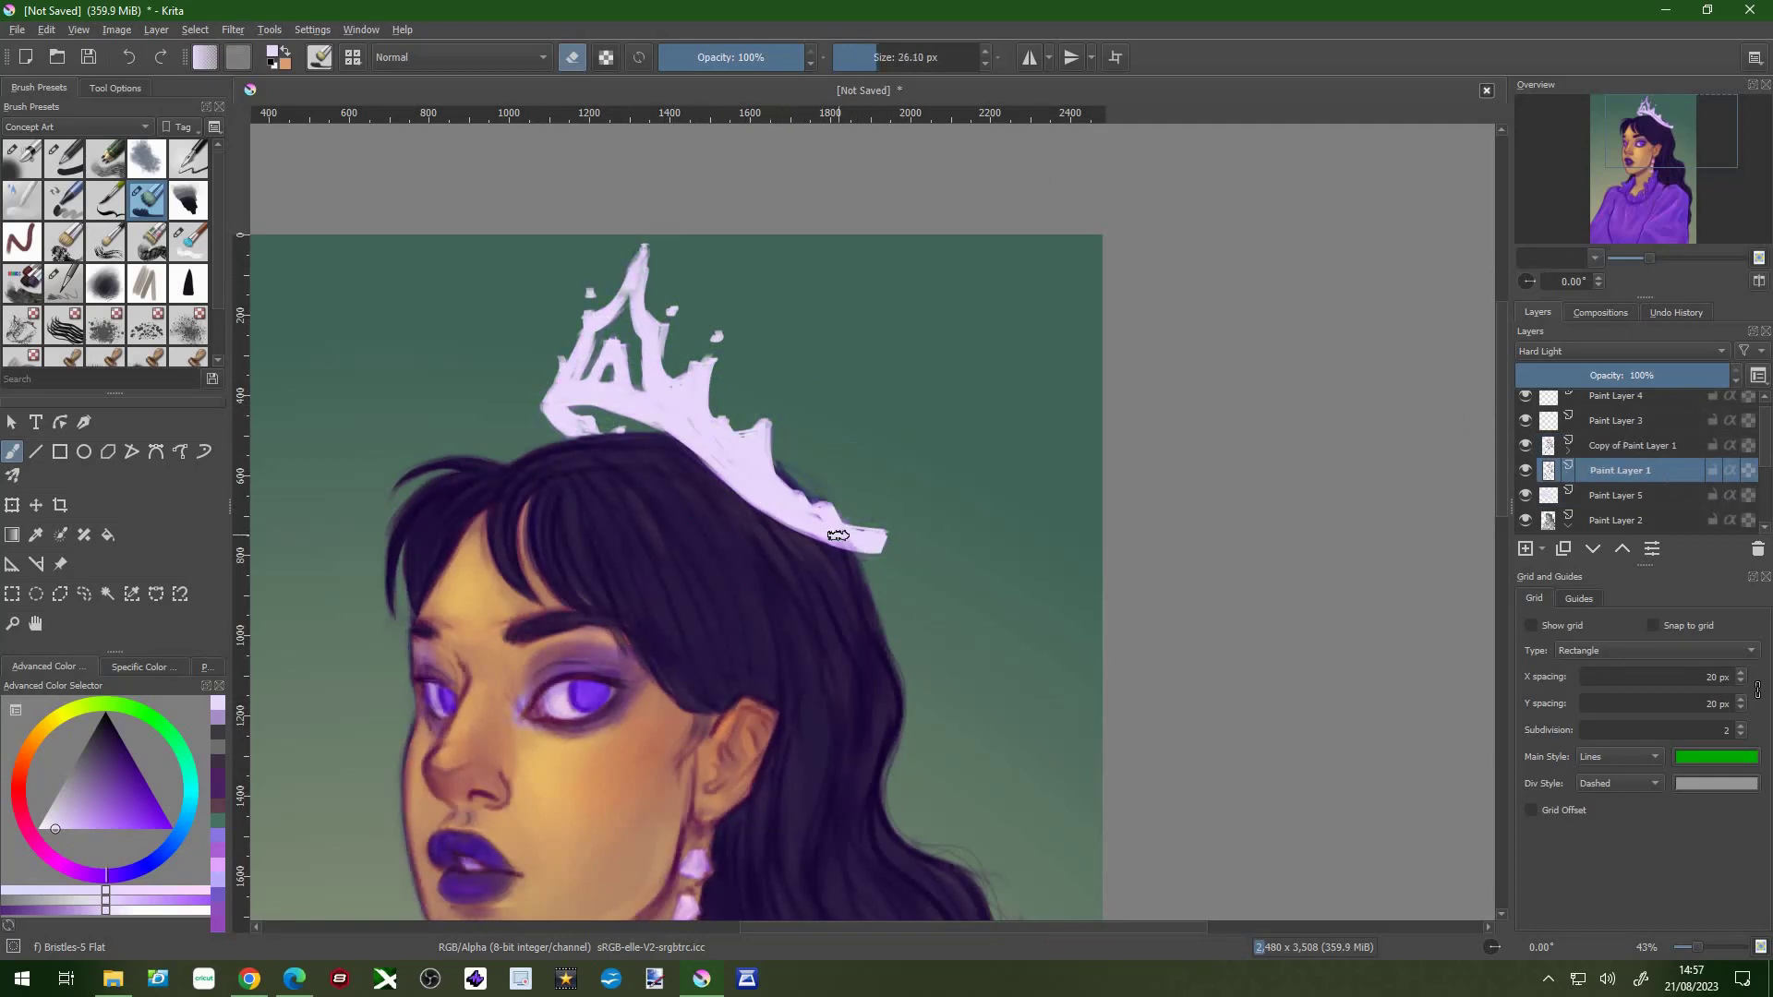
pyautogui.press('pageup')
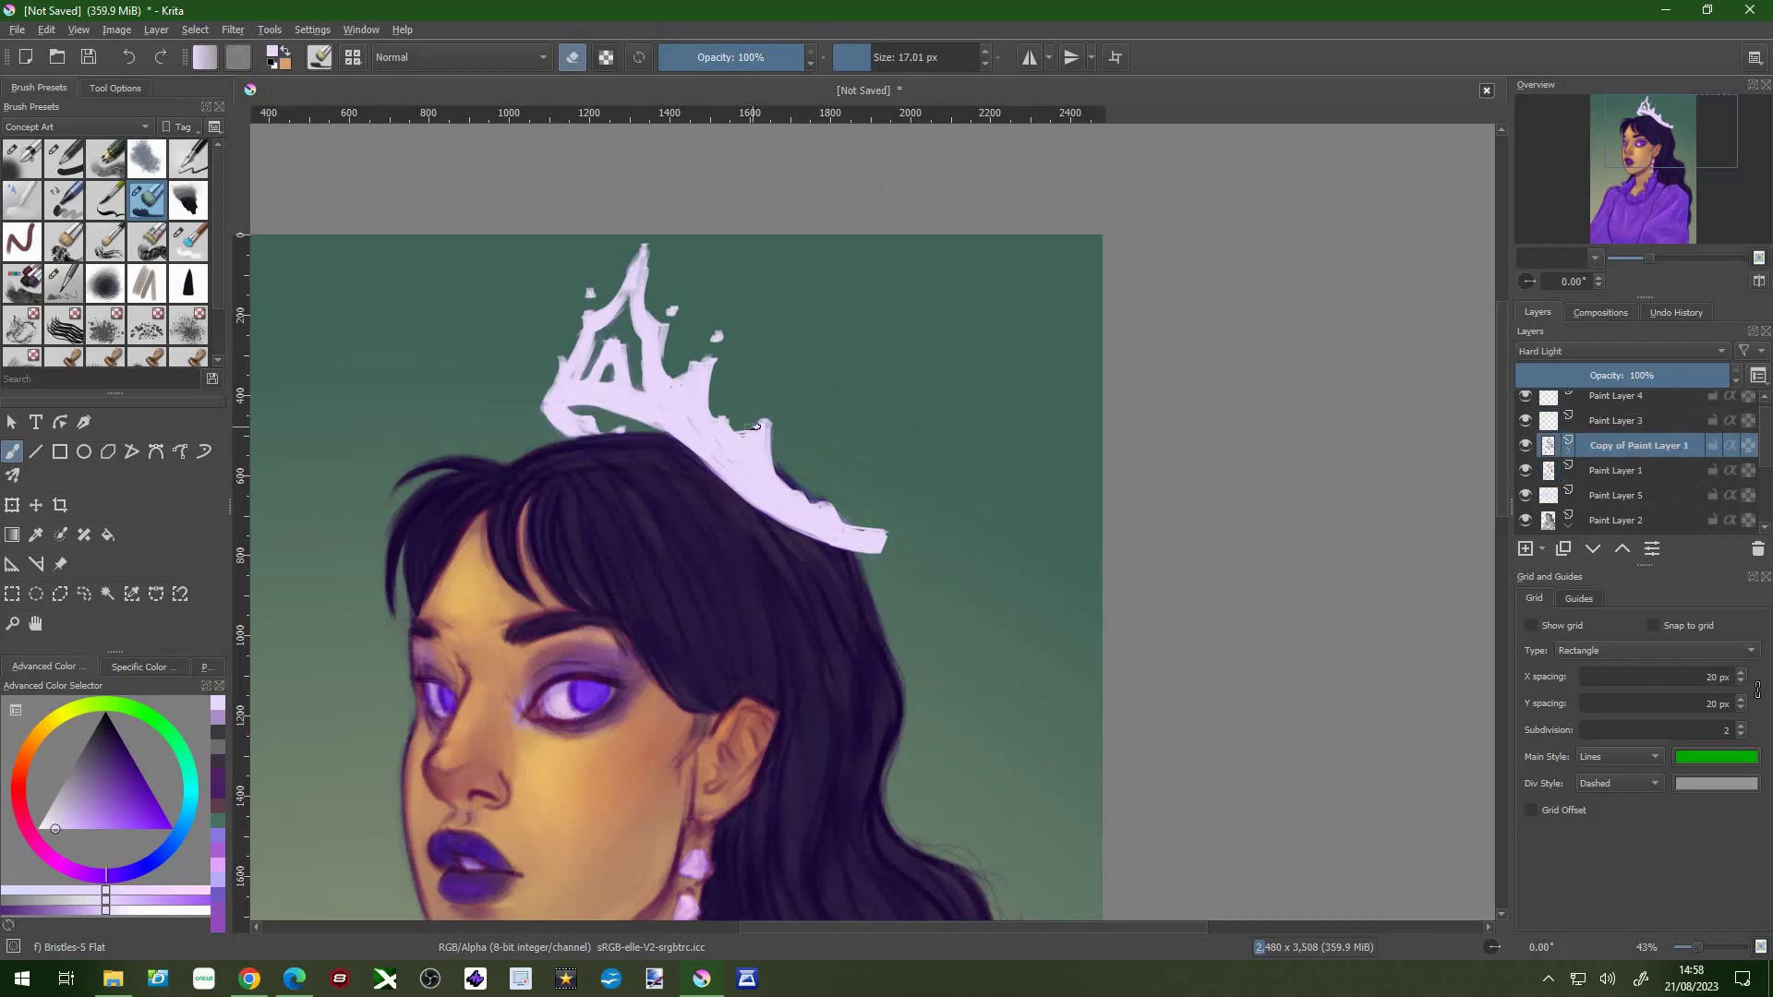
pyautogui.press('/')
# - Draw a thin purple pencil line under the crown on Copy of Paint Layer 1
pyautogui.press('pagedown')
pyautogui.press('pagedown')
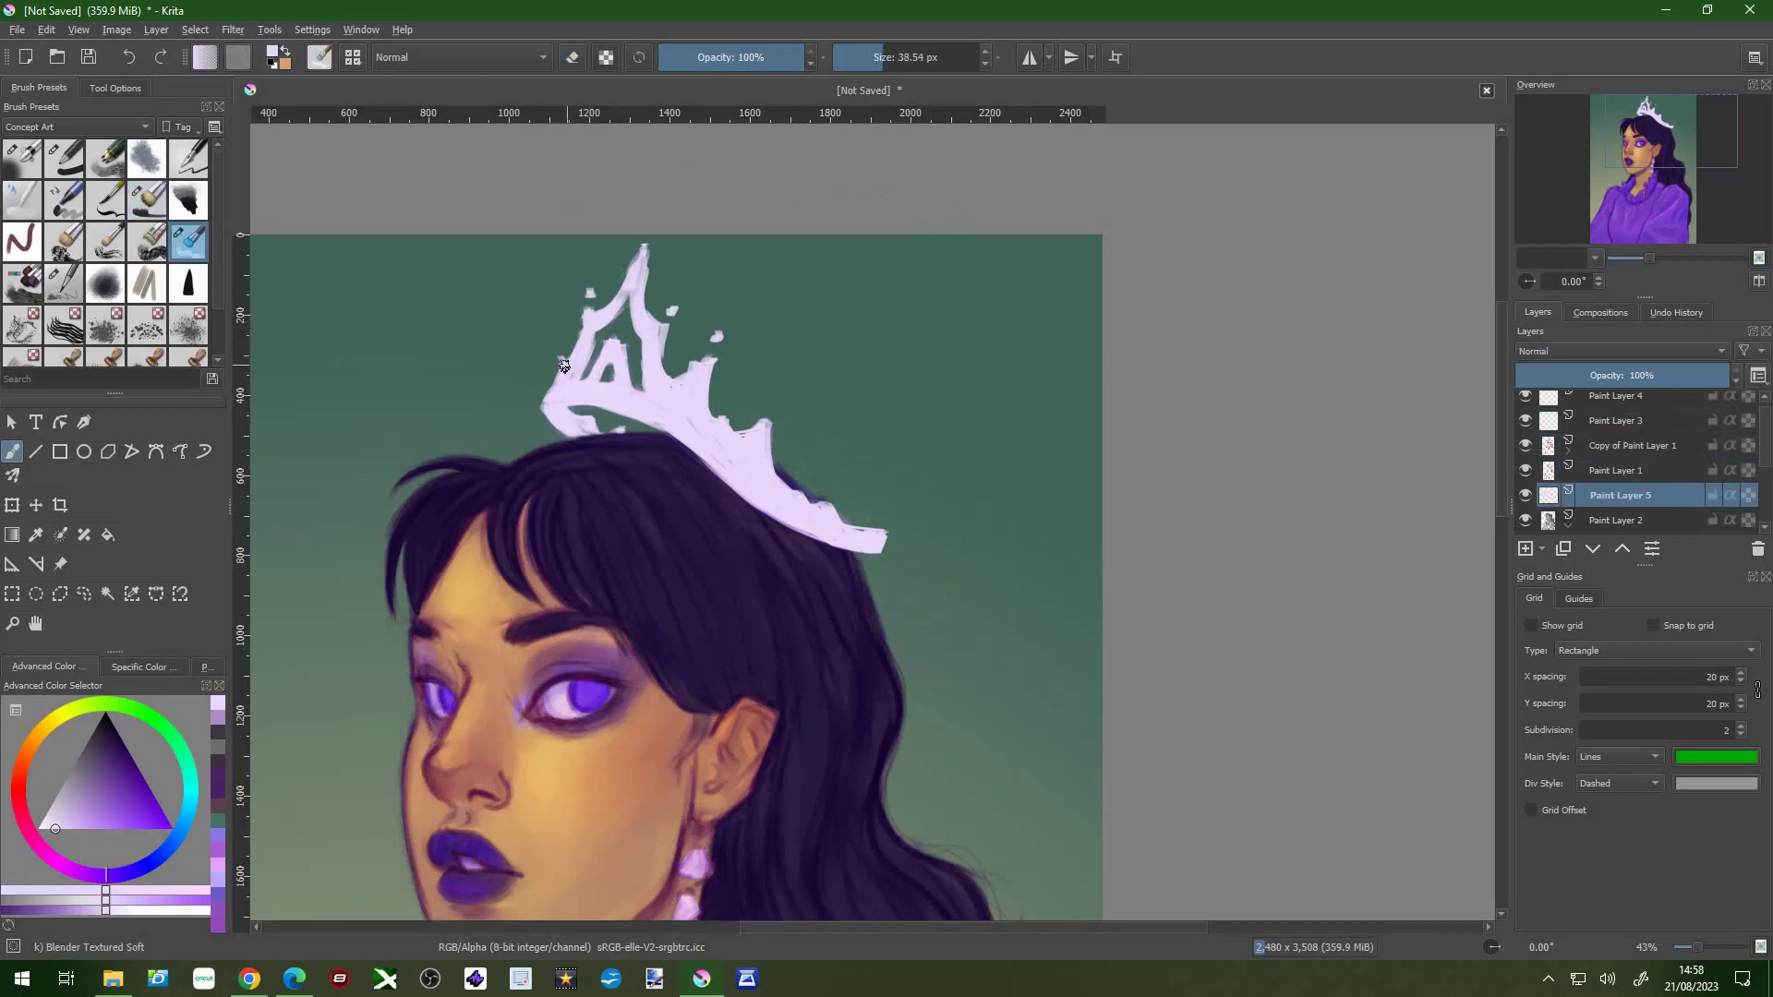
pyautogui.press('e')
pyautogui.press('e')
pyautogui.scroll(-2, 592, 372)
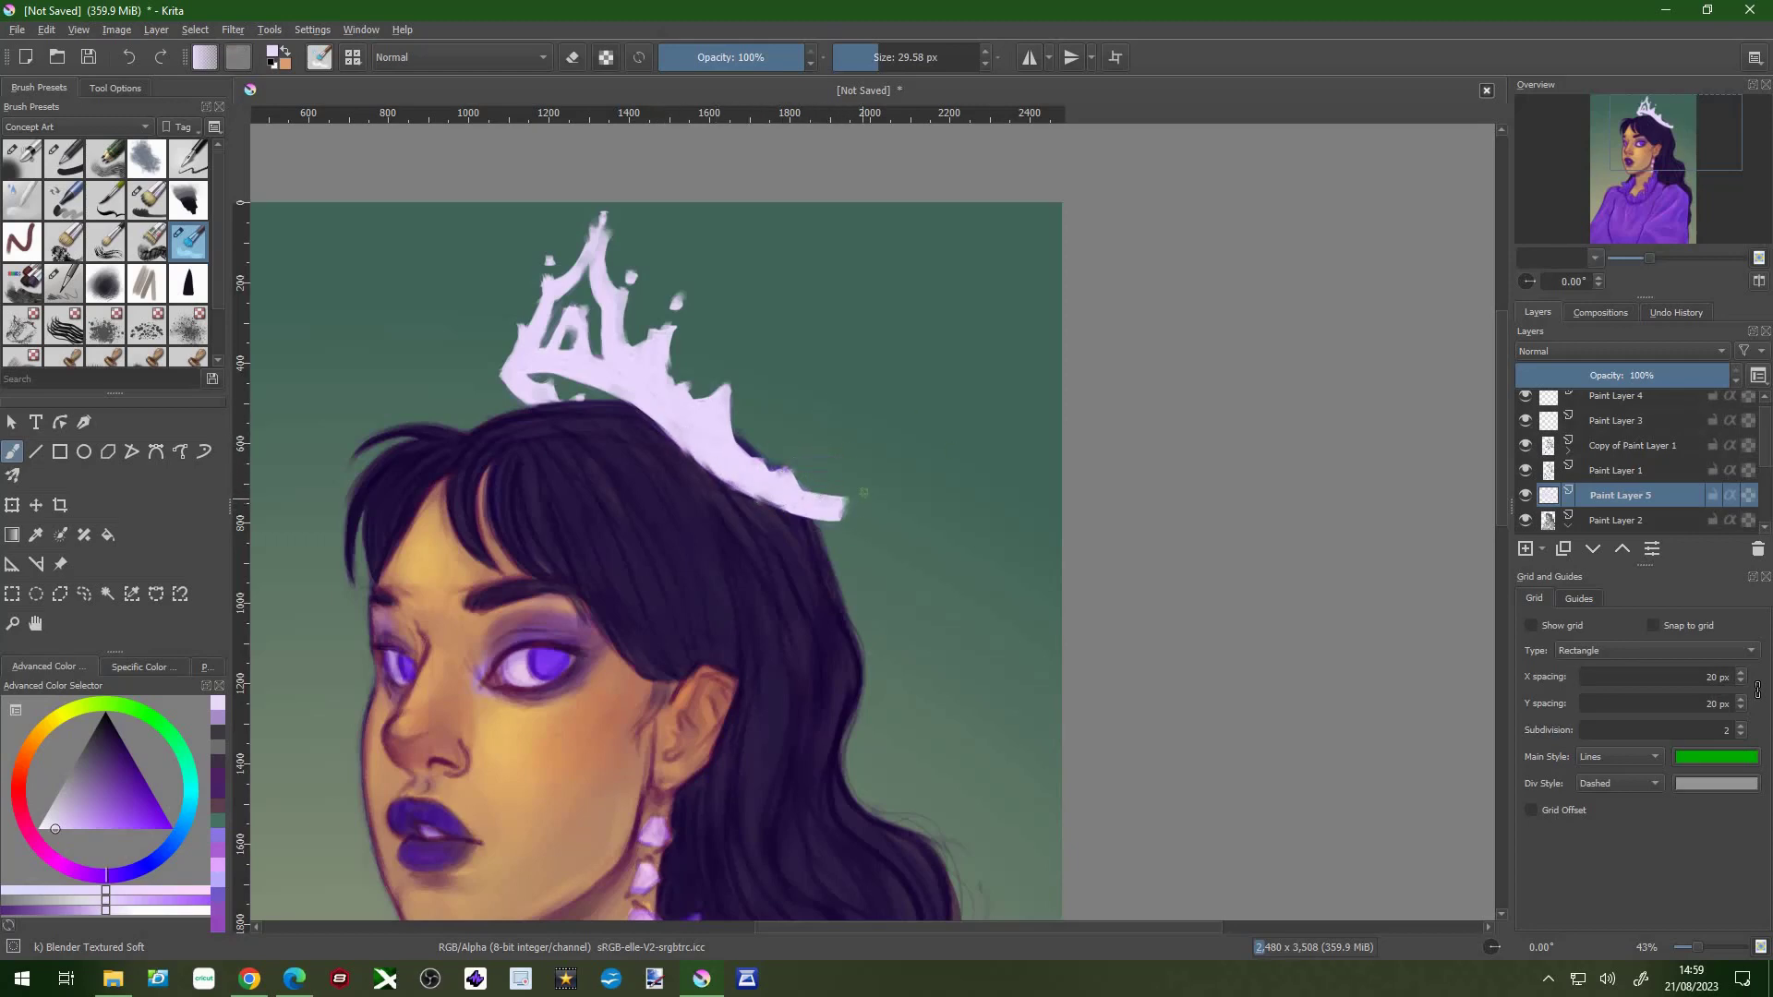
pyautogui.press('pageup')
pyautogui.press('pageup')
pyautogui.press('/')
pyautogui.scroll(2, 516, 284)
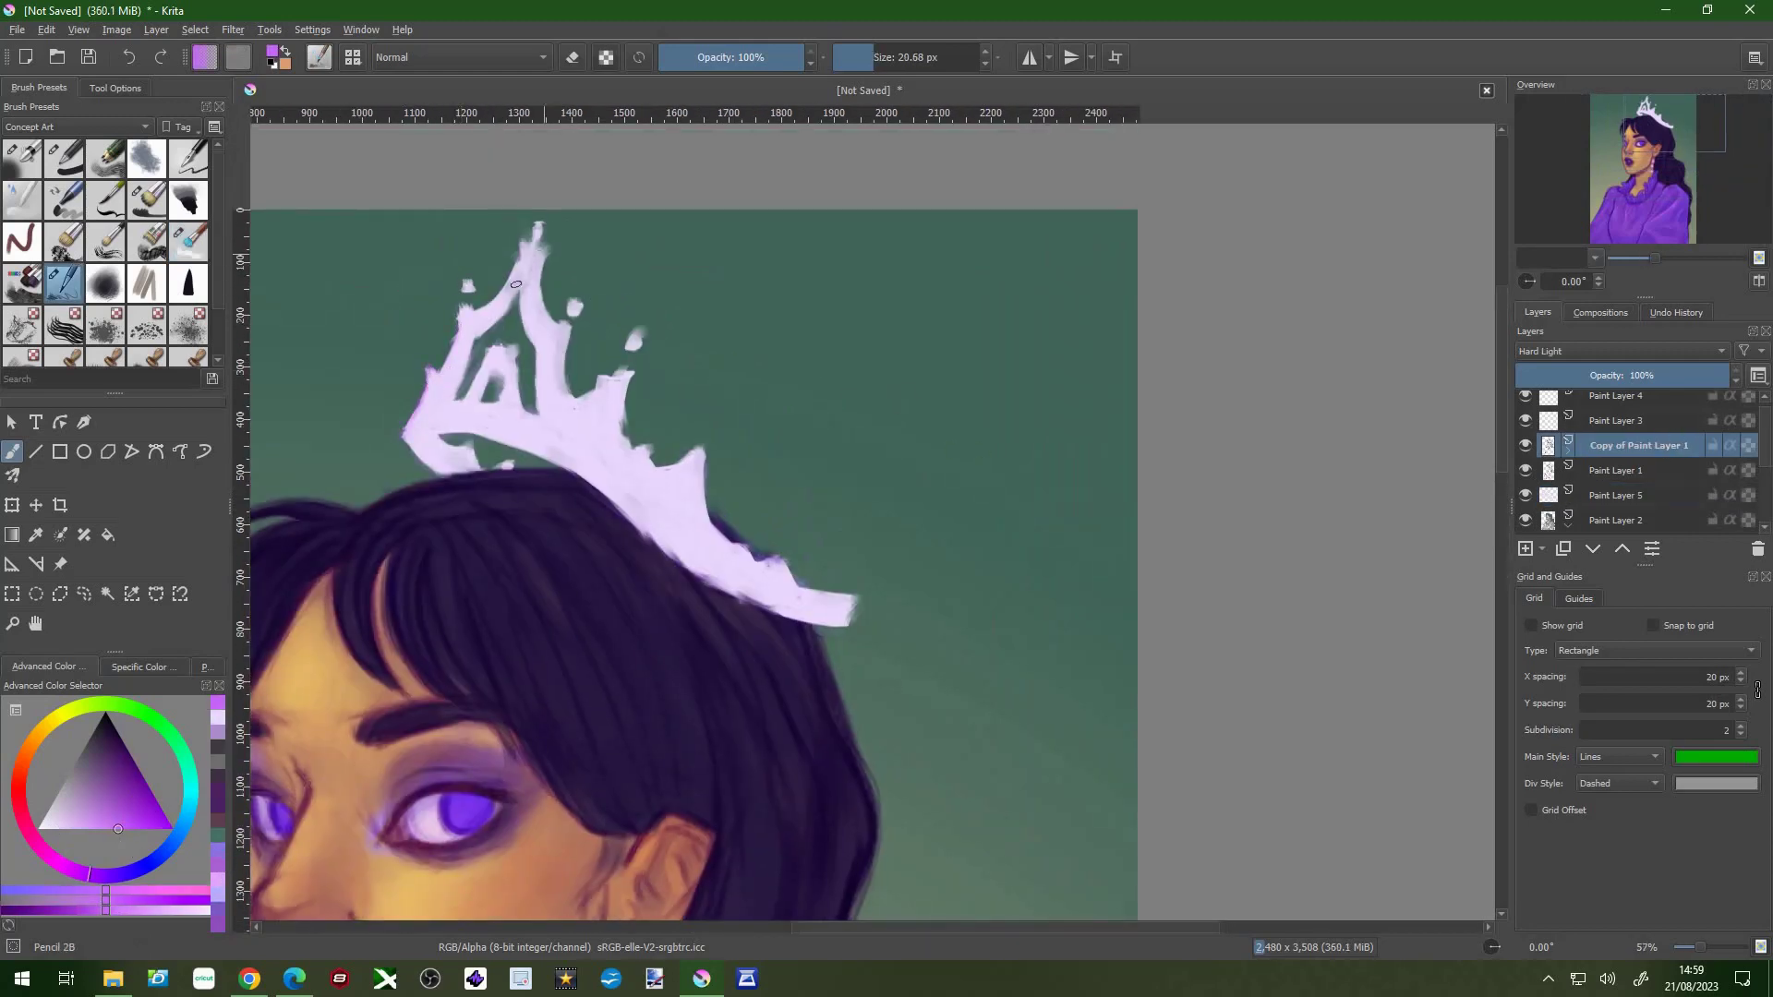
pyautogui.moveTo(472, 433); pyautogui.dragTo(831, 626)
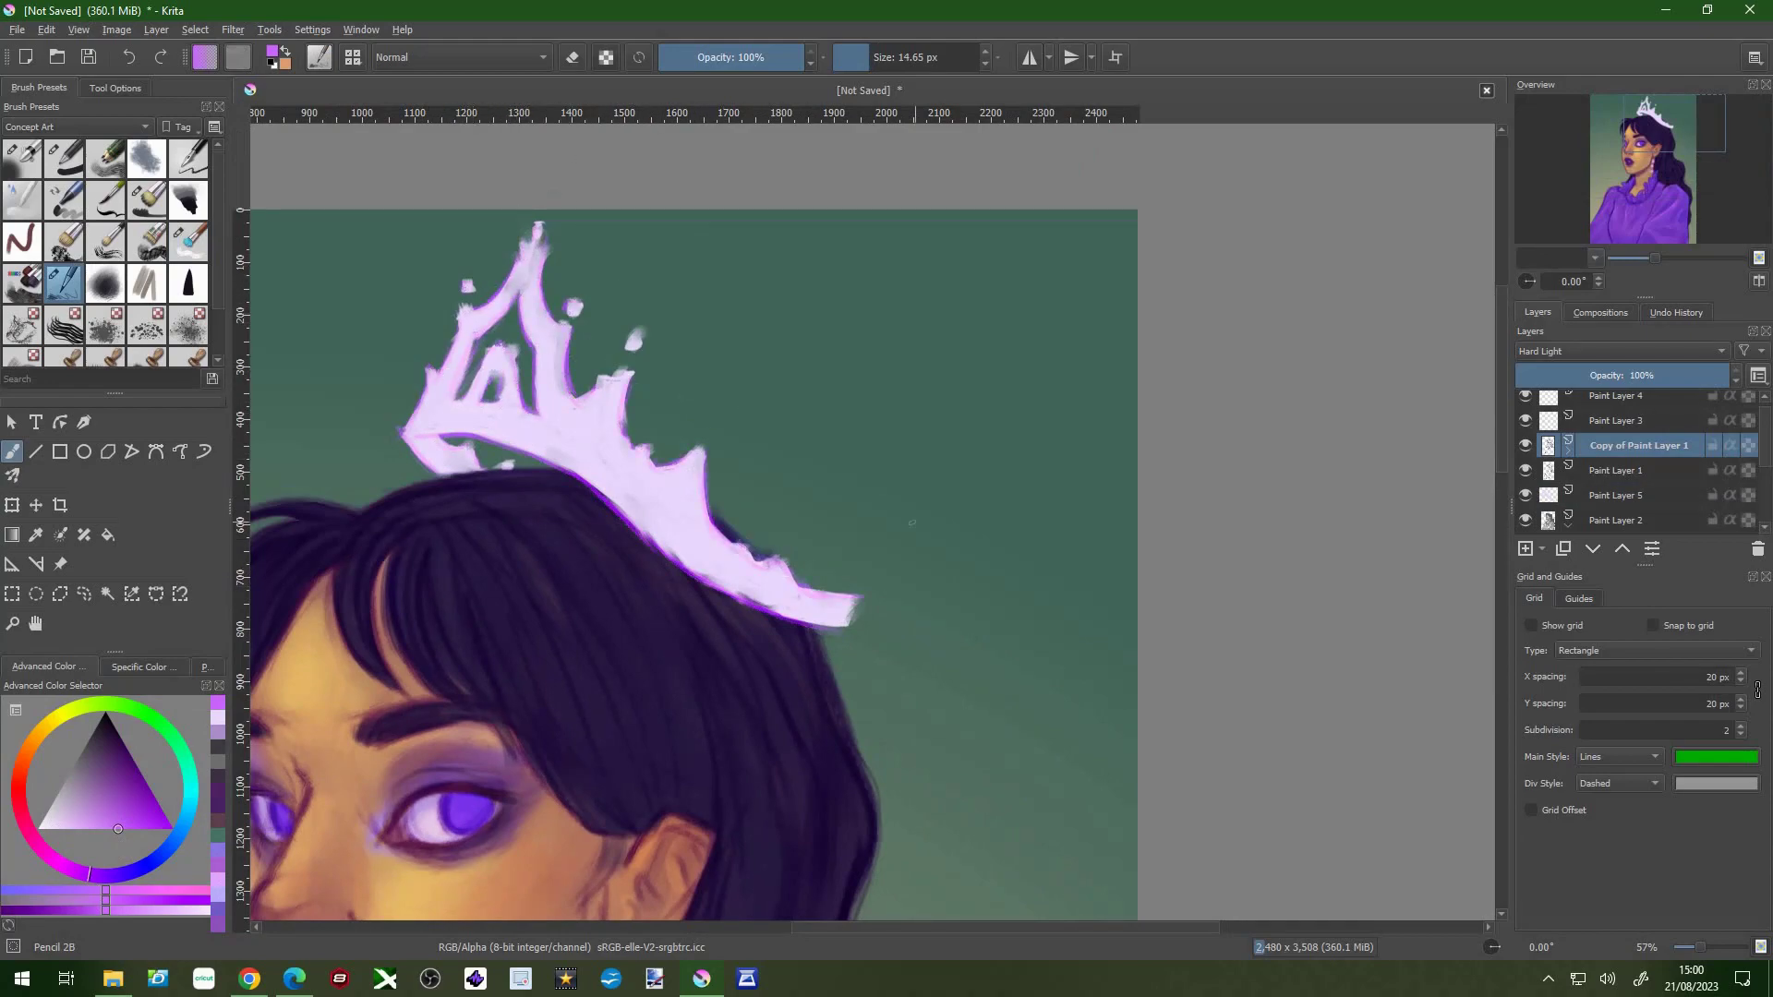
# - Move down to Paint Layer 5 and reset the brush from erasing to normal painting
pyautogui.scroll(-5, 911, 523)
pyautogui.scroll(5, 746, 502)
pyautogui.press('pagedown')
pyautogui.press('pagedown')
pyautogui.press('e')
pyautogui.press('e')
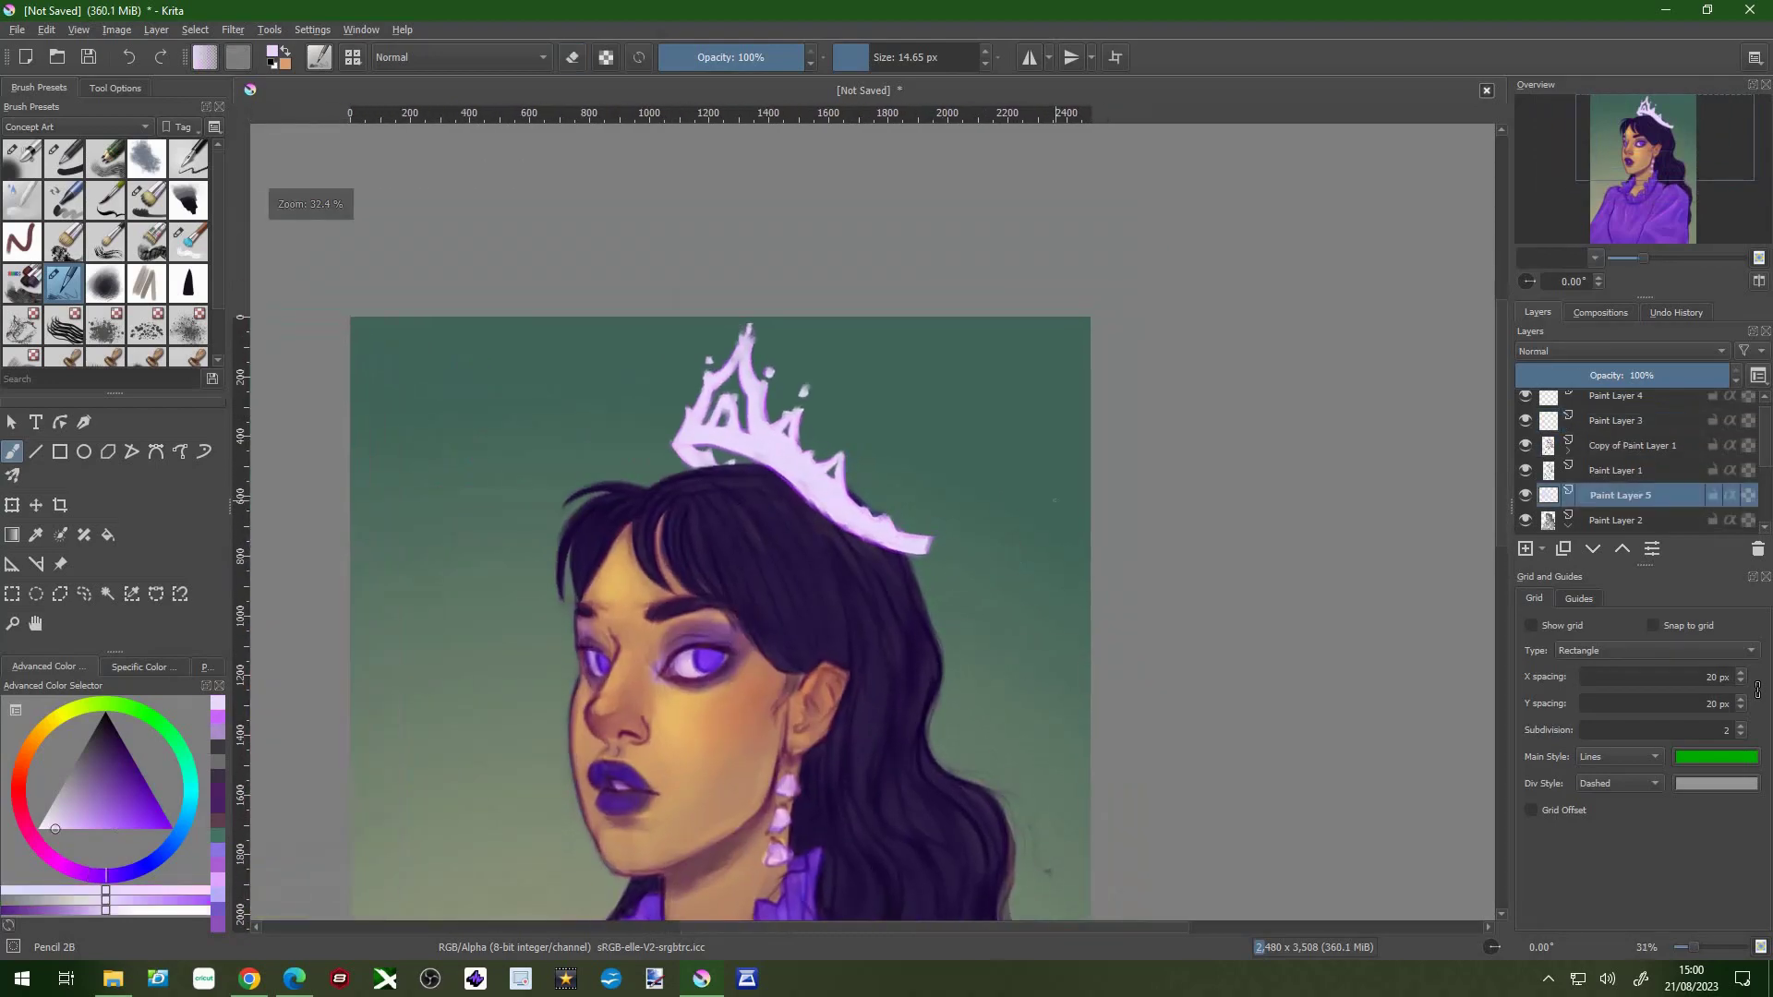
pyautogui.scroll(-3, 683, 478)
pyautogui.hotkey('alt', 'shift', '+')
# - Airbrush soft glow over the crown's spikes, band and lower edge on the Glow layer
pyautogui.scroll(3, 756, 287)
pyautogui.press('/')
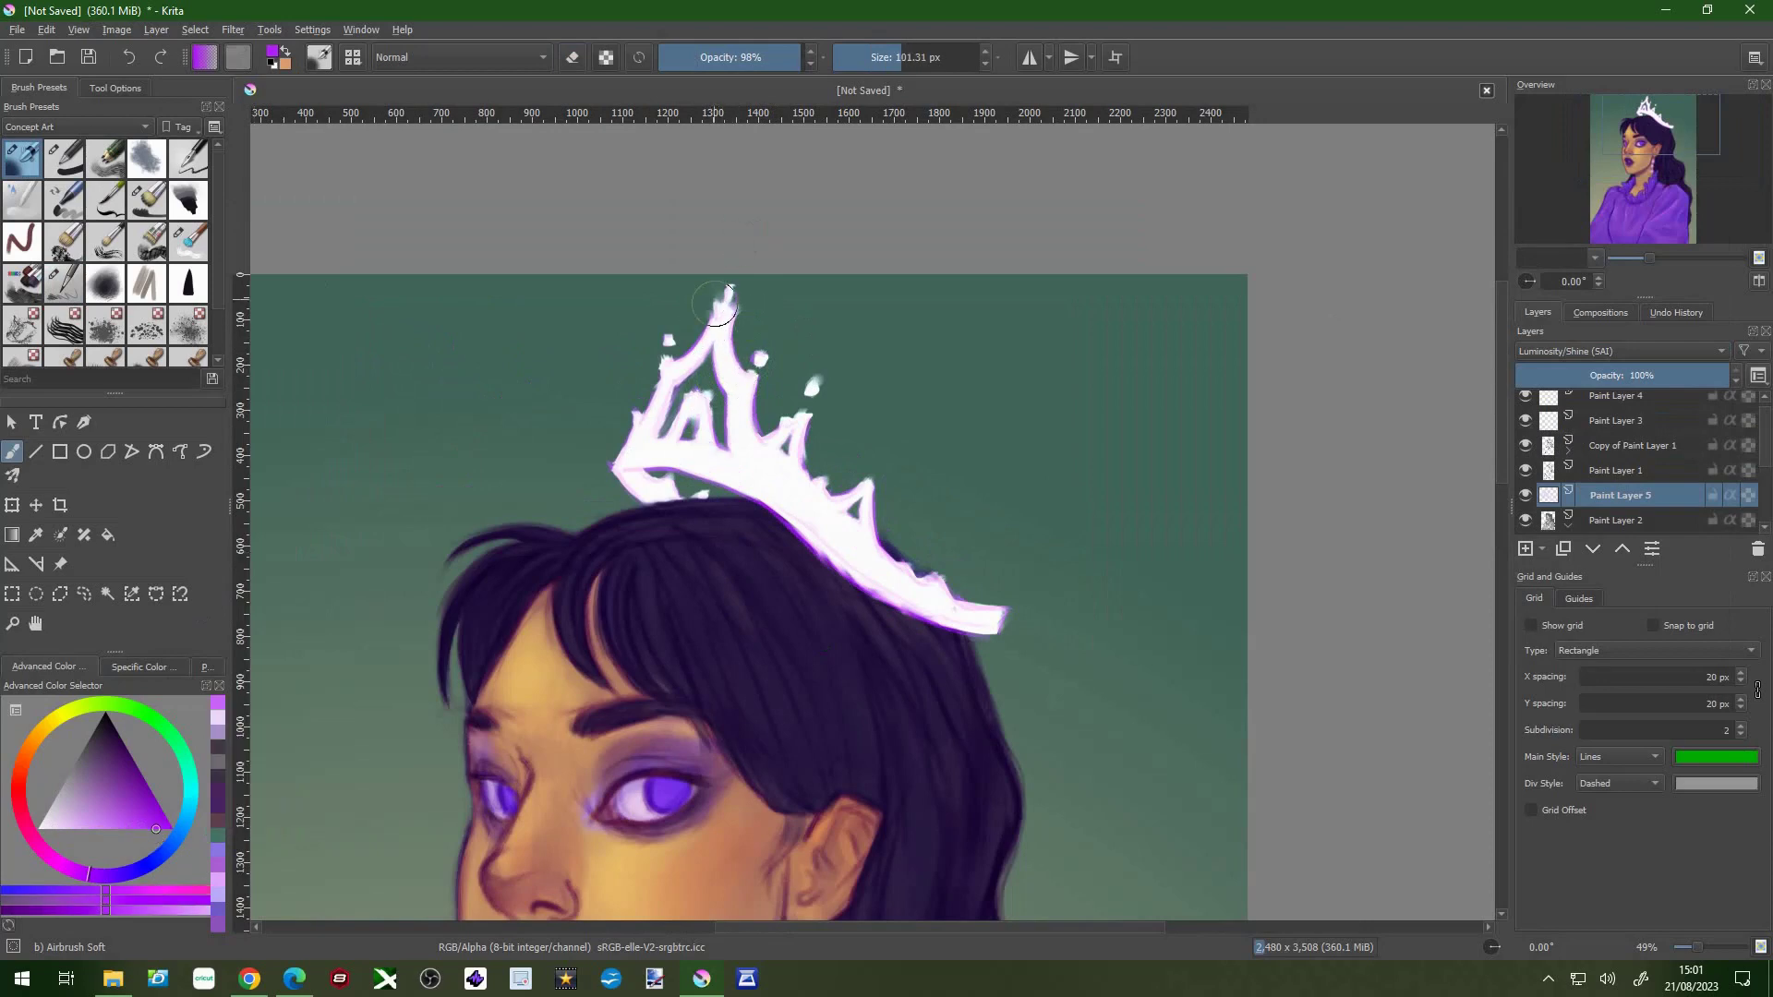
pyautogui.press('pageup')
pyautogui.press('pageup')
pyautogui.press('pageup')
pyautogui.moveTo(680, 341)
pyautogui.mouseDown()
pyautogui.moveTo(618, 489)
pyautogui.moveTo(691, 428)
pyautogui.mouseUp()
pyautogui.moveTo(725, 291)
pyautogui.mouseDown()
pyautogui.moveTo(886, 600)
pyautogui.moveTo(967, 628)
pyautogui.mouseUp()
pyautogui.moveTo(729, 503); pyautogui.dragTo(665, 523)
pyautogui.moveTo(876, 489); pyautogui.dragTo(1006, 605)
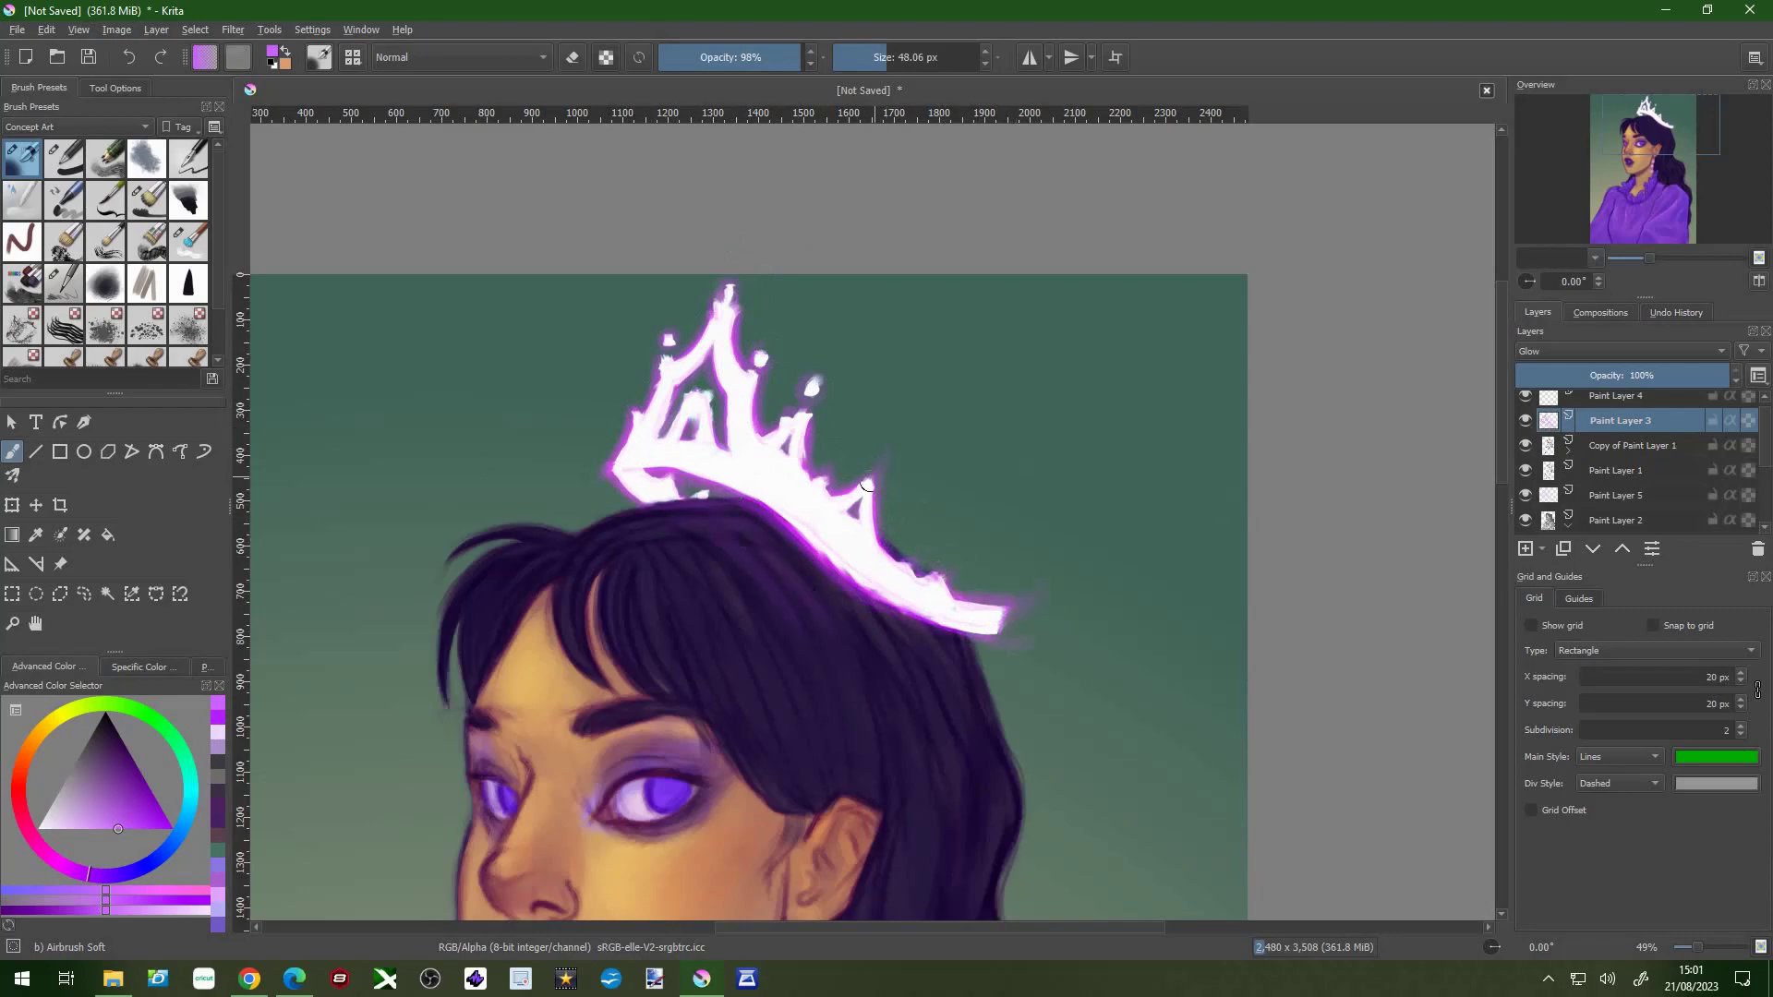
# - Enlarge the brush, zoom out, and shift the paint colour toward magenta
pyautogui.press(']')
pyautogui.press('-')
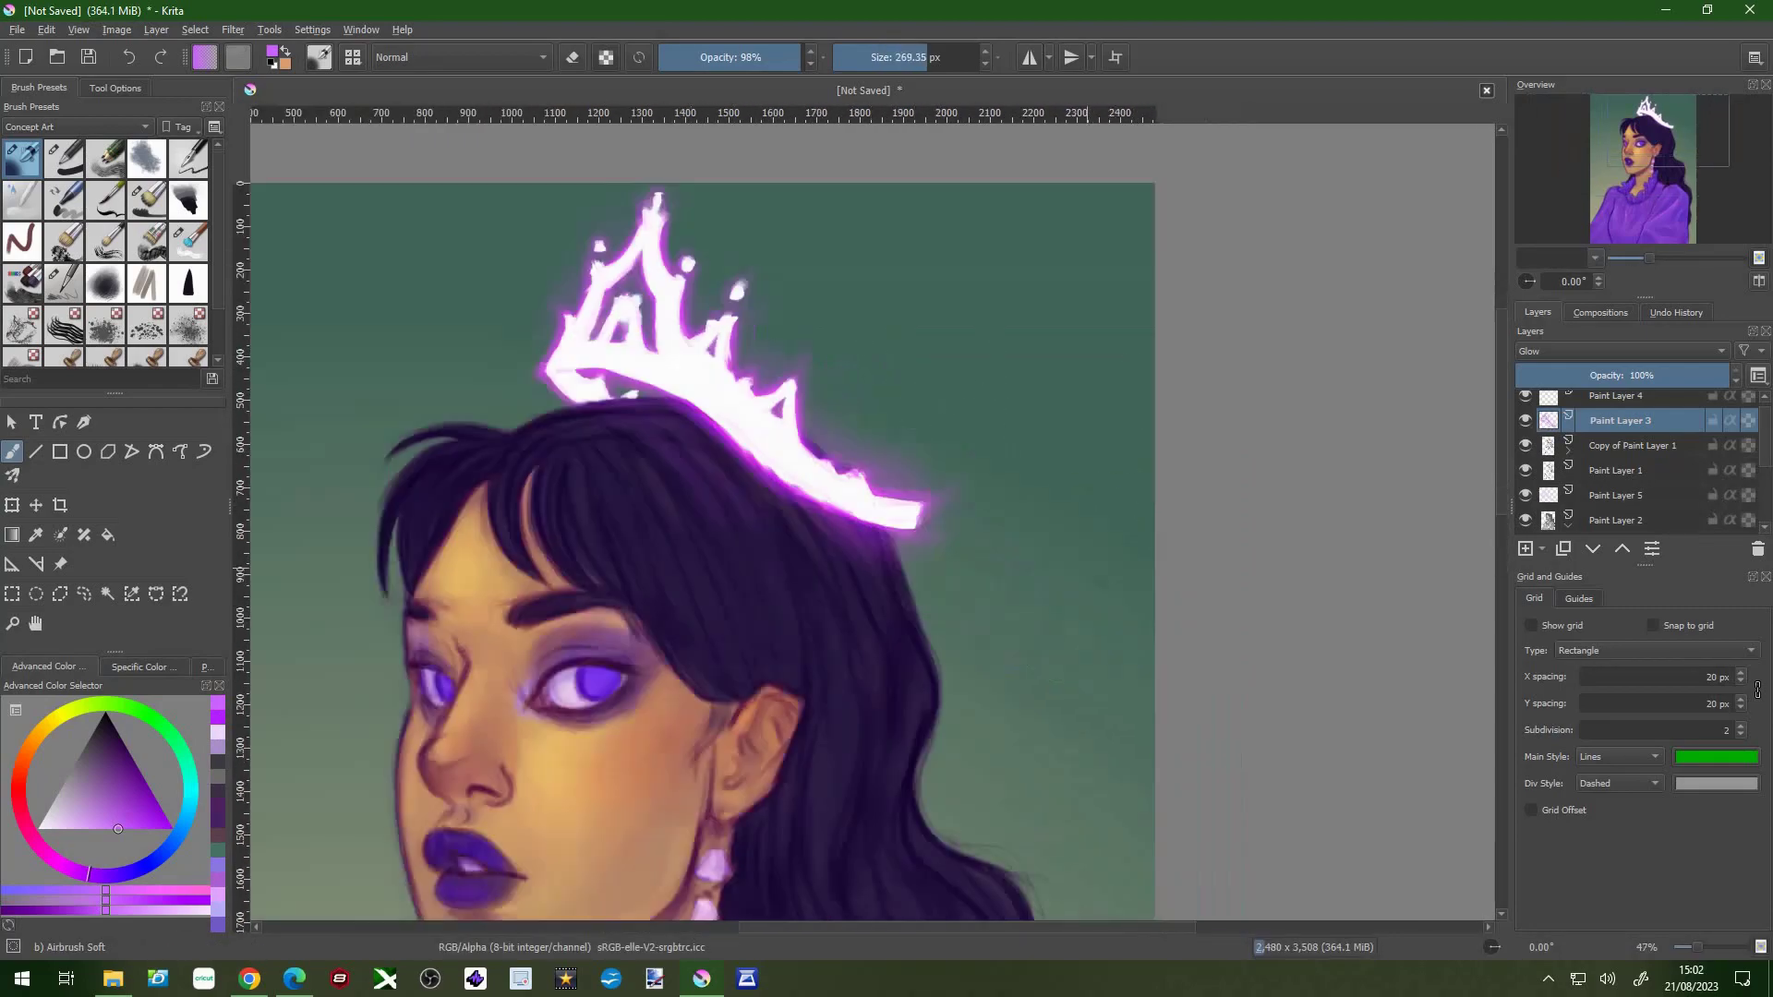
pyautogui.press('-')
pyautogui.moveTo(118, 873); pyautogui.dragTo(87, 869)
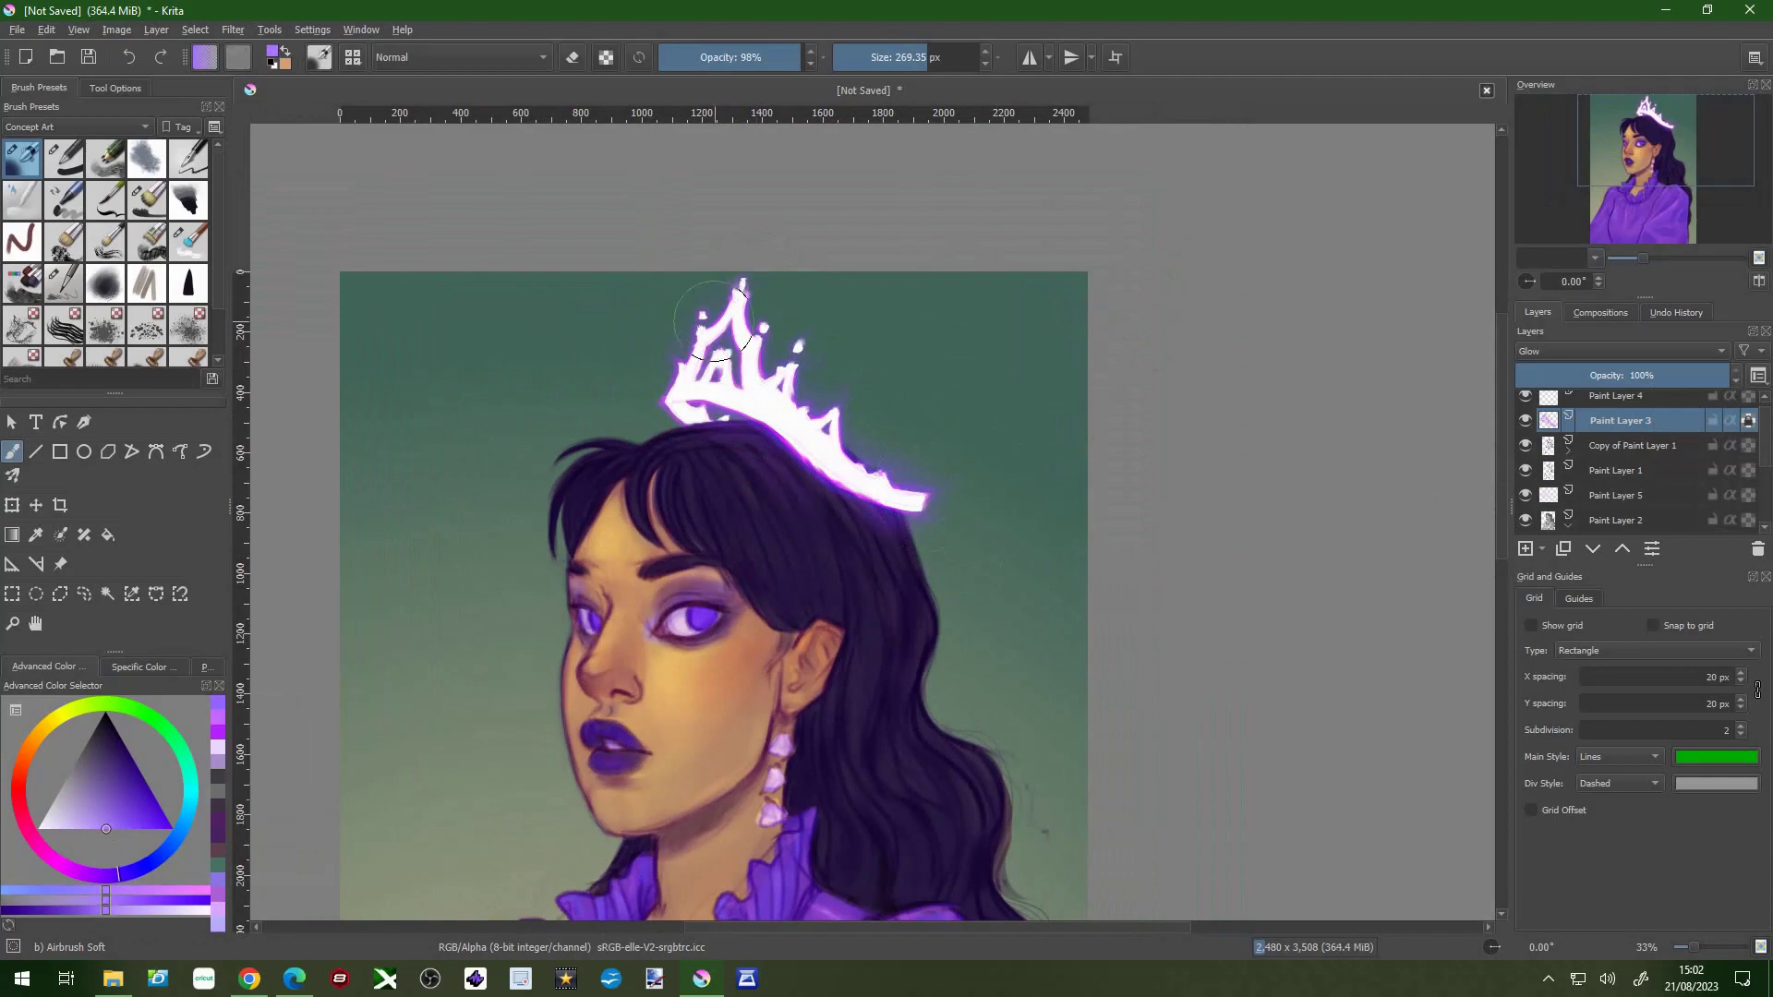
pyautogui.scroll(-2, 900, 383)
pyautogui.press('/')
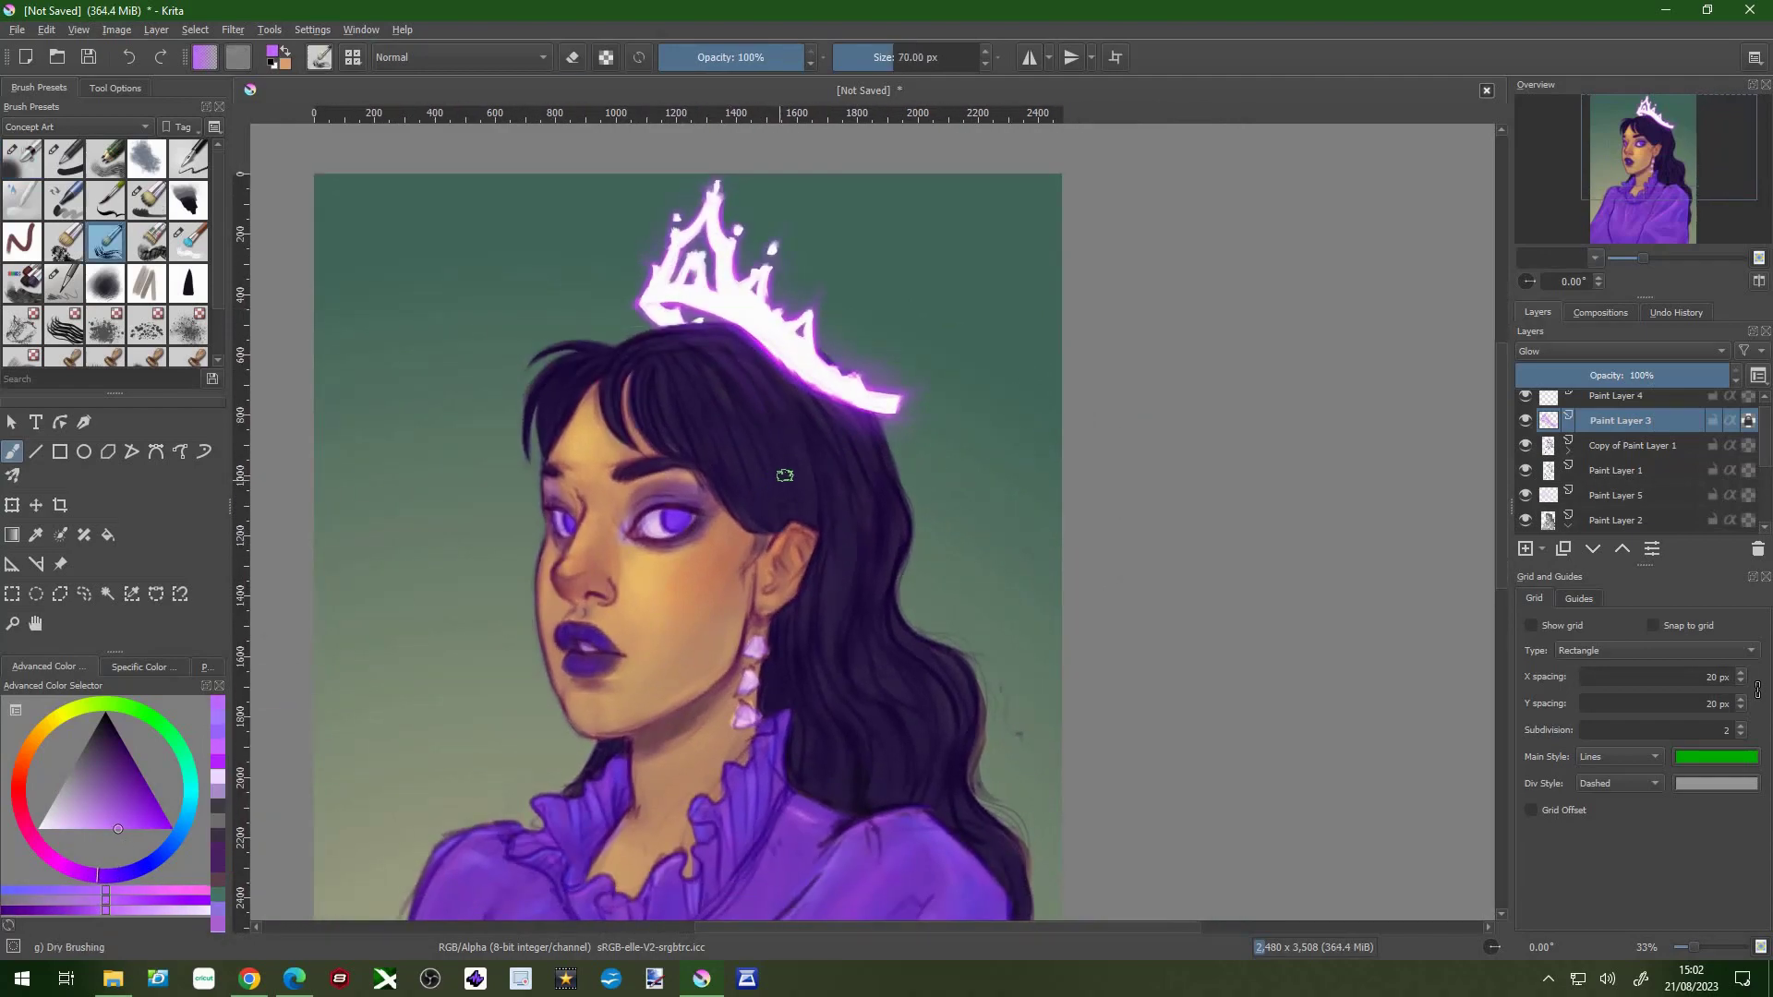
pyautogui.scroll(3, 769, 391)
pyautogui.press('[')
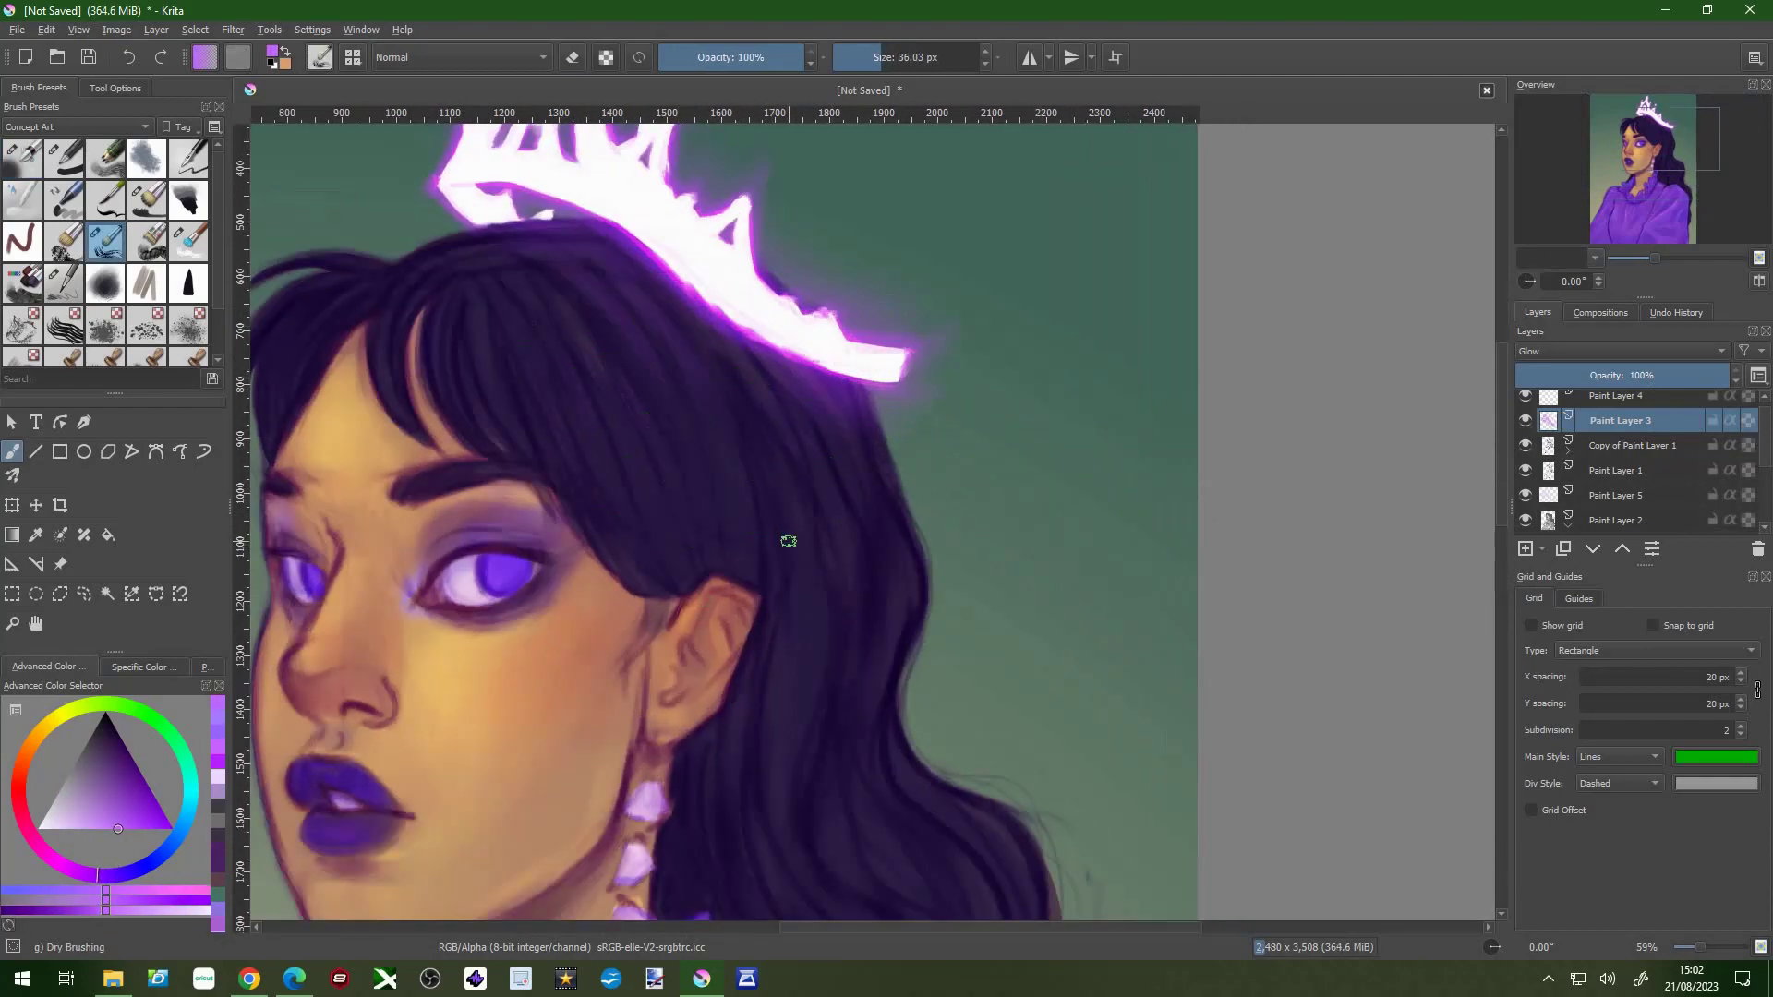
# - Shrink the brush, try pencil and dry-brushing presets, and settle on a textured hair brush
pyautogui.press('[')
pyautogui.press(',')
pyautogui.press(',')
pyautogui.press(',')
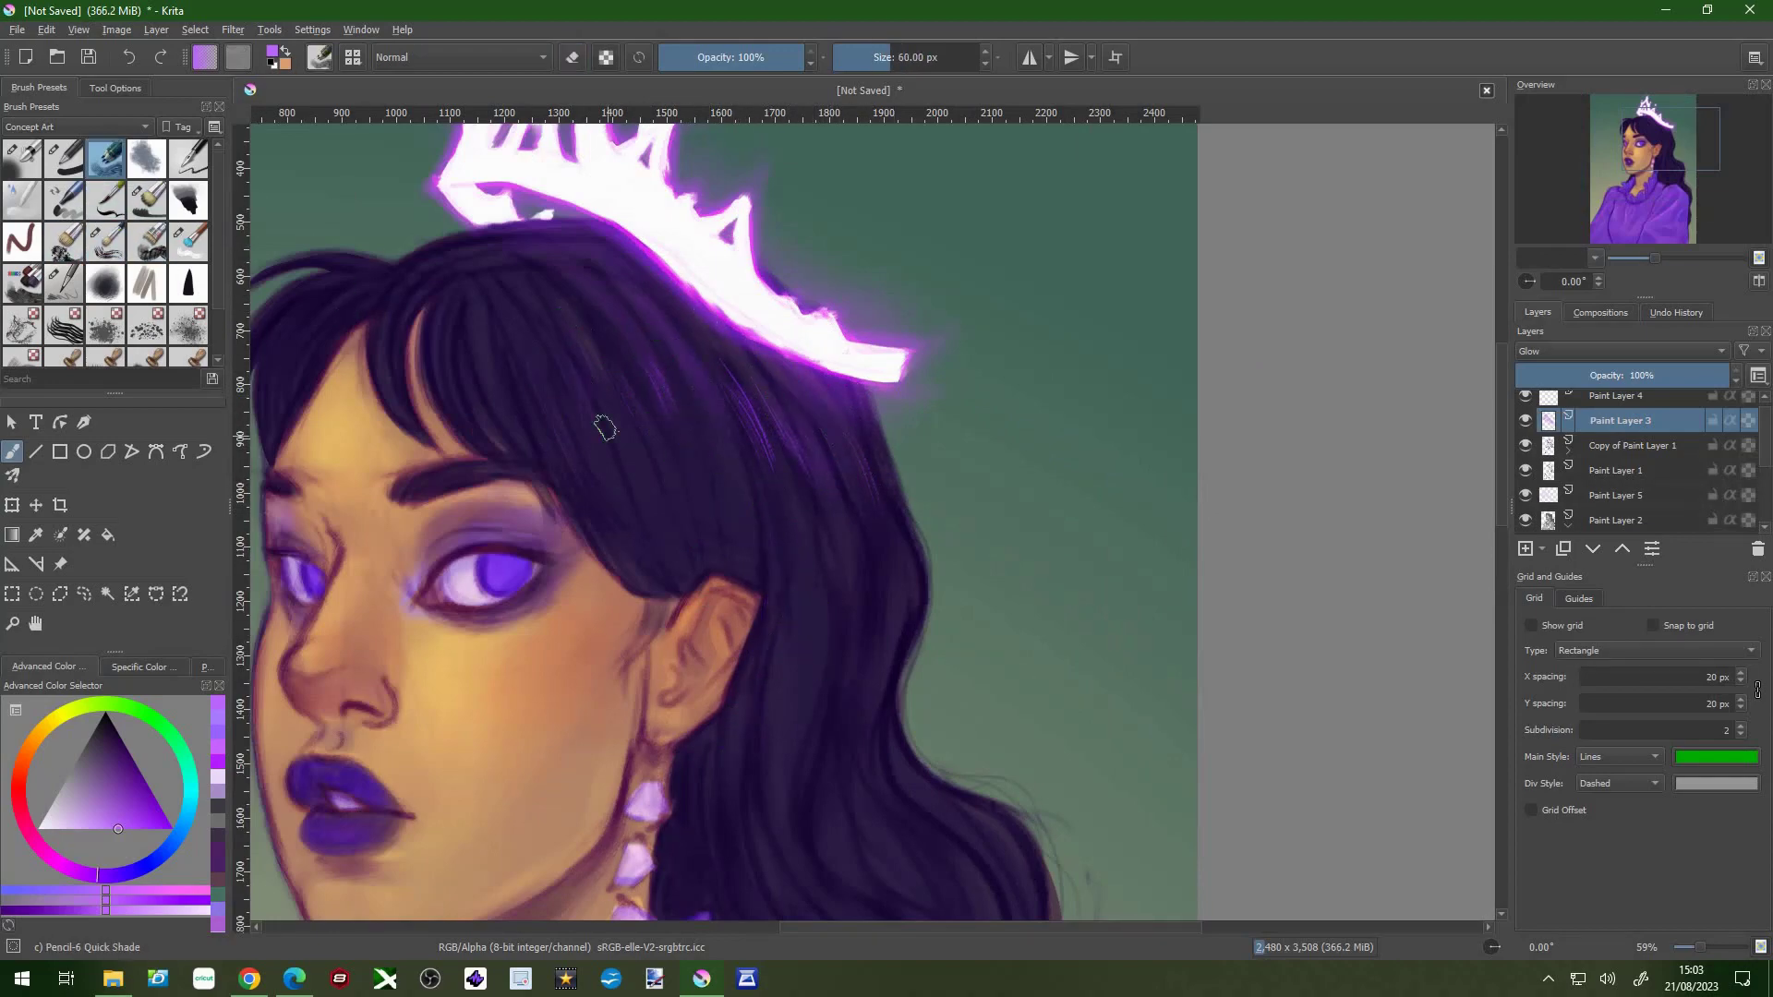
pyautogui.scroll(-3, 604, 427)
pyautogui.scroll(3, 673, 344)
pyautogui.press('/')
pyautogui.scroll(-1, 505, 264)
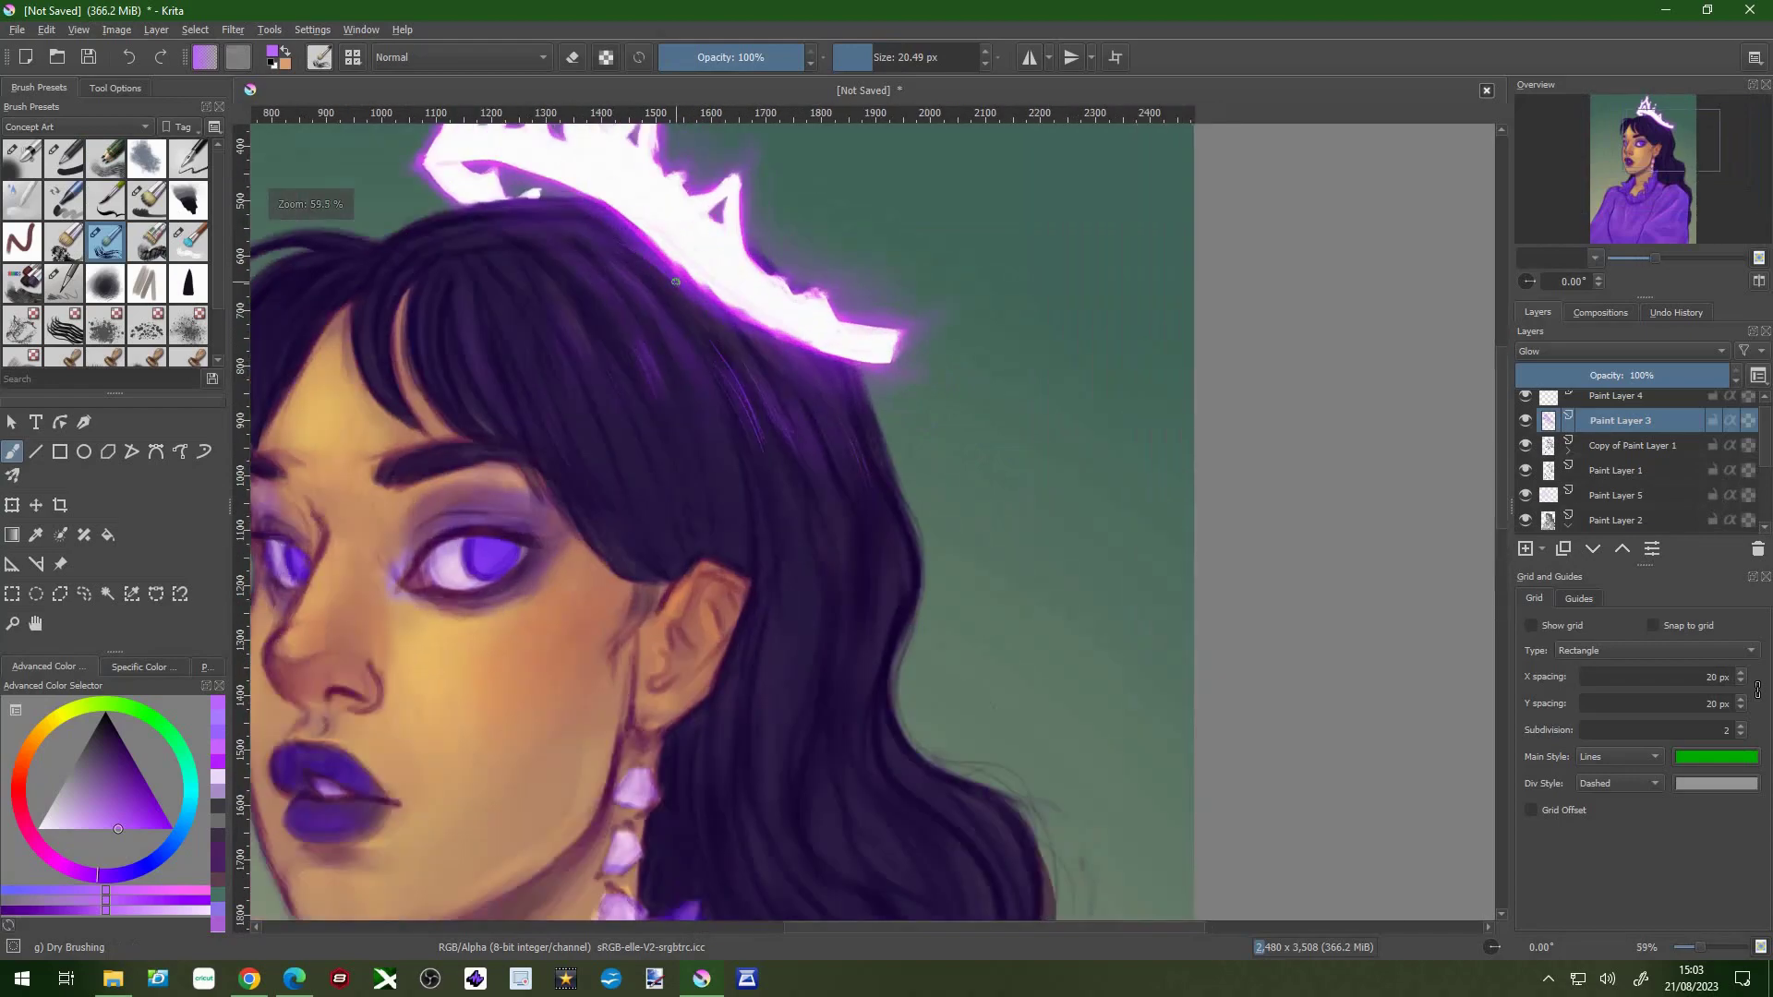
pyautogui.click(64, 324)
# - Paint a thin fringe hair strand and an eye highlight, then bring the chin into view
pyautogui.moveTo(699, 340)
pyautogui.mouseDown()
pyautogui.moveTo(740, 423)
pyautogui.moveTo(755, 591)
pyautogui.mouseUp()
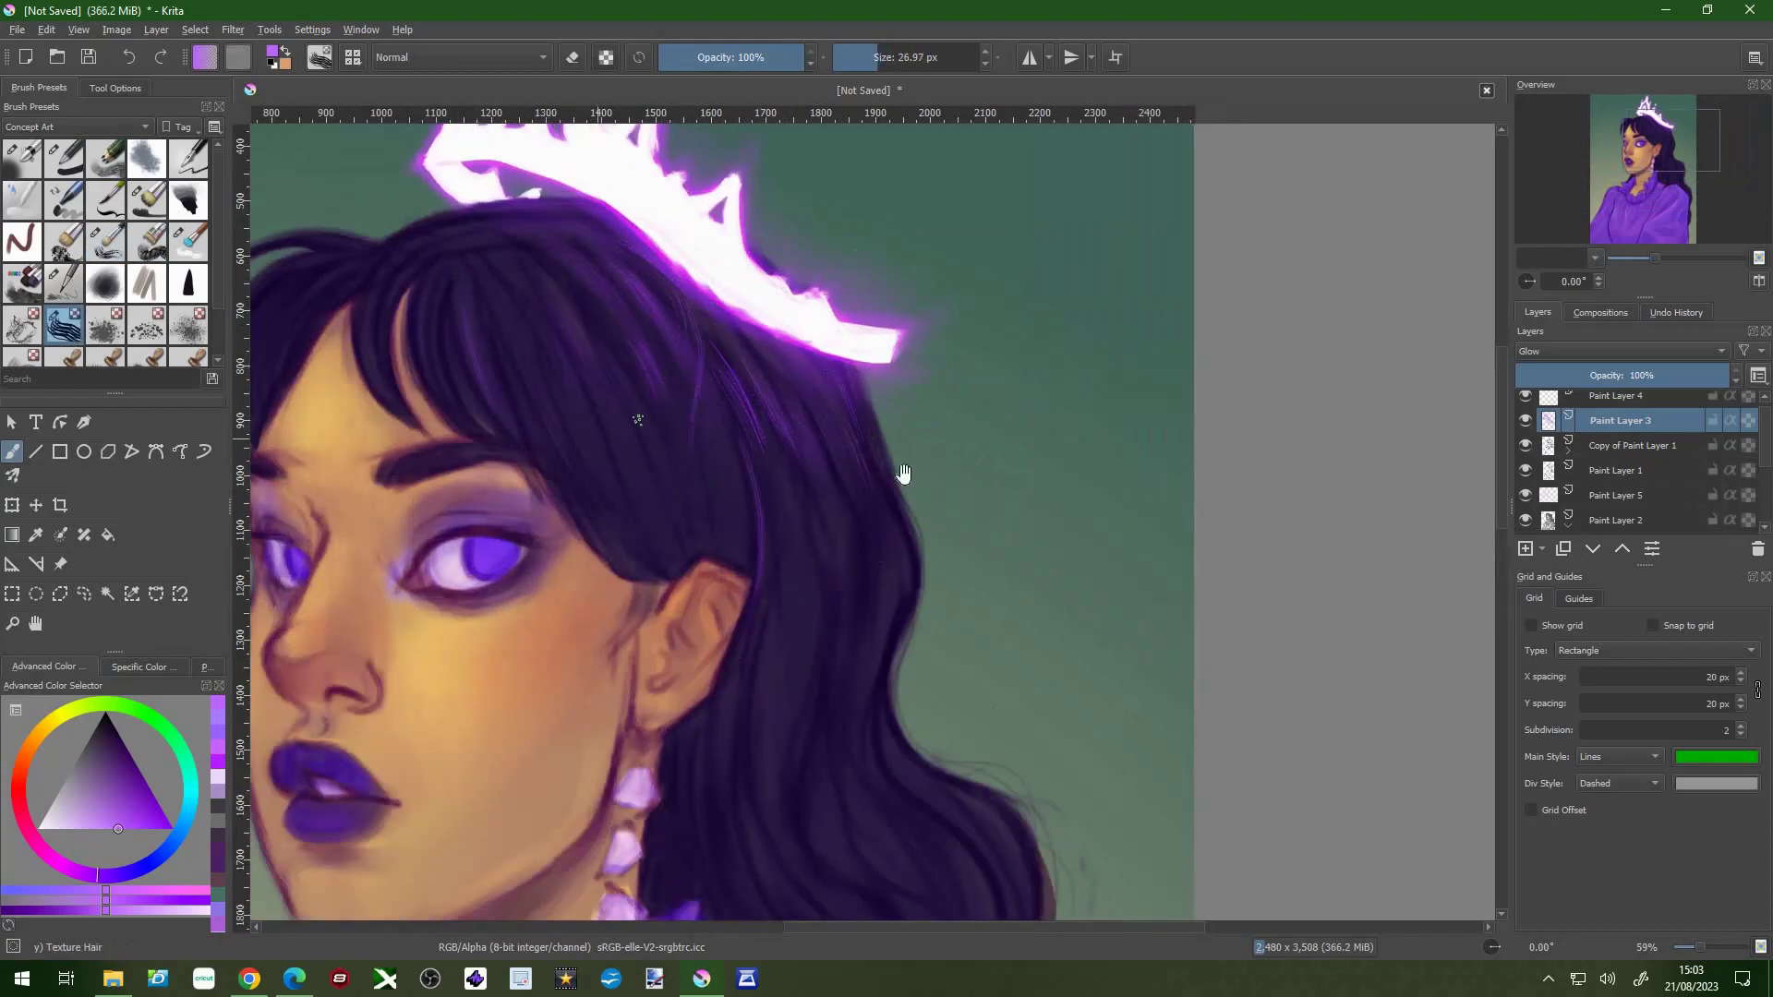
pyautogui.moveTo(646, 461); pyautogui.dragTo(661, 517)
pyautogui.moveTo(513, 612); pyautogui.dragTo(532, 601)
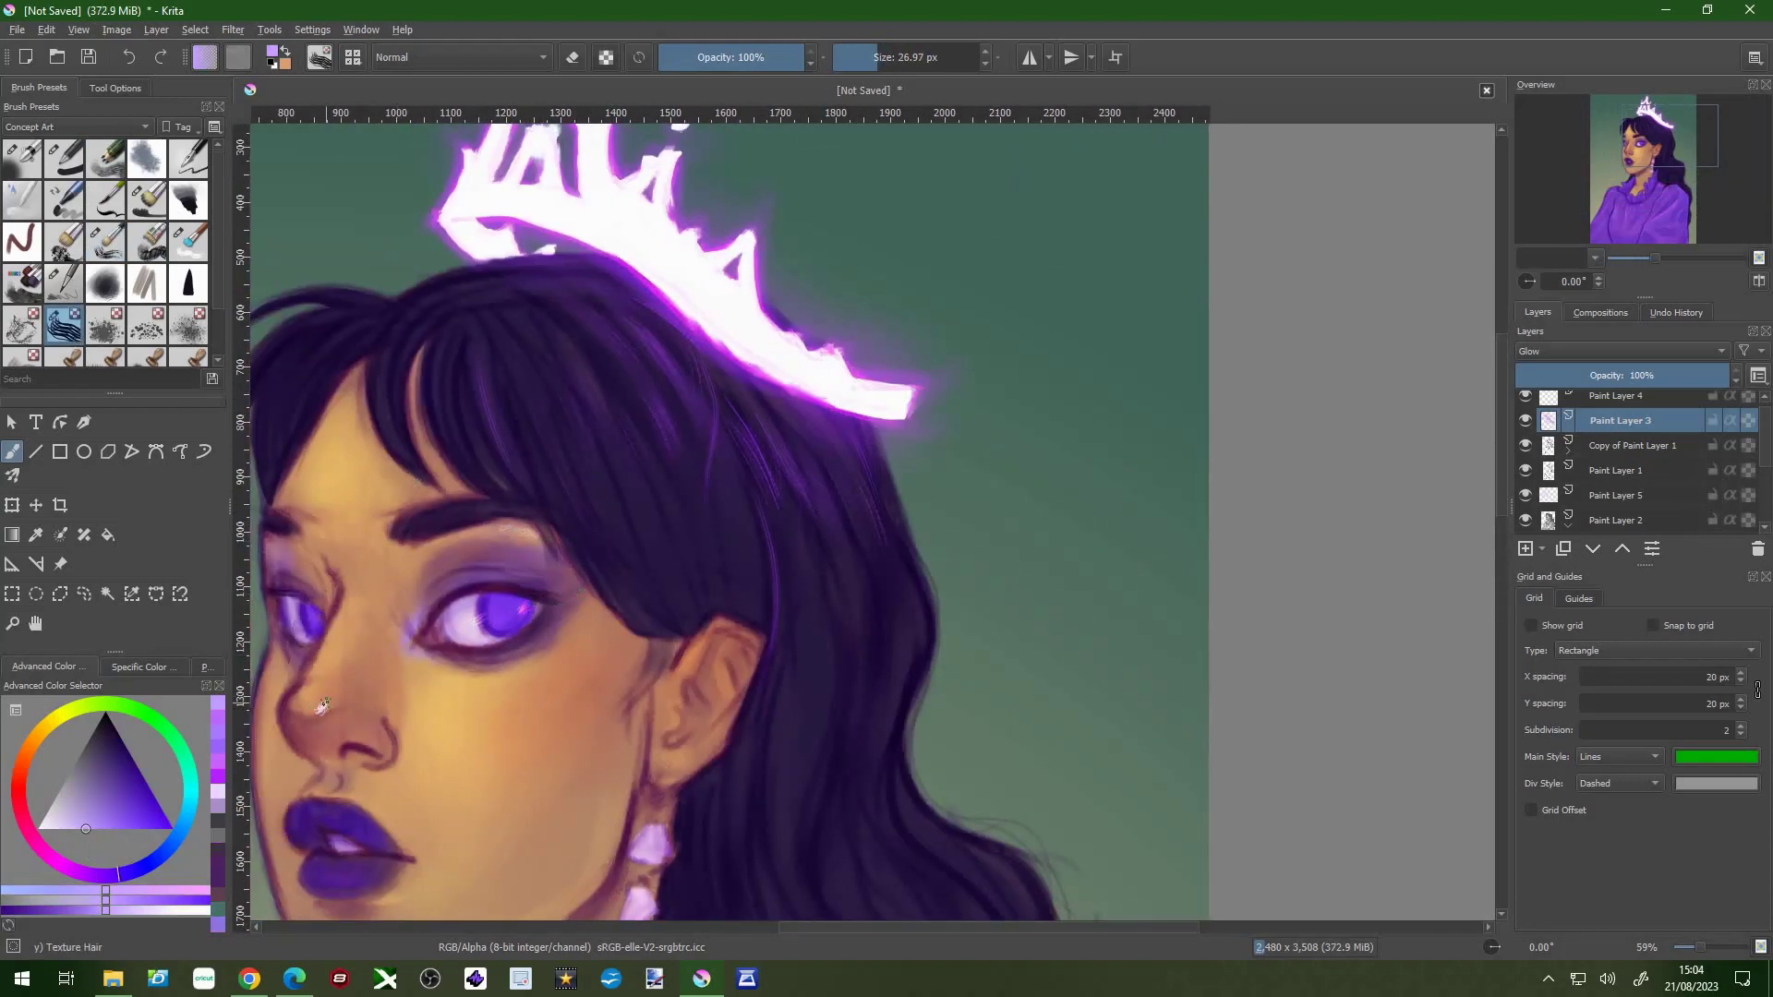
pyautogui.moveTo(759, 646); pyautogui.dragTo(715, 542)
pyautogui.press('/')
pyautogui.moveTo(648, 612); pyautogui.dragTo(681, 460)
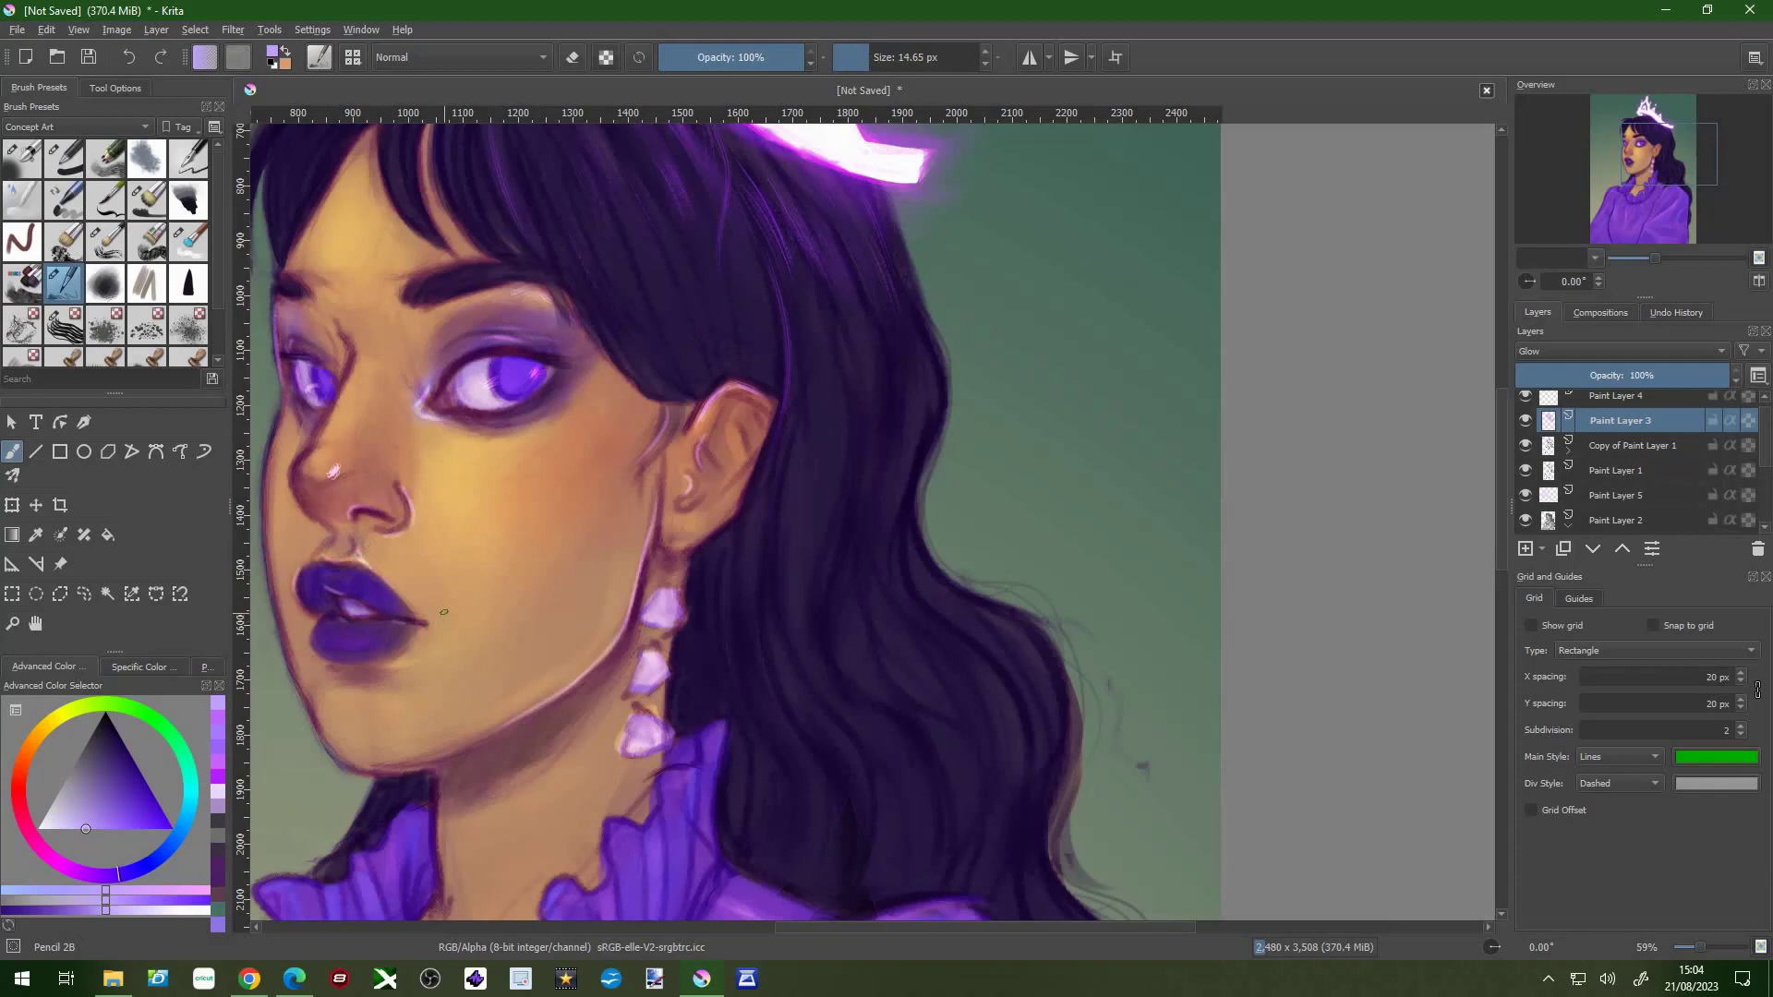
# - Add a pink jaw edge, hatched cheek highlights, white earring strokes and purple hair strands
pyautogui.moveTo(267, 454); pyautogui.dragTo(305, 690)
pyautogui.moveTo(554, 454); pyautogui.dragTo(573, 429)
pyautogui.moveTo(738, 425)
pyautogui.mouseDown()
pyautogui.moveTo(702, 446)
pyautogui.moveTo(702, 476)
pyautogui.mouseUp()
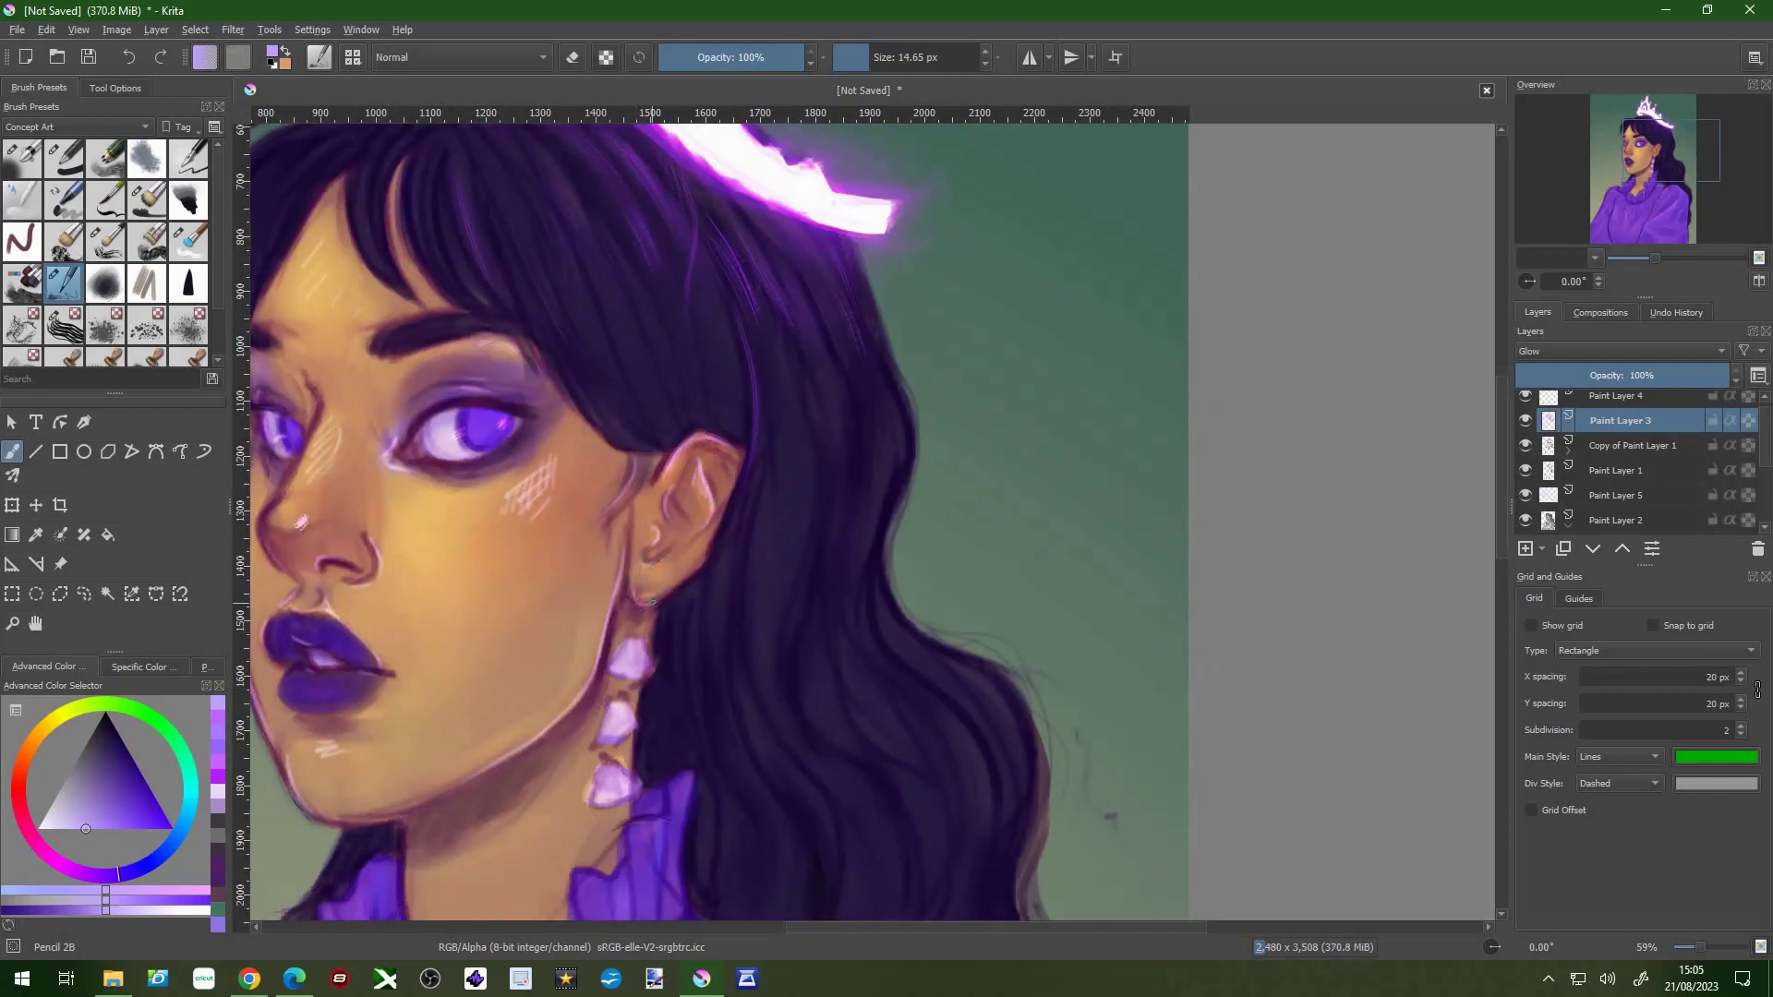
pyautogui.moveTo(635, 653)
pyautogui.mouseDown()
pyautogui.moveTo(609, 785)
pyautogui.moveTo(554, 711)
pyautogui.mouseUp()
pyautogui.moveTo(688, 370)
pyautogui.mouseDown()
pyautogui.moveTo(647, 647)
pyautogui.moveTo(781, 711)
pyautogui.mouseUp()
# - Check the face at several zoom levels and pick the sweater's blue-violet colour
pyautogui.scroll(-3, 591, 646)
pyautogui.scroll(-4, 554, 693)
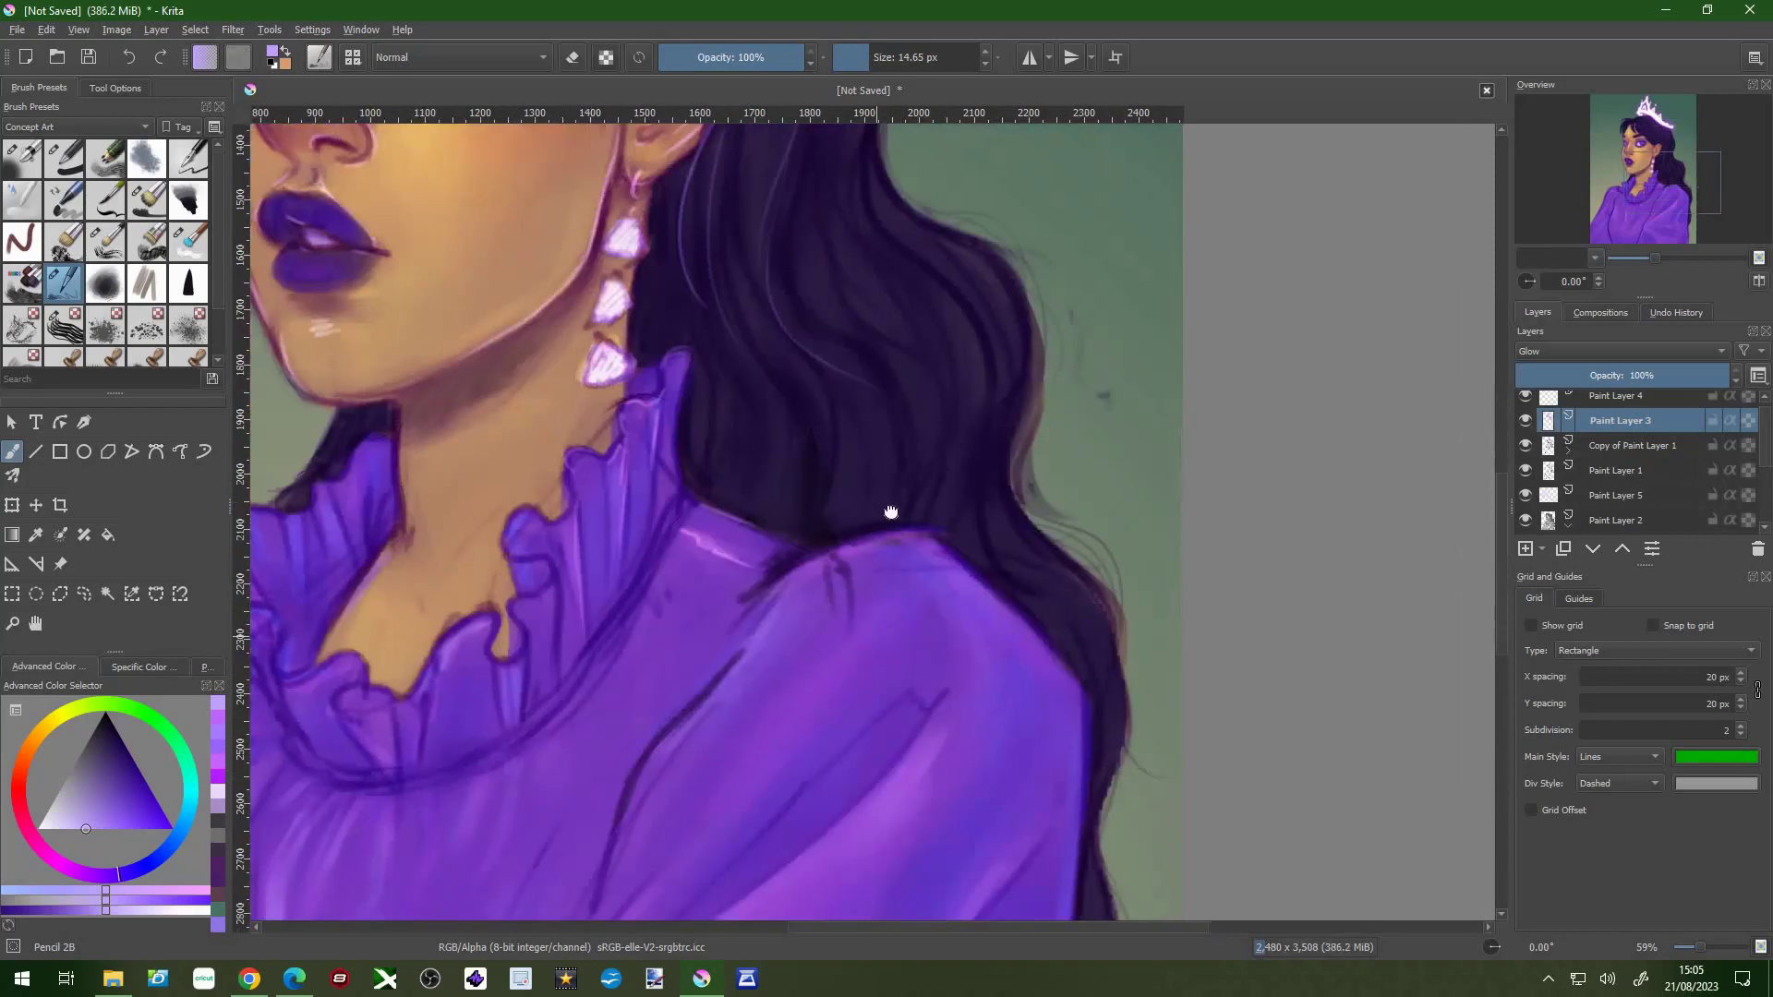
pyautogui.scroll(1, 487, 469)
pyautogui.scroll(3, 487, 469)
pyautogui.scroll(3, 545, 429)
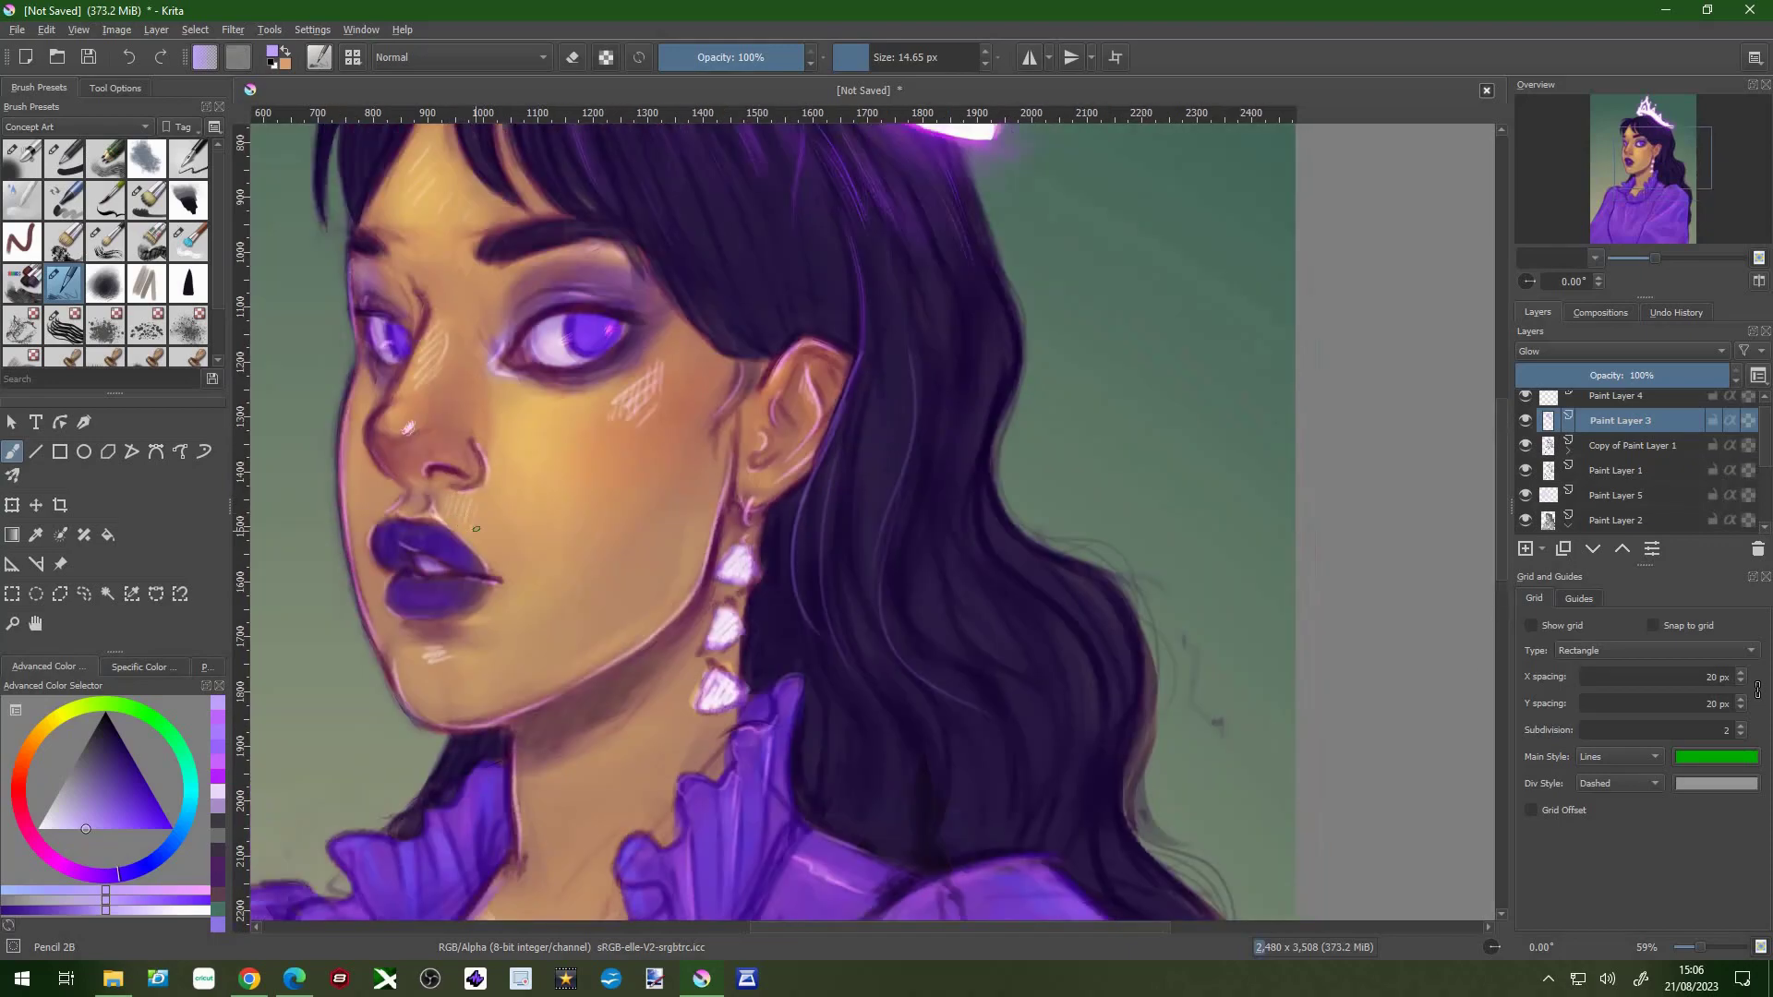
pyautogui.scroll(-2, 474, 258)
pyautogui.scroll(2, 496, 272)
pyautogui.scroll(-5, 517, 415)
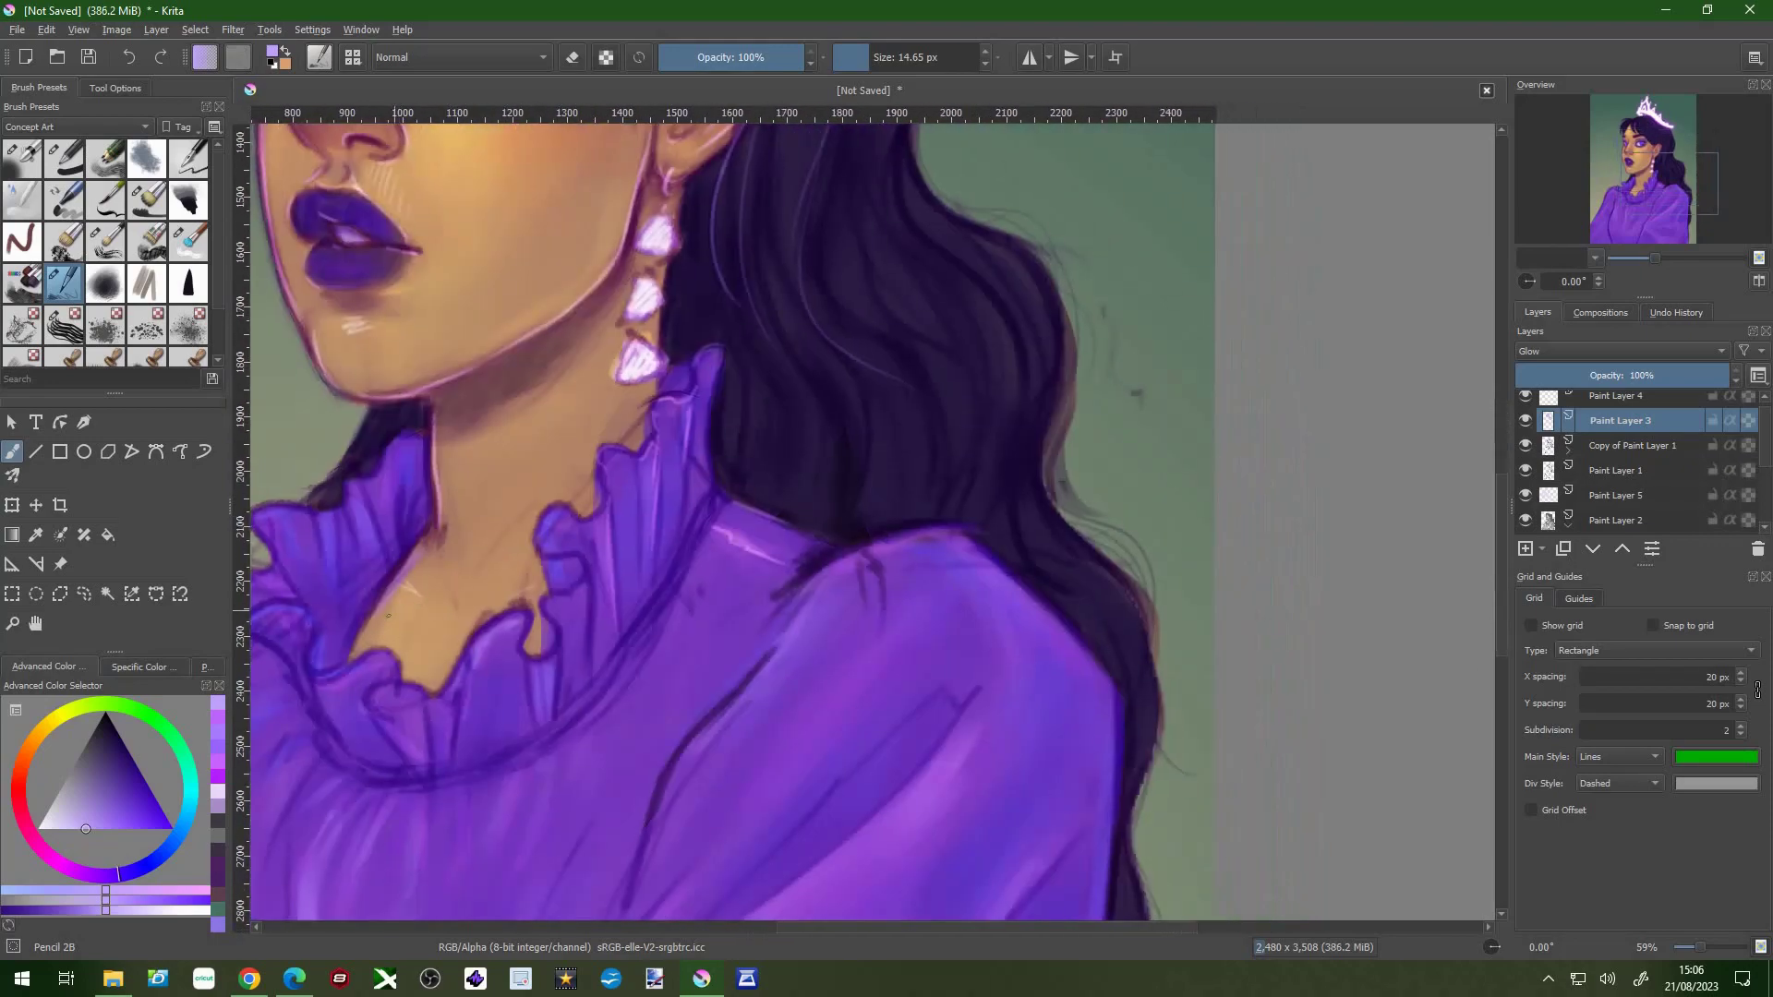
pyautogui.keyDown('ctrl'); pyautogui.click(542, 522); pyautogui.keyUp('ctrl')
# - Try the soft textured blending brush on the face, then return to the 2B pencil
pyautogui.scroll(-5, 720, 544)
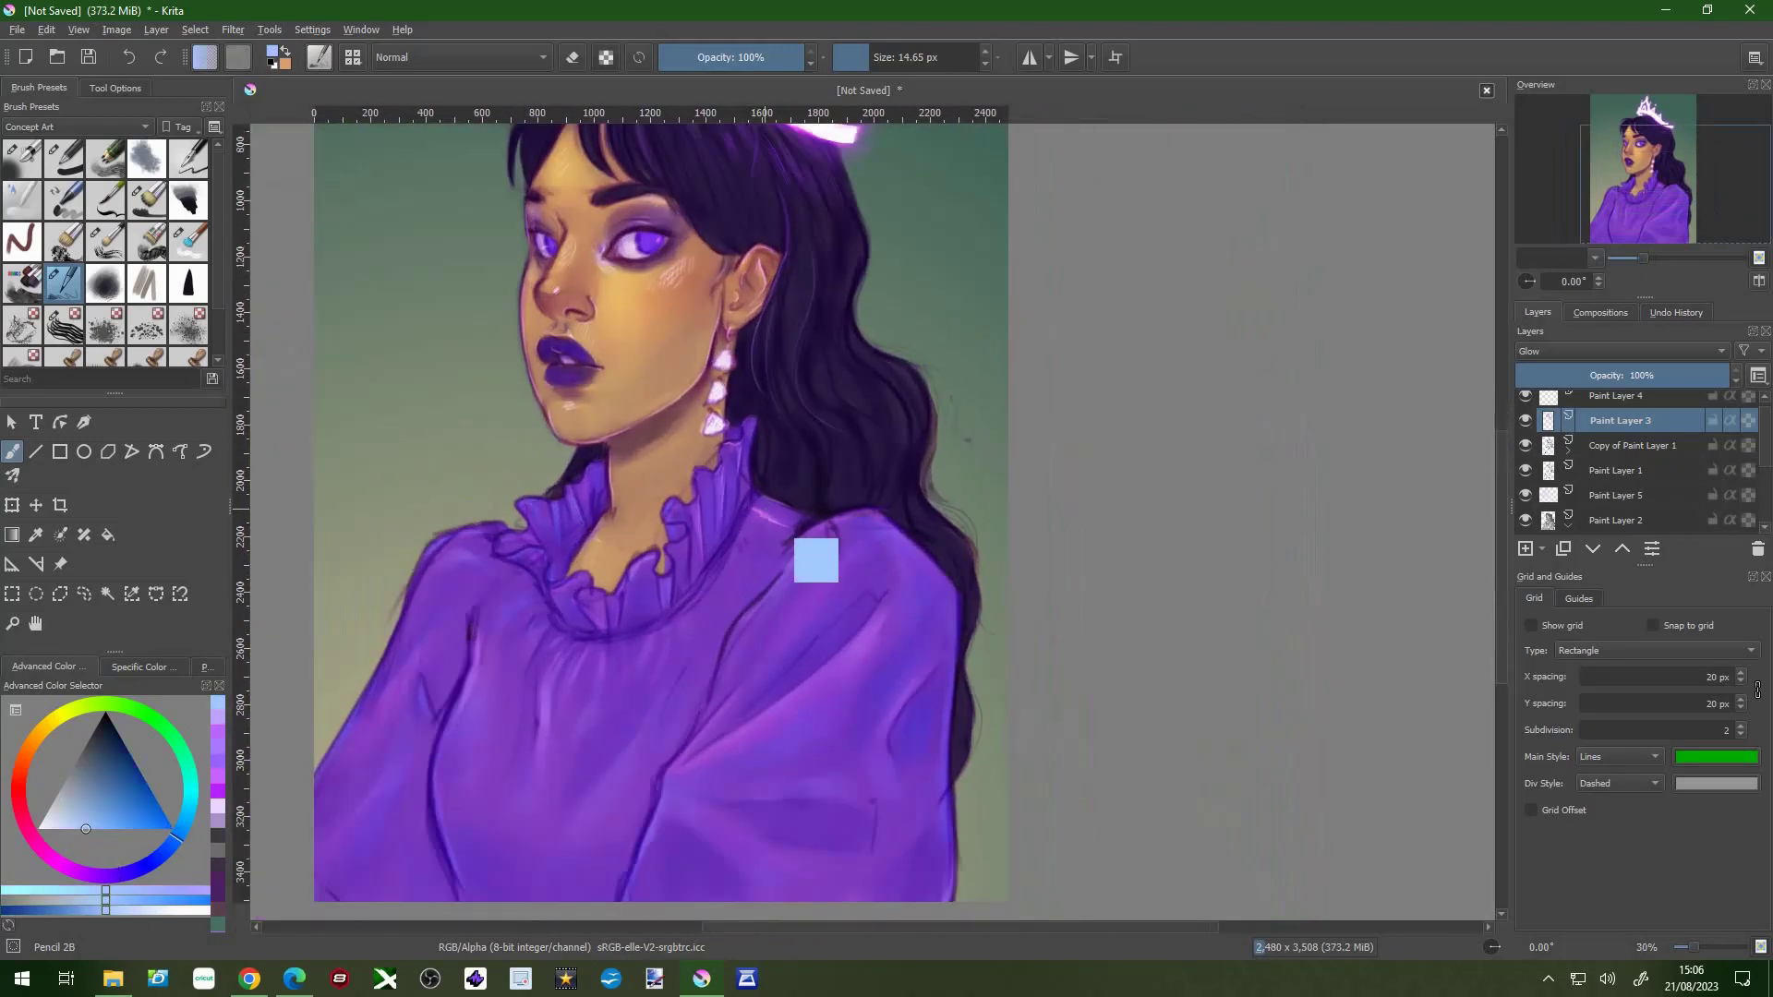
pyautogui.scroll(4, 815, 558)
pyautogui.scroll(-3, 739, 517)
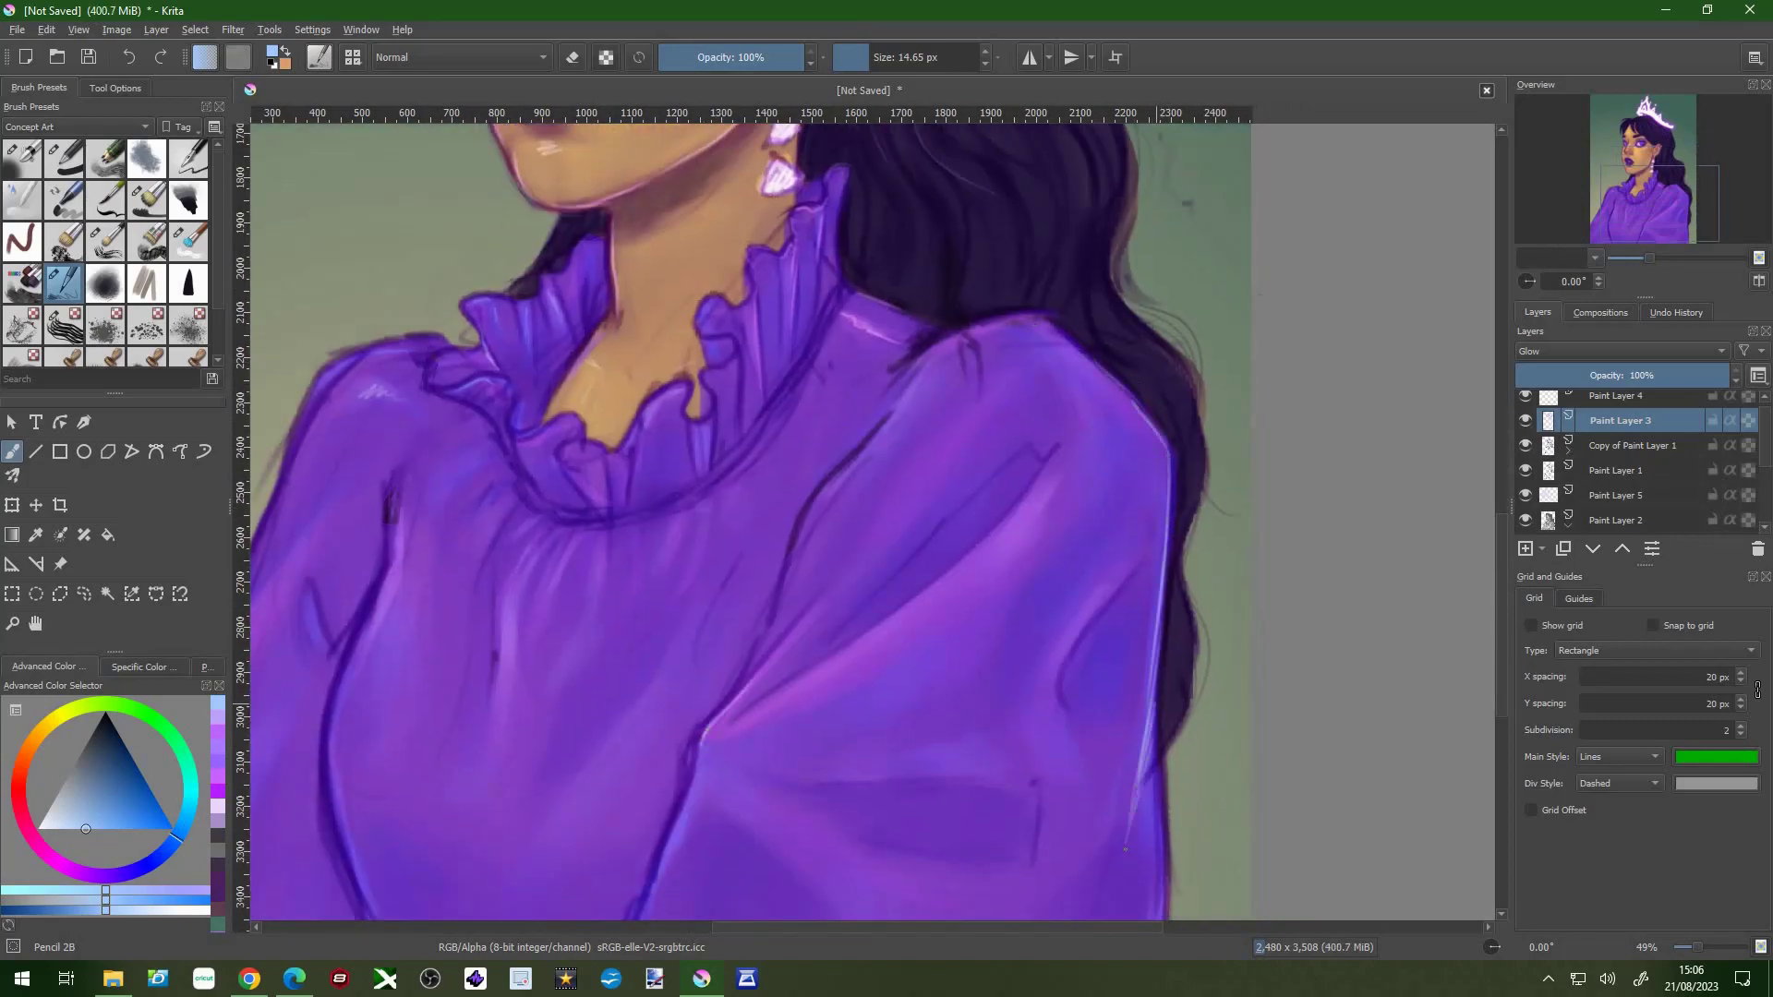
pyautogui.scroll(2, 738, 517)
pyautogui.scroll(3, 738, 517)
pyautogui.scroll(3, 498, 424)
pyautogui.press('/')
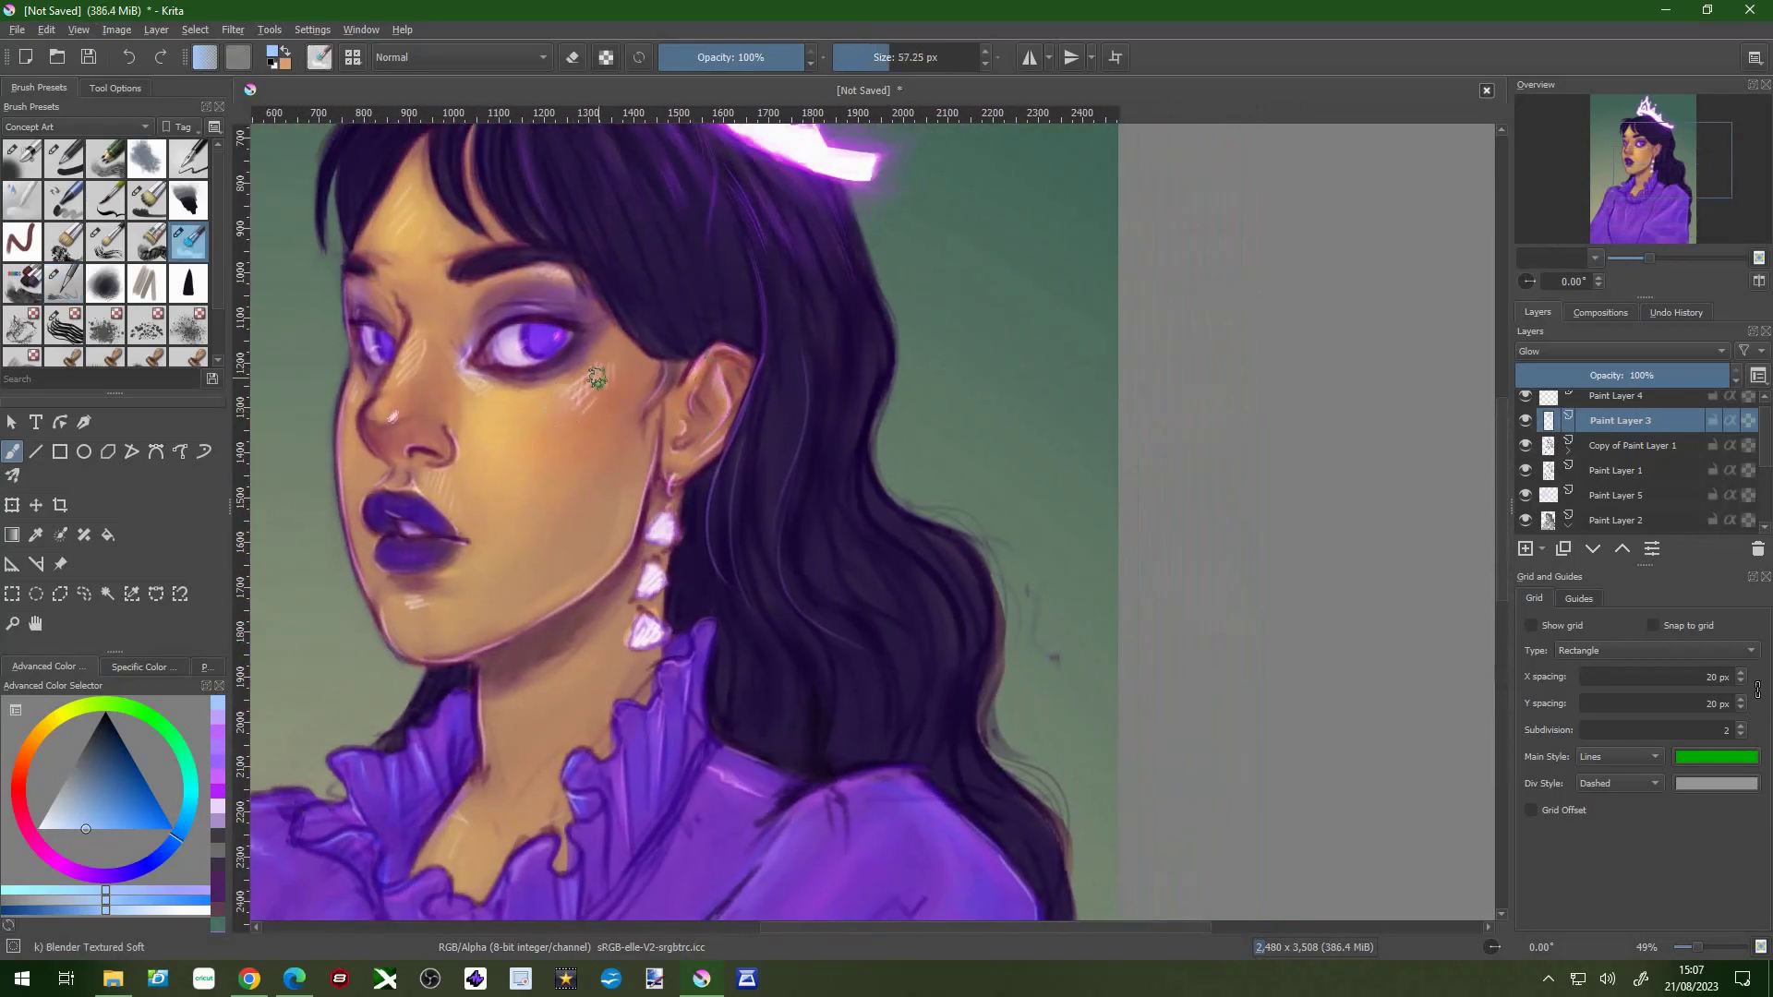
pyautogui.scroll(2, 411, 406)
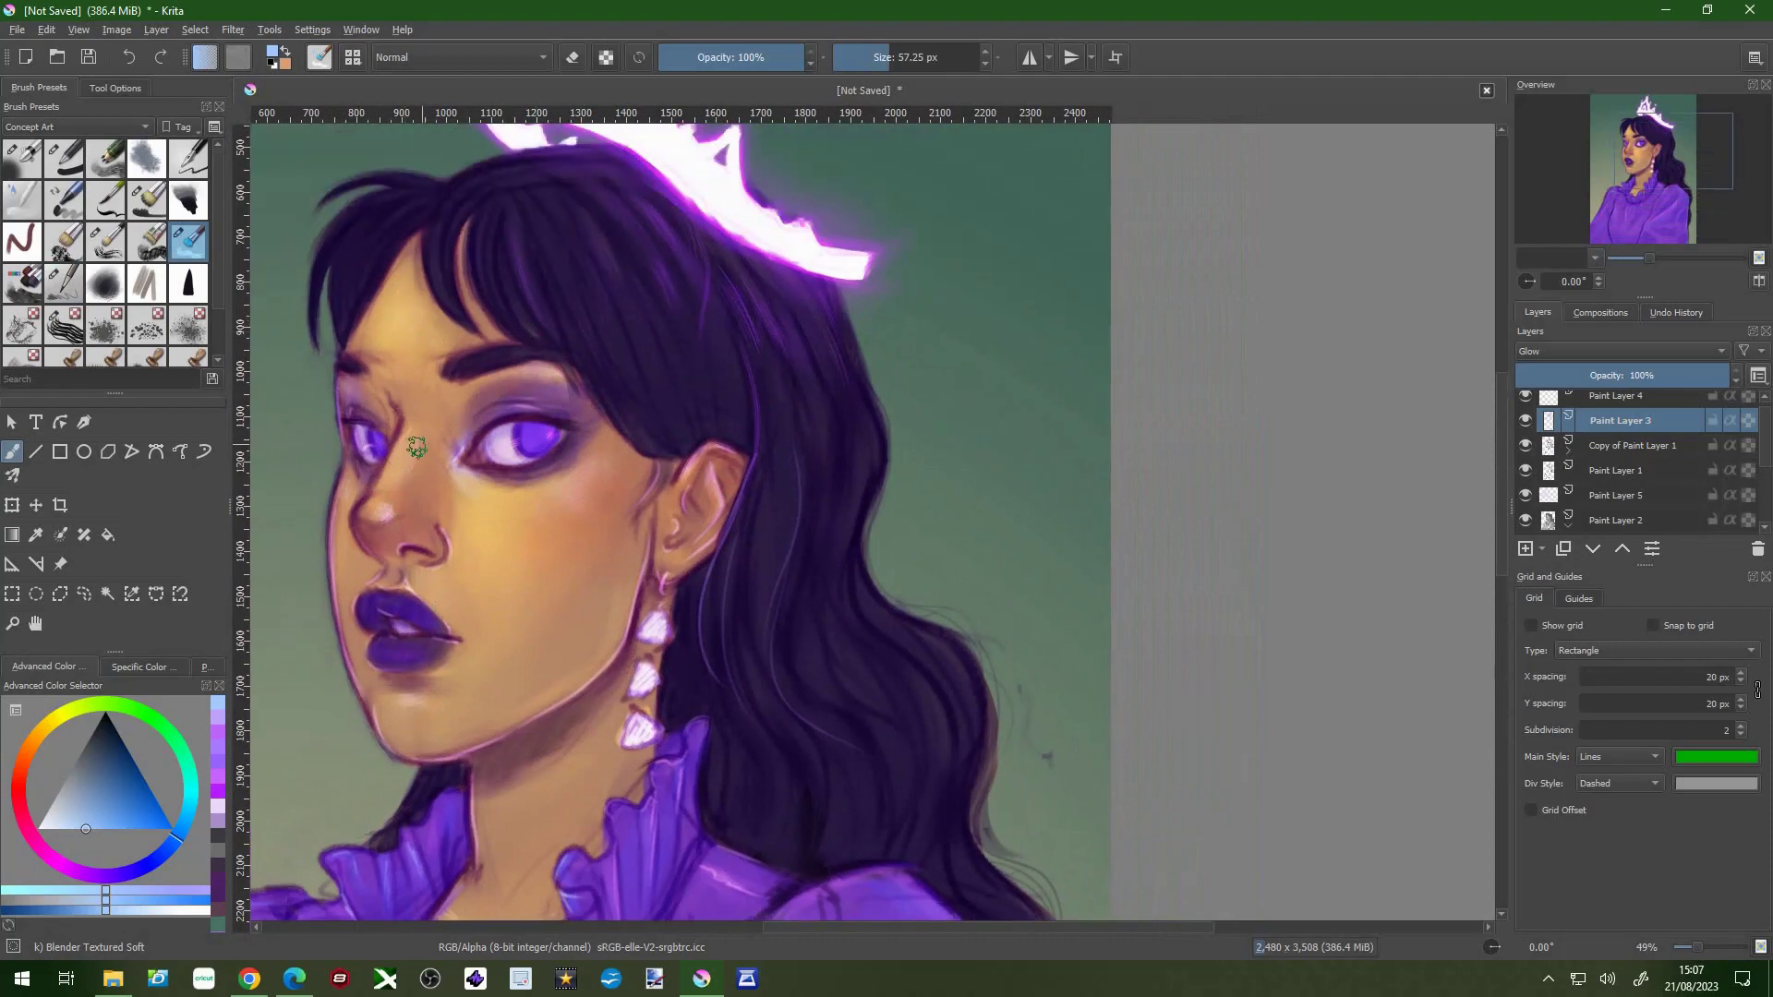
pyautogui.scroll(3, 799, 446)
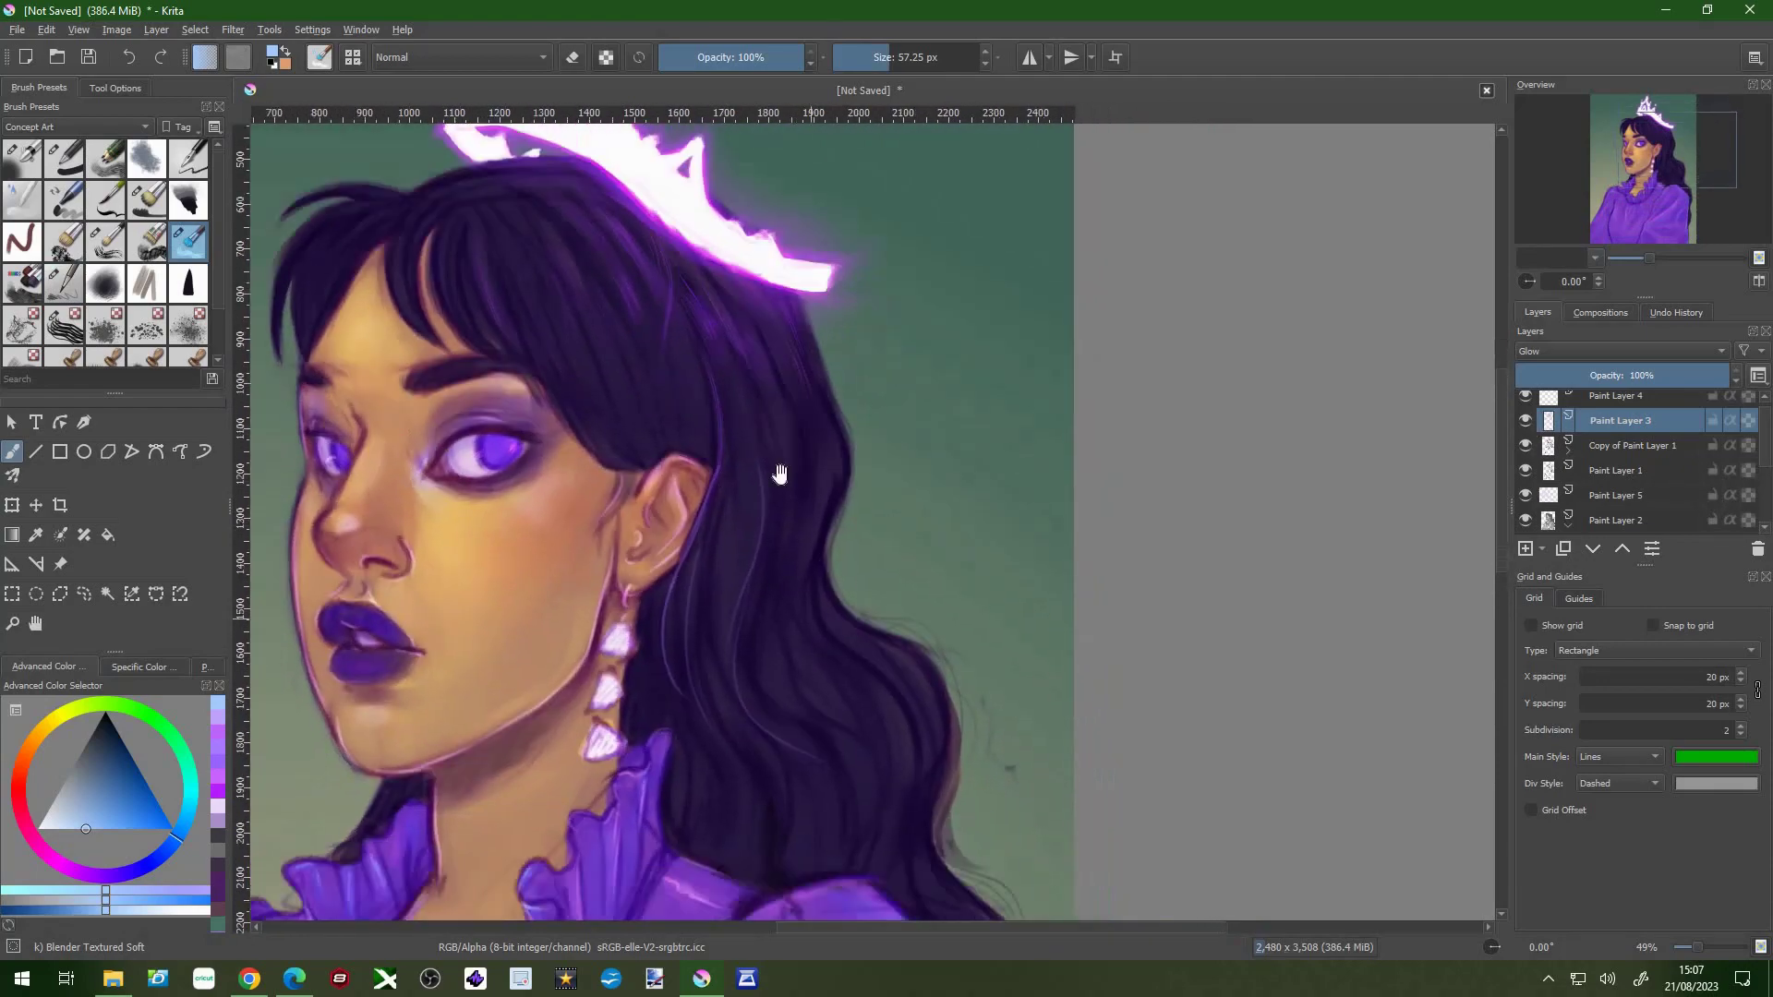
pyautogui.scroll(-3, 794, 554)
pyautogui.scroll(-7, 614, 641)
pyautogui.scroll(4, 335, 664)
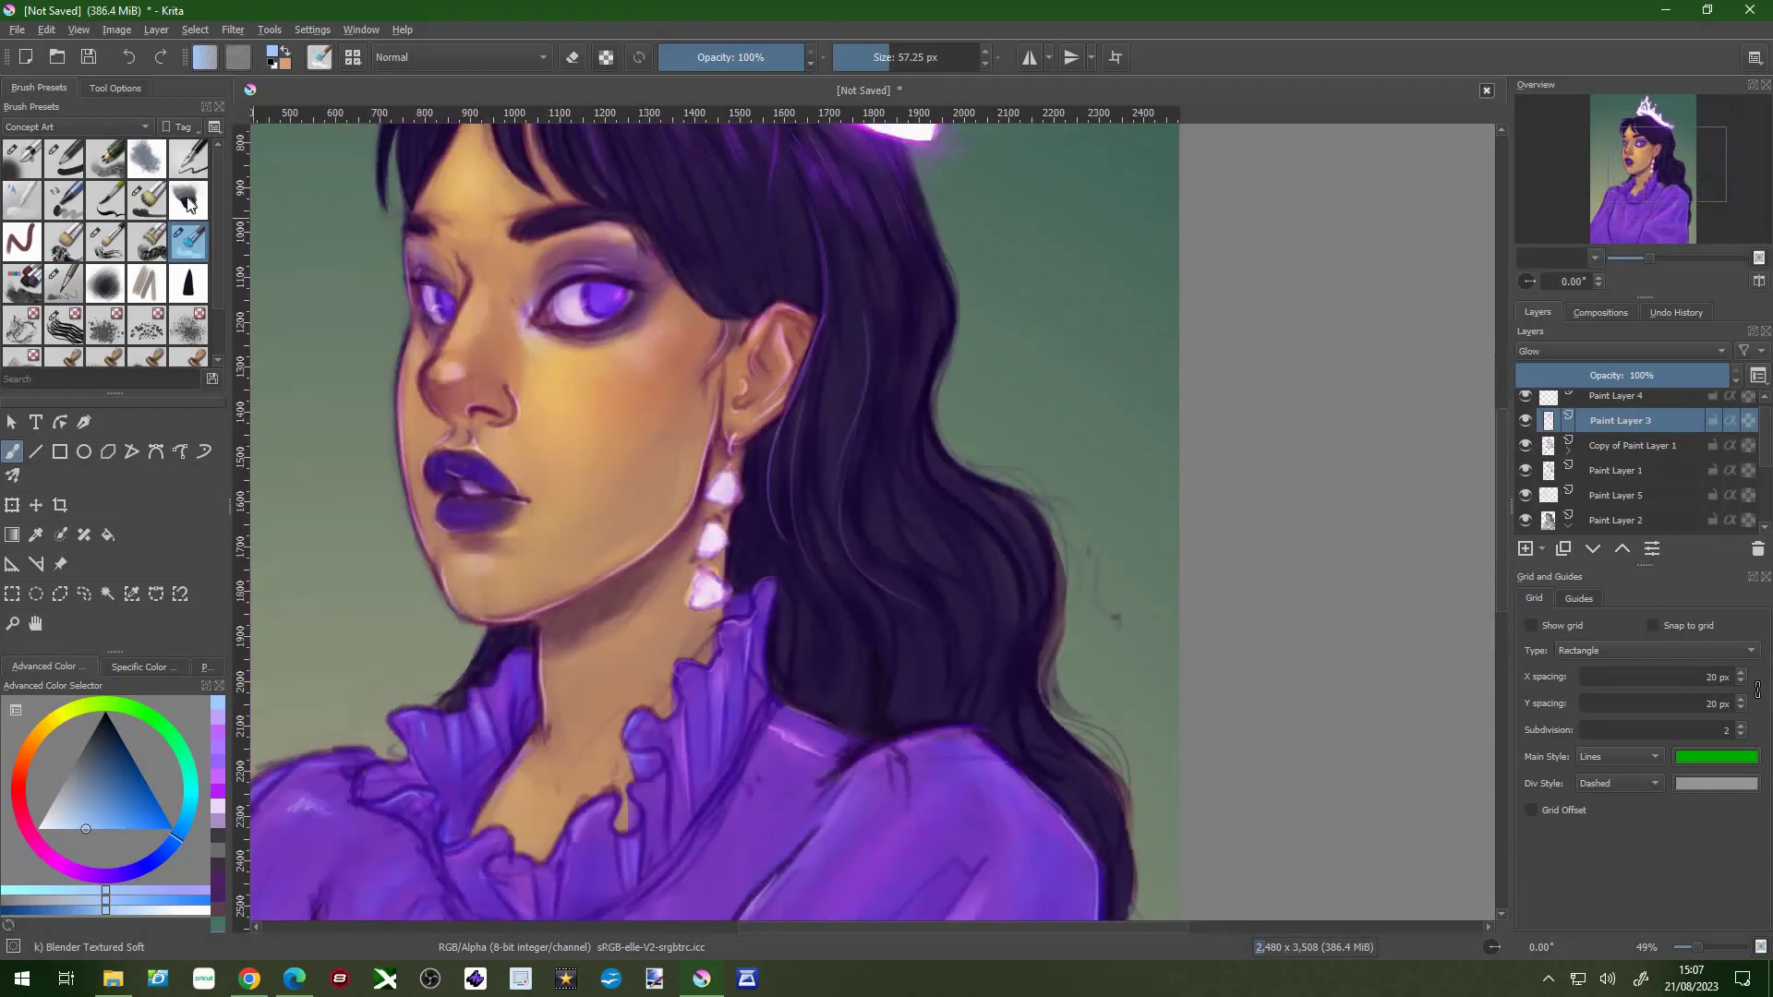
pyautogui.press('/')
# - Hatch light strokes on the upper lip and cheek, then pick a slightly different purple
pyautogui.moveTo(481, 432); pyautogui.dragTo(508, 466)
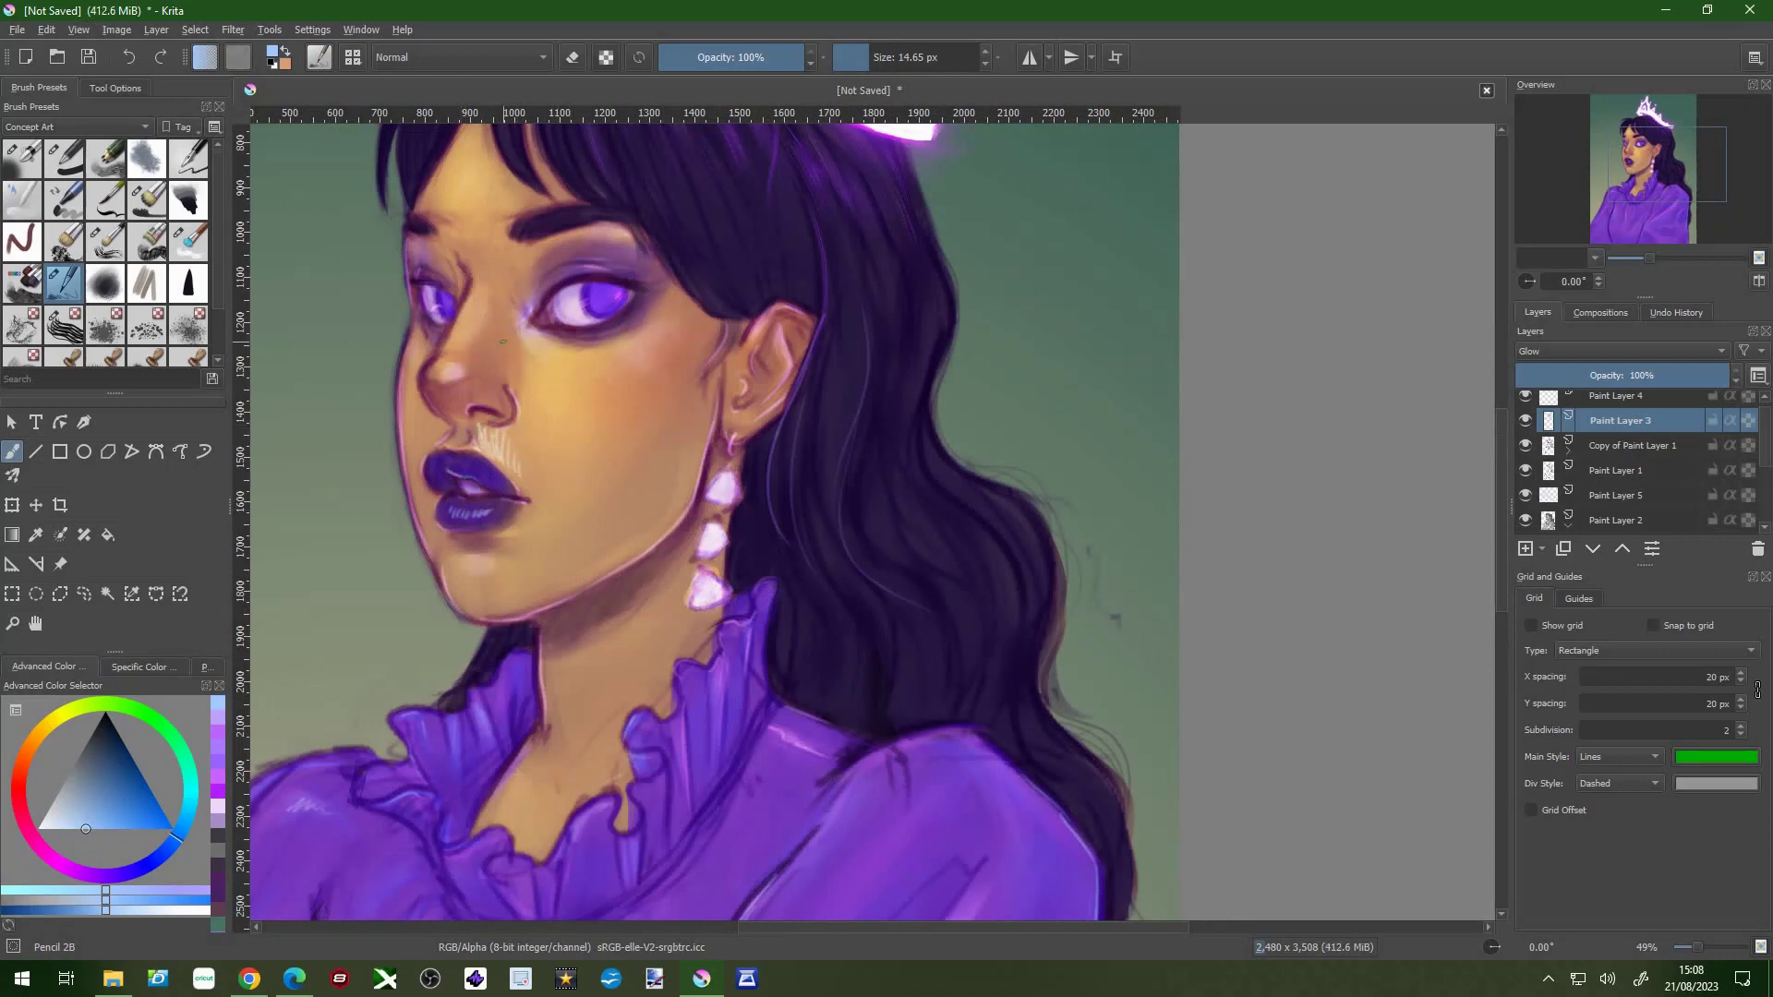
pyautogui.press('/')
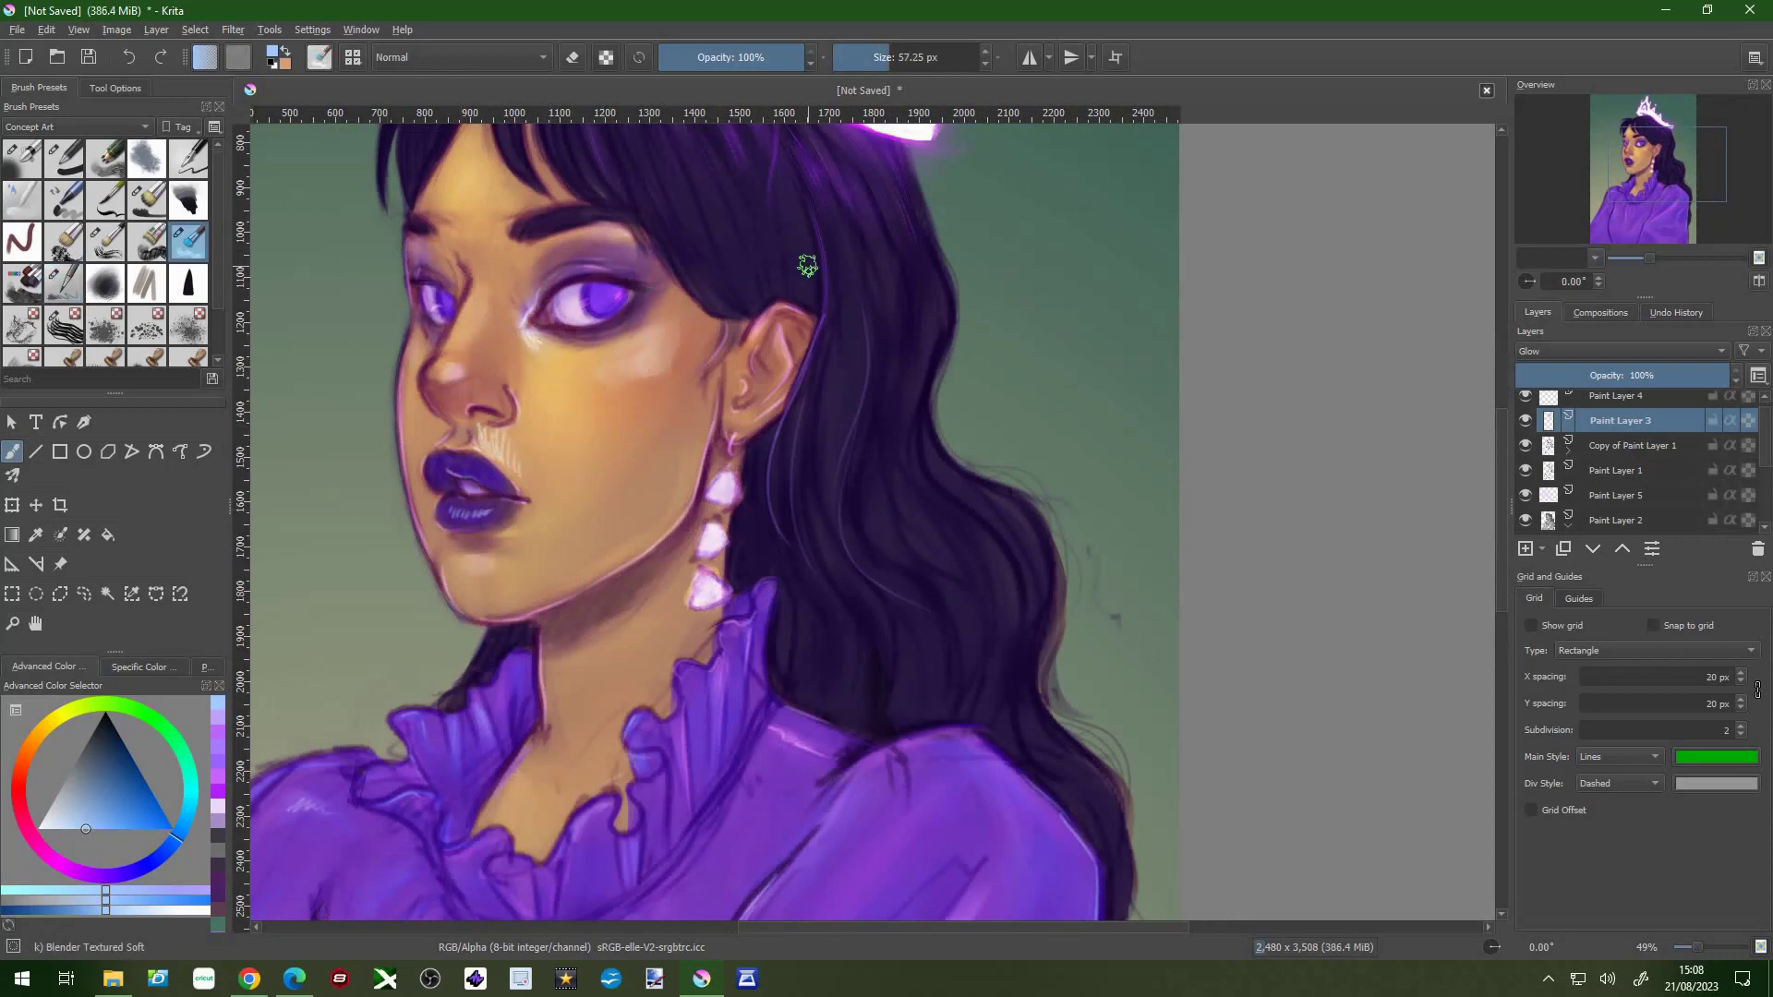
pyautogui.moveTo(638, 341); pyautogui.dragTo(658, 367)
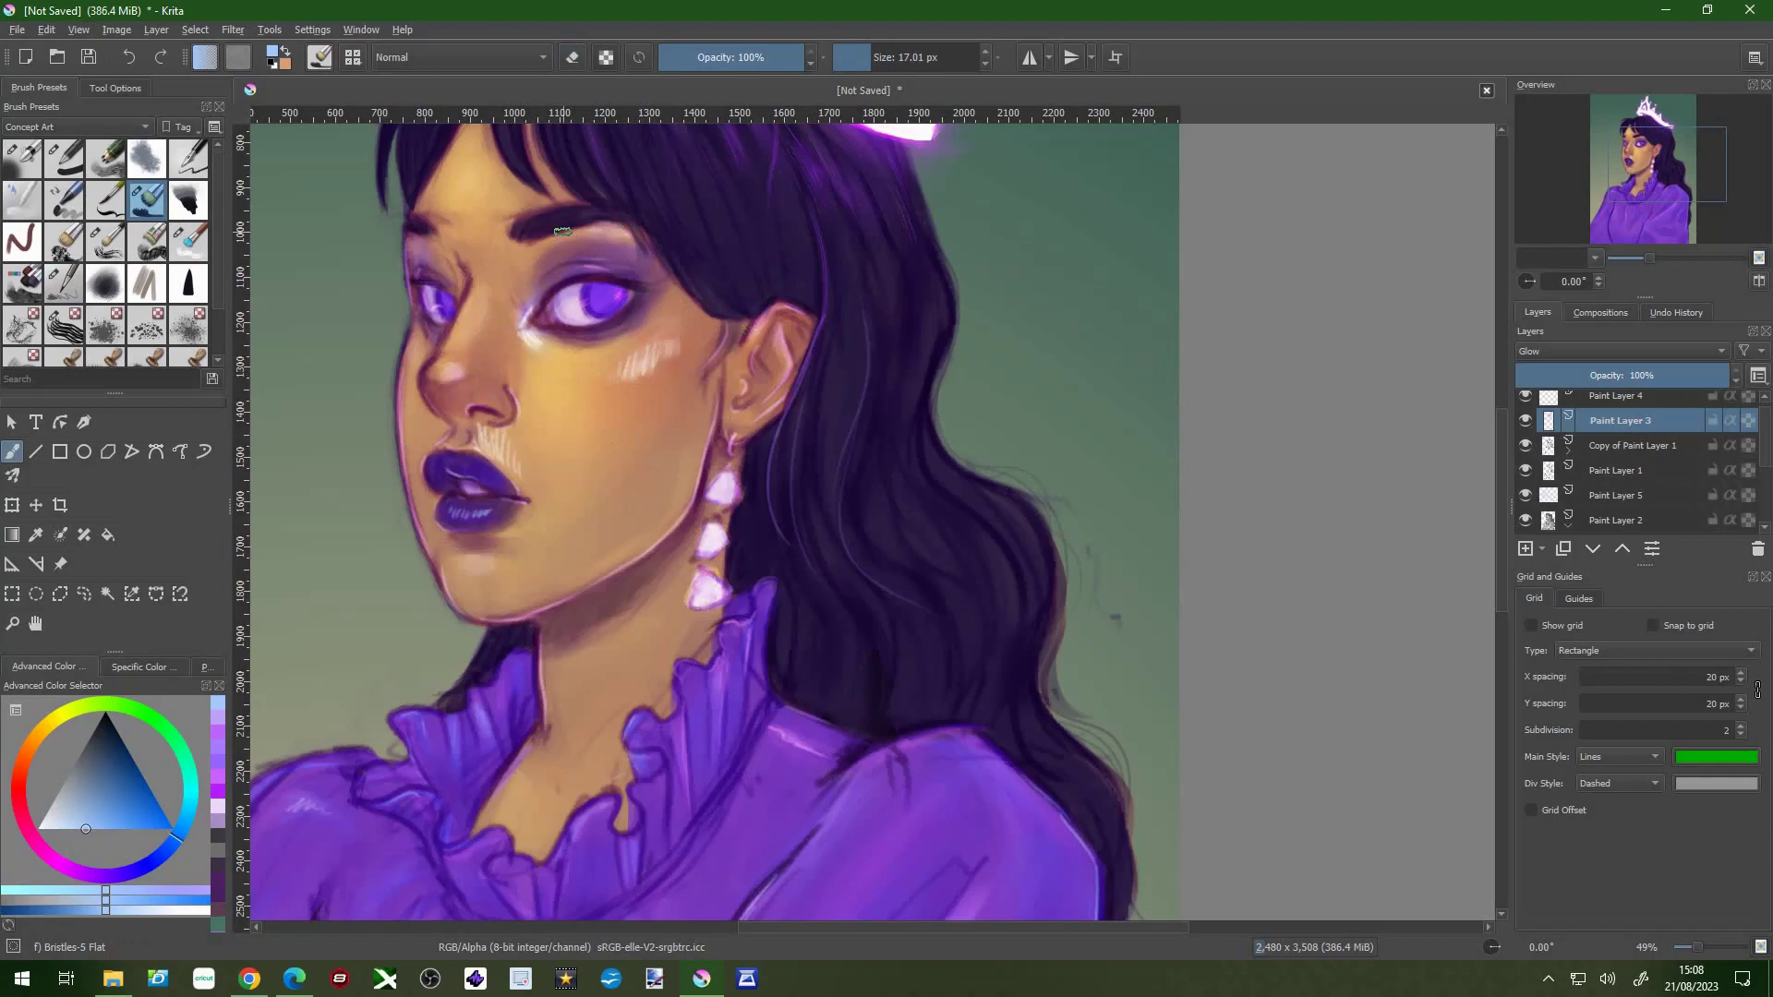
pyautogui.click(107, 830)
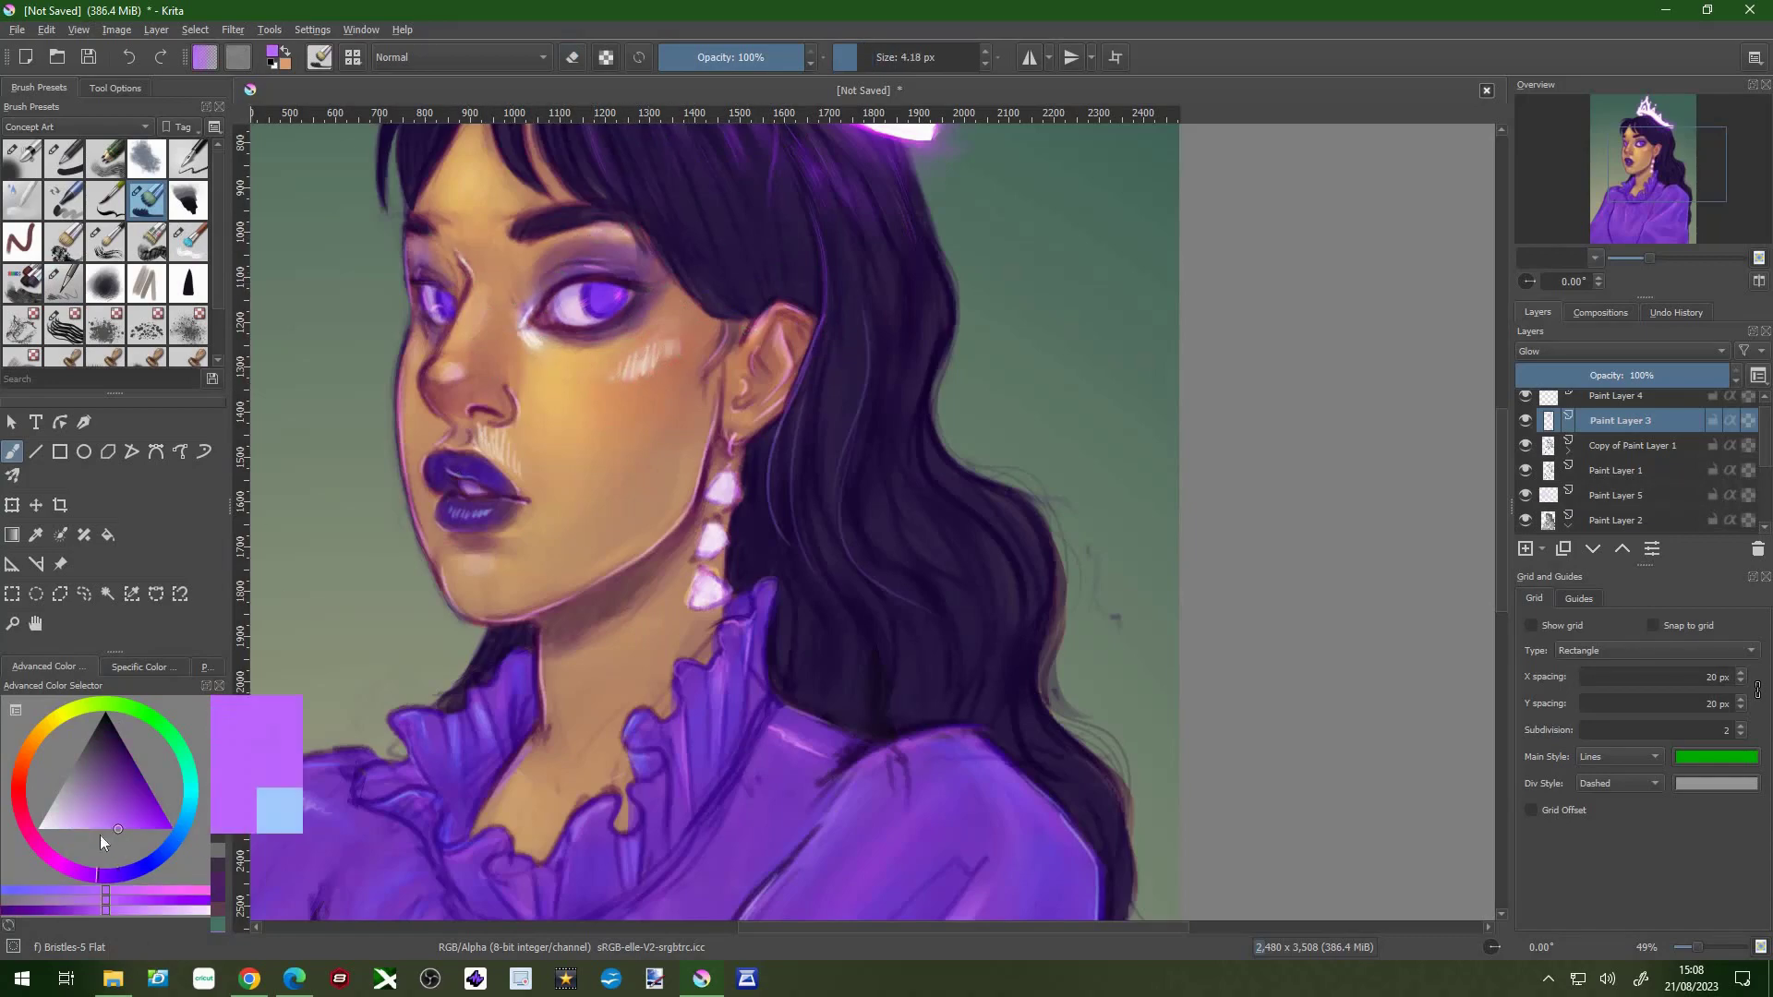
pyautogui.moveTo(557, 267); pyautogui.dragTo(551, 334)
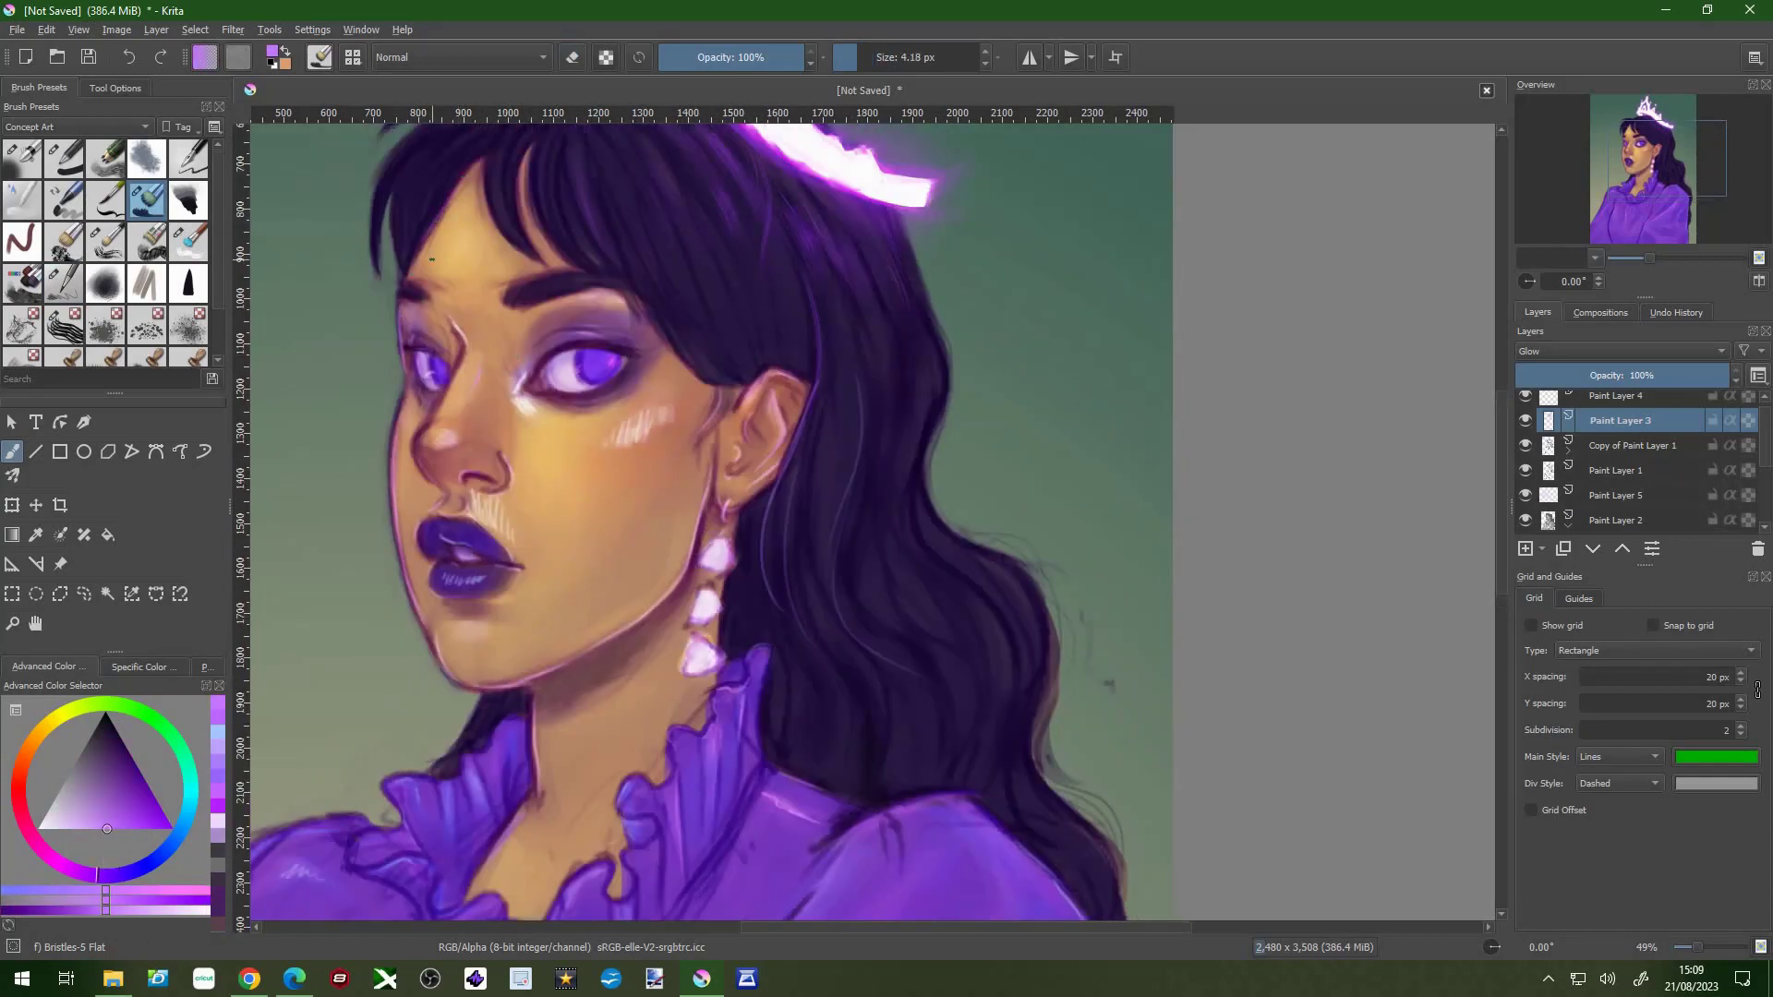
# - Blend the face and hair below the crown with the soft textured brush
pyautogui.press('/')
pyautogui.scroll(1, 483, 510)
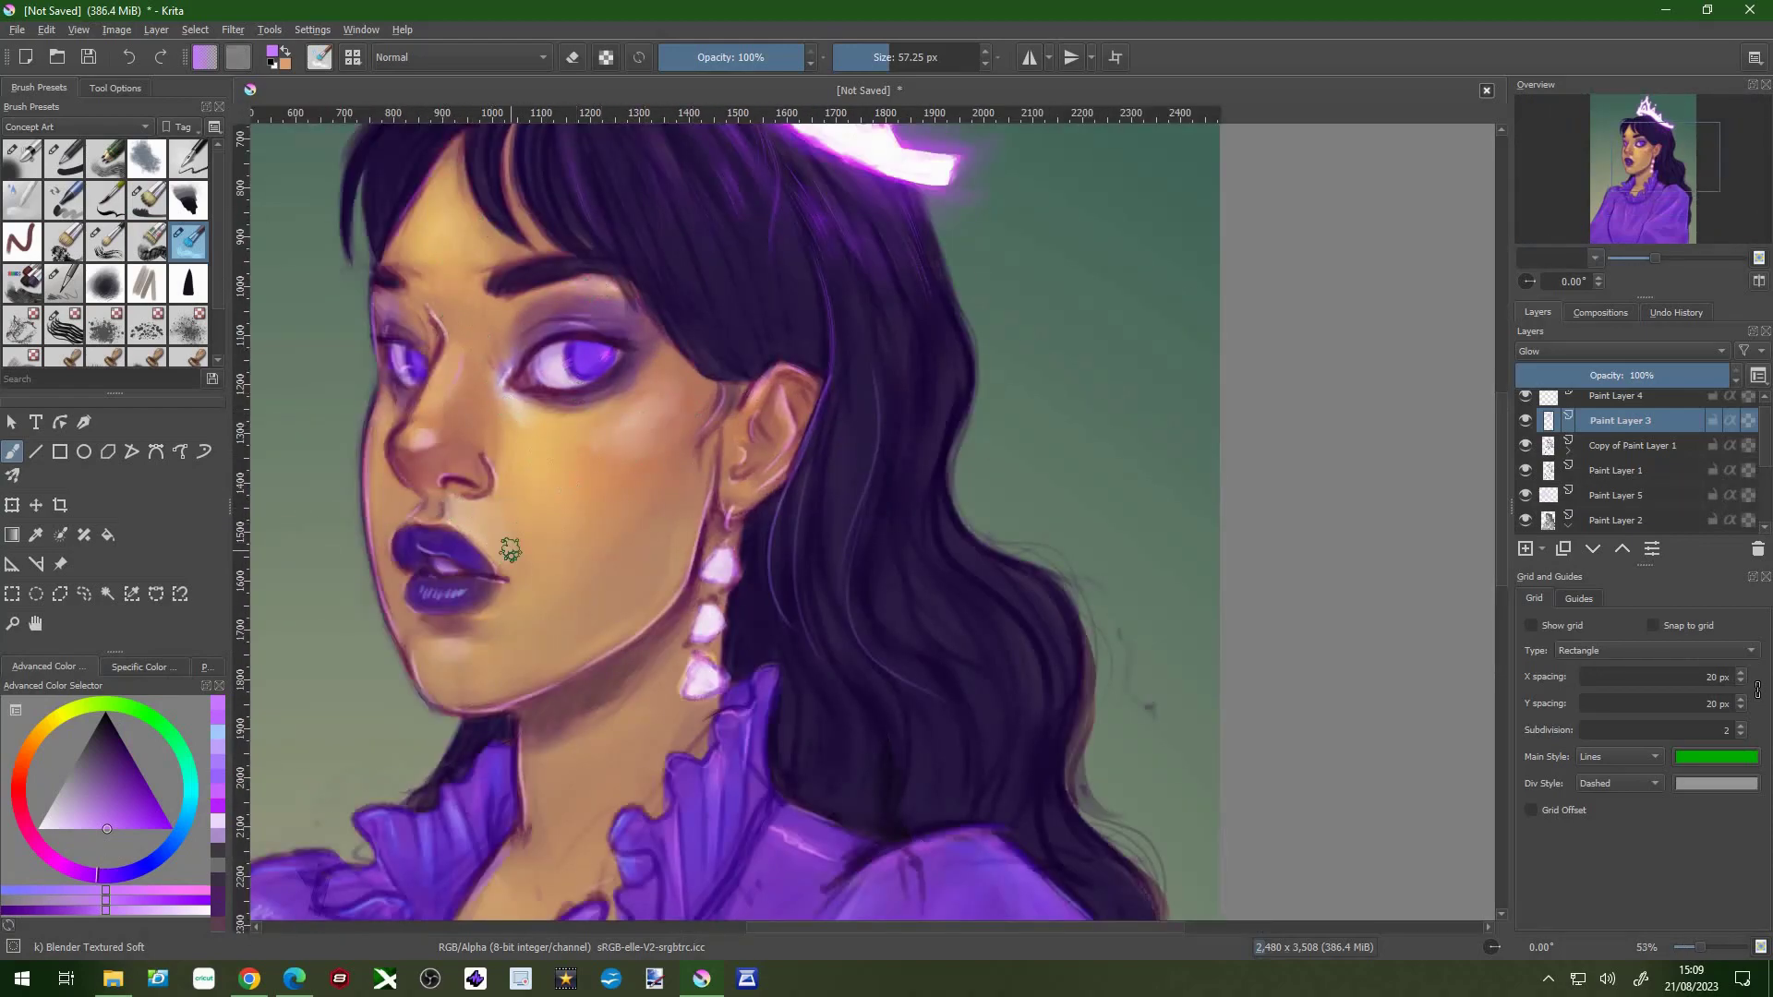
pyautogui.scroll(-1, 607, 429)
pyautogui.press('/')
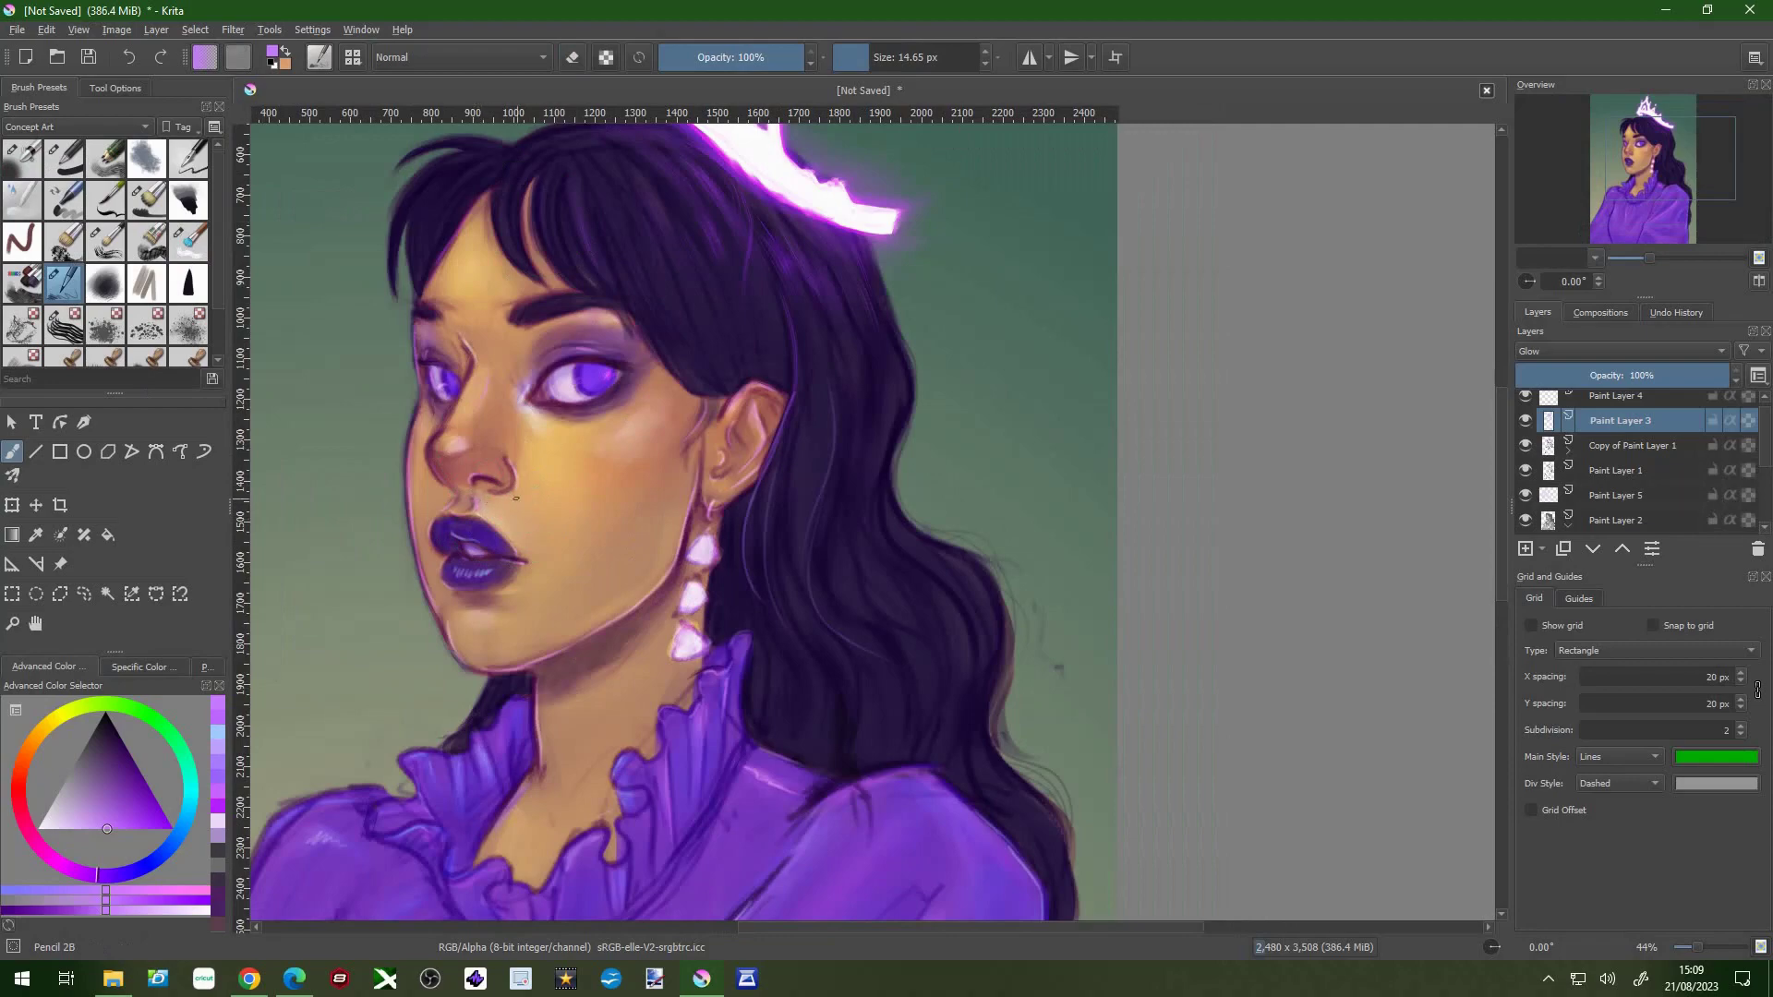
pyautogui.press('/')
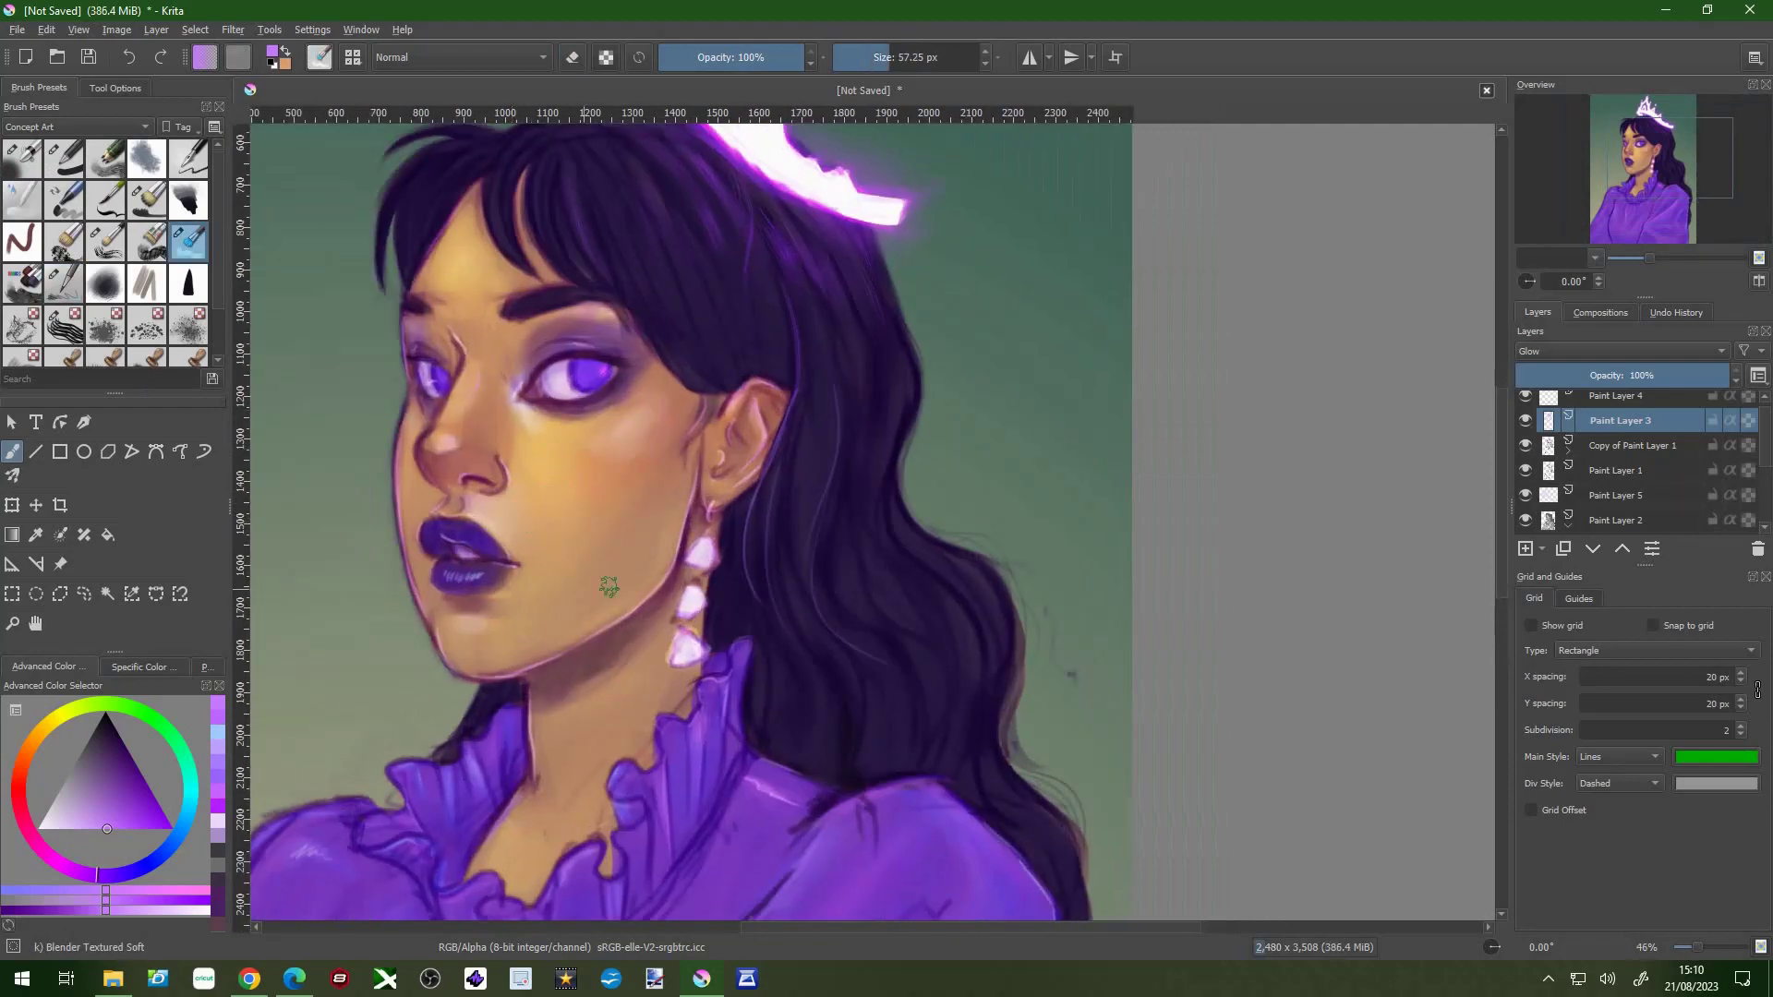
pyautogui.scroll(-3, 817, 471)
pyautogui.scroll(5, 645, 427)
pyautogui.scroll(-2, 644, 426)
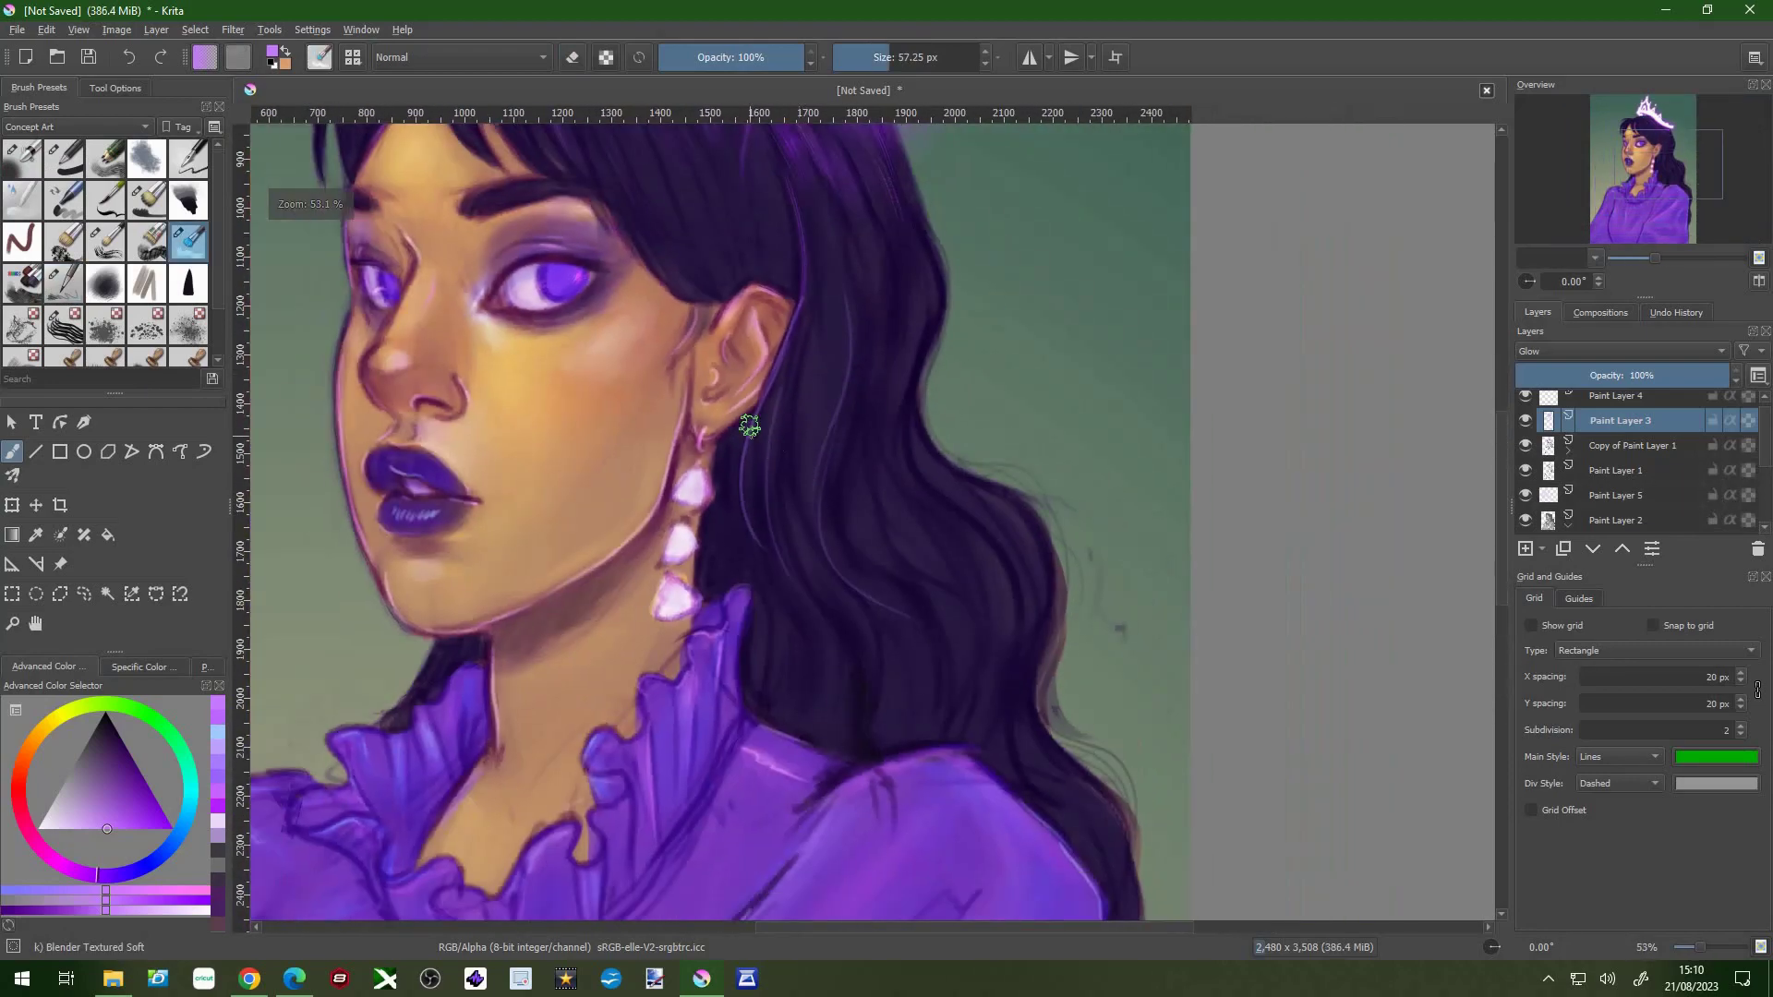
pyautogui.scroll(-2, 775, 443)
# - Return to the 2B pencil and zoom to check the face details
pyautogui.press('/')
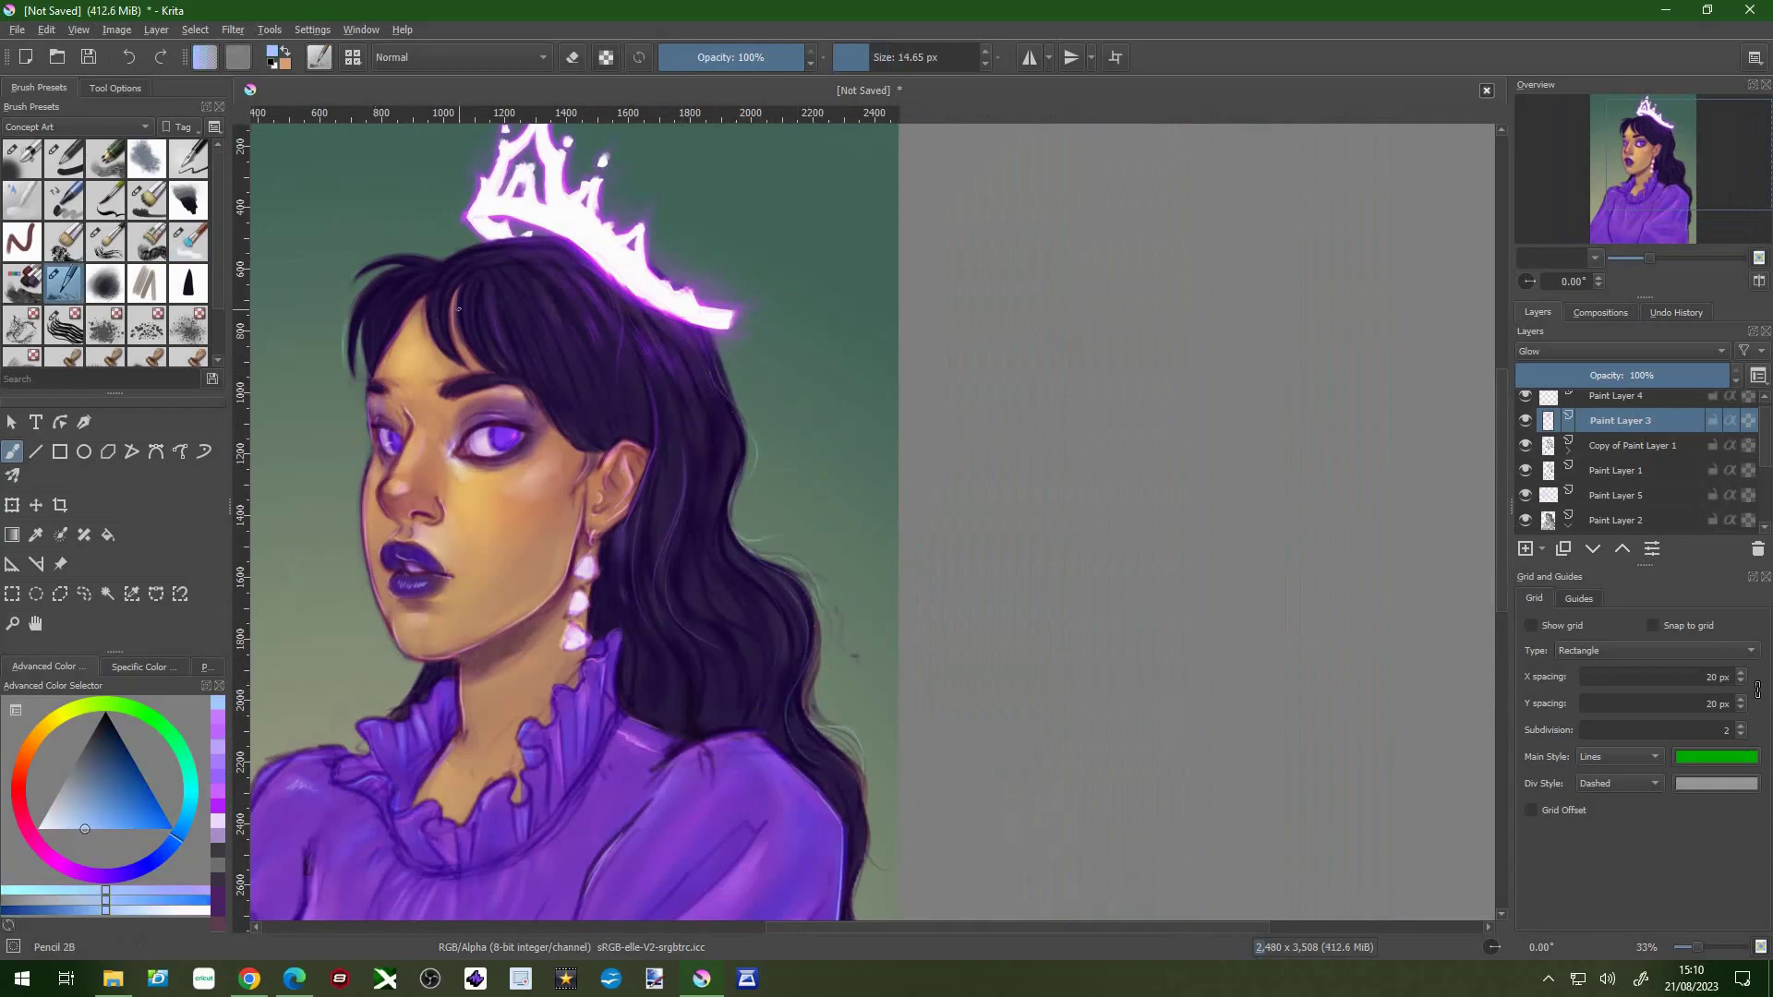
pyautogui.scroll(3, 459, 308)
pyautogui.scroll(-3, 459, 309)
pyautogui.scroll(1, 559, 623)
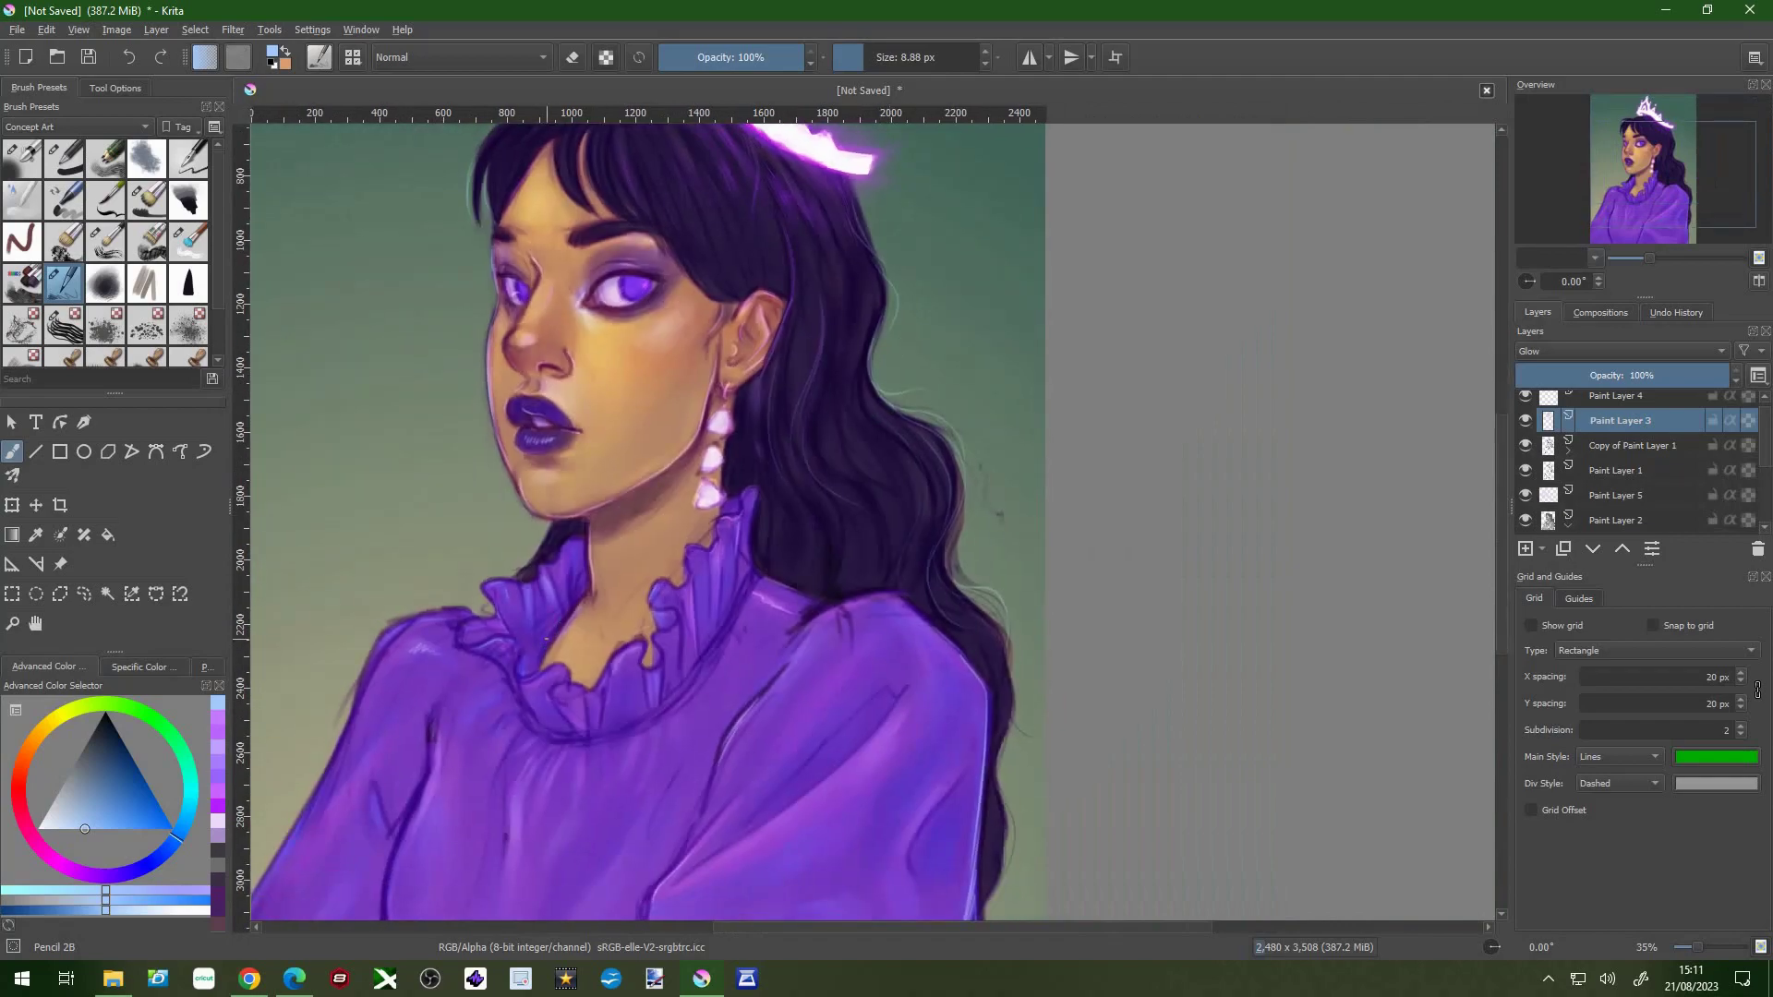
# - Sample the sweater's purple from the painting and return to the Glow layer
pyautogui.moveTo(613, 712); pyautogui.dragTo(640, 582)
pyautogui.press('pagedown')
pyautogui.keyDown('ctrl'); pyautogui.click(457, 600); pyautogui.keyUp('ctrl')
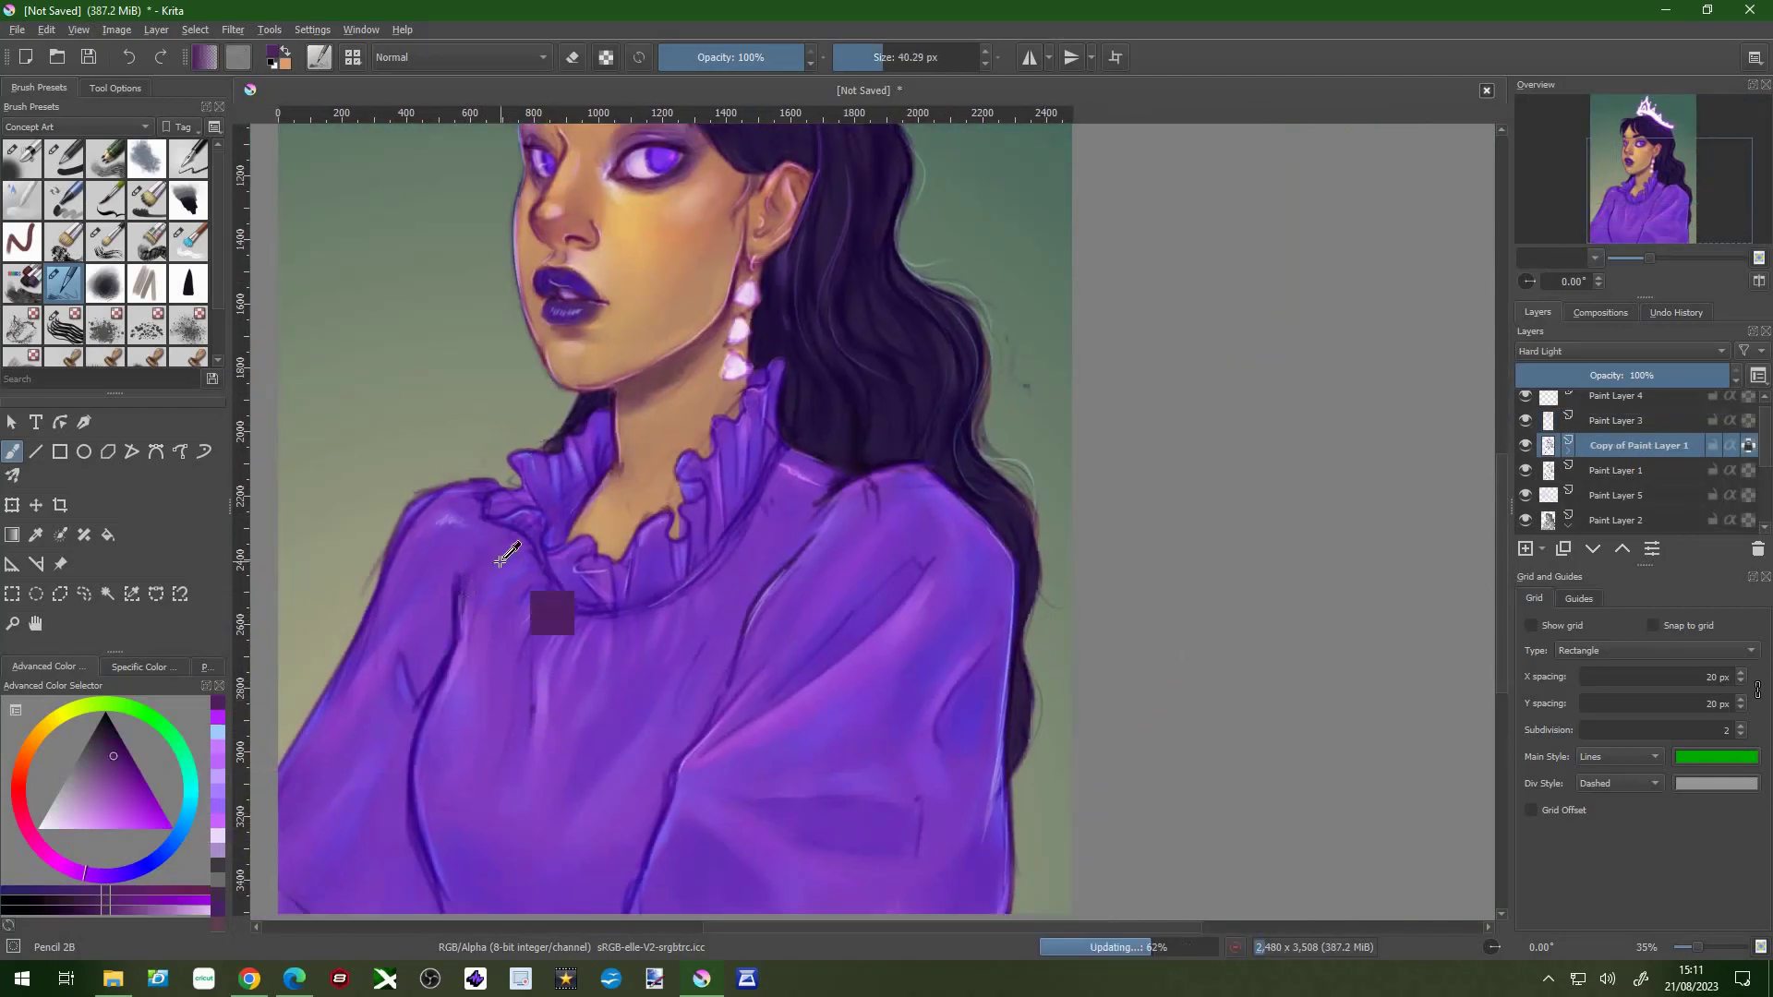
pyautogui.scroll(-1, 674, 517)
pyautogui.press('pageup')
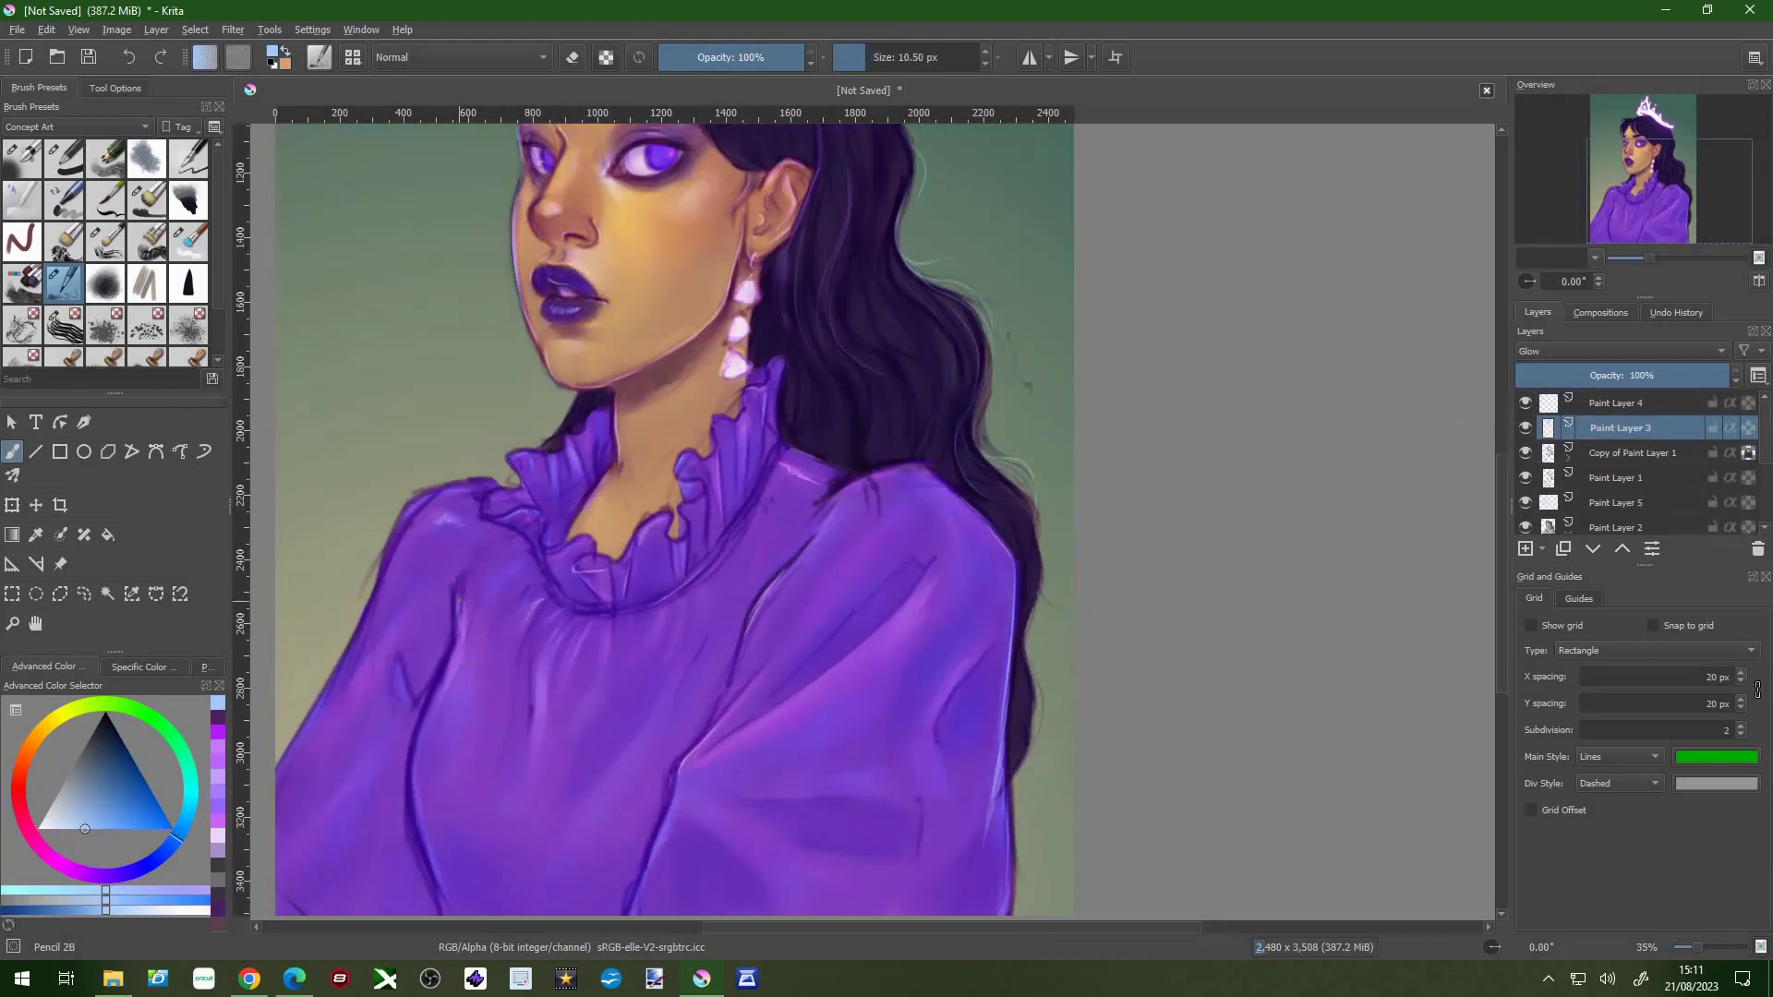
# - Bring the face, hair and crown into view and settle on the pencil brush
pyautogui.moveTo(487, 499); pyautogui.dragTo(620, 453)
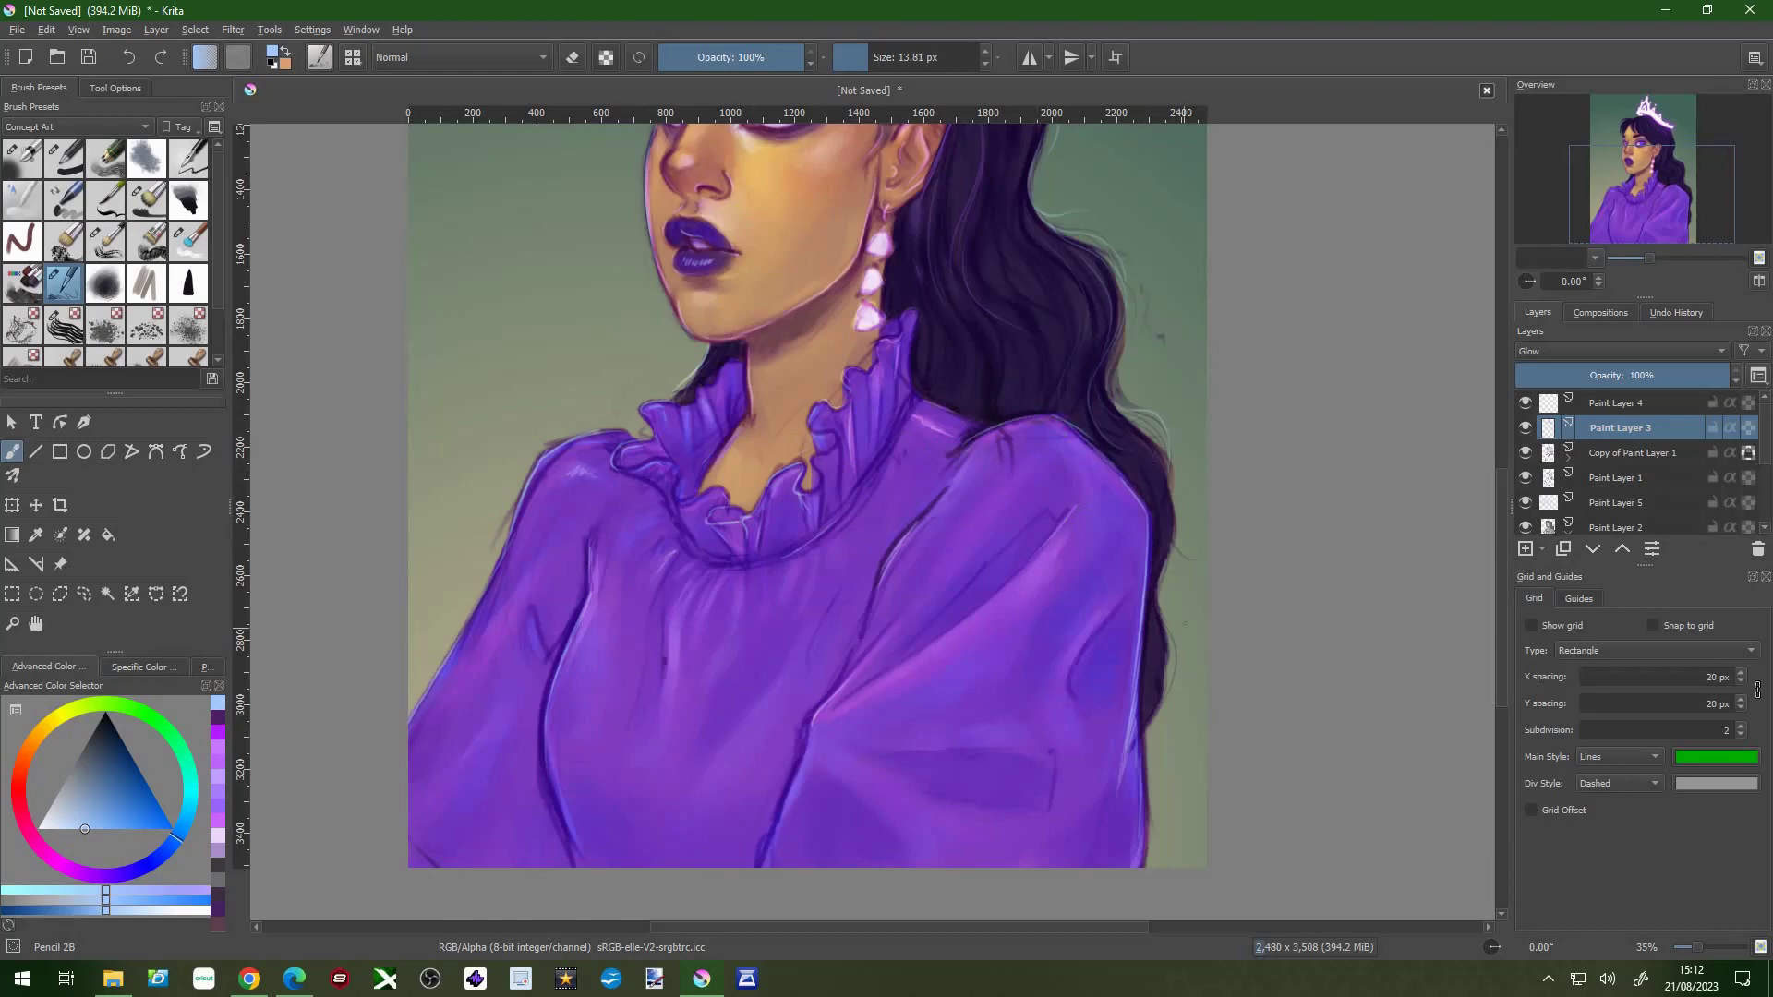
pyautogui.moveTo(990, 313); pyautogui.dragTo(869, 493)
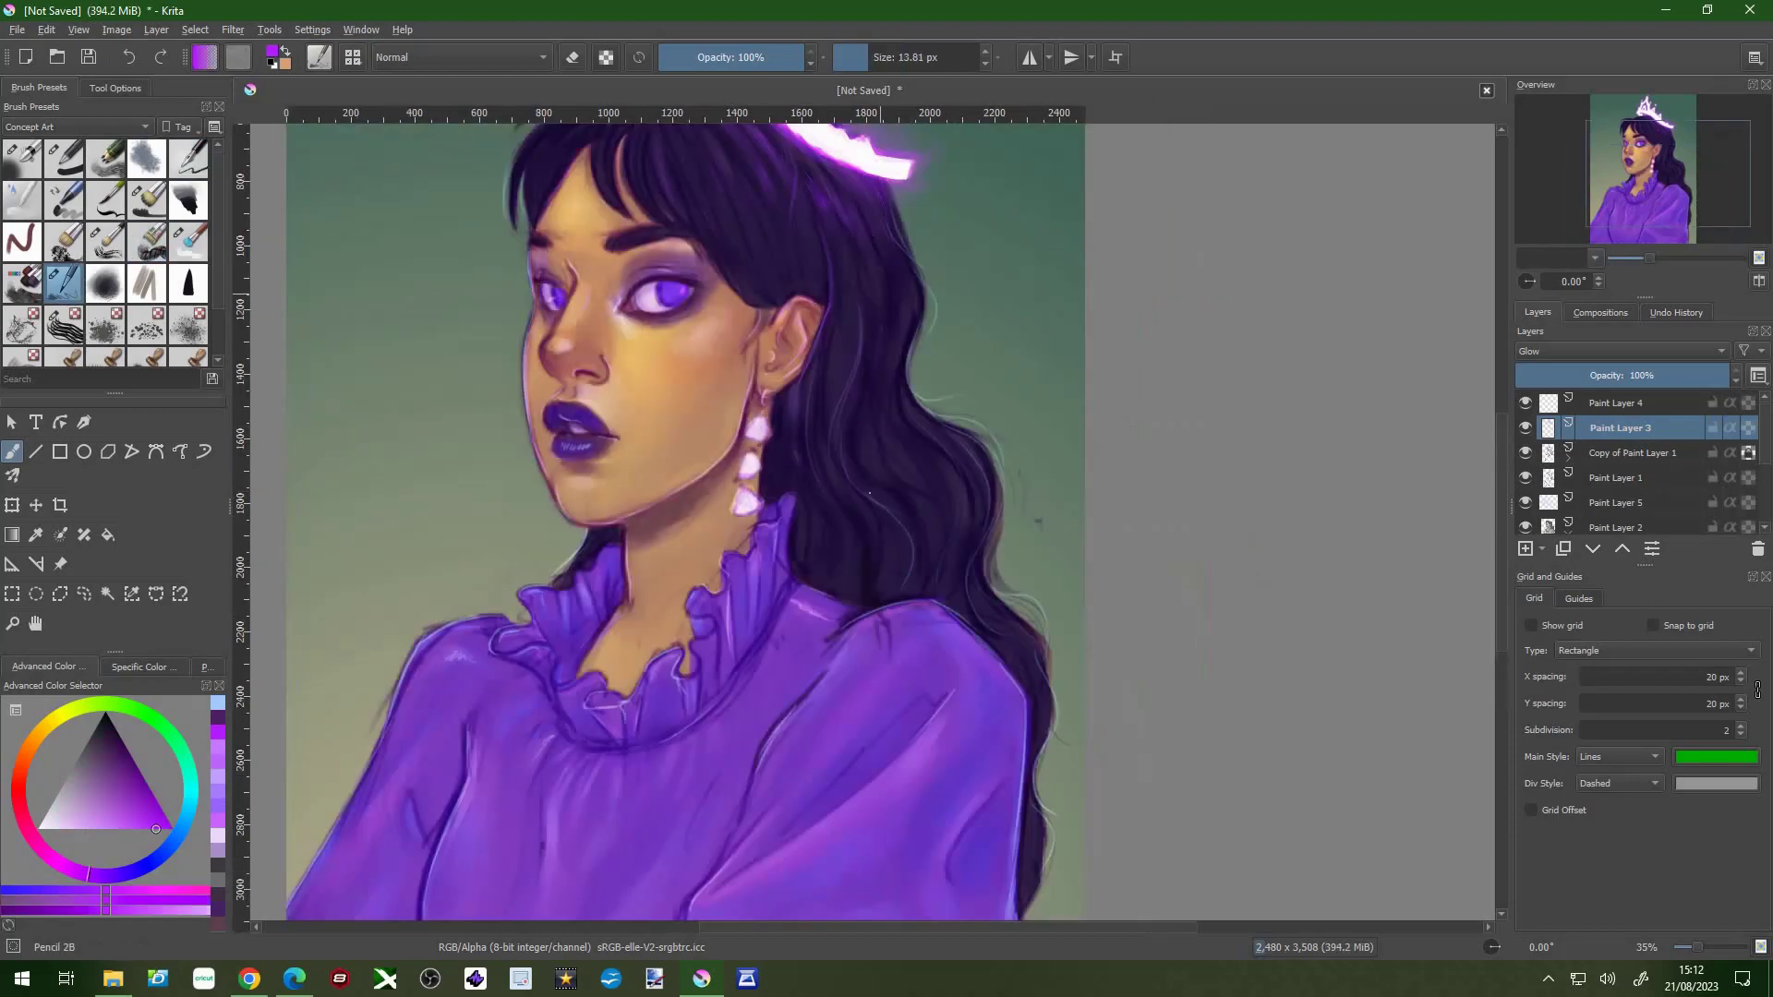
pyautogui.moveTo(790, 293); pyautogui.dragTo(717, 426)
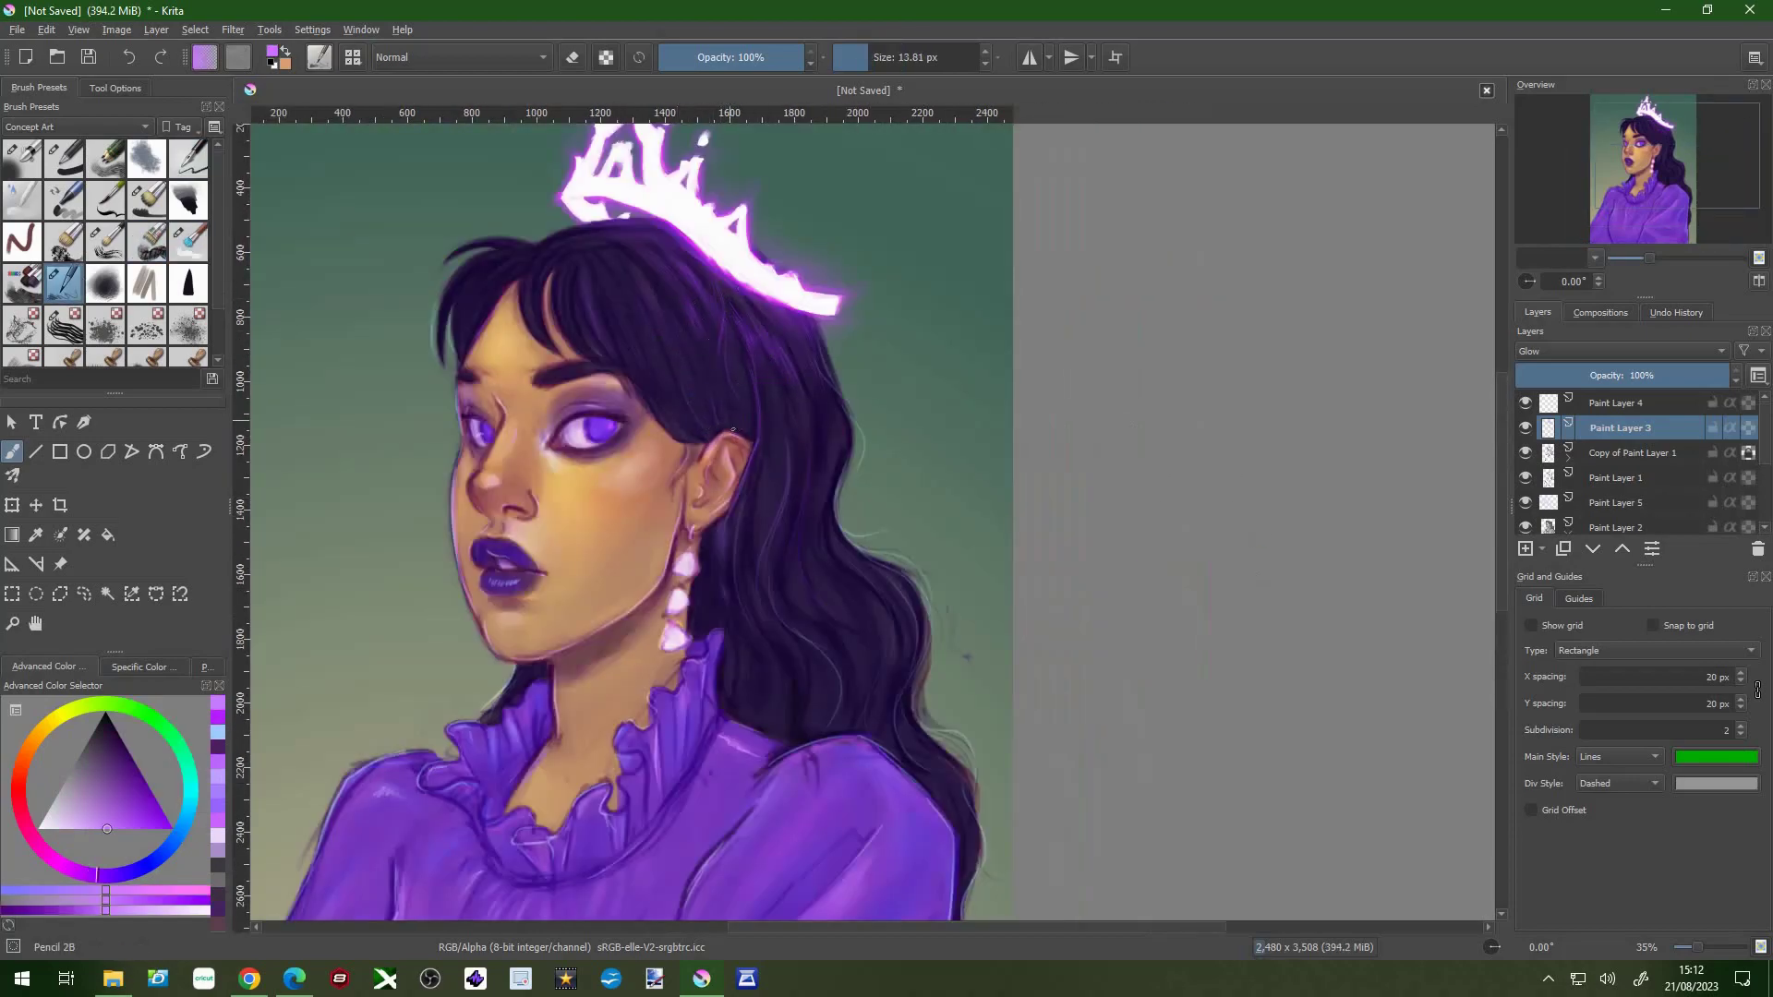
pyautogui.moveTo(709, 338); pyautogui.dragTo(735, 372)
pyautogui.click(189, 242)
pyautogui.press('/')
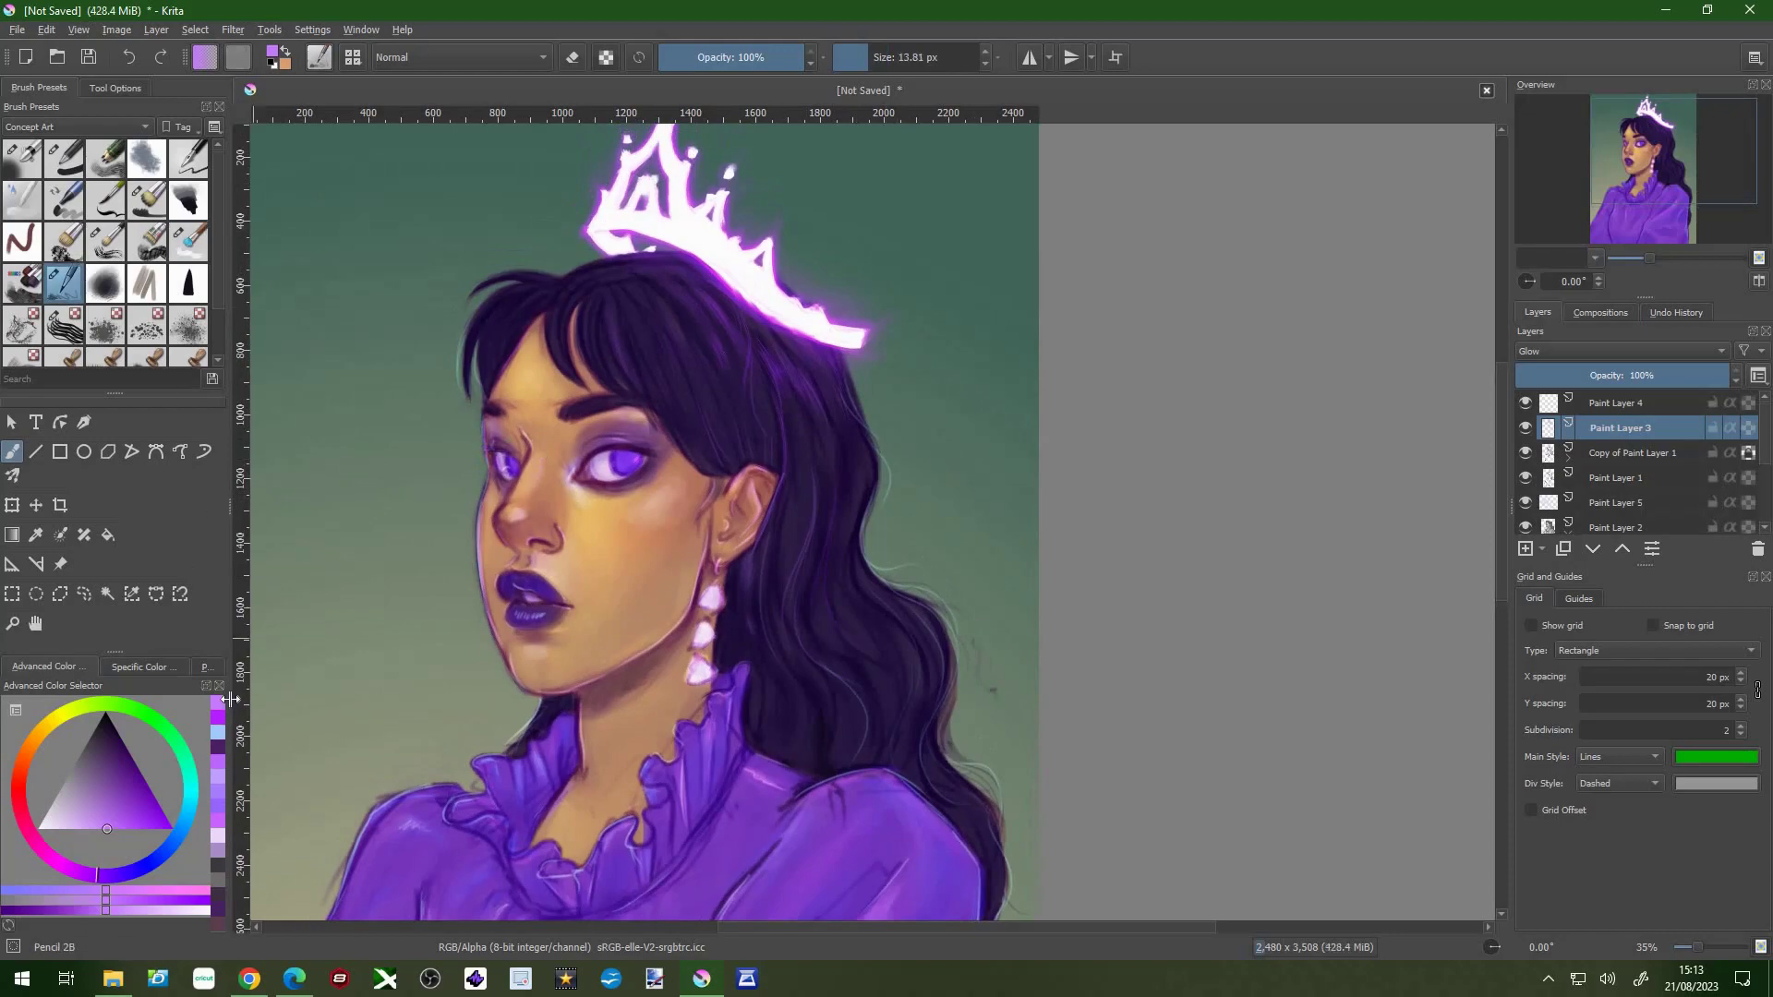
# - Pick a purple, then sample dark purple on Copy of Paint Layer 1
pyautogui.scroll(2, 617, 479)
pyautogui.scroll(-2, 646, 475)
pyautogui.scroll(2, 702, 469)
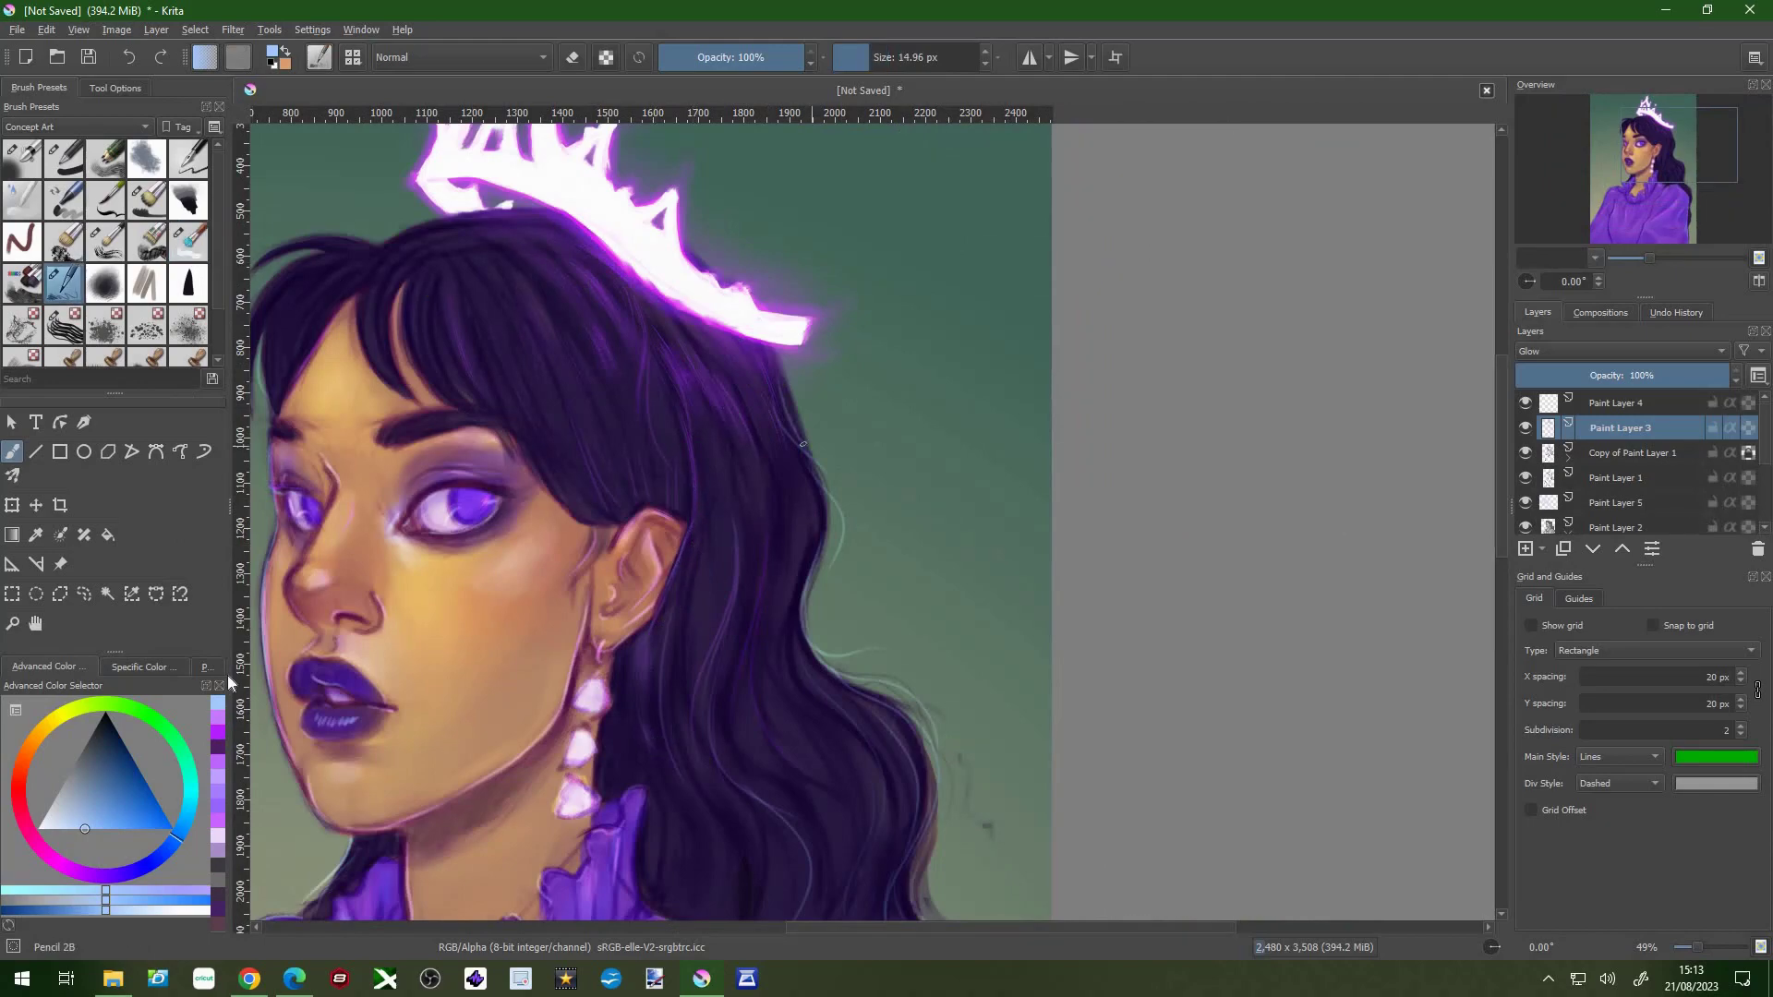
pyautogui.keyDown('ctrl'); pyautogui.click(658, 600); pyautogui.keyUp('ctrl')
pyautogui.click(688, 506)
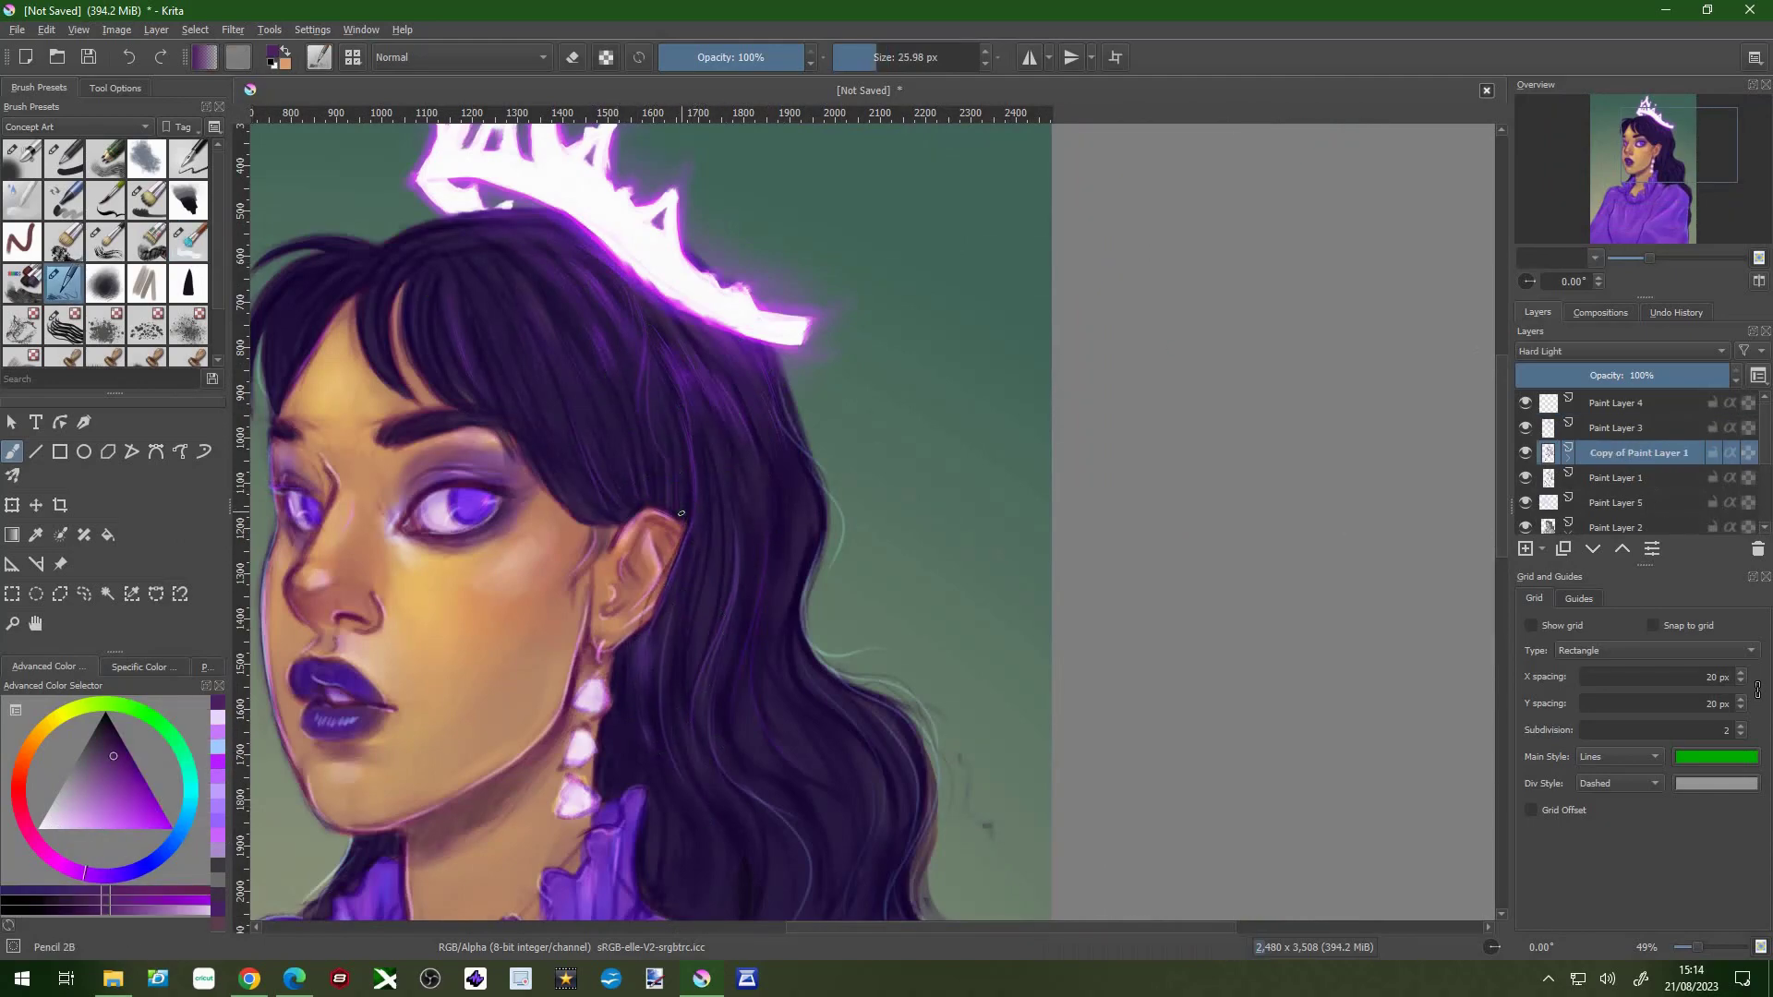
pyautogui.scroll(-3, 459, 548)
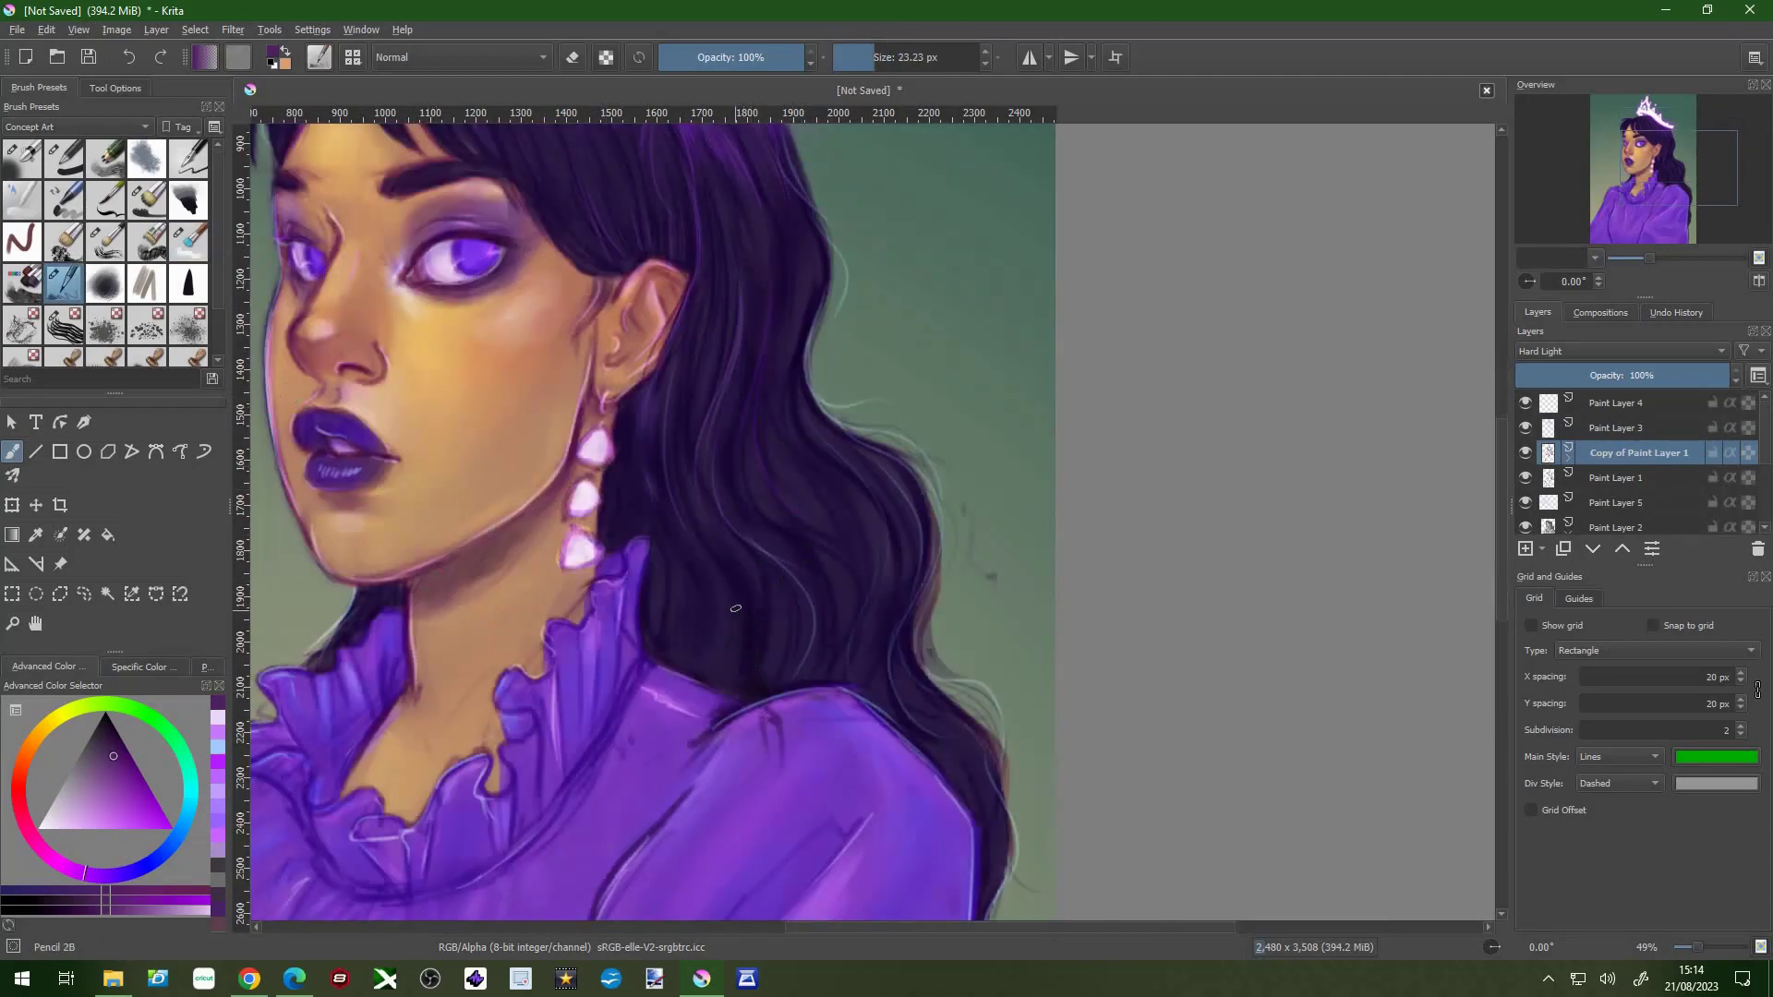
pyautogui.scroll(-2, 892, 519)
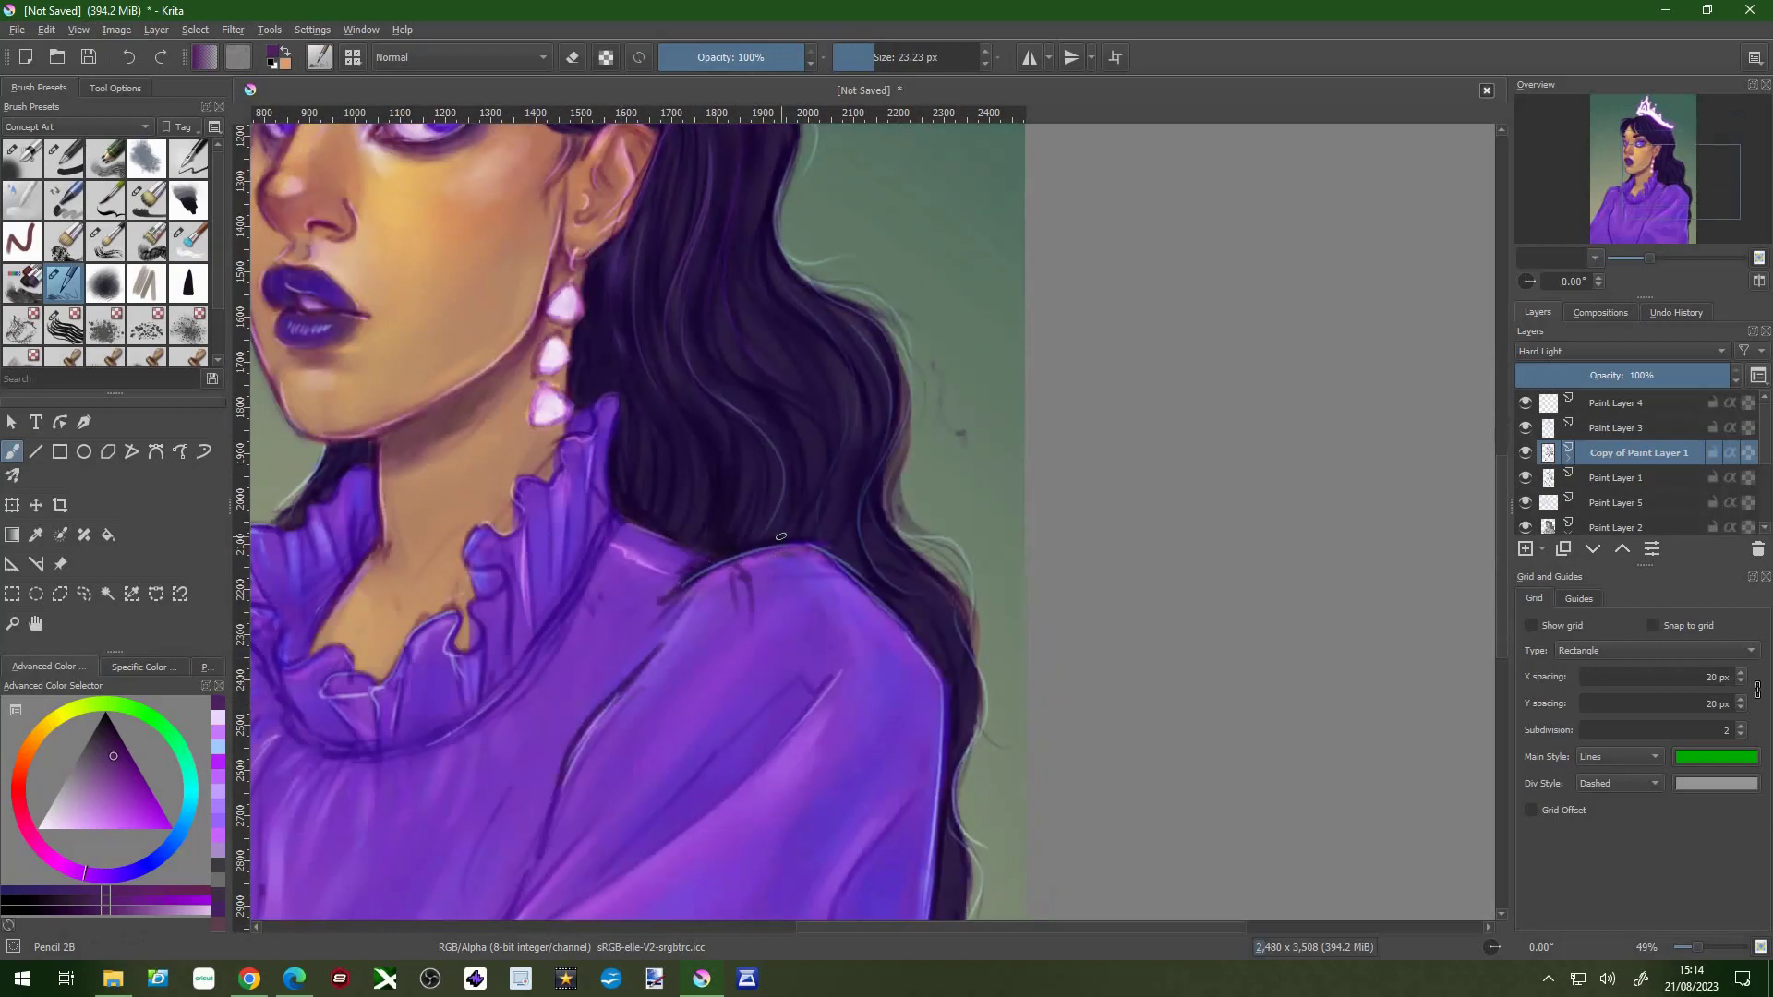
# - Make the Bristles-5 Flat brush much smaller for the hair's pale rim-light strands
pyautogui.press('/')
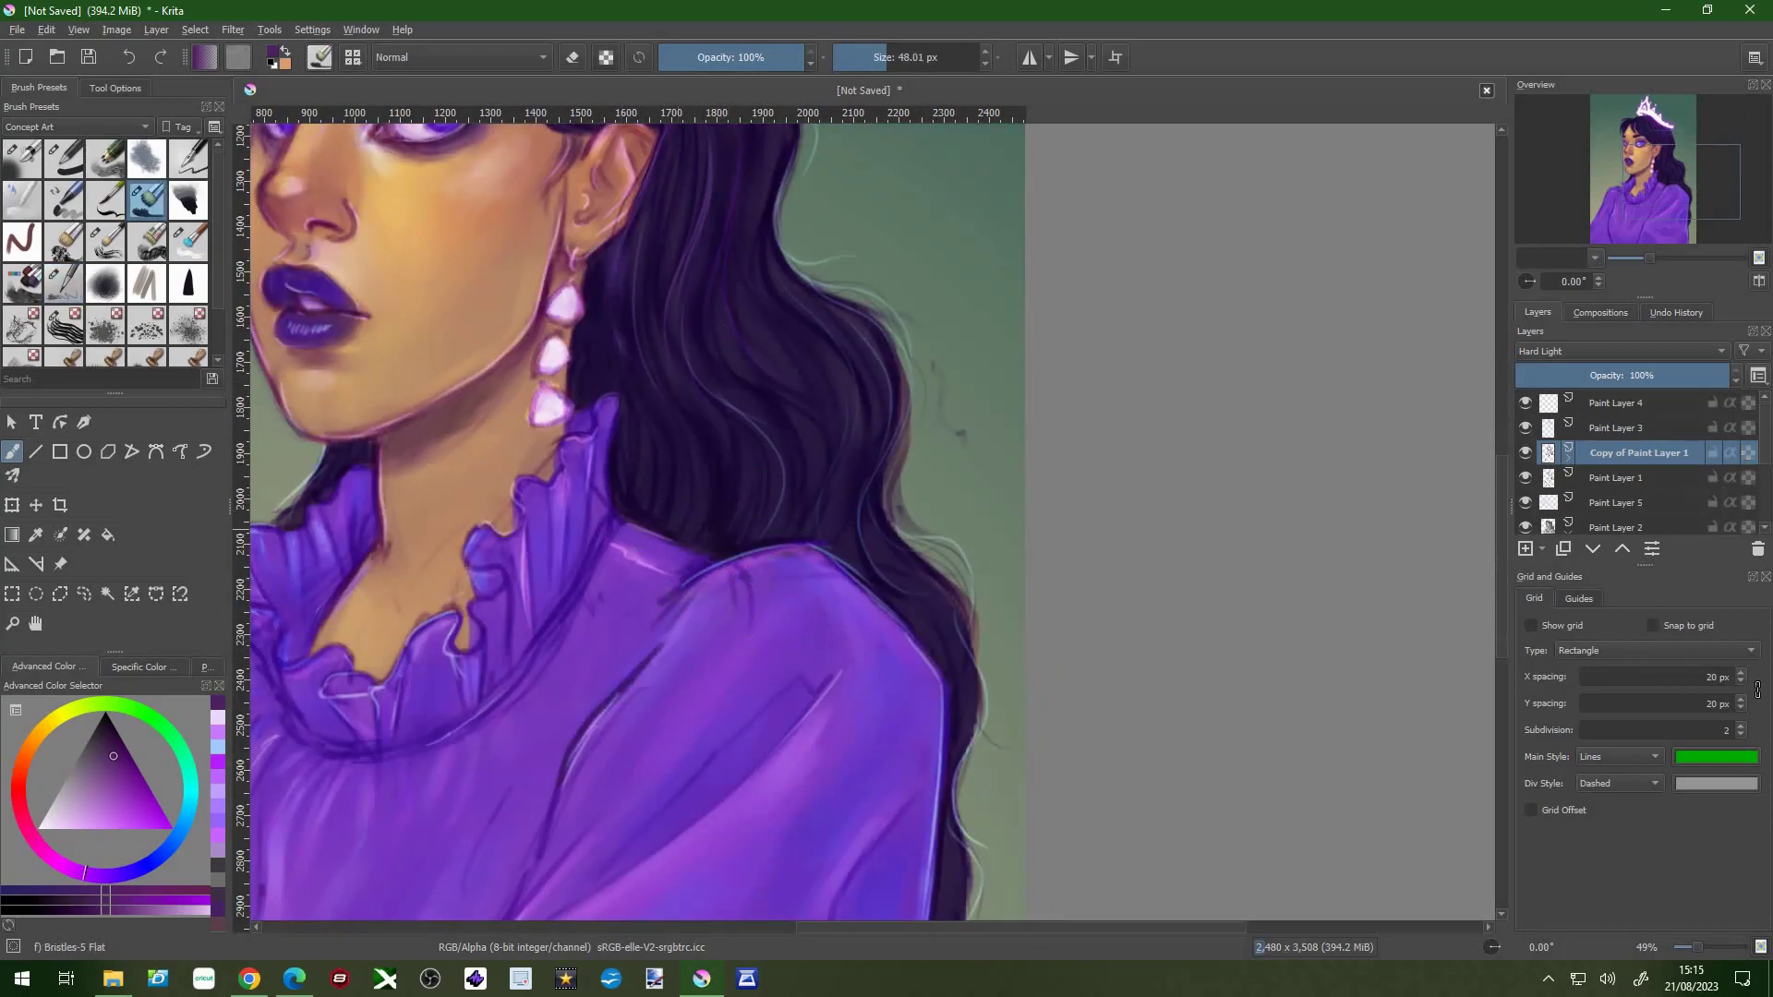
pyautogui.press('[')
pyautogui.press('[')
pyautogui.press('[')
pyautogui.scroll(-2, 868, 525)
pyautogui.scroll(4, 697, 404)
pyautogui.scroll(3, 729, 379)
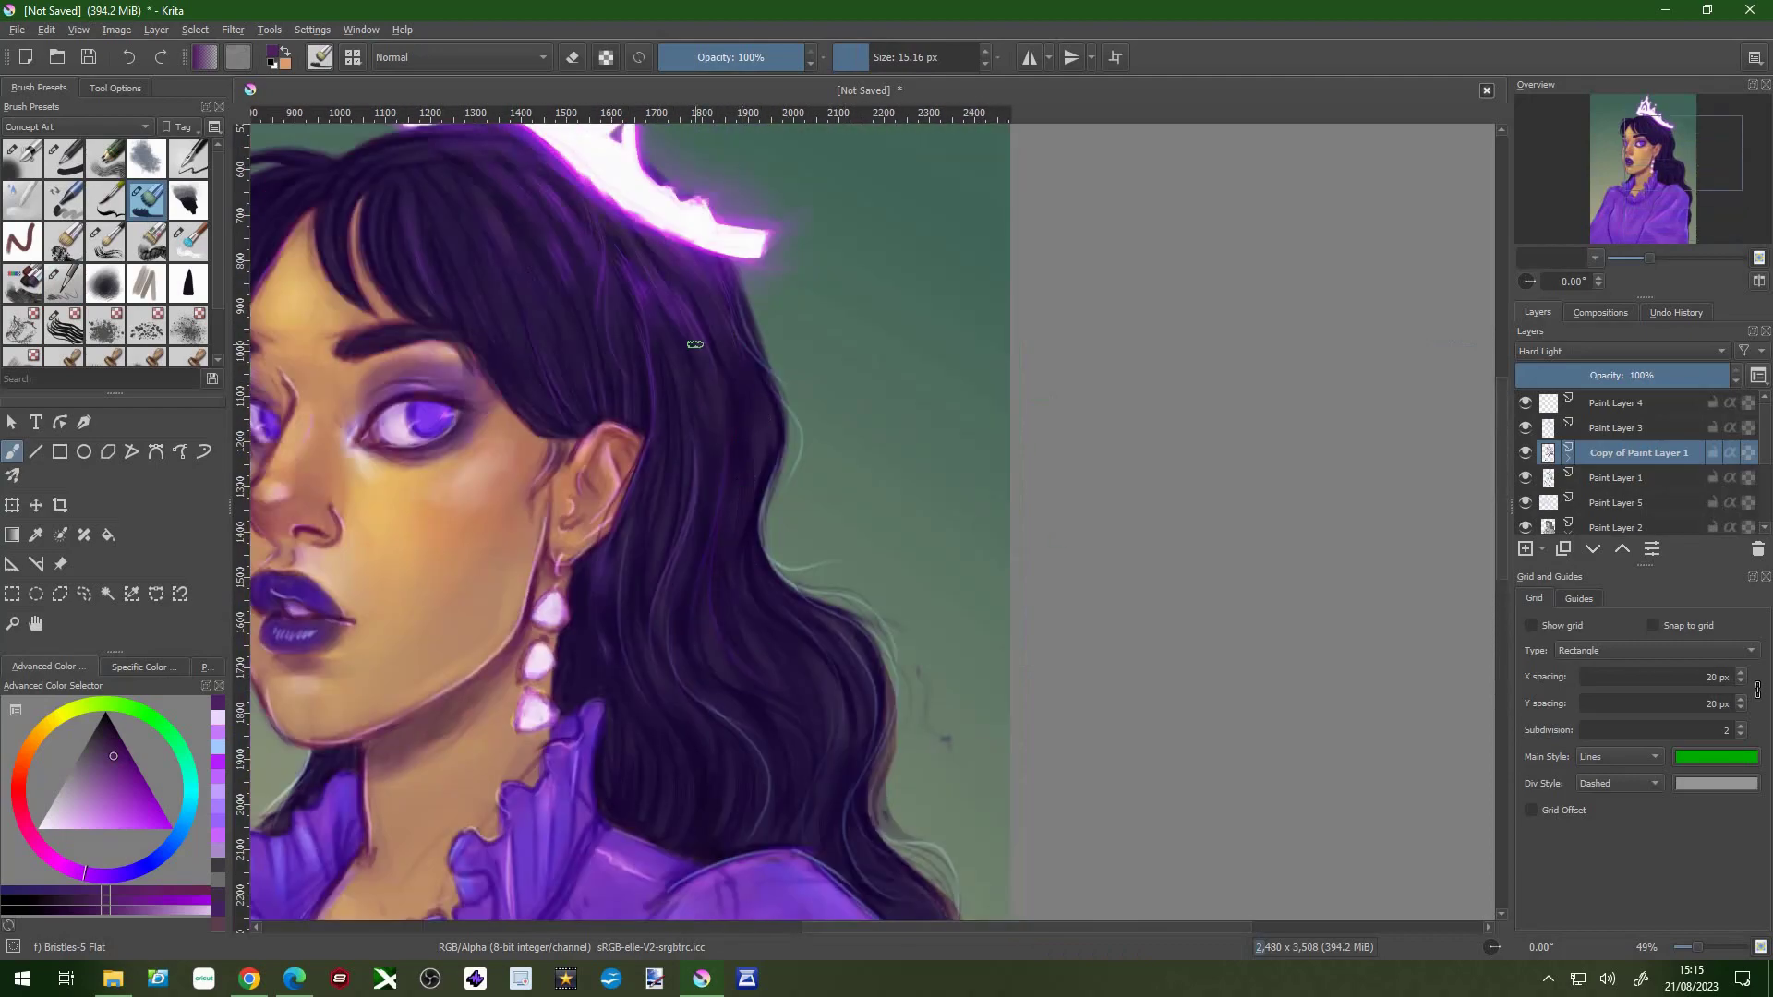
# - On the Glow layer, try the soft airbrush on the crown, then return to the pencil
pyautogui.press('pageup')
pyautogui.scroll(2, 526, 335)
pyautogui.press('/')
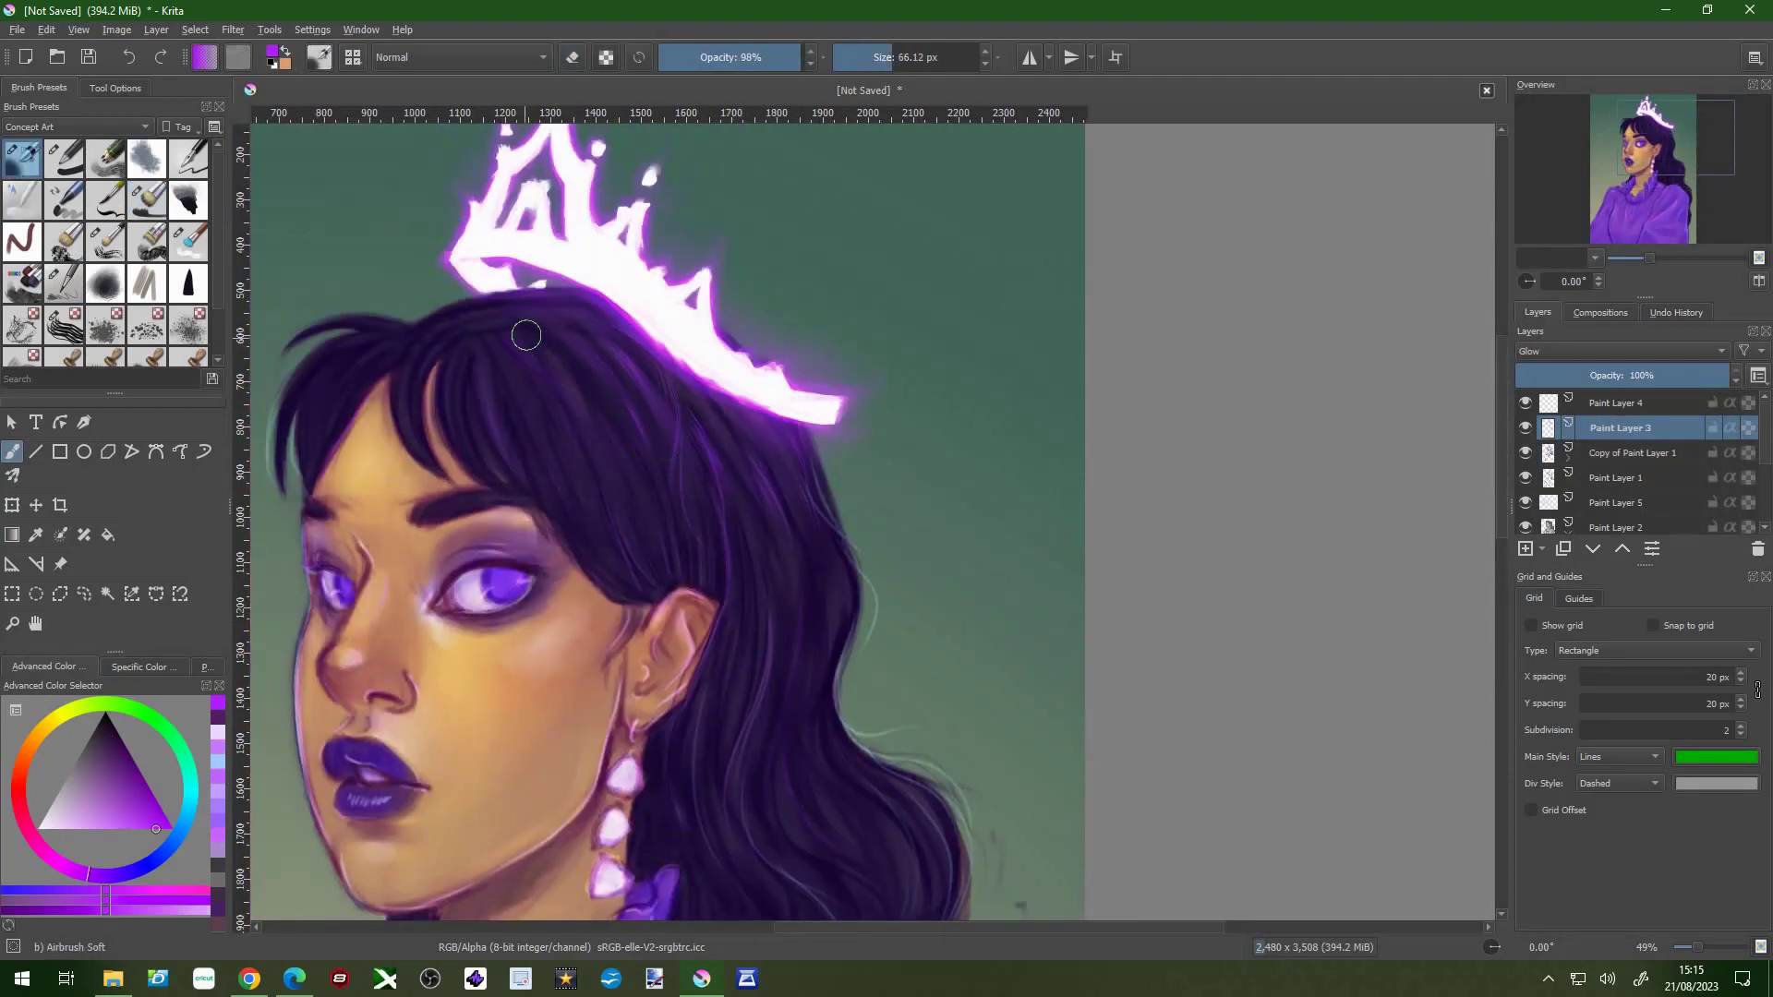
pyautogui.scroll(1, 526, 336)
pyautogui.scroll(1, 489, 323)
pyautogui.press('/')
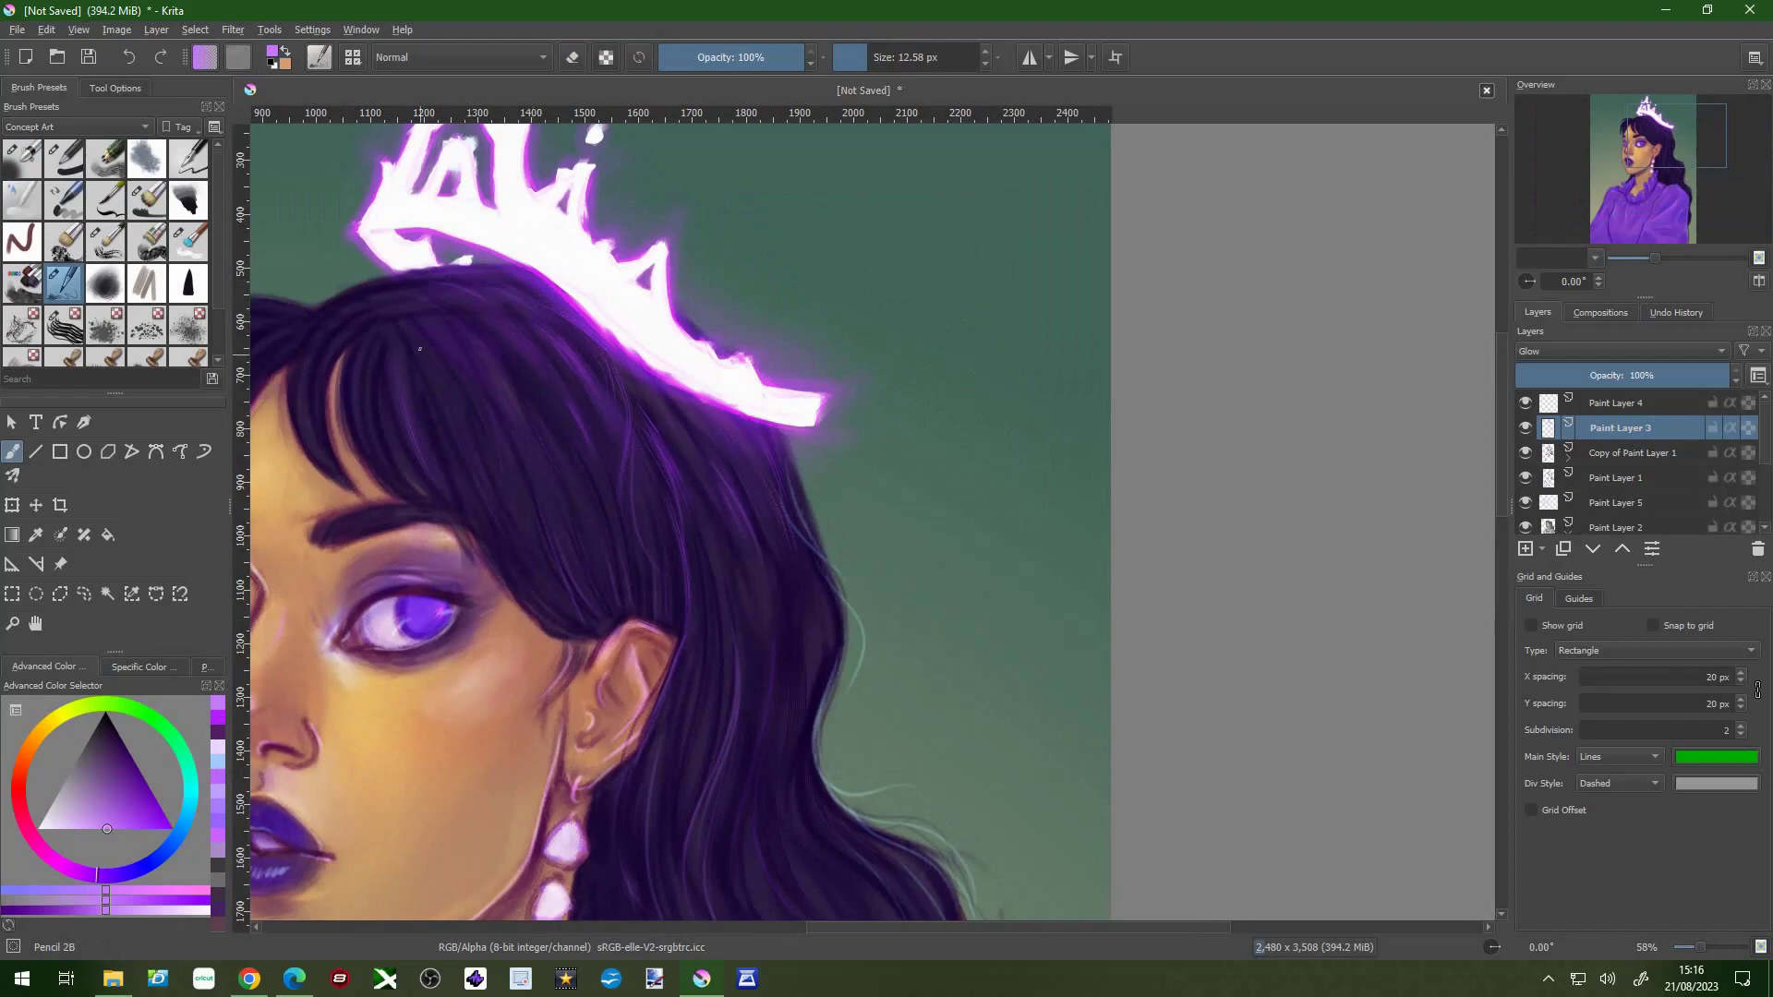
pyautogui.scroll(-2, 738, 433)
pyautogui.scroll(-1, 647, 443)
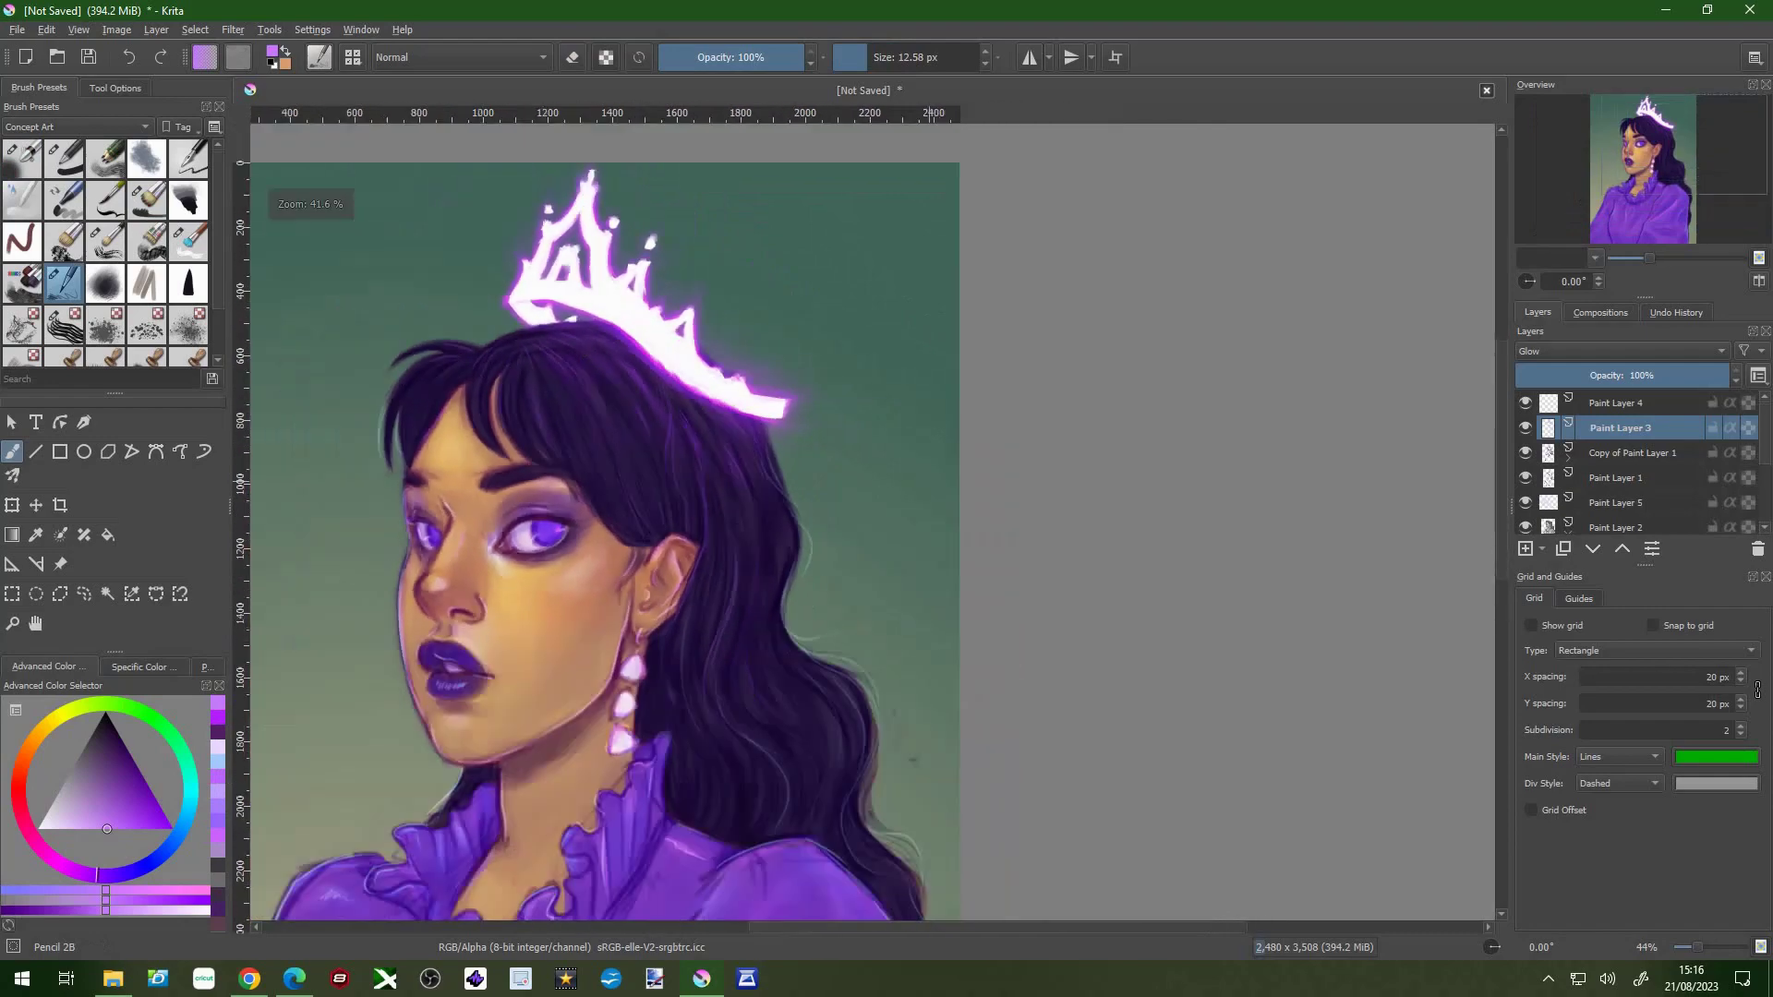
pyautogui.scroll(4, 549, 449)
# - Sample a darker purple and refine the crown's right end with a smaller flat bristle brush
pyautogui.press('.')
pyautogui.press('pagedown')
pyautogui.keyDown('ctrl'); pyautogui.click(591, 425); pyautogui.keyUp('ctrl')
pyautogui.press('/')
pyautogui.moveTo(649, 464); pyautogui.dragTo(735, 456)
pyautogui.press(',')
pyautogui.press('pageup')
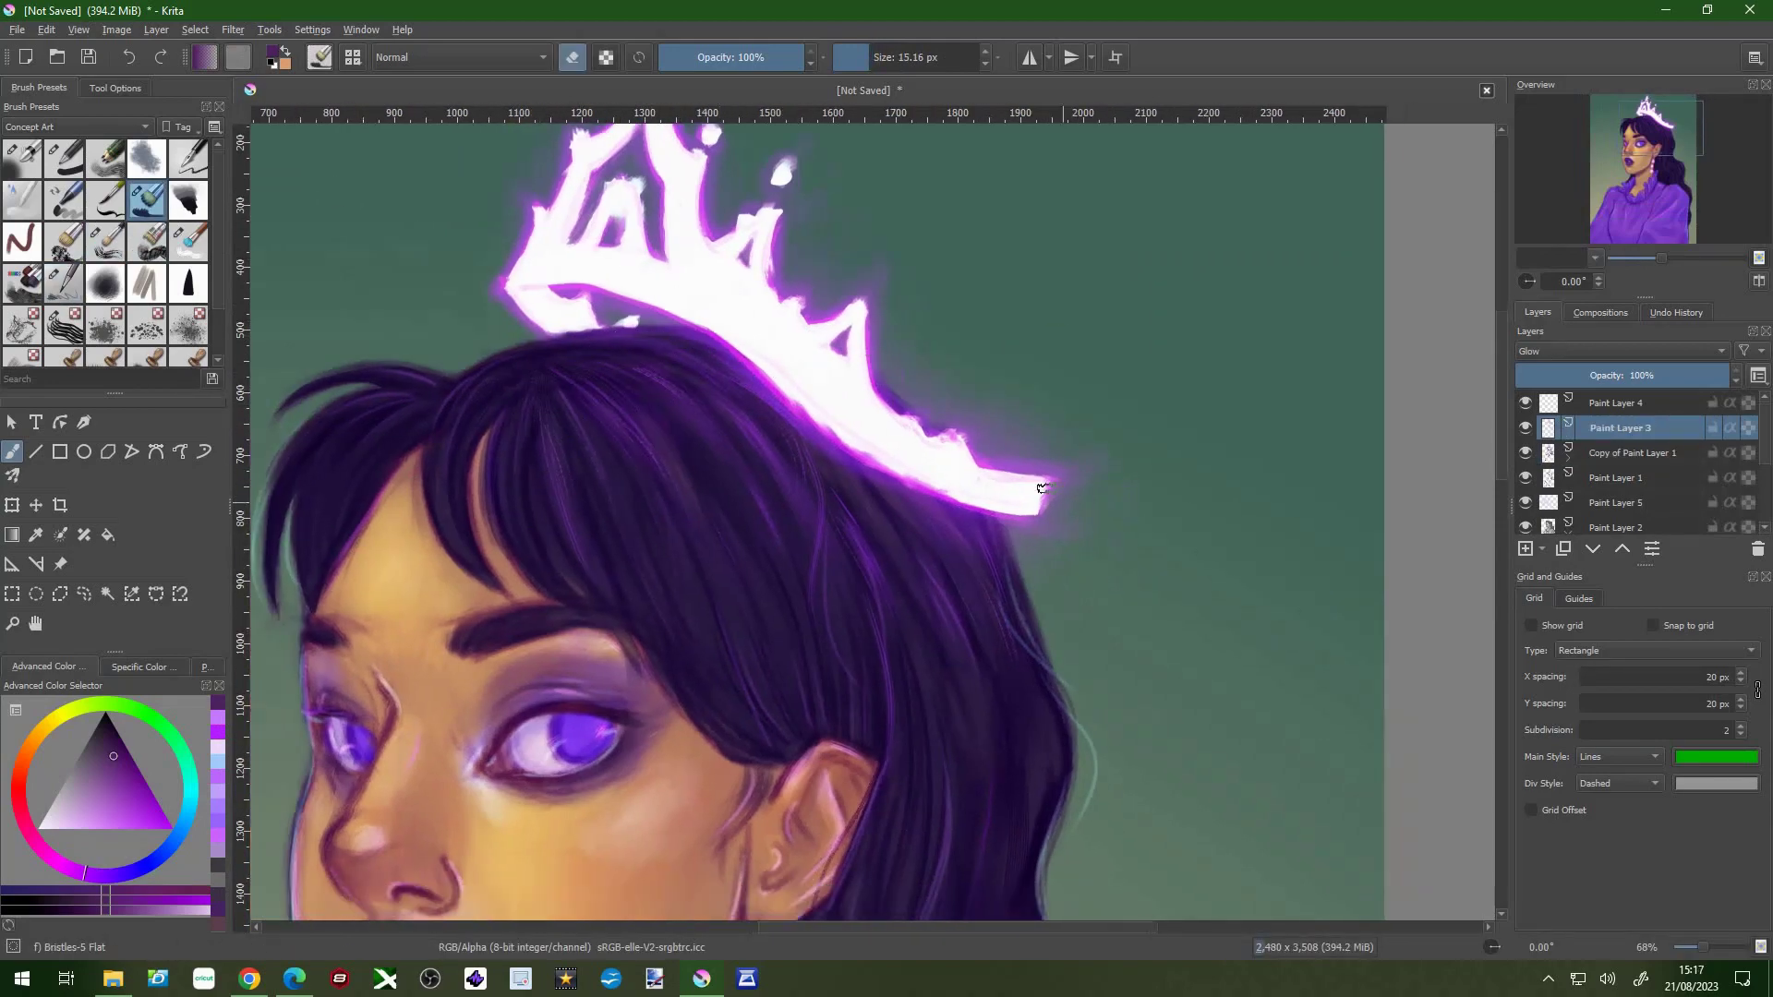
pyautogui.moveTo(773, 321); pyautogui.dragTo(748, 285)
pyautogui.press('[')
pyautogui.press('[')
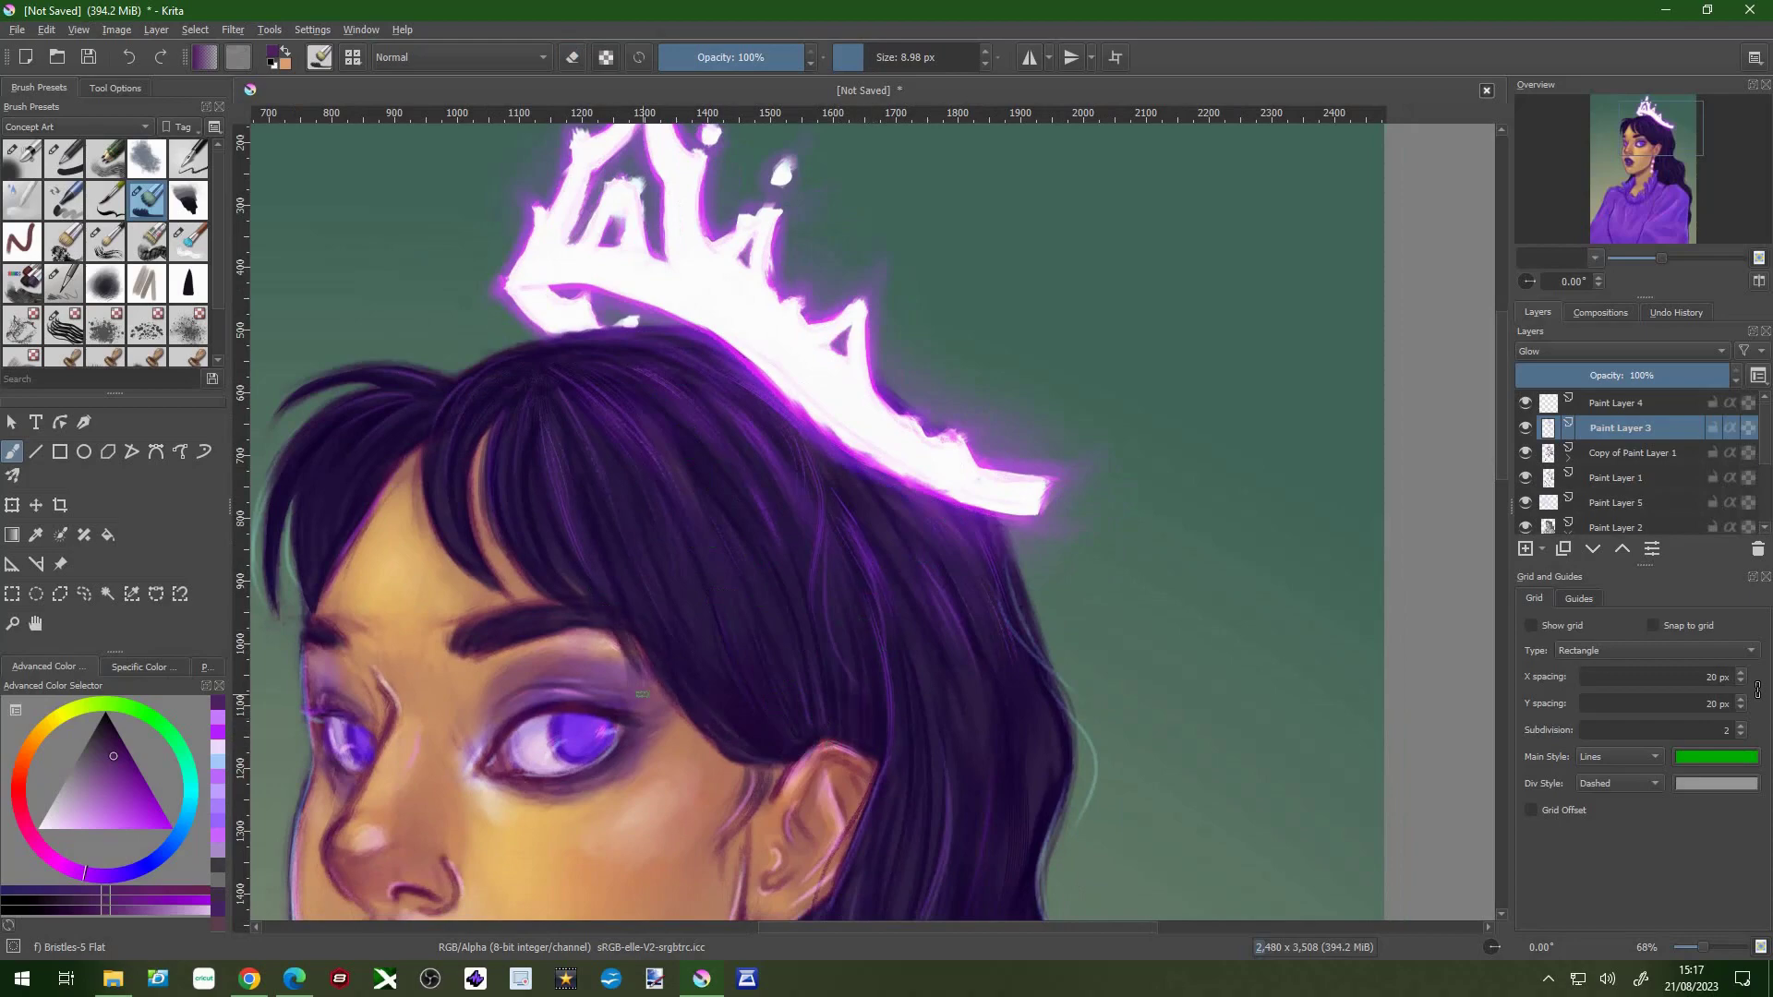
pyautogui.scroll(-1, 738, 457)
# - Set Paint Layer 4 to Luminosity/Shine blending mode
pyautogui.press('pagedown')
pyautogui.press('pagedown')
pyautogui.press('pagedown')
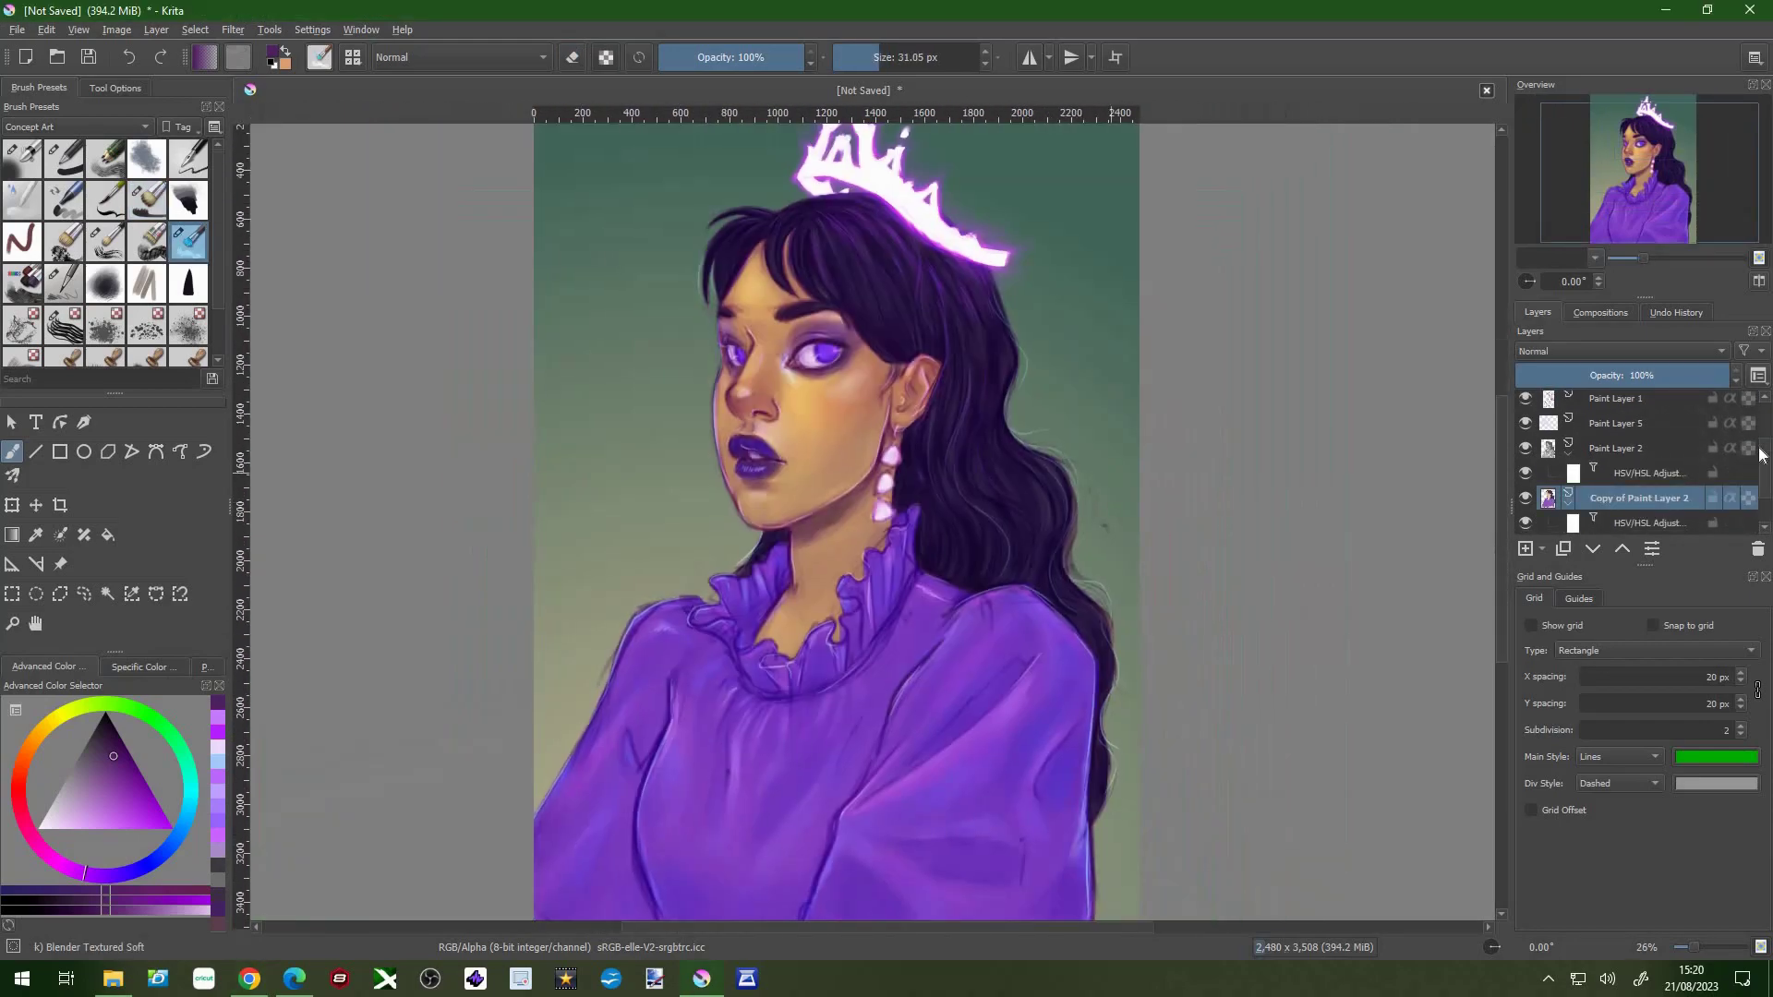
pyautogui.scroll(3, 1719, 432)
pyautogui.press('Insert')
pyautogui.click(1620, 351)
pyautogui.click(1569, 387)
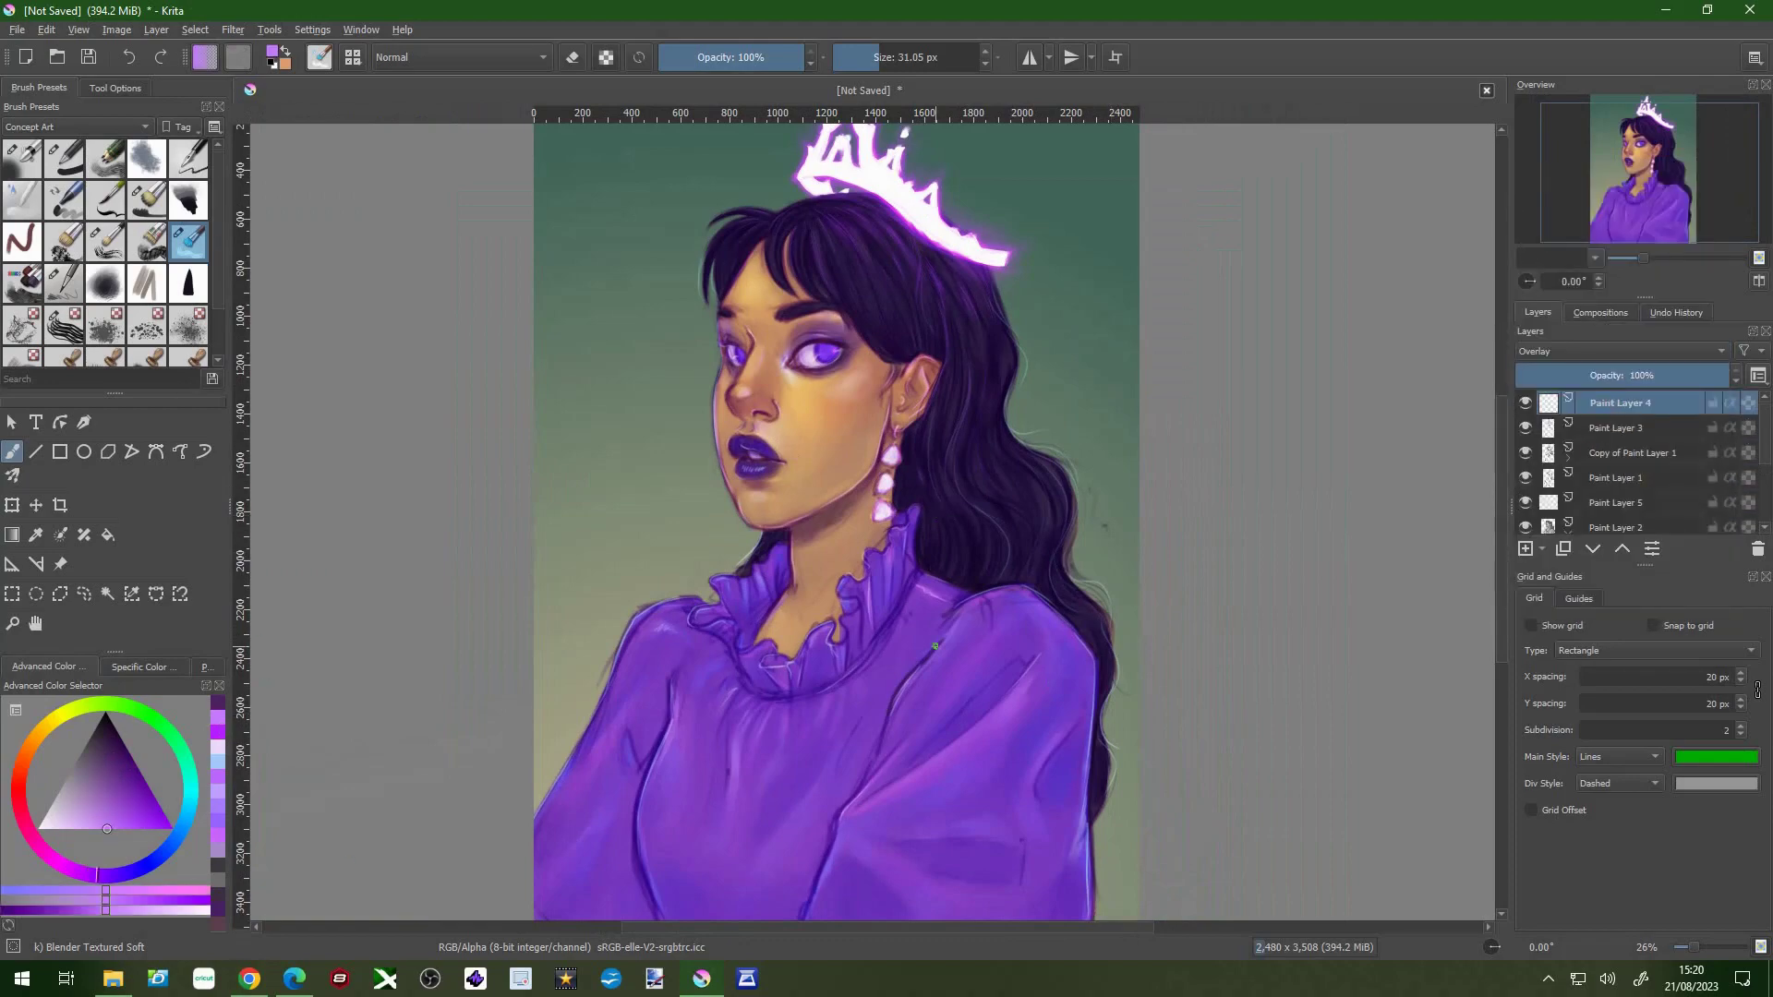
pyautogui.click(189, 325)
pyautogui.scroll(4, 787, 360)
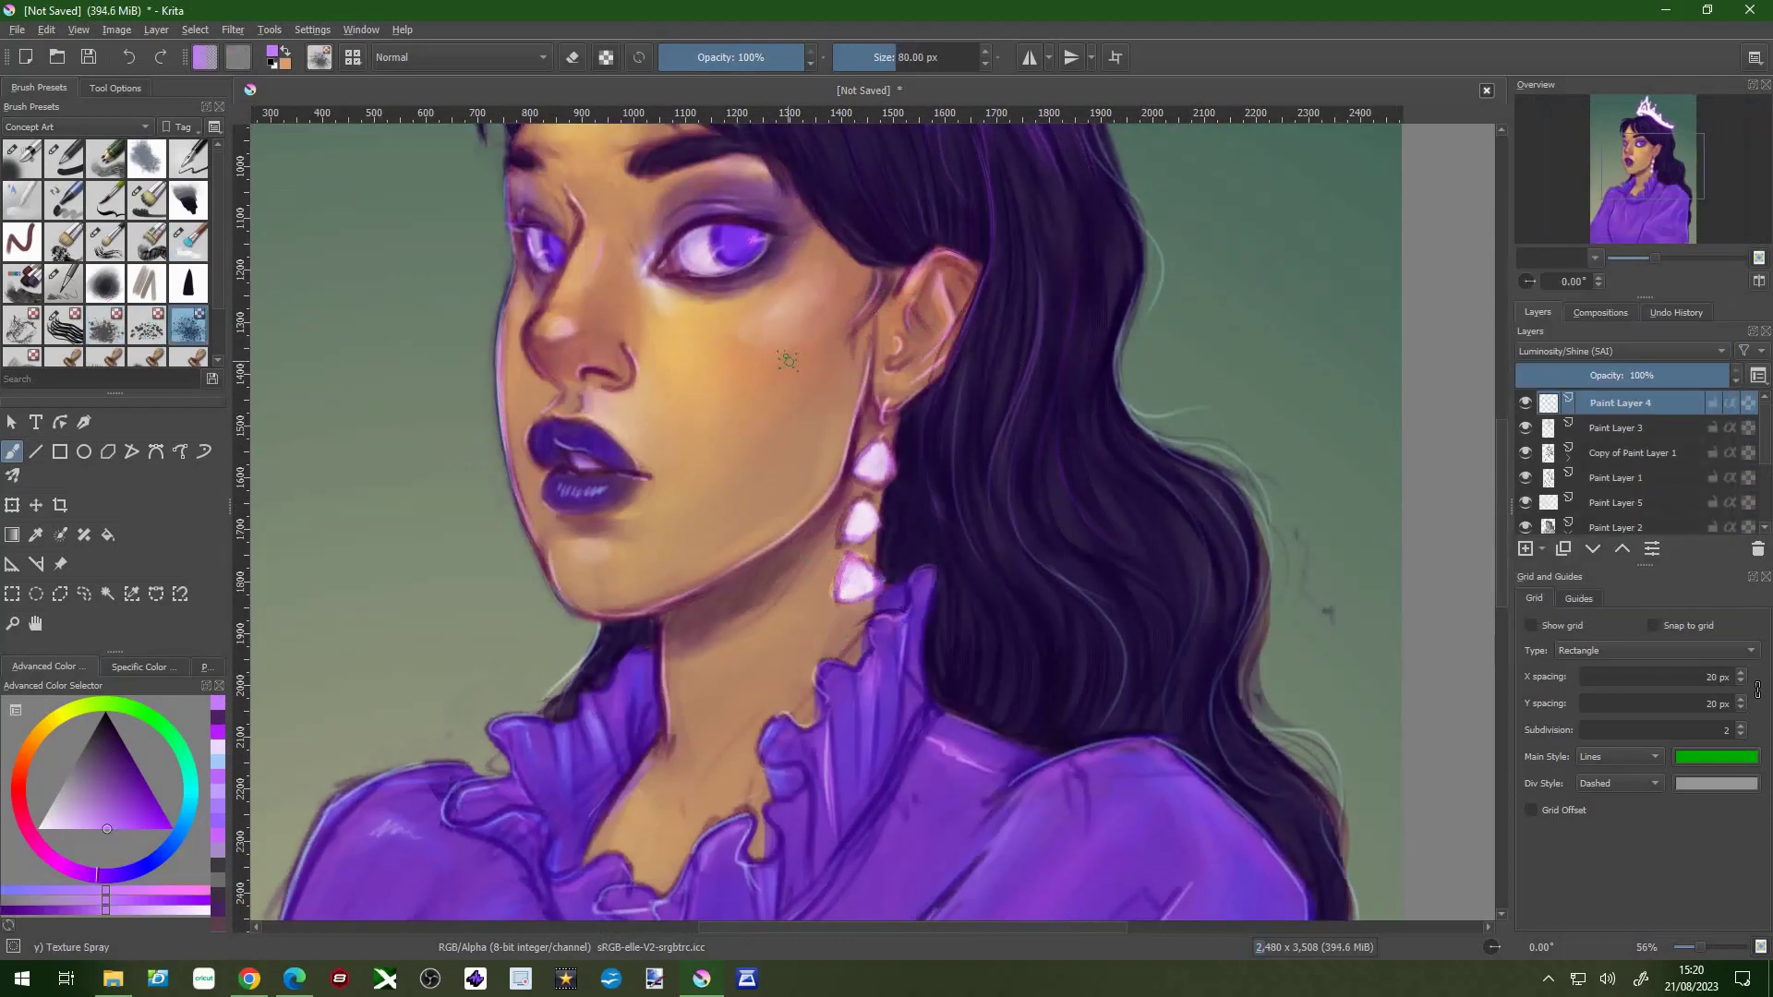
pyautogui.scroll(-2, 787, 360)
# - Switch between the Glow layer and Paint Layer 4 to spray sparkles over face and sweater
pyautogui.click(1701, 427)
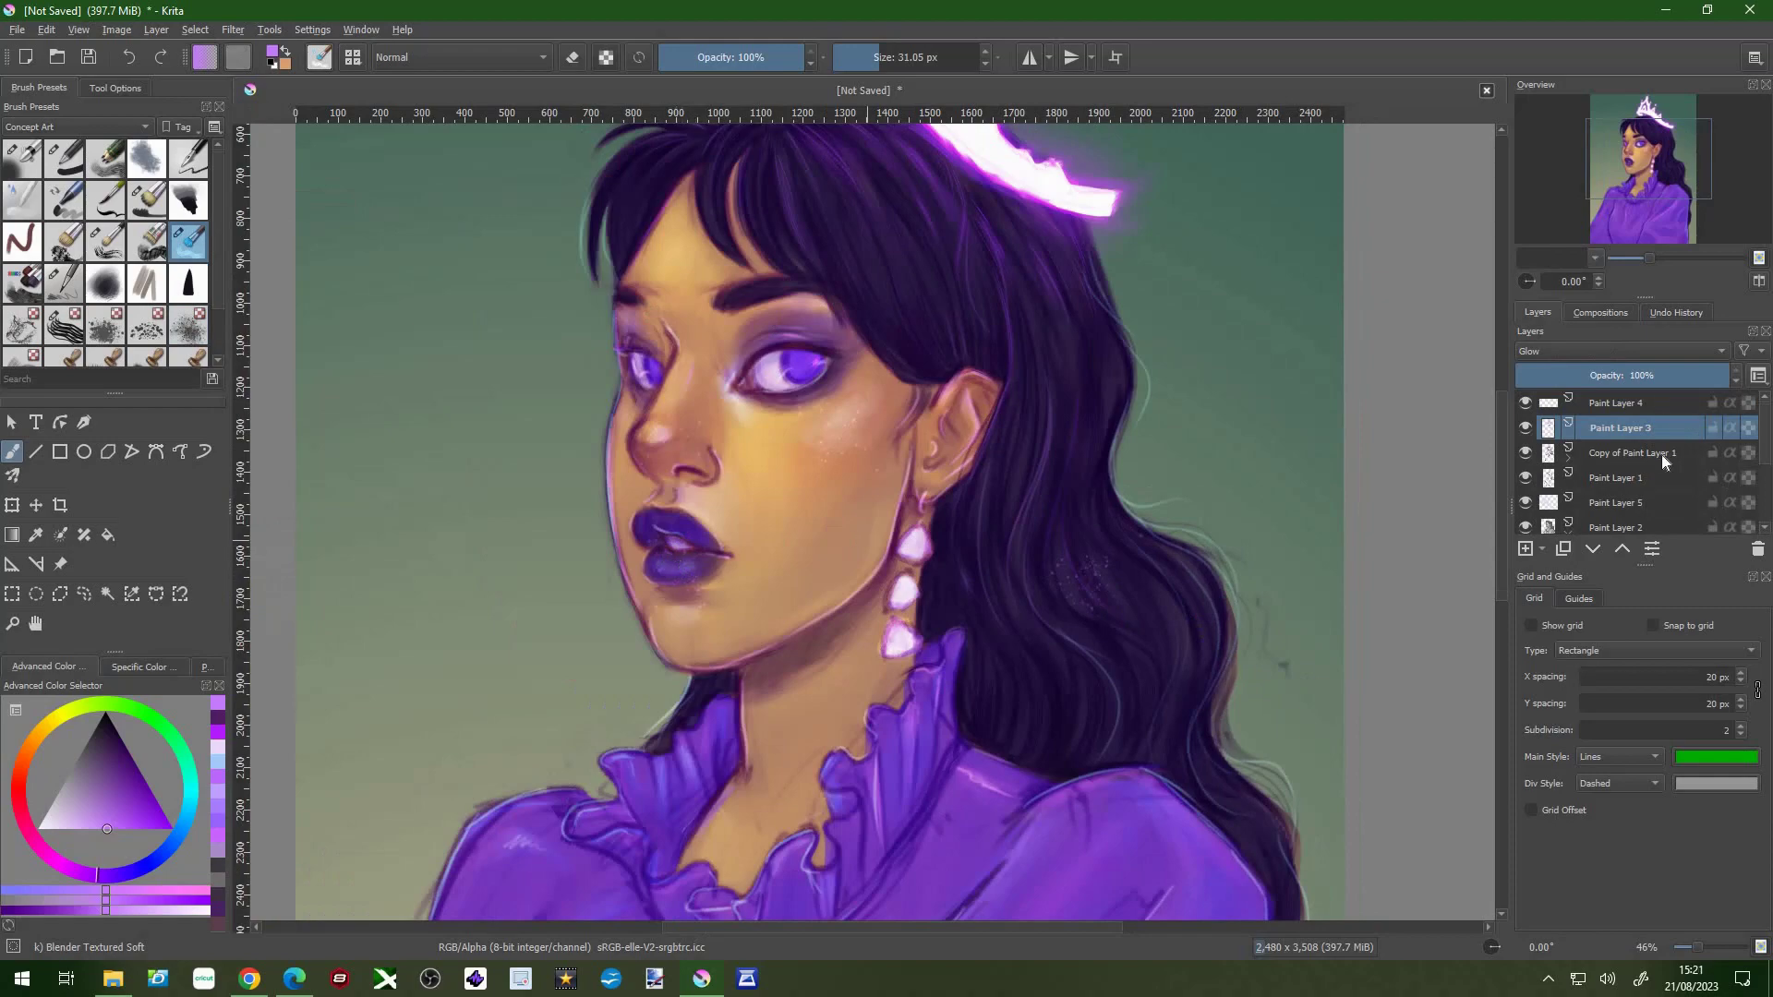
pyautogui.click(1620, 403)
pyautogui.scroll(-3, 856, 258)
pyautogui.scroll(2, 1085, 548)
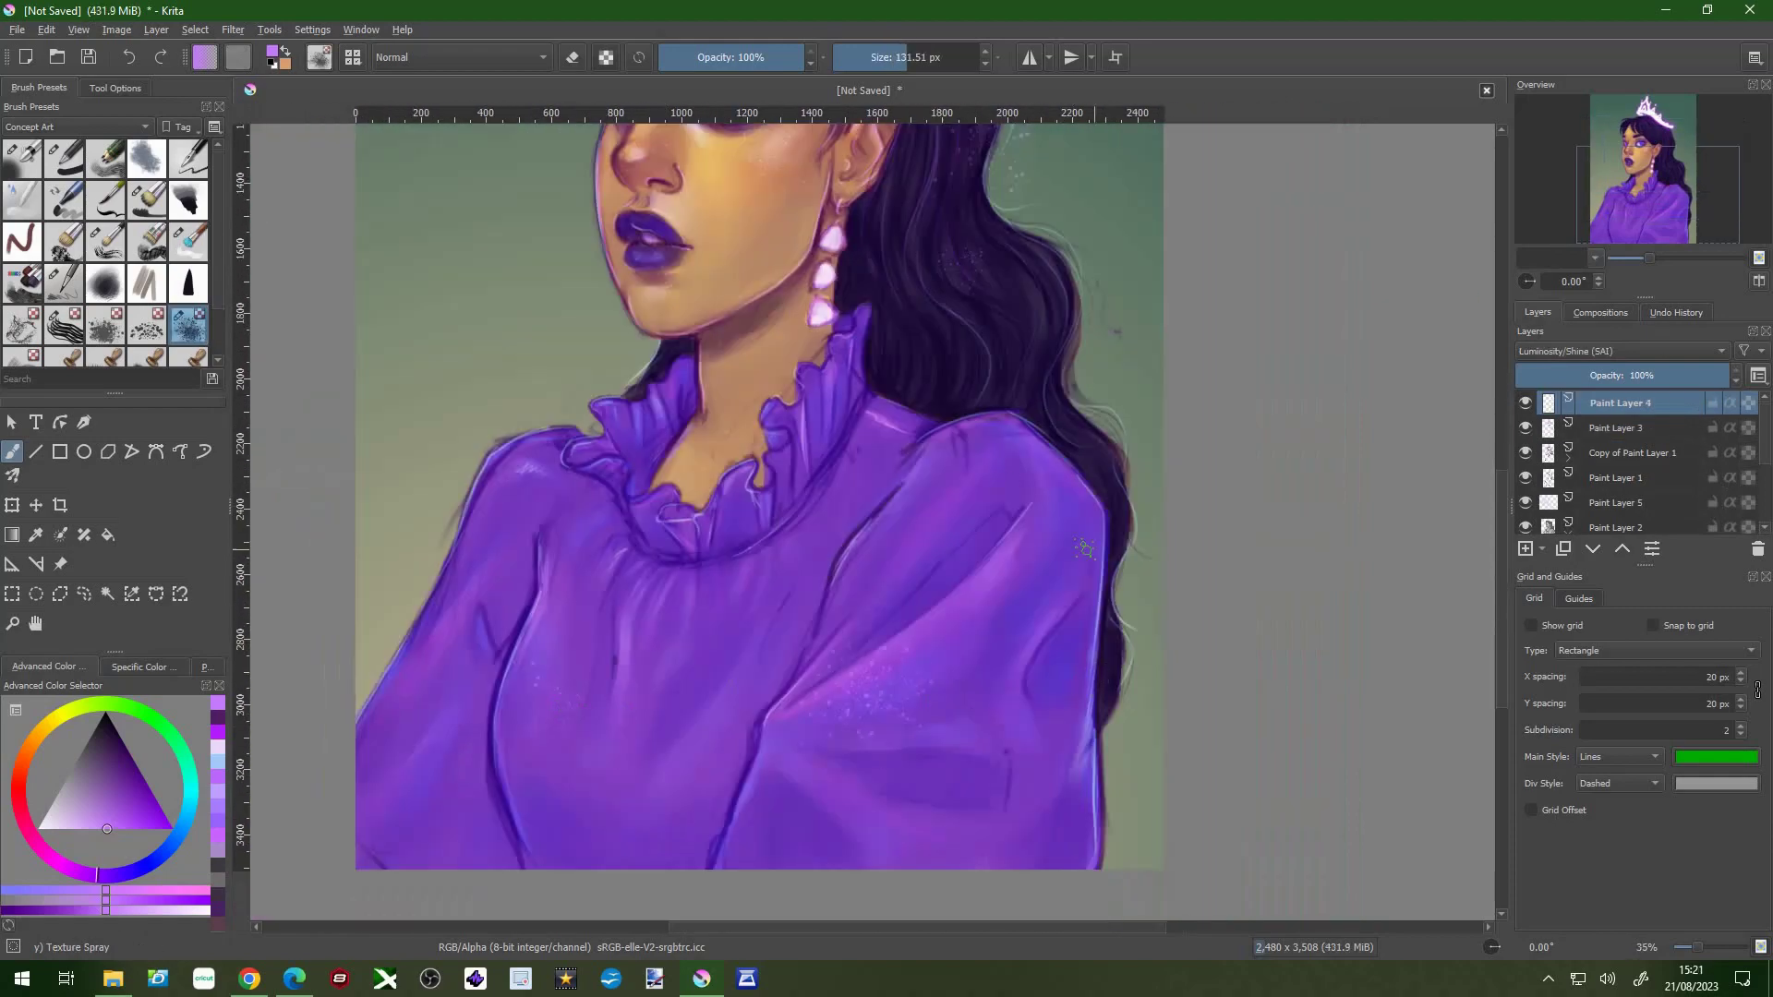
pyautogui.scroll(1, 840, 492)
pyautogui.scroll(4, 698, 351)
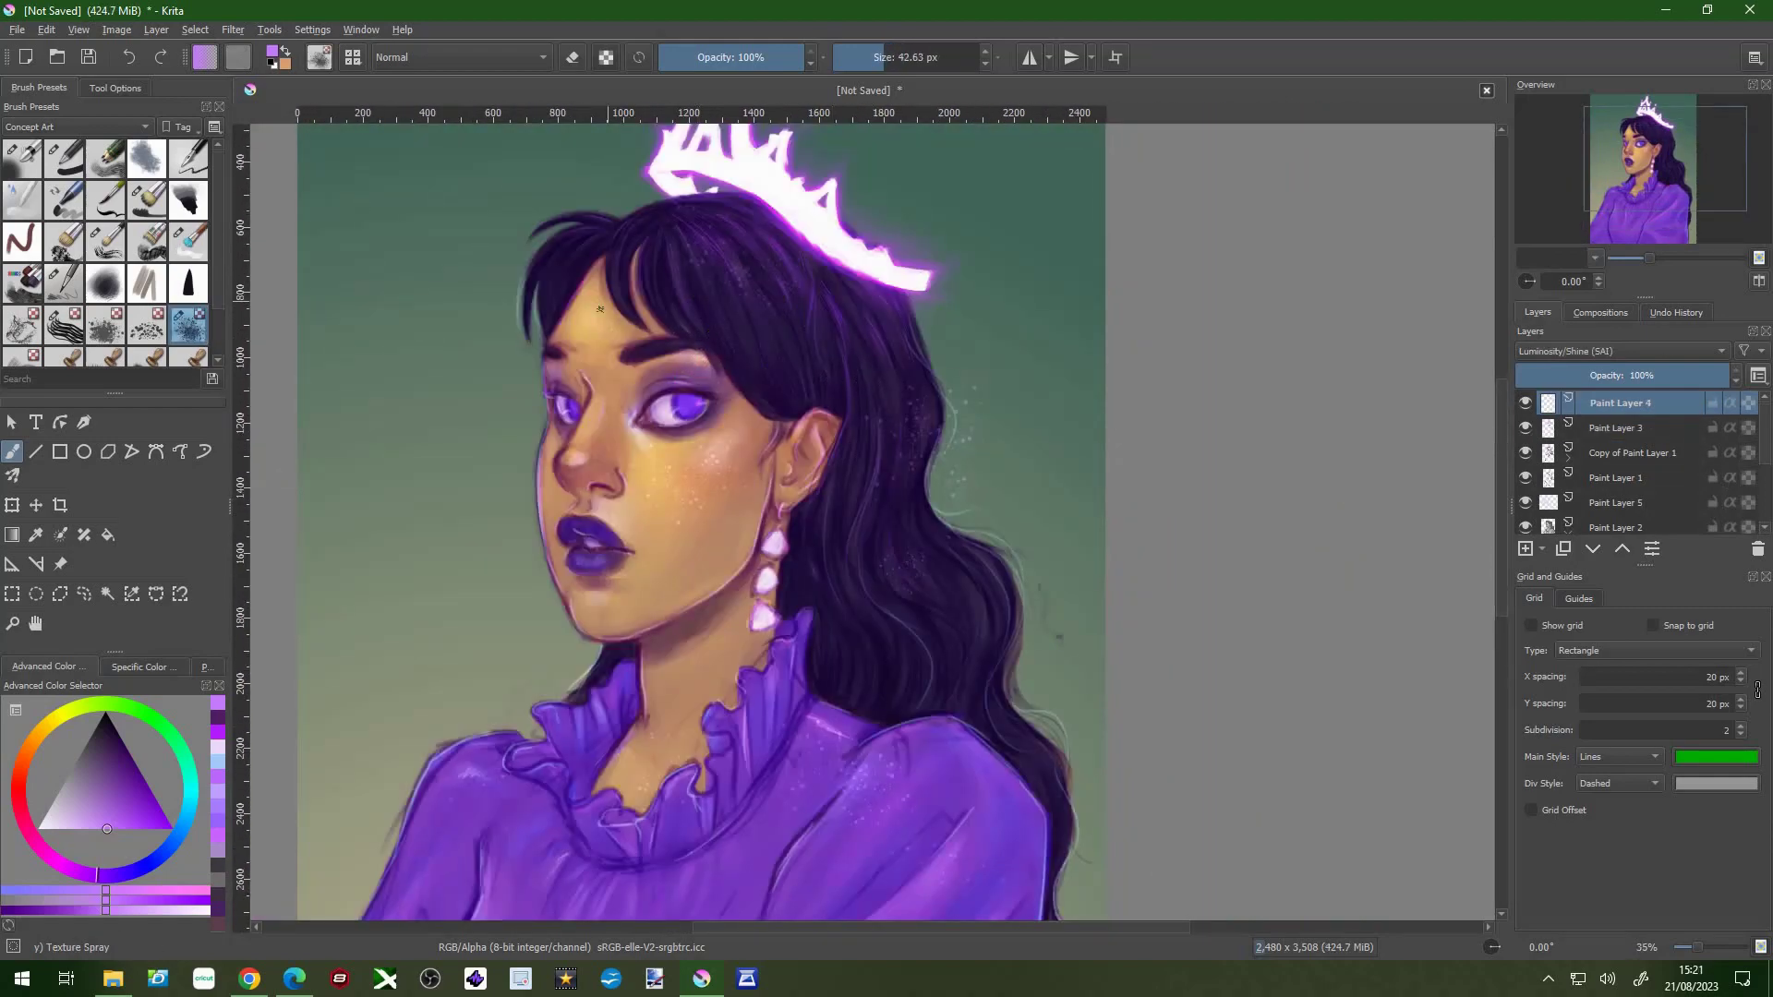
pyautogui.scroll(-1, 709, 331)
# - On the lower Copy of Paint Layer 2, enlarge the brush and airbrush glow onto the earrings
pyautogui.click(1717, 457)
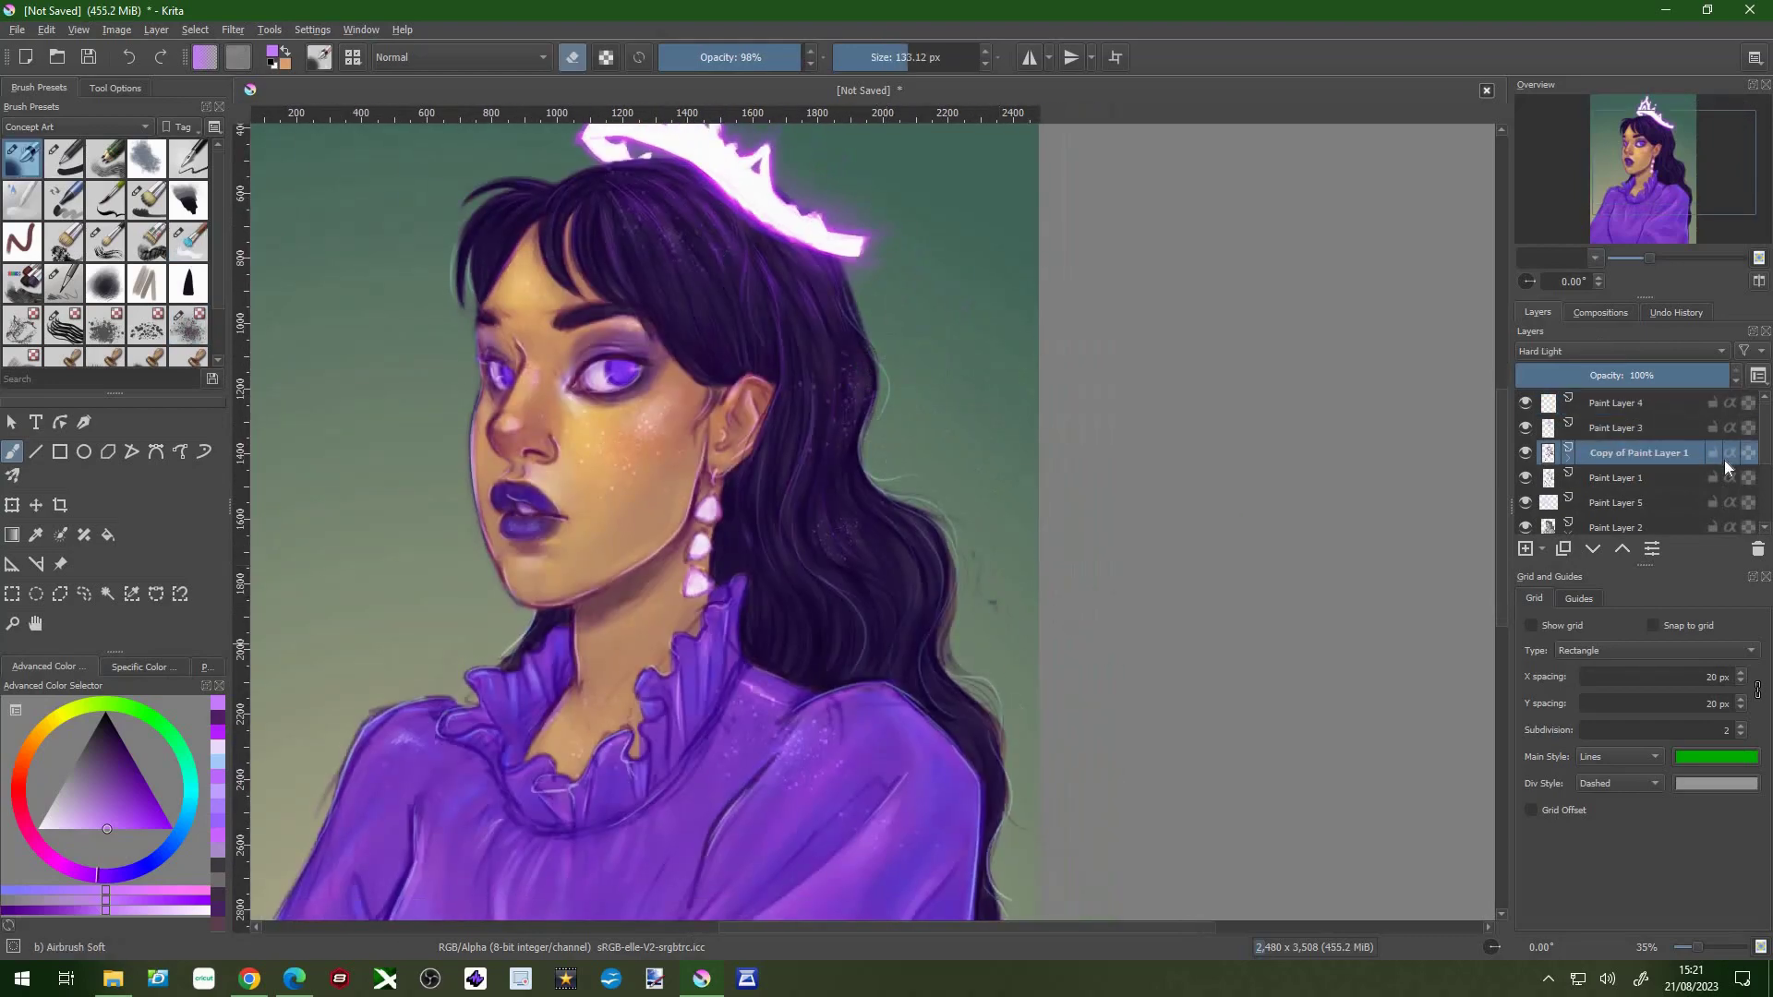
pyautogui.scroll(-3, 1639, 462)
pyautogui.click(1639, 519)
pyautogui.scroll(-2, 1016, 742)
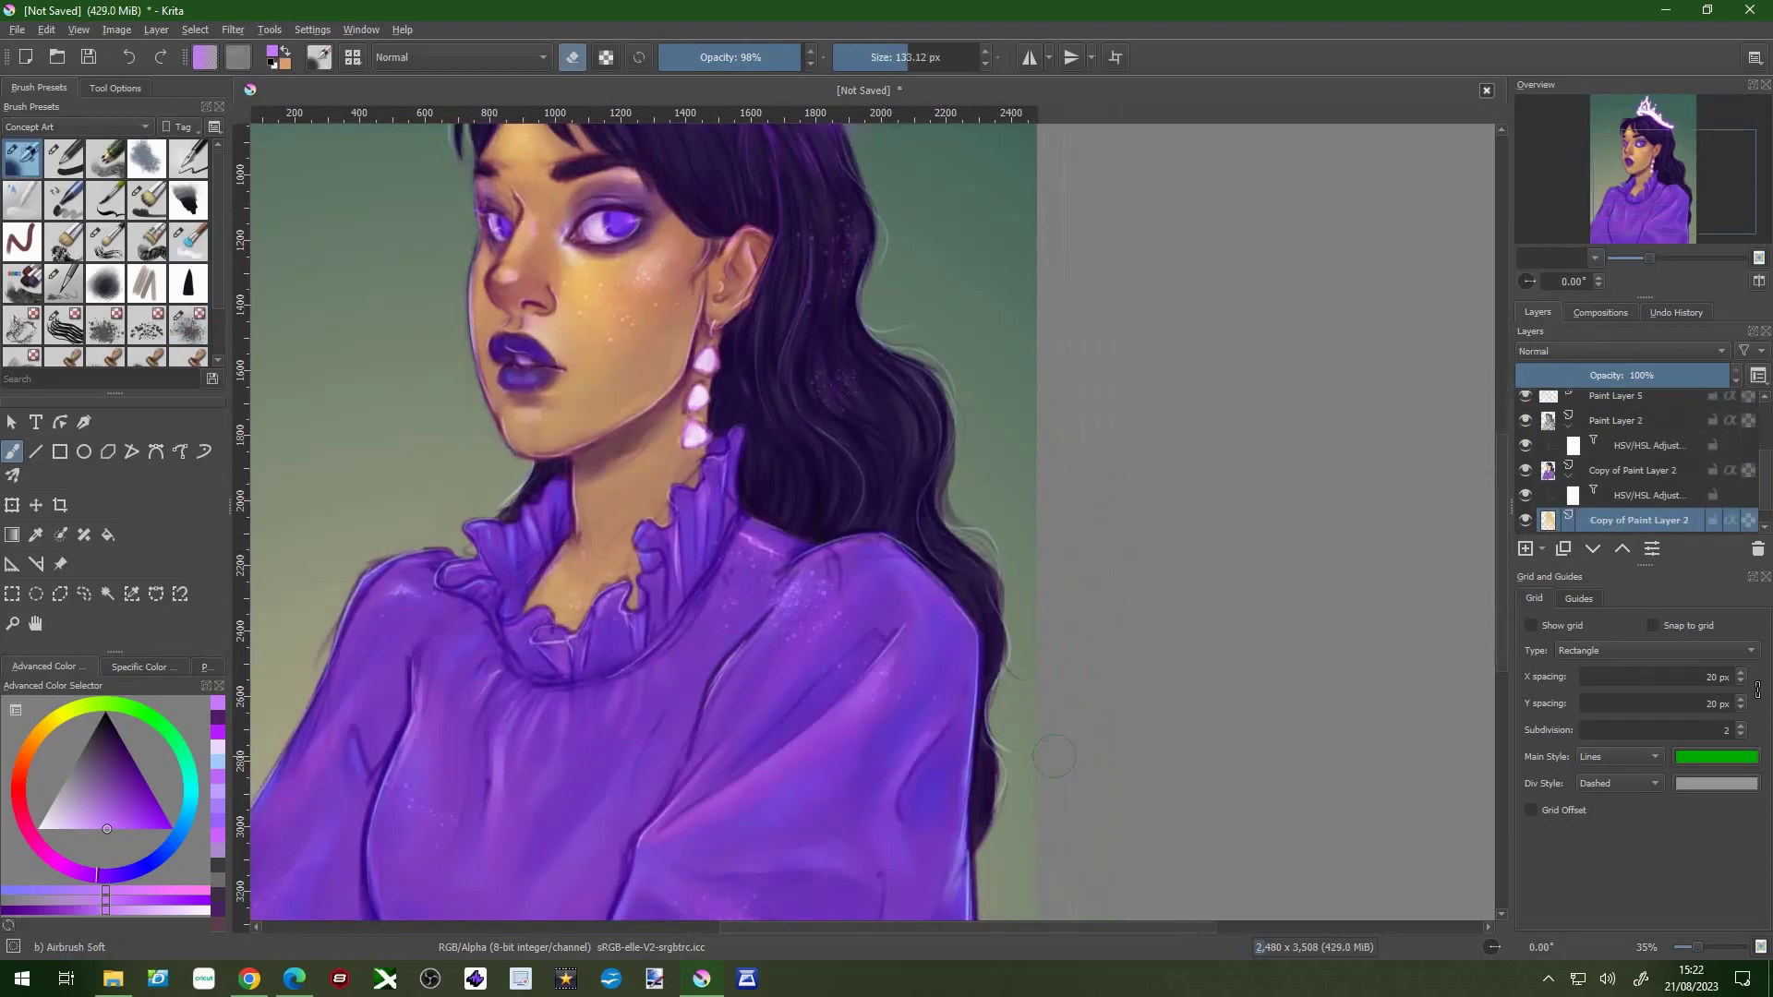
pyautogui.press(']')
pyautogui.press(']')
pyautogui.press(']')
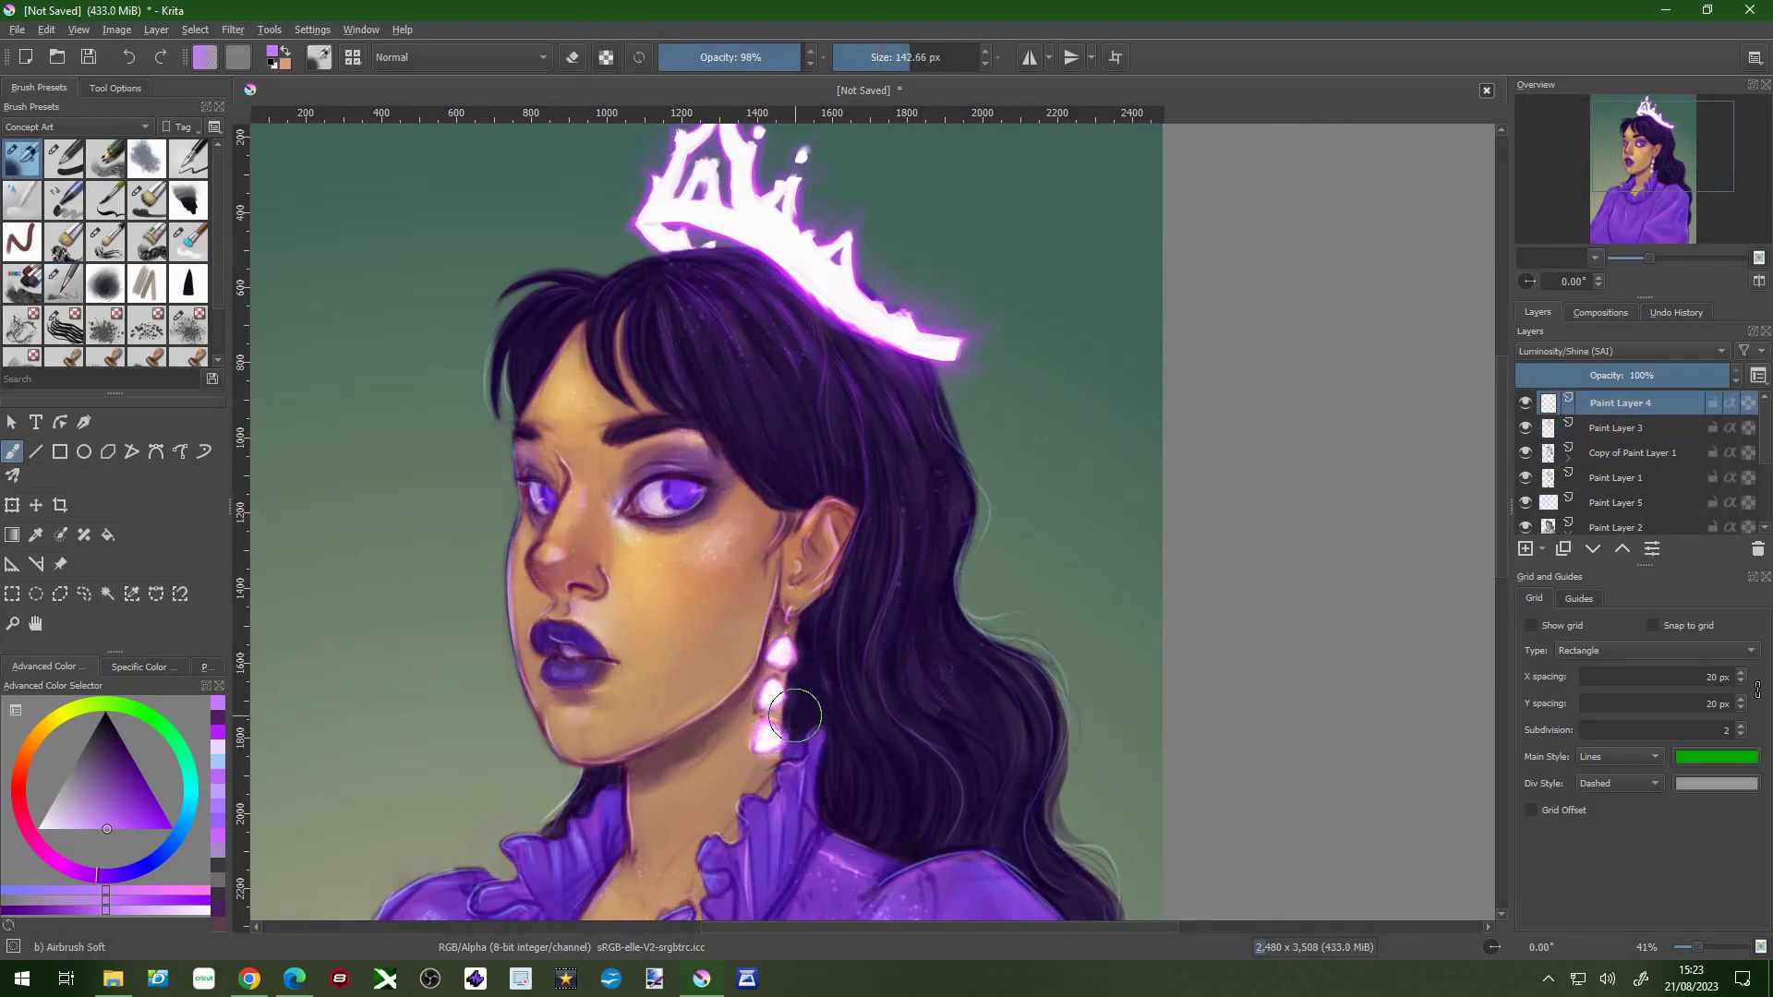
pyautogui.scroll(-5, 982, 705)
pyautogui.scroll(-2, 562, 672)
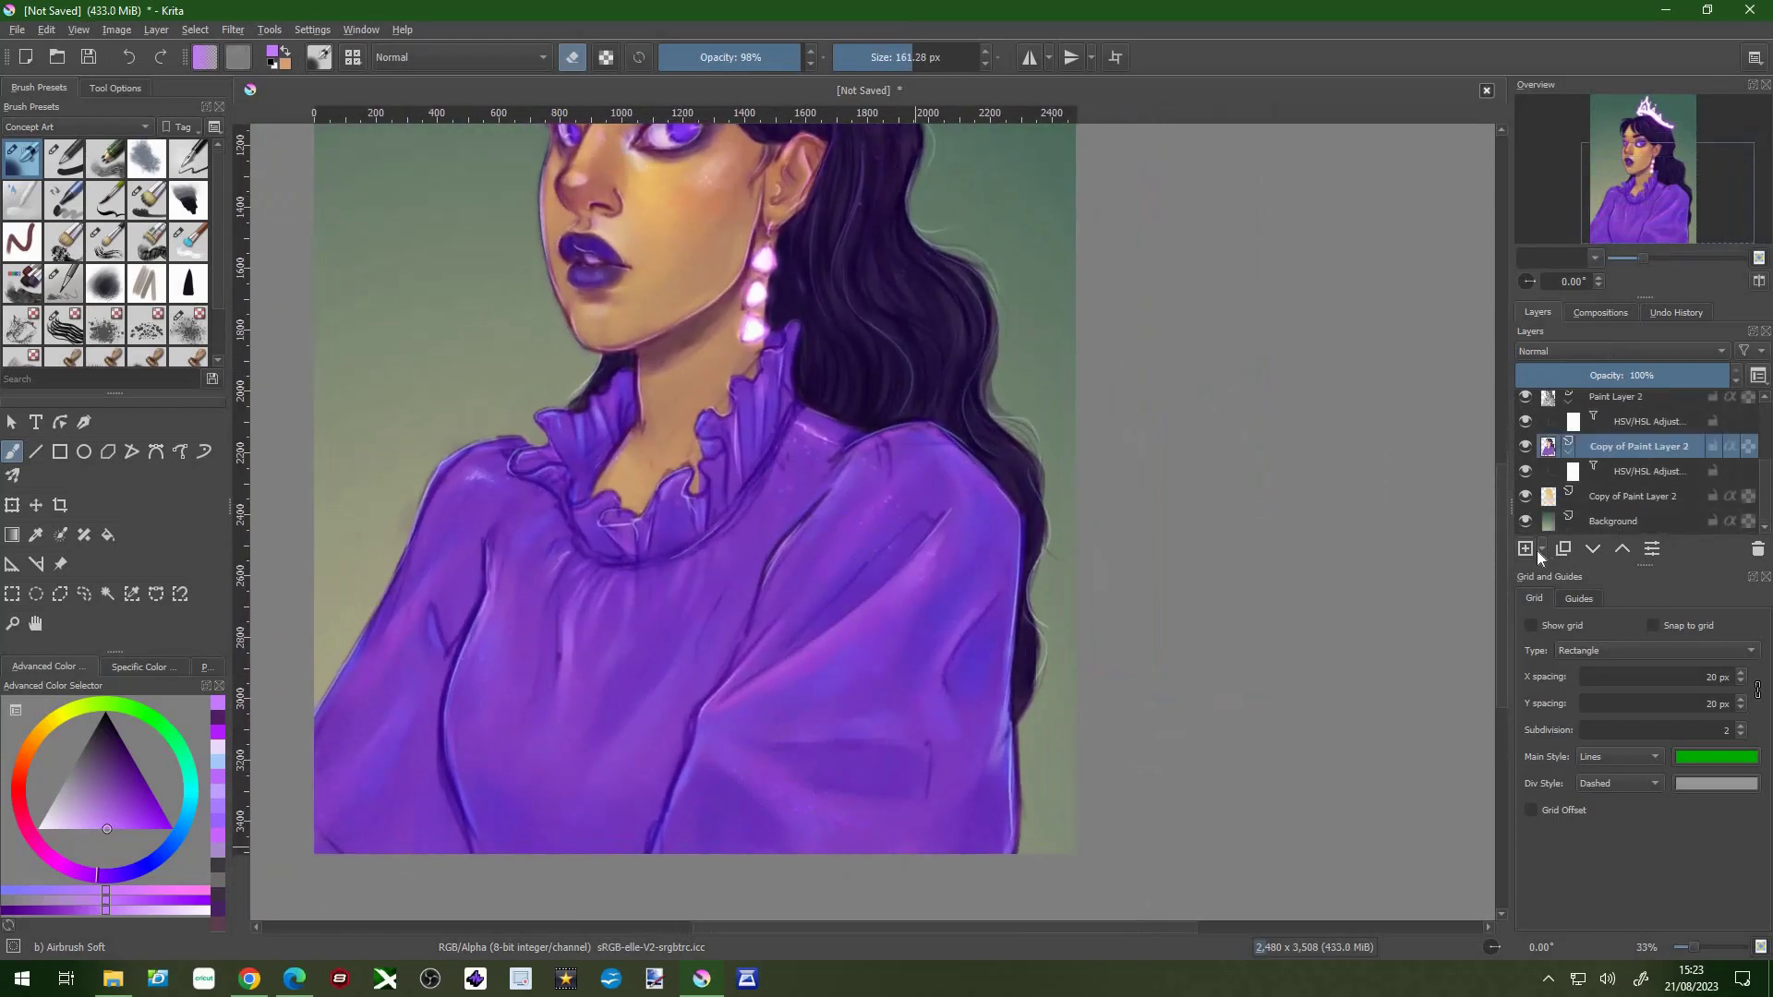
# - Select the sweater by outlining around the collar and shoulder
pyautogui.scroll(3, 669, 361)
pyautogui.moveTo(607, 347)
pyautogui.mouseDown()
pyautogui.moveTo(506, 430)
pyautogui.moveTo(912, 481)
pyautogui.mouseUp()
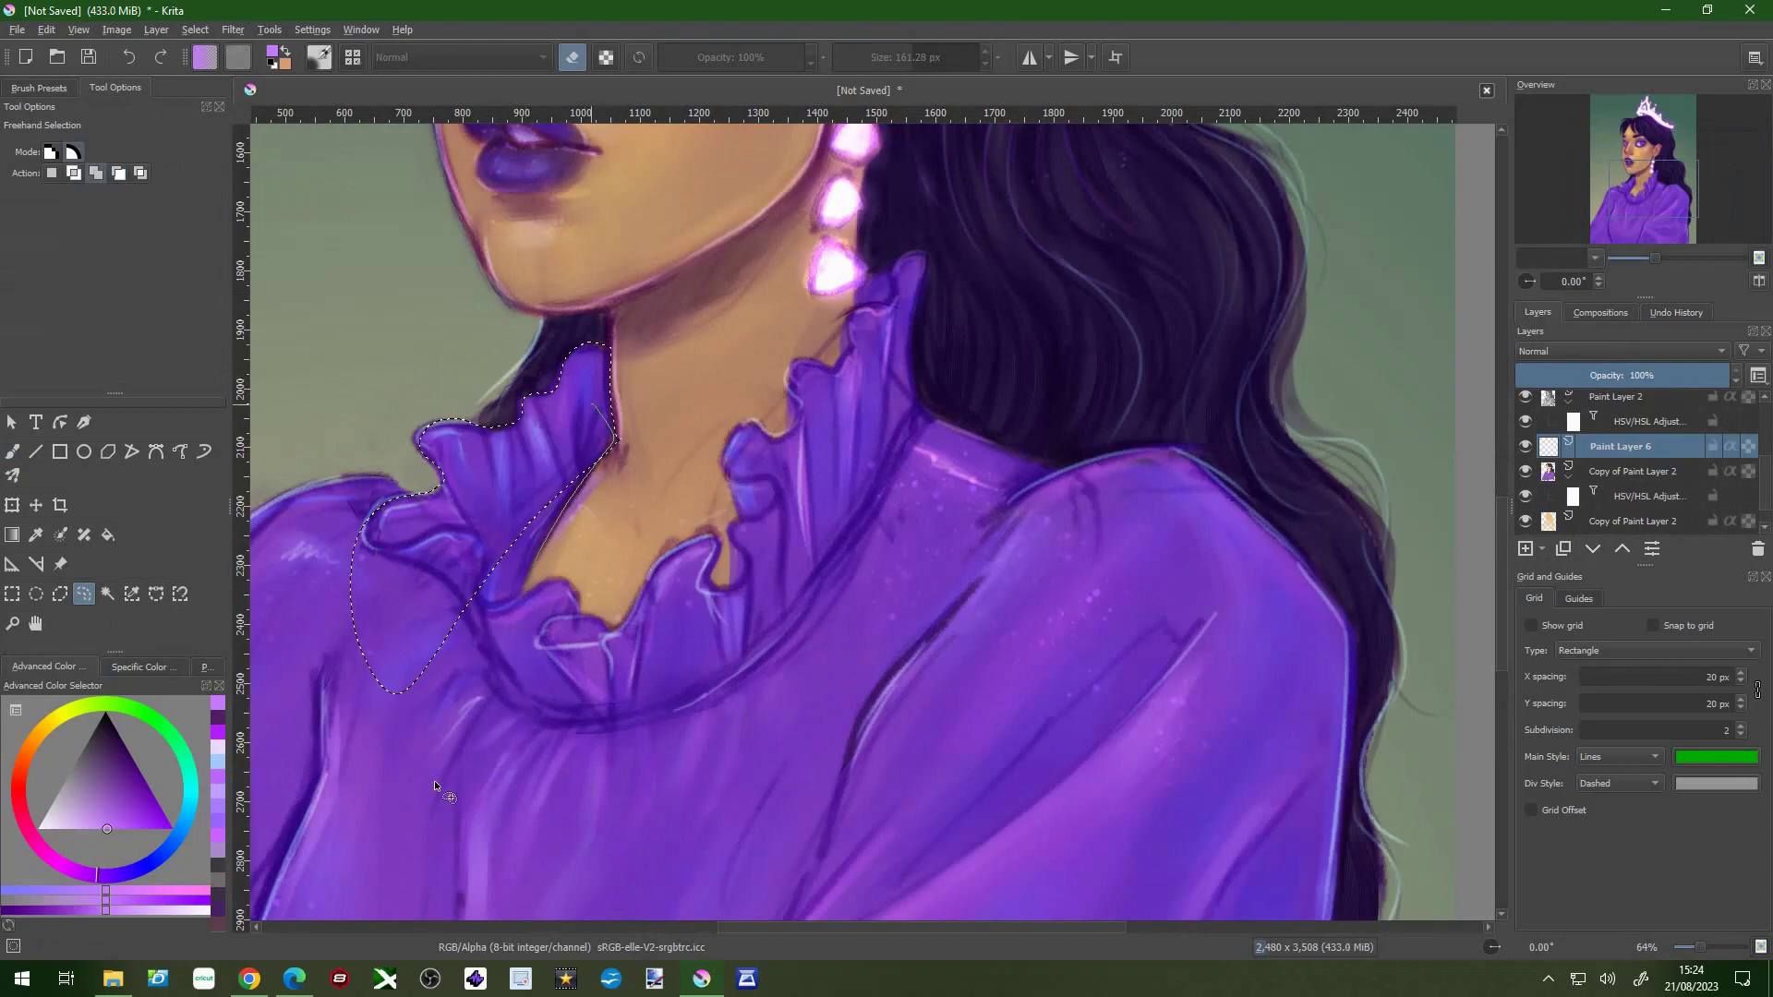
pyautogui.scroll(-5, 913, 481)
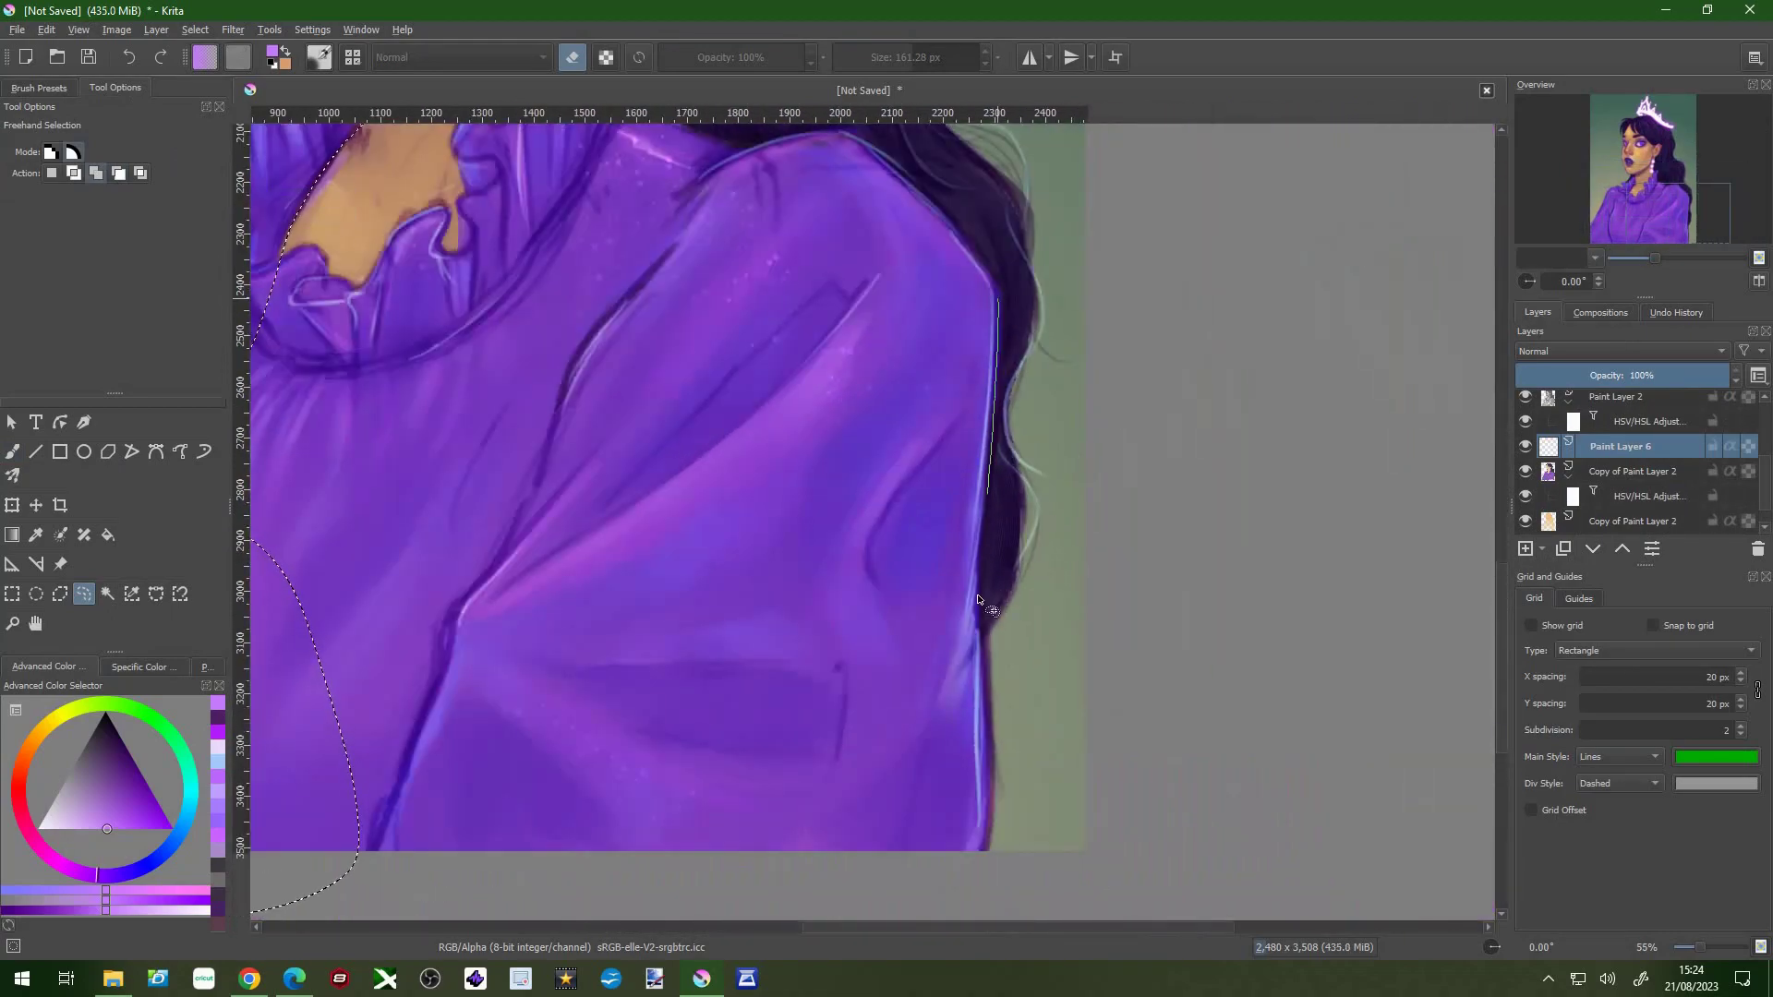
pyautogui.moveTo(912, 481)
pyautogui.mouseDown()
pyautogui.moveTo(550, 534)
pyautogui.moveTo(738, 425)
pyautogui.mouseUp()
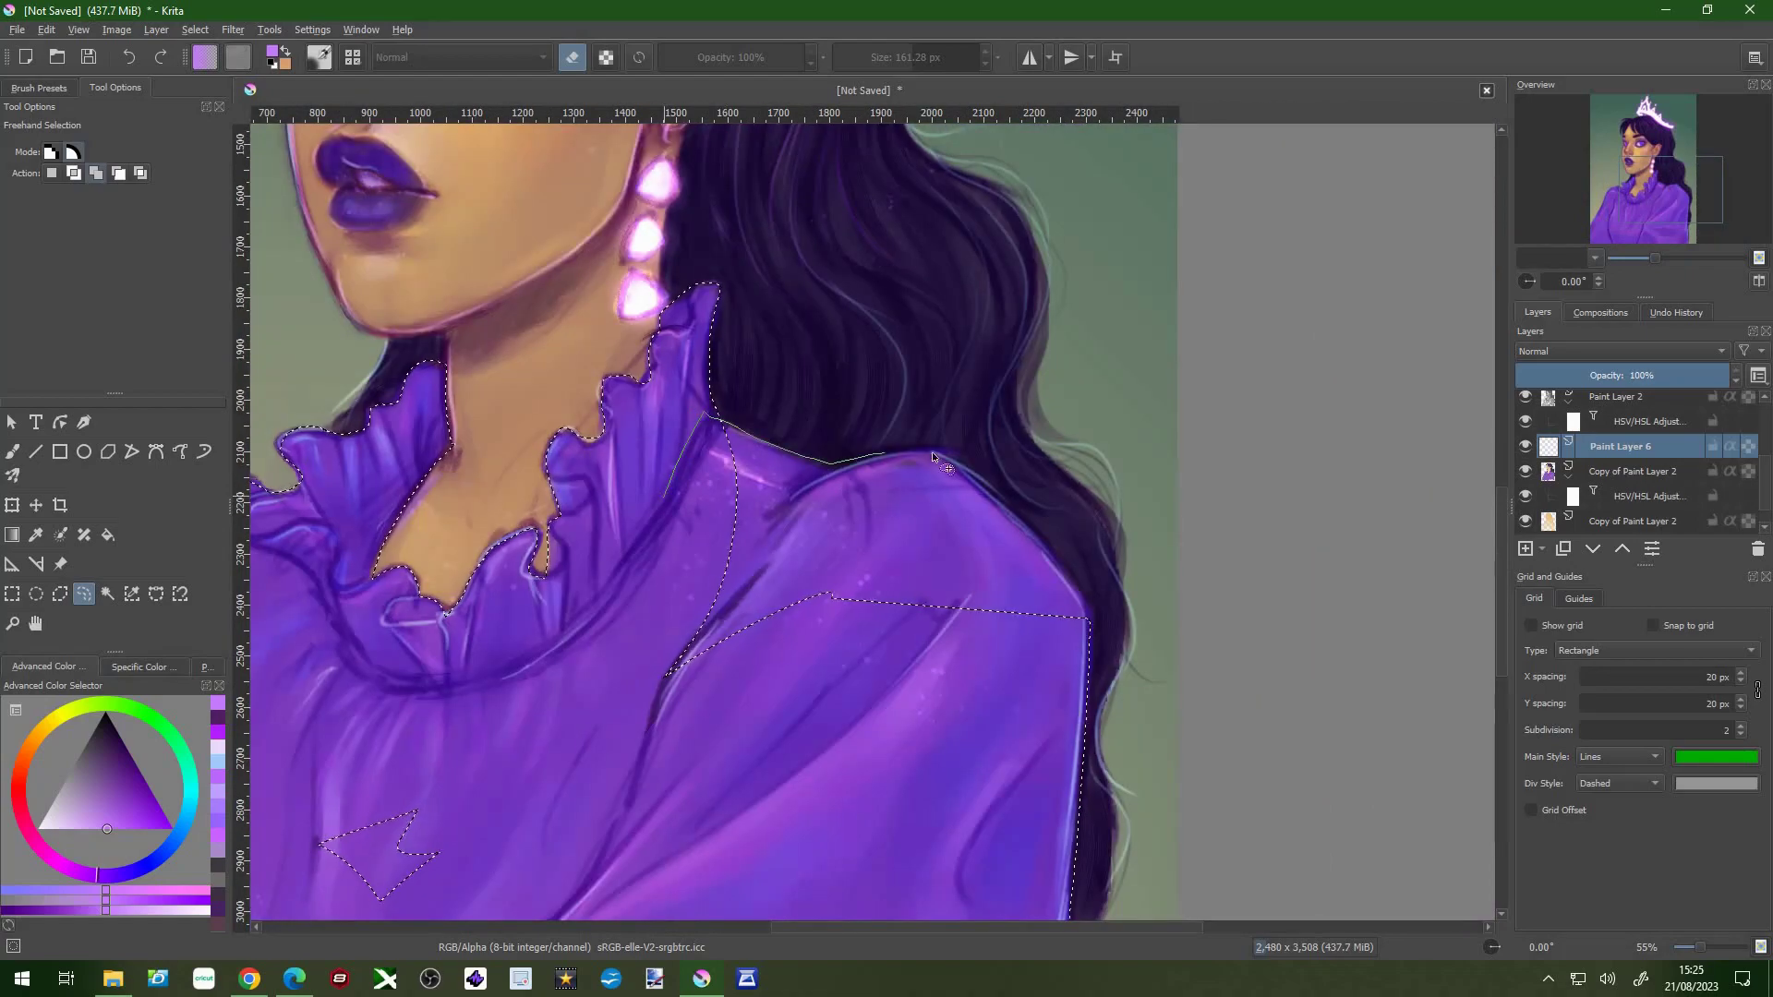
pyautogui.press('-')
pyautogui.press('-')
pyautogui.press('-')
# - Fill the selection with a crumpled-foil pattern, then undo that fill
pyautogui.press('f')
pyautogui.click(237, 57)
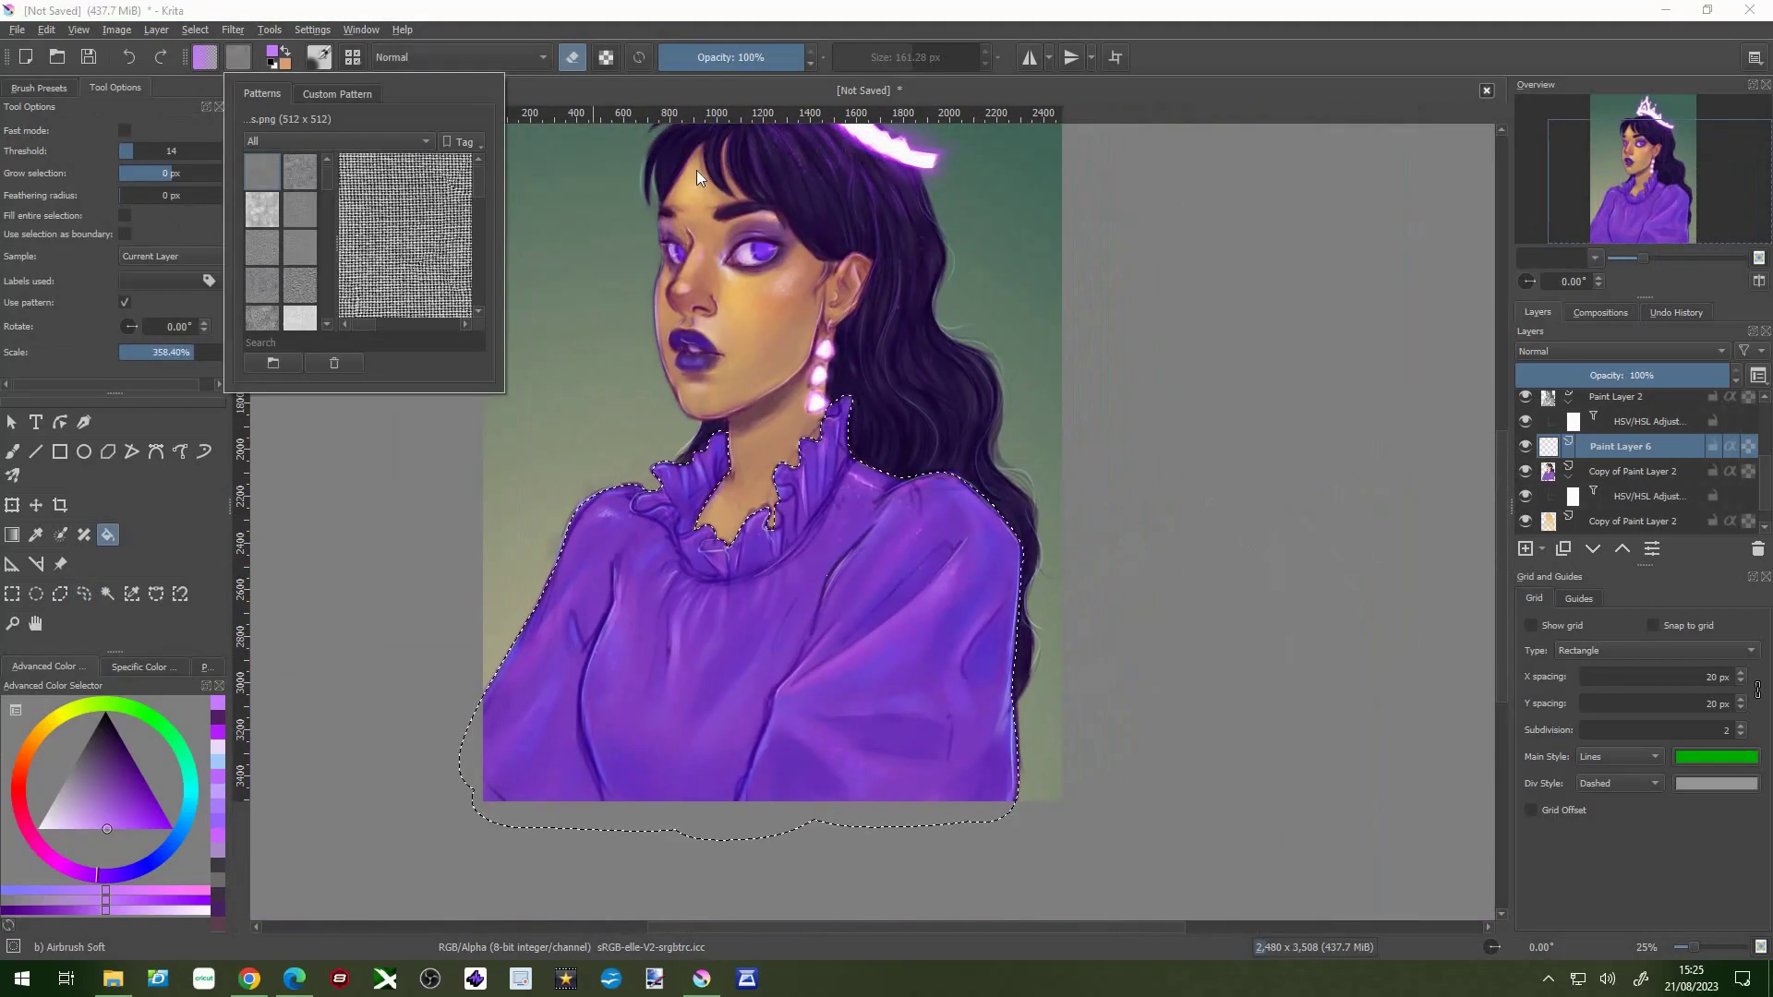
pyautogui.click(268, 251)
pyautogui.scroll(-3, 268, 251)
pyautogui.scroll(-3, 268, 251)
pyautogui.click(263, 258)
pyautogui.click(817, 663)
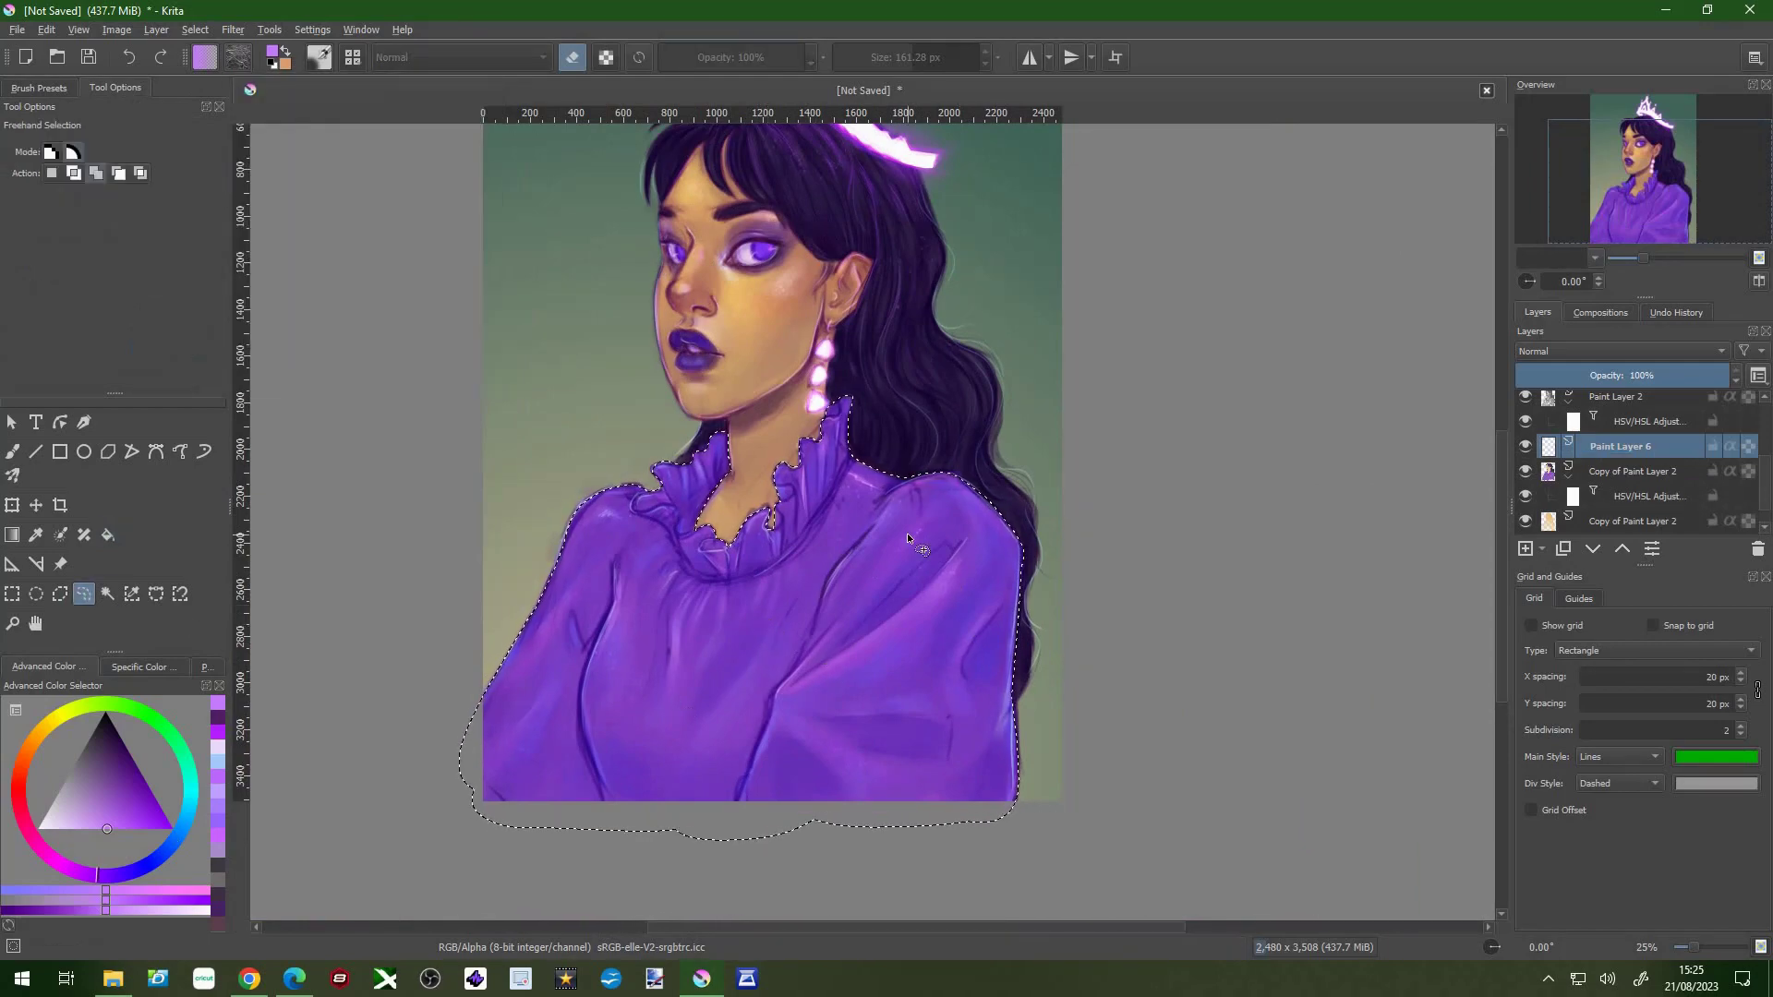
pyautogui.hotkey('ctrl', 'z')
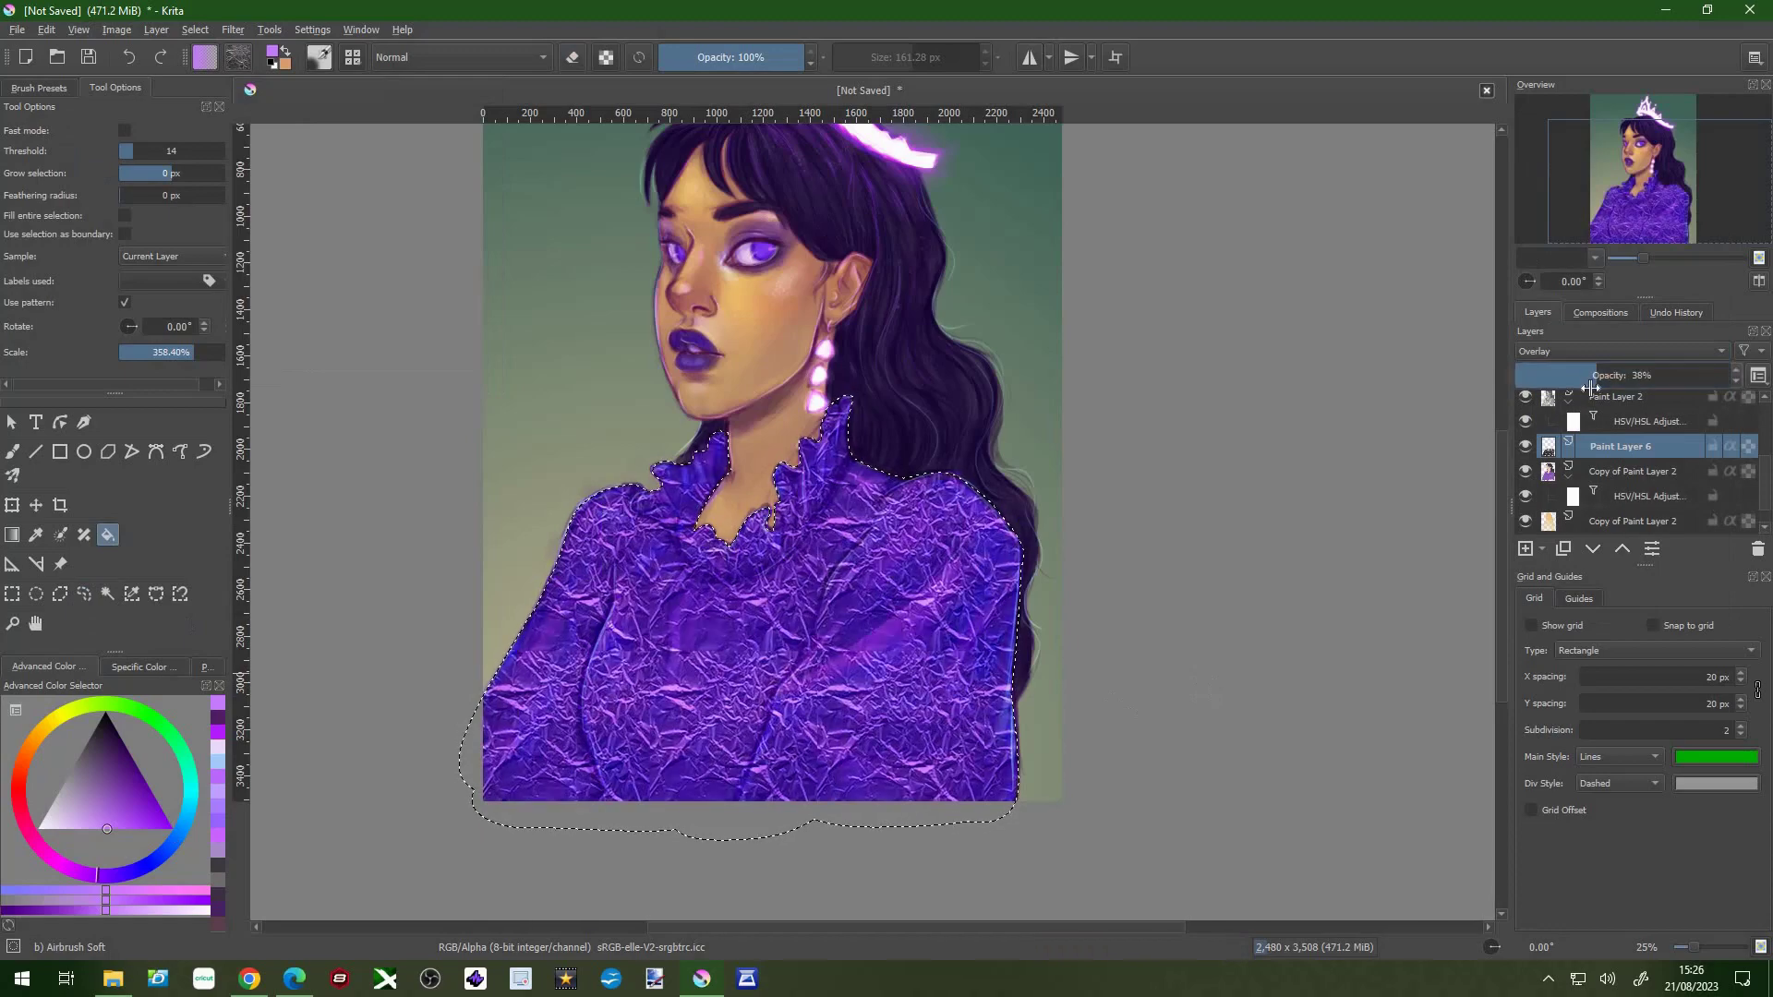
# - Fill the sweater selection with the 02_rough-canvas pattern at 40% opacity
pyautogui.click(238, 56)
pyautogui.click(262, 210)
pyautogui.click(262, 171)
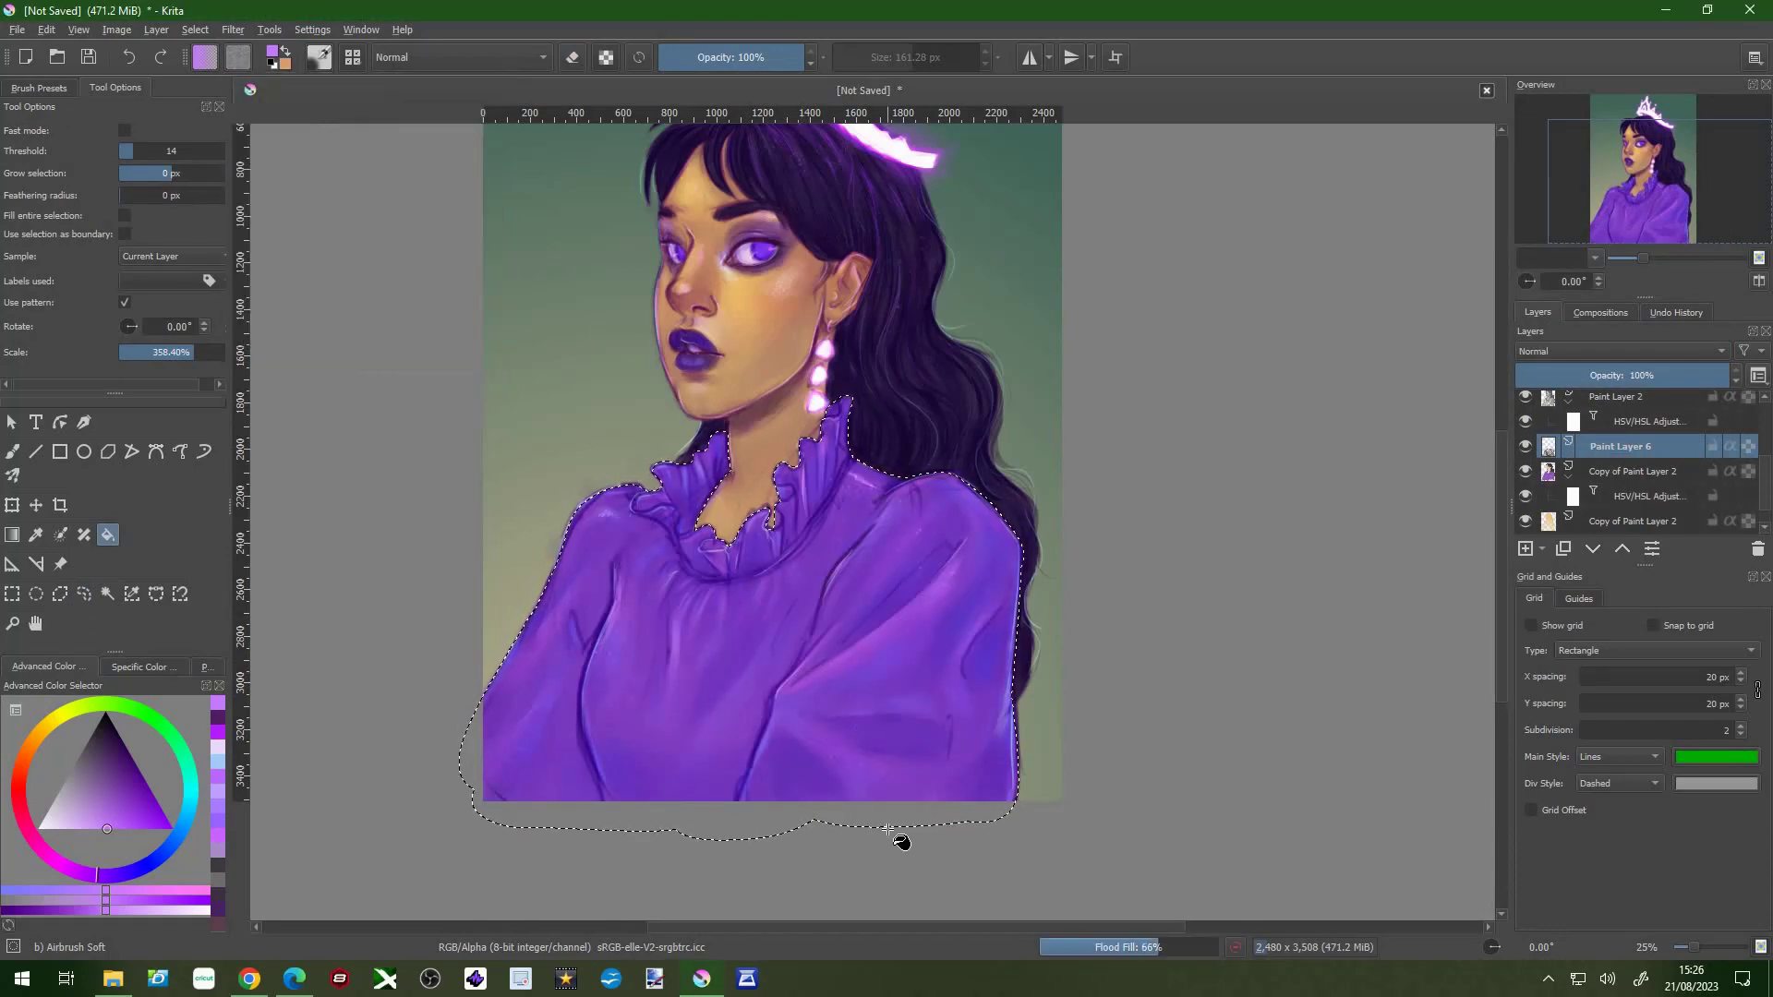
pyautogui.click(923, 681)
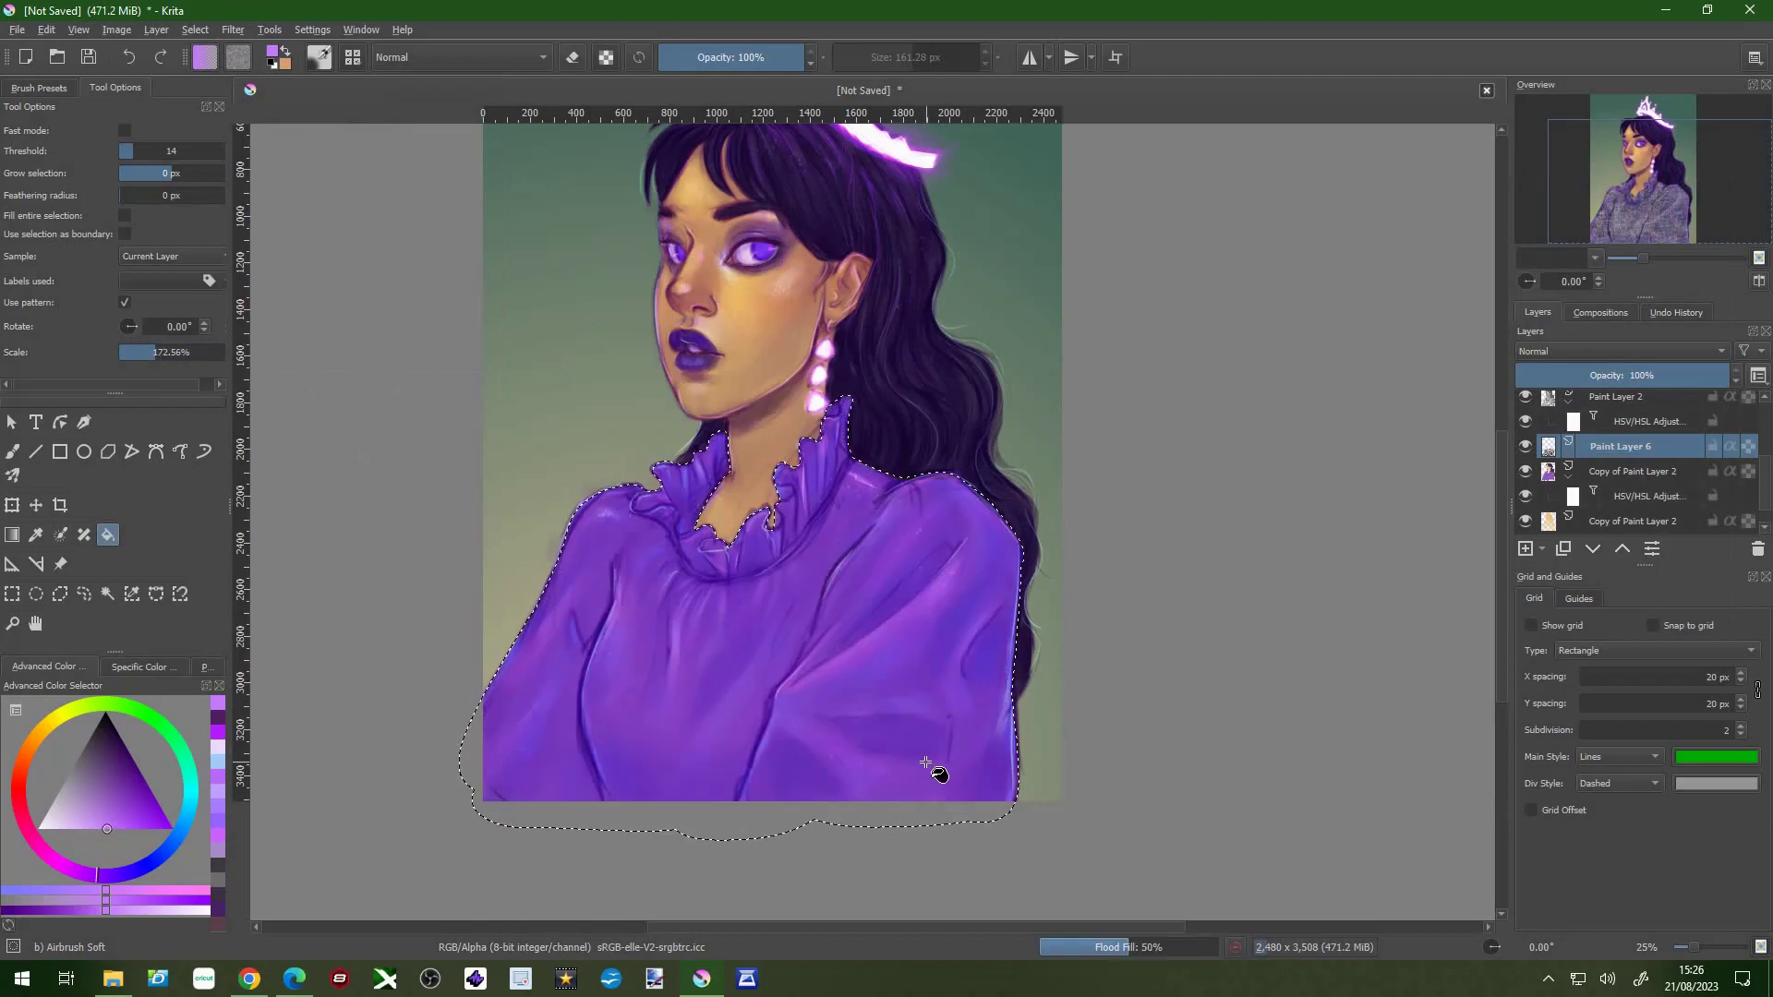
pyautogui.click(1601, 375)
# - Add a Gaussian Blur filter mask to soften the canvas texture
pyautogui.click(232, 29)
pyautogui.click(480, 159)
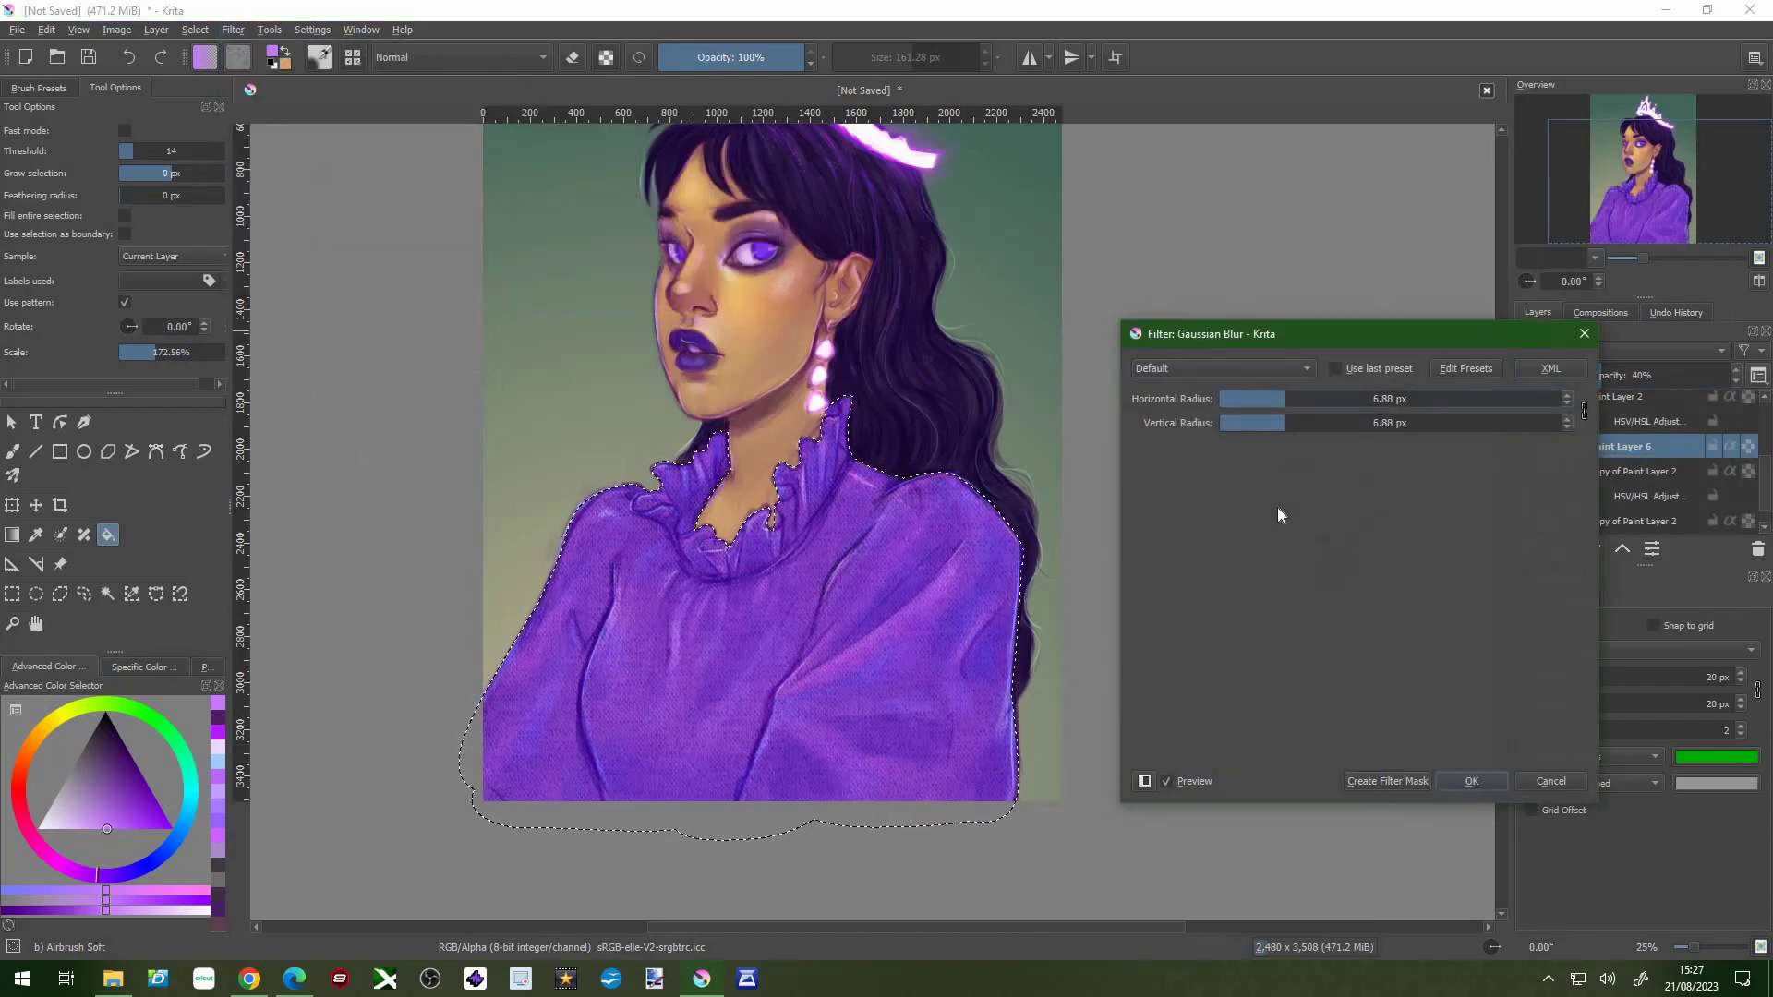
pyautogui.click(1387, 781)
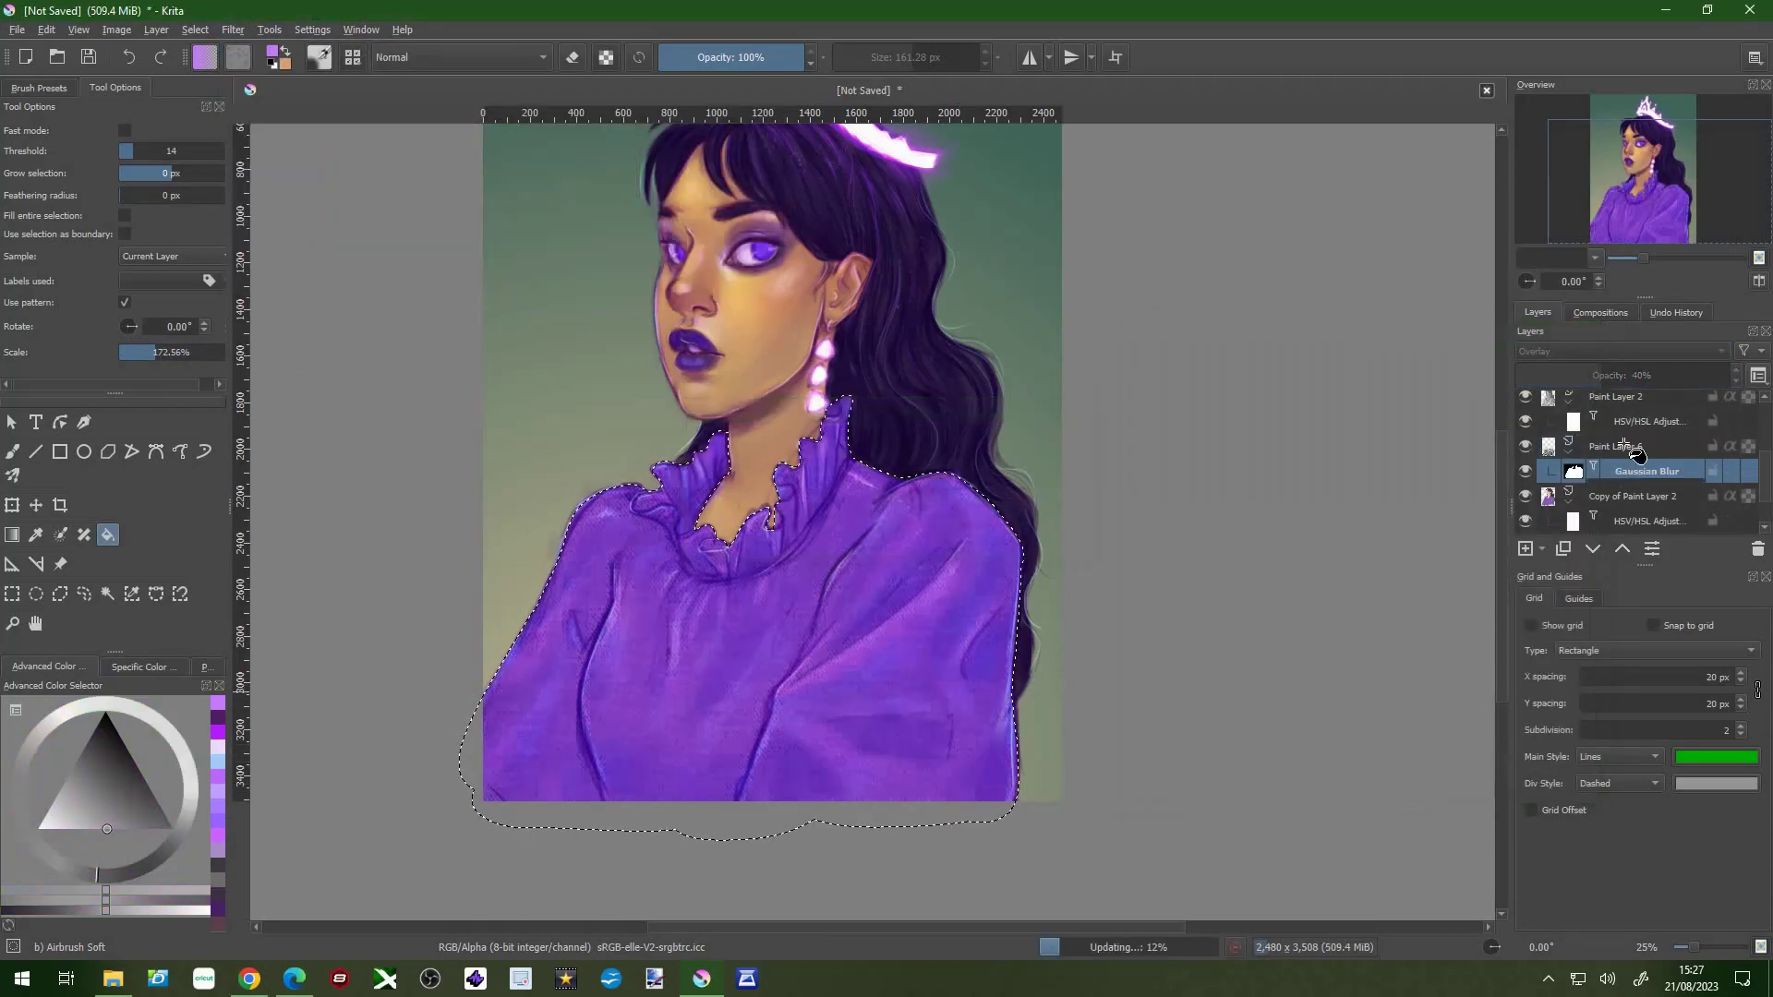
# - Undo an accidental layer move, then open HSV/HSL Adjustment to darken the background
pyautogui.moveTo(1636, 453); pyautogui.dragTo(1676, 516)
pyautogui.click(1697, 447)
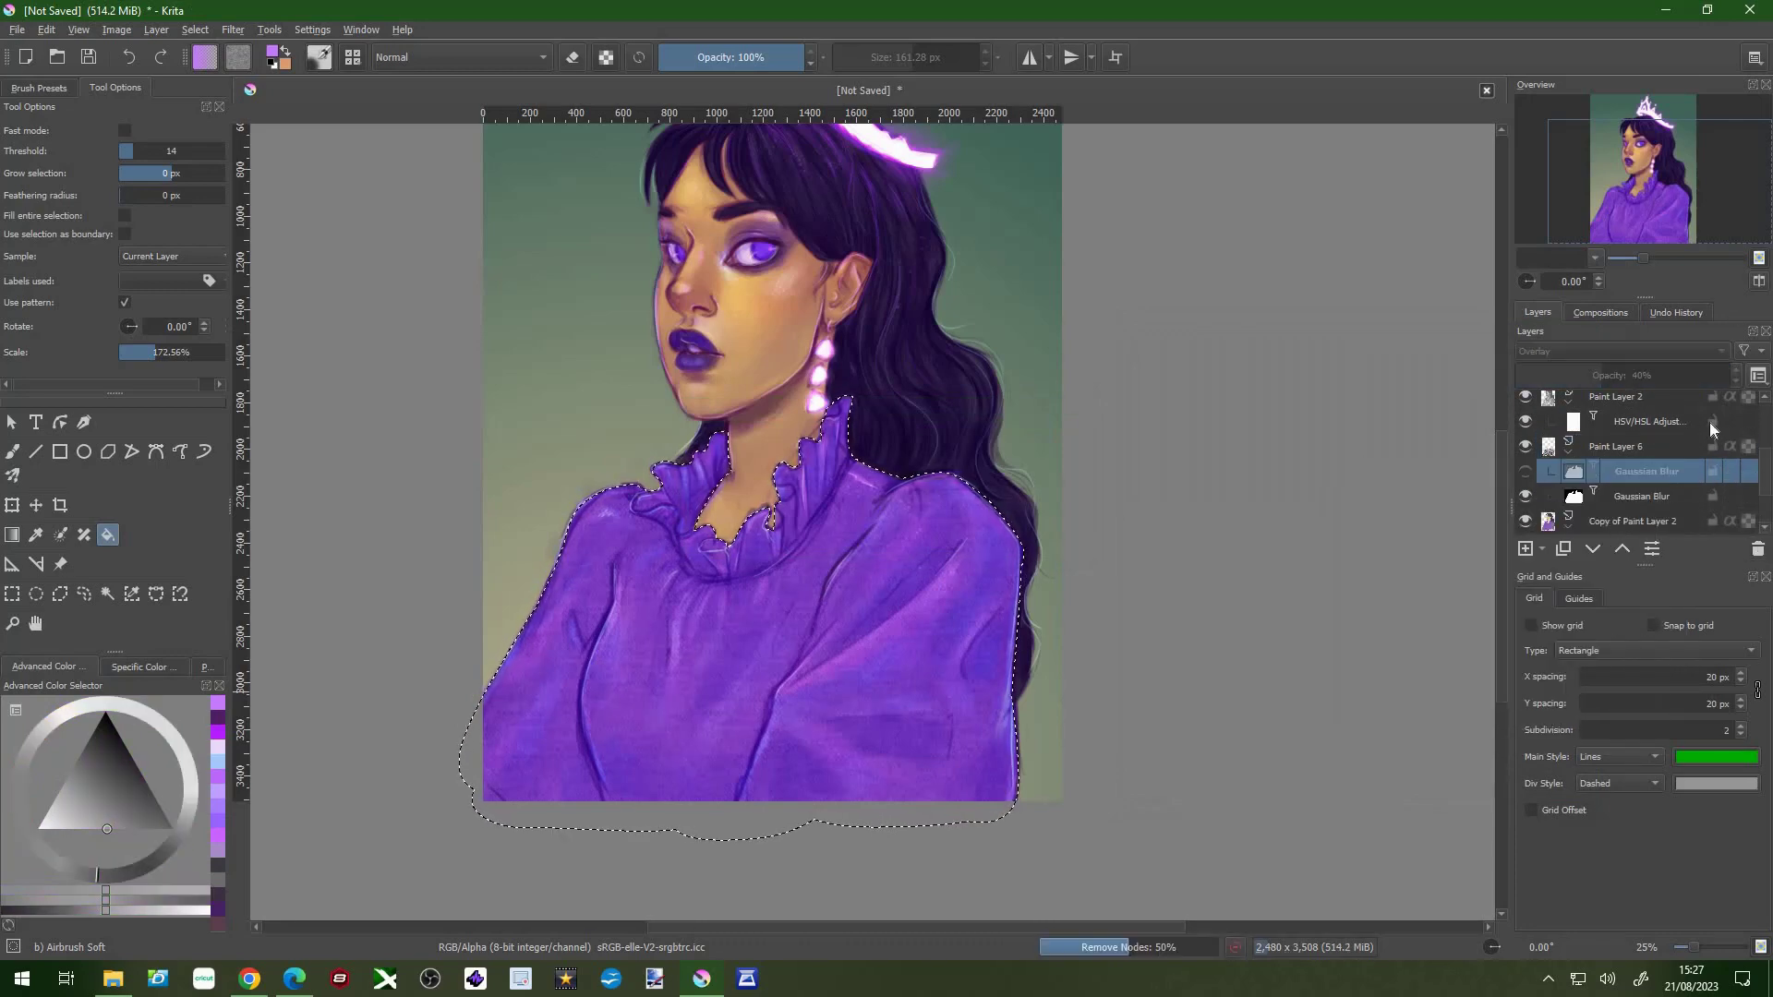
pyautogui.hotkey('ctrl', 'z')
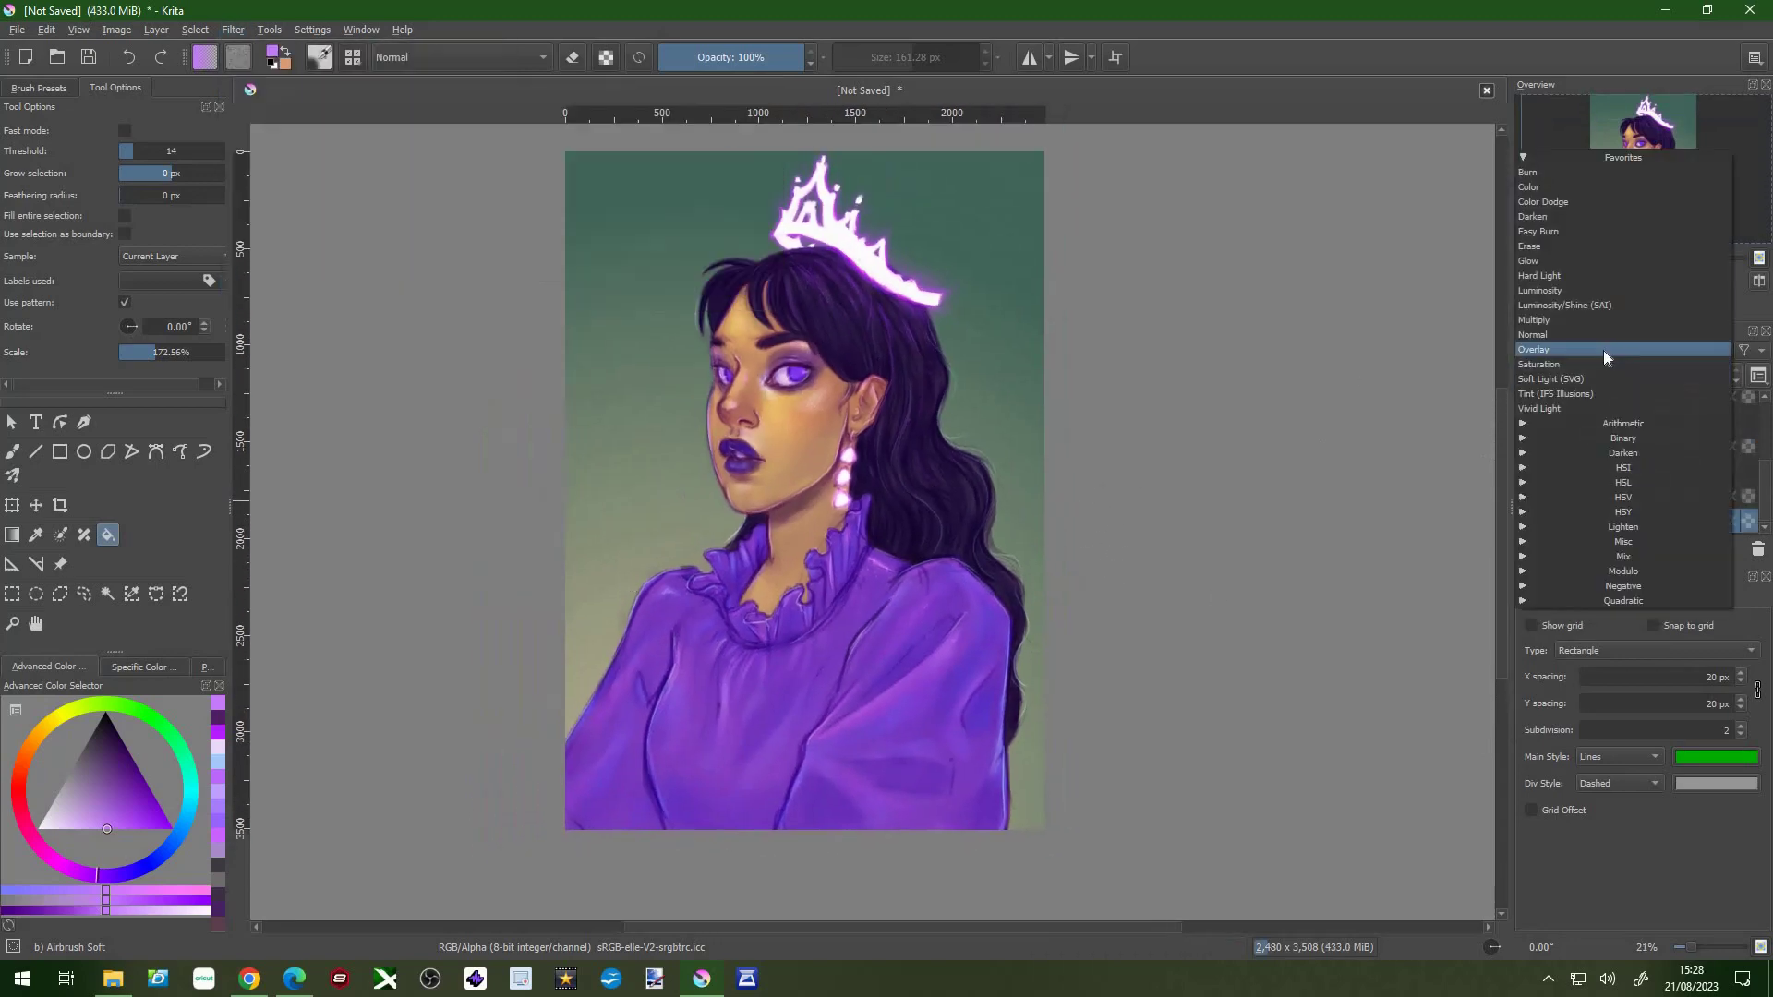
pyautogui.press('Escape')
pyautogui.hotkey('ctrl', 'u')
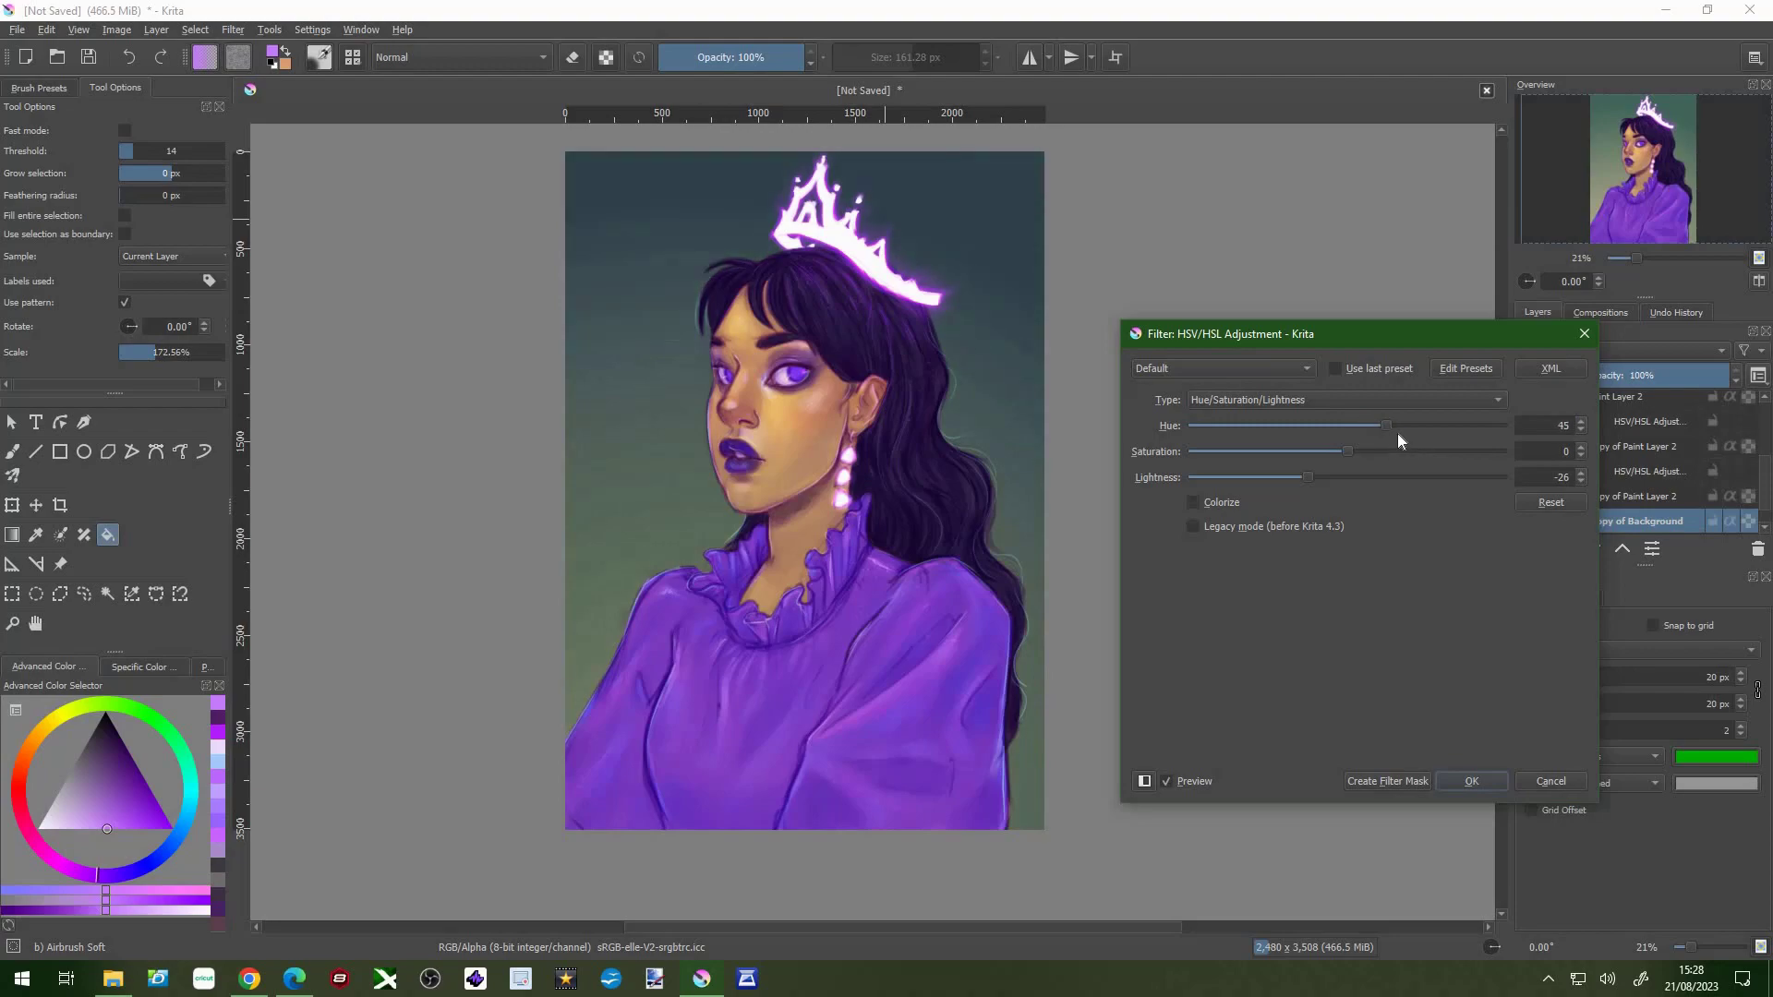
# - Apply the darkening HSV/HSL adjustment and overlay a canvas pattern fill layer at 14%
pyautogui.click(1454, 782)
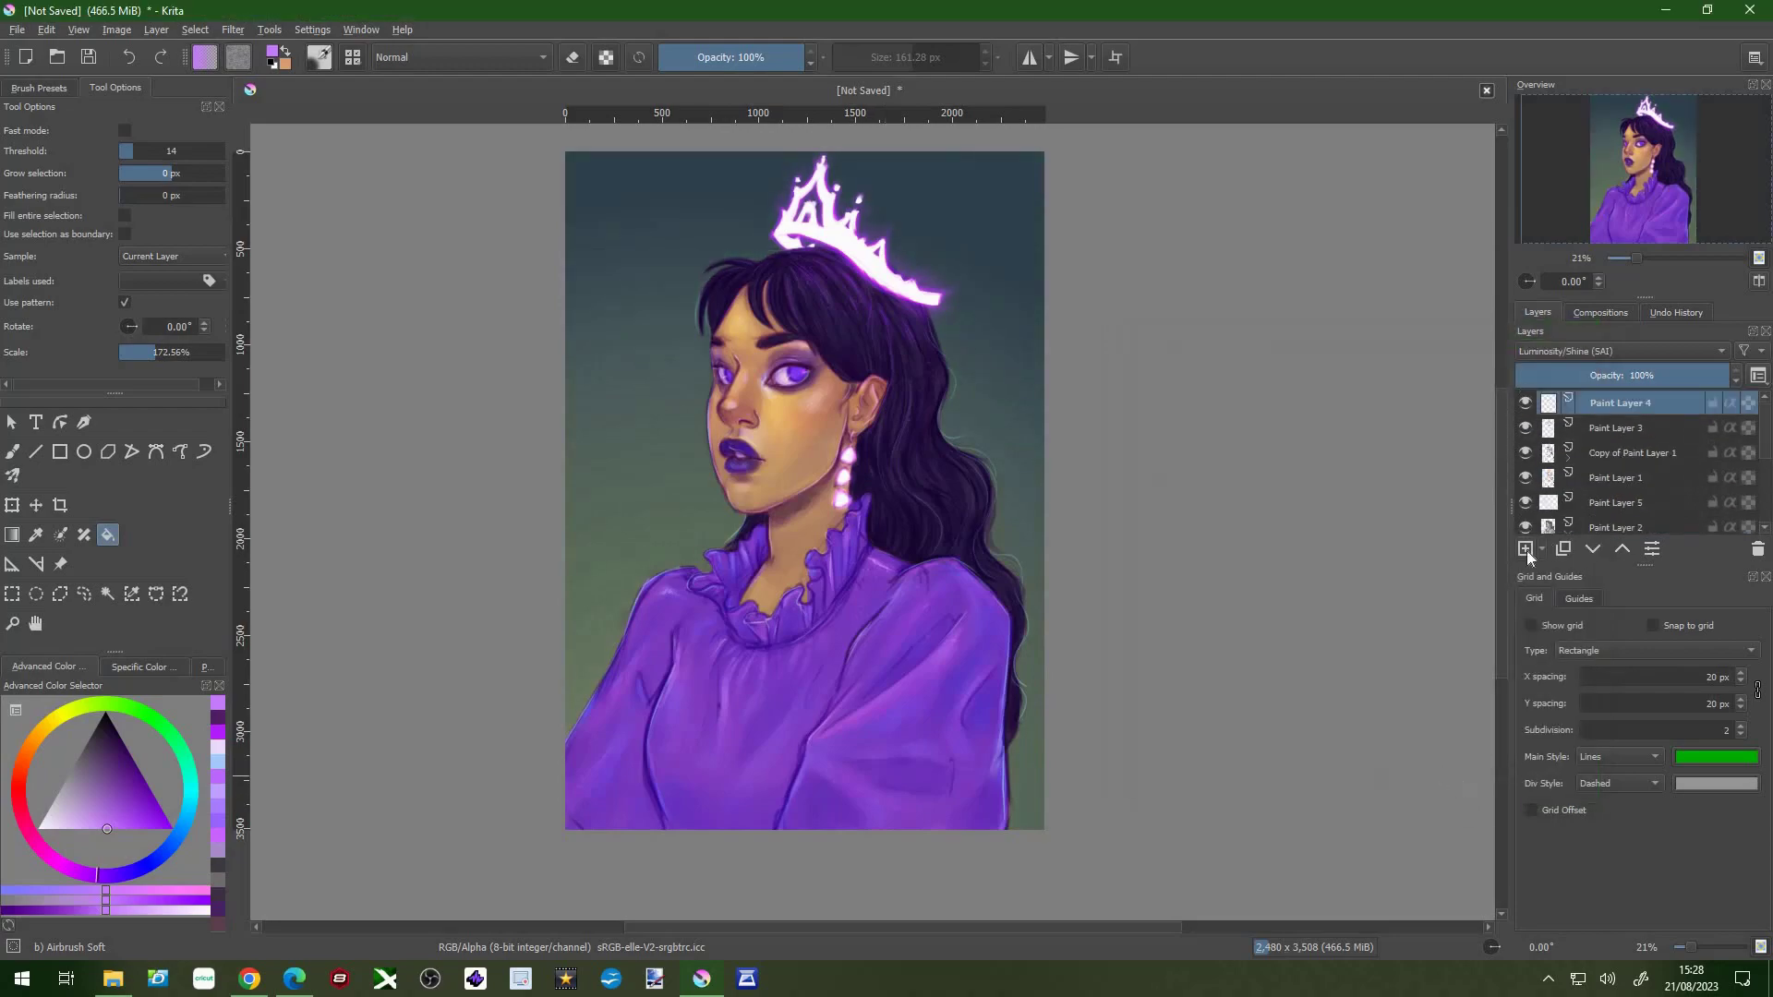
pyautogui.click(237, 56)
pyautogui.click(262, 266)
pyautogui.click(970, 799)
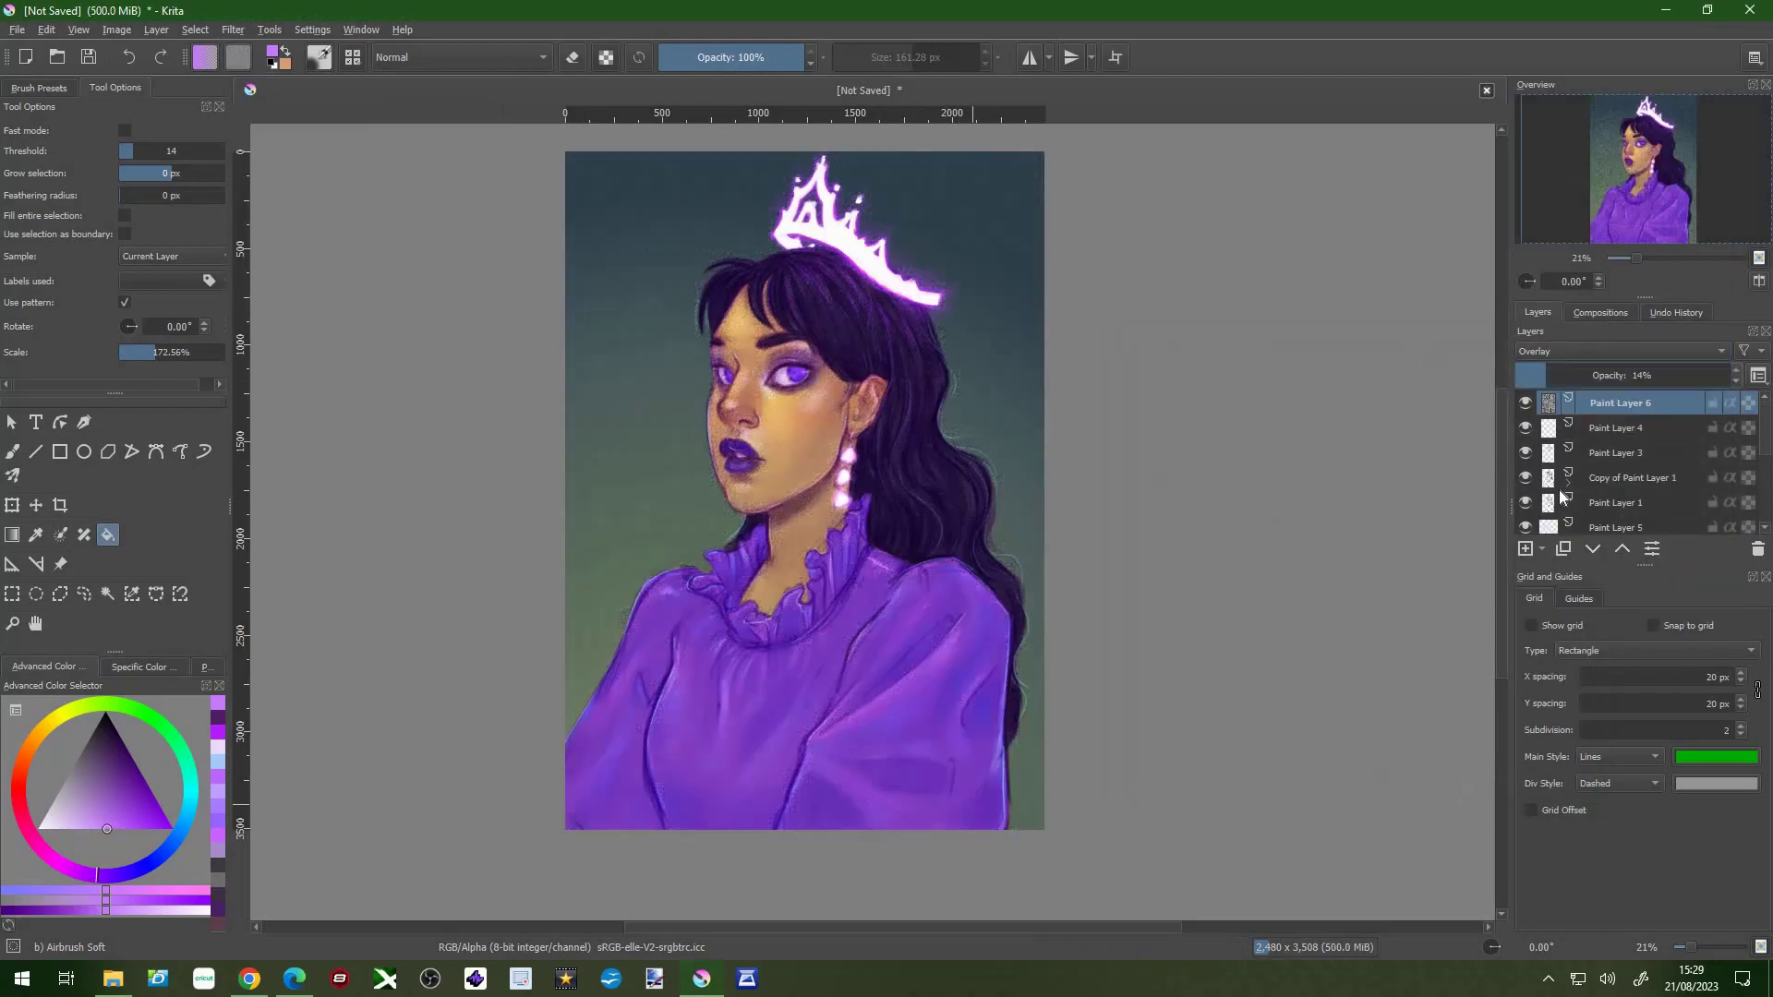
pyautogui.scroll(-3, 1616, 462)
# - Add Paint Layer 7 and brush textured strokes into the upper background
pyautogui.rightClick(1615, 508)
pyautogui.click(1523, 665)
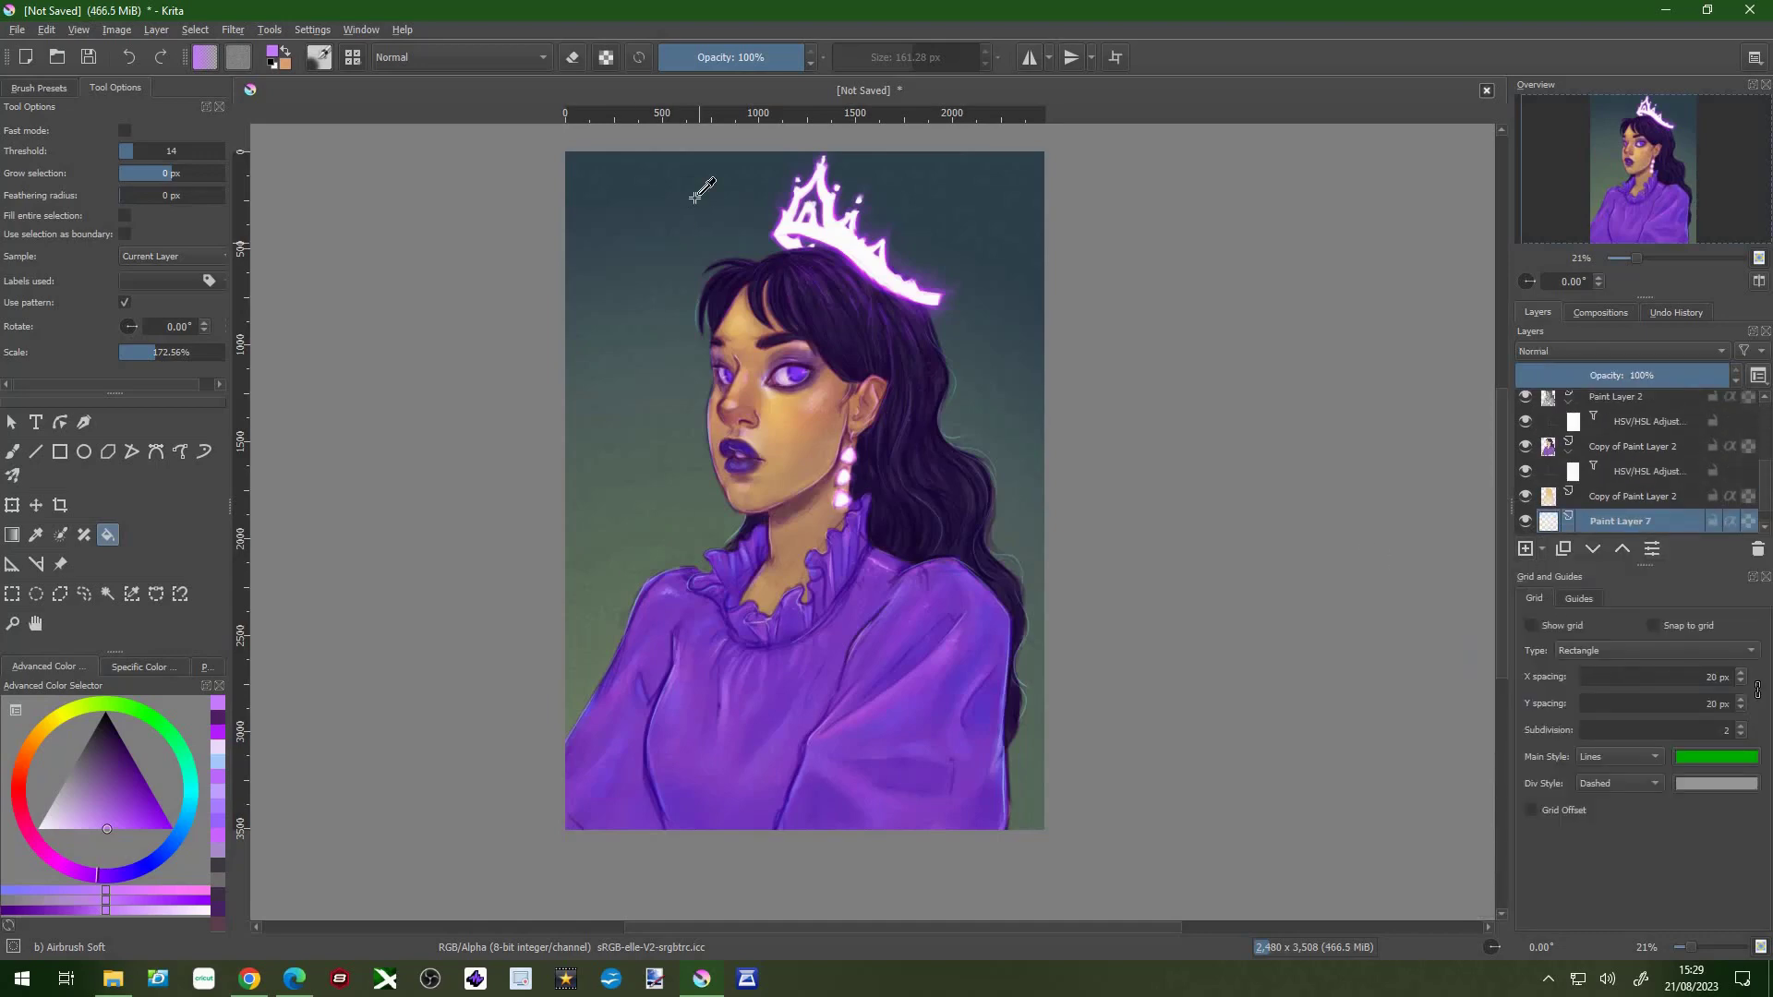
pyautogui.press('b')
pyautogui.moveTo(672, 397); pyautogui.dragTo(715, 184)
pyautogui.press(']')
pyautogui.press(']')
pyautogui.press(']')
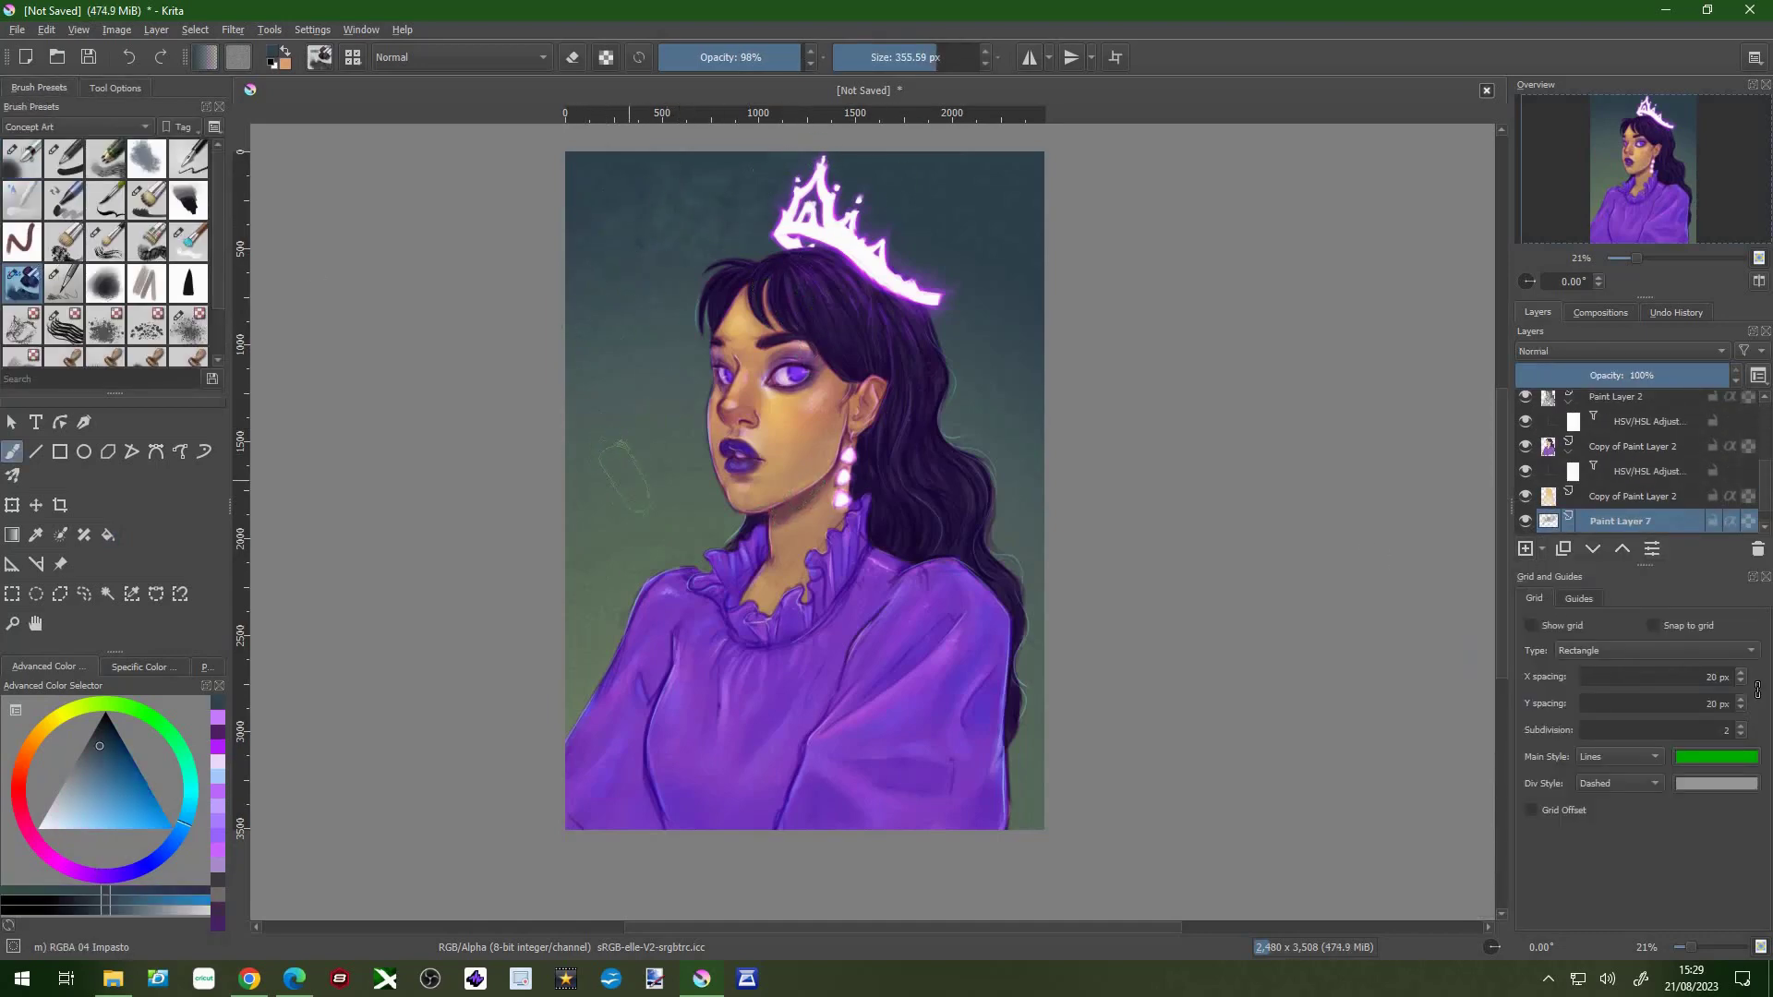
pyautogui.moveTo(1105, 217); pyautogui.dragTo(1038, 171)
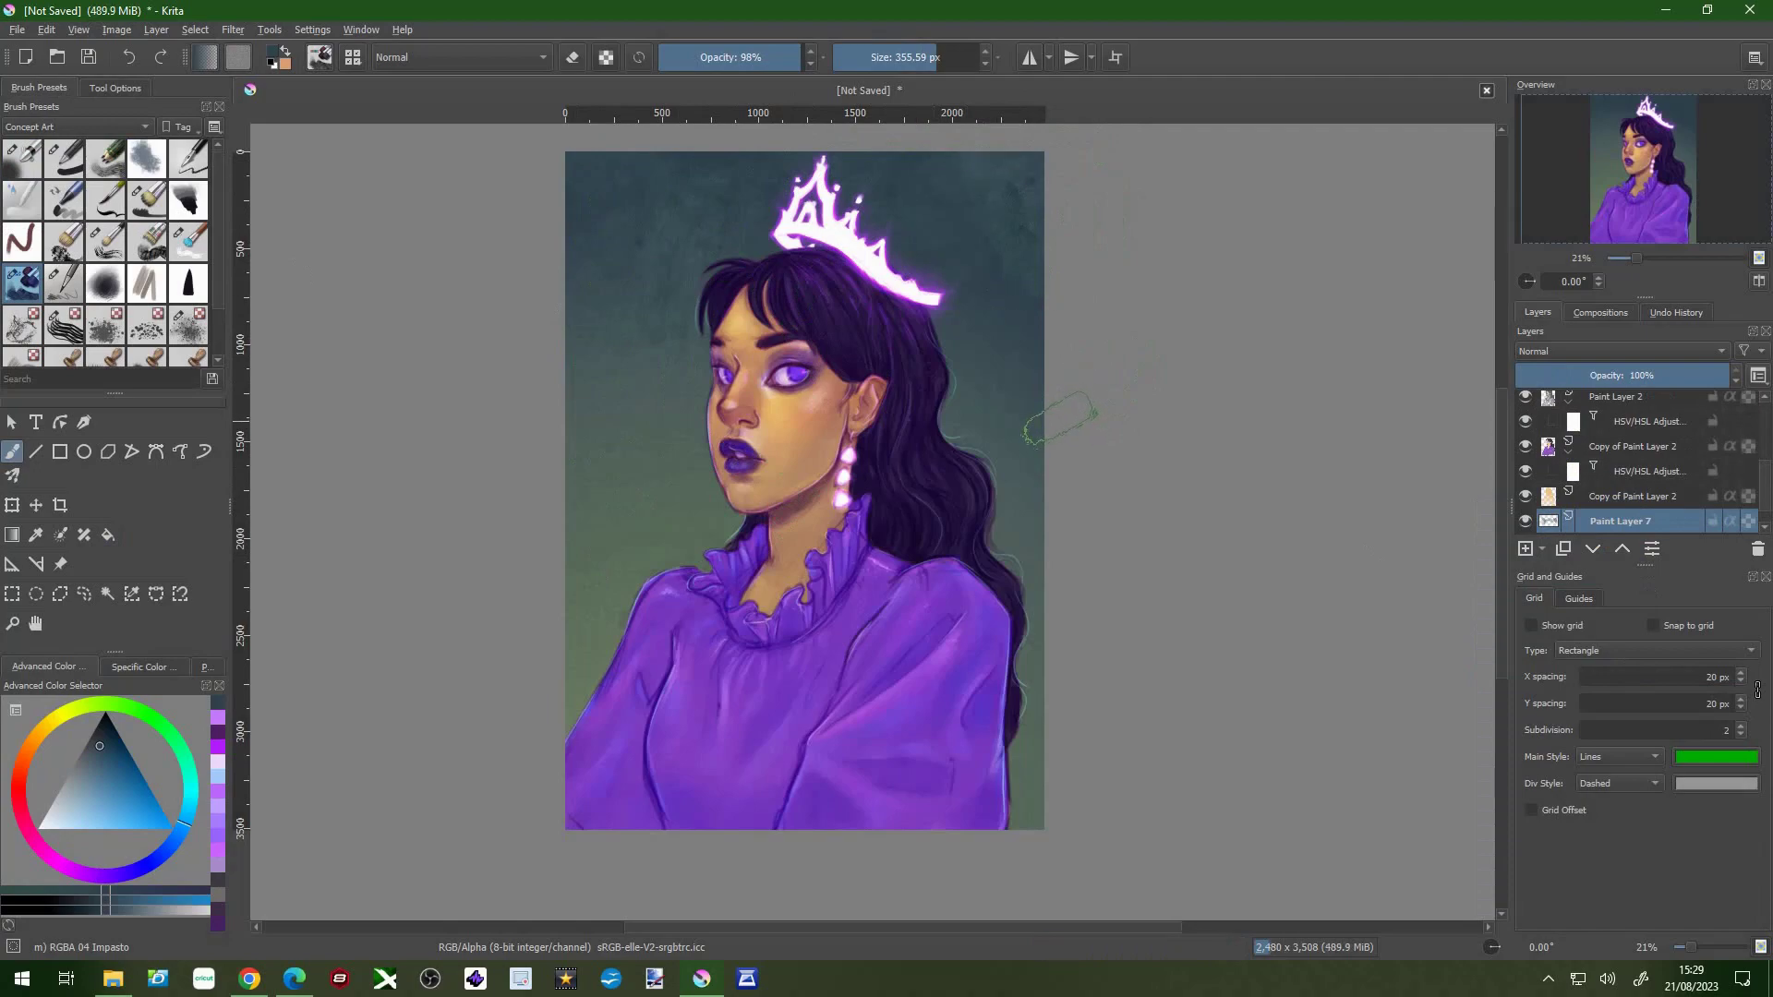
# - Dab mottled teal-green strokes near the hair edge with a smaller brush
pyautogui.keyDown('ctrl'); pyautogui.click(933, 404); pyautogui.keyUp('ctrl')
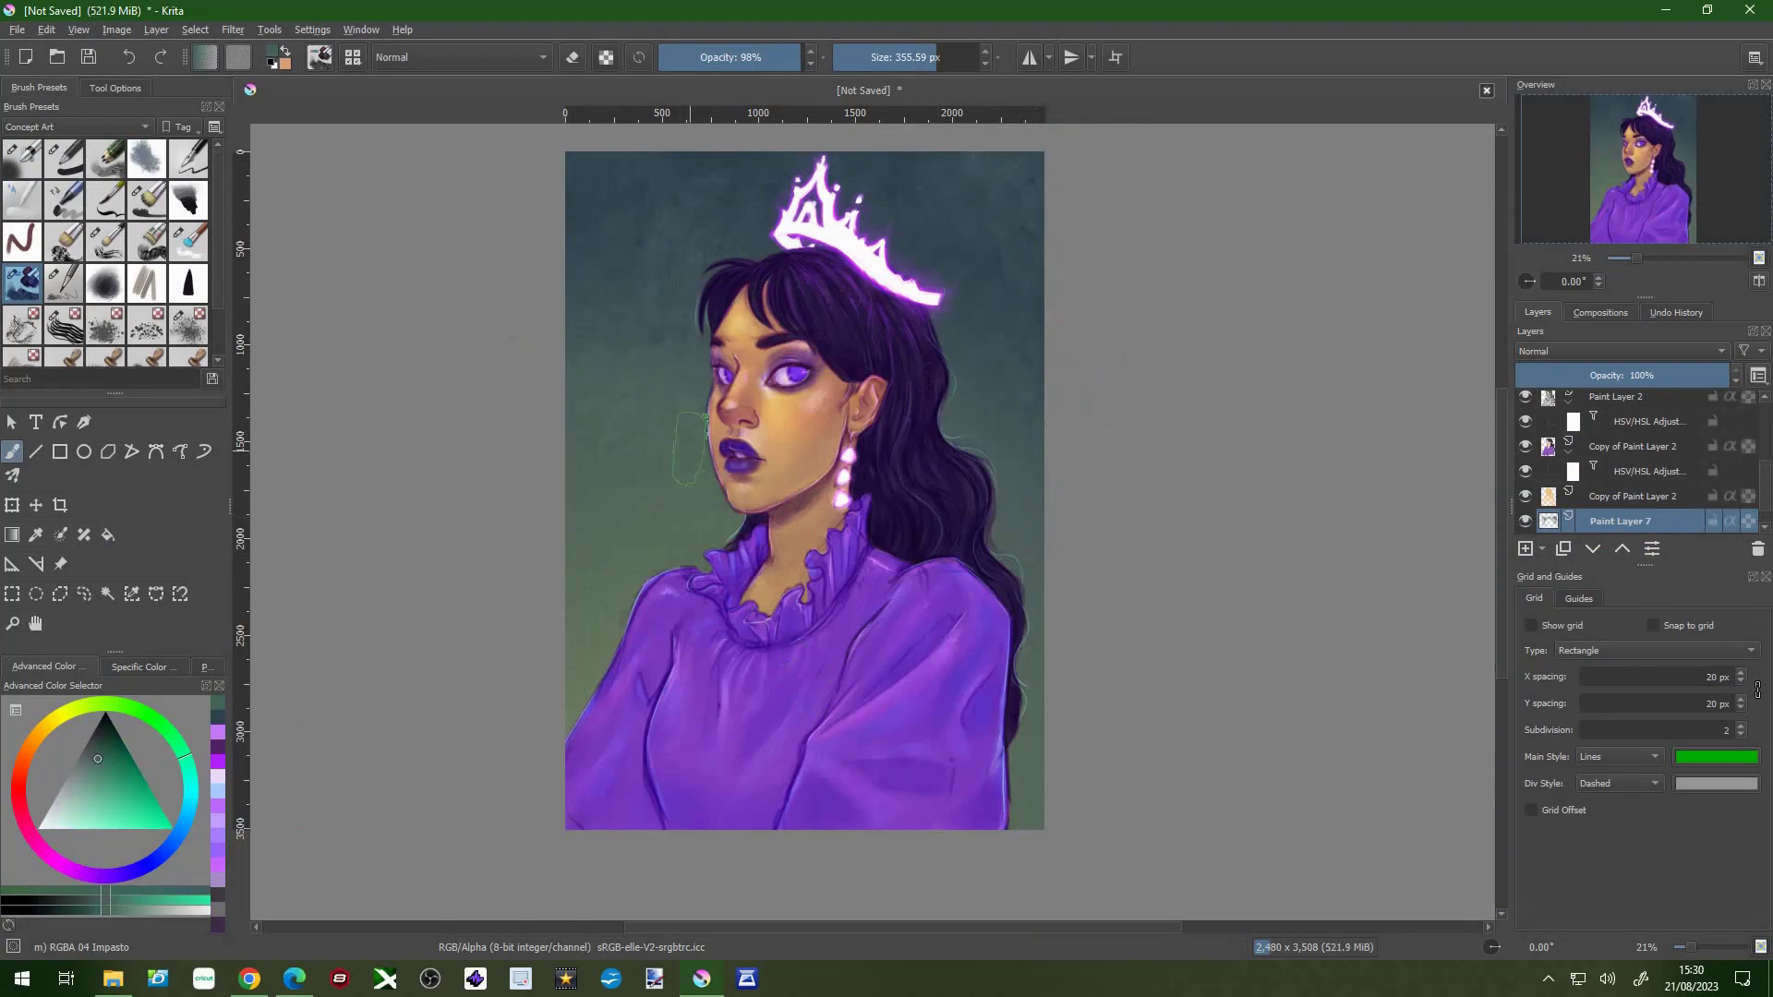
pyautogui.keyDown('ctrl'); pyautogui.click(632, 494); pyautogui.keyUp('ctrl')
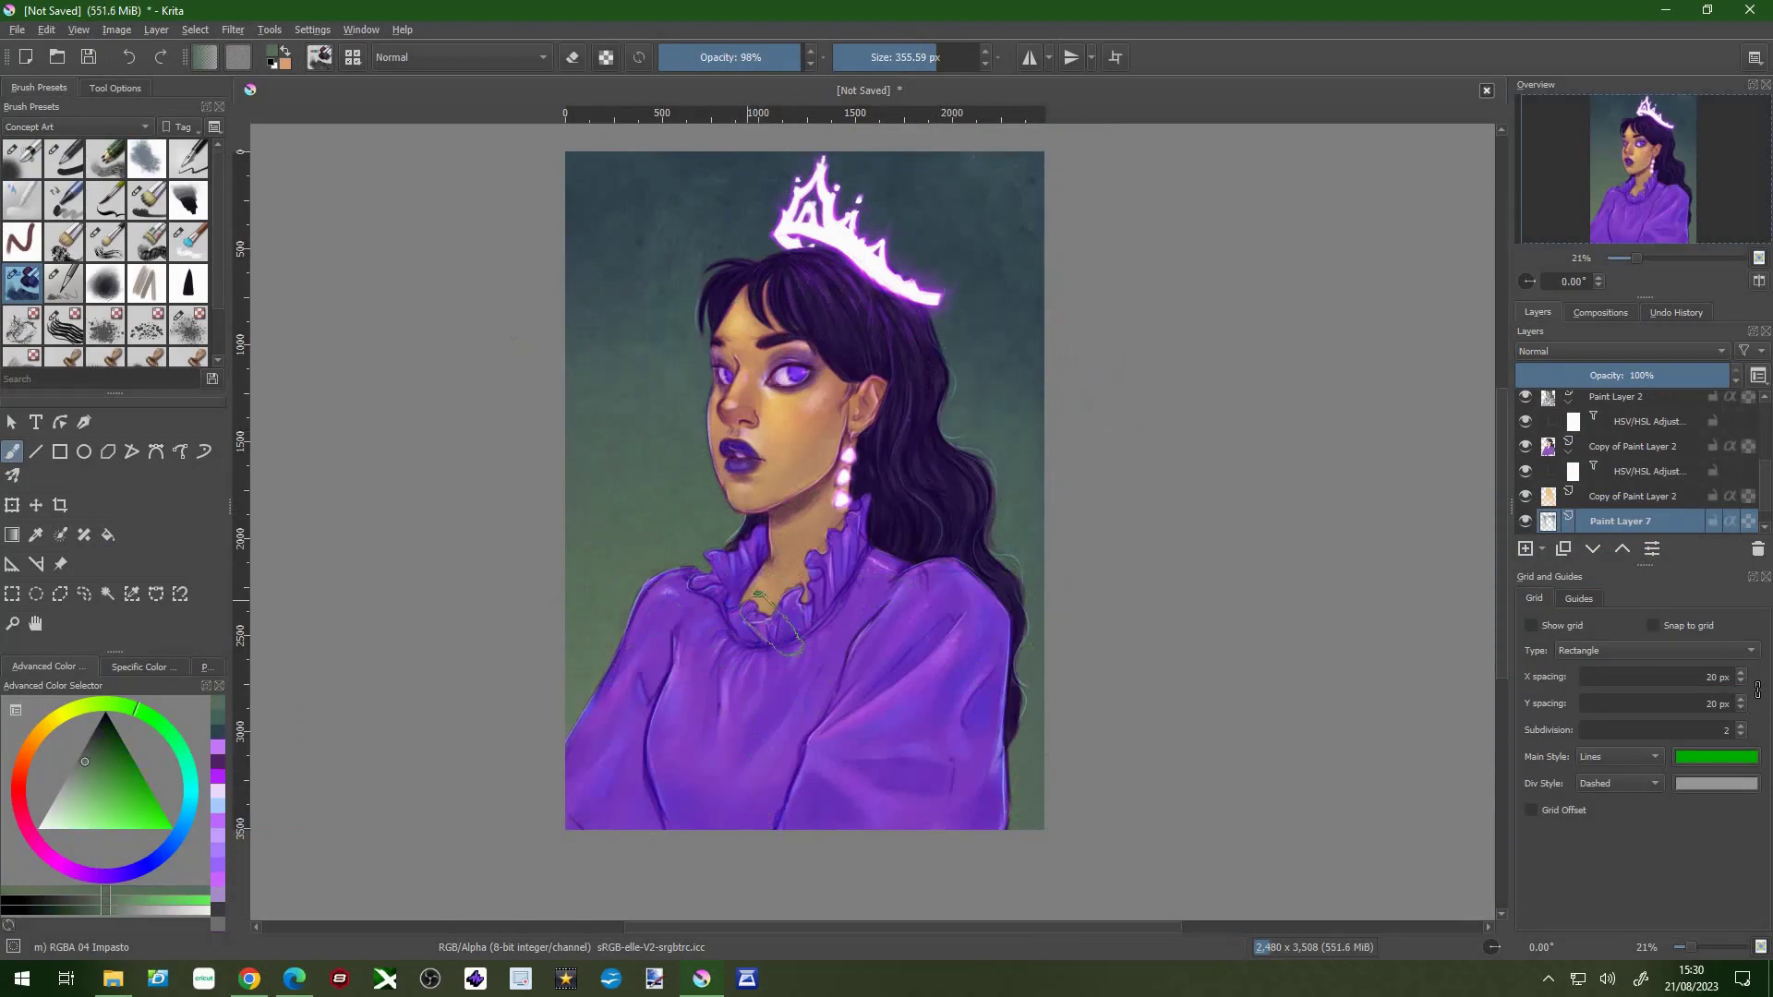
pyautogui.keyDown('ctrl'); pyautogui.click(631, 656); pyautogui.keyUp('ctrl')
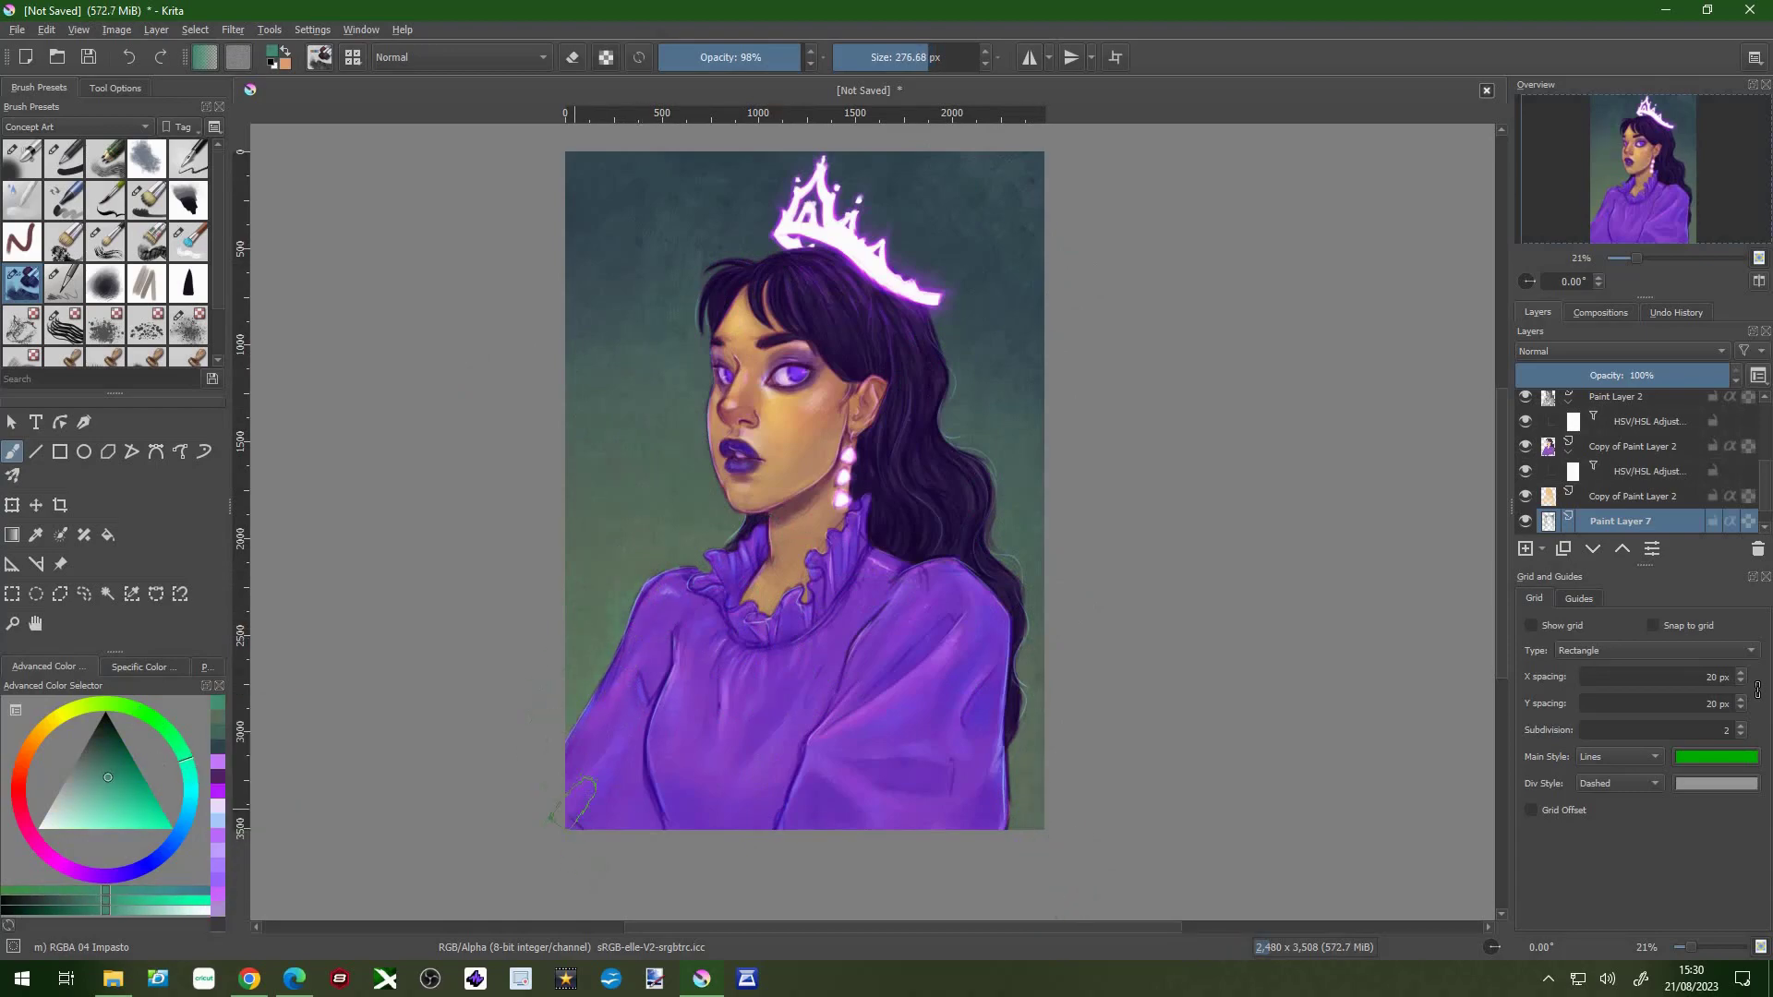
pyautogui.keyDown('ctrl'); pyautogui.click(840, 485); pyautogui.keyUp('ctrl')
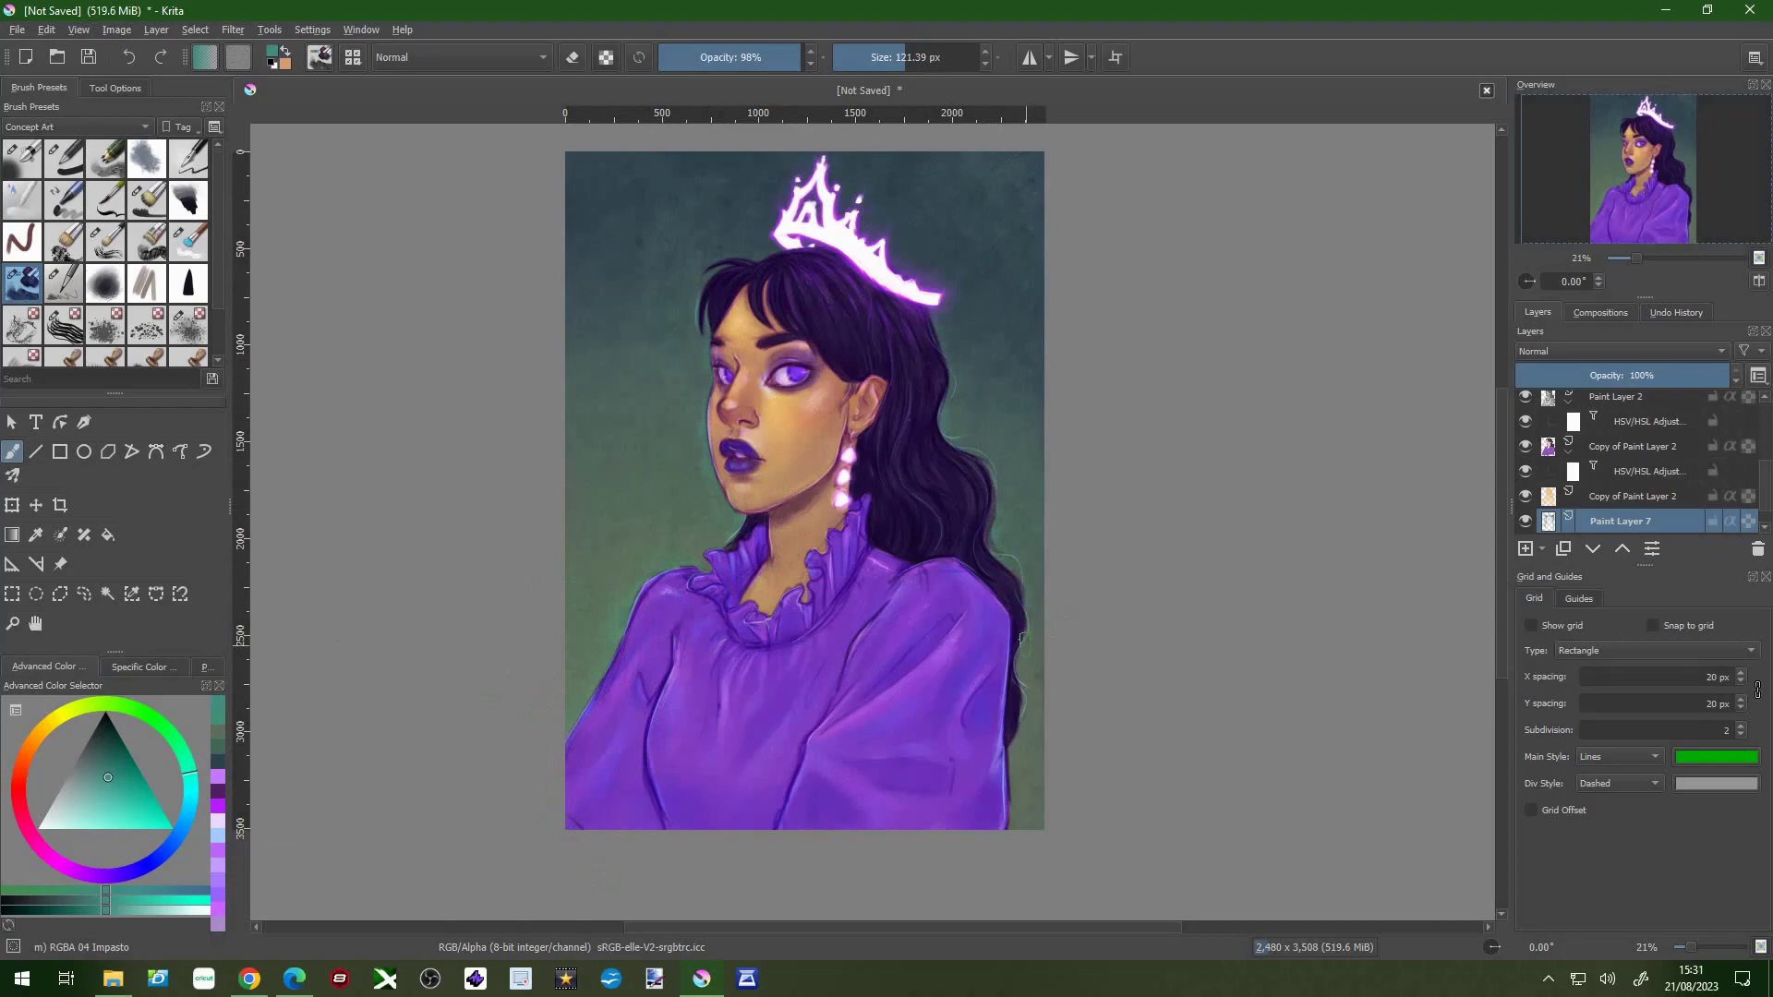
pyautogui.moveTo(1013, 750); pyautogui.dragTo(1014, 814)
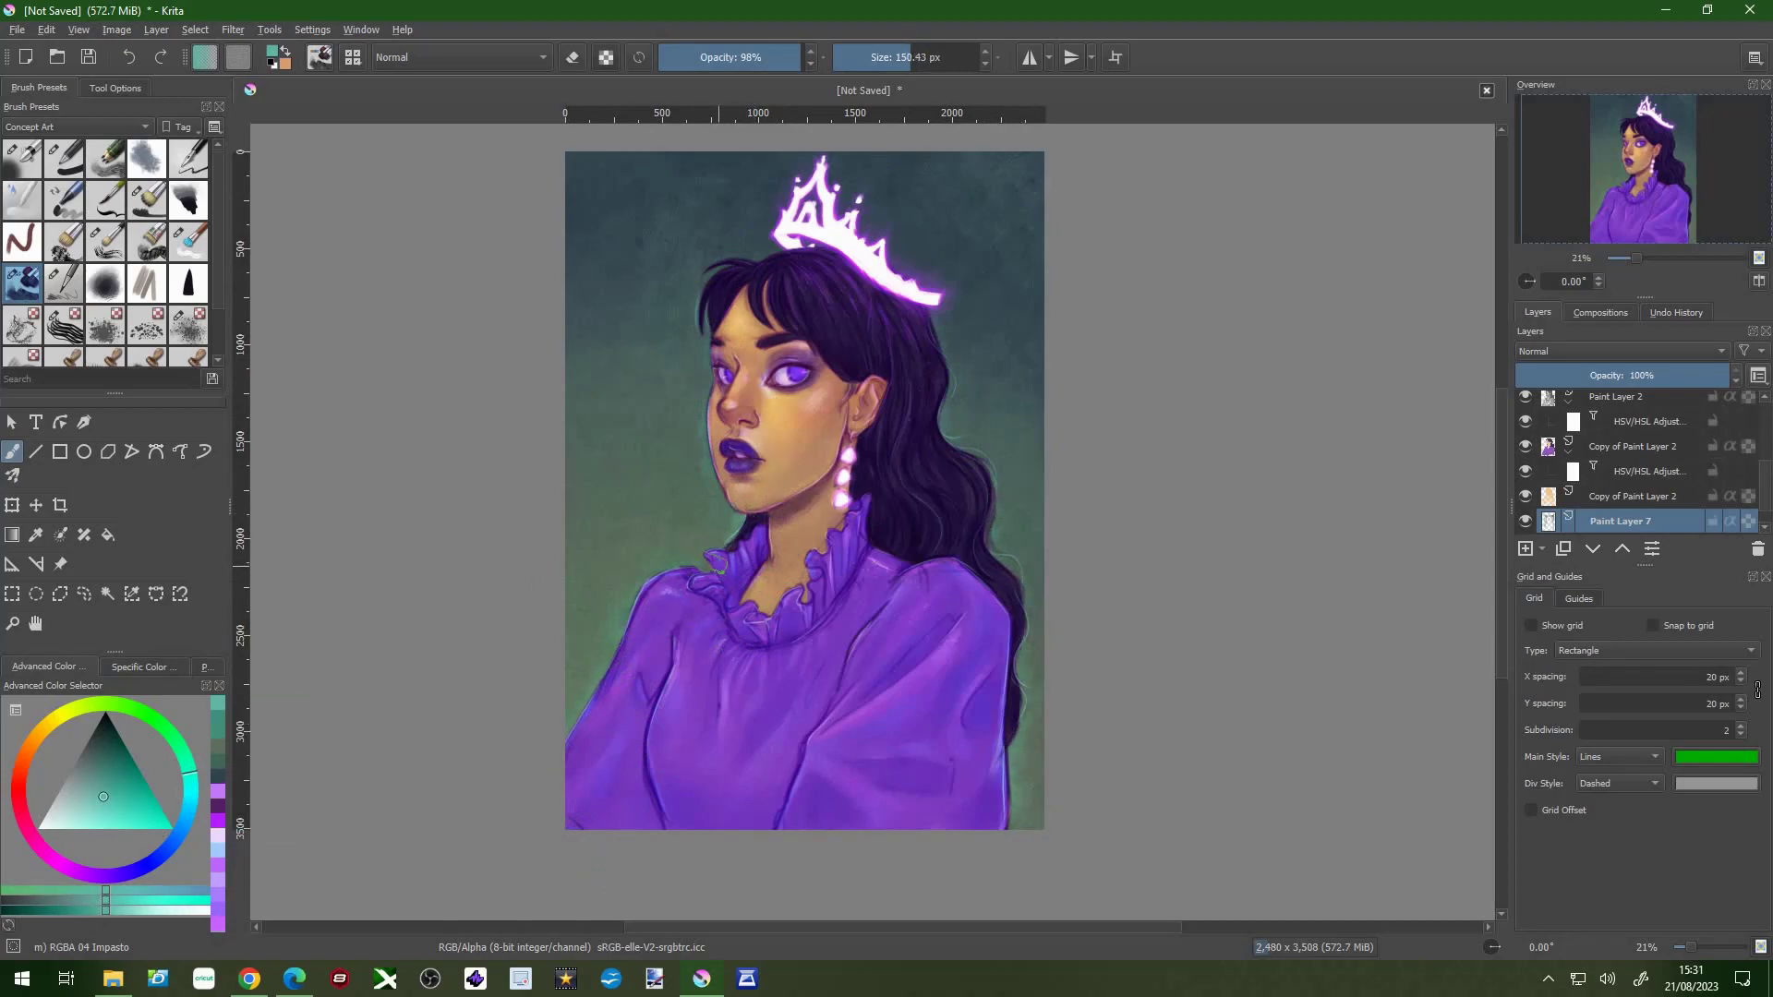
pyautogui.keyDown('ctrl'); pyautogui.click(716, 444); pyautogui.keyUp('ctrl')
pyautogui.keyDown('ctrl'); pyautogui.click(755, 526); pyautogui.keyUp('ctrl')
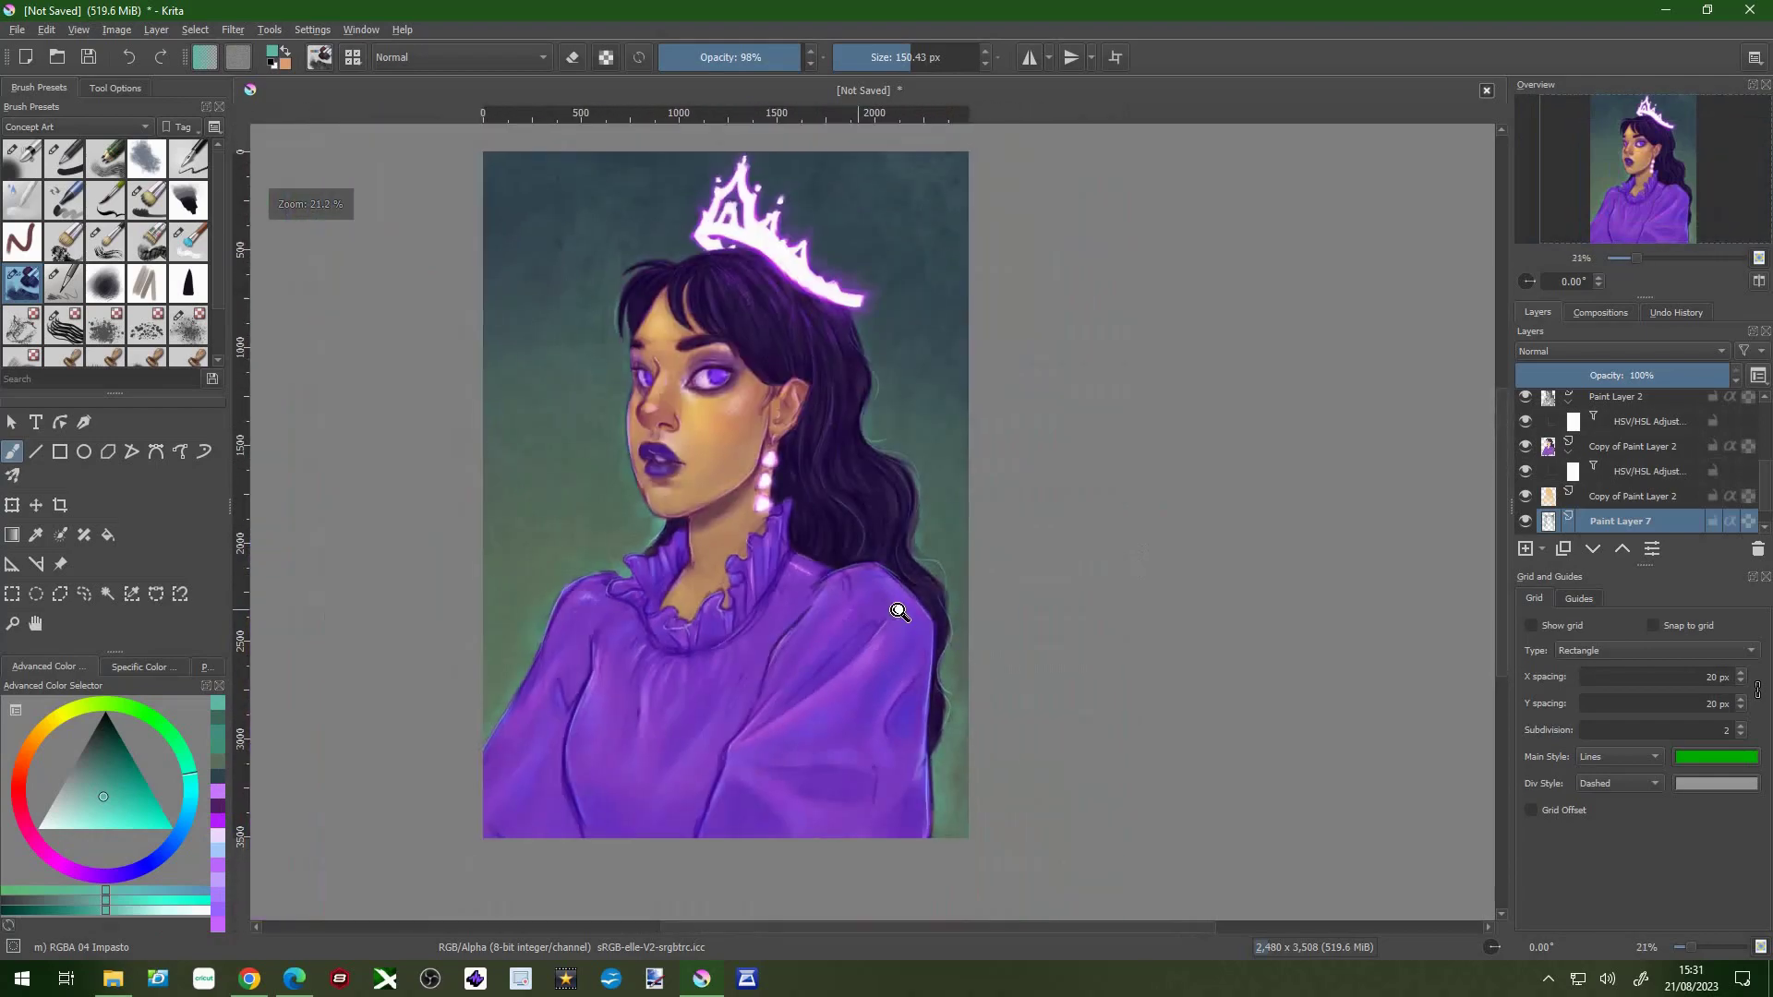
pyautogui.moveTo(899, 612); pyautogui.dragTo(990, 494)
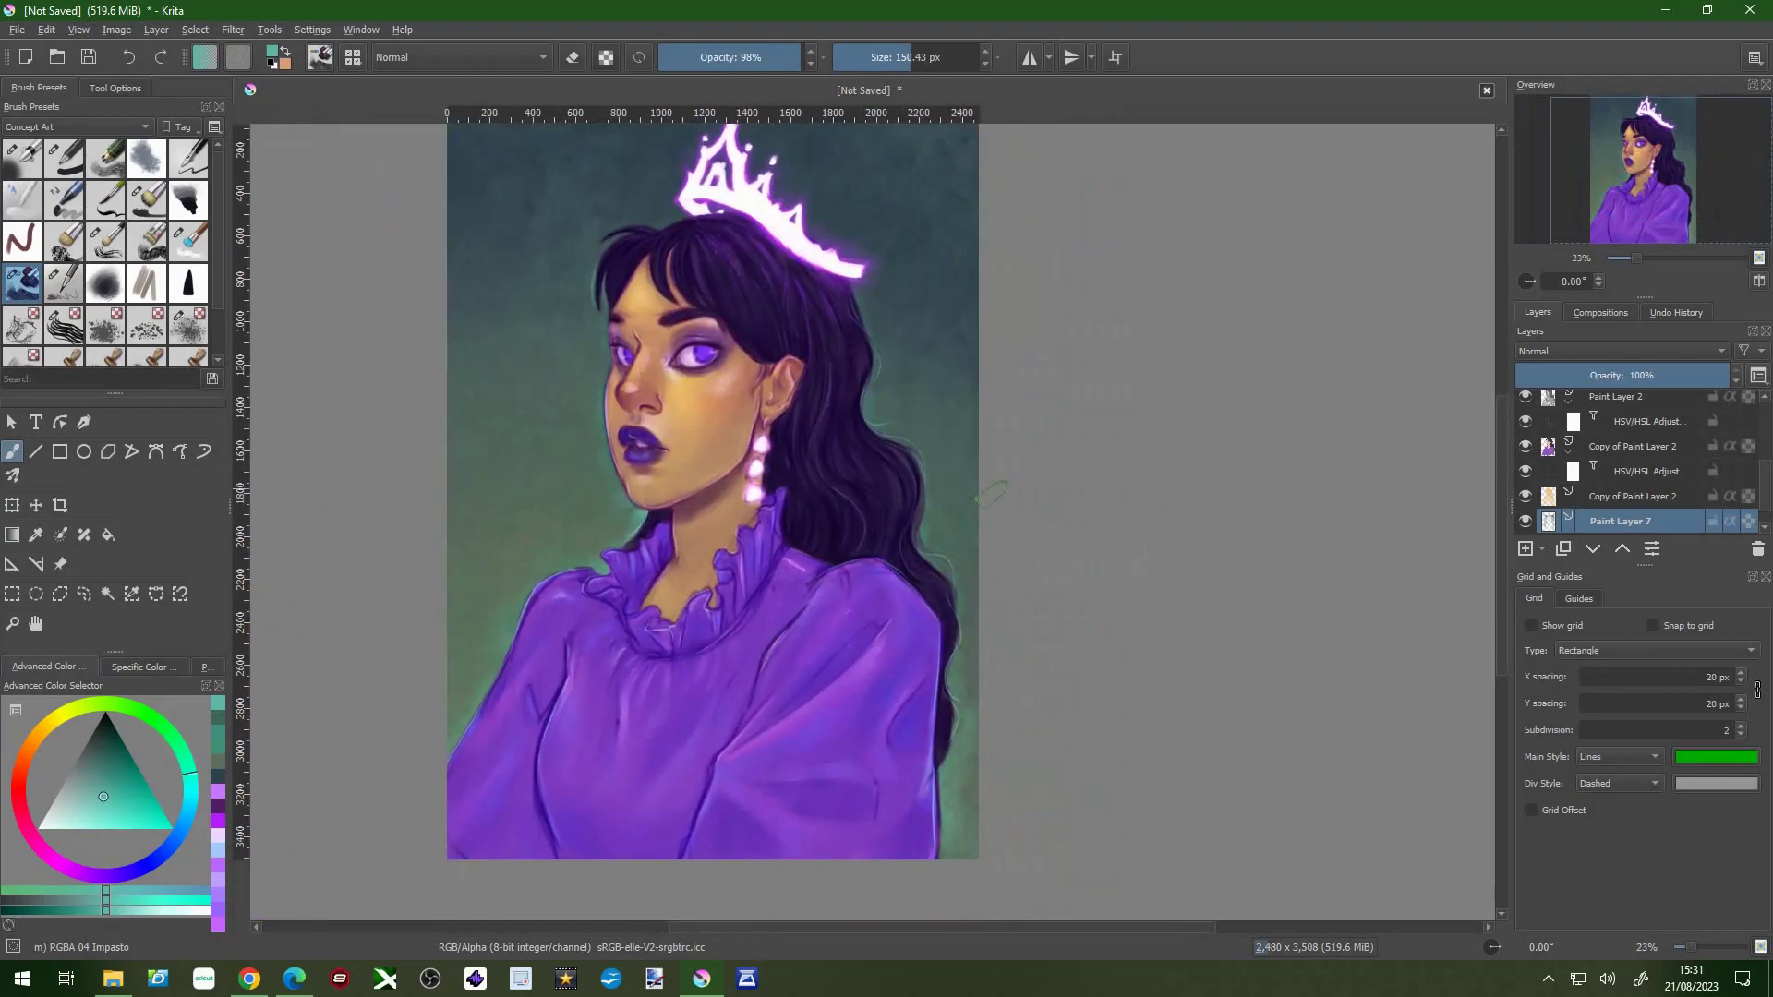
# - Add a new paint layer set to Glow blending
pyautogui.press('Insert')
pyautogui.click(1625, 350)
pyautogui.click(1540, 276)
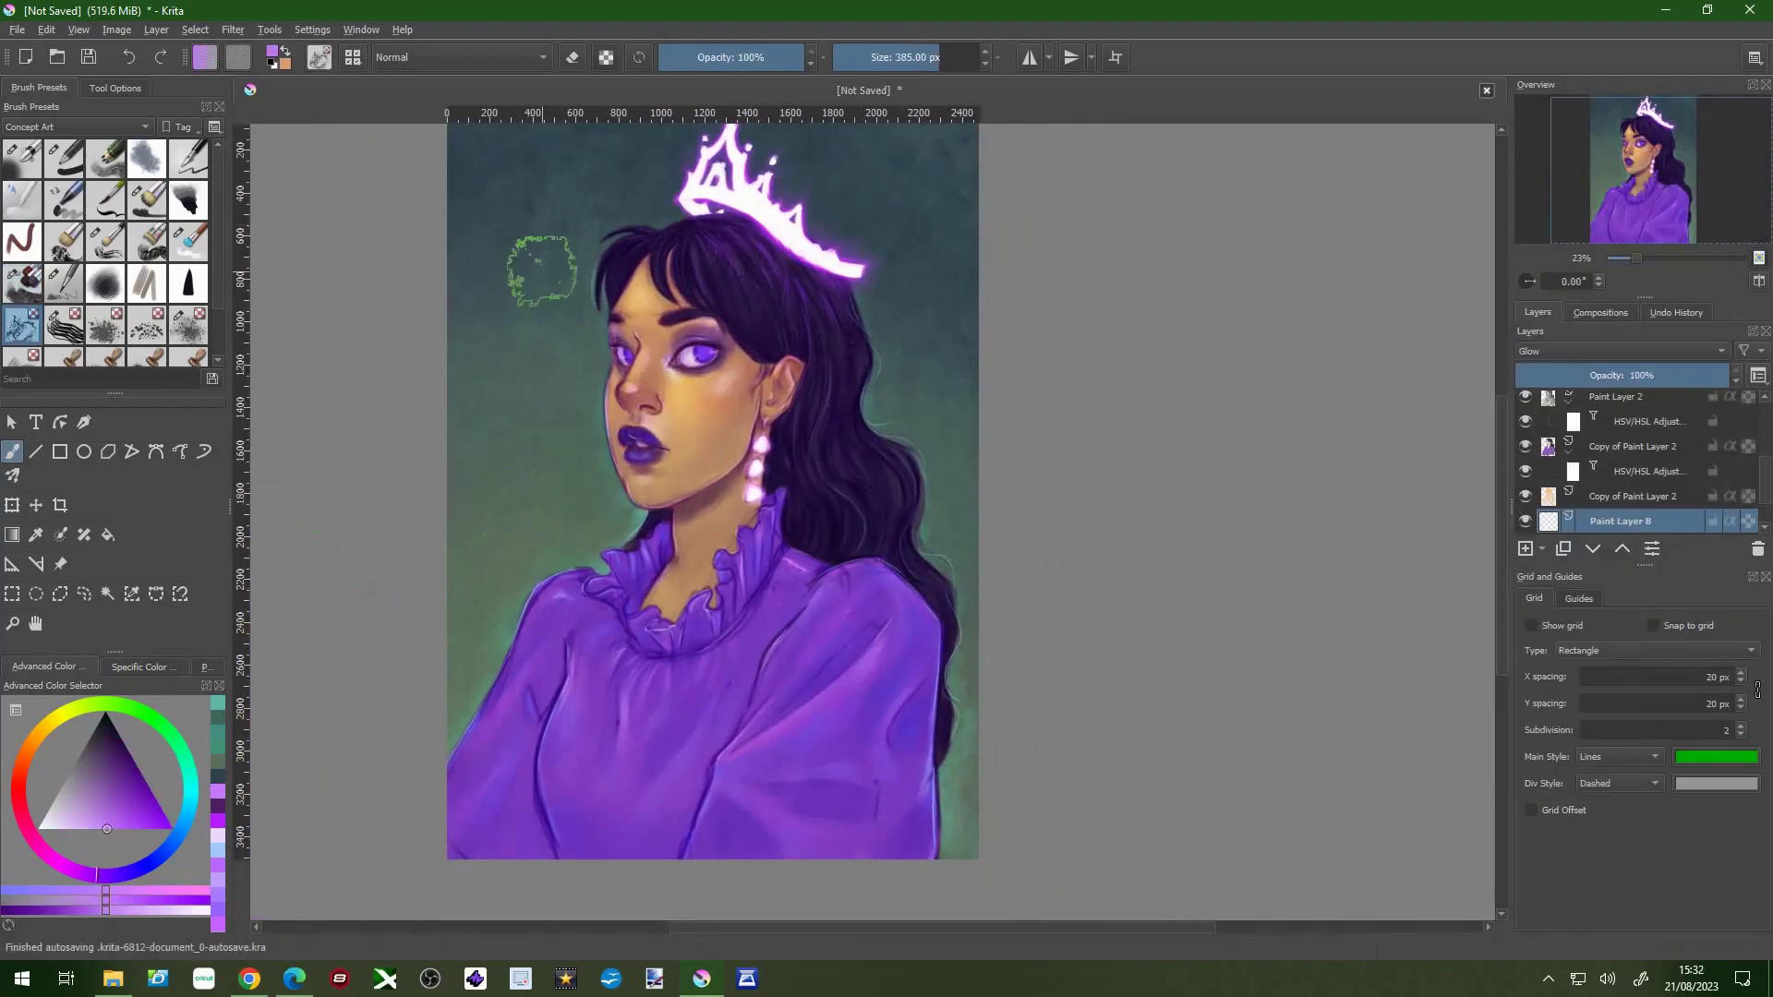
# - Spray teal specks with a large Texture Spray brush and lower the glow layer's opacity
pyautogui.keyDown('ctrl'); pyautogui.click(490, 277); pyautogui.keyUp('ctrl')
pyautogui.press('/')
pyautogui.moveTo(559, 386); pyautogui.dragTo(628, 386)
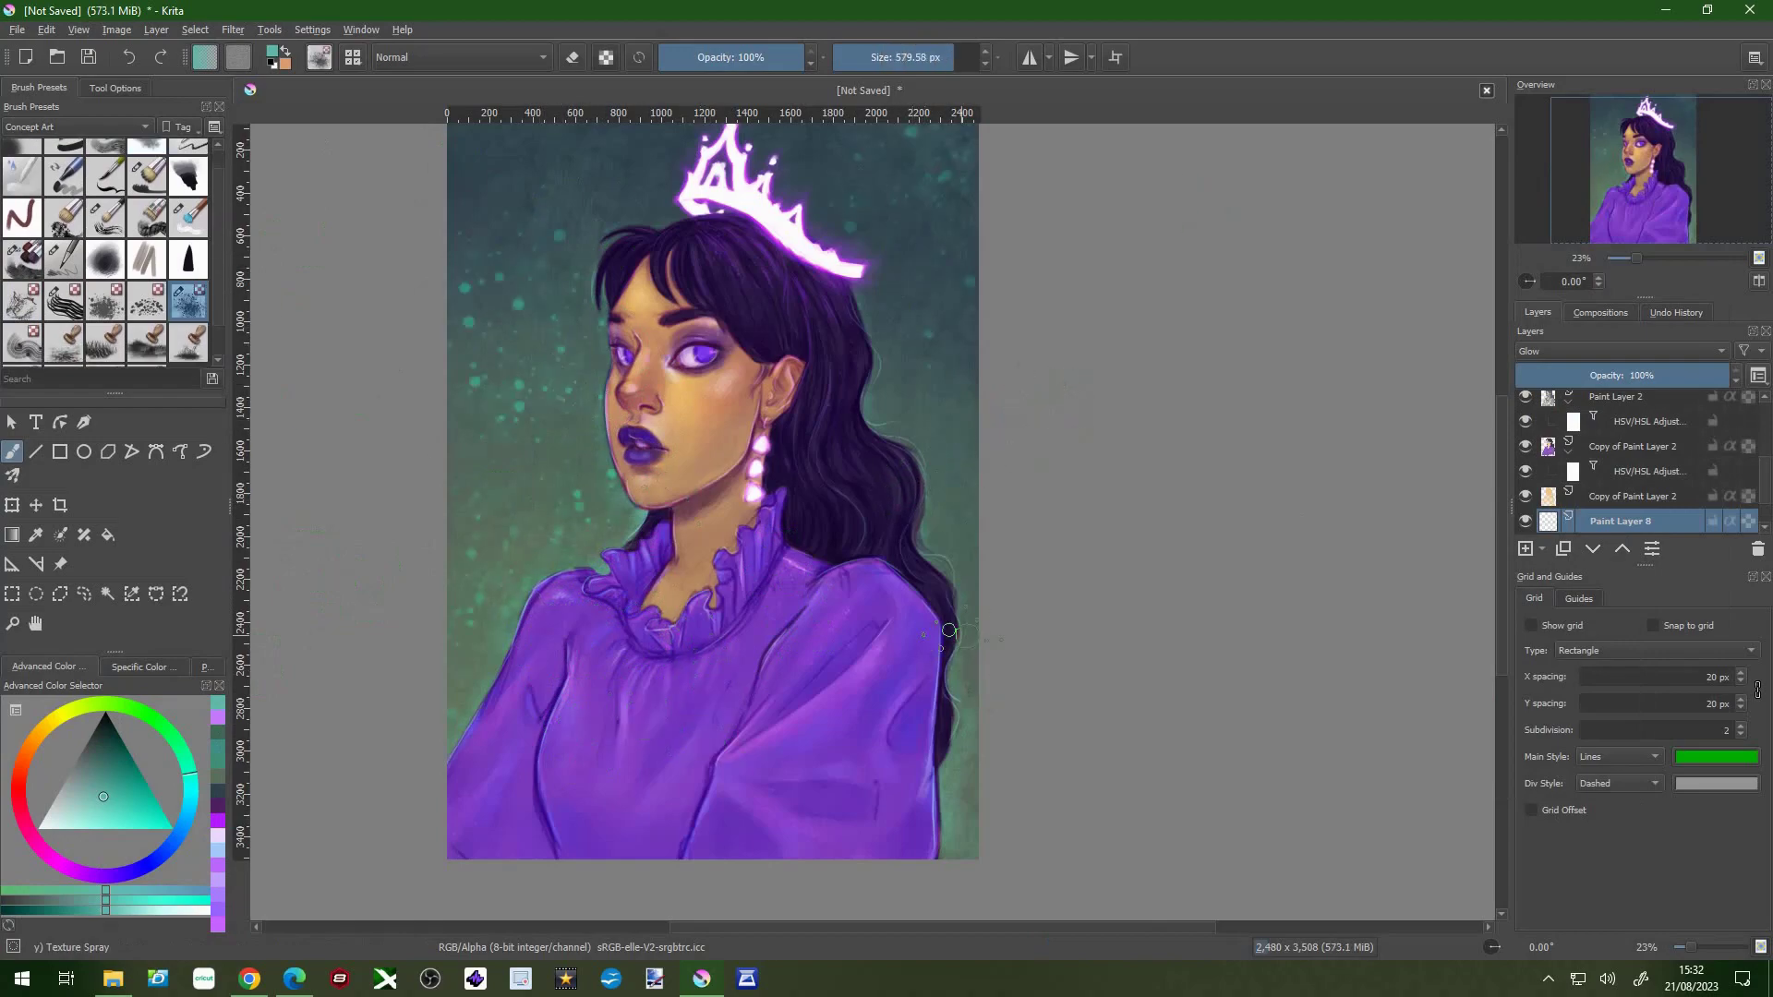
pyautogui.scroll(2, 554, 203)
pyautogui.click(1606, 375)
# - Soften the sprayed specks into bokeh with a Gaussian Blur filter
pyautogui.click(233, 29)
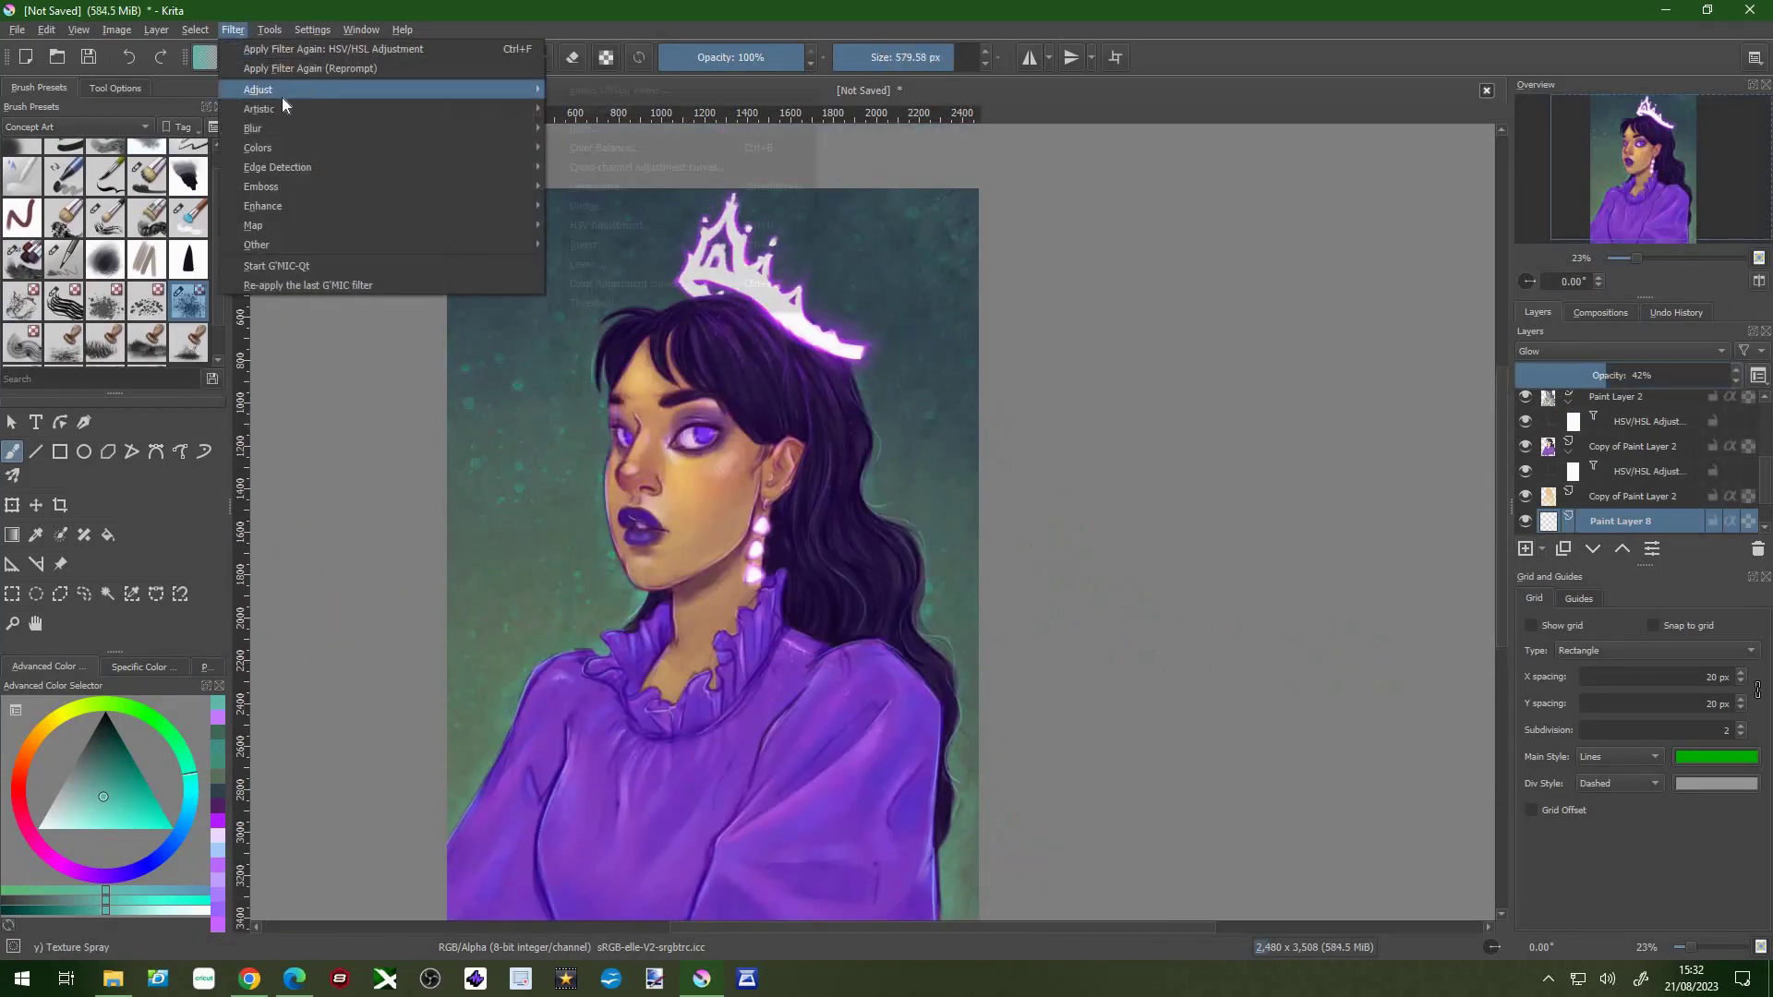
pyautogui.click(595, 148)
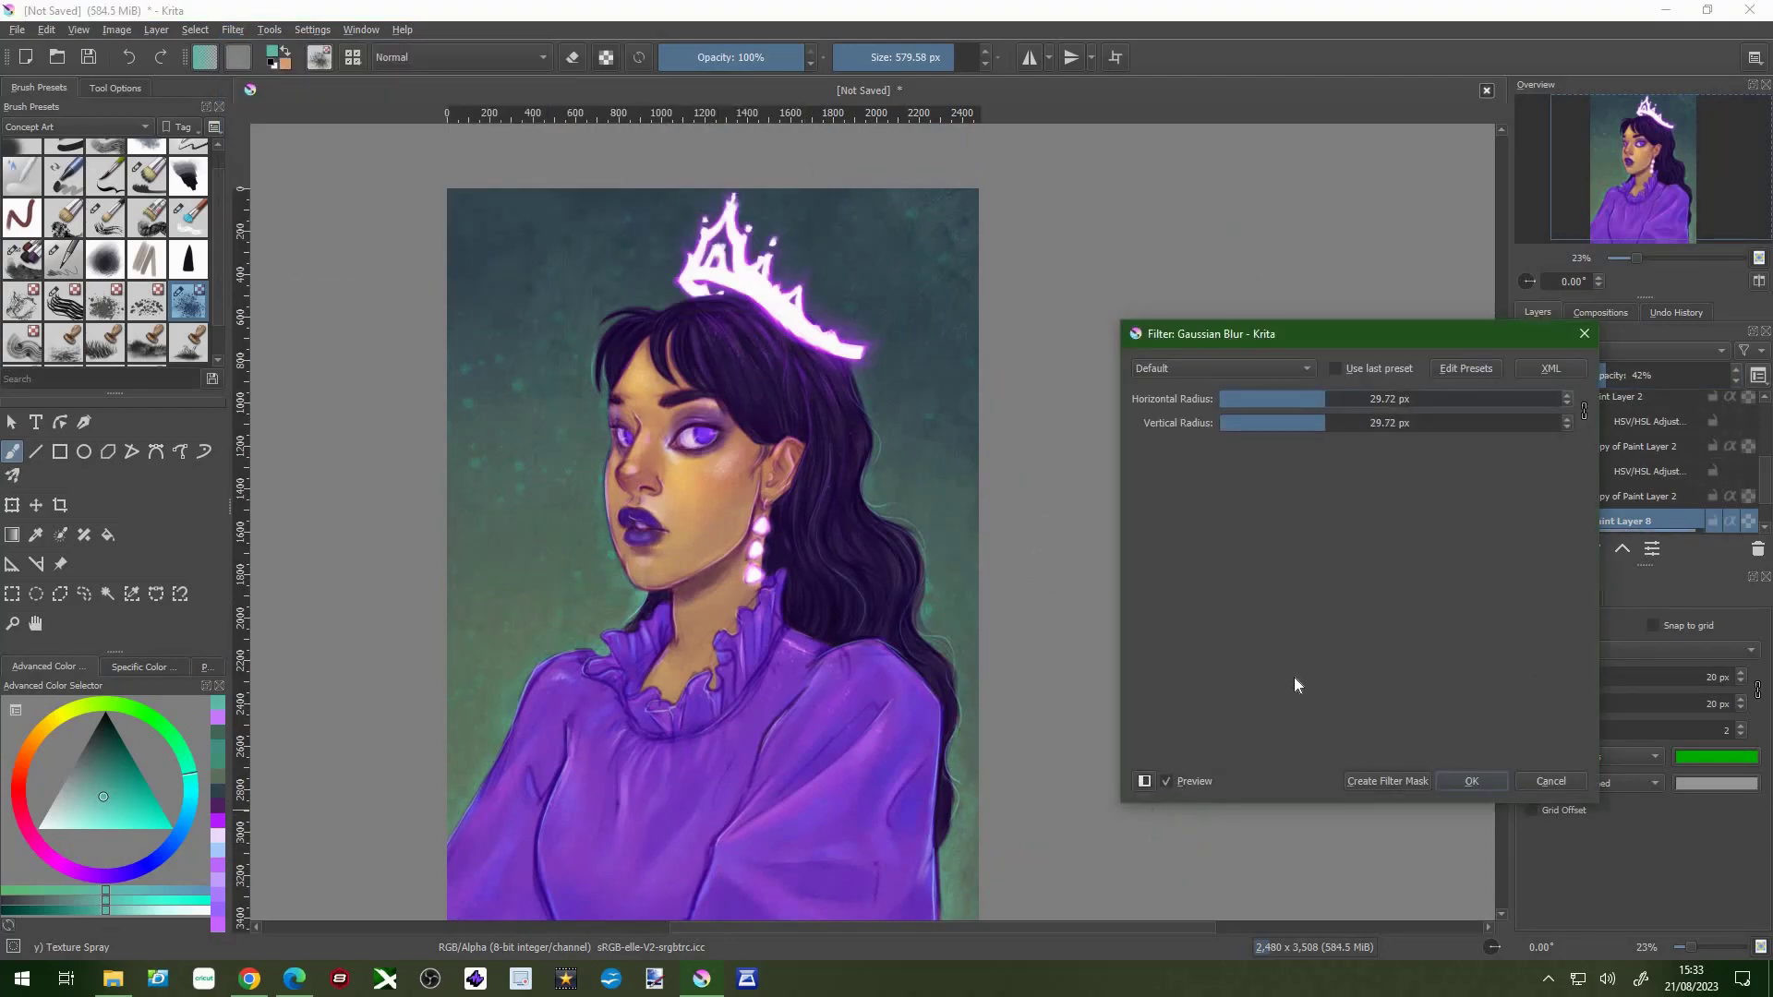
pyautogui.press('Return')
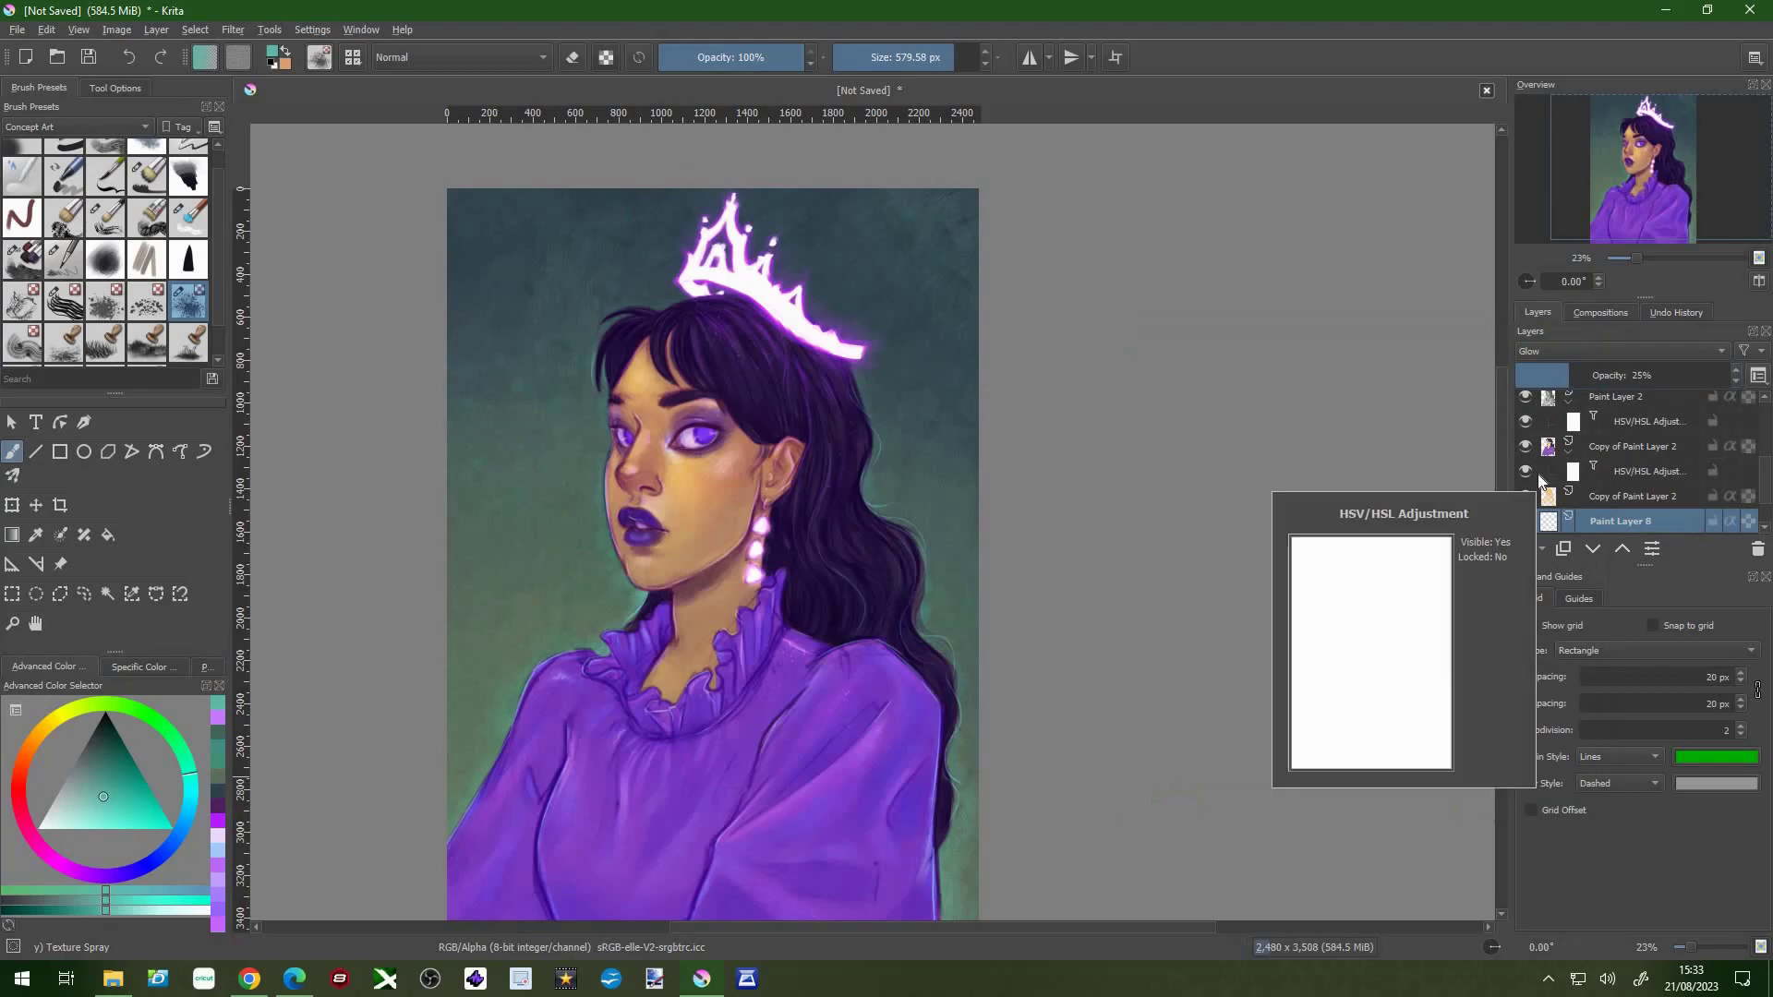
pyautogui.hotkey('ctrl', 't')
pyautogui.scroll(-1, 991, 561)
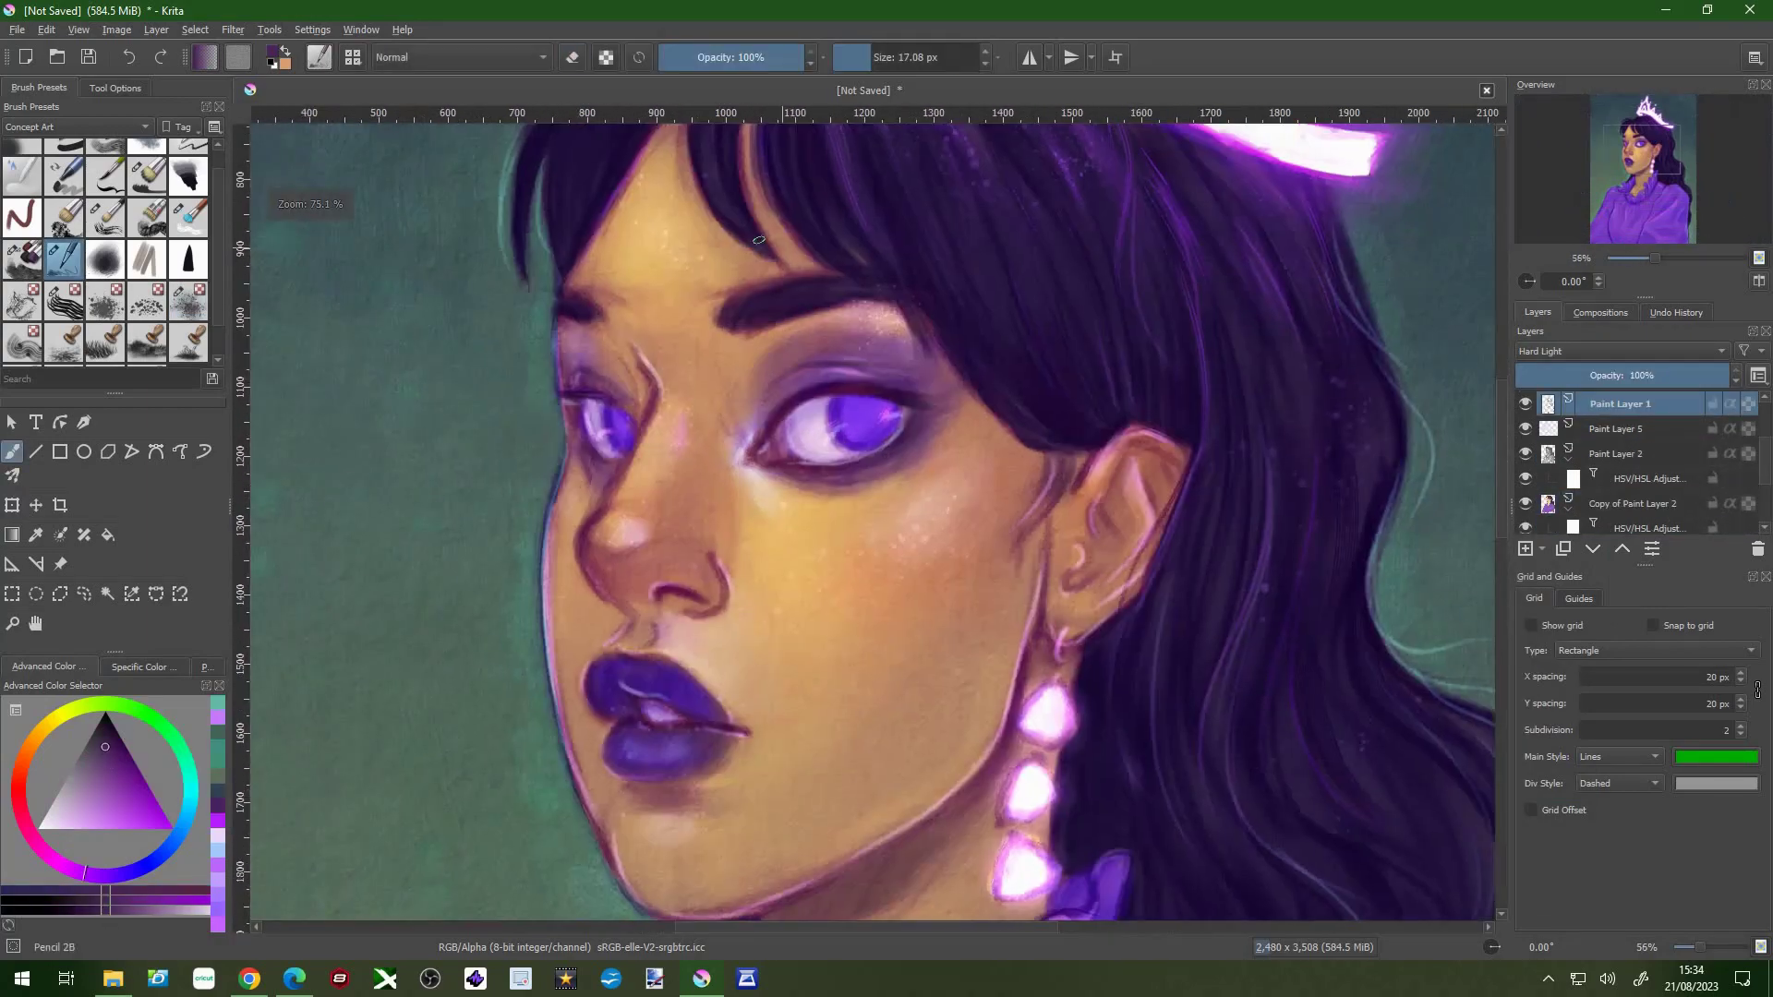
pyautogui.scroll(-5, 816, 508)
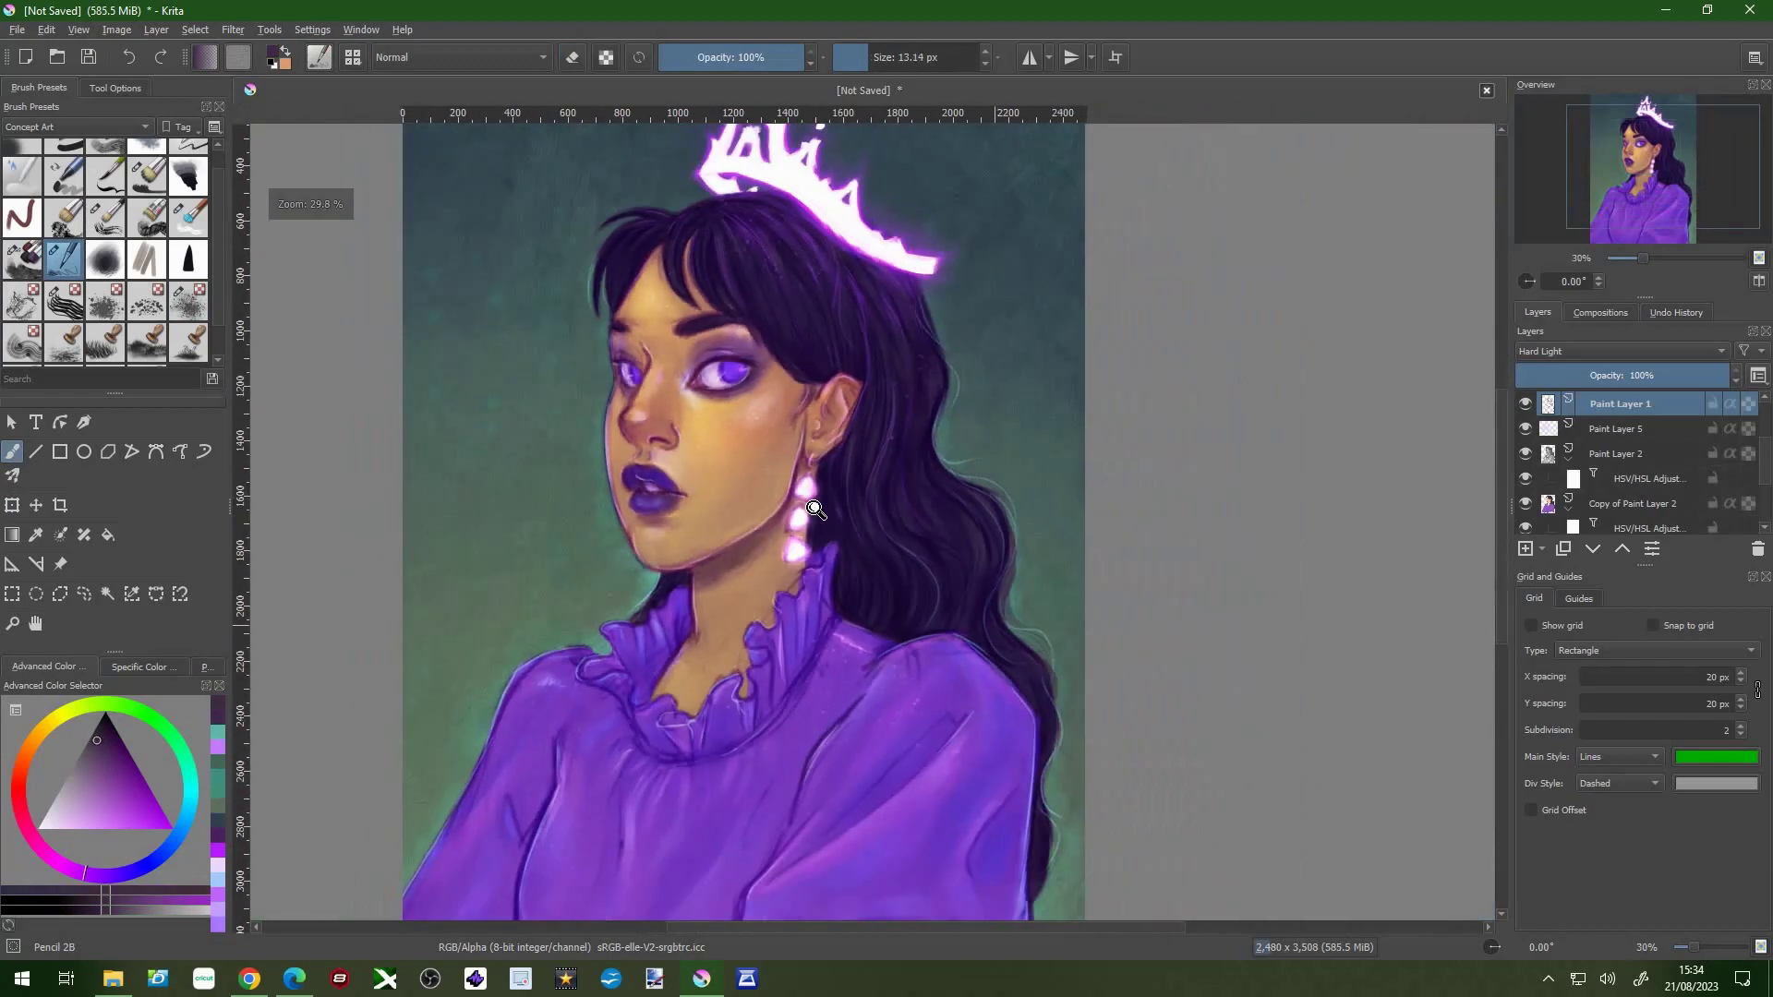